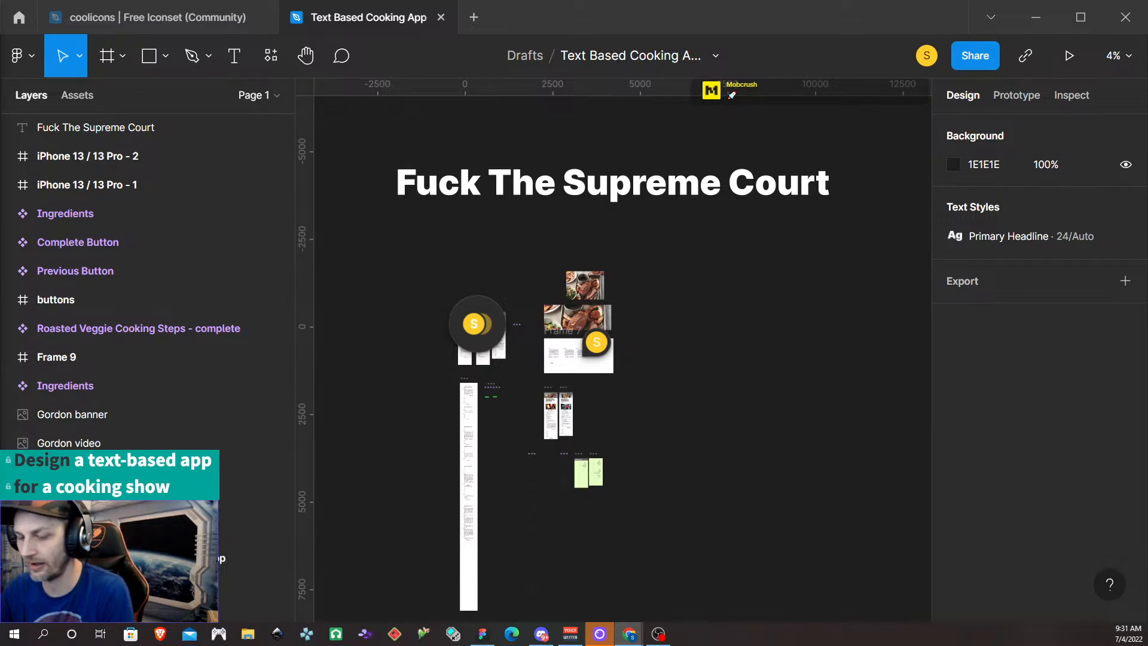
Examine the ingredients and cooking instructions sections of the roast beef and roasted root vegetables recipe screens
{"action": "scroll", "coordinate": [572, 407], "scroll_direction": "up", "scroll_amount": 5}
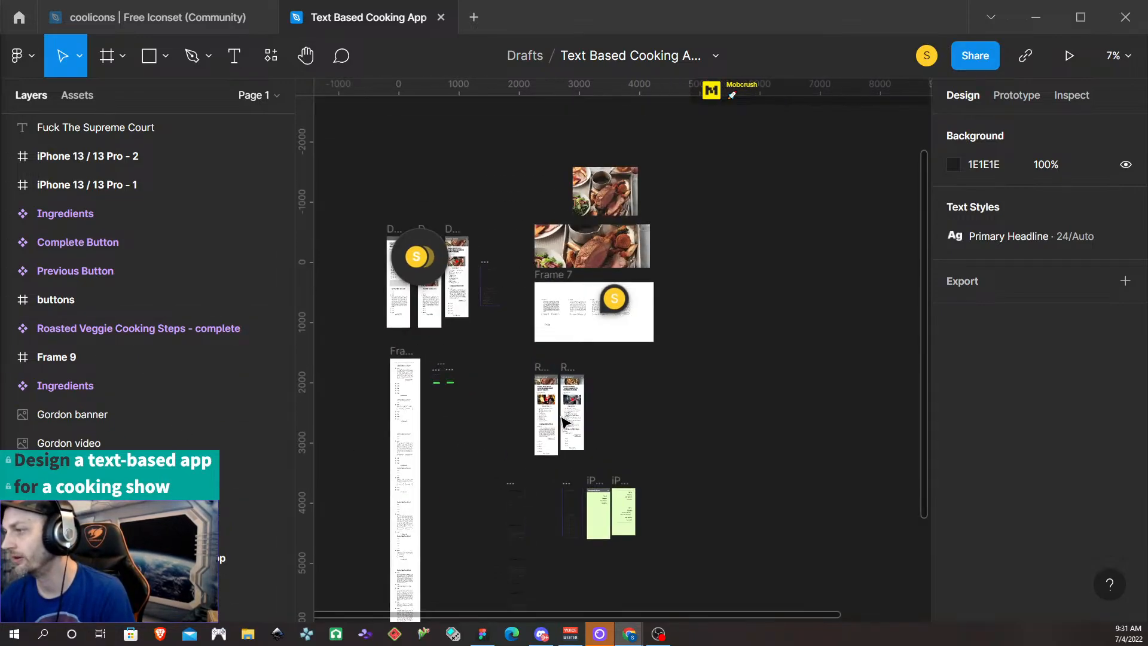
{"action": "scroll", "coordinate": [571, 407], "scroll_direction": "up", "scroll_amount": 8}
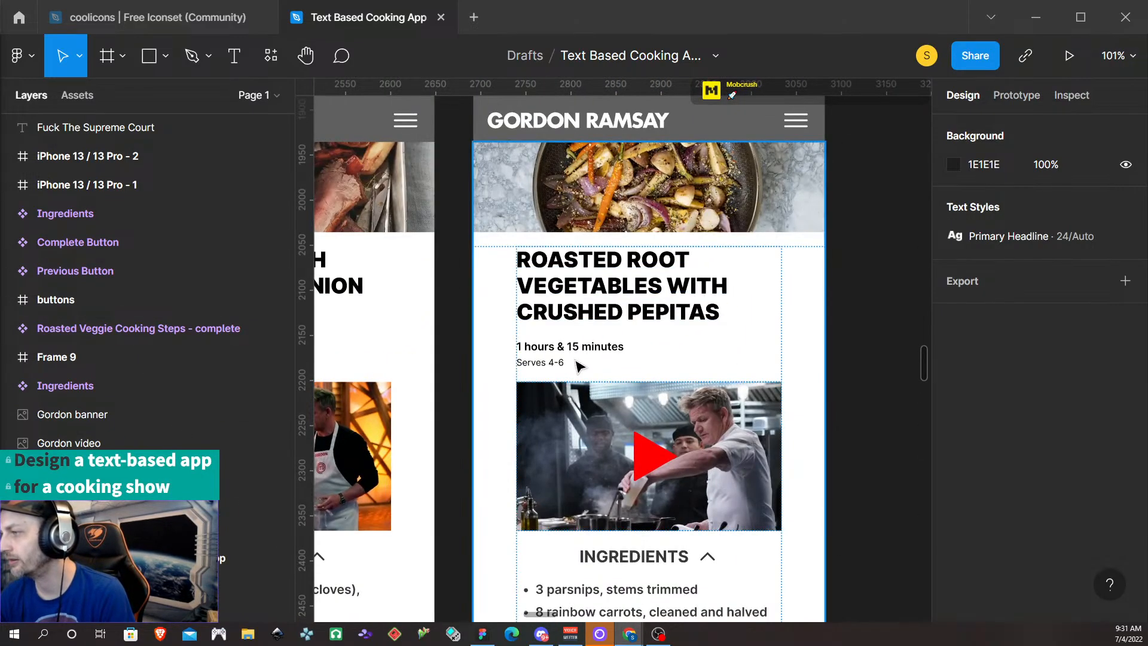
{"action": "scroll", "coordinate": [580, 357], "scroll_direction": "down", "scroll_amount": 7}
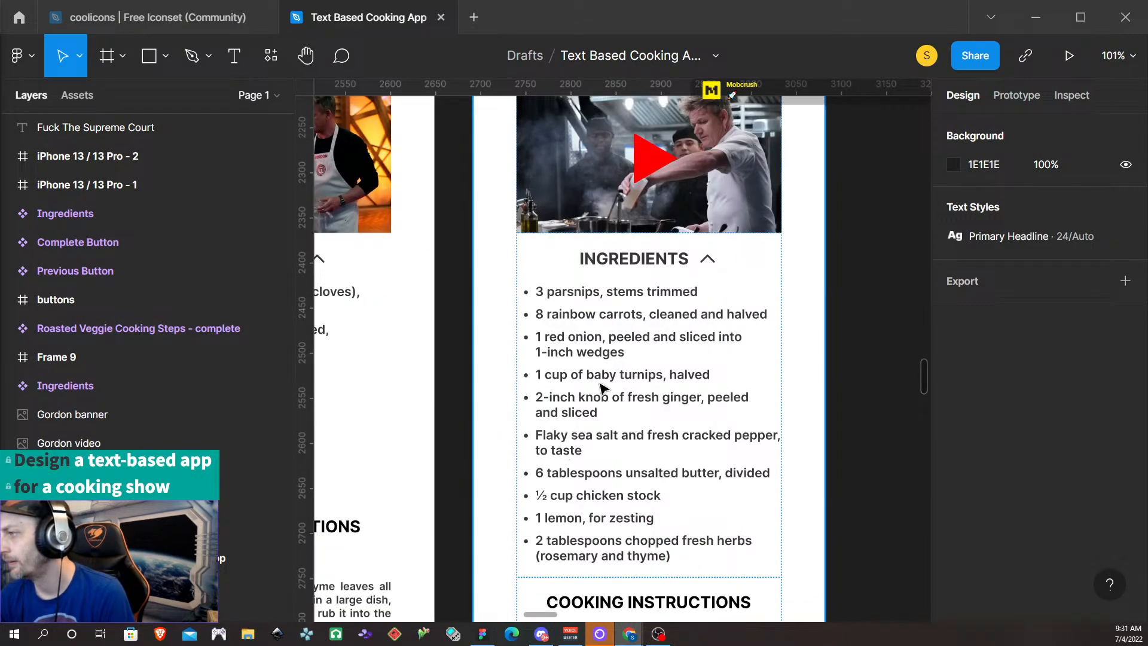
{"action": "scroll", "coordinate": [598, 391], "scroll_direction": "down", "scroll_amount": 5}
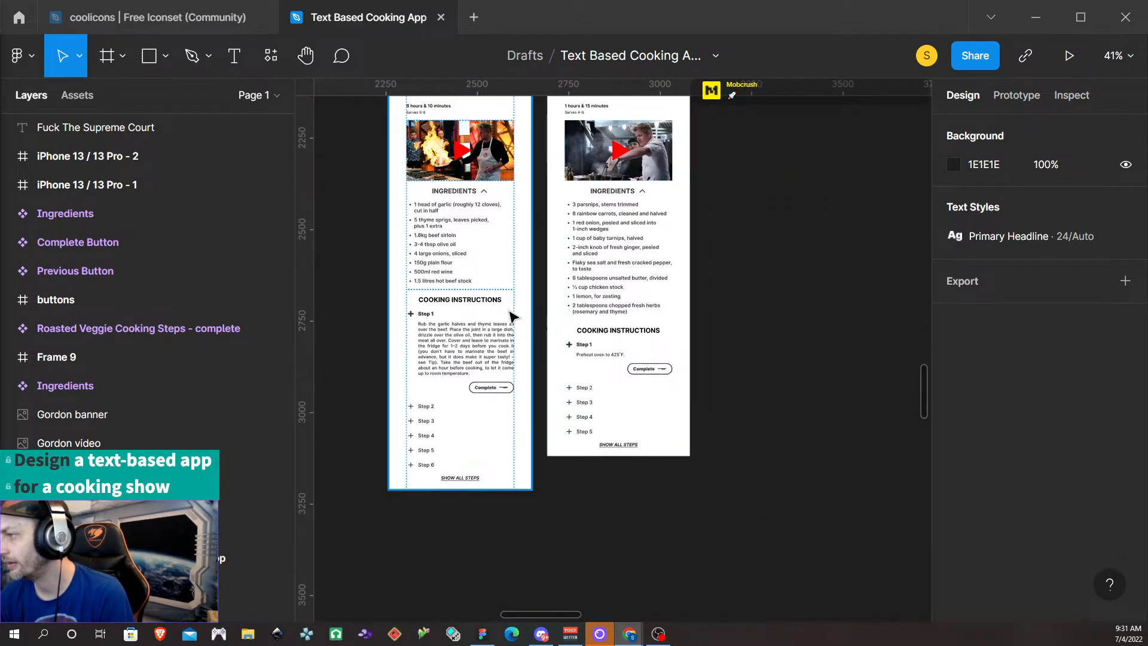
{"action": "scroll", "coordinate": [572, 347], "scroll_direction": "up", "scroll_amount": 2}
{"action": "scroll", "coordinate": [571, 347], "scroll_direction": "up", "scroll_amount": 3}
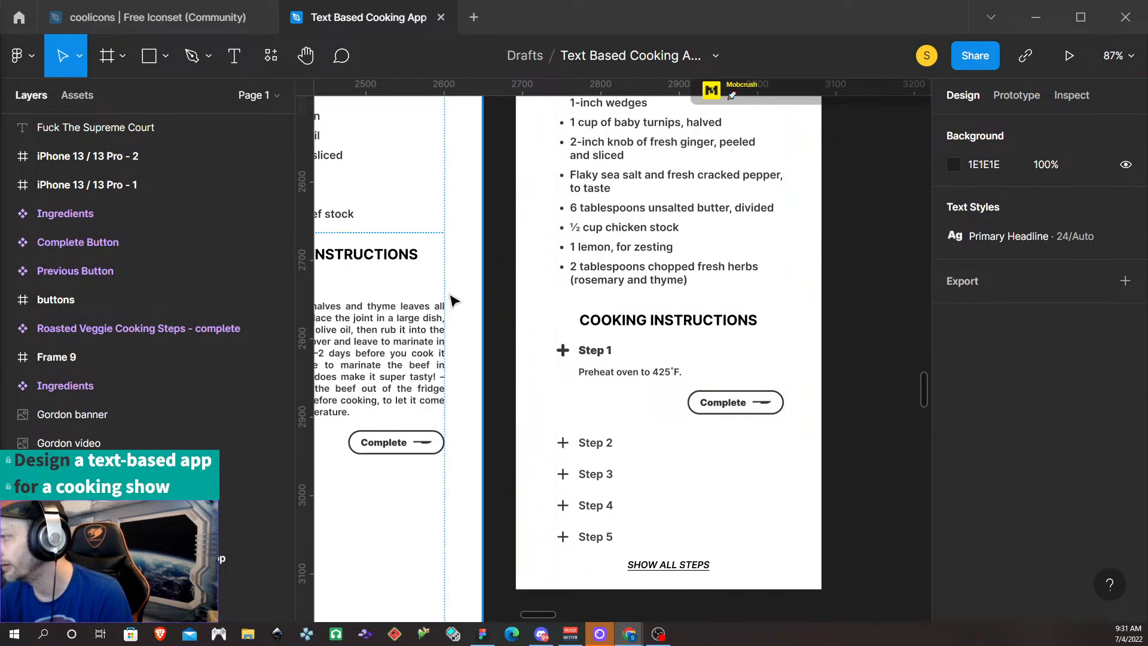
{"action": "scroll", "coordinate": [495, 292], "scroll_direction": "up", "scroll_amount": 2}
{"action": "scroll", "coordinate": [495, 293], "scroll_direction": "left", "scroll_amount": 2}
{"action": "scroll", "coordinate": [487, 282], "scroll_direction": "up", "scroll_amount": 4}
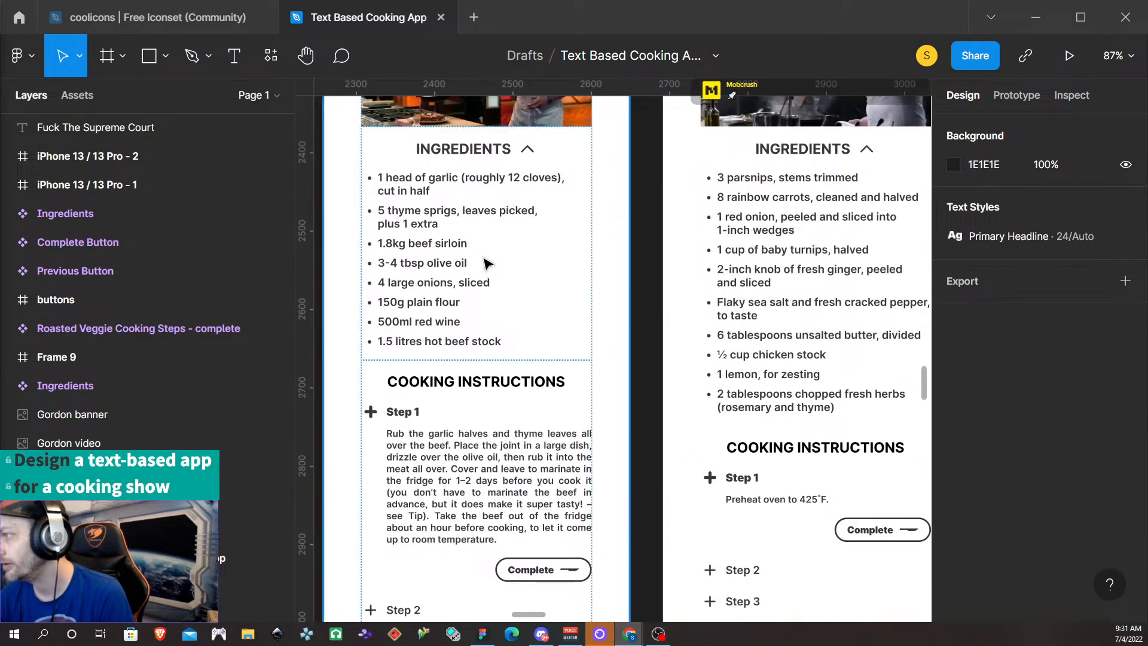
Change the colour of the INGREDIENTS heading and its chevron on the roast beef recipe screen to black
{"action": "double_click", "coordinate": [486, 227]}
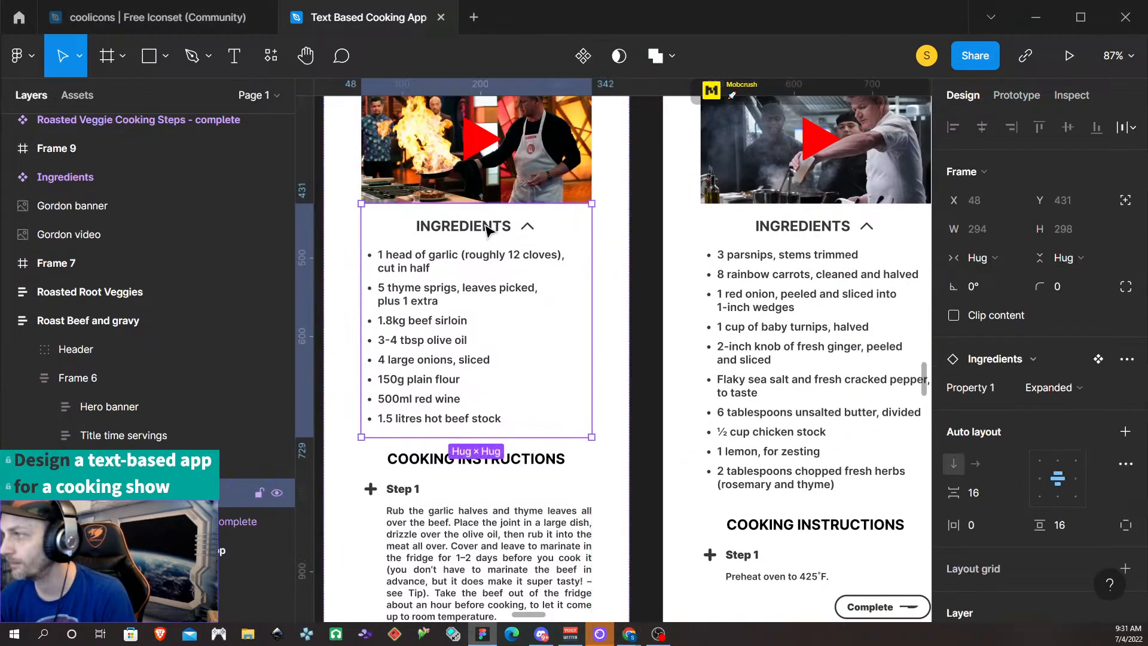
{"action": "double_click", "coordinate": [487, 226]}
{"action": "double_click", "coordinate": [487, 227]}
{"action": "left_click", "coordinate": [567, 232]}
{"action": "double_click", "coordinate": [505, 230]}
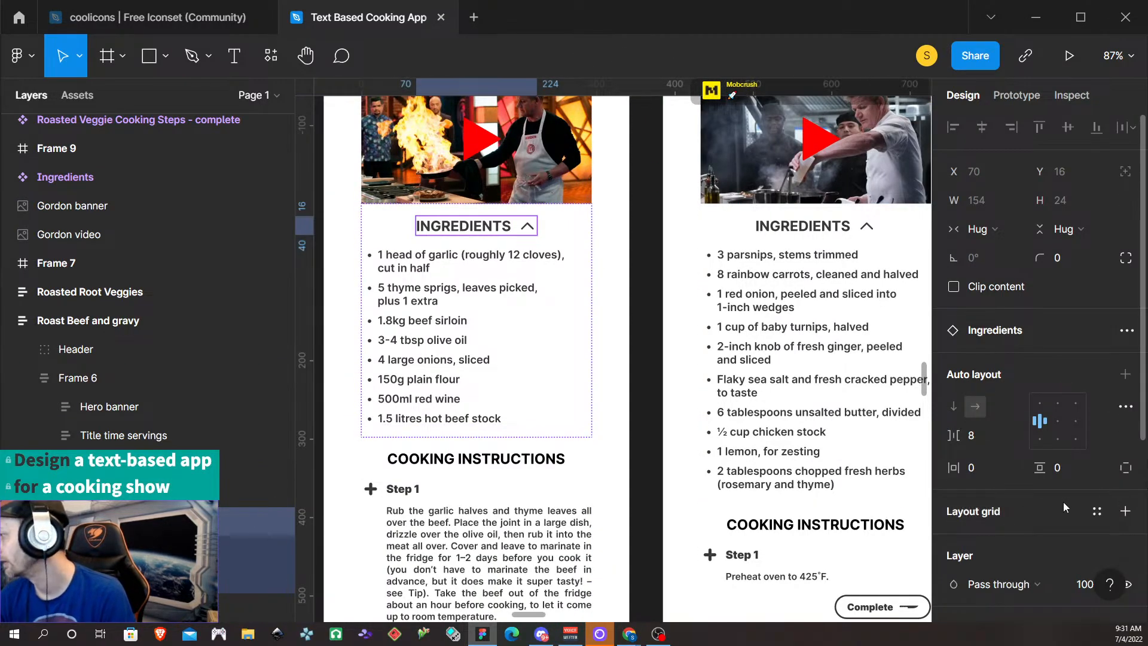
{"action": "scroll", "coordinate": [1063, 499], "scroll_direction": "down", "scroll_amount": 5}
{"action": "left_click", "coordinate": [989, 468]}
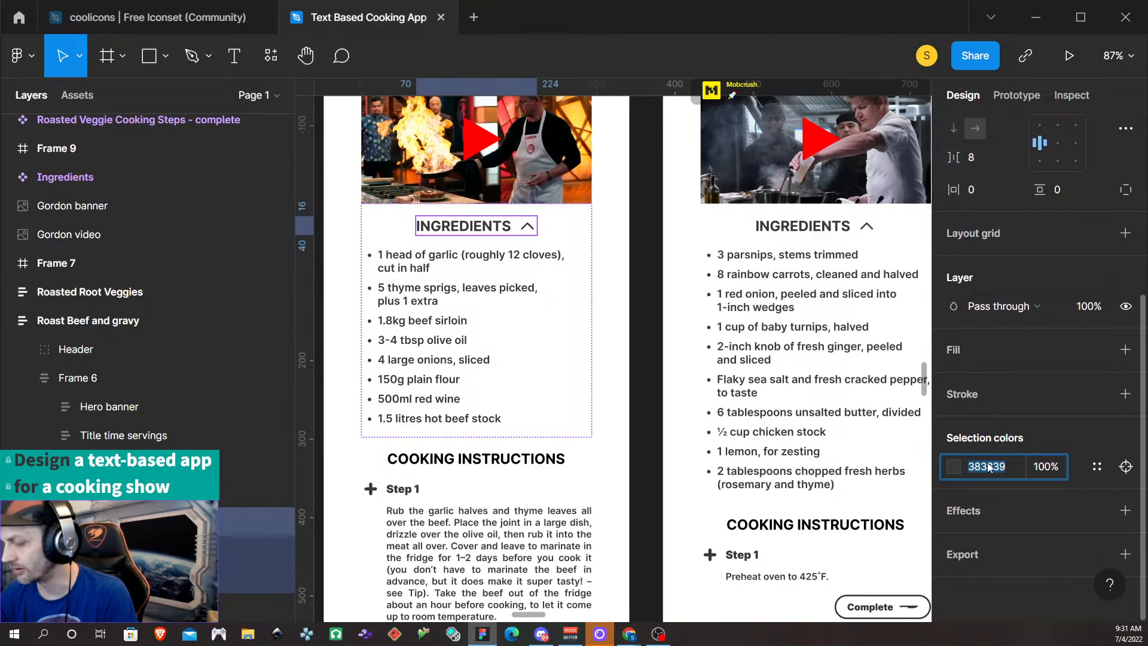
Set the colour of the INGREDIENTS heading and chevron on the roasted root vegetables screen to 000000
{"action": "left_click", "coordinate": [824, 229]}
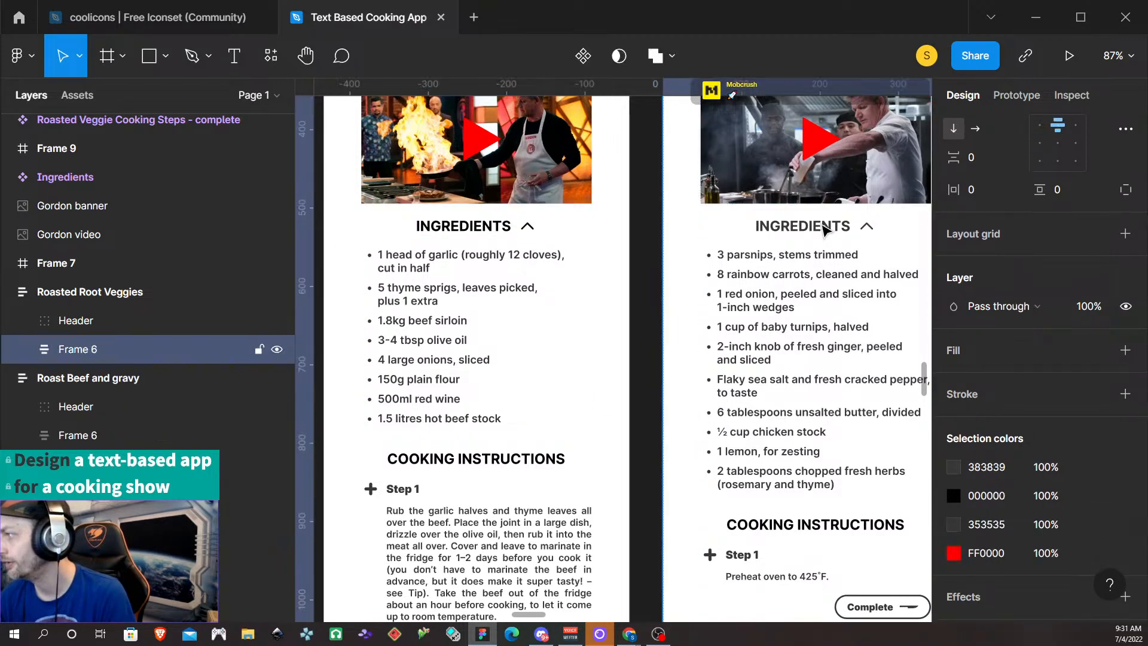
{"action": "double_click", "coordinate": [824, 229]}
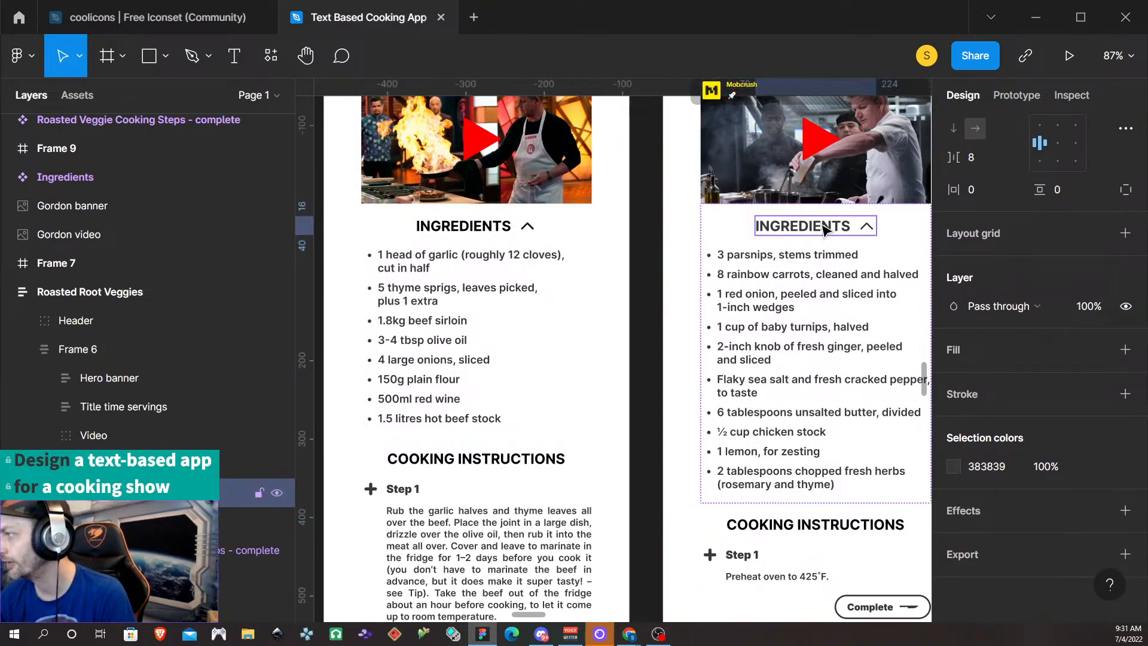
{"action": "left_click", "coordinate": [993, 470]}
{"action": "type", "text": "000000"}
{"action": "key", "text": "Return"}
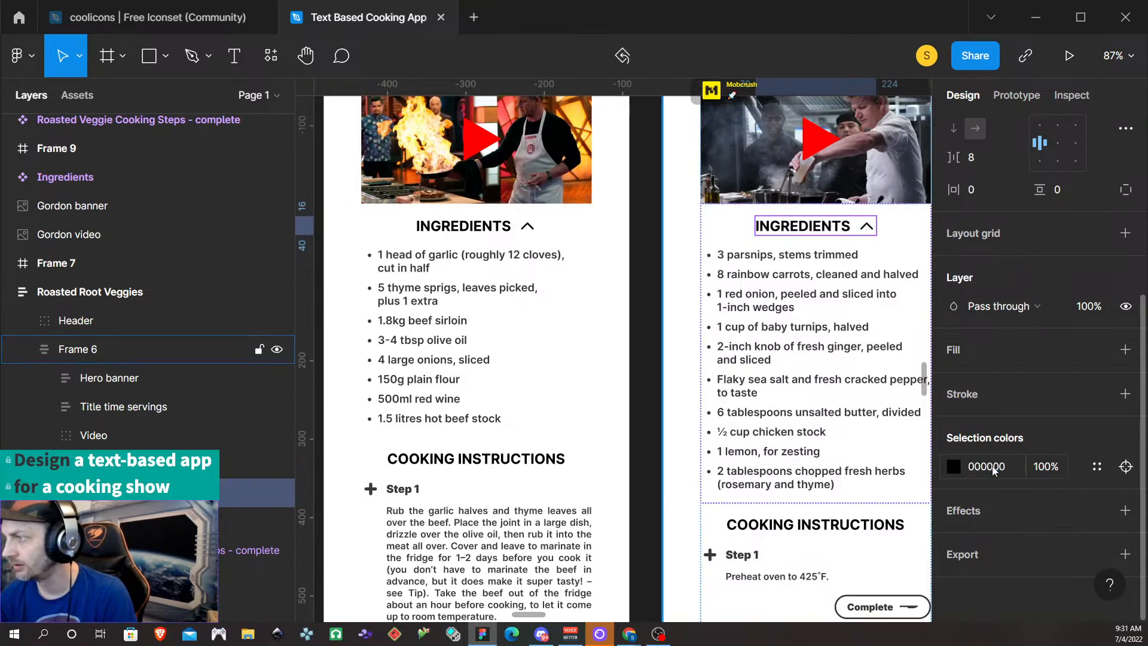
{"action": "left_click", "coordinate": [628, 334]}
Compare the two recipe screens and inspect the text style and fill of the roasted root vegetables title
{"action": "scroll", "coordinate": [613, 332], "scroll_direction": "up", "scroll_amount": 5}
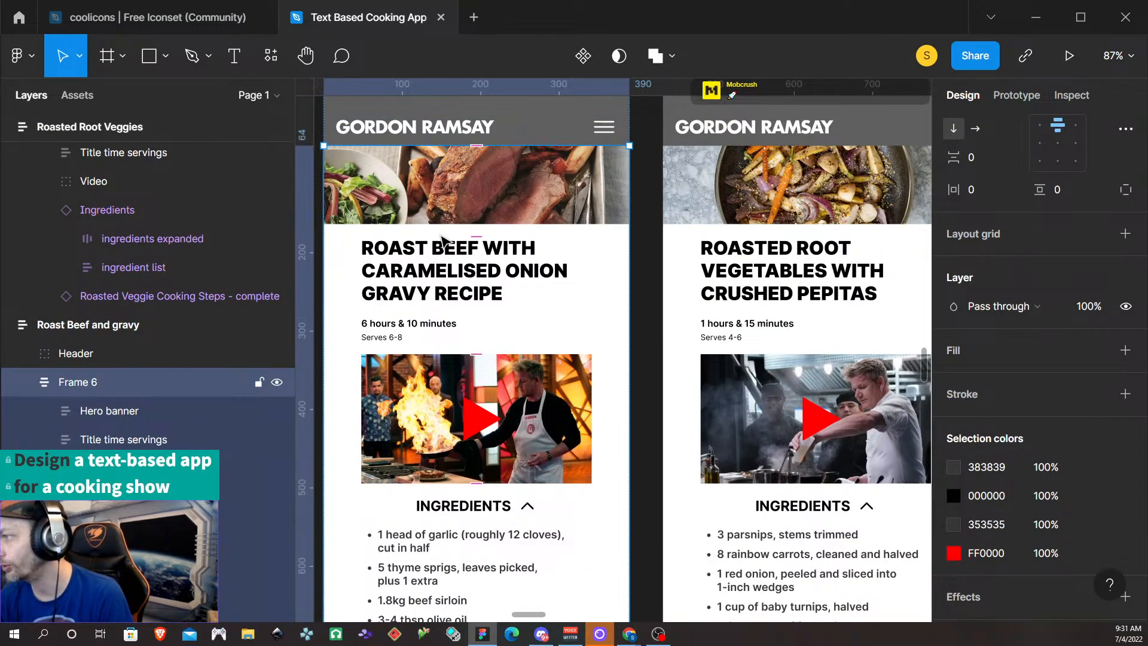
{"action": "scroll", "coordinate": [469, 399], "scroll_direction": "down", "scroll_amount": 3}
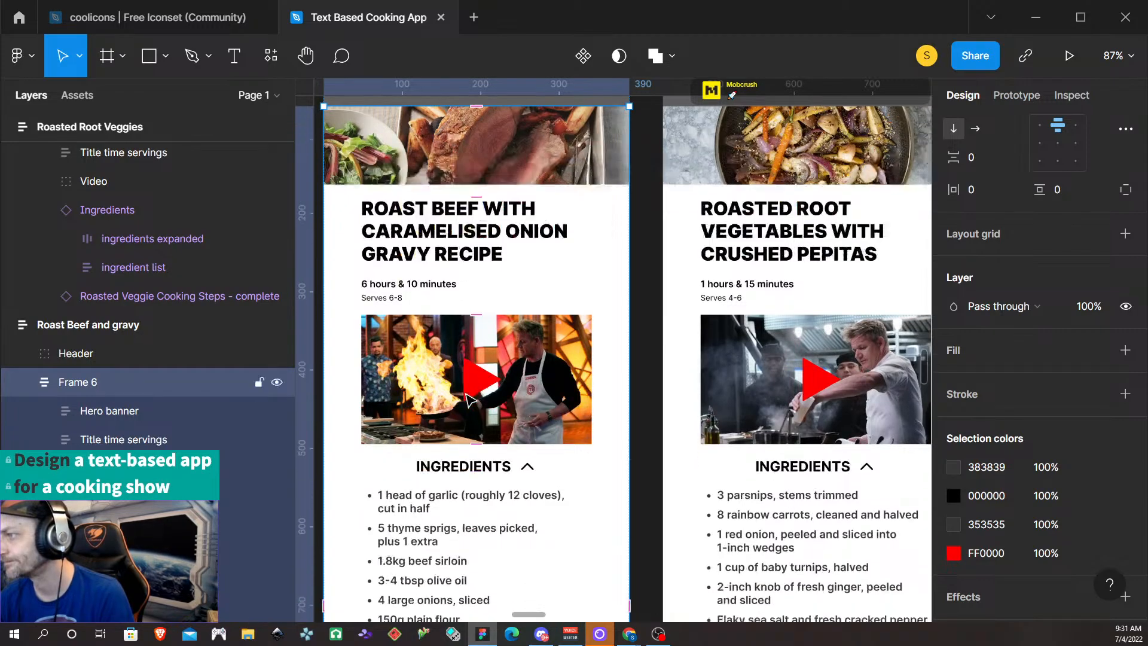
{"action": "scroll", "coordinate": [479, 398], "scroll_direction": "down", "scroll_amount": 5}
{"action": "scroll", "coordinate": [547, 395], "scroll_direction": "down", "scroll_amount": 3}
{"action": "left_click", "coordinate": [693, 205]}
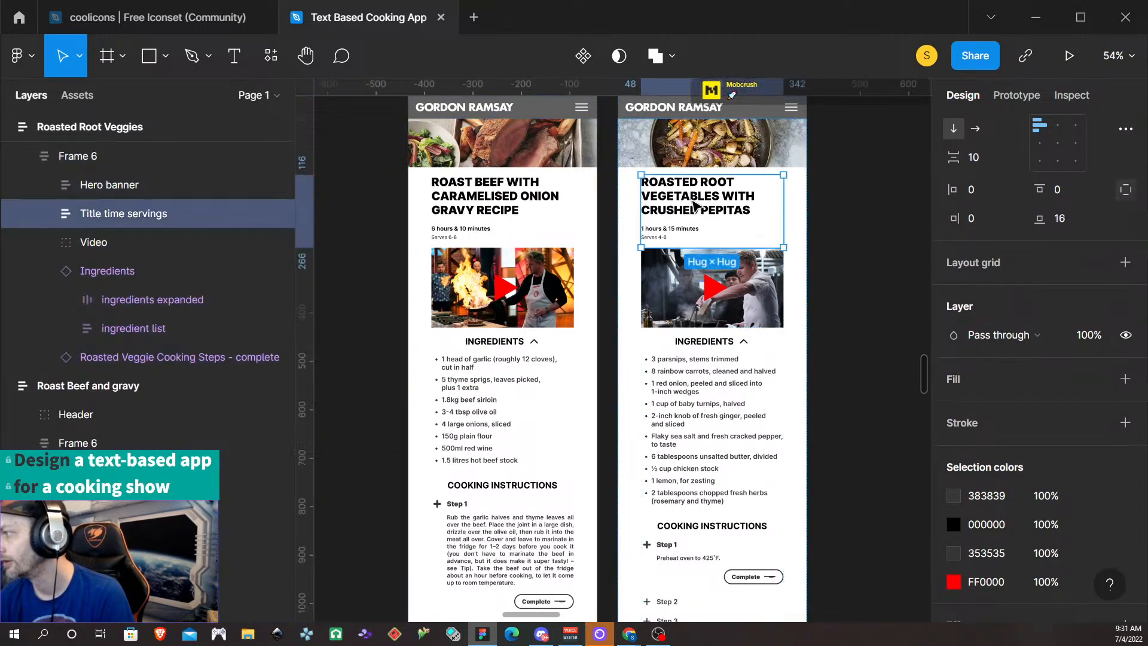
{"action": "double_click", "coordinate": [694, 205]}
{"action": "left_click", "coordinate": [681, 197]}
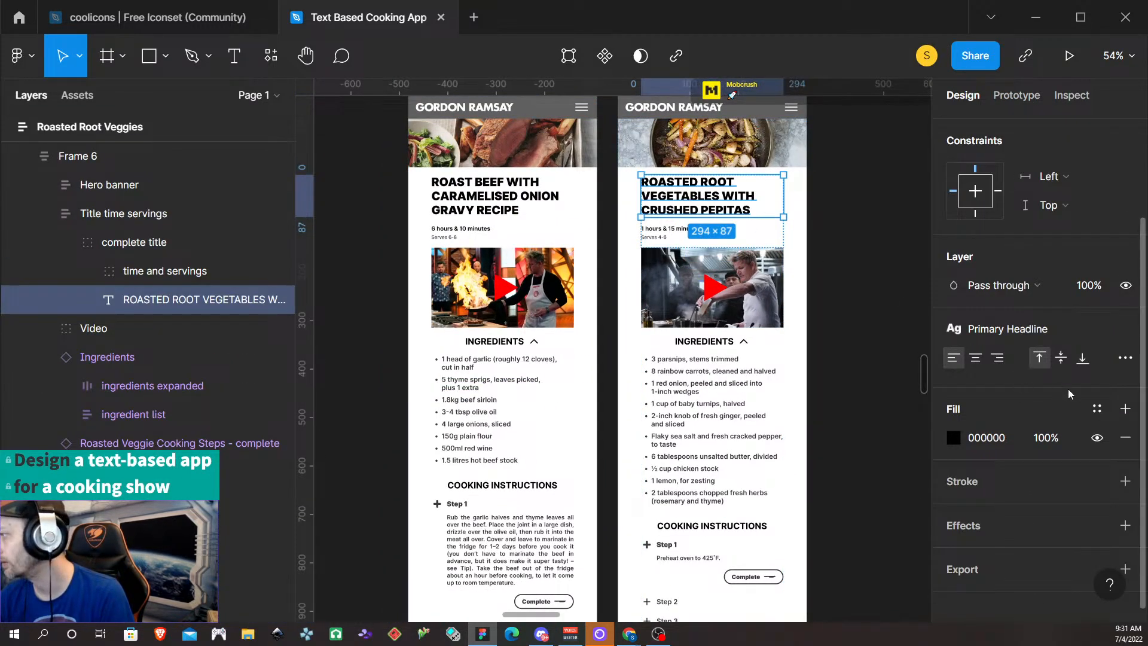
{"action": "scroll", "coordinate": [1088, 382], "scroll_direction": "down", "scroll_amount": 1}
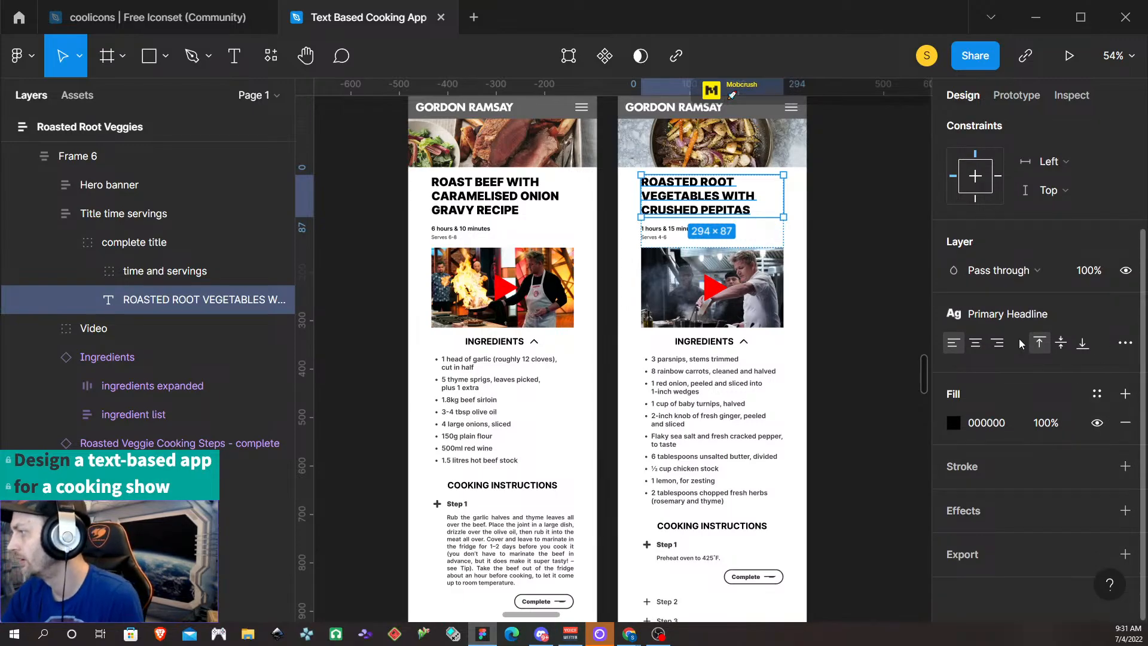
{"action": "scroll", "coordinate": [592, 278], "scroll_direction": "up", "scroll_amount": 3}
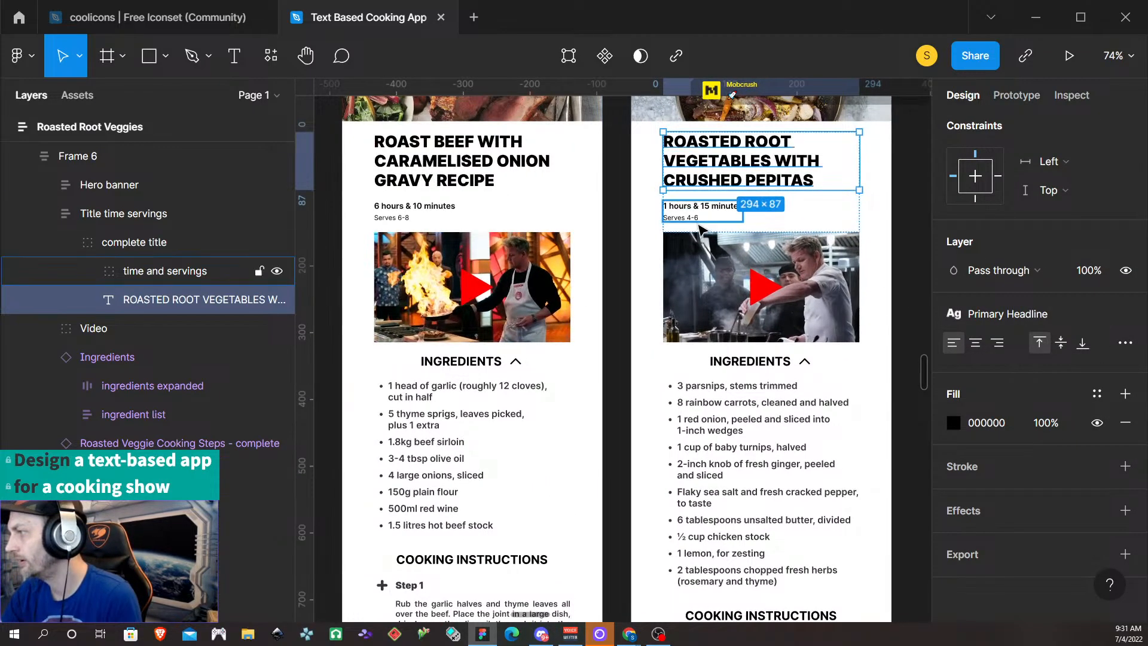
{"action": "scroll", "coordinate": [696, 209], "scroll_direction": "right", "scroll_amount": 3}
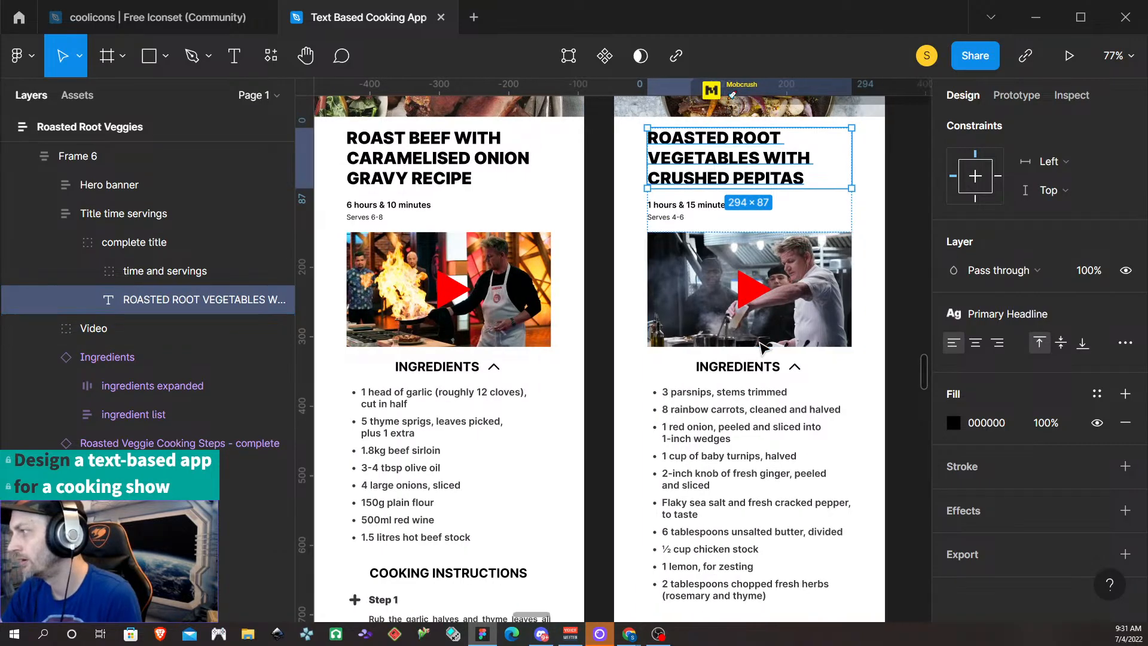
Create a text style named "Headline 2" from the INGREDIENTS heading text on the roasted root vegetables screen
{"action": "left_click", "coordinate": [694, 372]}
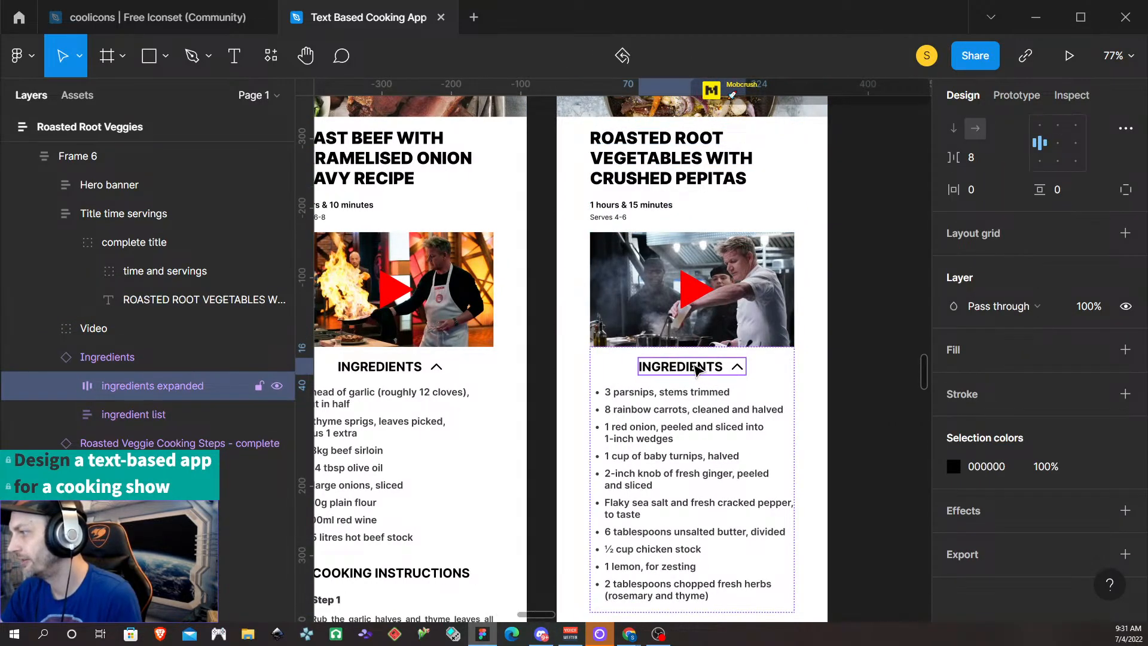
{"action": "double_click", "coordinate": [695, 369]}
{"action": "left_click", "coordinate": [764, 370]}
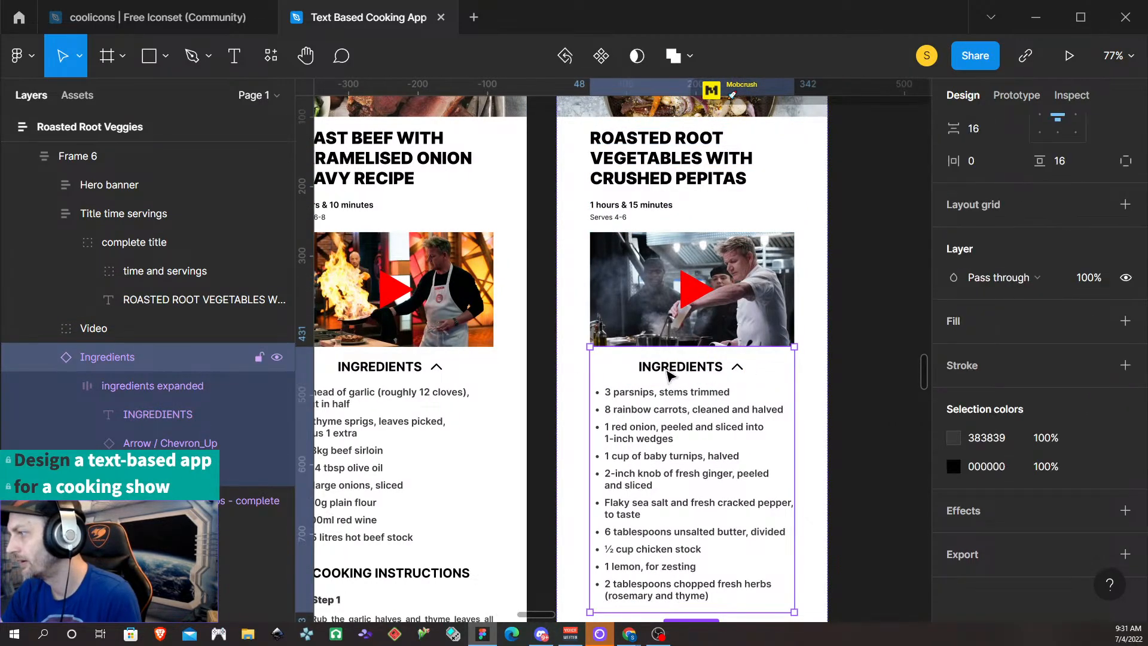
{"action": "double_click", "coordinate": [671, 371]}
{"action": "double_click", "coordinate": [672, 371]}
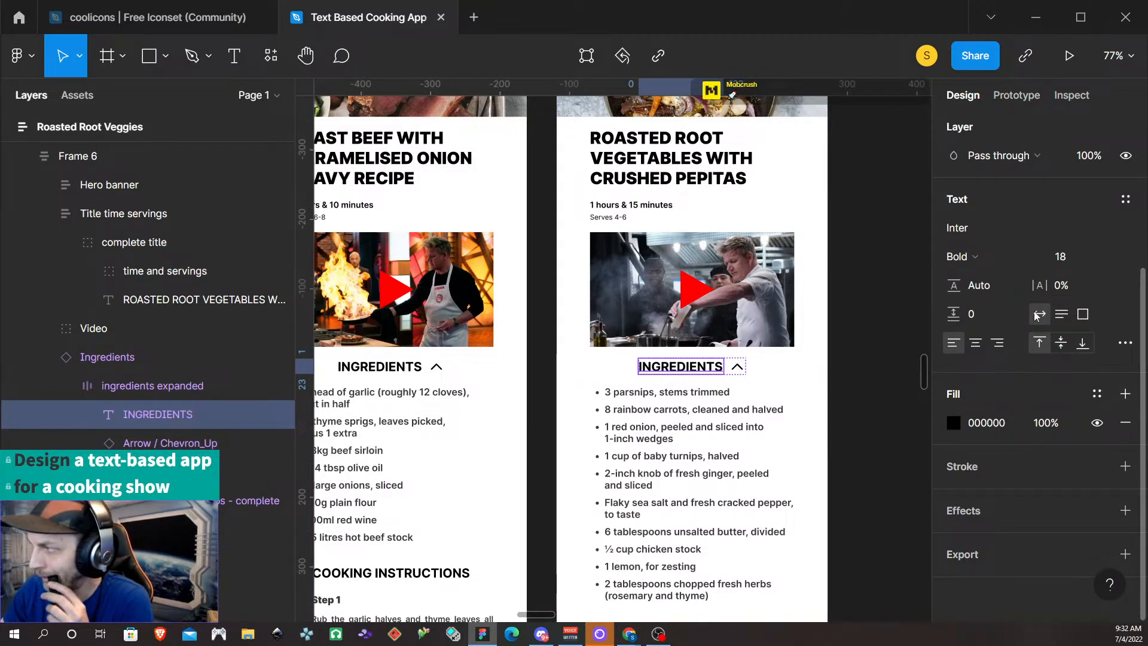
{"action": "left_click", "coordinate": [1127, 200]}
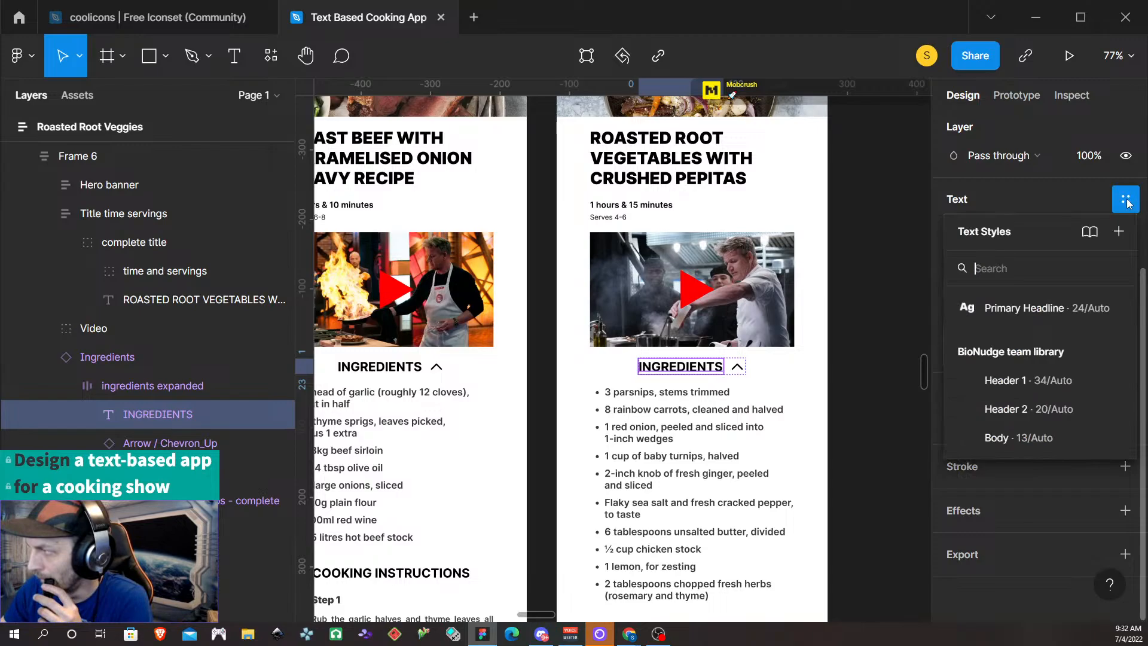
{"action": "left_click", "coordinate": [1119, 231]}
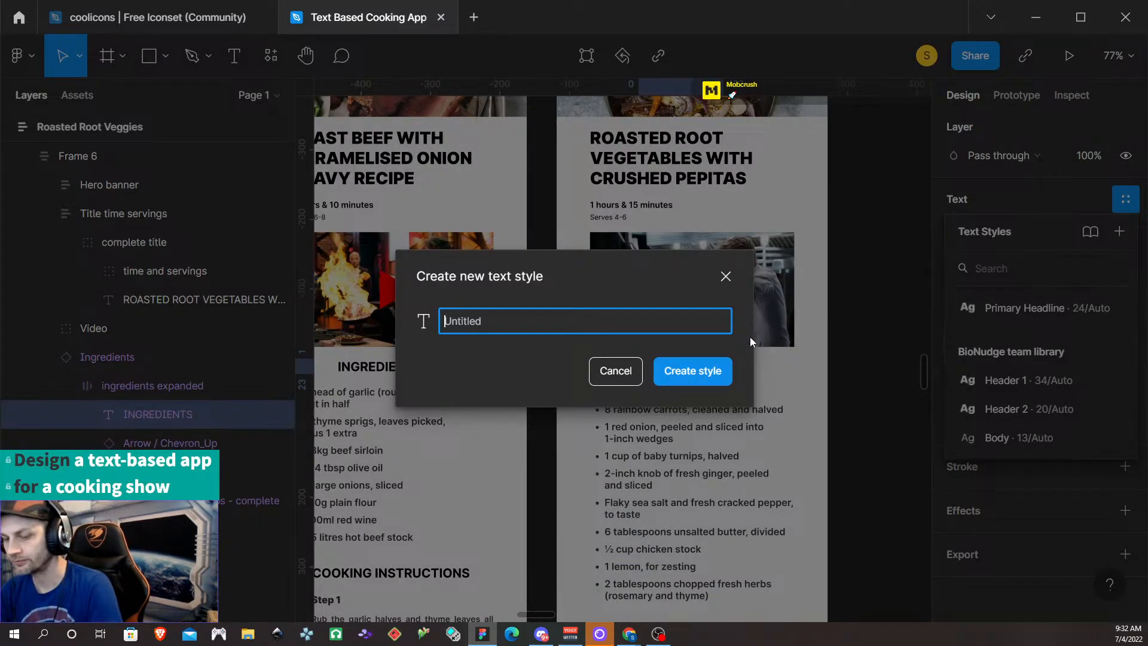
{"action": "type", "text": "Headline"}
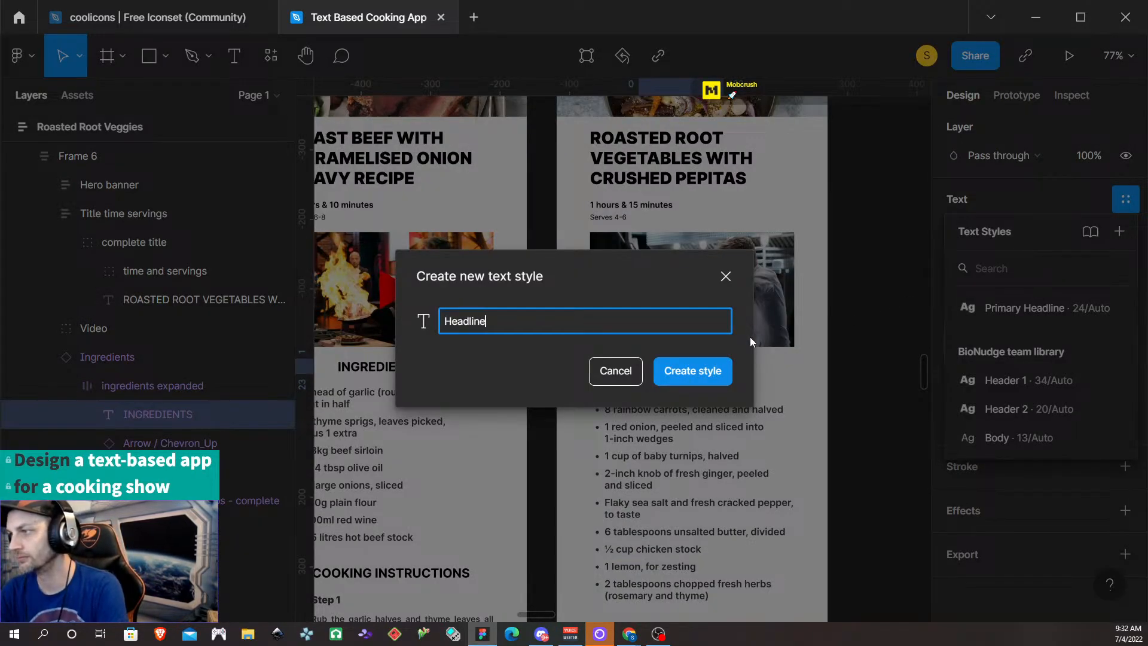
{"action": "type", "text": " 2"}
{"action": "left_click", "coordinate": [697, 374]}
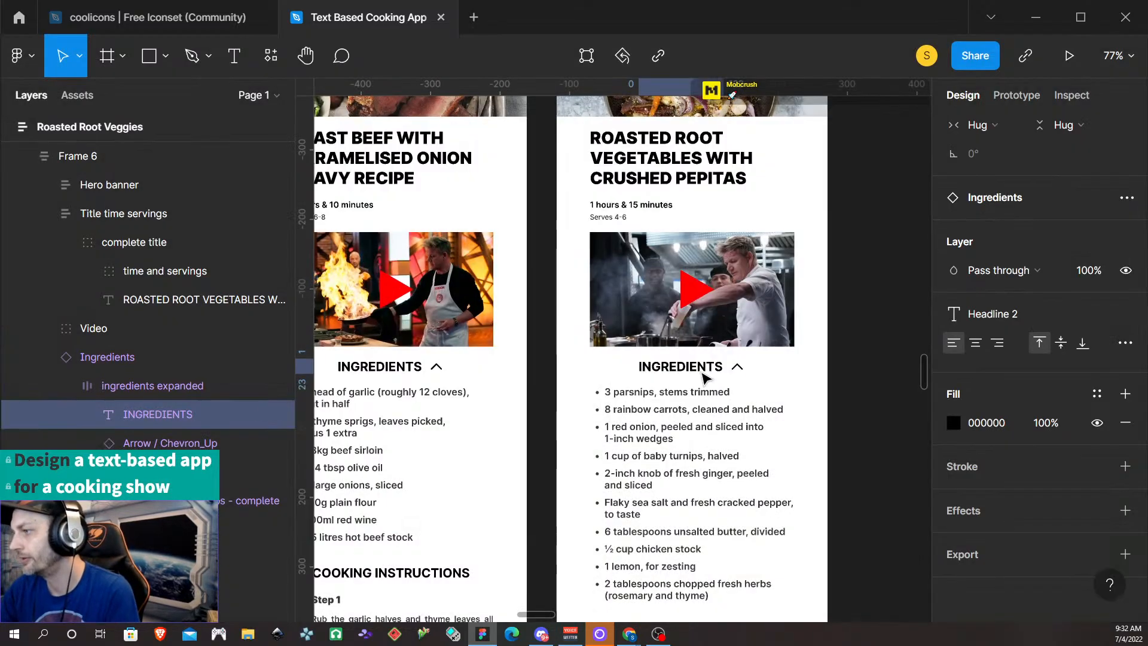
Apply the Headline 2 text style to the COOKING INSTRUCTIONS heading on the roasted root vegetables screen
{"action": "scroll", "coordinate": [720, 417], "scroll_direction": "down", "scroll_amount": 2}
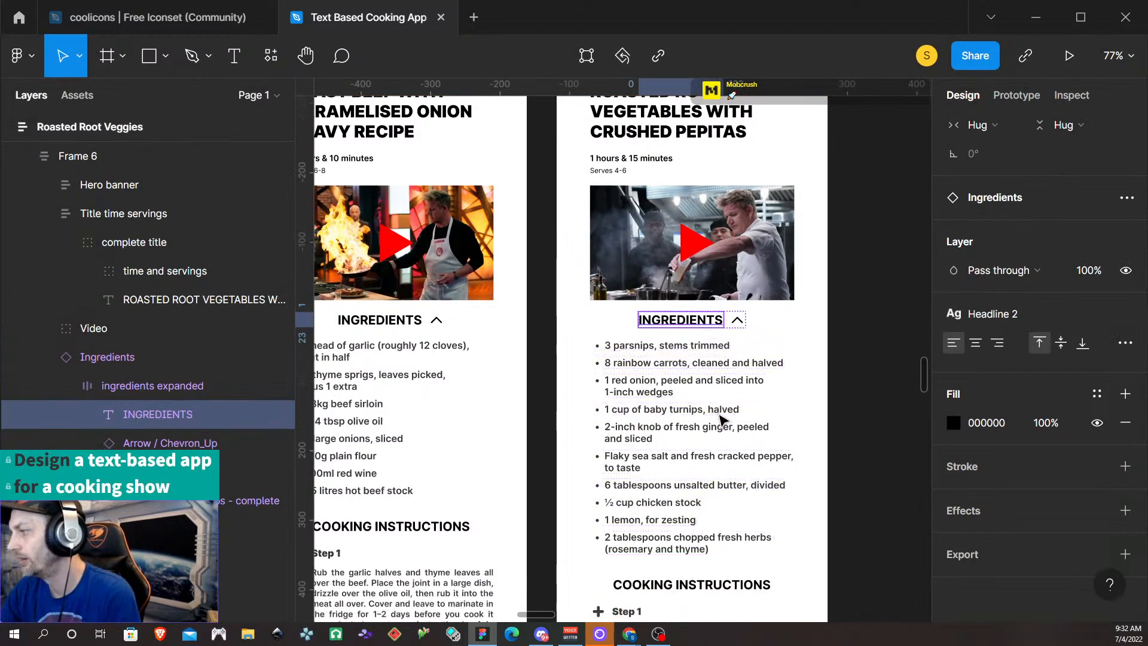
{"action": "left_click", "coordinate": [697, 591]}
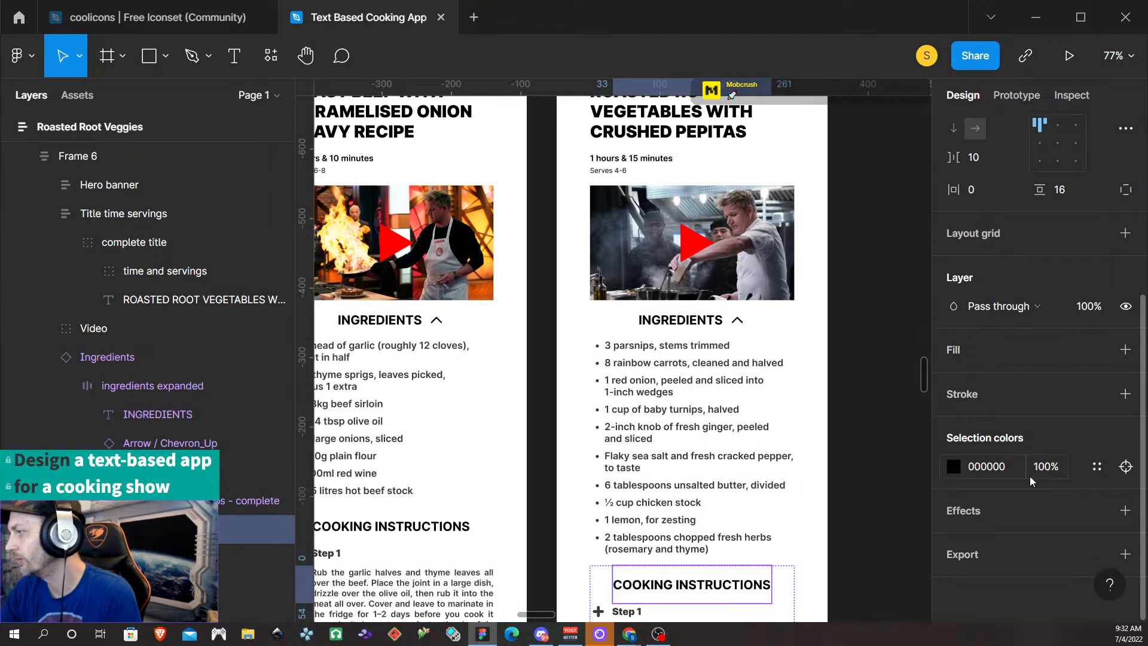
{"action": "left_click", "coordinate": [701, 589]}
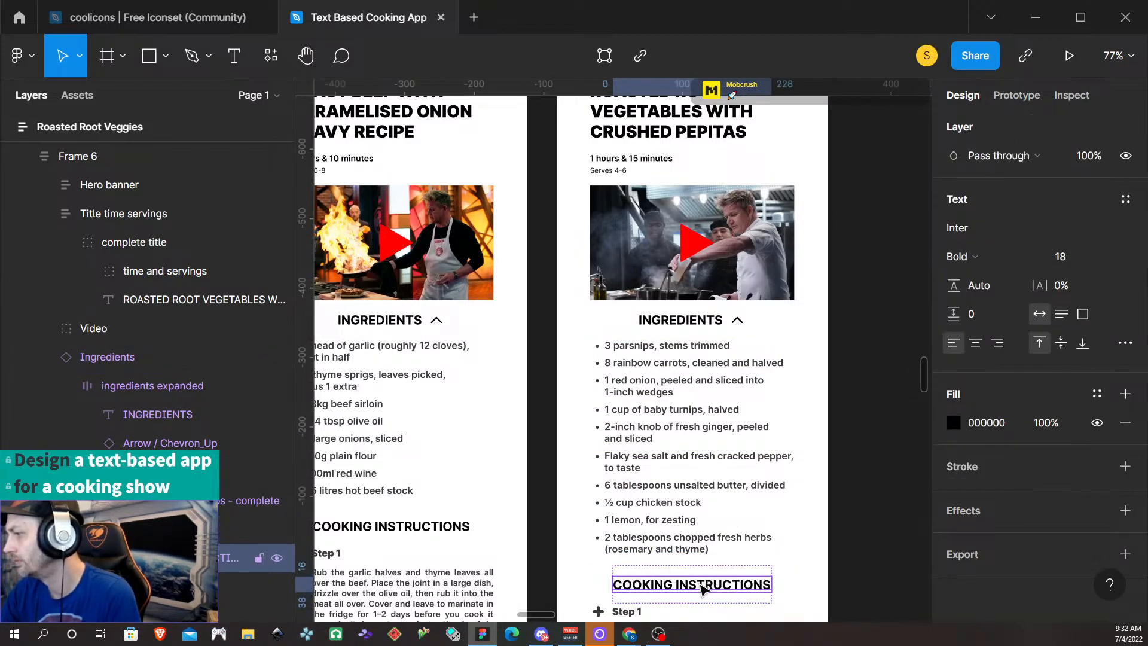
{"action": "left_click", "coordinate": [1125, 199]}
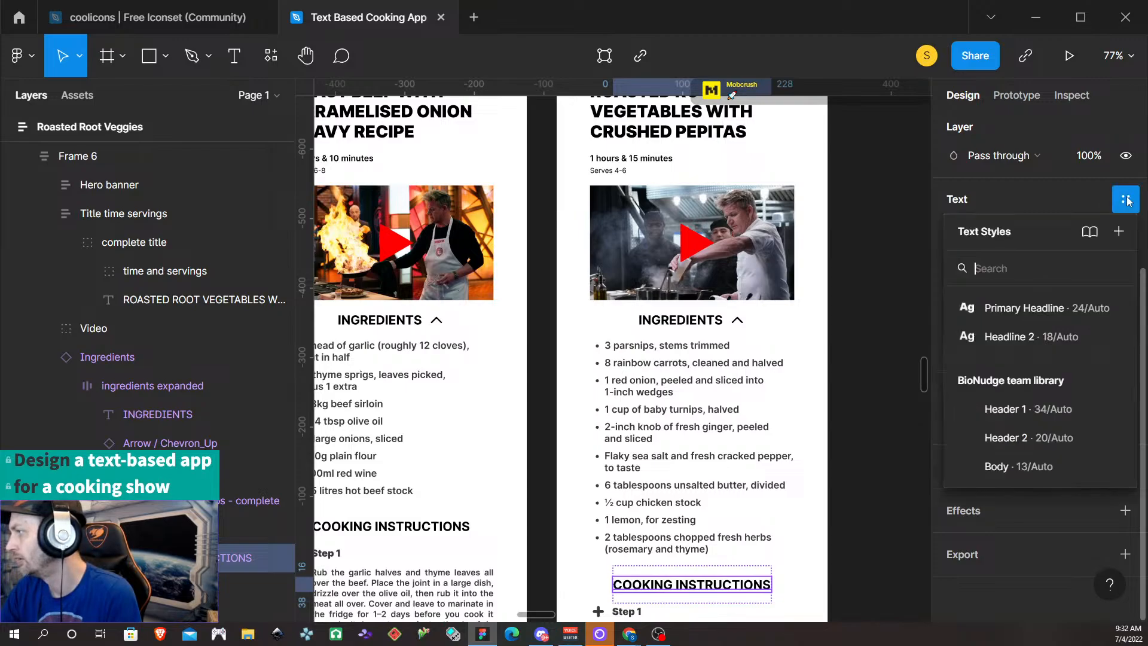
{"action": "left_click", "coordinate": [1022, 341]}
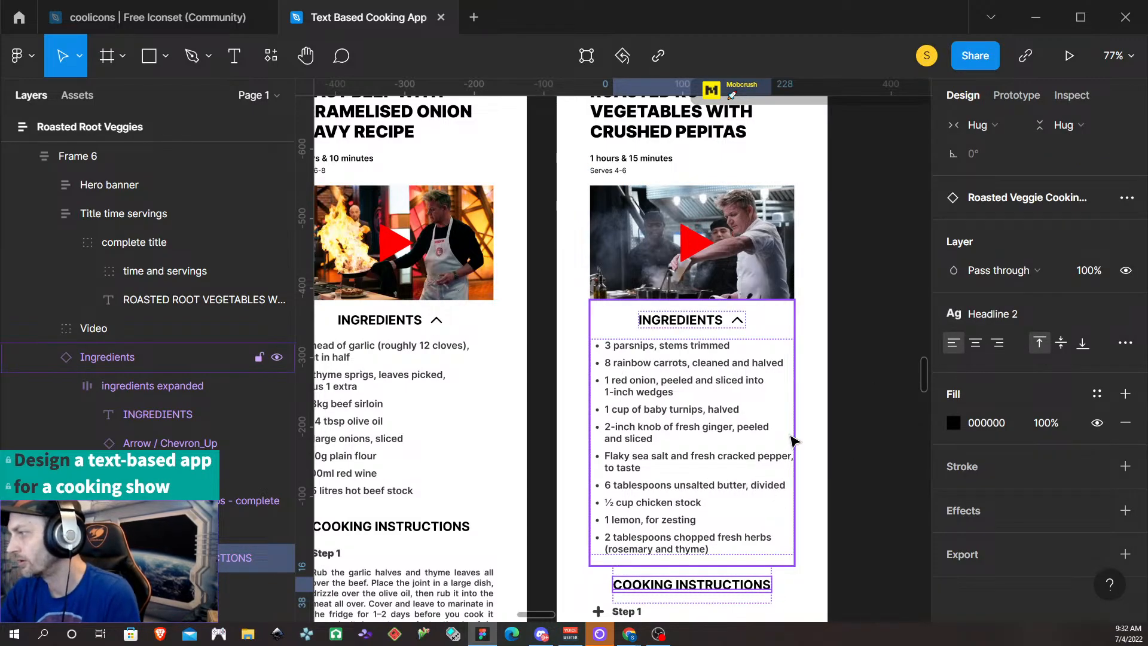
Create a text style named "Subheading" from the "1 hours & 15 minutes" text on the roasted root vegetables screen
{"action": "scroll", "coordinate": [765, 464], "scroll_direction": "down", "scroll_amount": 1}
{"action": "scroll", "coordinate": [692, 310], "scroll_direction": "up", "scroll_amount": 3}
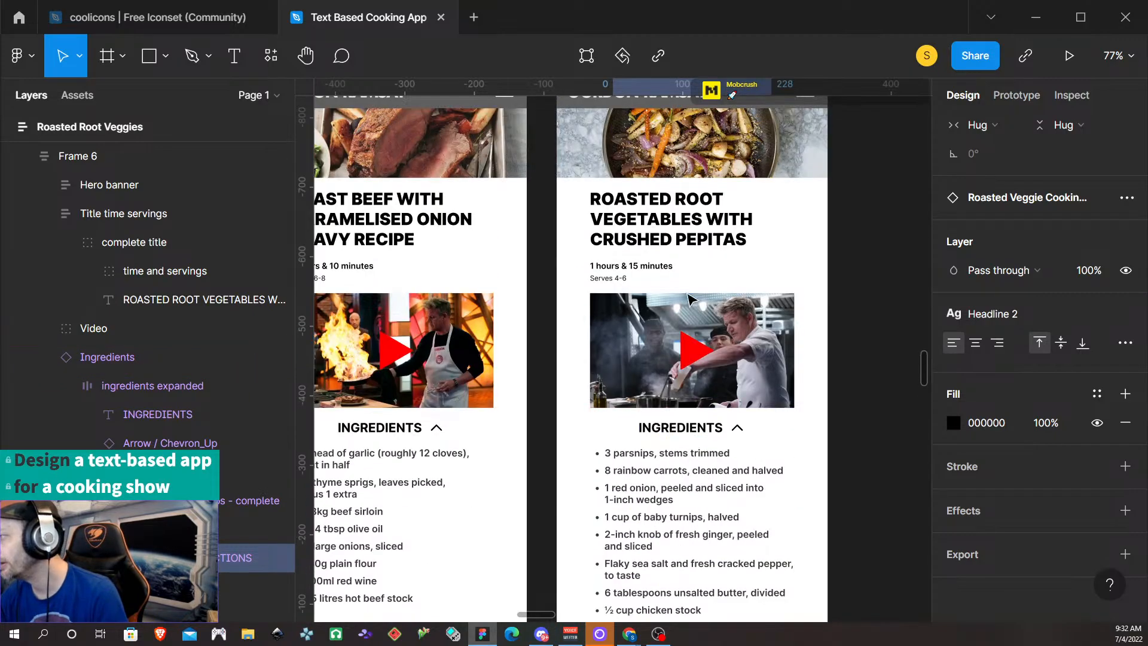
{"action": "left_click", "coordinate": [636, 270]}
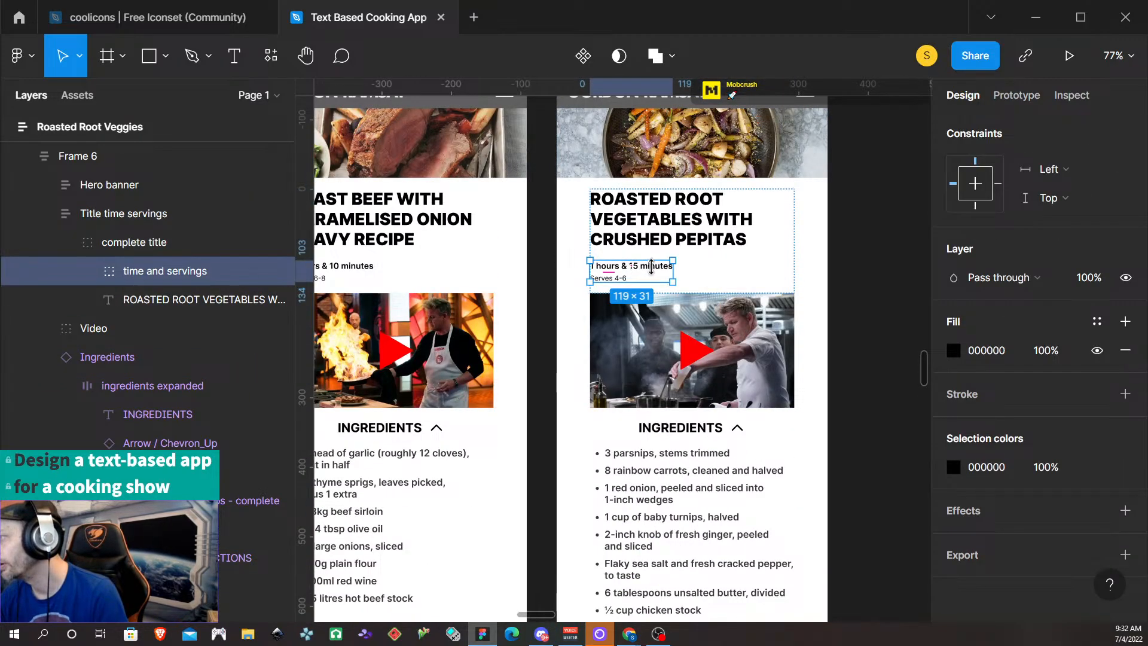
{"action": "double_click", "coordinate": [651, 269]}
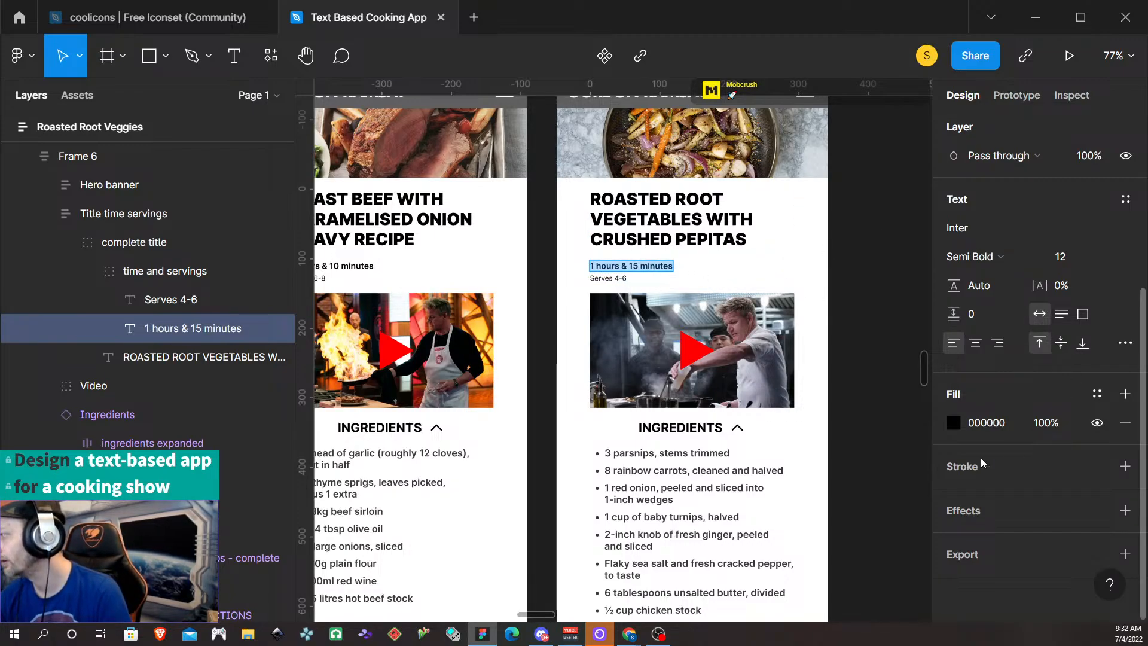
{"action": "left_click", "coordinate": [1127, 200]}
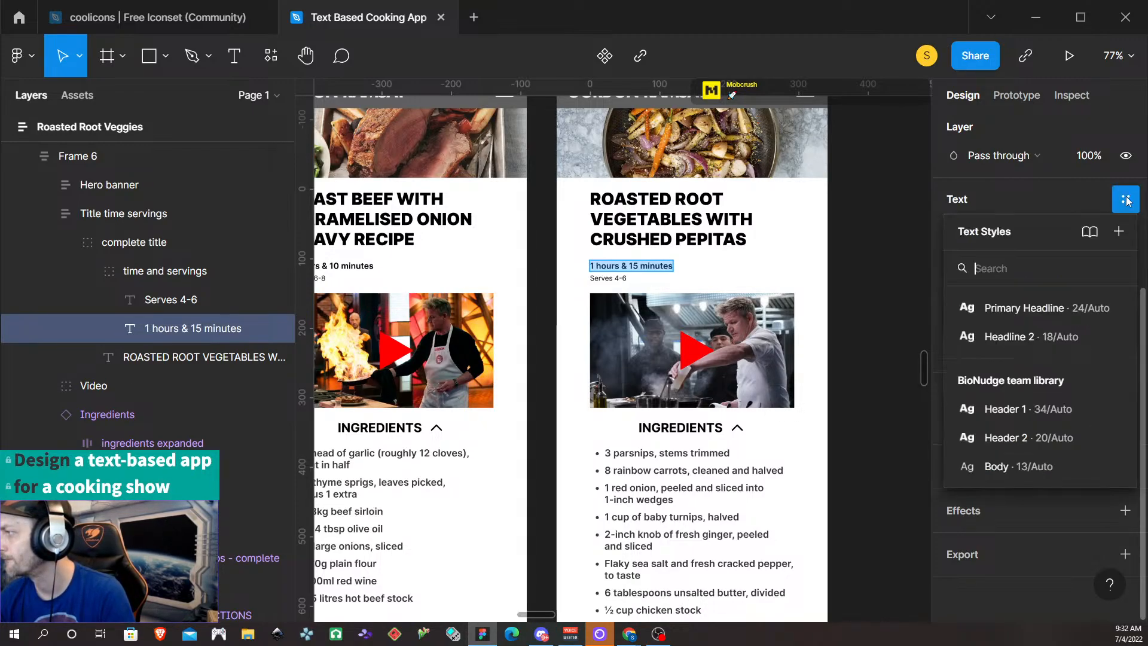
{"action": "left_click", "coordinate": [1115, 231]}
{"action": "type", "text": "S"}
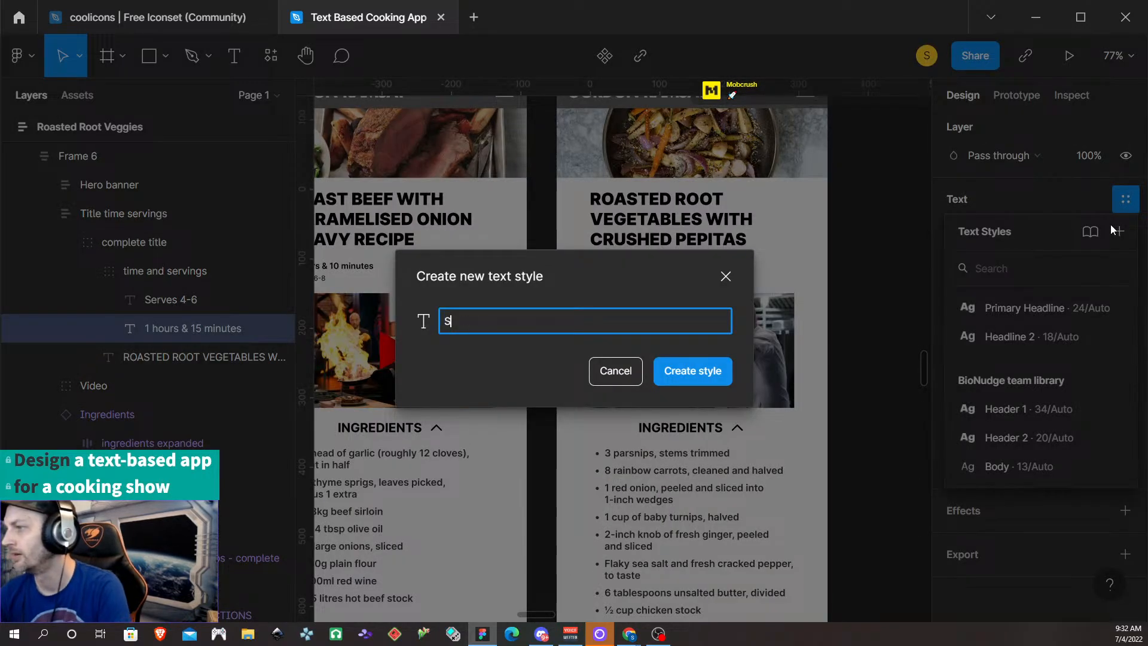
{"action": "type", "text": "ubheading"}
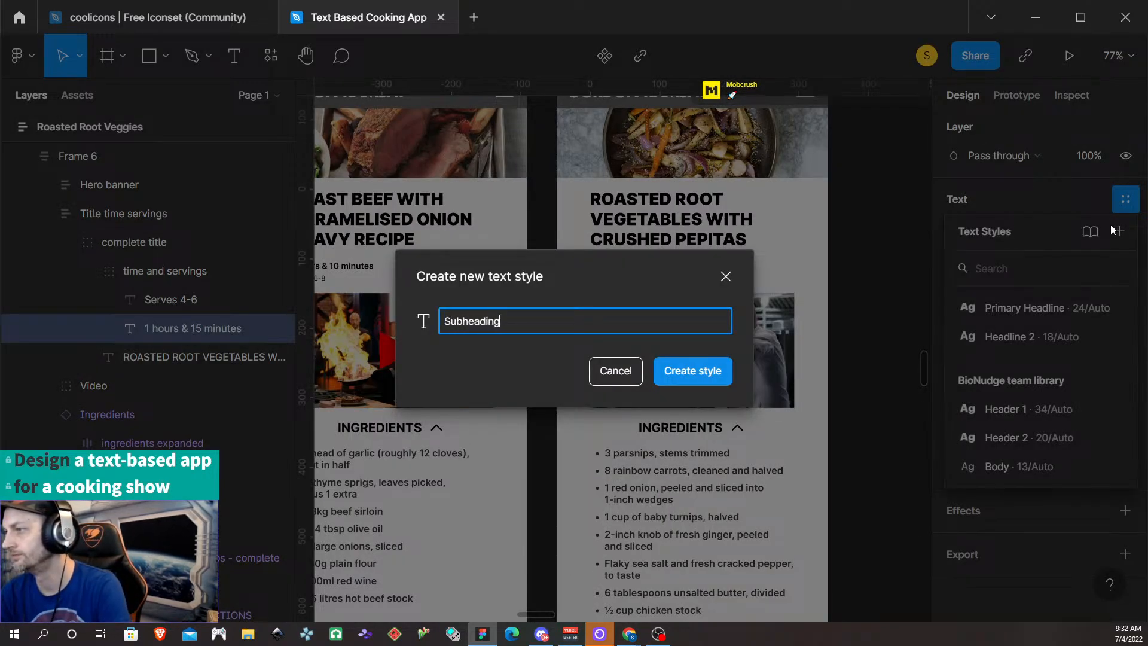
{"action": "left_click", "coordinate": [693, 371]}
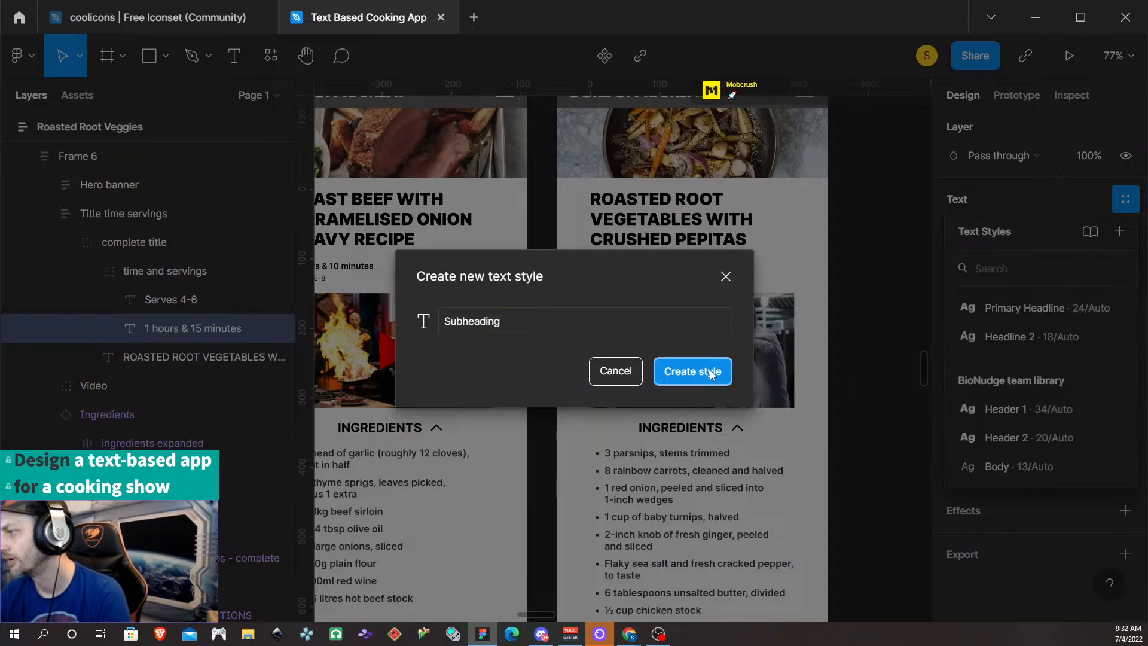
Create a text style named "Subheading 2" from the "Serves 4-6" text under the cooking time
{"action": "left_click", "coordinate": [608, 279]}
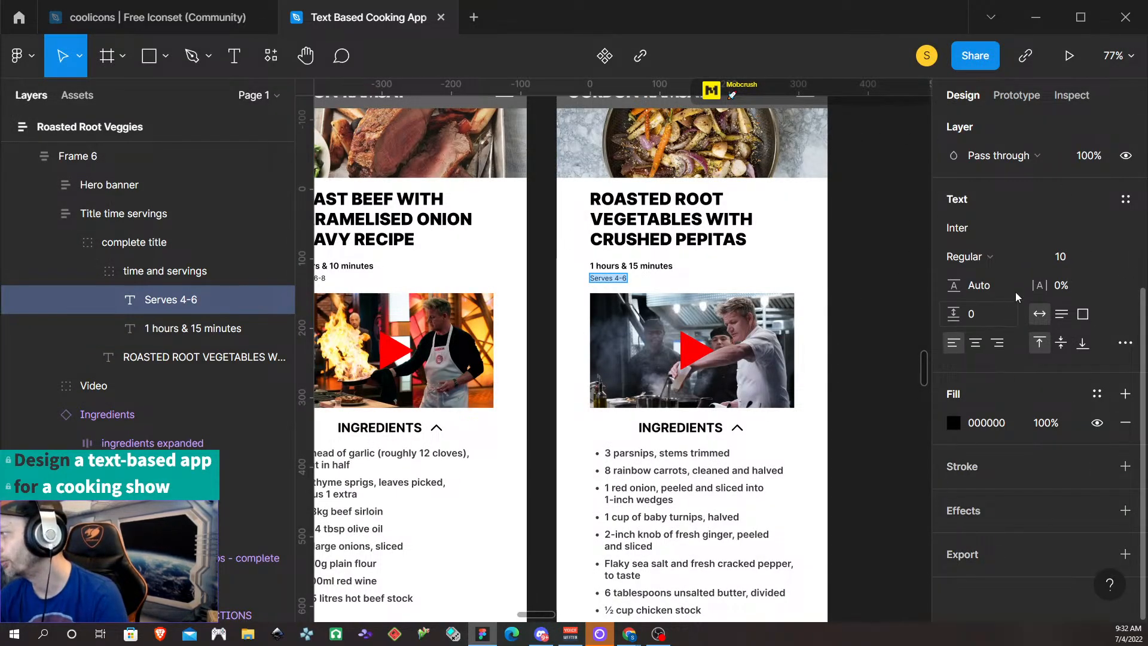
{"action": "left_click", "coordinate": [1126, 199]}
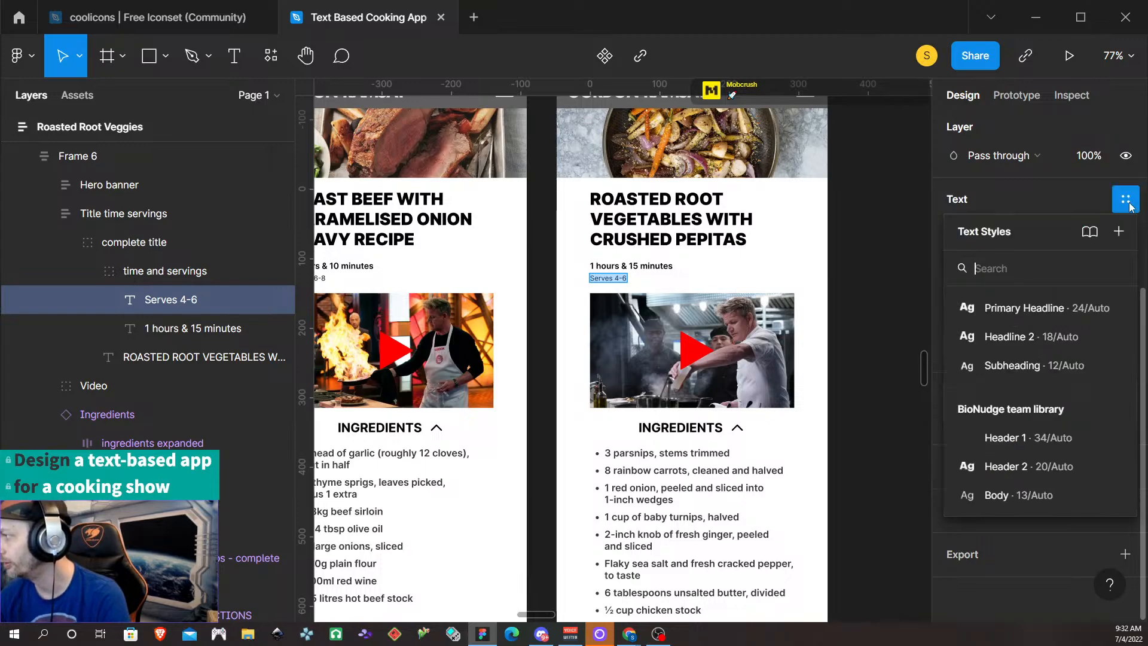
{"action": "left_click", "coordinate": [1117, 234]}
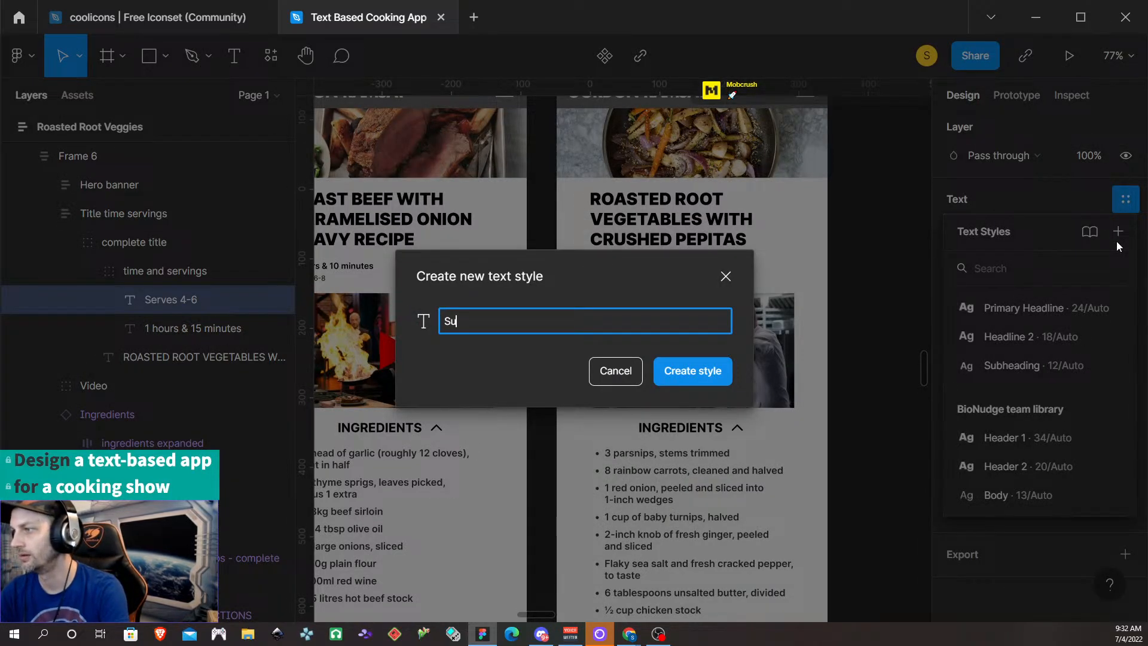
{"action": "key", "text": "Return"}
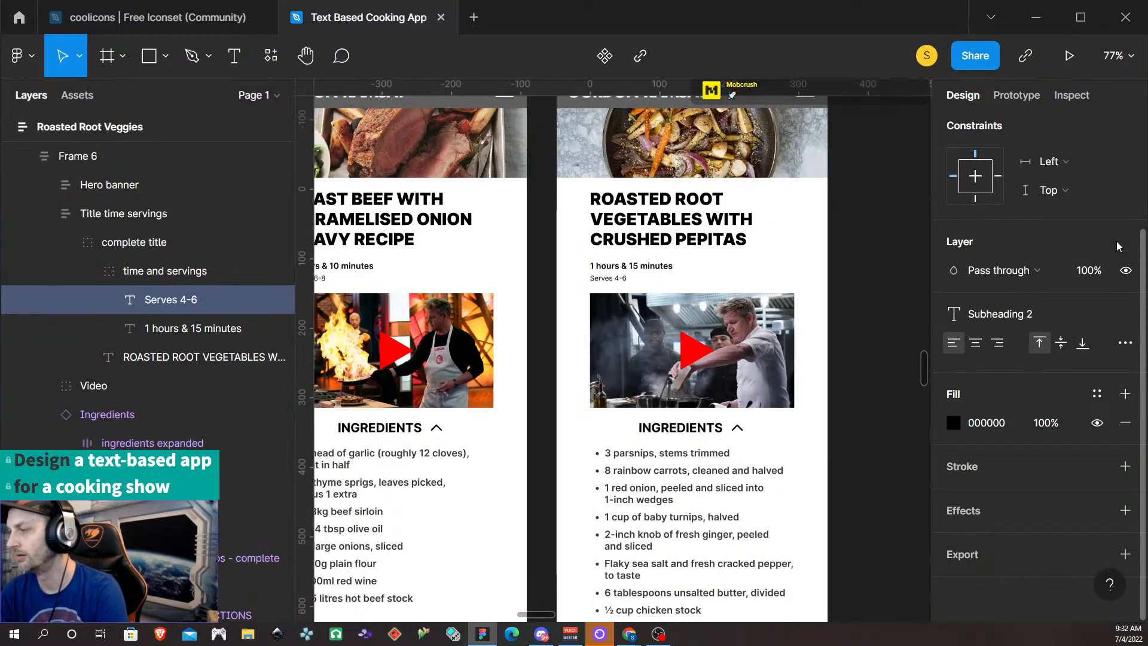
Create a text style named "Body" from the first ingredient, "3 parsnips, stems trimmed"
{"action": "scroll", "coordinate": [674, 466], "scroll_direction": "down", "scroll_amount": 2}
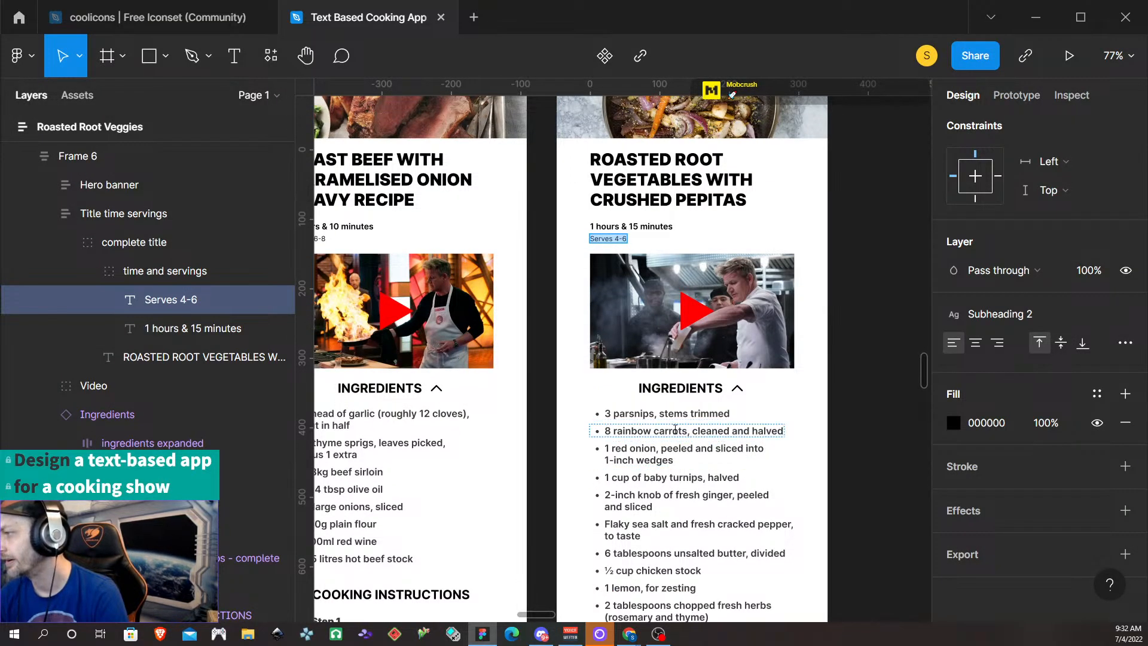
{"action": "double_click", "coordinate": [689, 414]}
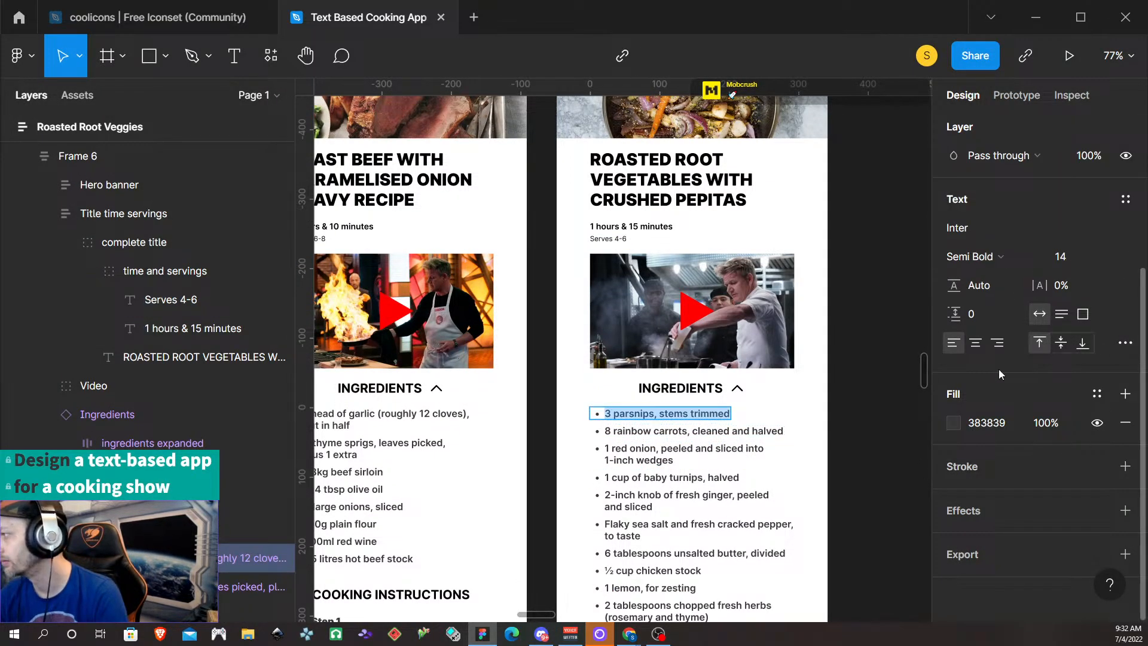
{"action": "left_click", "coordinate": [1125, 199]}
{"action": "left_click", "coordinate": [1118, 232]}
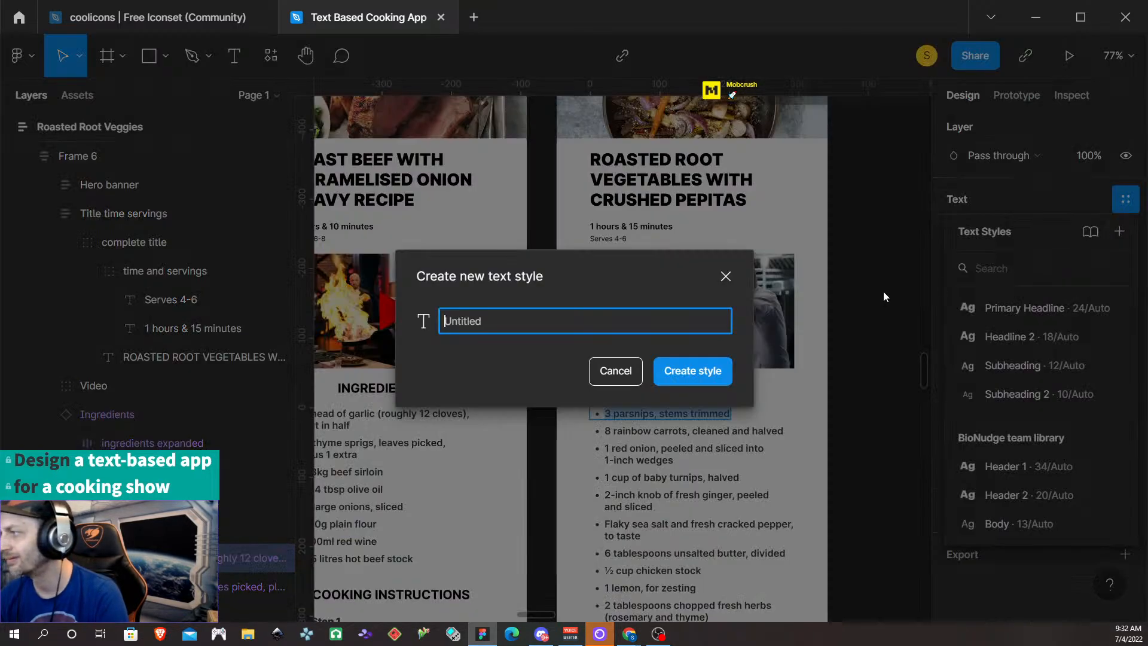
{"action": "type", "text": "B"}
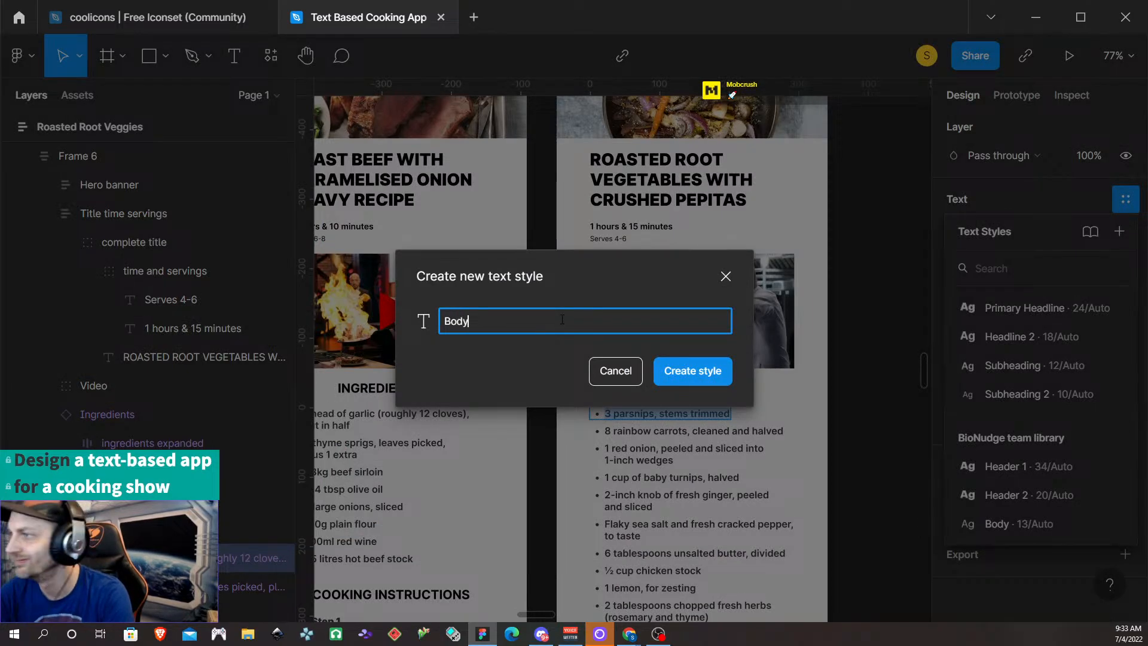
{"action": "type", "text": "ody"}
{"action": "key", "text": "Return"}
Inspect the properties of the Subheading 2 text style used by the "Serves 4-6" text
{"action": "scroll", "coordinate": [606, 417], "scroll_direction": "down", "scroll_amount": 1}
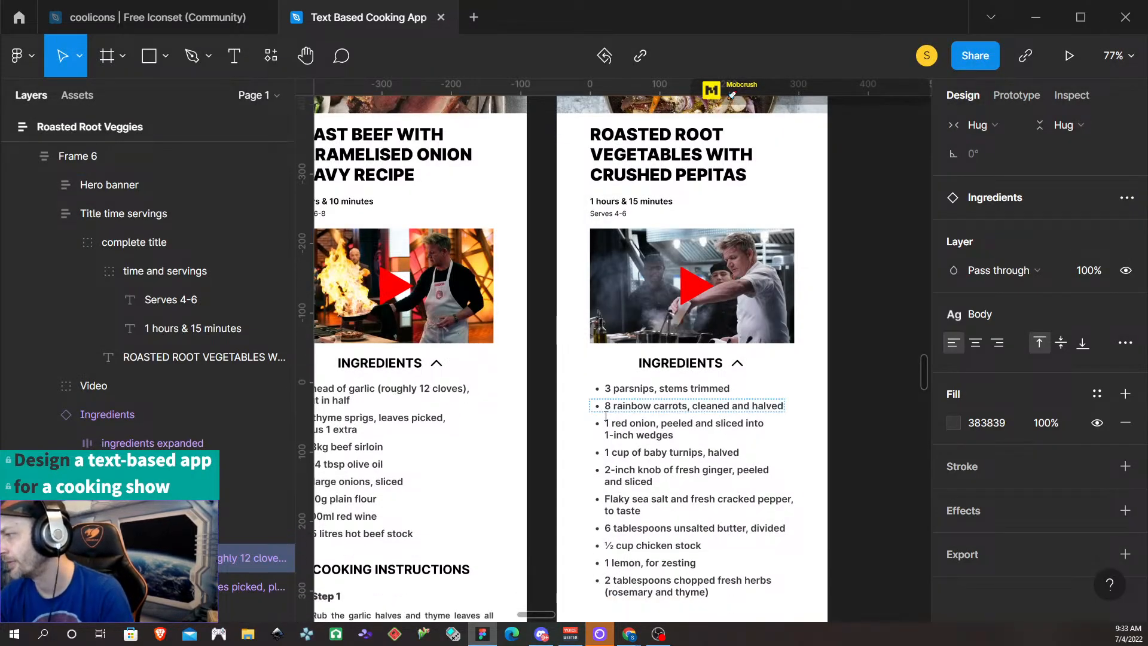
{"action": "scroll", "coordinate": [606, 417], "scroll_direction": "down", "scroll_amount": 5}
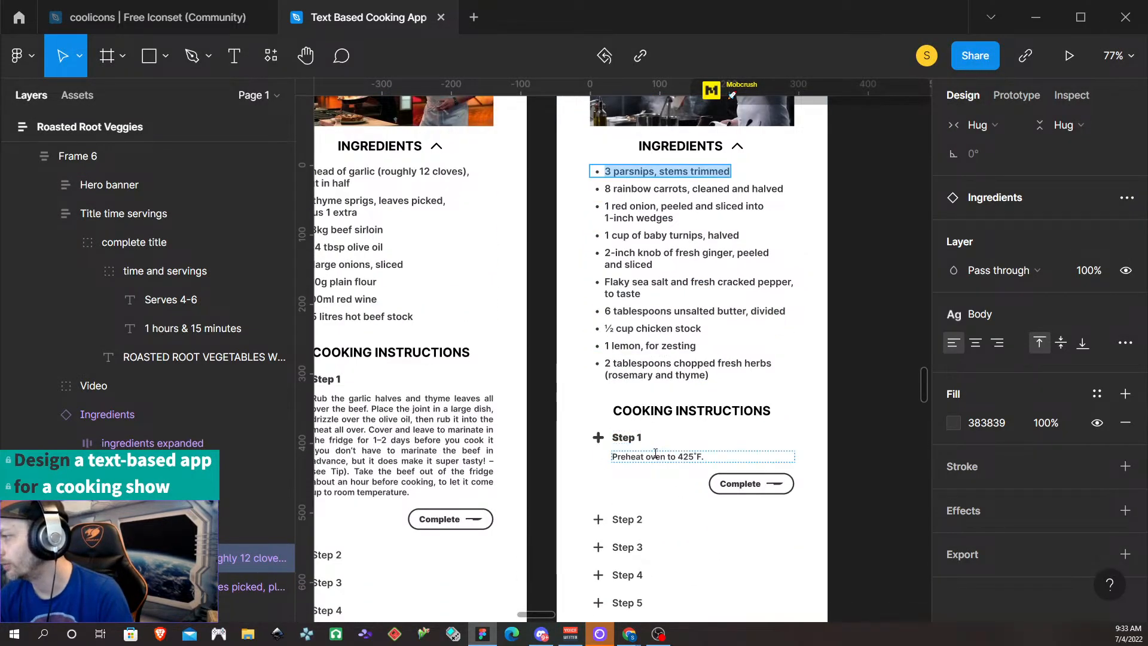
{"action": "scroll", "coordinate": [655, 454], "scroll_direction": "up", "scroll_amount": 4}
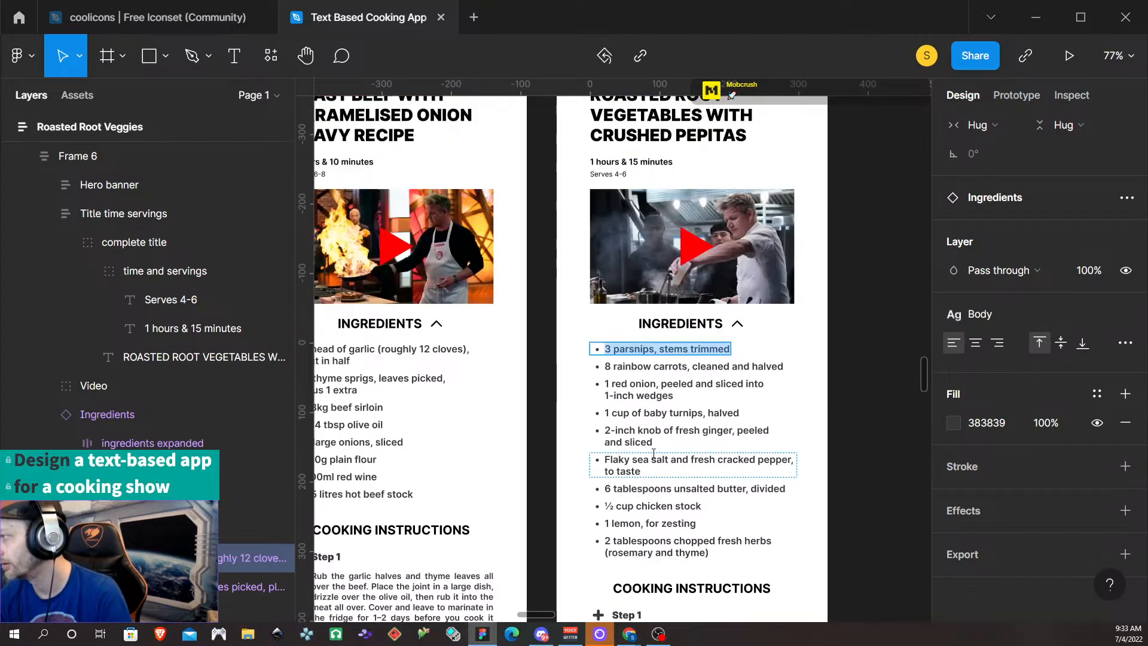
{"action": "left_click", "coordinate": [604, 174]}
{"action": "scroll", "coordinate": [651, 439], "scroll_direction": "down", "scroll_amount": 1}
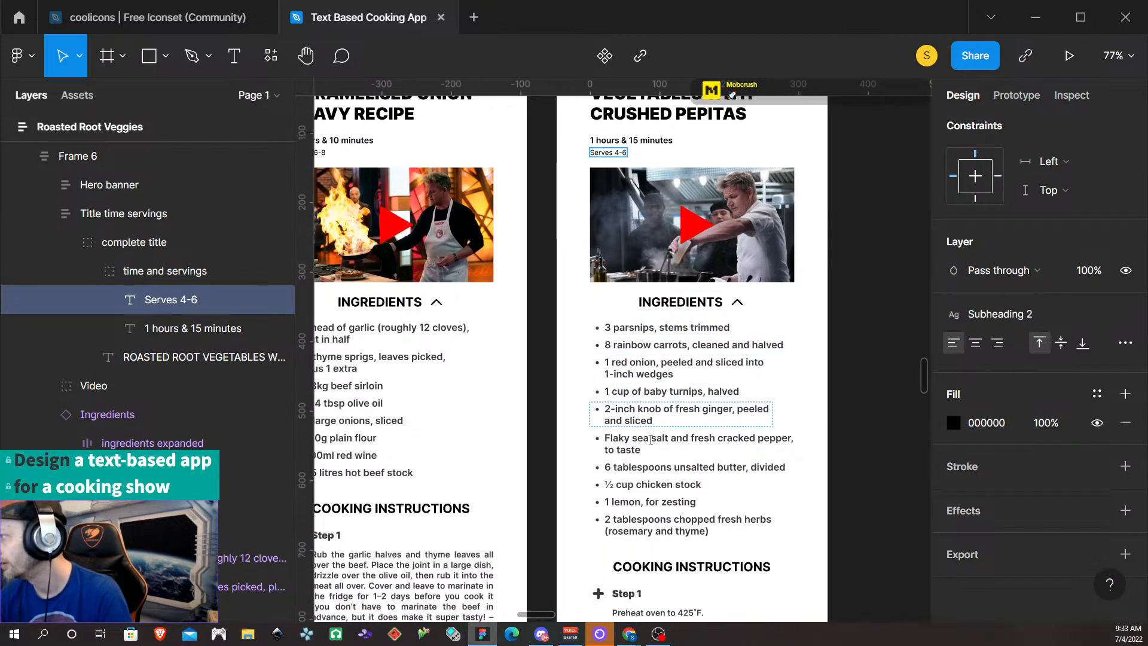
{"action": "scroll", "coordinate": [650, 439], "scroll_direction": "down", "scroll_amount": 1}
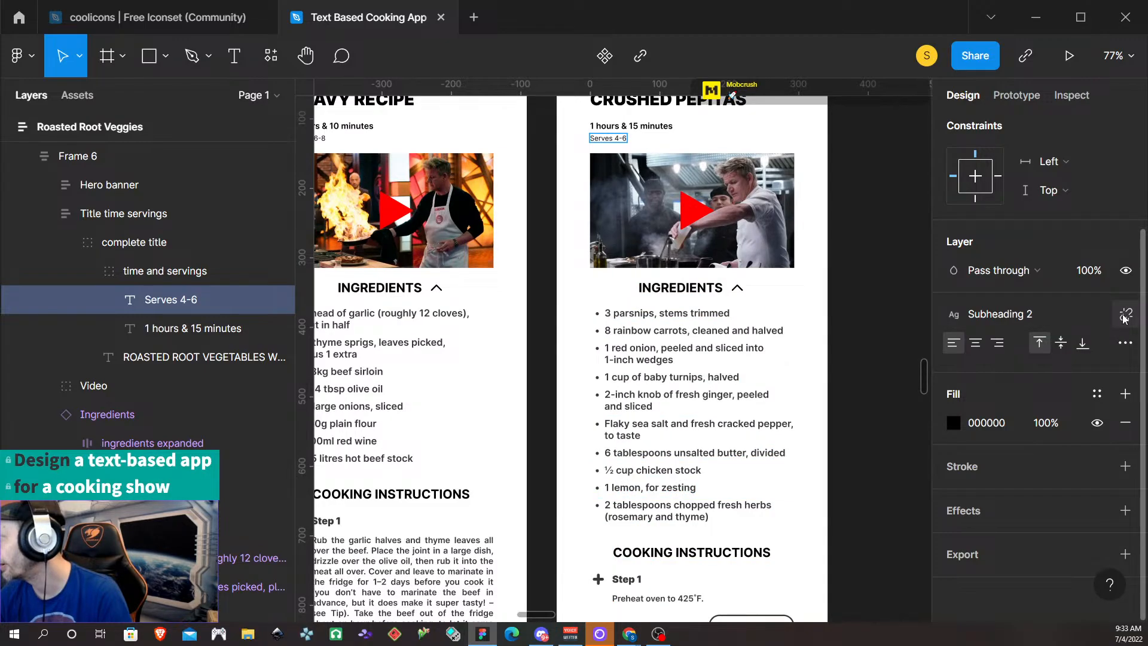
{"action": "left_click", "coordinate": [1064, 311]}
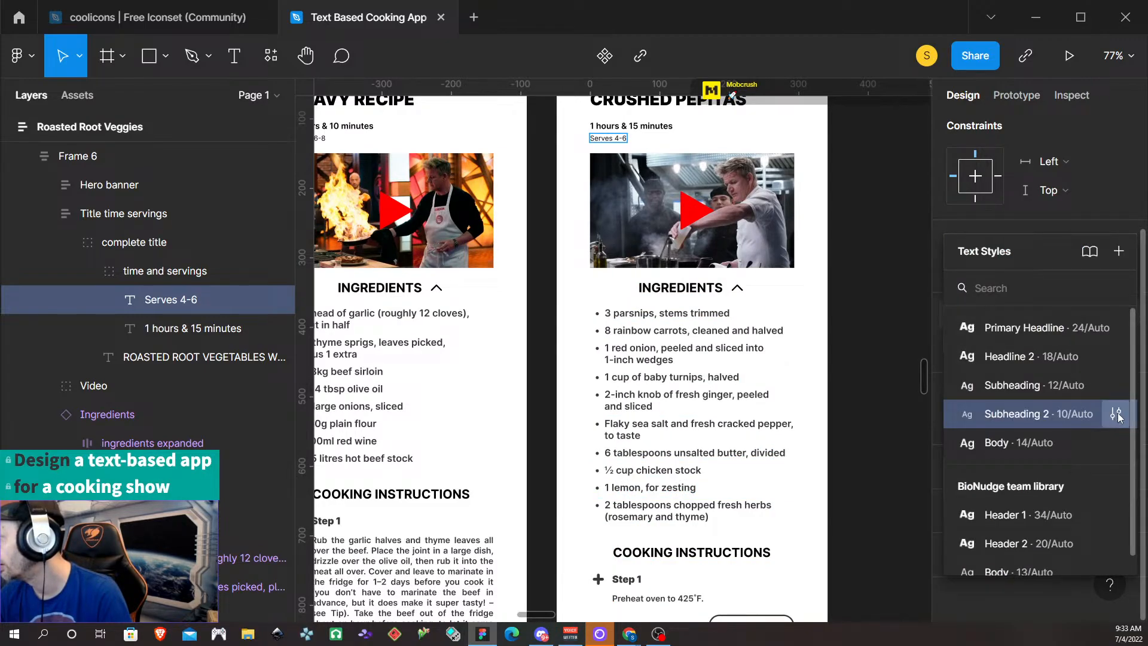
{"action": "left_click", "coordinate": [1118, 415]}
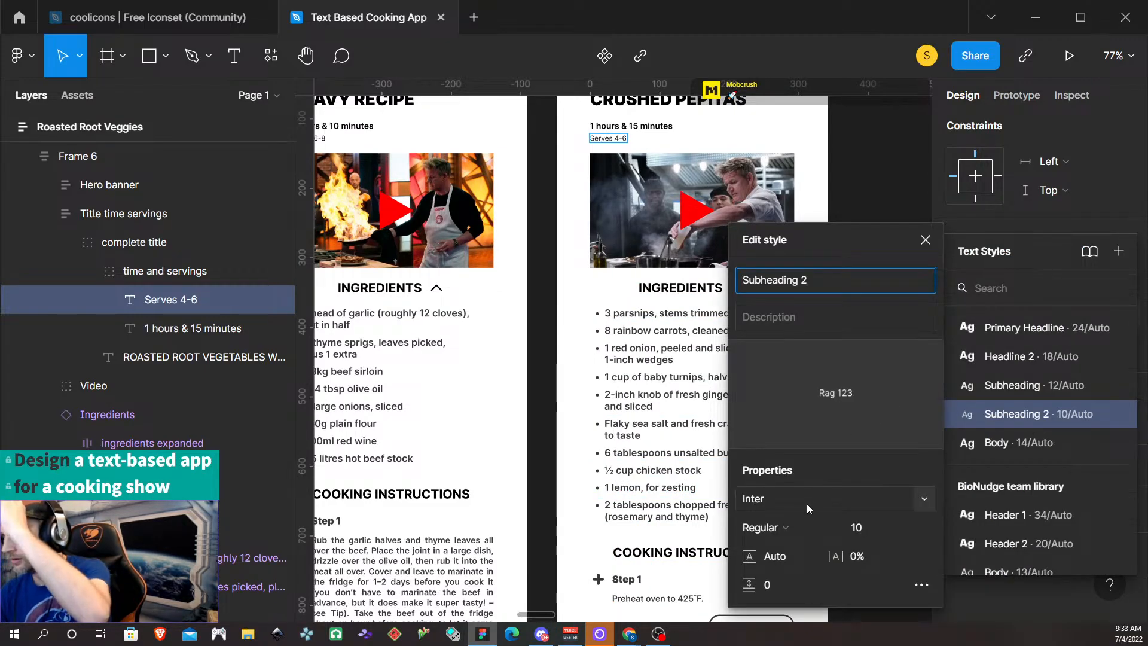
{"action": "left_click", "coordinate": [925, 240]}
Compare the Step 1 instruction's text settings with the last ingredient's and create a text style named "Body 2" from the "Preheat oven to 425˚F." text
{"action": "scroll", "coordinate": [636, 540], "scroll_direction": "down", "scroll_amount": 1}
{"action": "scroll", "coordinate": [636, 540], "scroll_direction": "down", "scroll_amount": 2}
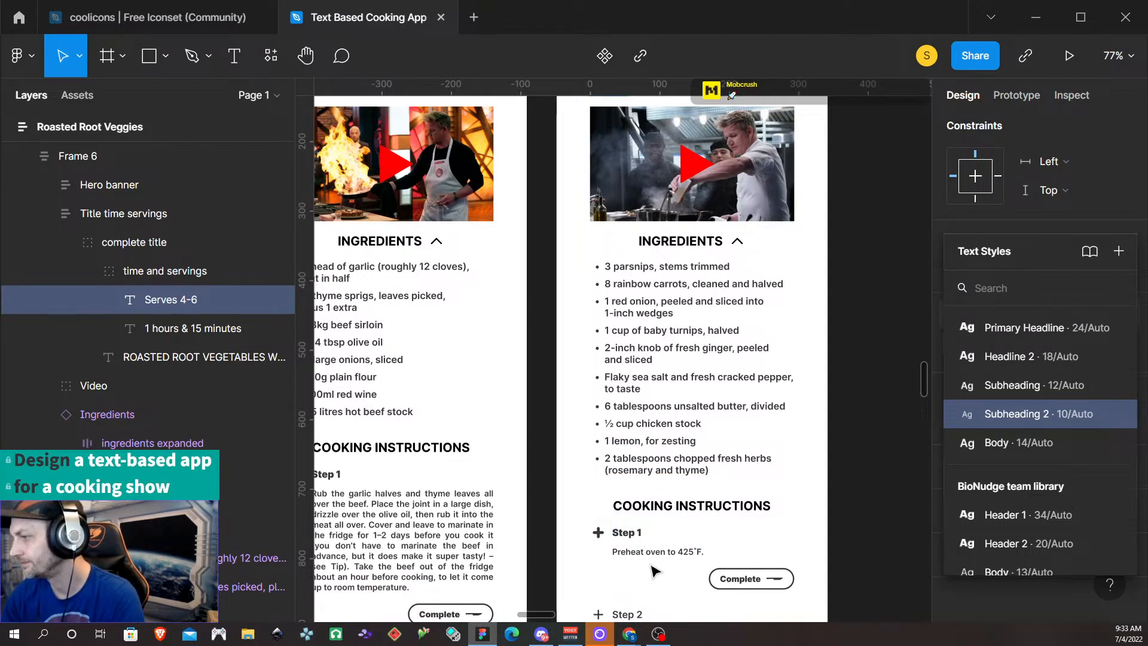
{"action": "double_click", "coordinate": [656, 551]}
{"action": "triple_click", "coordinate": [656, 551]}
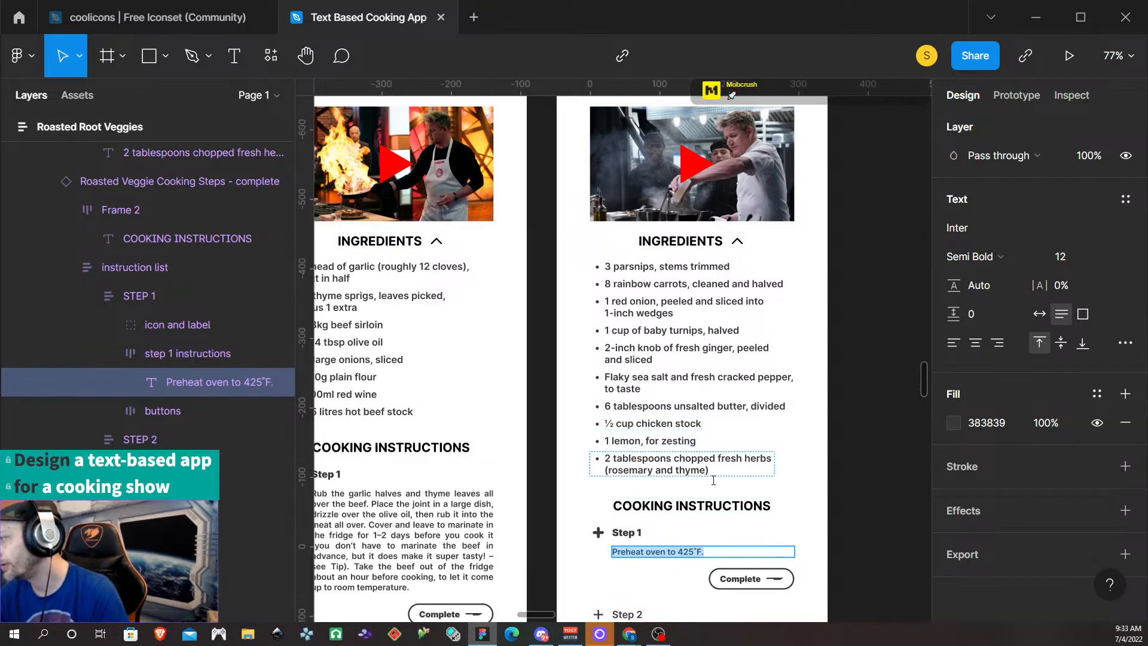
{"action": "scroll", "coordinate": [710, 493], "scroll_direction": "down", "scroll_amount": 2}
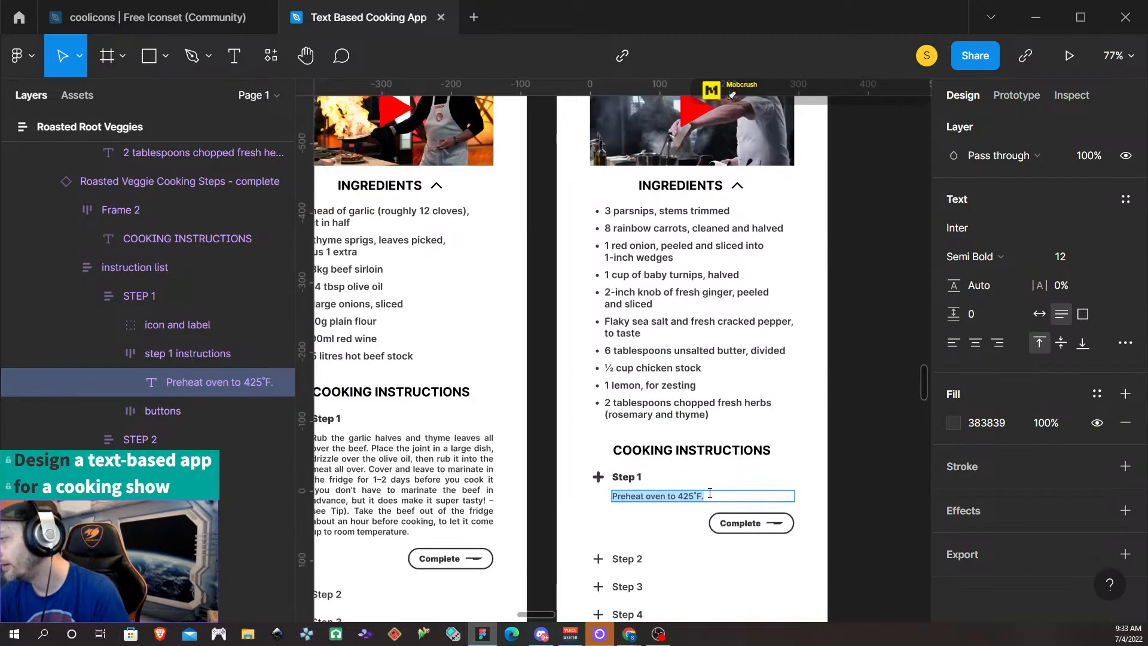
{"action": "left_click", "coordinate": [688, 414]}
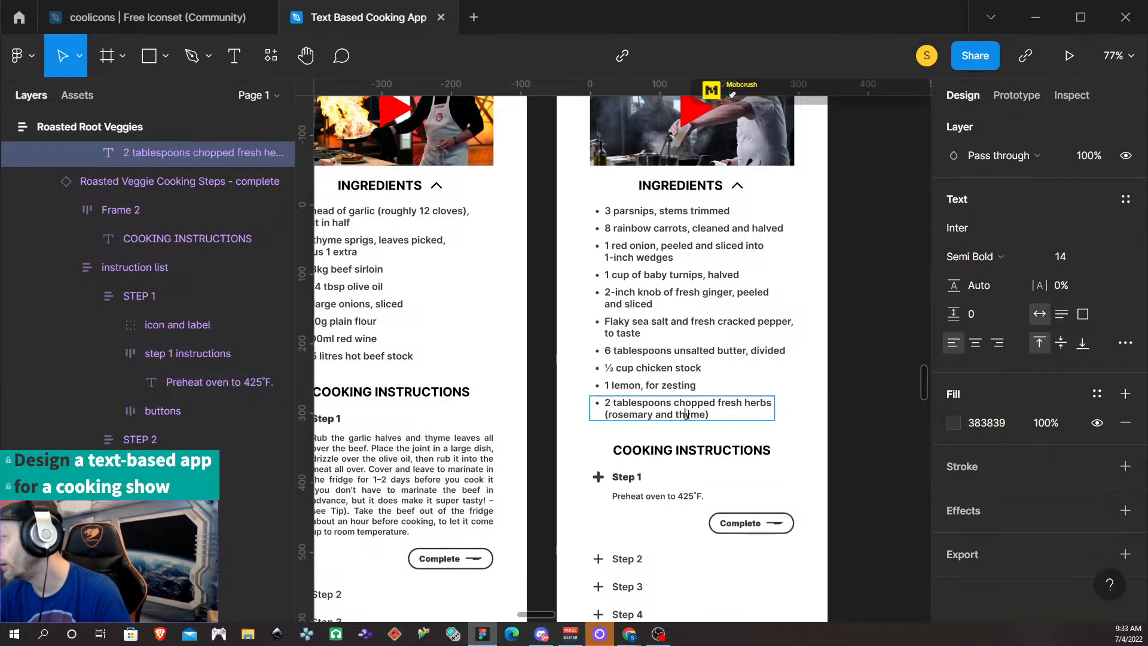
{"action": "left_click", "coordinate": [685, 497]}
{"action": "double_click", "coordinate": [665, 499]}
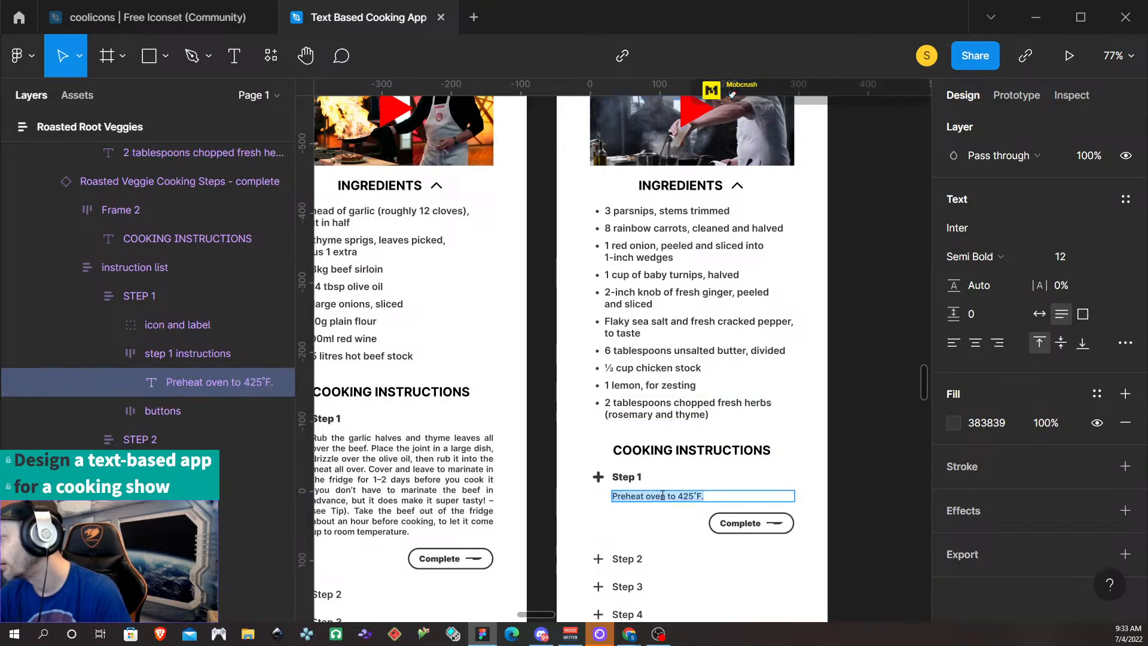
{"action": "left_click", "coordinate": [1125, 199]}
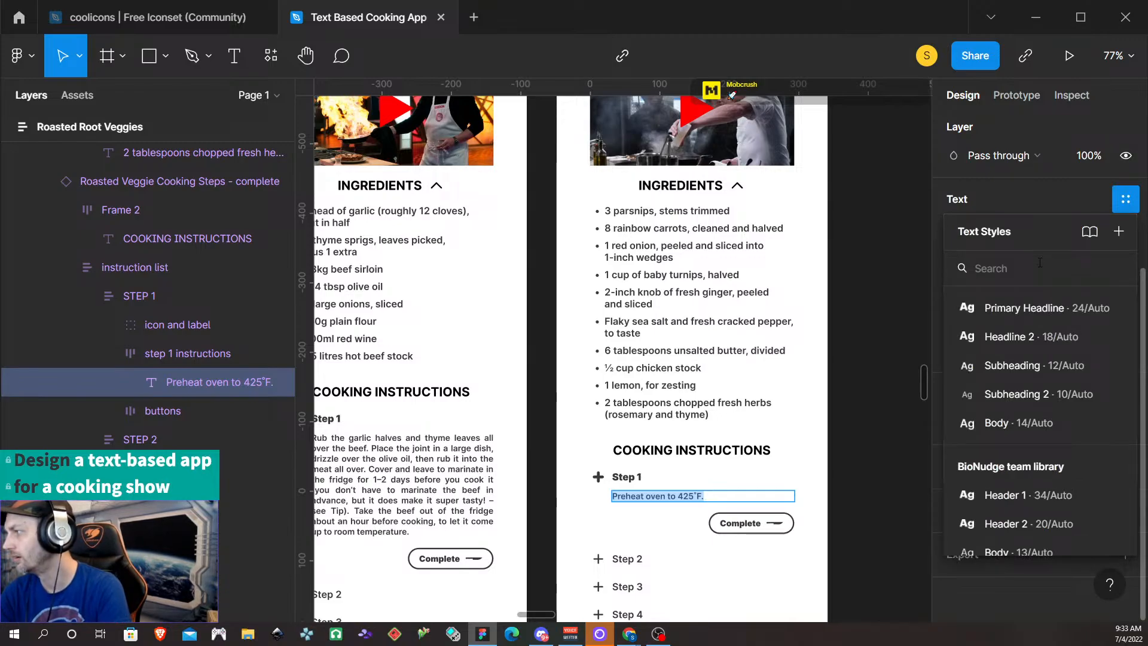
{"action": "left_click", "coordinate": [1116, 232]}
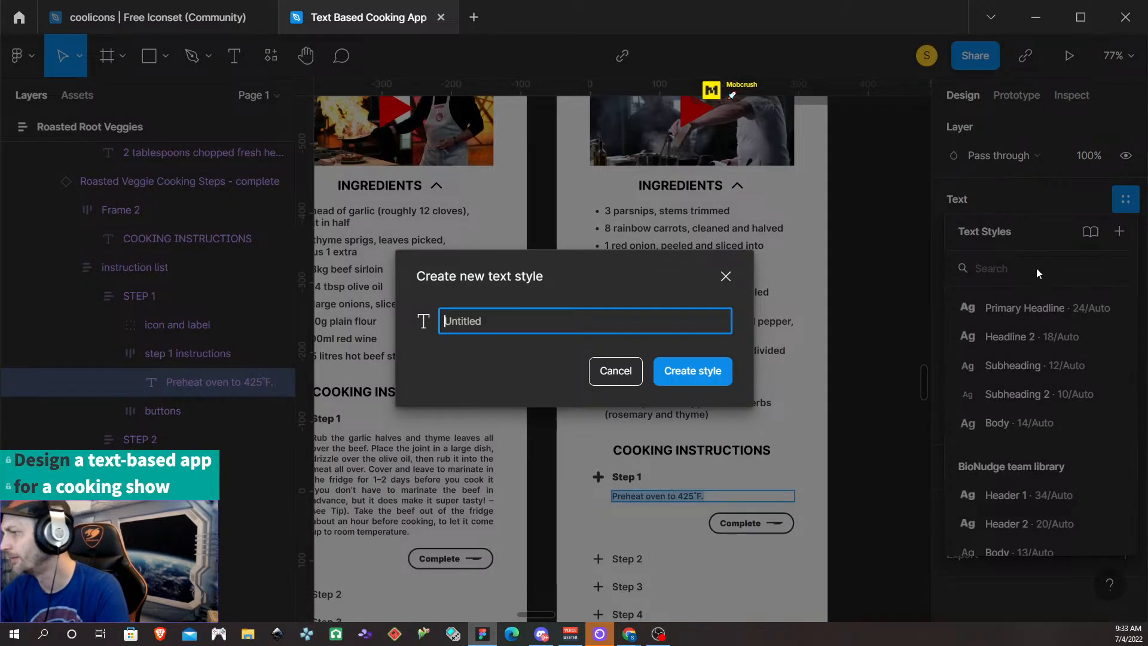
{"action": "type", "text": "Body 2"}
{"action": "key", "text": "Return"}
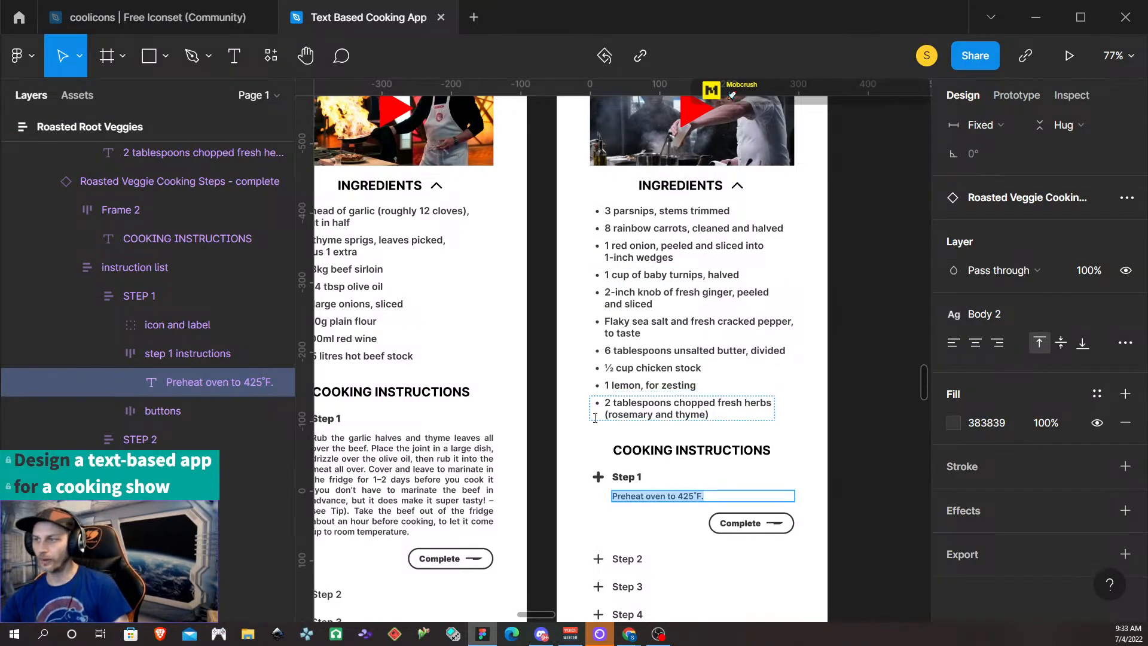
Review the cooking steps and overall text consistency of the two recipe screens side by side
{"action": "scroll", "coordinate": [688, 412], "scroll_direction": "down", "scroll_amount": 1}
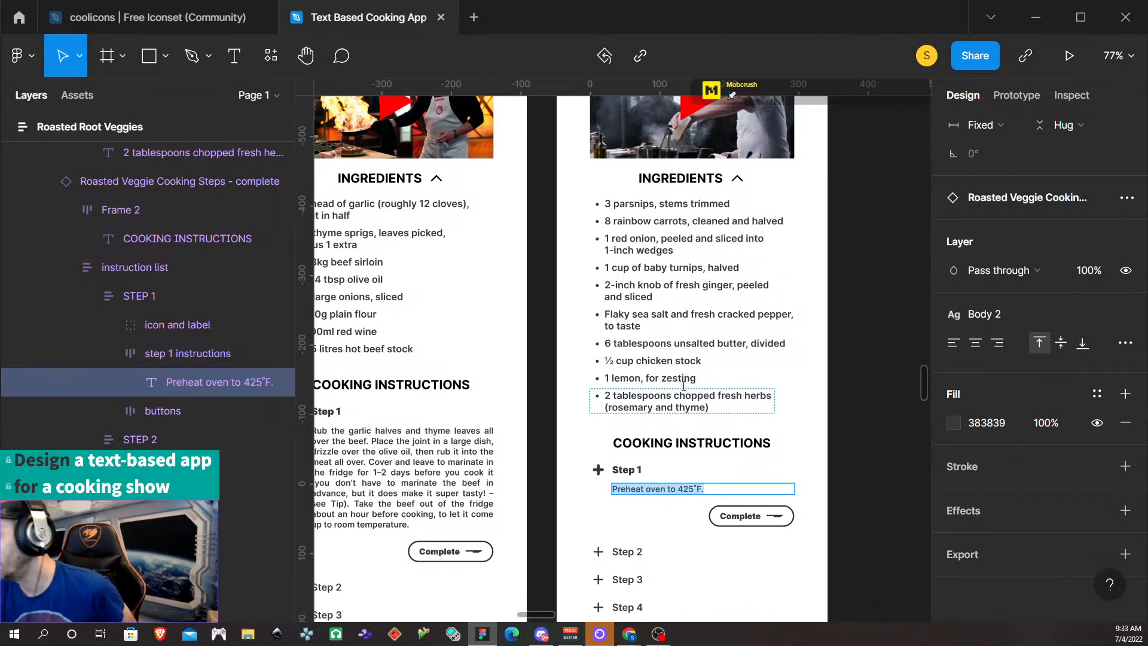
{"action": "scroll", "coordinate": [689, 411], "scroll_direction": "down", "scroll_amount": 2}
{"action": "scroll", "coordinate": [650, 407], "scroll_direction": "down", "scroll_amount": 2}
{"action": "scroll", "coordinate": [652, 410], "scroll_direction": "down", "scroll_amount": 6}
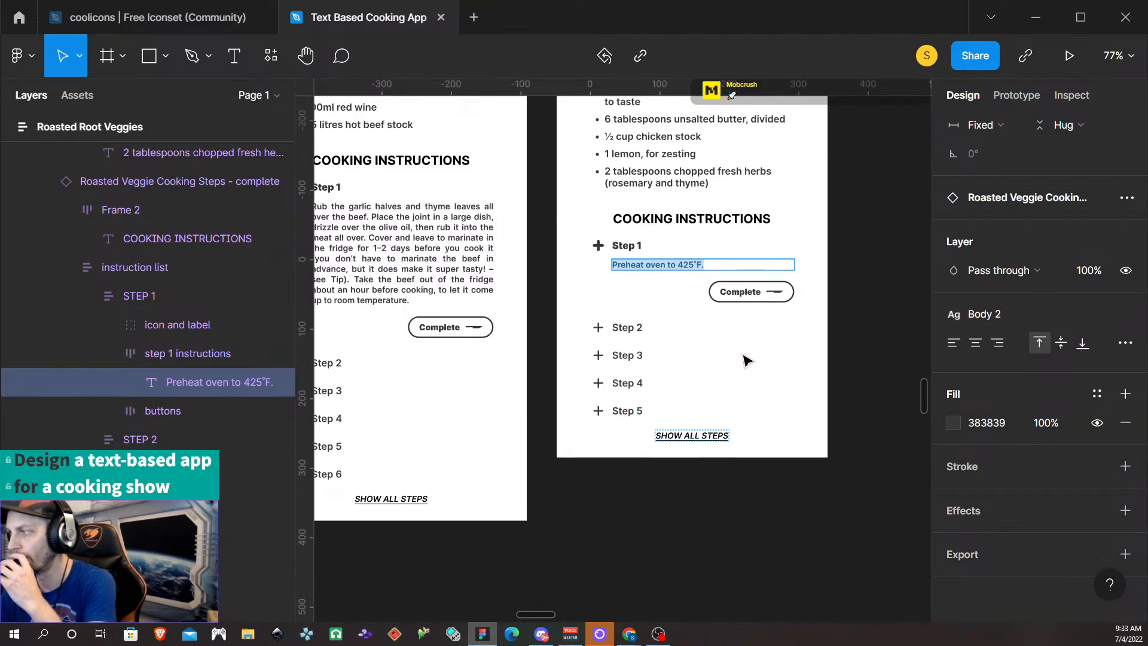
{"action": "scroll", "coordinate": [743, 359], "scroll_direction": "up", "scroll_amount": 5}
{"action": "scroll", "coordinate": [715, 392], "scroll_direction": "down", "scroll_amount": 2}
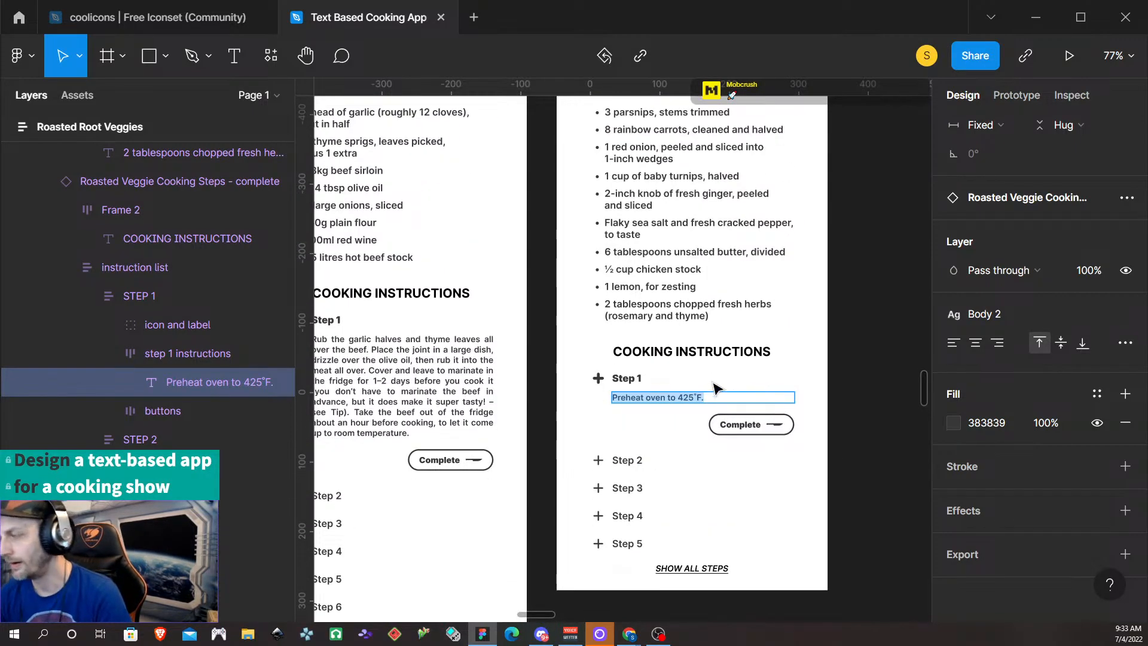
{"action": "scroll", "coordinate": [717, 359], "scroll_direction": "up", "scroll_amount": 4}
{"action": "scroll", "coordinate": [719, 359], "scroll_direction": "down", "scroll_amount": 5}
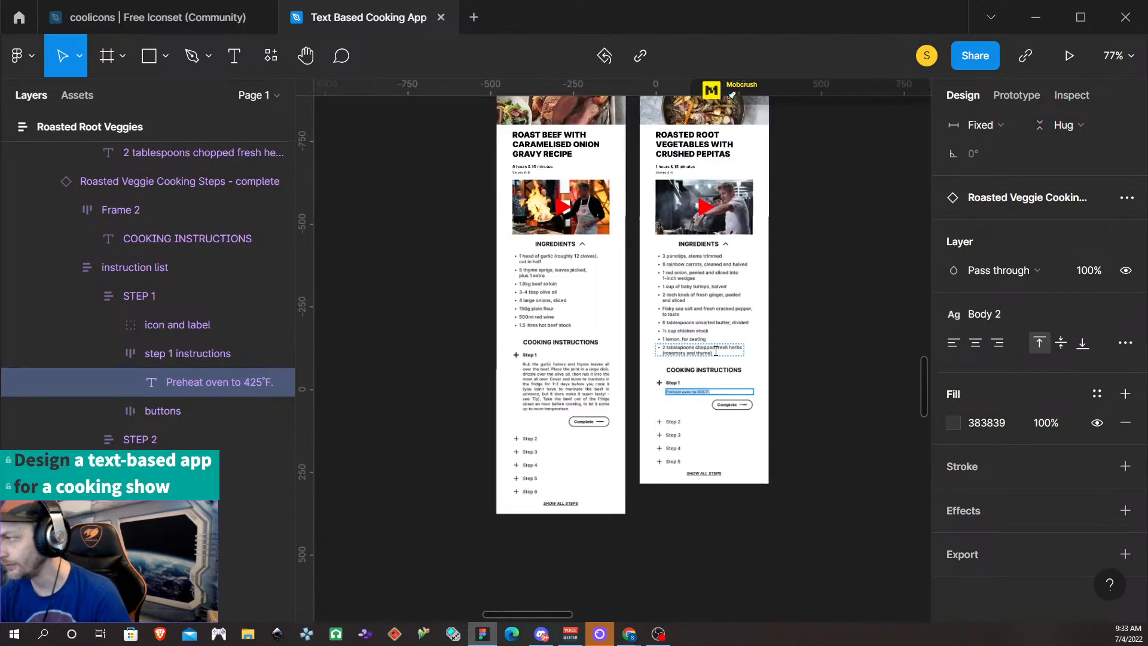
{"action": "scroll", "coordinate": [754, 246], "scroll_direction": "right", "scroll_amount": 2}
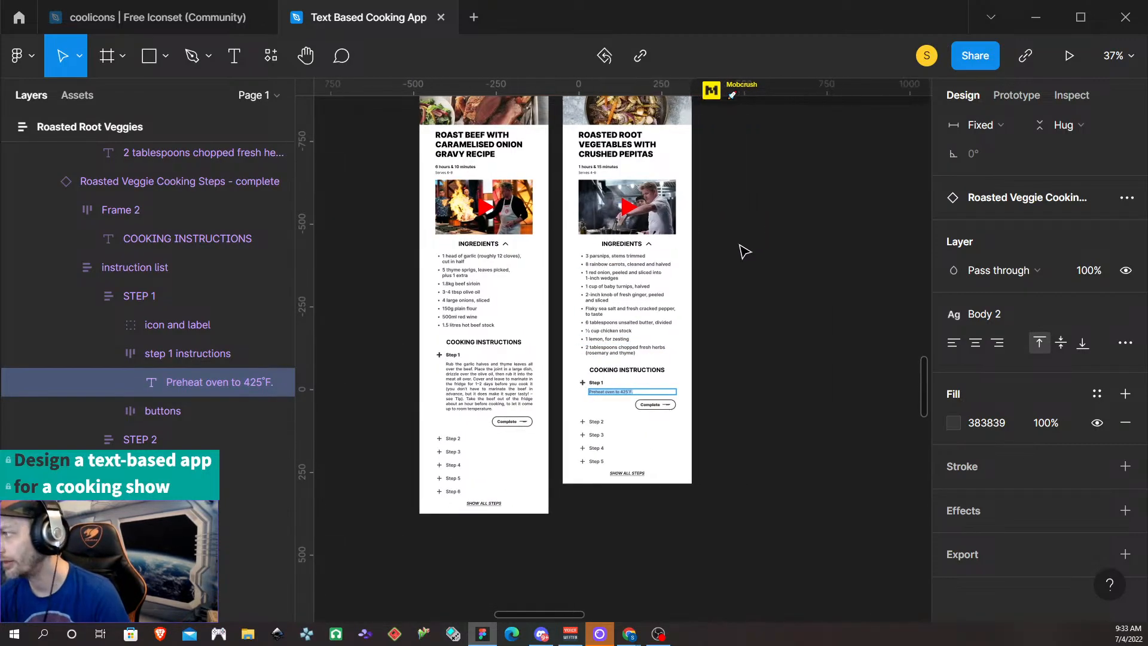
Duplicate the "Roast Beef and gravy" screen beside the Roasted Root Veggies screen and rename the copy "Hot Wings"
{"action": "scroll", "coordinate": [740, 249], "scroll_direction": "up", "scroll_amount": 5}
{"action": "scroll", "coordinate": [743, 260], "scroll_direction": "down", "scroll_amount": 2}
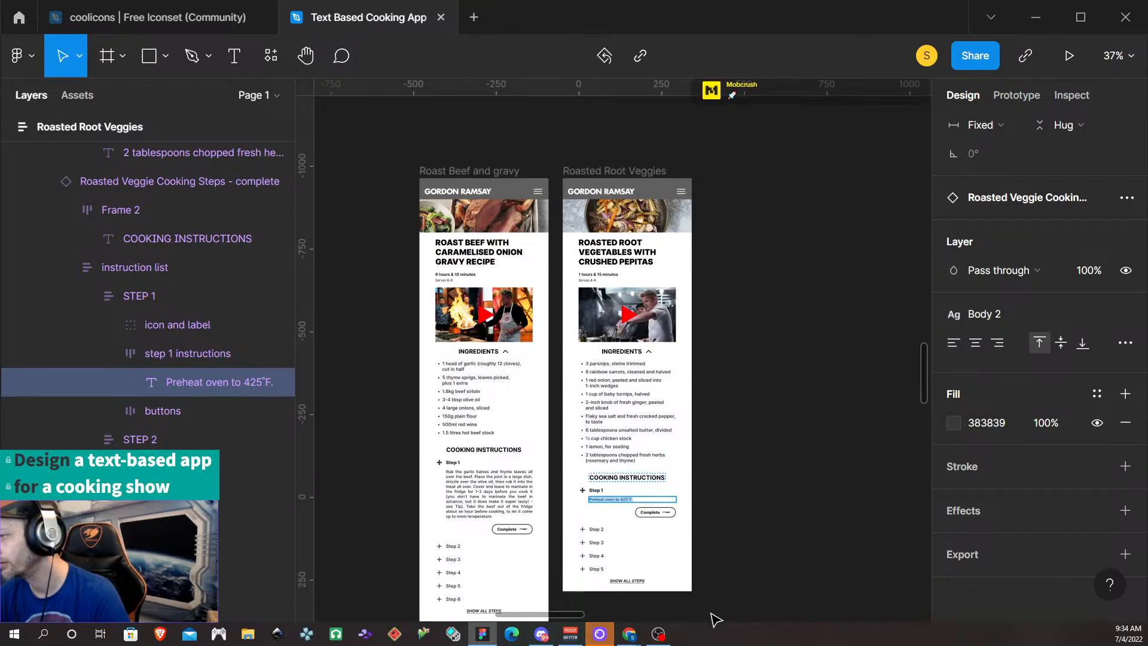
{"action": "key", "text": "Escape"}
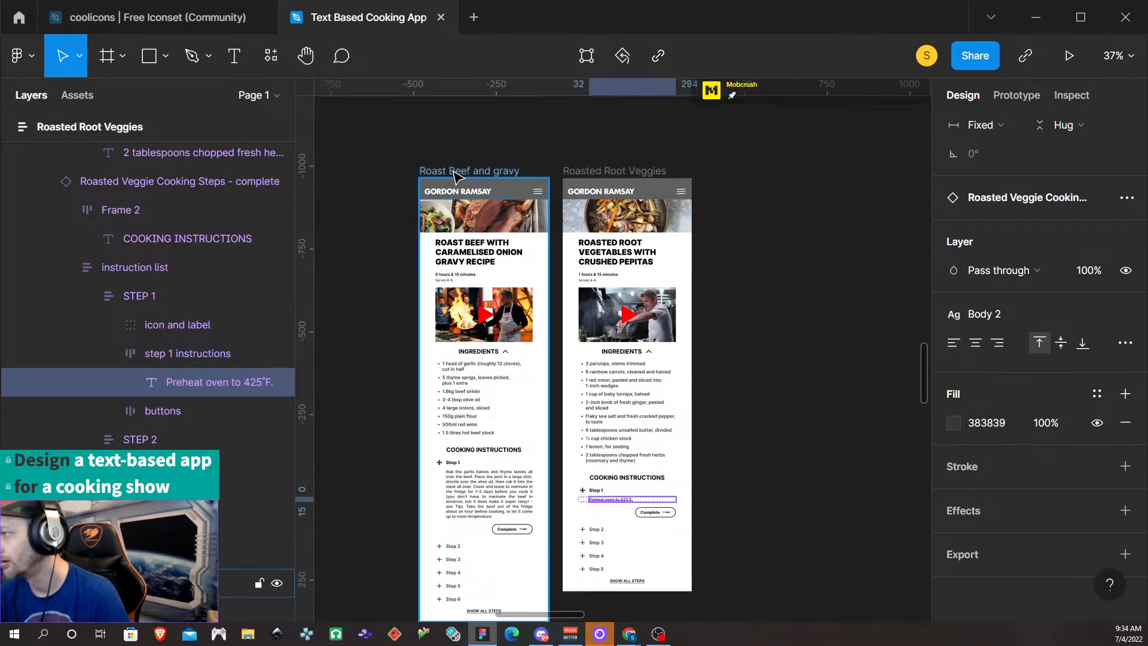
{"action": "left_click_drag", "start_coordinate": [458, 177], "coordinate": [752, 175]}
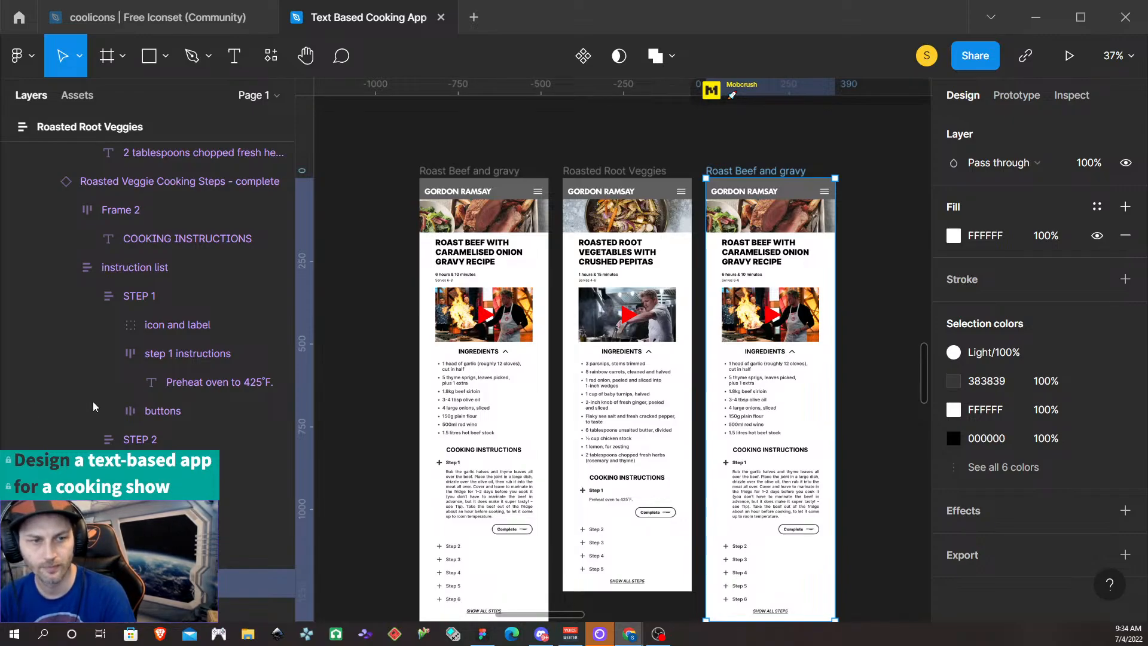
{"action": "double_click", "coordinate": [763, 172]}
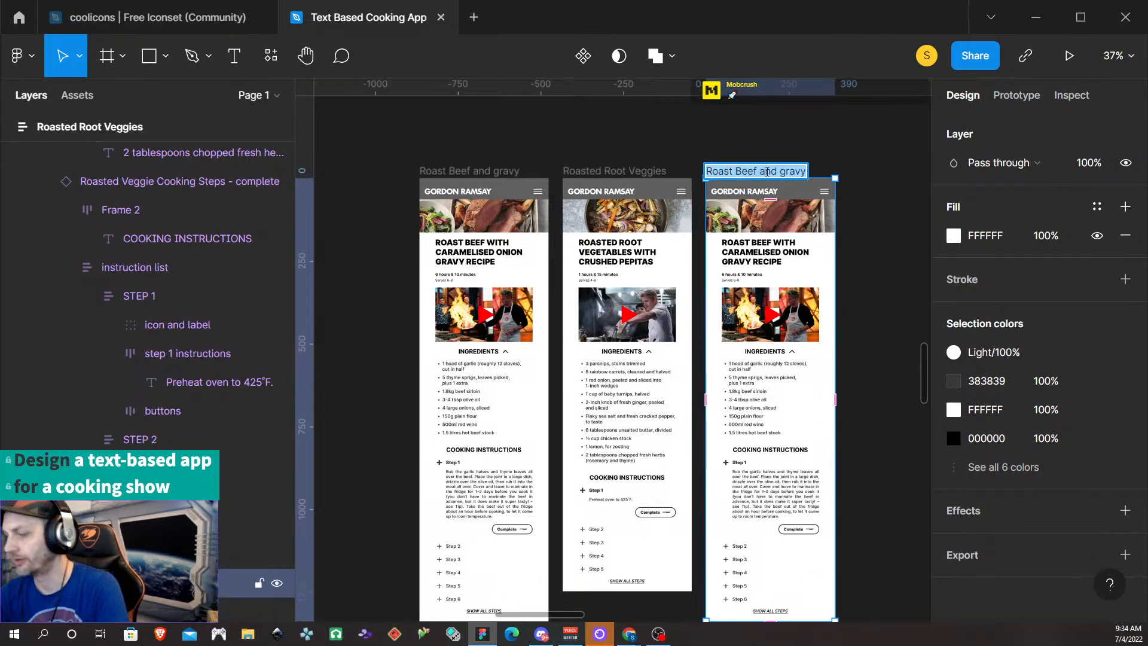
{"action": "type", "text": "Hot Wings"}
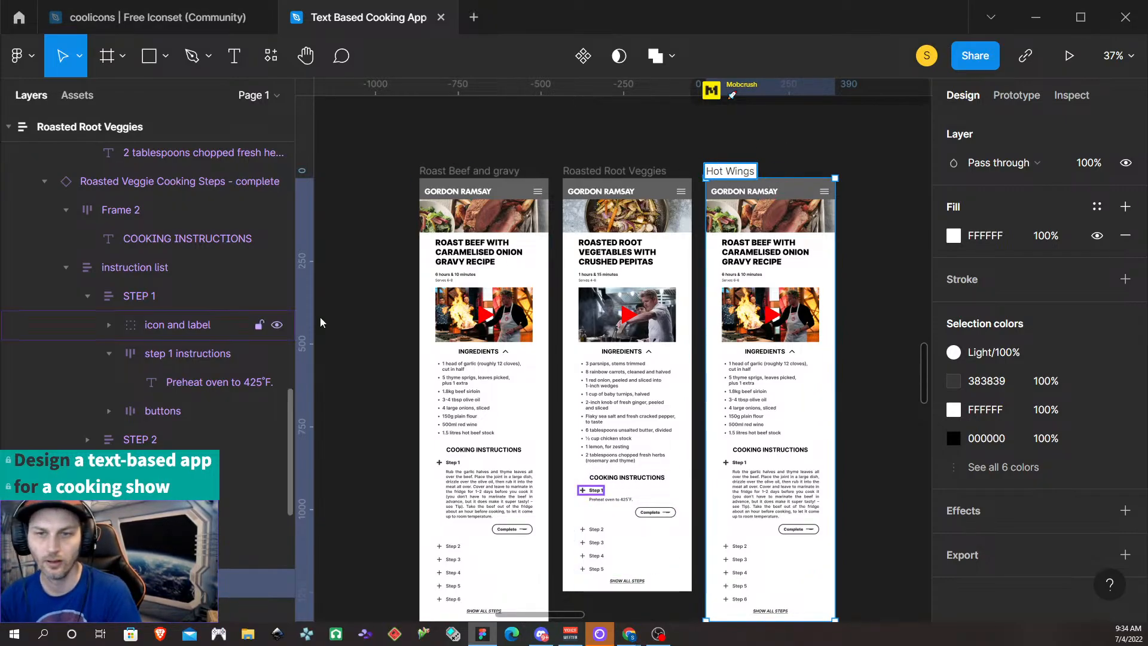
Replace the hero banner's image fill on the Hot Wings screen with the "hot wings" picture from Downloads
{"action": "left_click", "coordinate": [784, 223]}
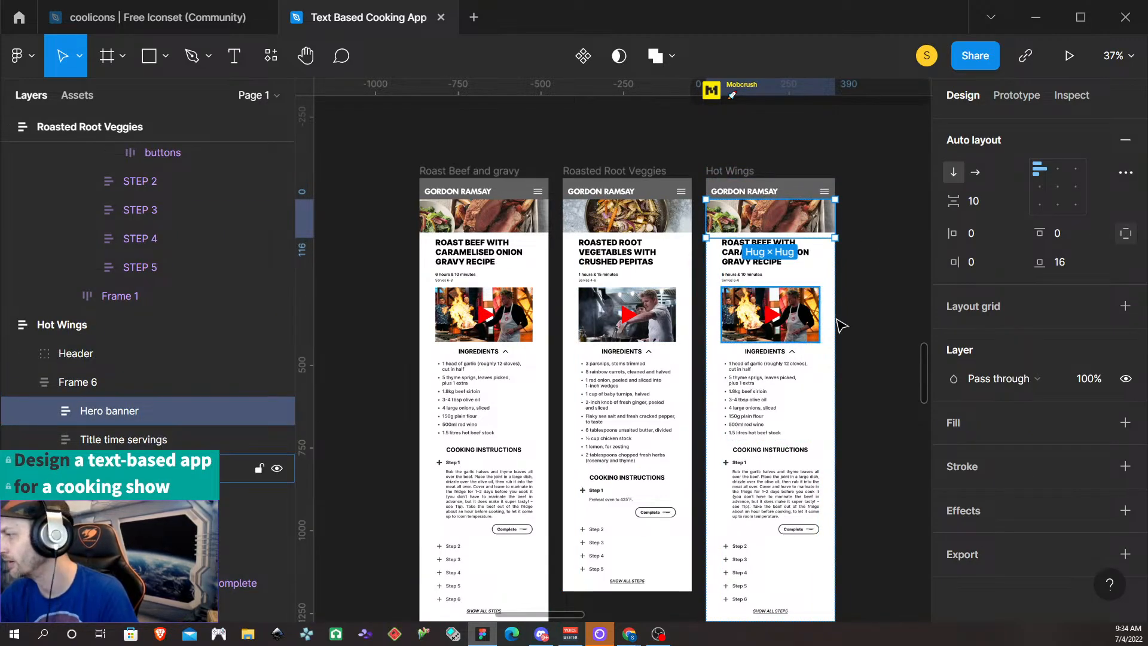
{"action": "left_click", "coordinate": [46, 411]}
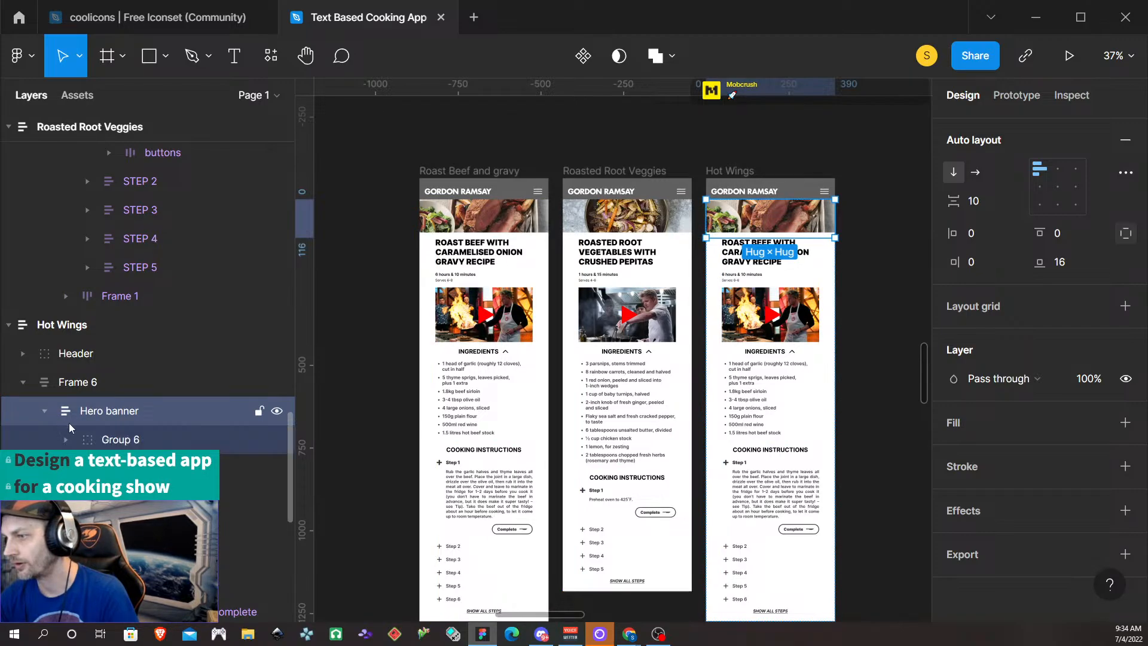
{"action": "left_click", "coordinate": [113, 468]}
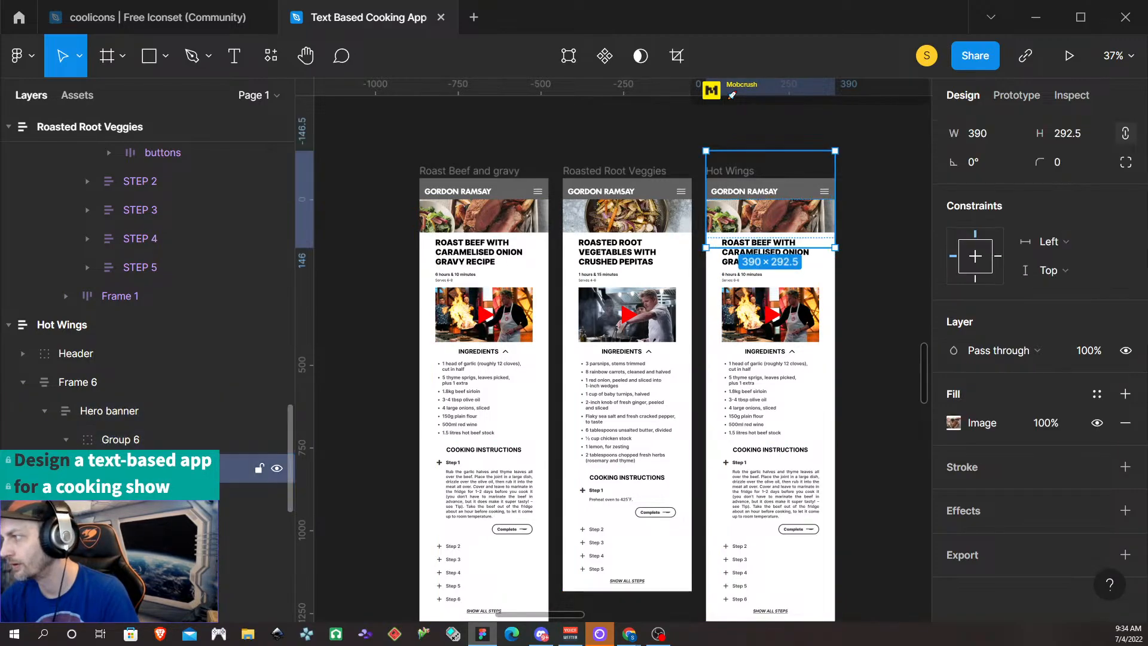
{"action": "scroll", "coordinate": [806, 364], "scroll_direction": "right", "scroll_amount": 2}
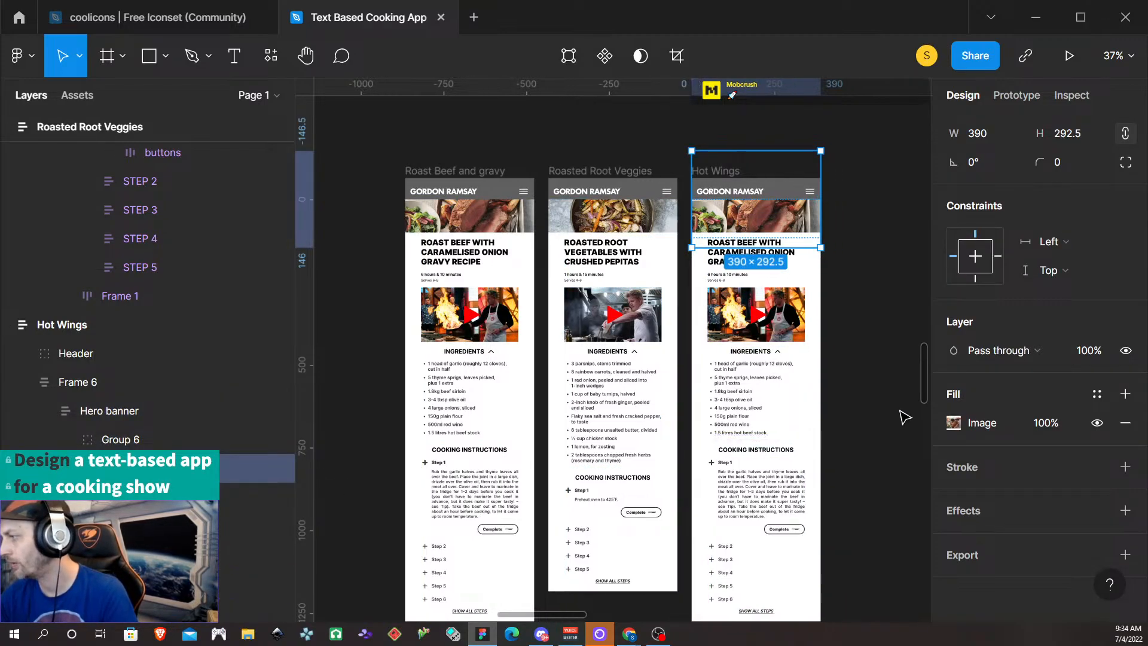
{"action": "left_click", "coordinate": [954, 423]}
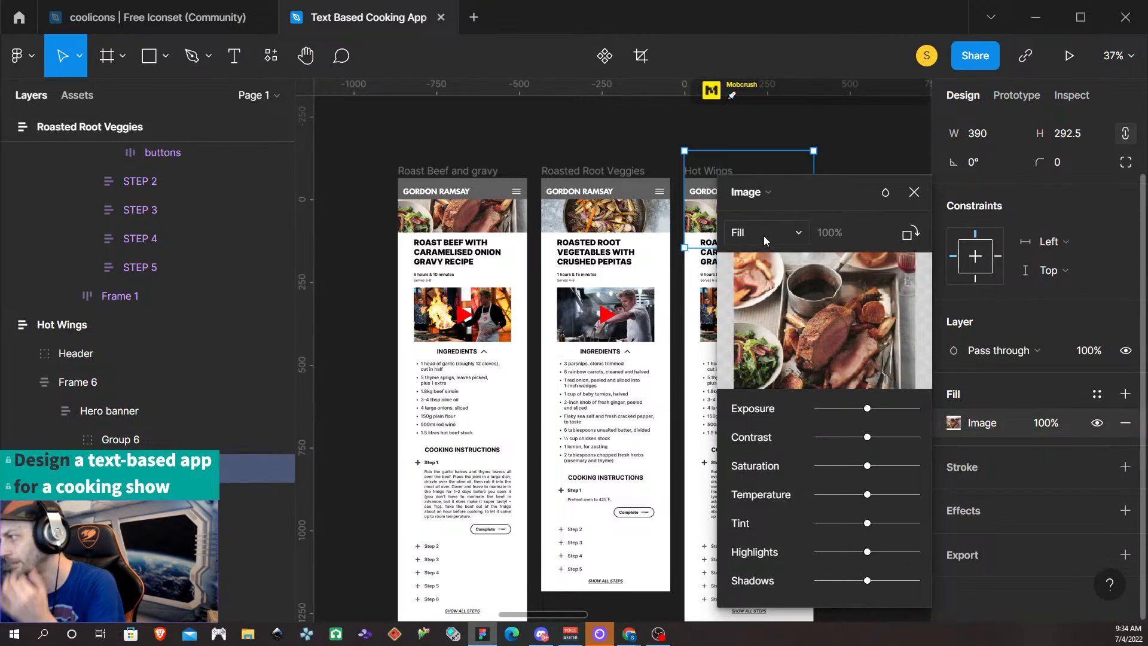
{"action": "left_click", "coordinate": [825, 320]}
{"action": "left_click", "coordinate": [157, 125]}
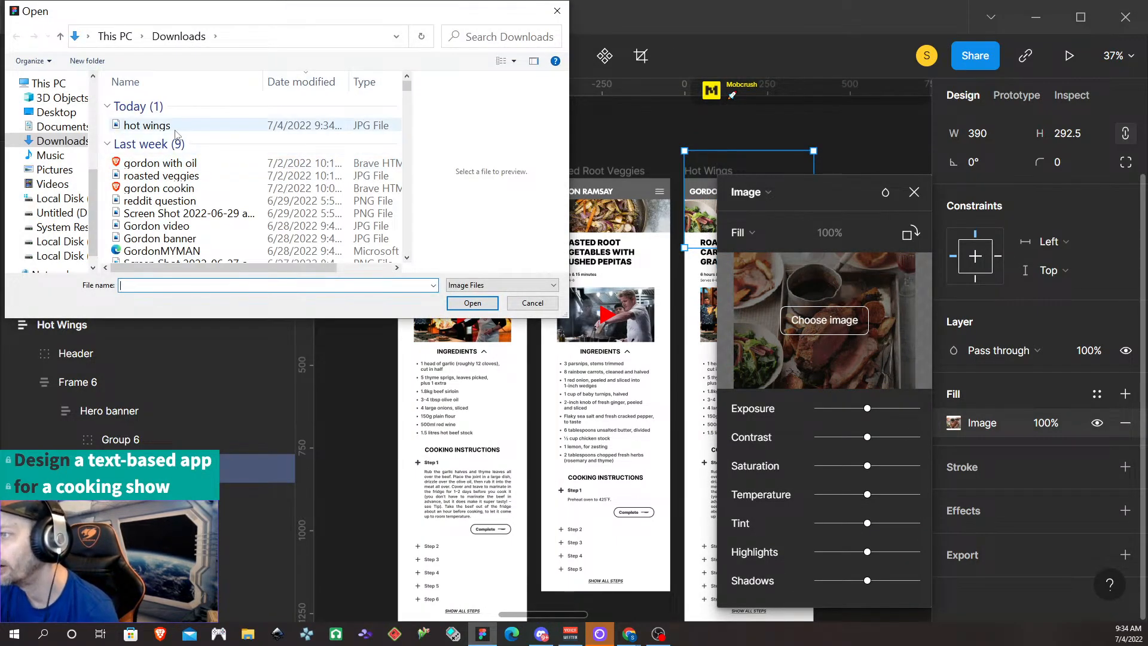
{"action": "left_click", "coordinate": [472, 304]}
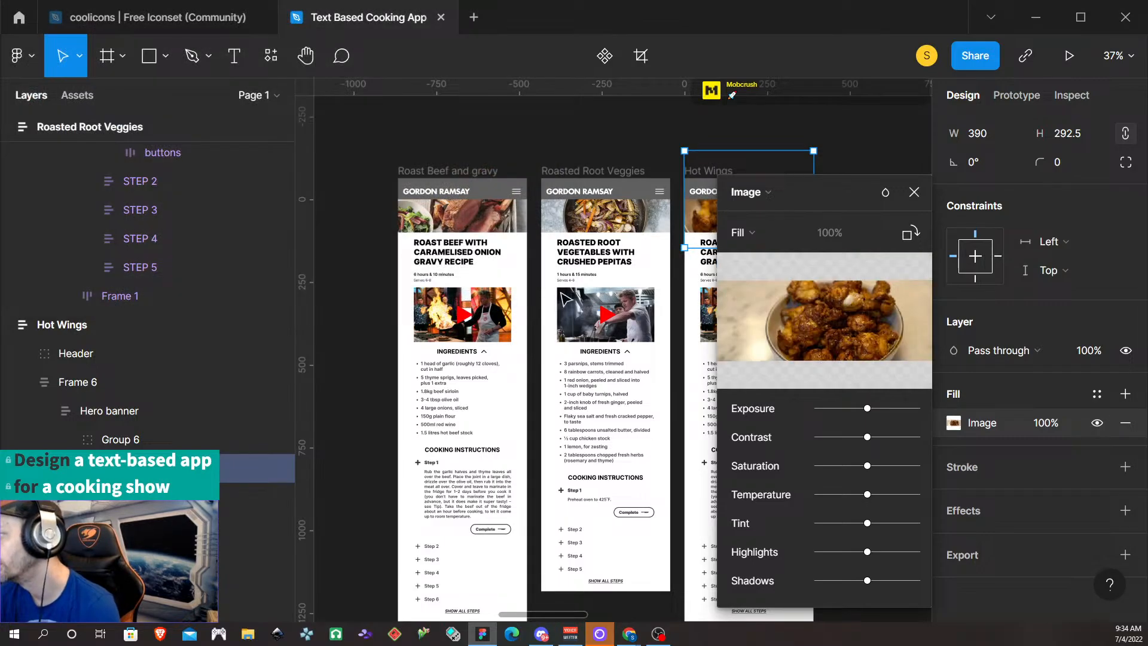
{"action": "left_click", "coordinate": [914, 192]}
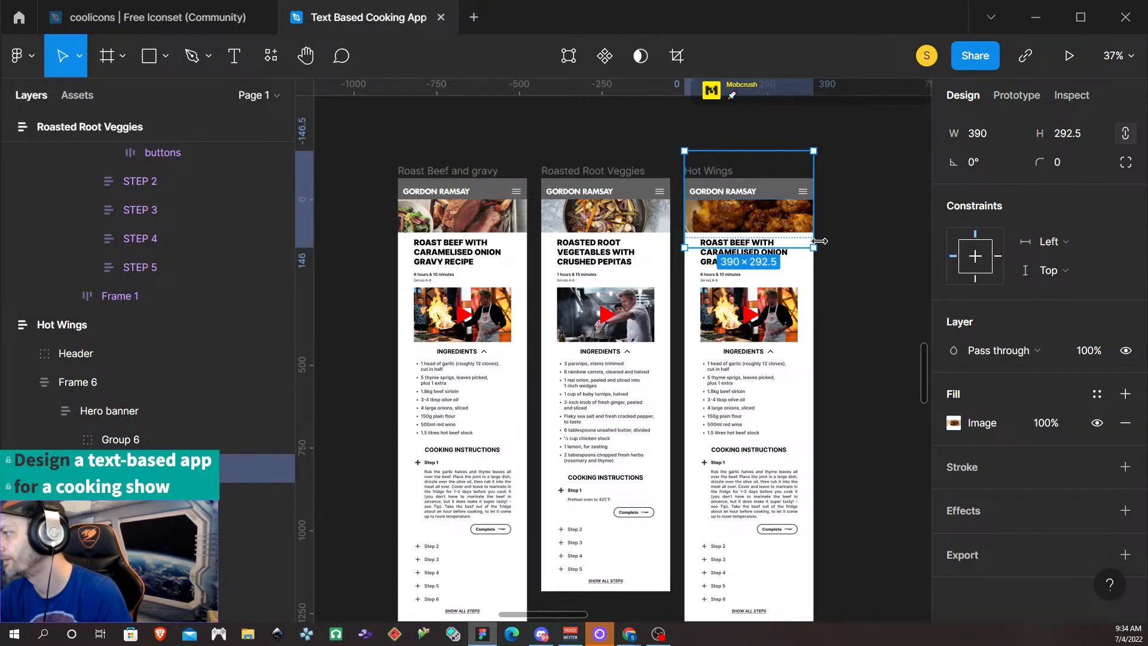
Shorten the Hot Wings hero image from its upper edge to a height of about 163, keeping the 390 width
{"action": "scroll", "coordinate": [824, 246], "scroll_direction": "up", "scroll_amount": 5}
{"action": "scroll", "coordinate": [823, 246], "scroll_direction": "down", "scroll_amount": 4}
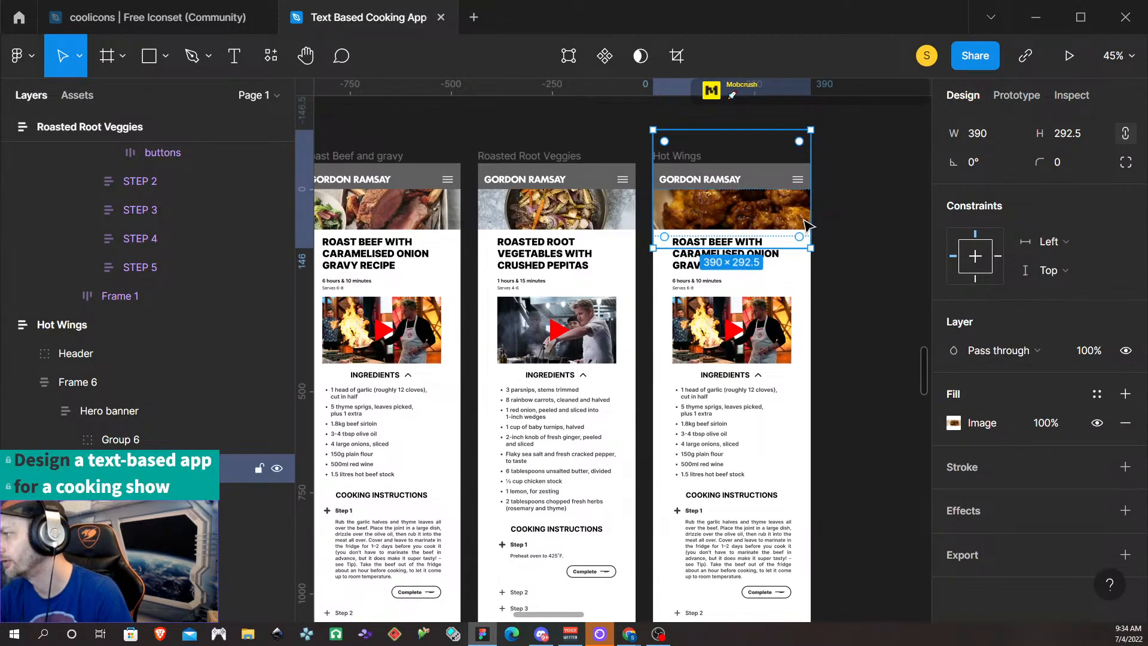
{"action": "left_click_drag", "start_coordinate": [747, 130], "coordinate": [741, 181]}
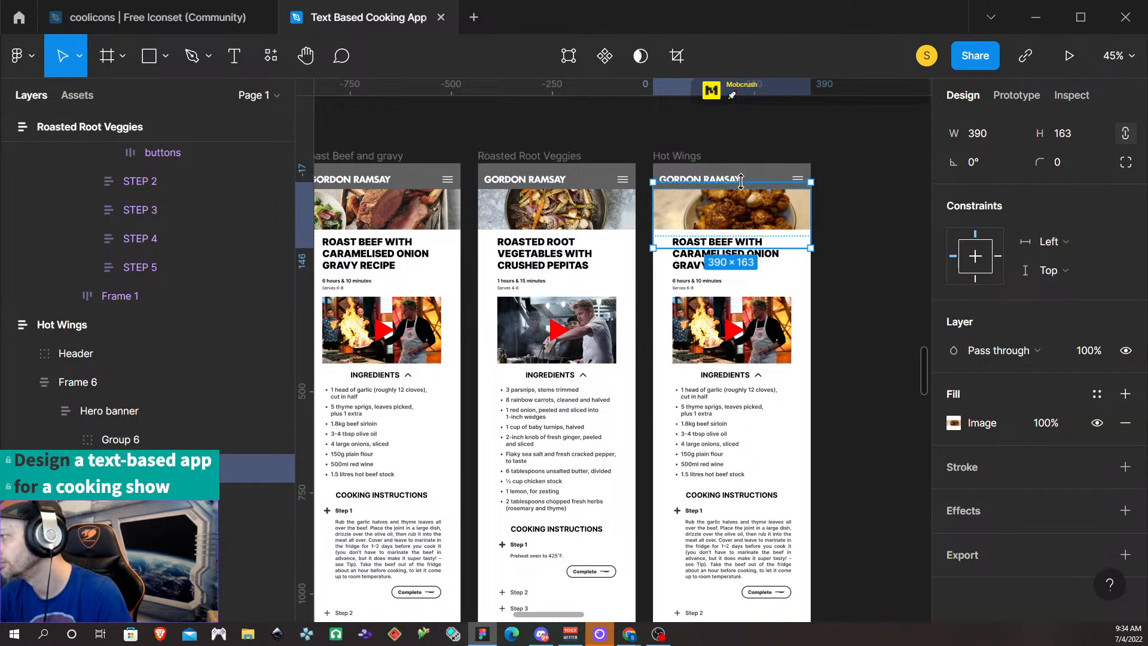
{"action": "scroll", "coordinate": [863, 259], "scroll_direction": "up", "scroll_amount": 5}
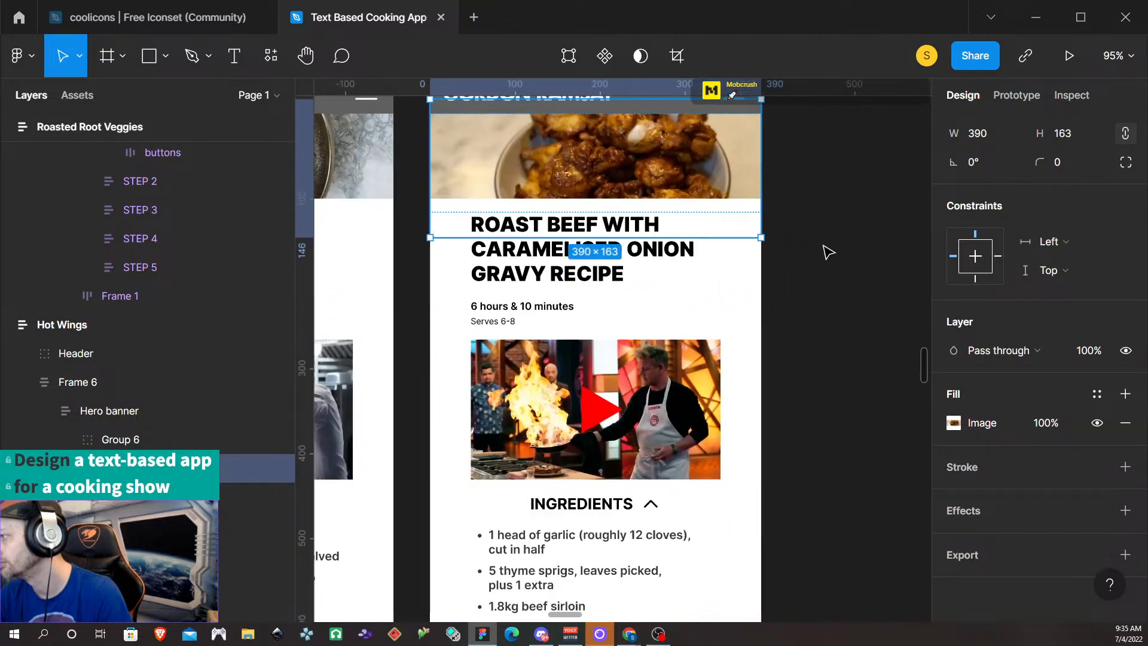
{"action": "scroll", "coordinate": [712, 260], "scroll_direction": "down", "scroll_amount": 1}
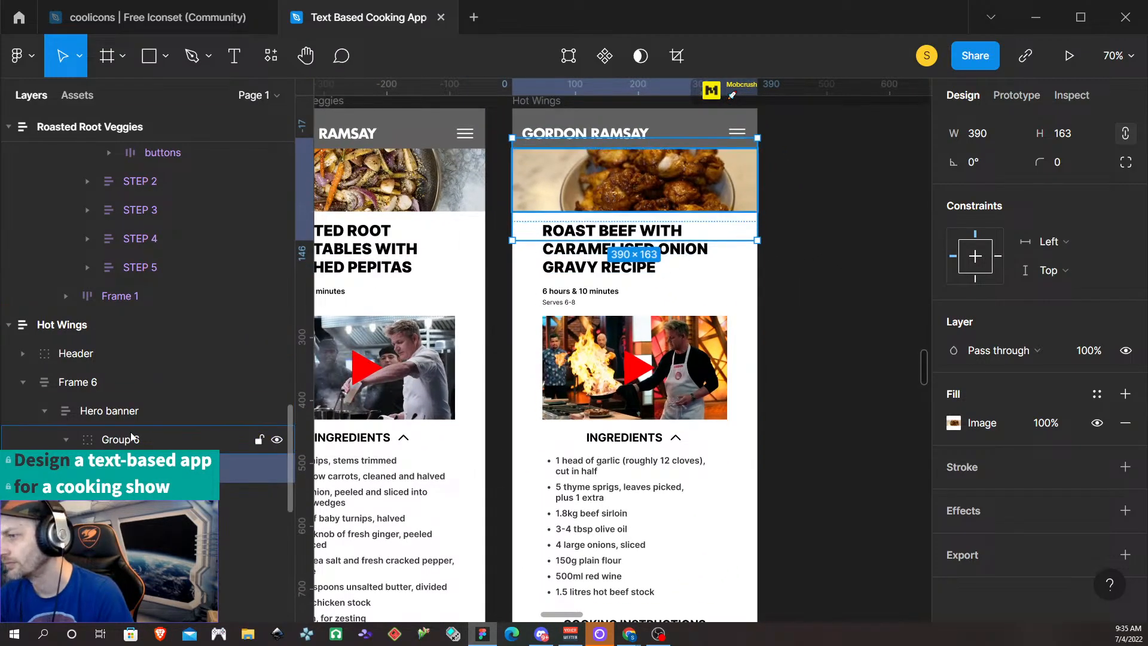
{"action": "left_click", "coordinate": [133, 439]}
{"action": "left_click", "coordinate": [811, 256]}
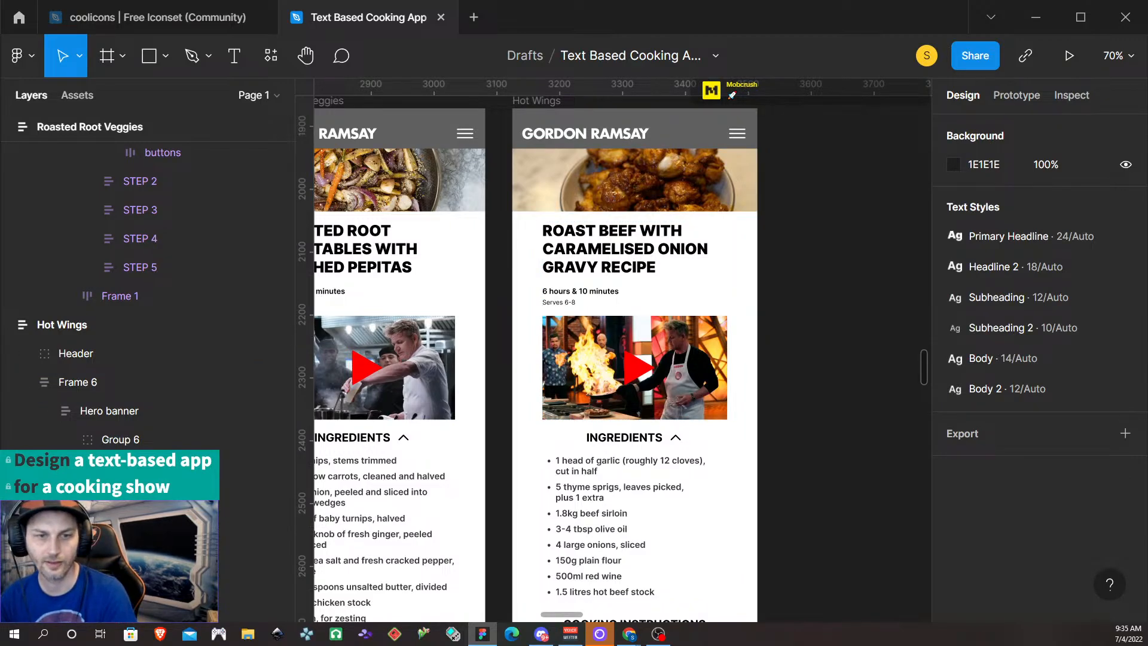
Change the Hot Wings recipe title to "HOT ONES INSPIRED BAKED CHICKEN WINGS", with "WINGS" on its own line
{"action": "left_click", "coordinate": [592, 266]}
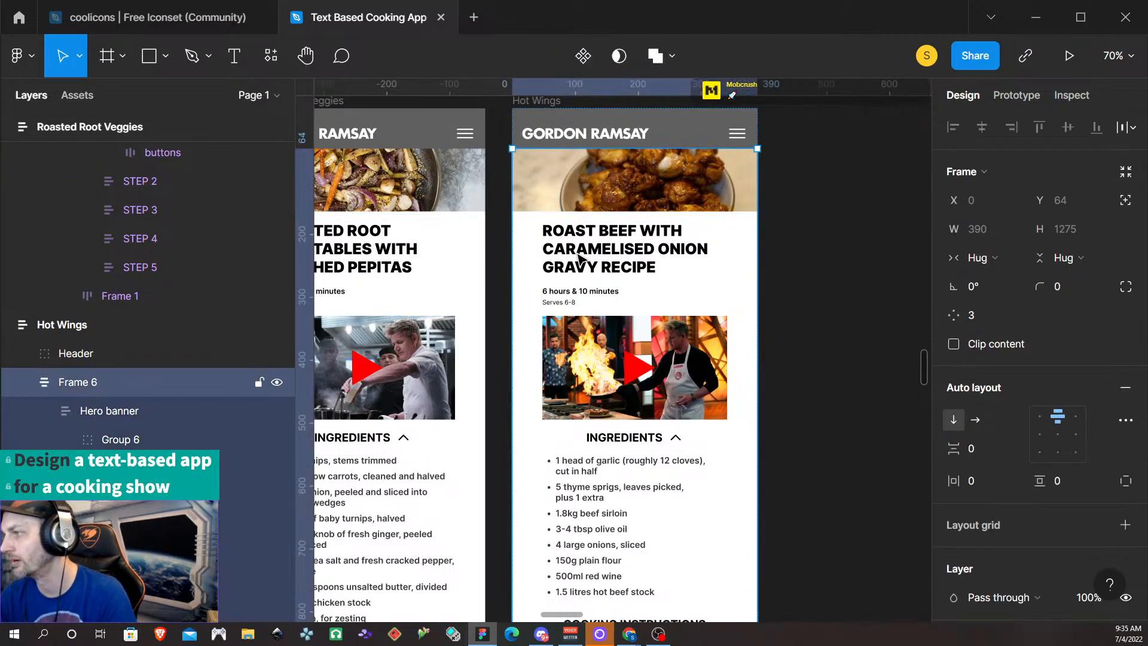
{"action": "double_click", "coordinate": [653, 271]}
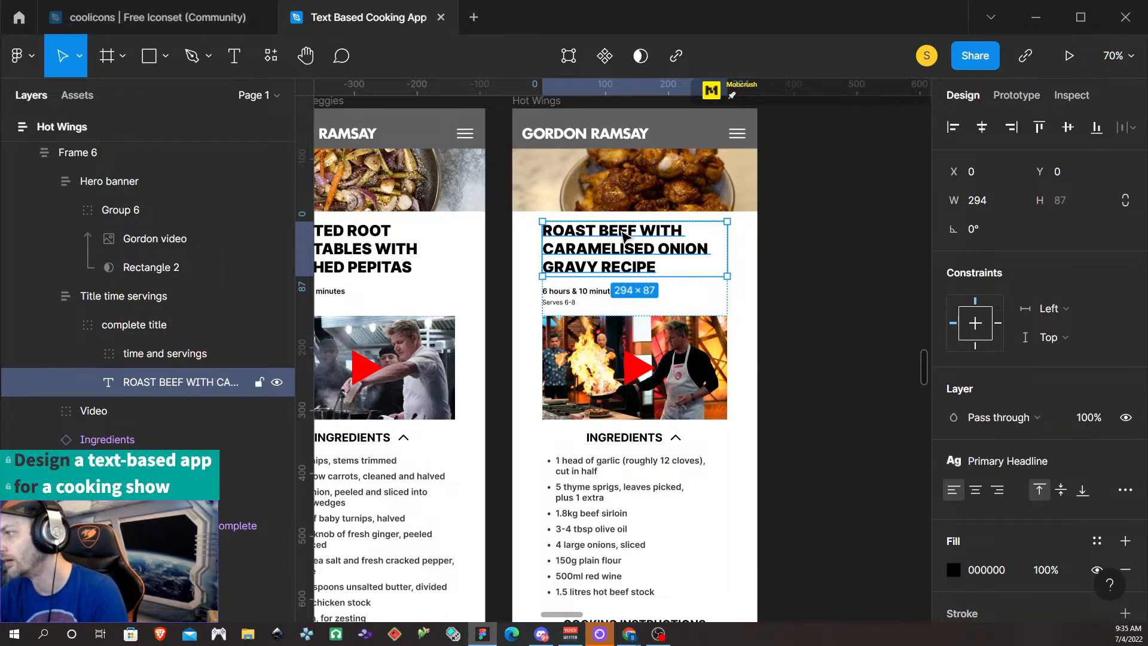
{"action": "double_click", "coordinate": [624, 250]}
{"action": "type", "text": "HOT ONES INSPIRED BAKED CHICKEN WINGS"}
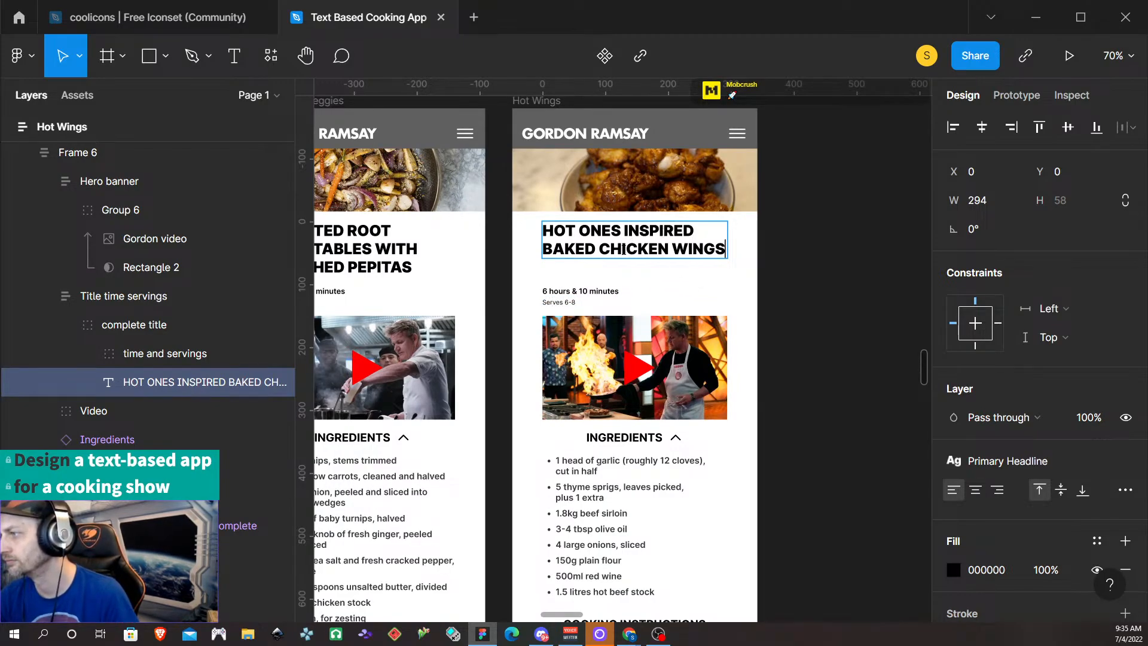
{"action": "left_click", "coordinate": [671, 249]}
{"action": "key", "text": "Return"}
{"action": "key", "text": "Escape"}
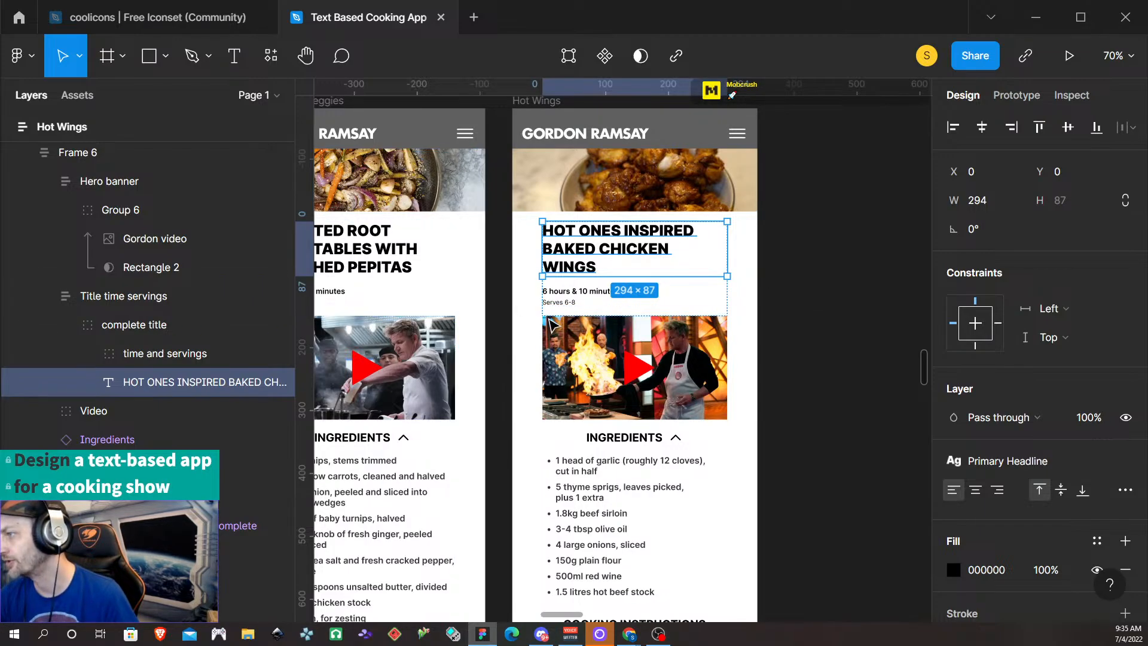
Compare the new title with the other recipe screens and change the Hot Wings cooking time to "1 hour"
{"action": "scroll", "coordinate": [688, 306], "scroll_direction": "down", "scroll_amount": 2}
{"action": "scroll", "coordinate": [670, 314], "scroll_direction": "left", "scroll_amount": 2}
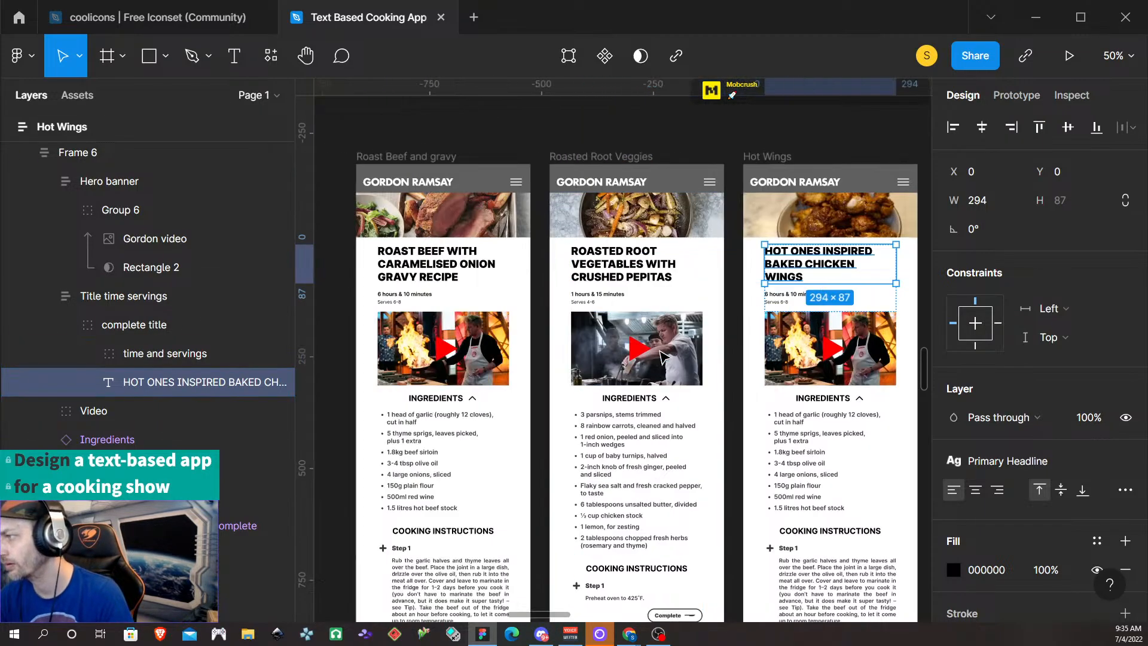
{"action": "scroll", "coordinate": [808, 293], "scroll_direction": "right", "scroll_amount": 3}
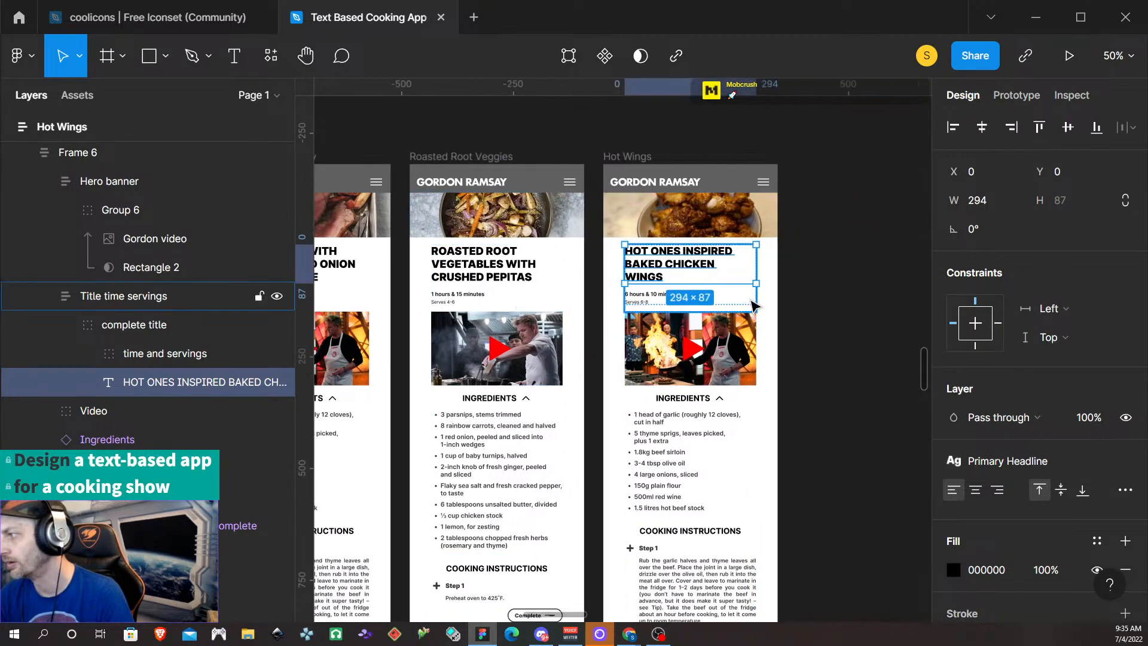
{"action": "left_click", "coordinate": [790, 296]}
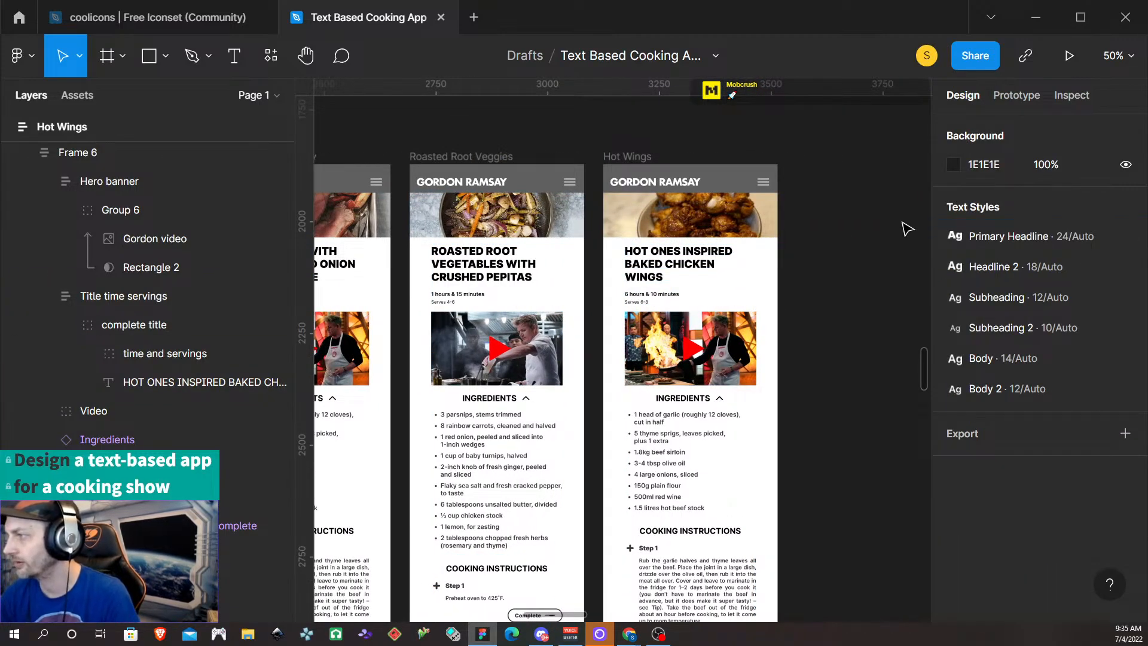
{"action": "scroll", "coordinate": [688, 302], "scroll_direction": "up", "scroll_amount": 5}
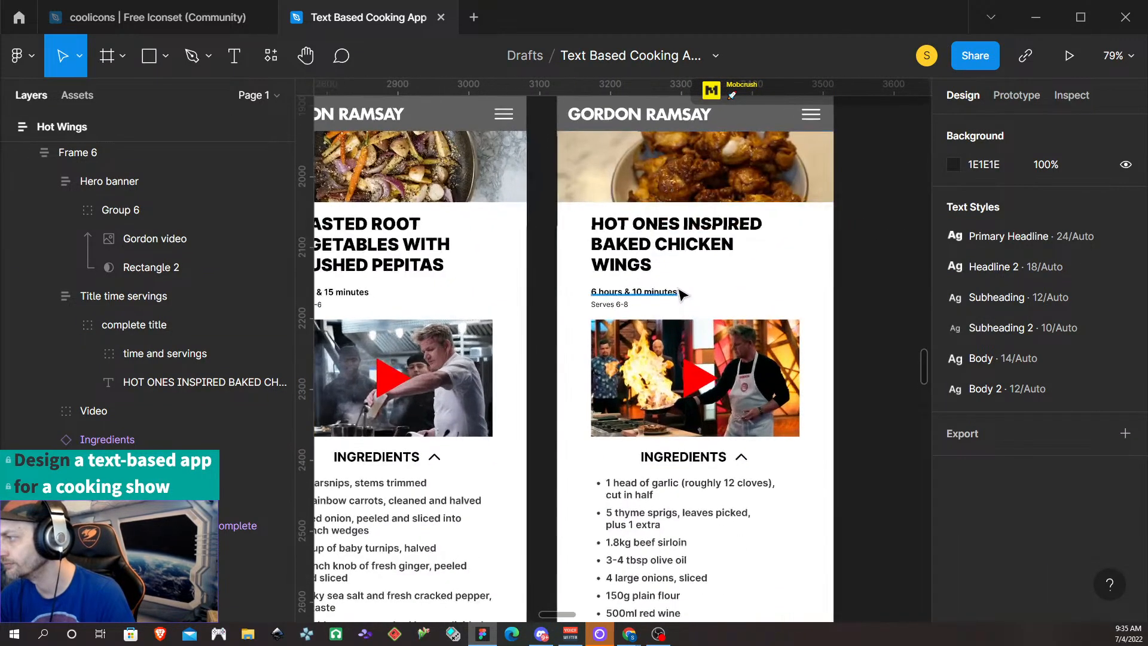
{"action": "left_click", "coordinate": [591, 298]}
{"action": "double_click", "coordinate": [591, 294]}
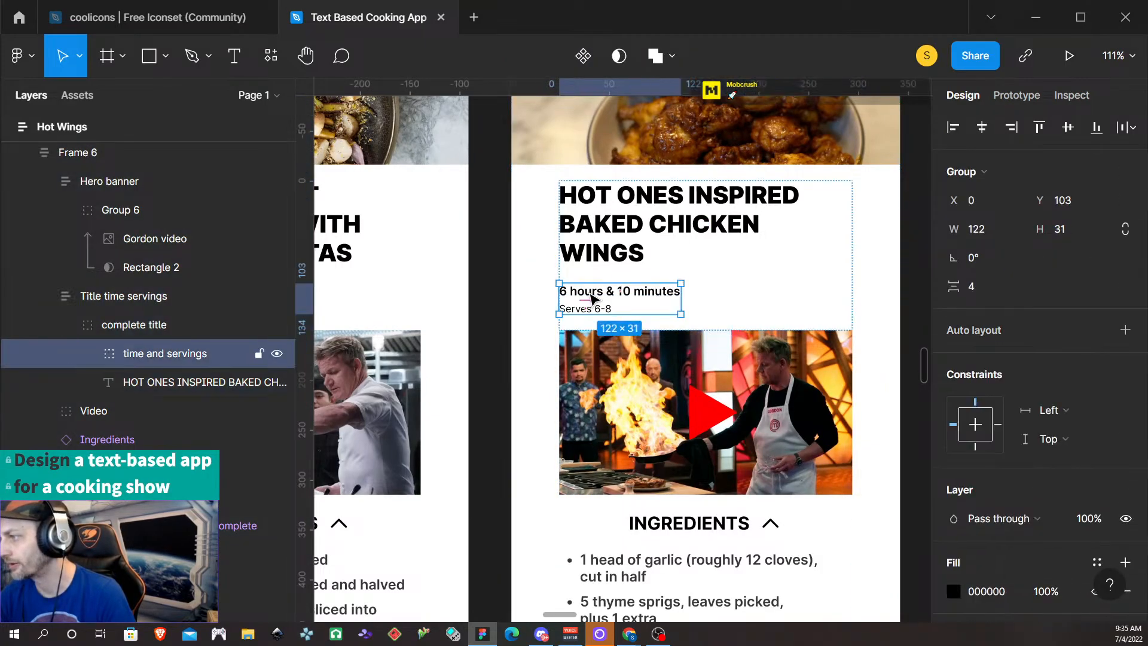
{"action": "double_click", "coordinate": [589, 292]}
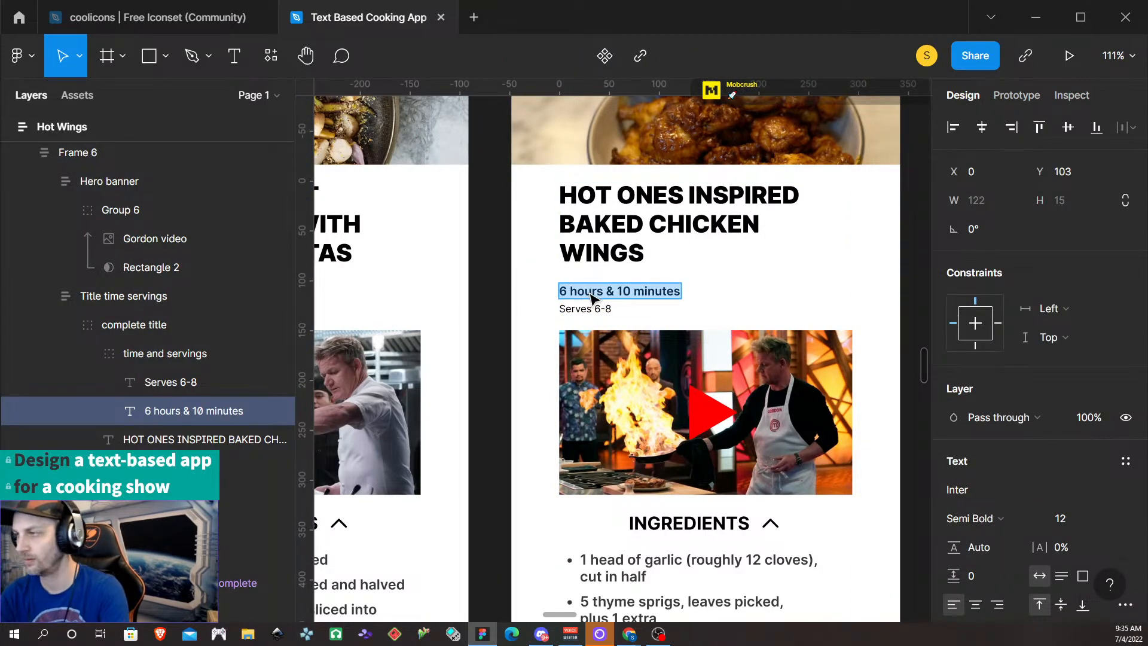
{"action": "type", "text": "1 hour"}
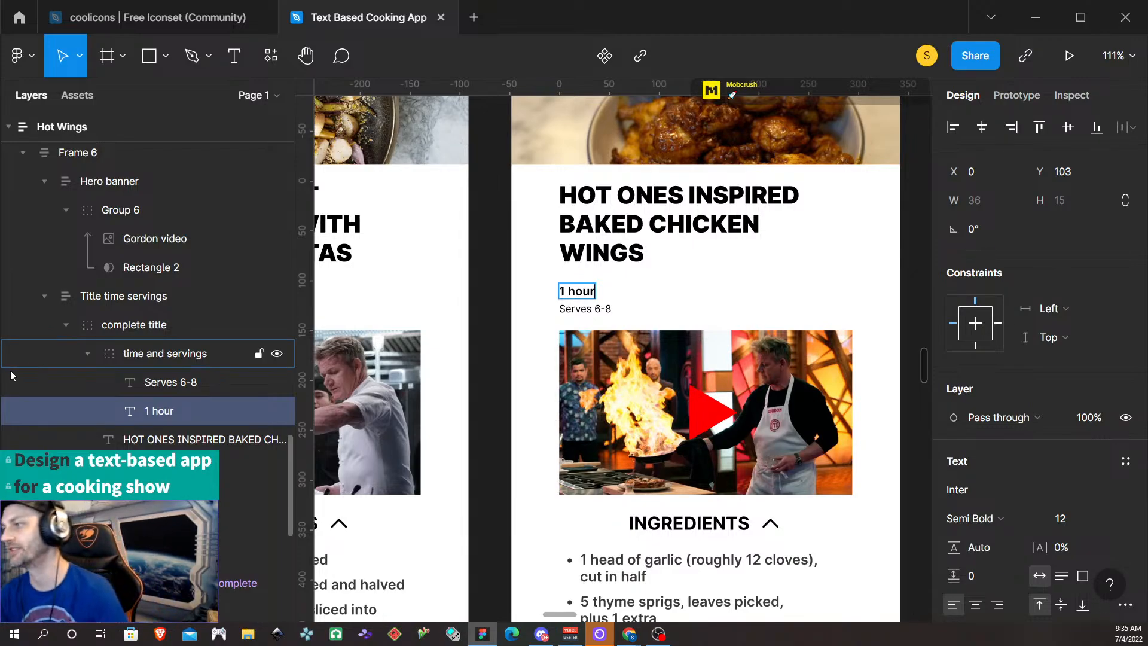
Change the servings text under the Hot Wings cooking time to "Serves 4-6"
{"action": "left_click", "coordinate": [594, 310]}
{"action": "left_click", "coordinate": [595, 310]}
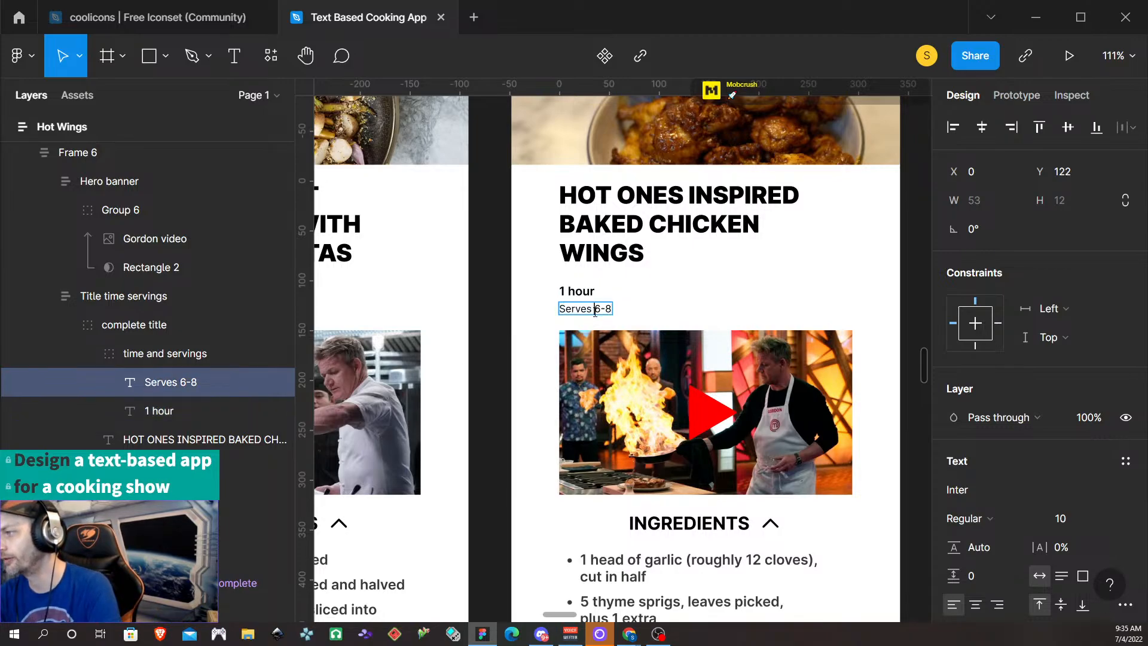
{"action": "key", "text": "BackSpace"}
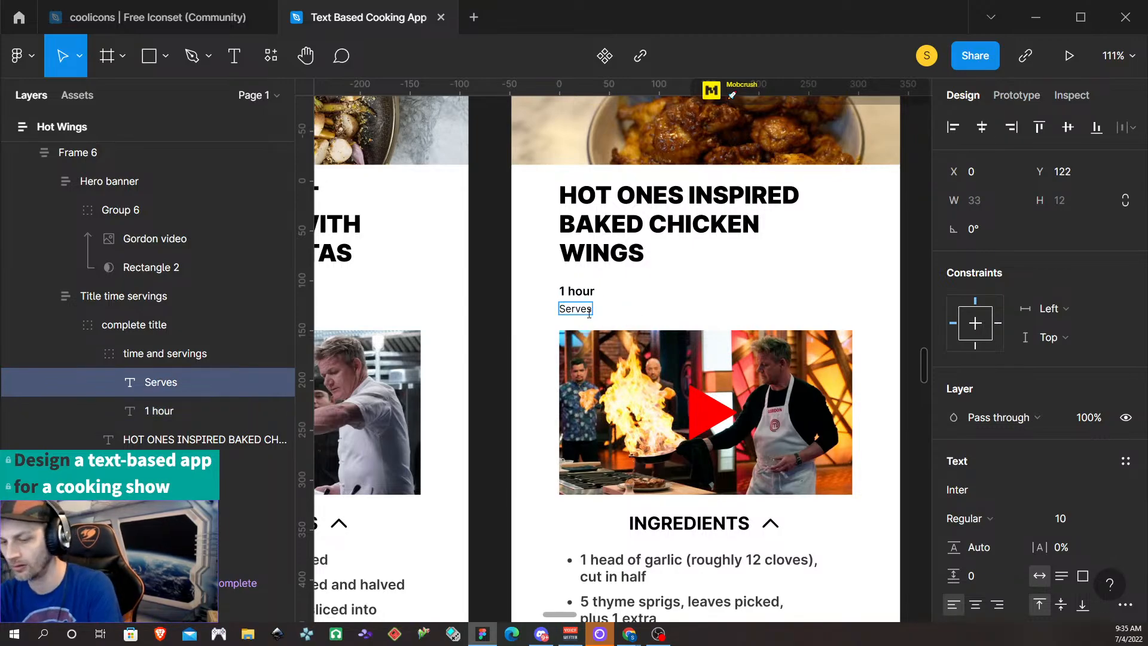
{"action": "type", "text": "4-6"}
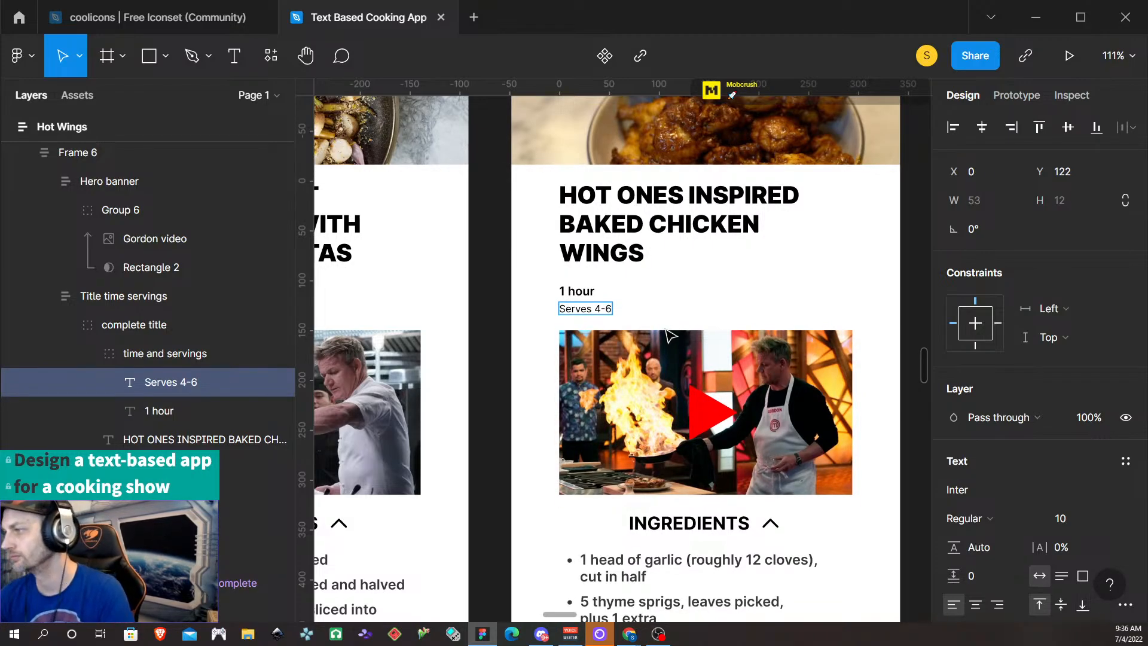
{"action": "key", "text": "Escape"}
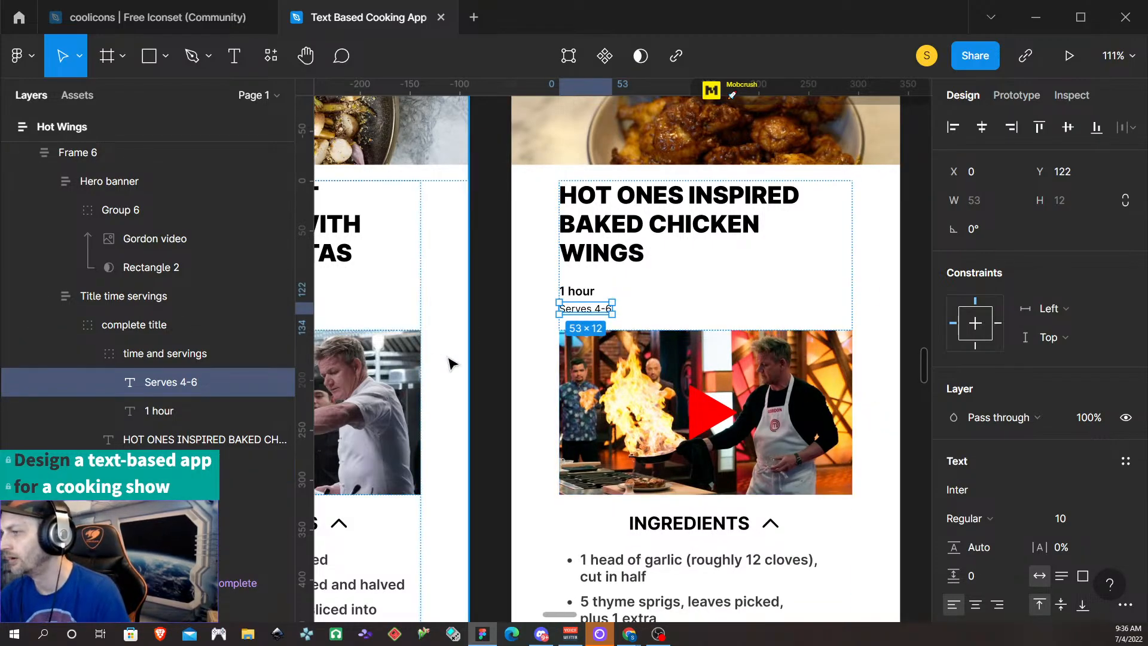
{"action": "scroll", "coordinate": [524, 291], "scroll_direction": "down", "scroll_amount": 3}
{"action": "left_click", "coordinate": [512, 303]}
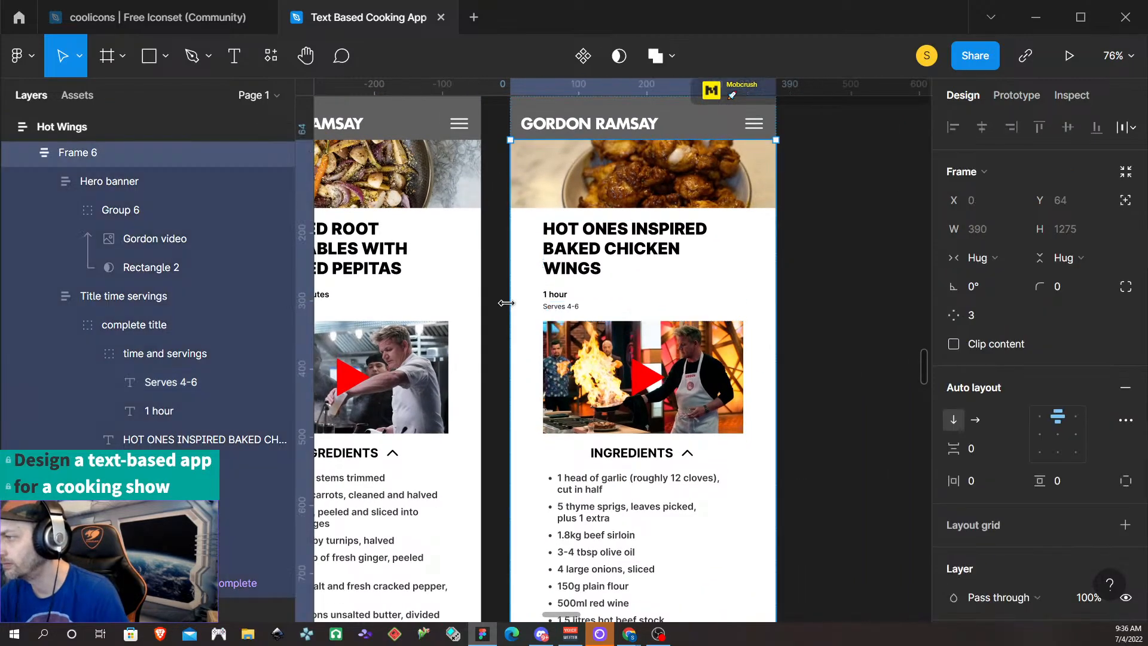
{"action": "scroll", "coordinate": [501, 330], "scroll_direction": "down", "scroll_amount": 3}
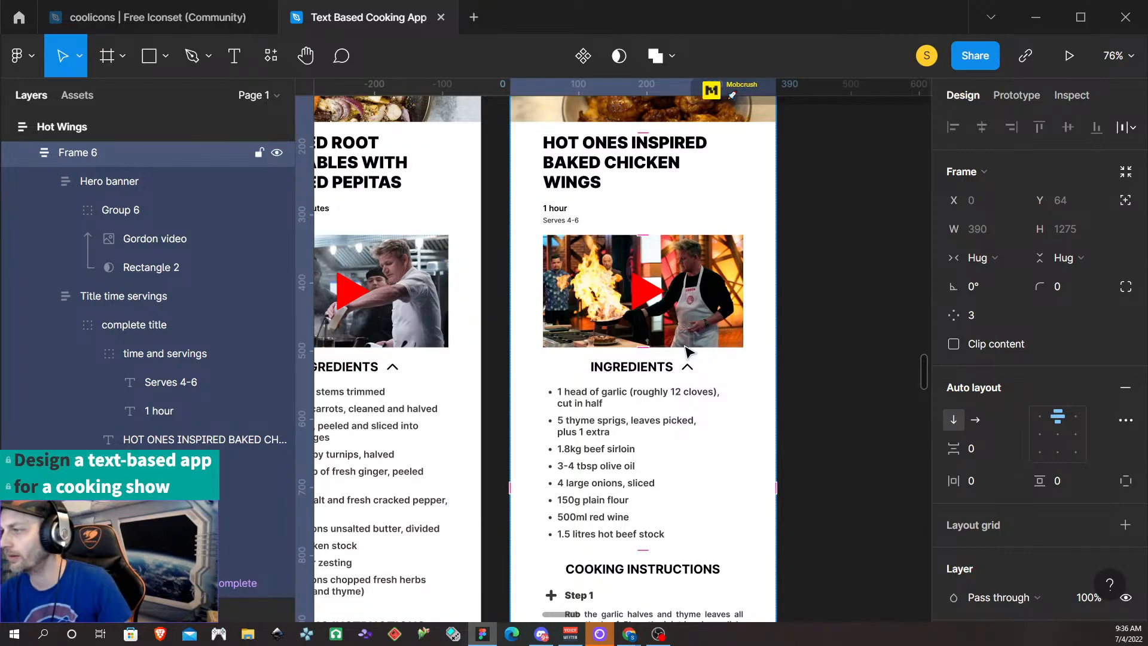
Replace the image fill of the Hot Wings video thumbnail with the "gordon is cooking" picture from Downloads
{"action": "scroll", "coordinate": [642, 311], "scroll_direction": "up", "scroll_amount": 3}
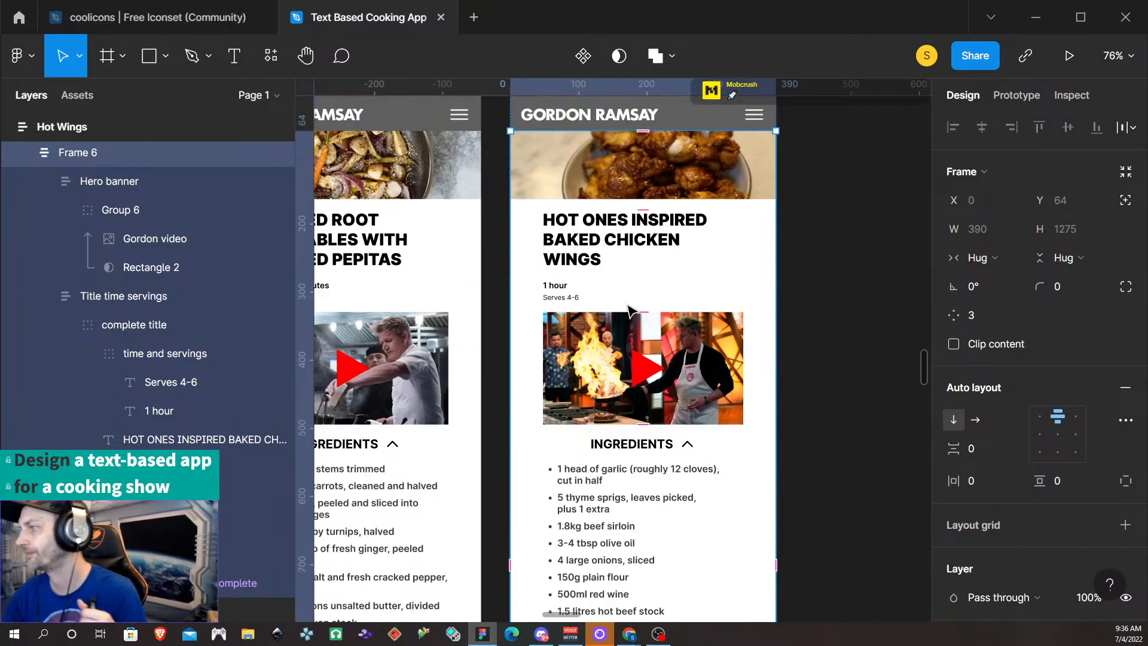
{"action": "scroll", "coordinate": [641, 311], "scroll_direction": "down", "scroll_amount": 1}
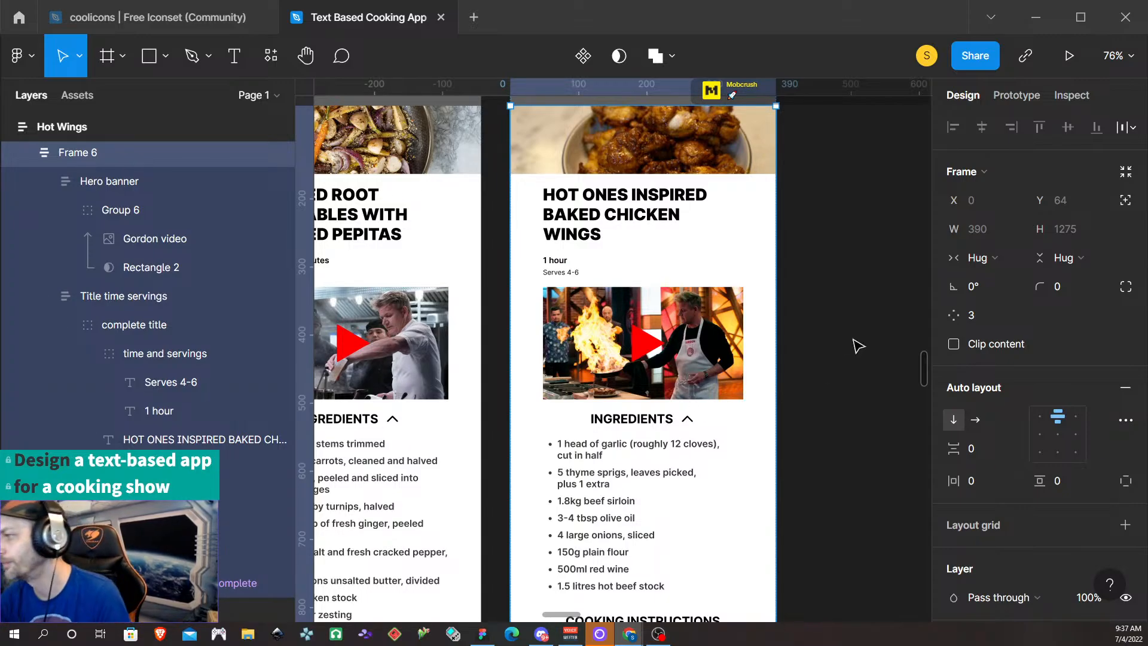
{"action": "left_click", "coordinate": [718, 324]}
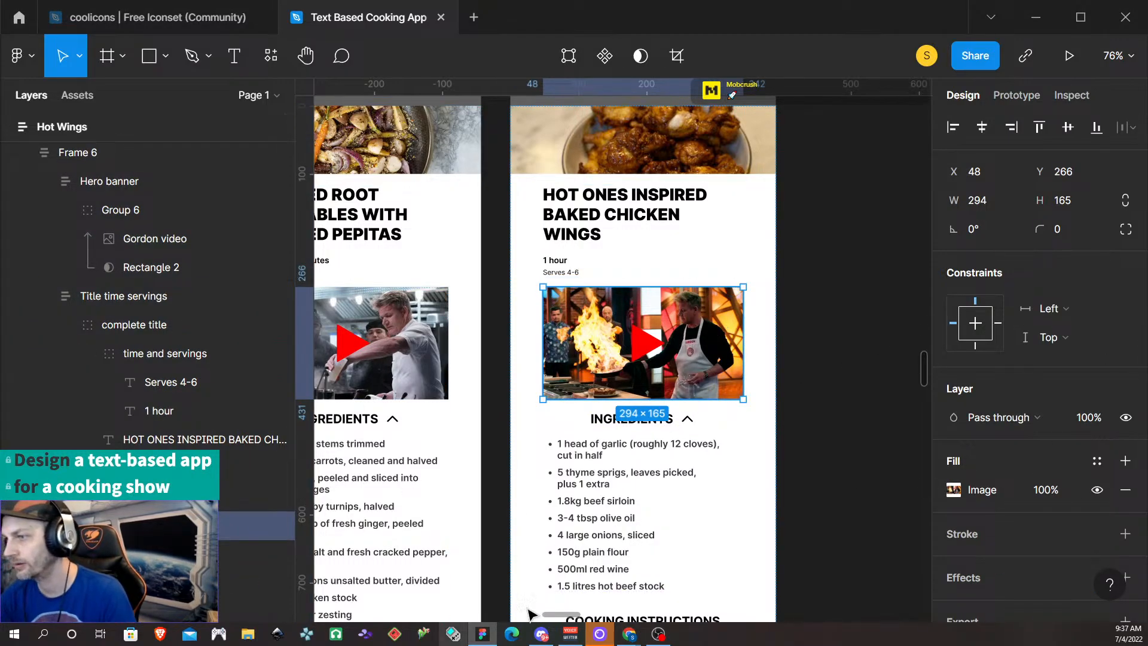
{"action": "left_click", "coordinate": [954, 491]}
{"action": "left_click", "coordinate": [825, 320]}
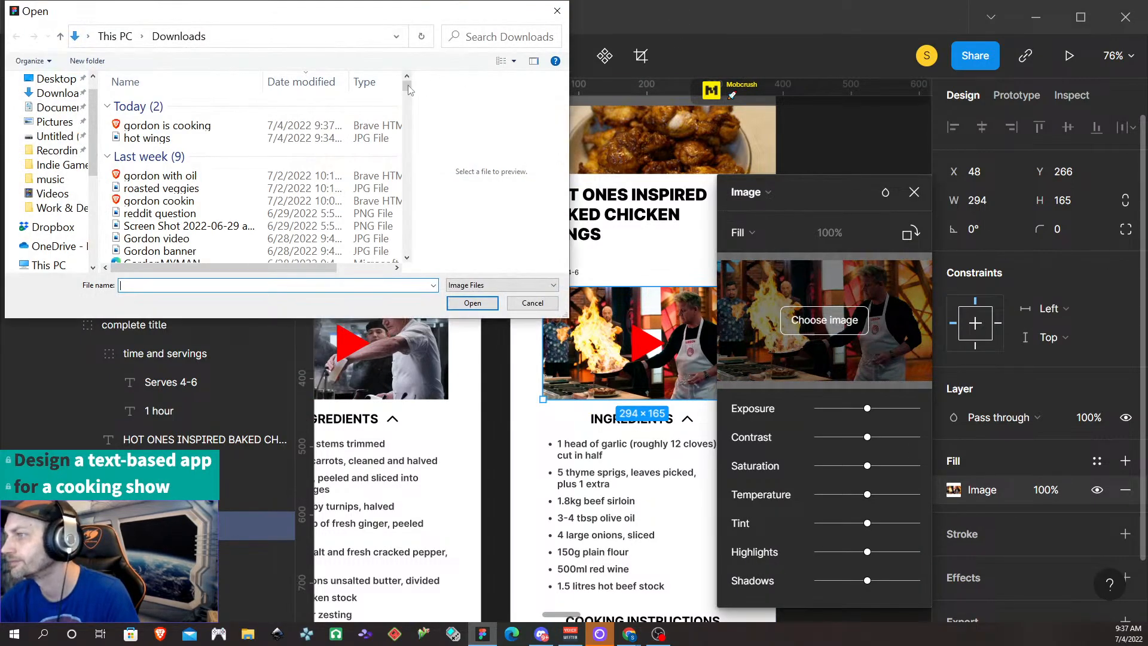
{"action": "left_click", "coordinate": [165, 125]}
{"action": "left_click", "coordinate": [455, 305]}
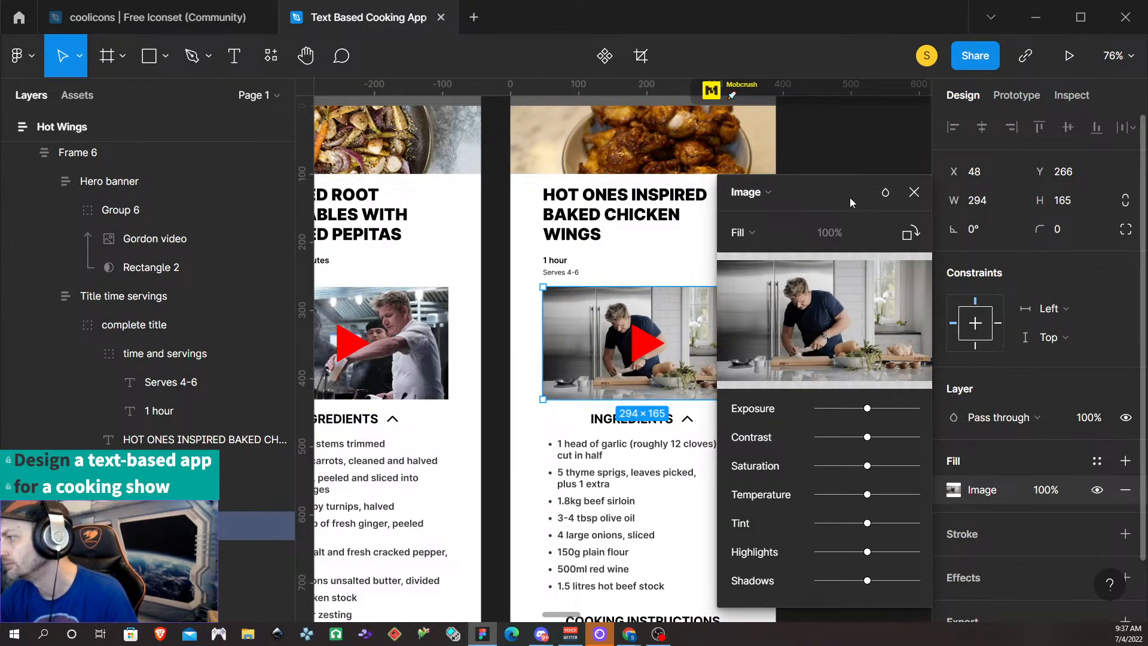
{"action": "left_click", "coordinate": [914, 192]}
Compare the Hot Wings video thumbnail and ingredients section with those of the neighbouring recipe screens
{"action": "scroll", "coordinate": [695, 429], "scroll_direction": "left", "scroll_amount": 3}
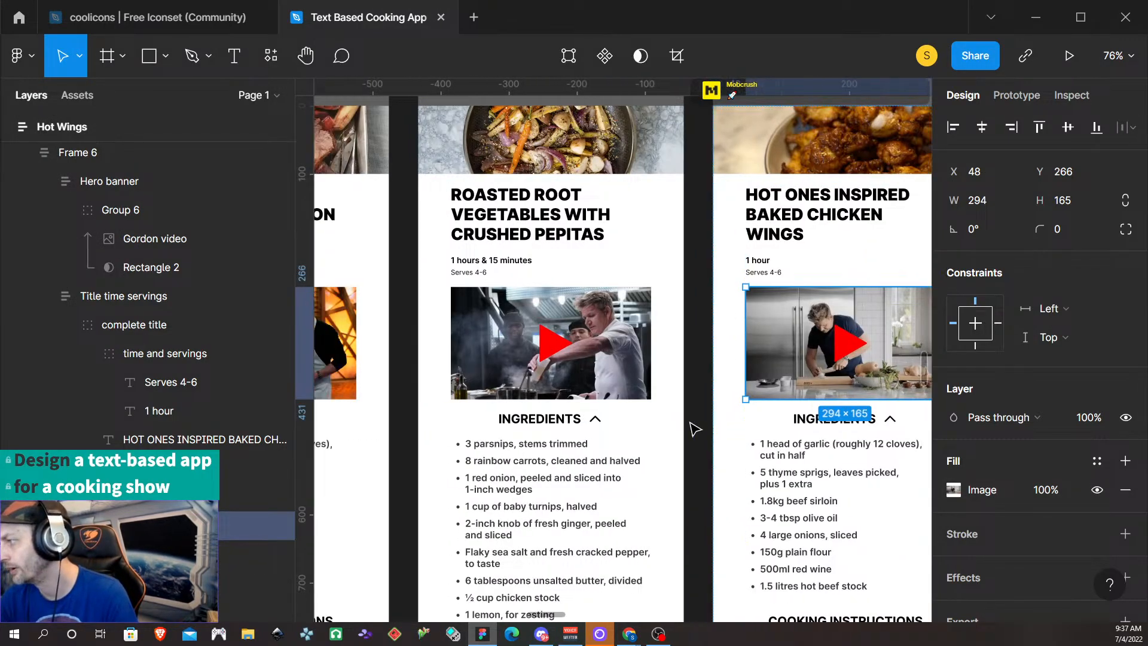
{"action": "scroll", "coordinate": [694, 428], "scroll_direction": "left", "scroll_amount": 4}
{"action": "scroll", "coordinate": [670, 423], "scroll_direction": "right", "scroll_amount": 5}
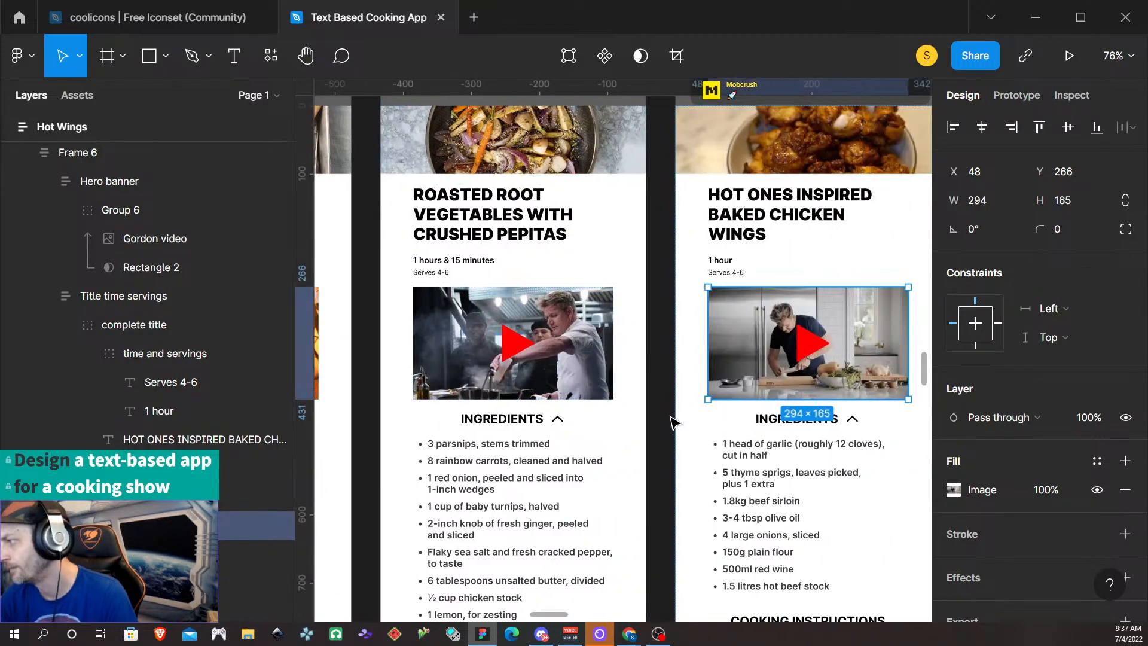
{"action": "scroll", "coordinate": [691, 422], "scroll_direction": "down", "scroll_amount": 2}
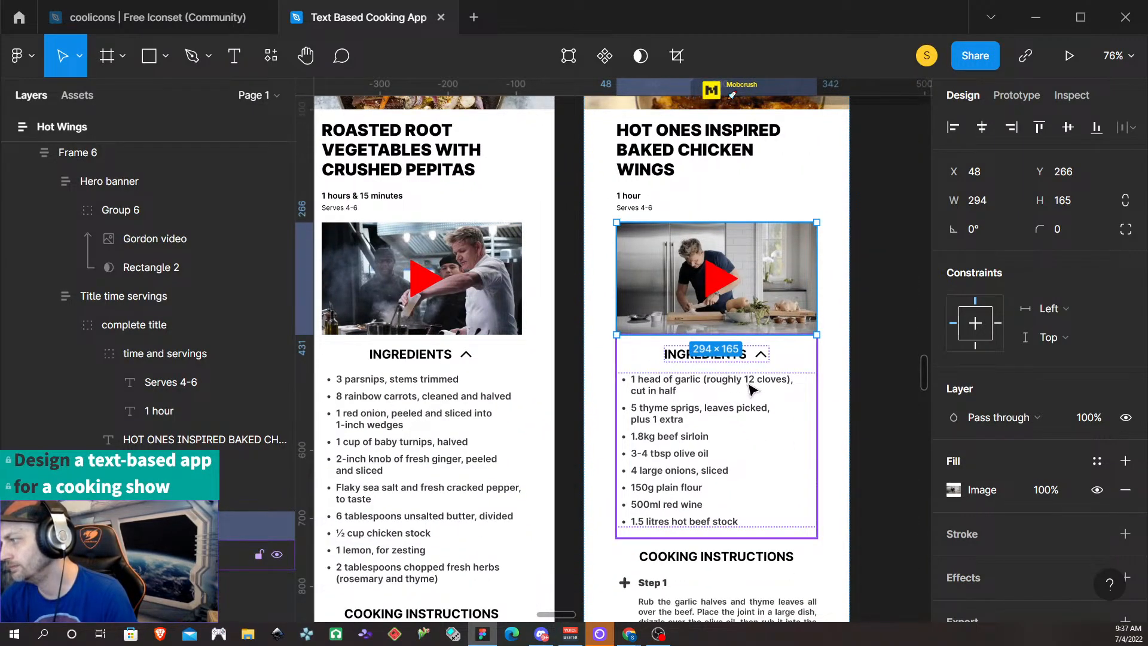
{"action": "scroll", "coordinate": [813, 389], "scroll_direction": "down", "scroll_amount": 3}
{"action": "scroll", "coordinate": [756, 420], "scroll_direction": "right", "scroll_amount": 2}
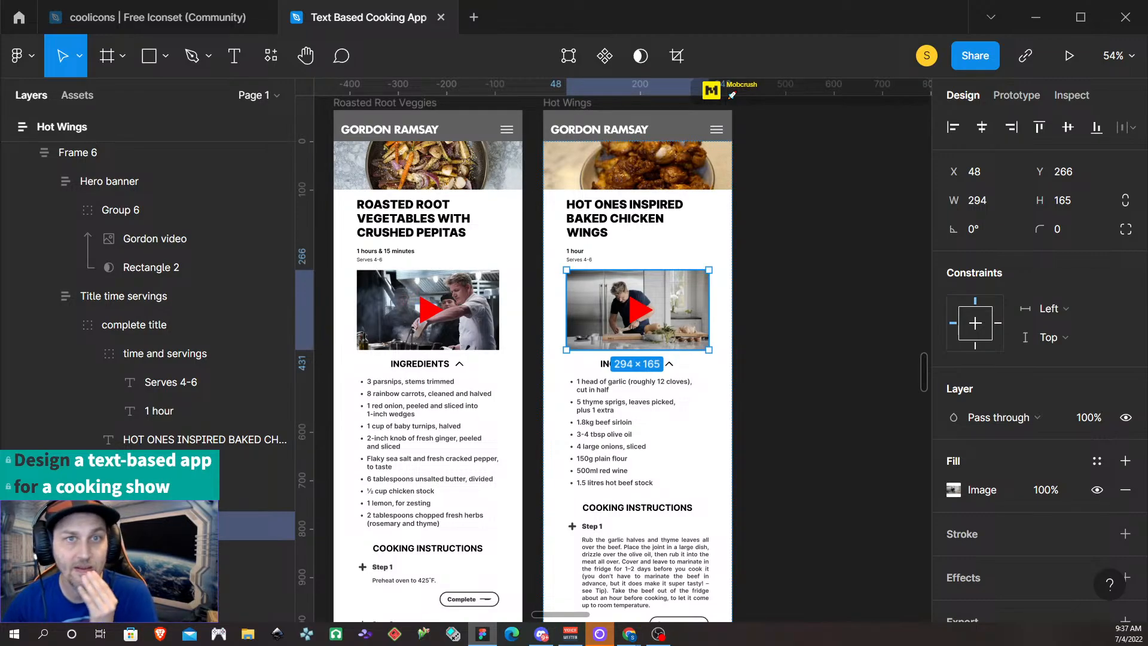
{"action": "key", "text": "alt+Tab"}
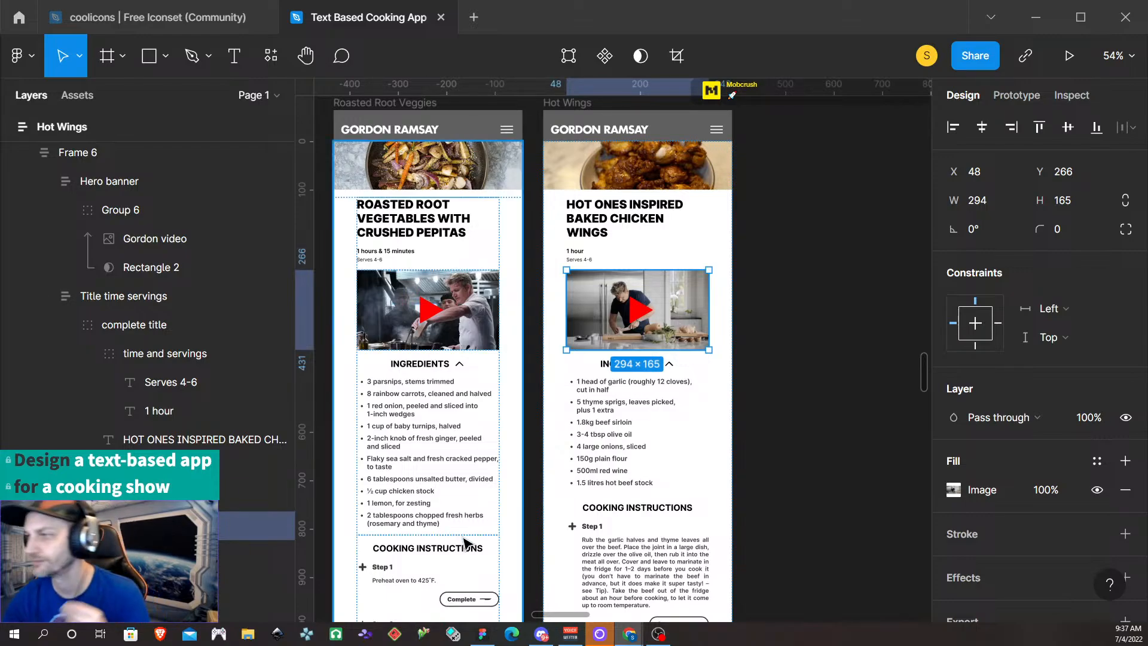
Change the first Hot Wings ingredient to "2 pounds chicken wings, lollipopped"
{"action": "scroll", "coordinate": [682, 388], "scroll_direction": "up", "scroll_amount": 3}
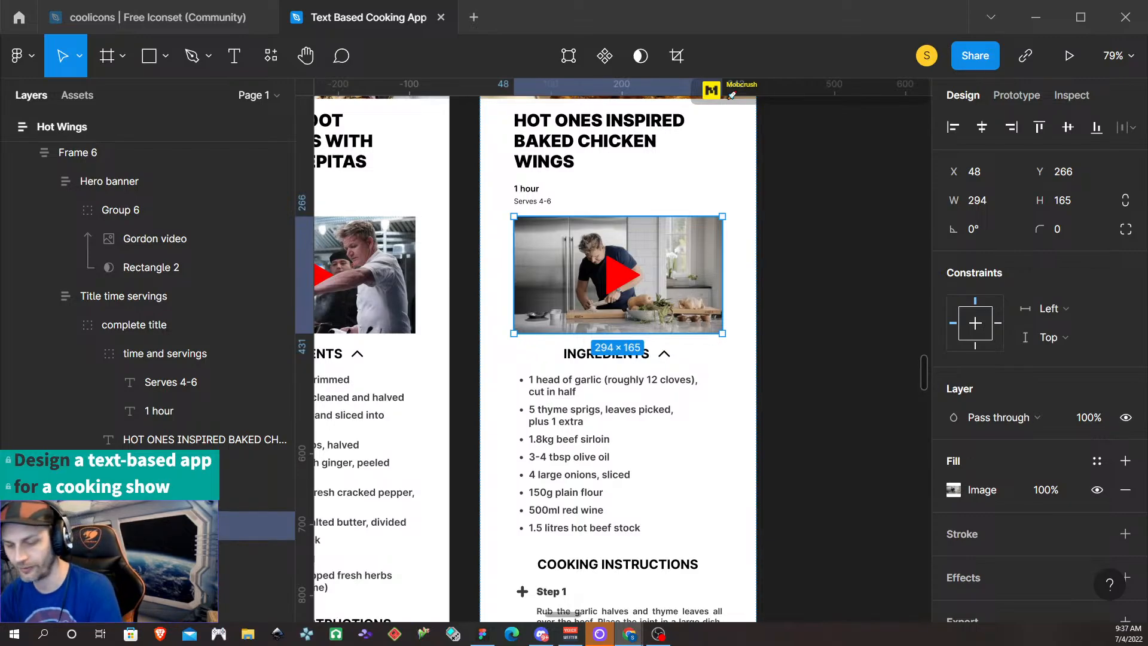
{"action": "left_click", "coordinate": [561, 387], "text": "ctrl"}
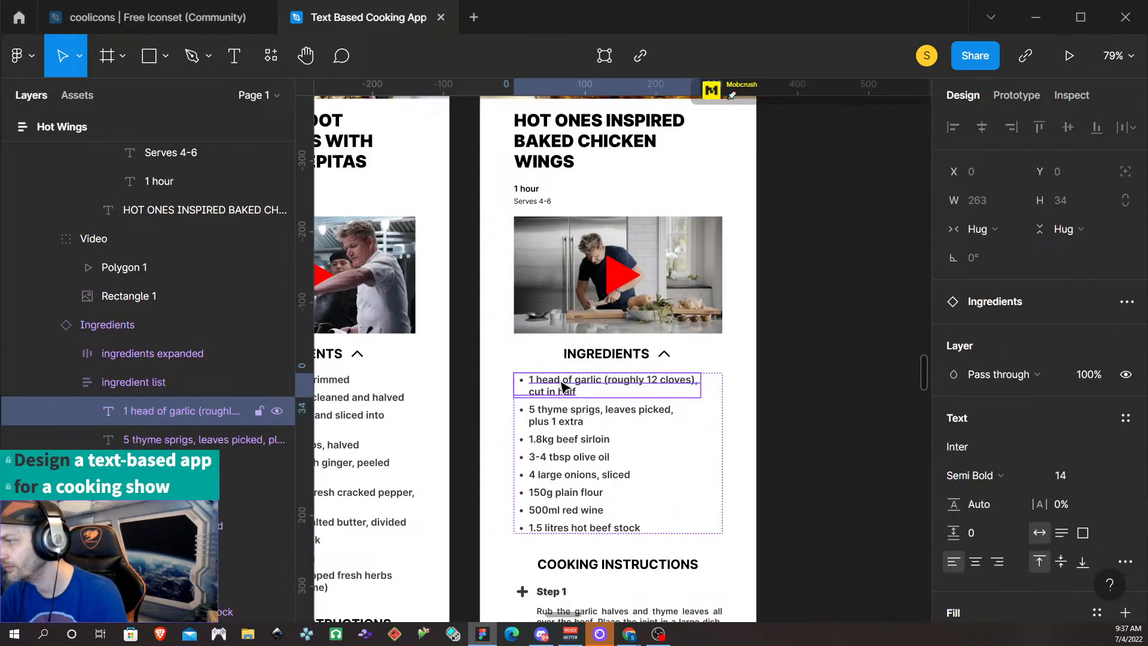
{"action": "left_click", "coordinate": [591, 397]}
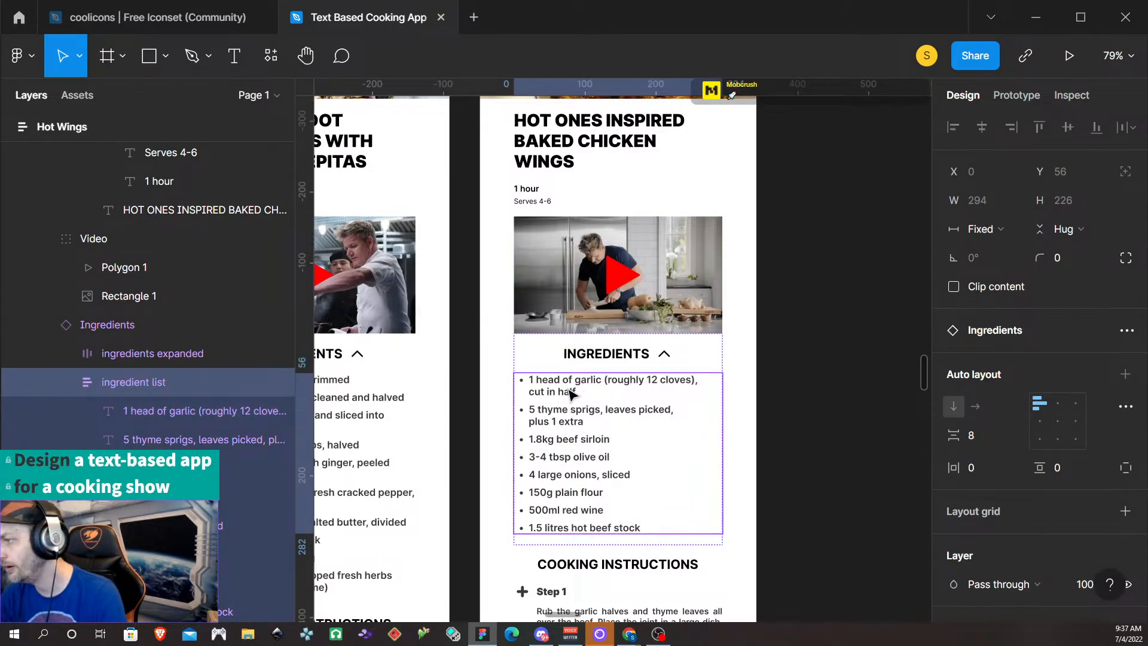
{"action": "double_click", "coordinate": [570, 392]}
{"action": "double_click", "coordinate": [570, 392]}
{"action": "triple_click", "coordinate": [569, 389]}
{"action": "triple_click", "coordinate": [571, 388]}
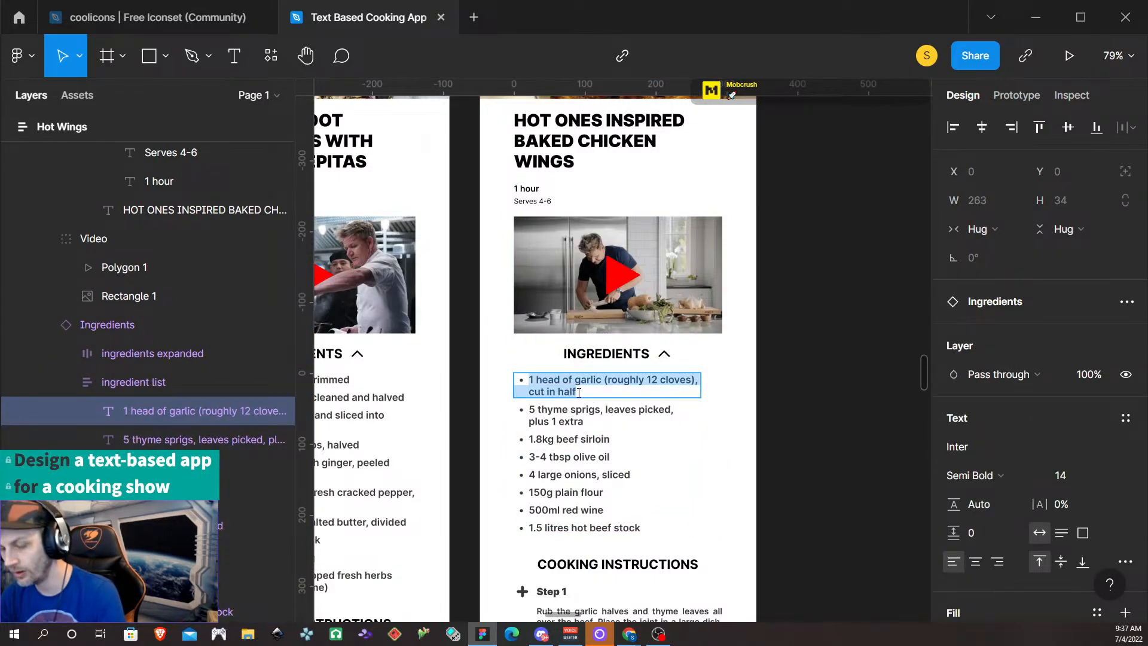
{"action": "type", "text": "2 pounds chicken wings, lollipopped"}
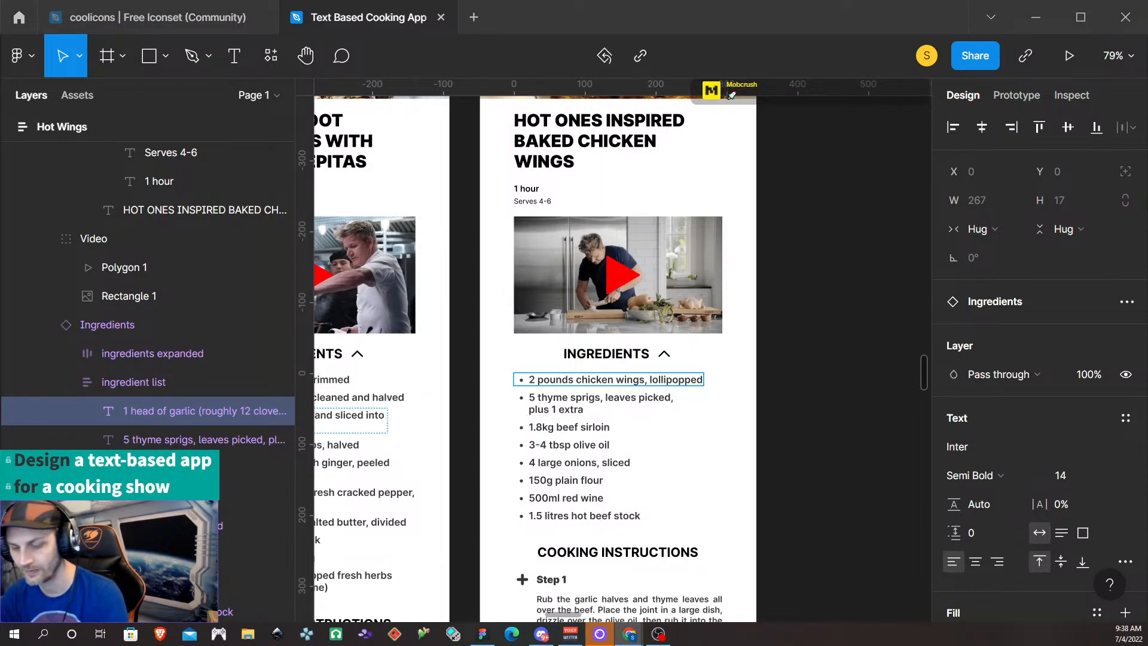
Change the second Hot Wings ingredient to "1 tablespoon garlic powder" and the third to "1 tablespoon smoked paprika"
{"action": "triple_click", "coordinate": [584, 406]}
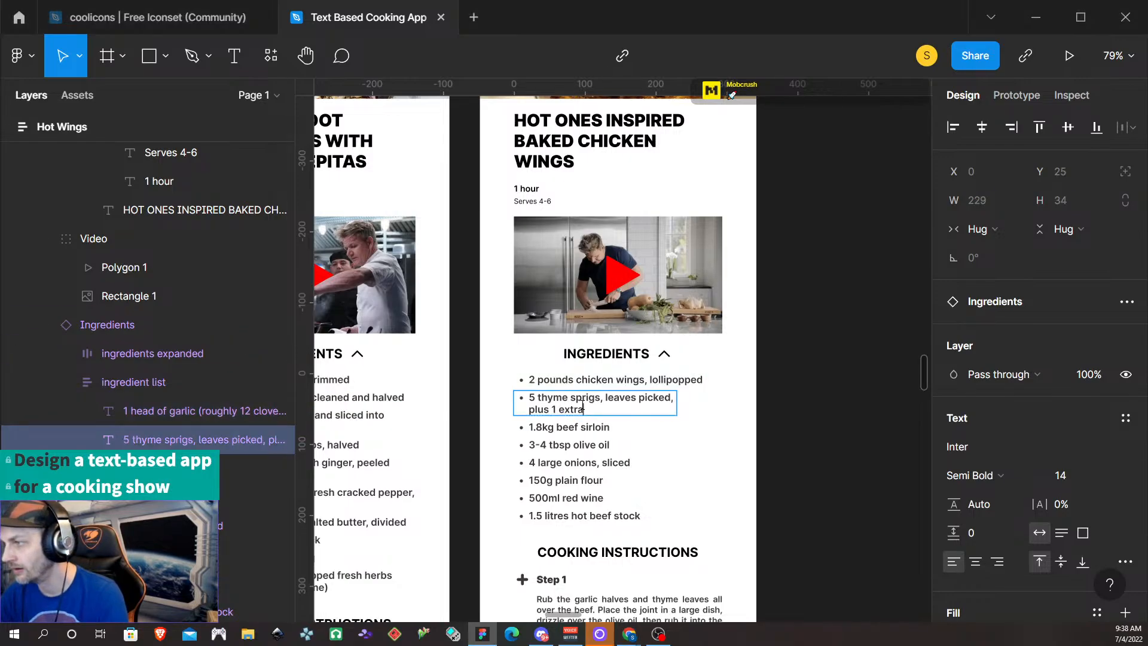
{"action": "key", "text": "ctrl+a"}
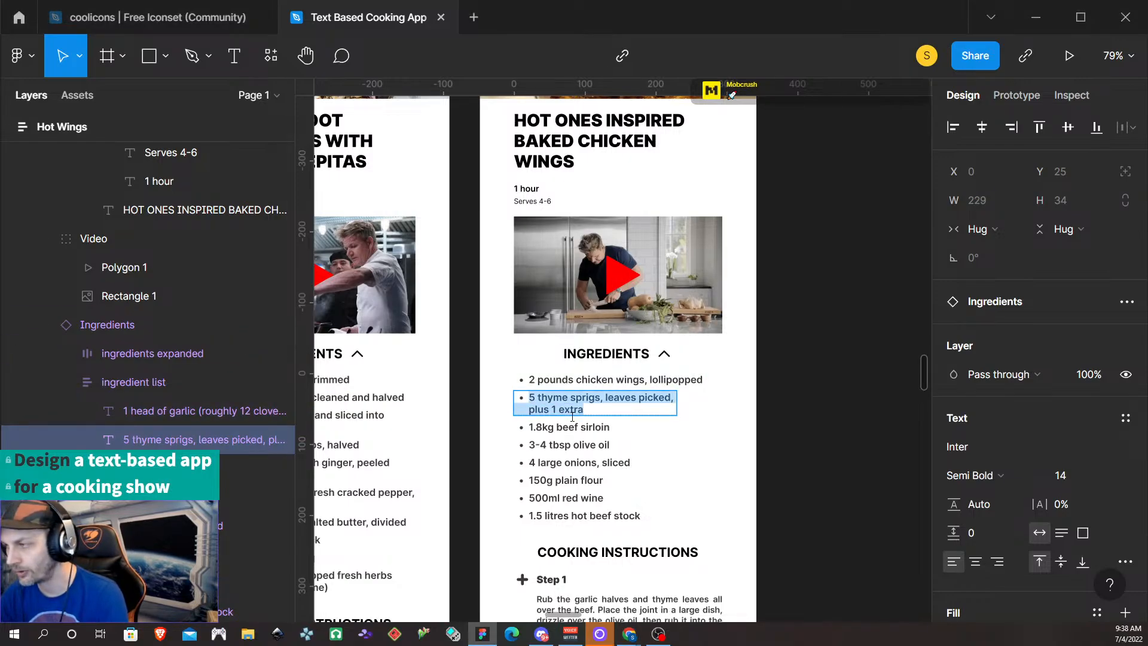
{"action": "type", "text": "1 tablespoon garlic powder"}
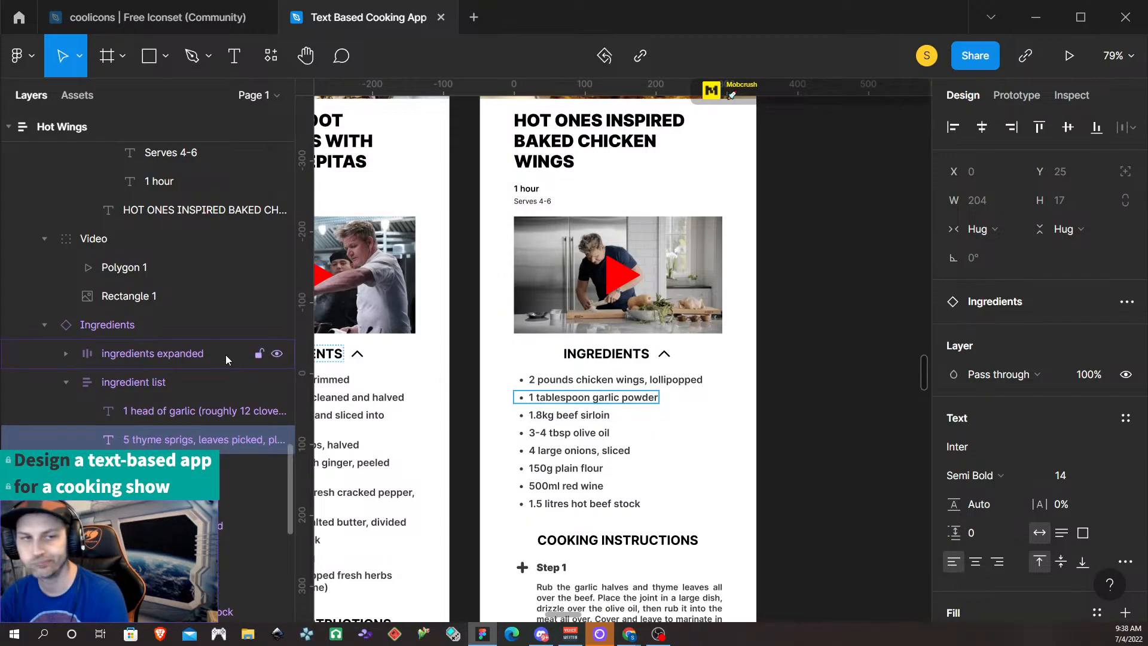
{"action": "double_click", "coordinate": [574, 414]}
{"action": "key", "text": "ctrl+a"}
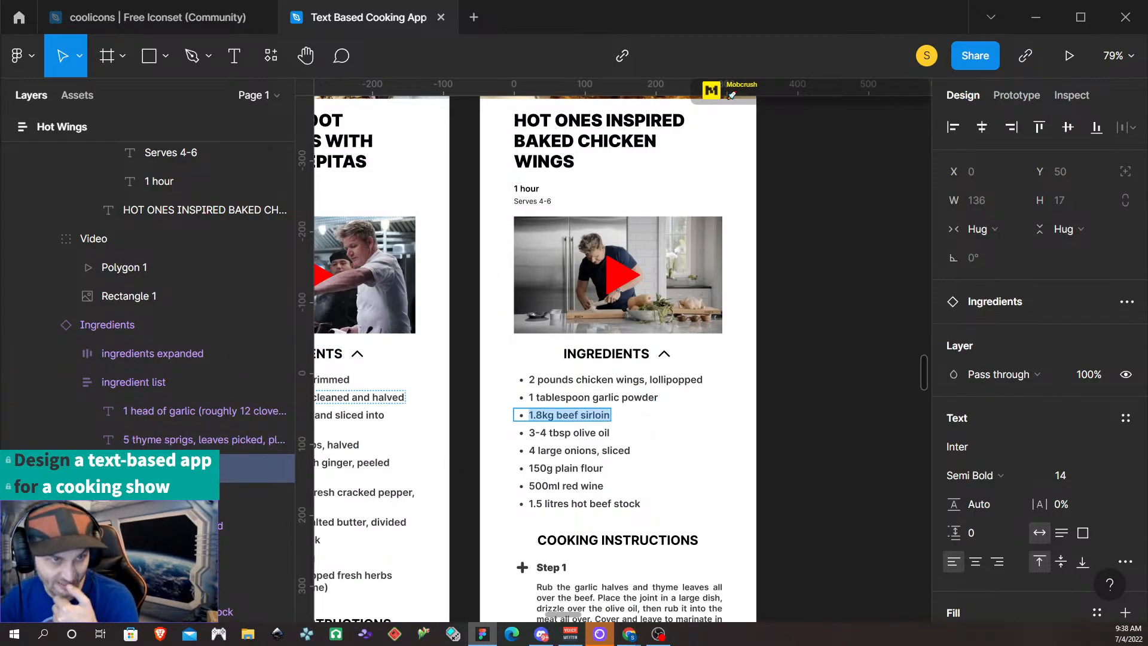
{"action": "key", "text": "alt+Tab"}
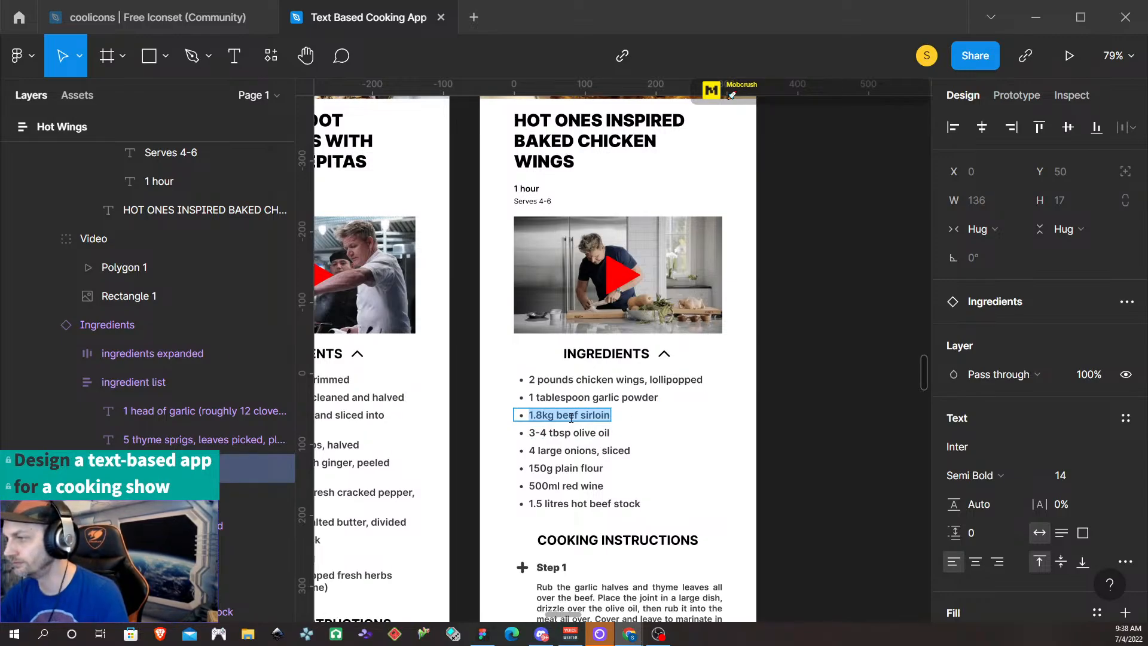
{"action": "key", "text": "alt+Tab"}
{"action": "type", "text": "1 tablespoon smoked paprika"}
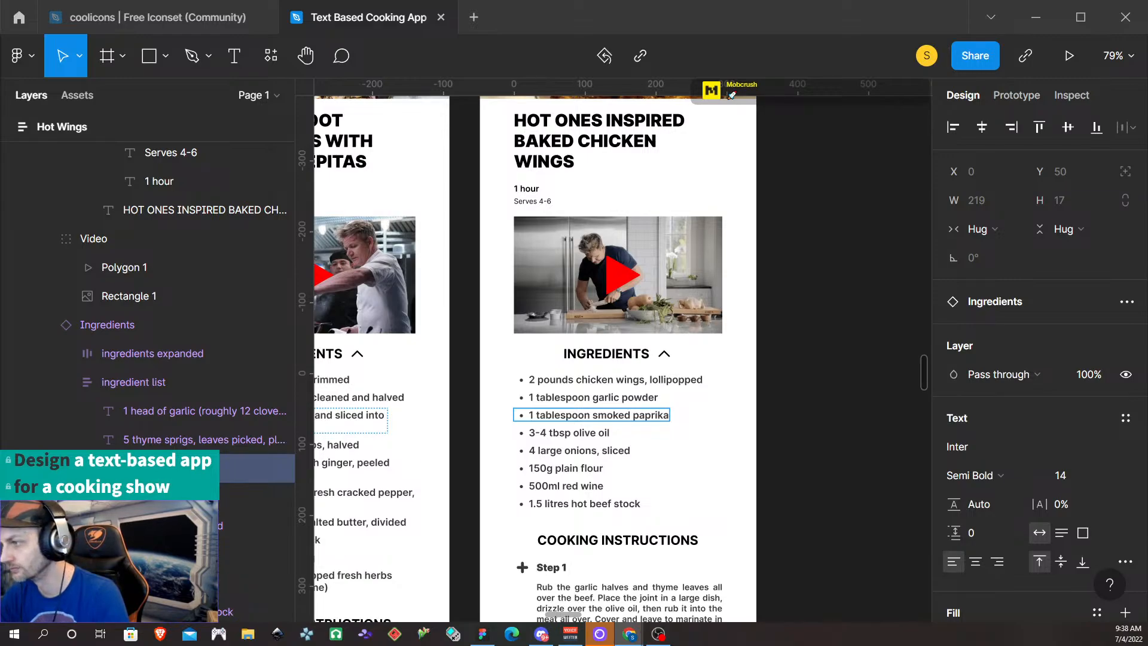
Change the fourth Hot Wings ingredient to "1 teaspoon kosher salt" and the fifth to "2 tablespoons canola oil"
{"action": "double_click", "coordinate": [576, 434]}
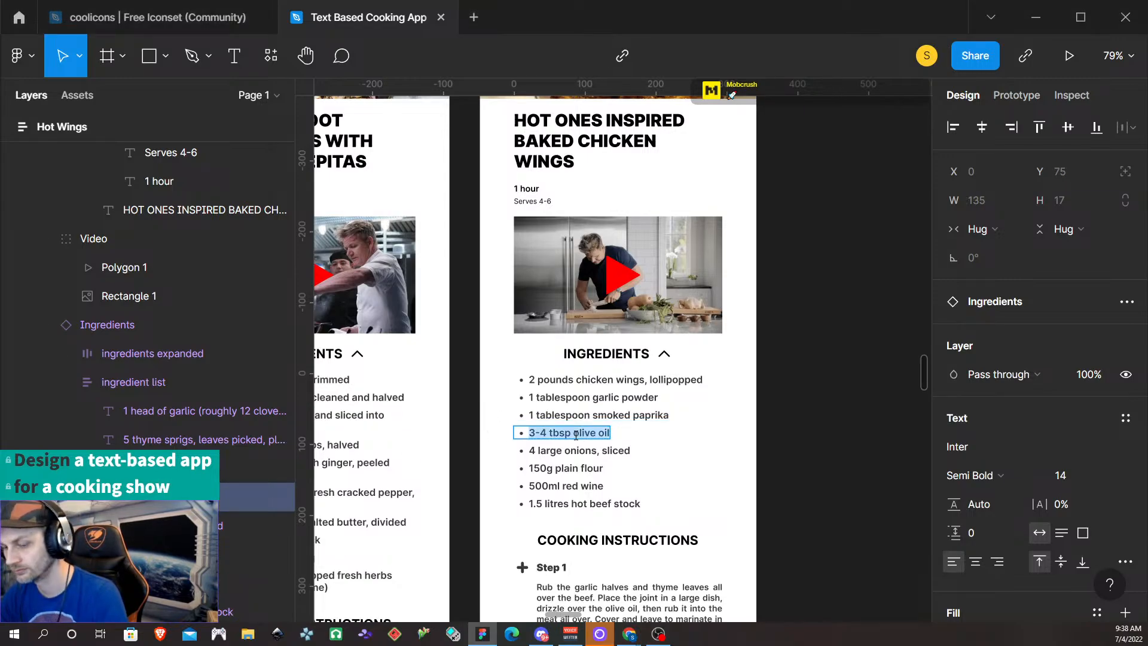
{"action": "type", "text": "1 teaspoon kosher salt"}
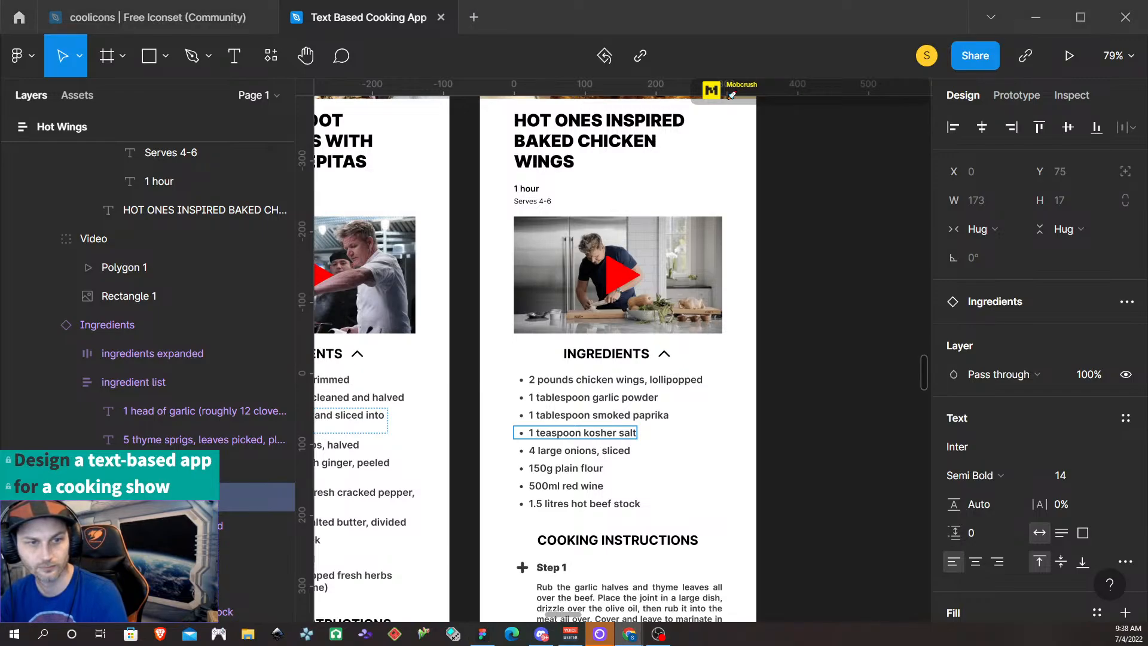
{"action": "double_click", "coordinate": [577, 450]}
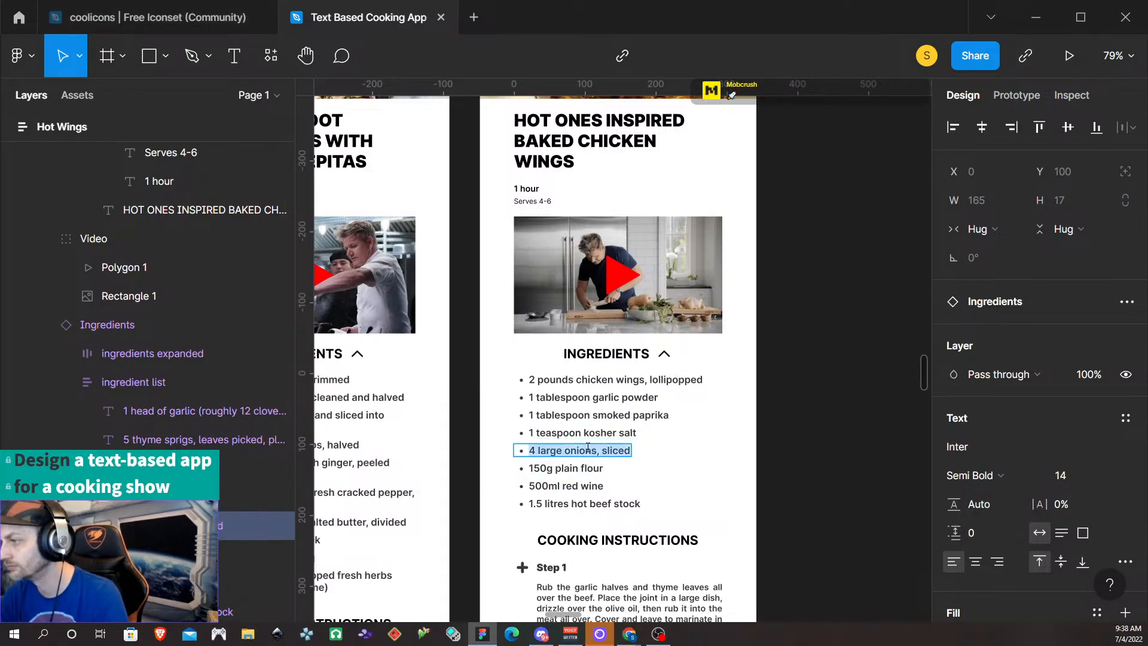
{"action": "type", "text": "2 tablespoons canola oil"}
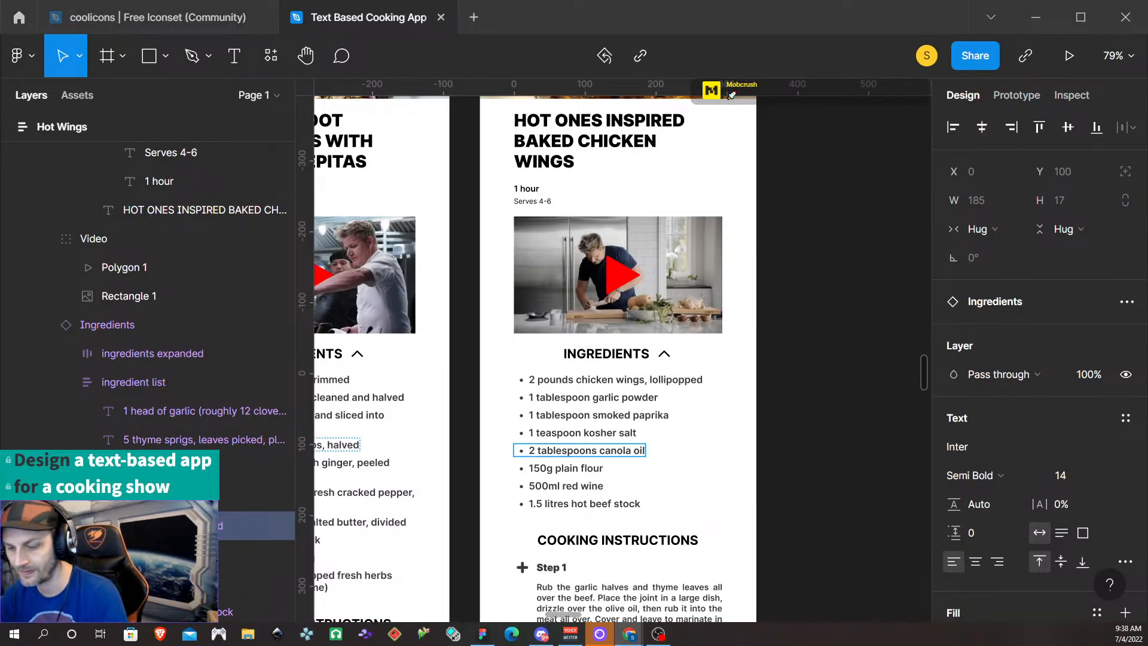
Change the sixth Hot Wings ingredient to "A few knobs unsalted butter" and the seventh to "Freshly ground black pepper"
{"action": "double_click", "coordinate": [586, 469]}
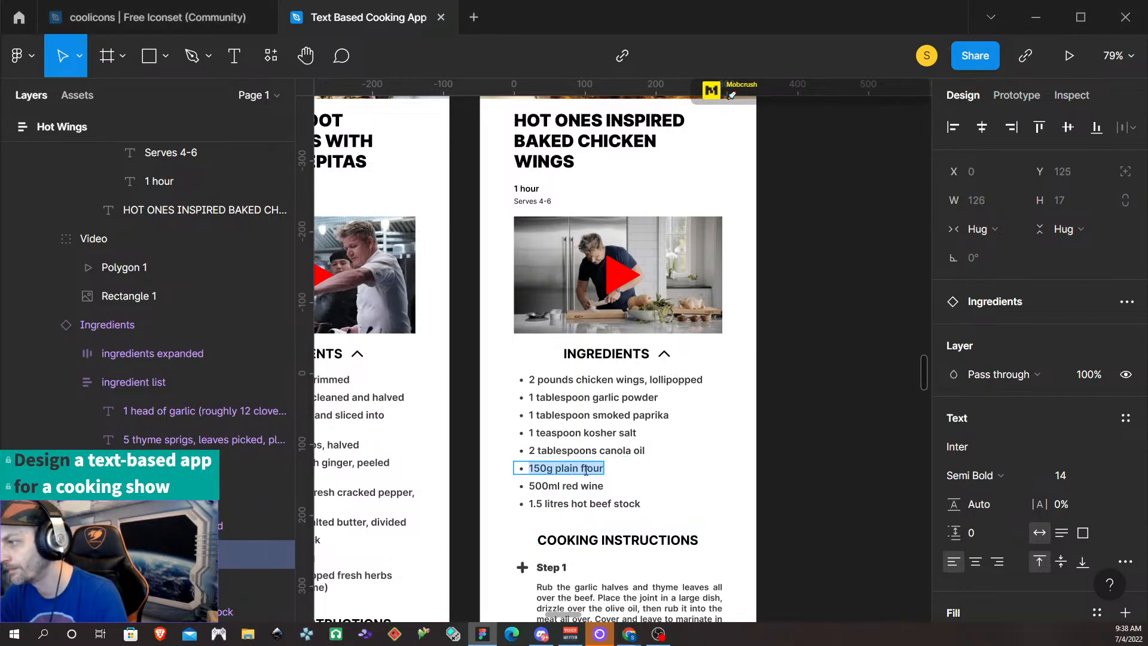
{"action": "type", "text": "A few knobs unsalted butter"}
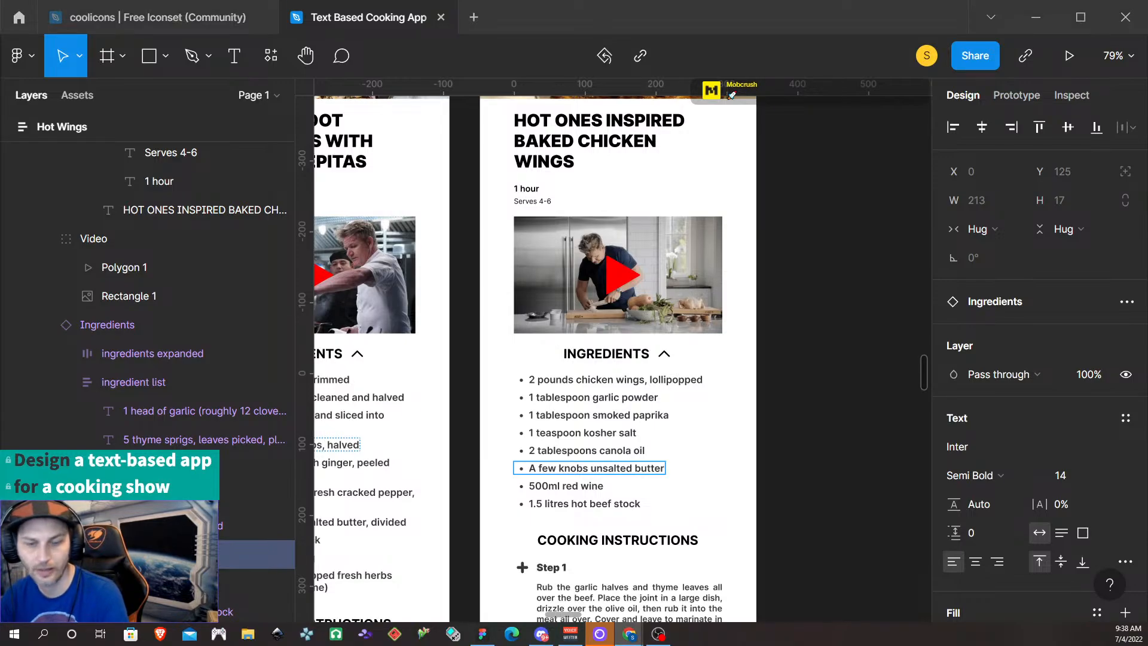
{"action": "double_click", "coordinate": [542, 487]}
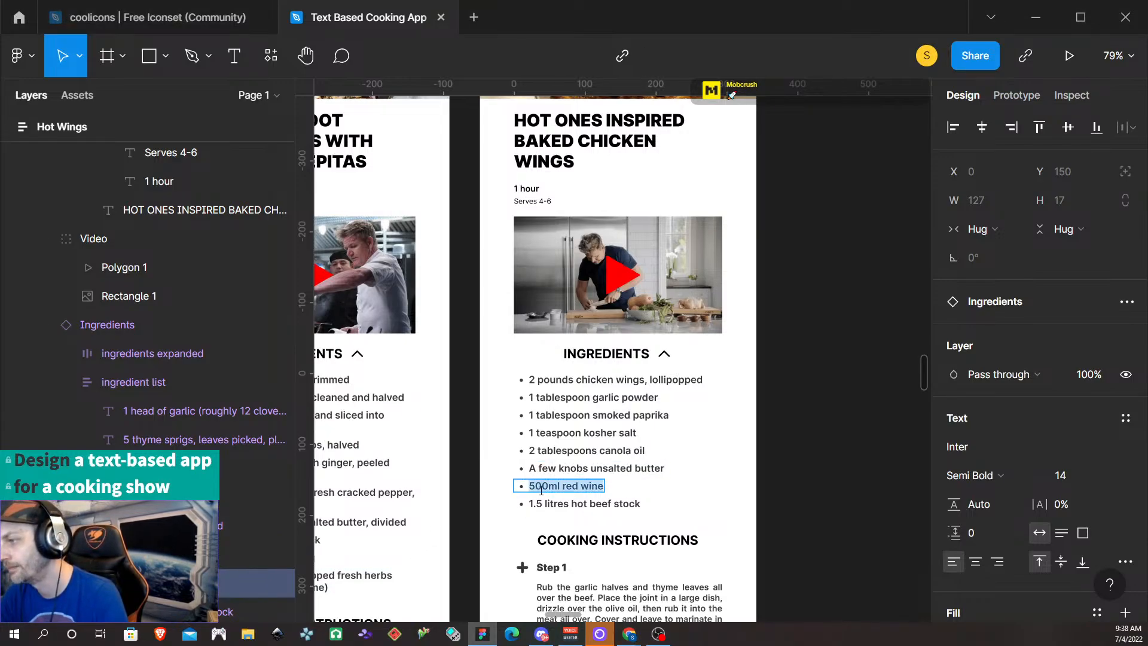
{"action": "type", "text": "Freshly ground black pepper"}
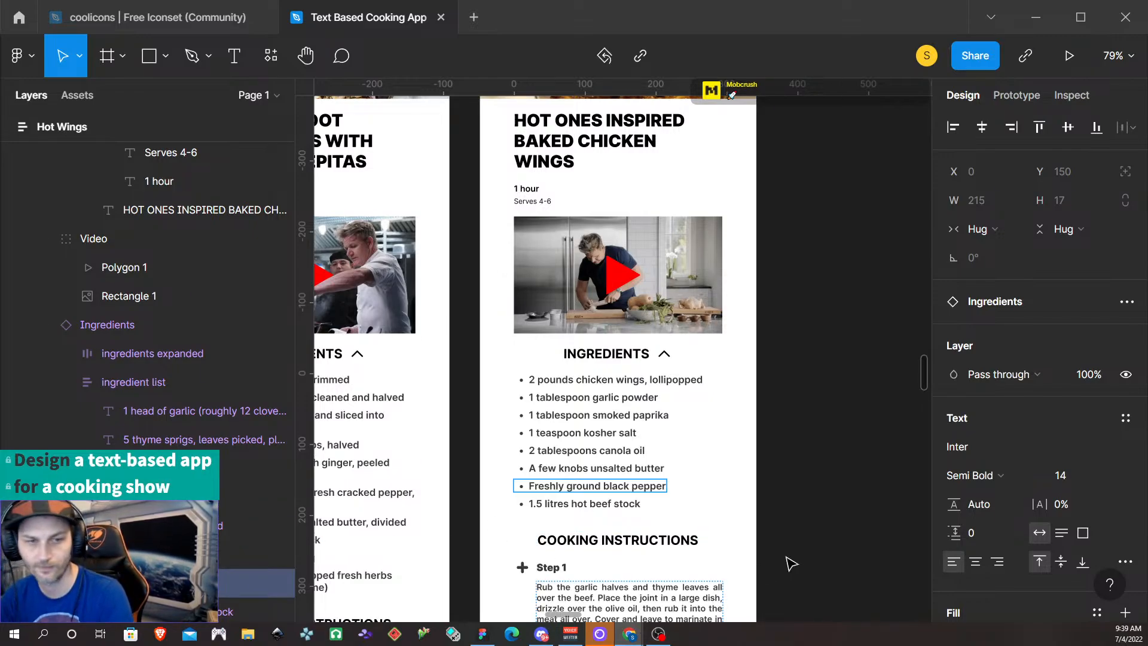
Change the last Hot Wings ingredient to "Hot sauce of choice (Louisiana)" and finish editing the text
{"action": "left_click", "coordinate": [616, 504]}
{"action": "triple_click", "coordinate": [616, 504]}
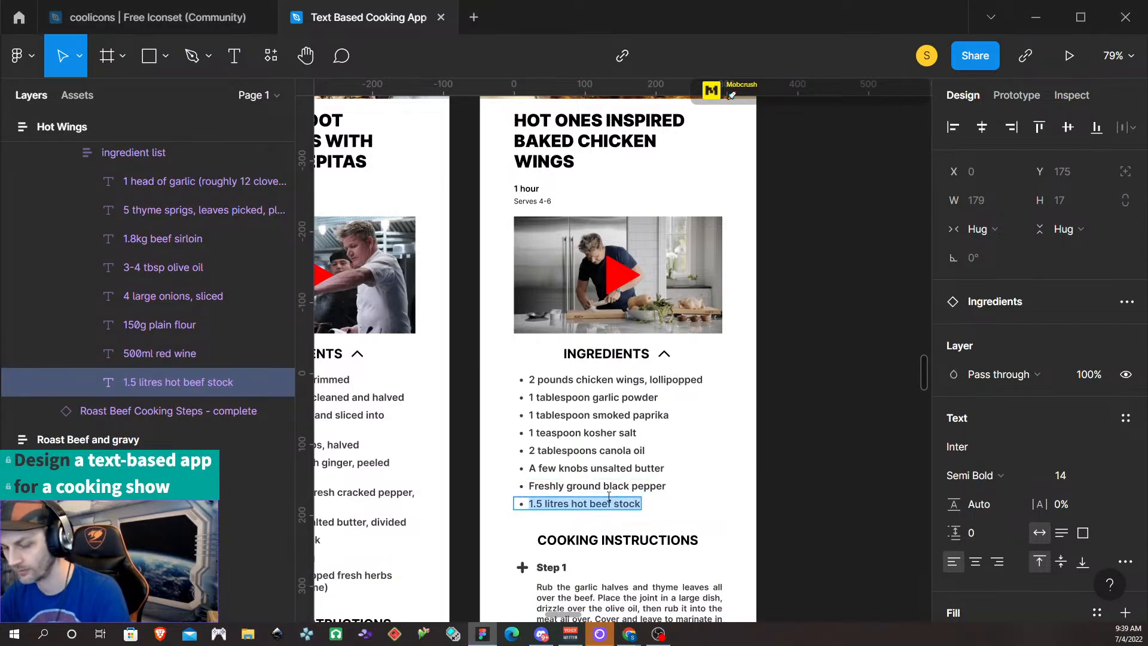
{"action": "type", "text": "Hot sauce of choice"}
{"action": "scroll", "coordinate": [664, 514], "scroll_direction": "down", "scroll_amount": 1}
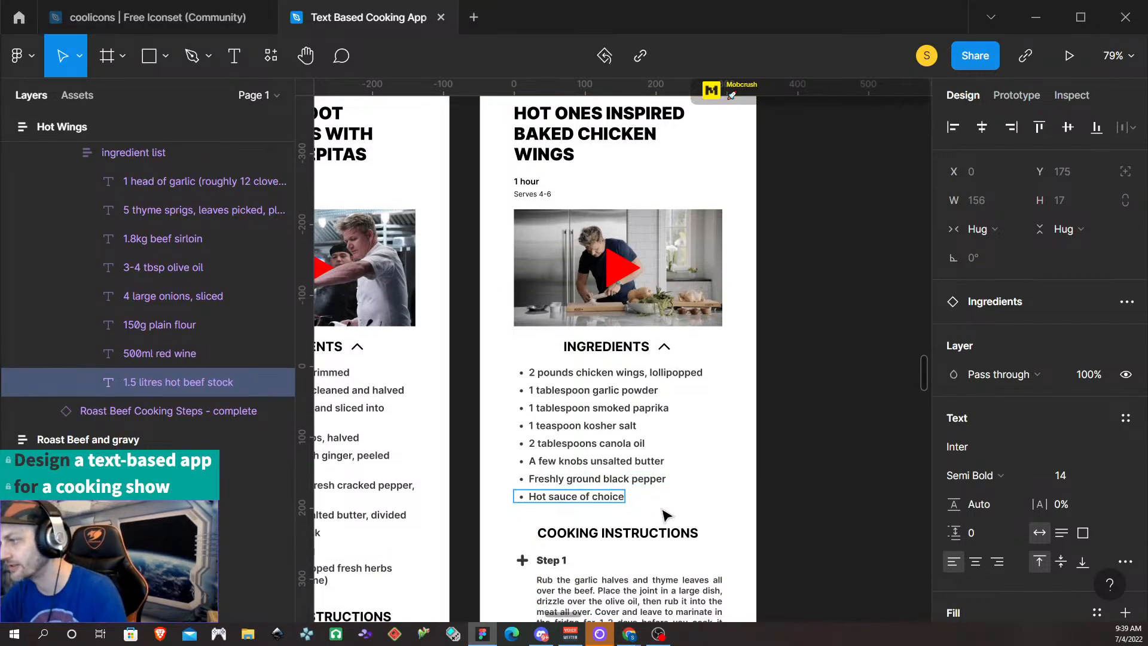
{"action": "scroll", "coordinate": [661, 511], "scroll_direction": "down", "scroll_amount": 1}
{"action": "type", "text": "("}
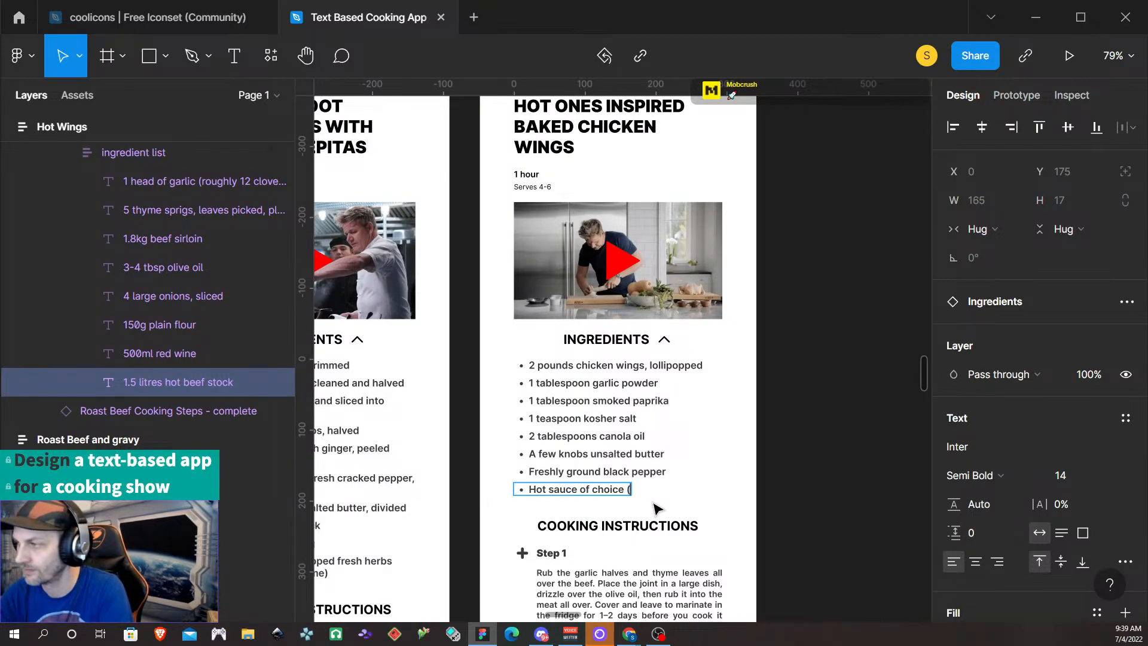
{"action": "type", "text": "Loui"}
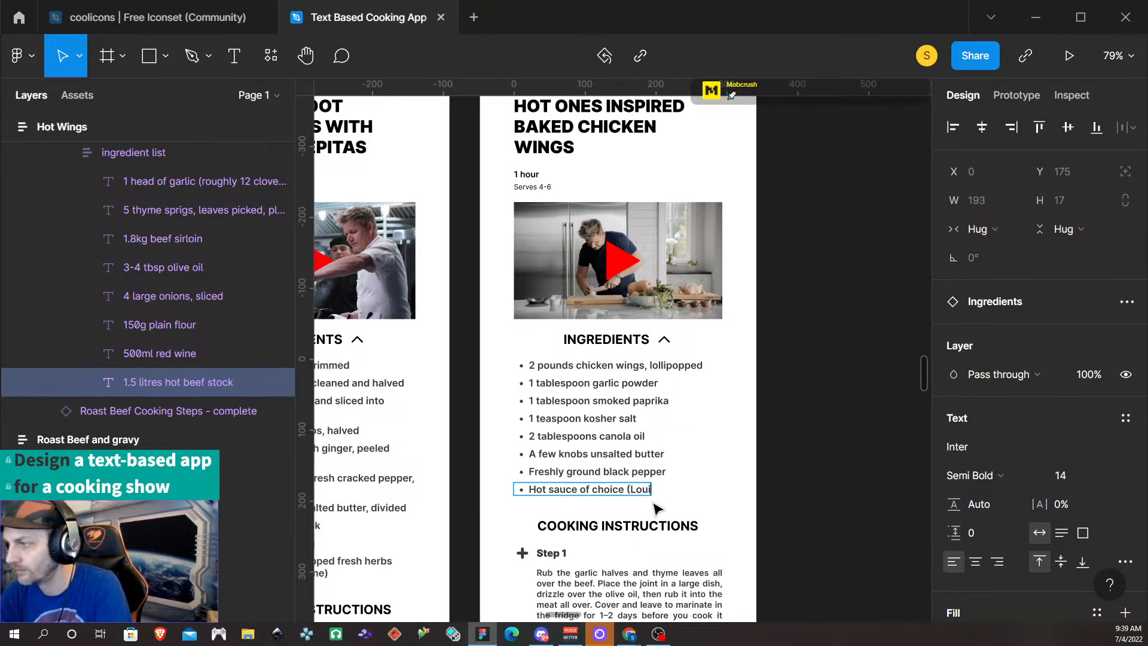
{"action": "type", "text": "siana"}
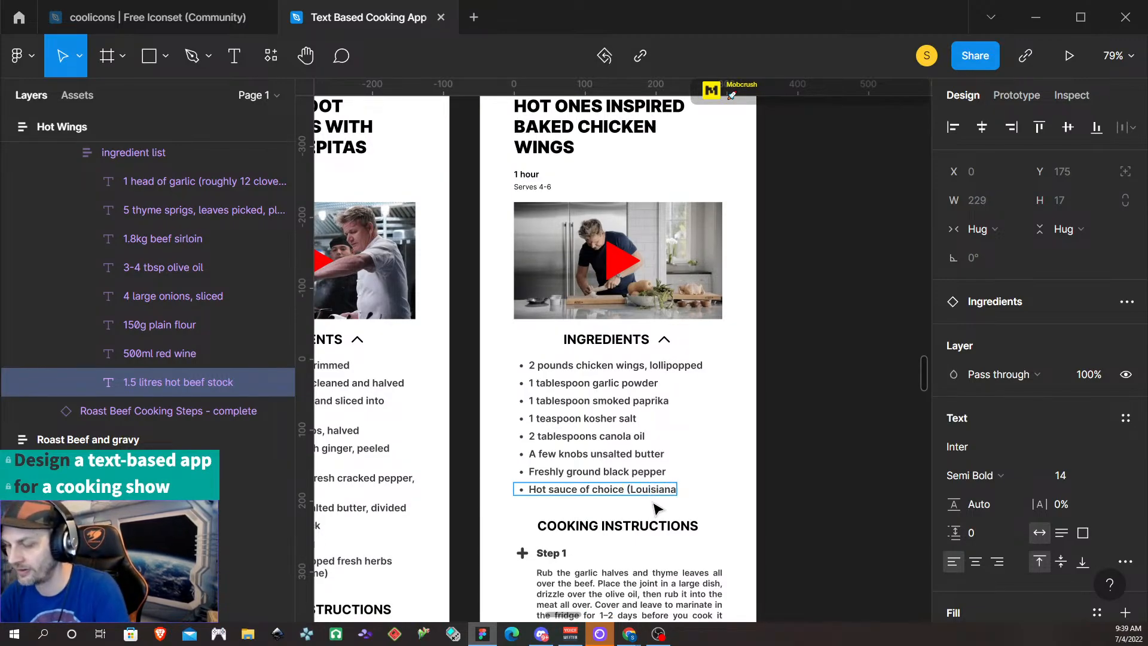
{"action": "type", "text": ")"}
{"action": "key", "text": "Escape"}
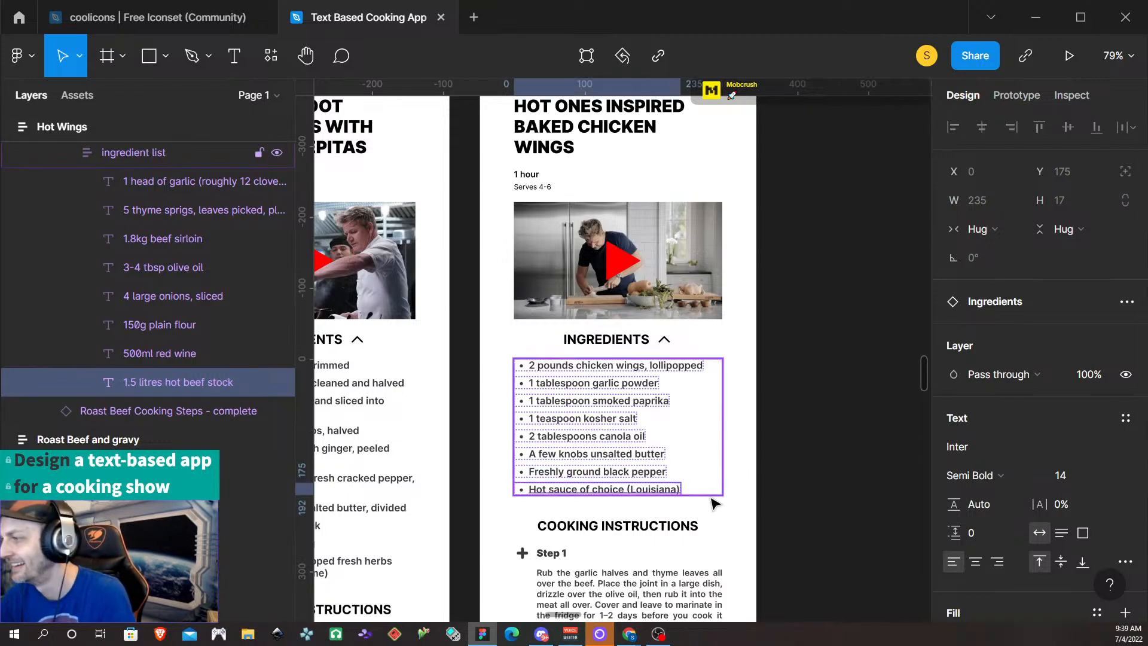
Review the Hot Wings screen's cooking instructions against the Roast Beef and Roasted Root Vegetables screens
{"action": "left_click", "coordinate": [747, 522]}
{"action": "scroll", "coordinate": [738, 484], "scroll_direction": "down", "scroll_amount": 3}
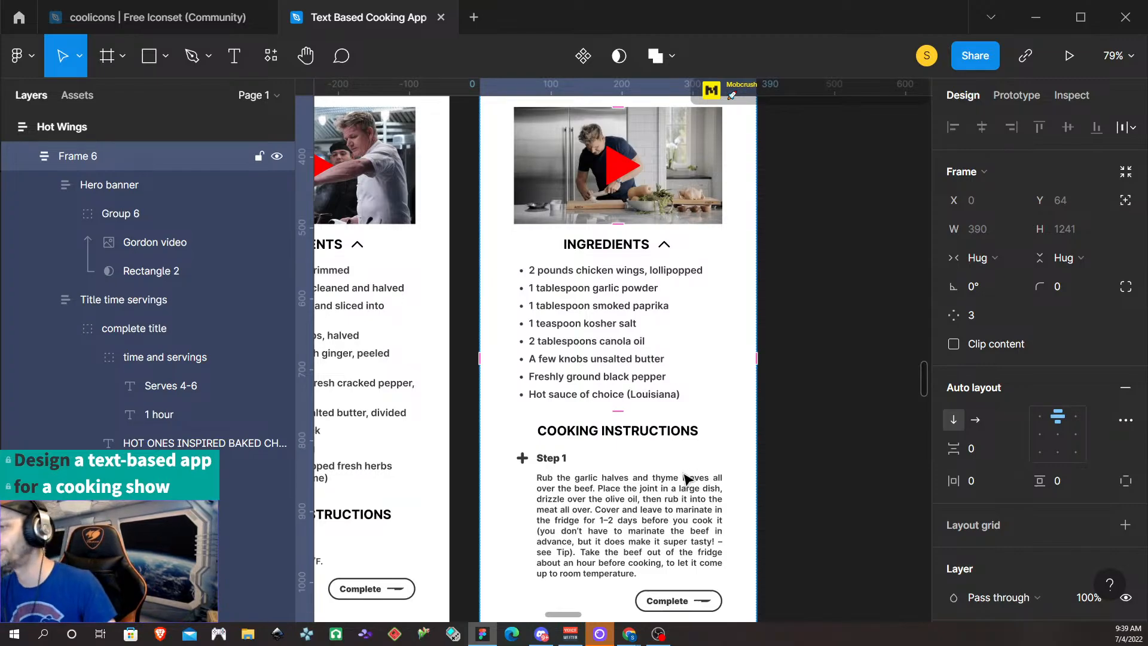
{"action": "scroll", "coordinate": [688, 483], "scroll_direction": "down", "scroll_amount": 1}
{"action": "scroll", "coordinate": [658, 495], "scroll_direction": "down", "scroll_amount": 5}
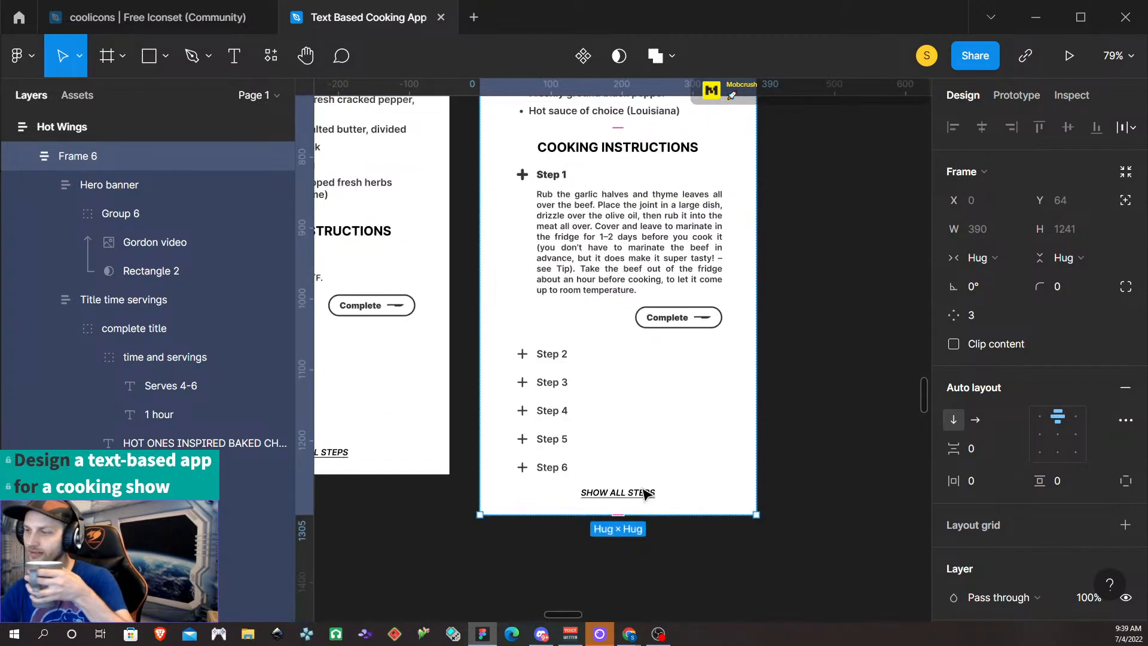
{"action": "scroll", "coordinate": [643, 493], "scroll_direction": "up", "scroll_amount": 1}
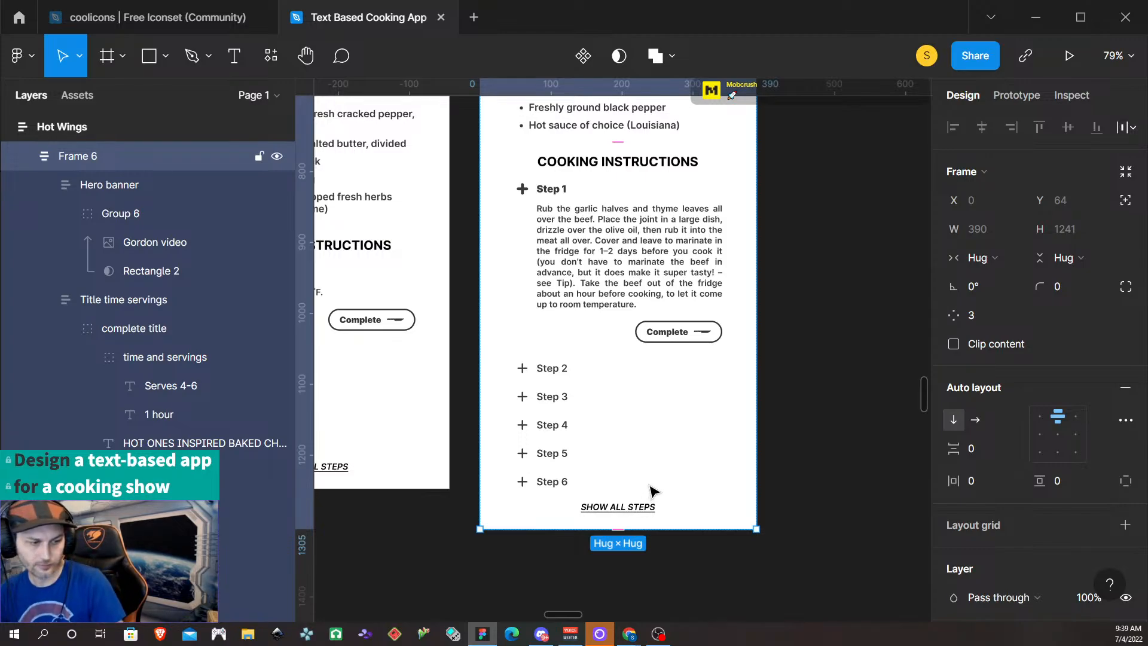
{"action": "scroll", "coordinate": [667, 496], "scroll_direction": "down", "scroll_amount": 6}
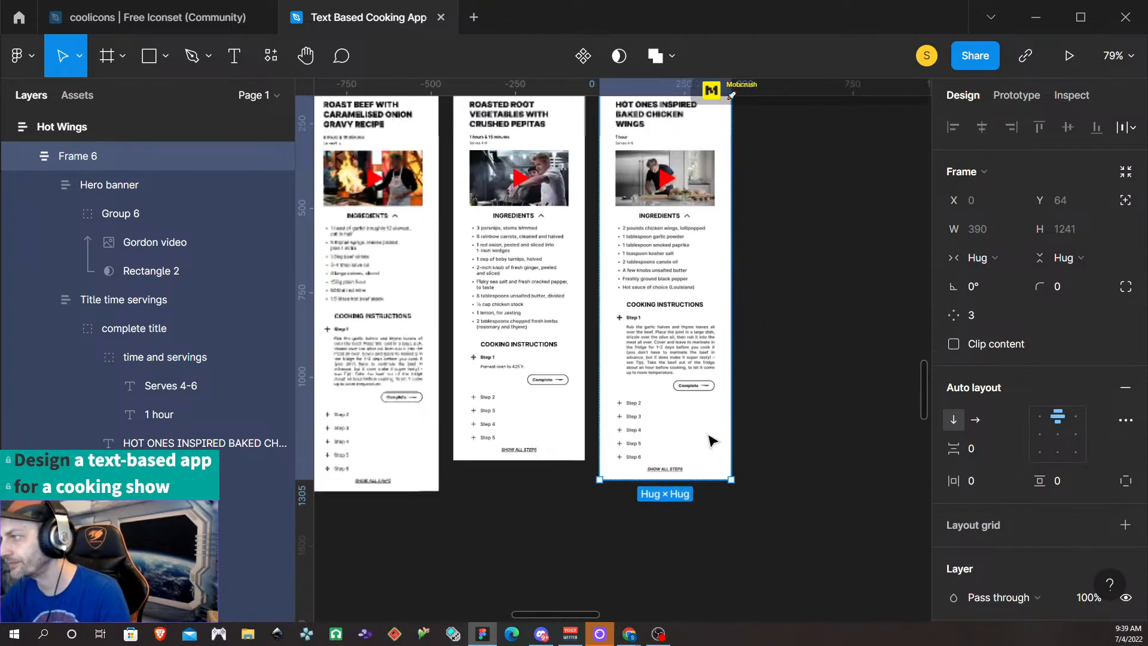
{"action": "scroll", "coordinate": [688, 508], "scroll_direction": "down", "scroll_amount": 5}
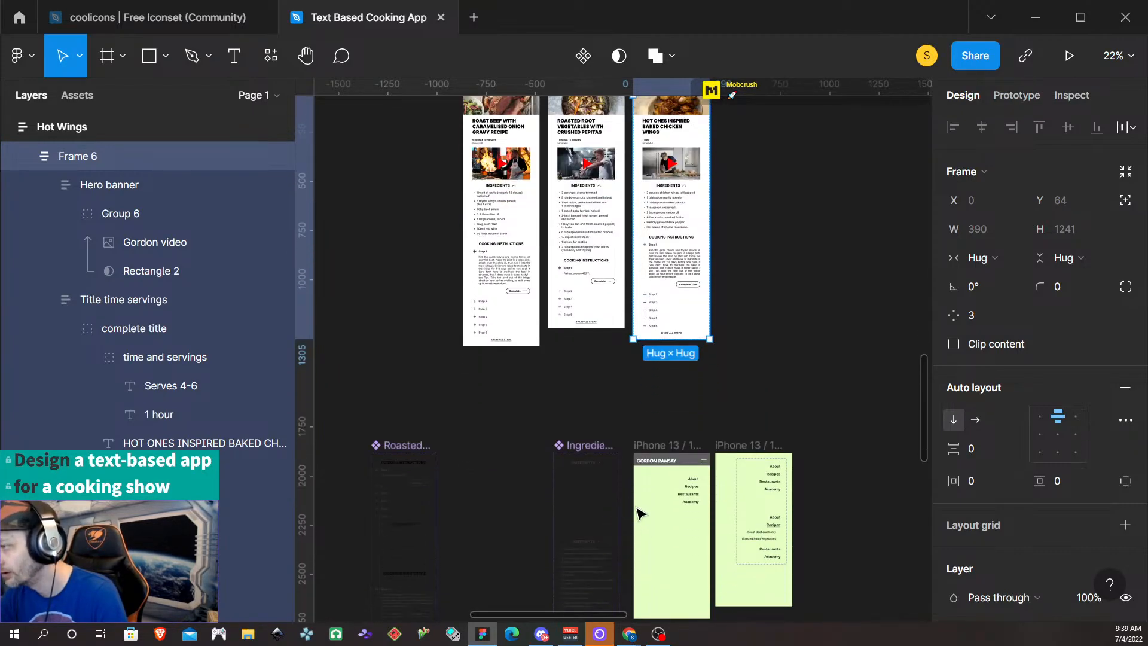
Examine the Ingredients component set and its variants below the recipe screens
{"action": "scroll", "coordinate": [616, 518], "scroll_direction": "up", "scroll_amount": 4}
{"action": "left_click", "coordinate": [541, 377]}
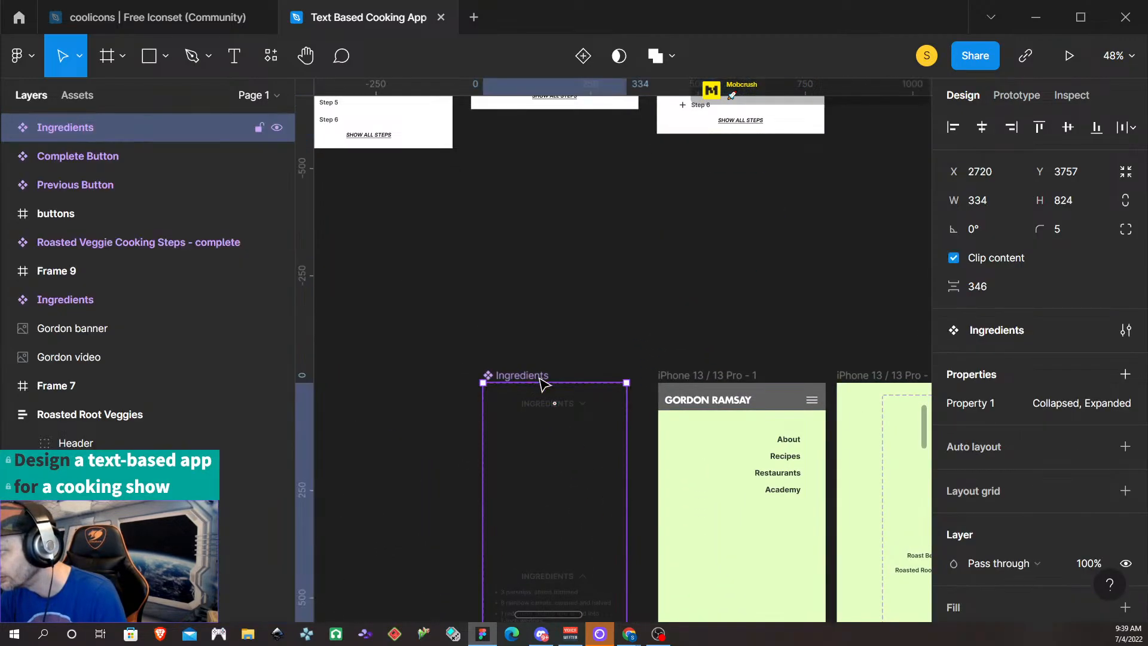
{"action": "scroll", "coordinate": [611, 496], "scroll_direction": "down", "scroll_amount": 2}
{"action": "scroll", "coordinate": [613, 499], "scroll_direction": "down", "scroll_amount": 4}
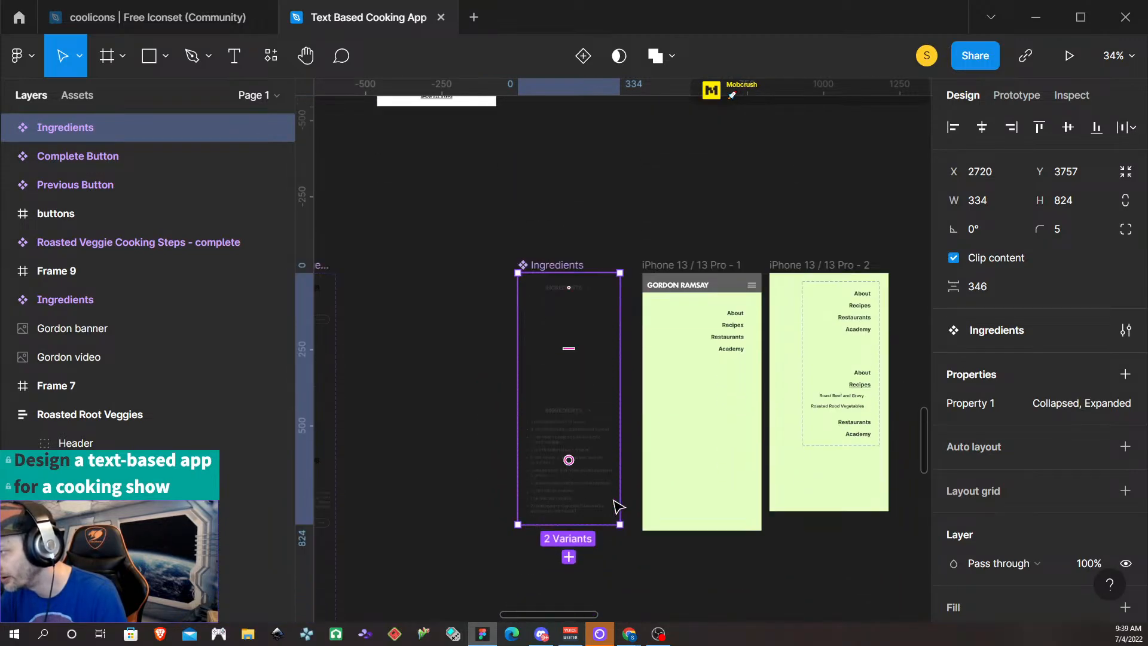
{"action": "scroll", "coordinate": [615, 496], "scroll_direction": "up", "scroll_amount": 1}
{"action": "scroll", "coordinate": [602, 428], "scroll_direction": "up", "scroll_amount": 3}
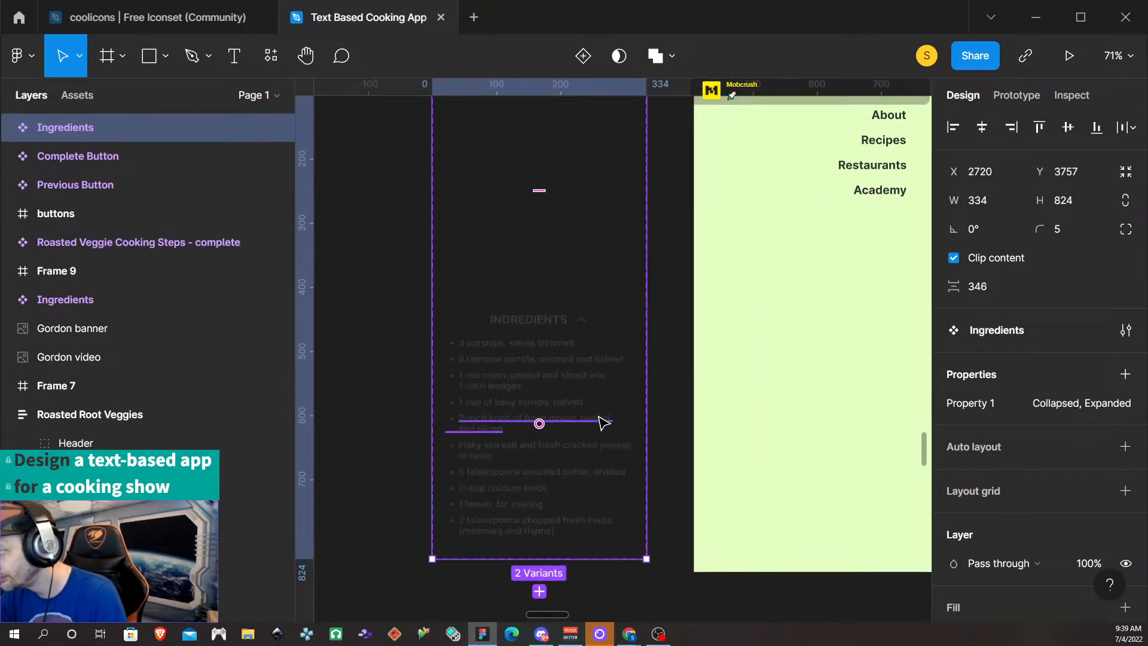
{"action": "scroll", "coordinate": [603, 426], "scroll_direction": "down", "scroll_amount": 3}
{"action": "scroll", "coordinate": [652, 374], "scroll_direction": "down", "scroll_amount": 2}
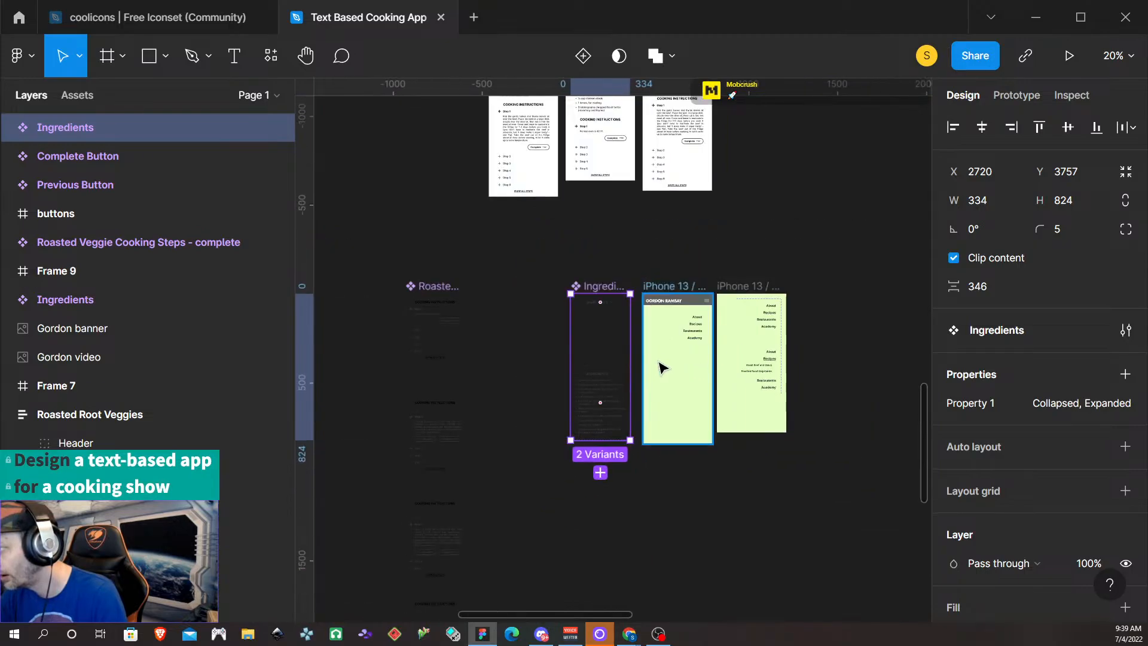
Duplicate the Roasted Veggie Cooking Steps component set and place the copy between the original and the Ingredients component set
{"action": "scroll", "coordinate": [579, 299], "scroll_direction": "left", "scroll_amount": 3}
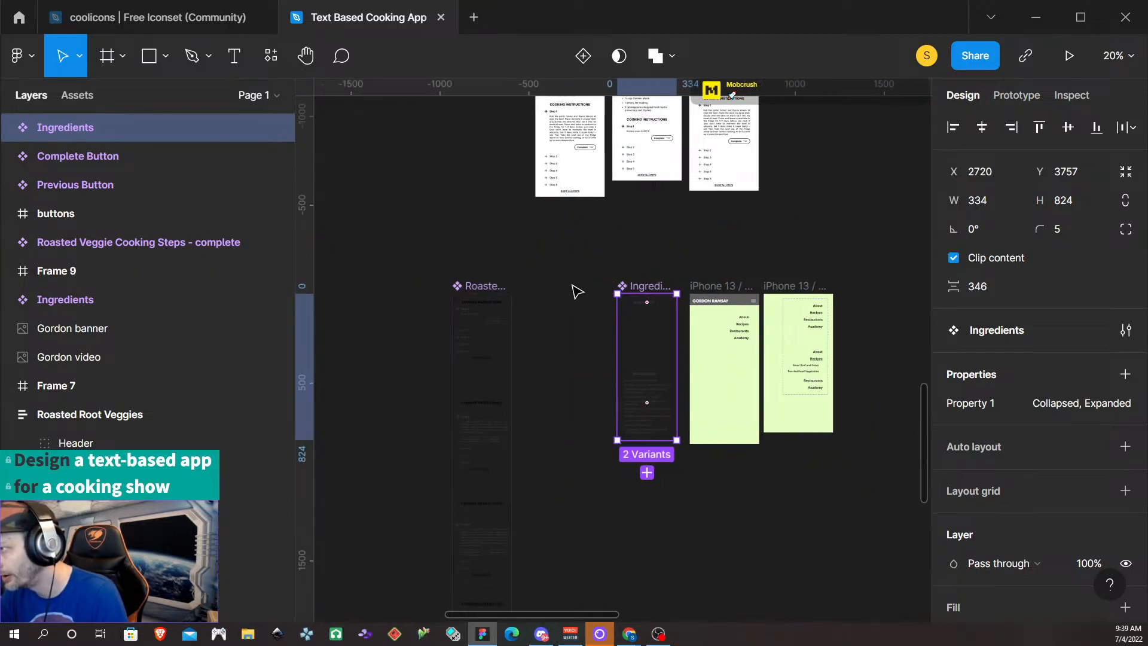
{"action": "scroll", "coordinate": [551, 311], "scroll_direction": "up", "scroll_amount": 4}
{"action": "scroll", "coordinate": [568, 321], "scroll_direction": "up", "scroll_amount": 3}
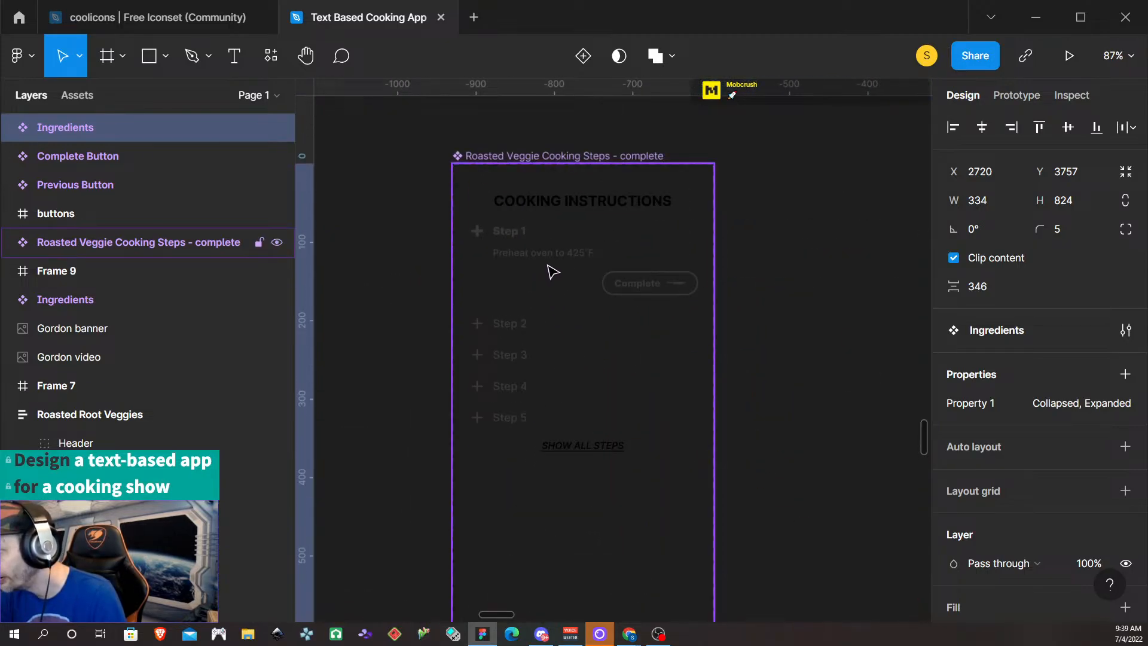
{"action": "scroll", "coordinate": [550, 368], "scroll_direction": "down", "scroll_amount": 1}
{"action": "scroll", "coordinate": [553, 374], "scroll_direction": "down", "scroll_amount": 5}
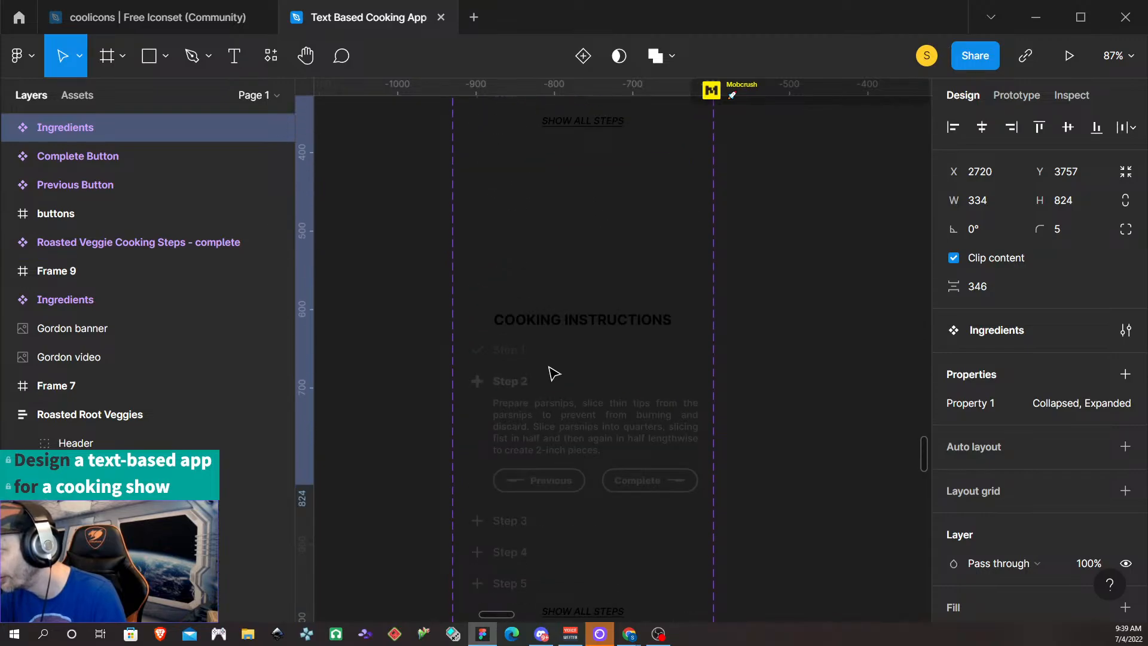
{"action": "scroll", "coordinate": [554, 373], "scroll_direction": "down", "scroll_amount": 5}
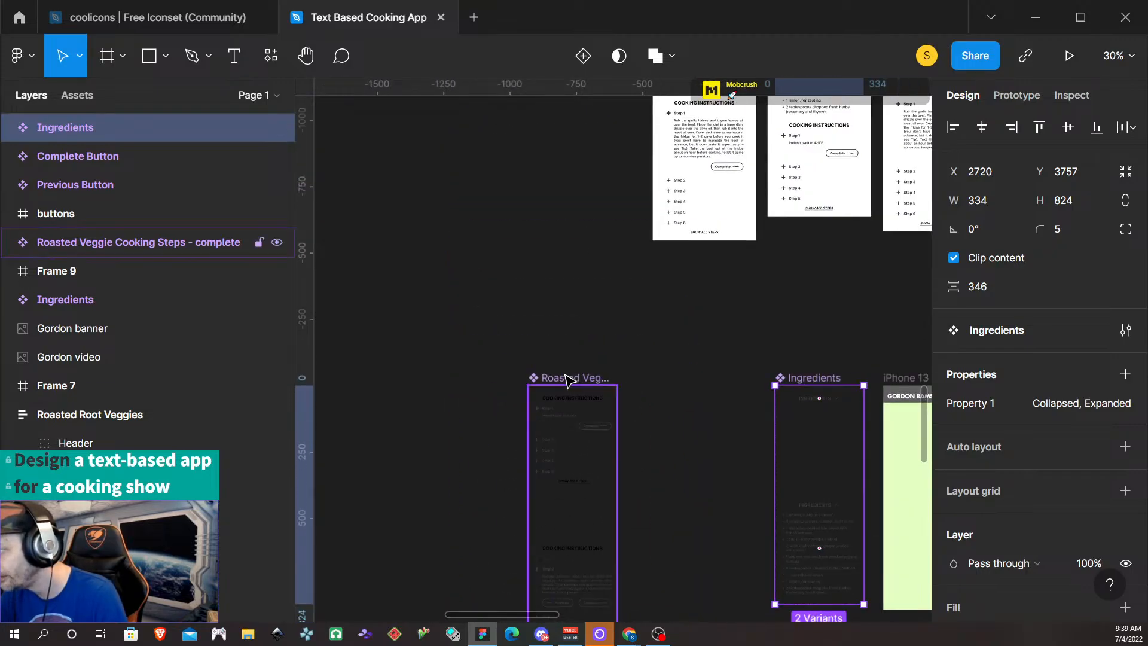
{"action": "left_click", "coordinate": [568, 380]}
{"action": "left_click_drag", "start_coordinate": [568, 380], "coordinate": [682, 381]}
Rename the duplicated cooking steps component set to "Hot wings steps"
{"action": "double_click", "coordinate": [682, 378]}
{"action": "type", "text": "H"}
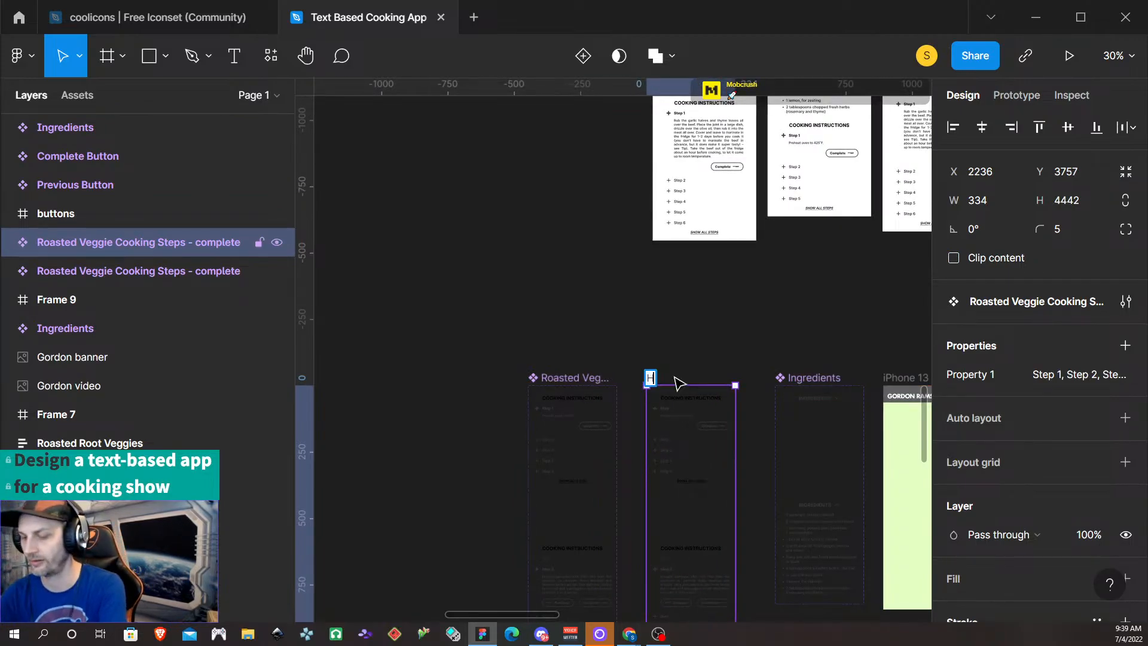
{"action": "type", "text": "ot wings"}
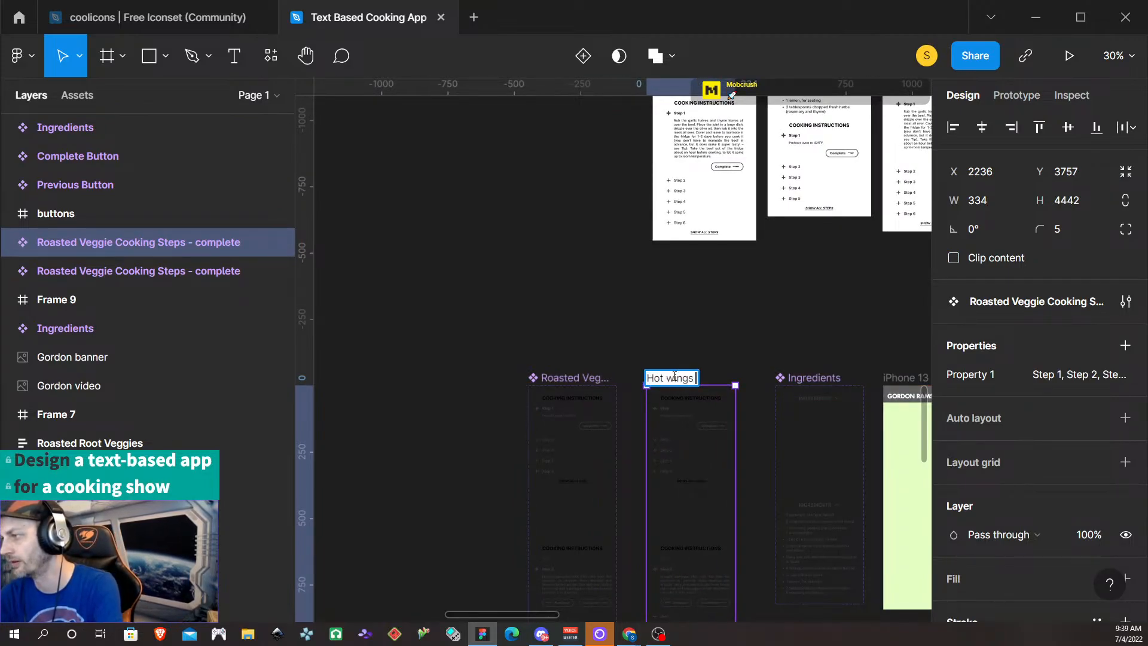
{"action": "type", "text": " steps"}
{"action": "key", "text": "Return"}
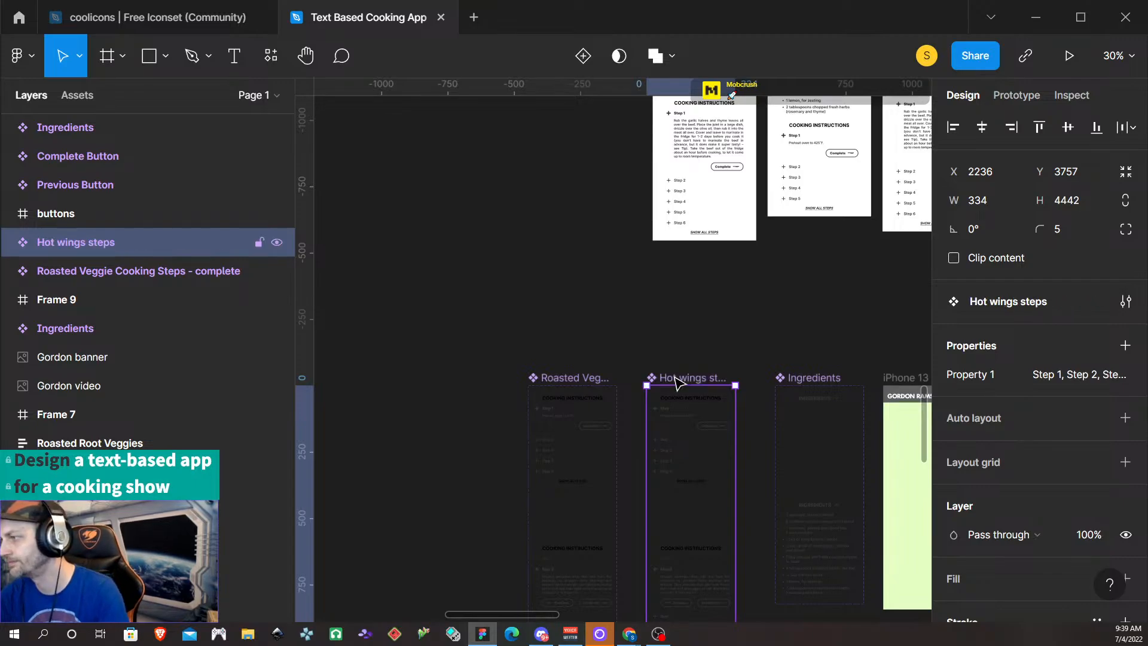
Replace the instruction in the Step 1 variant of Hot wings steps with "Preheat the oven to 375°F (190°C)", without extra blank lines
{"action": "scroll", "coordinate": [704, 461], "scroll_direction": "up", "scroll_amount": 5}
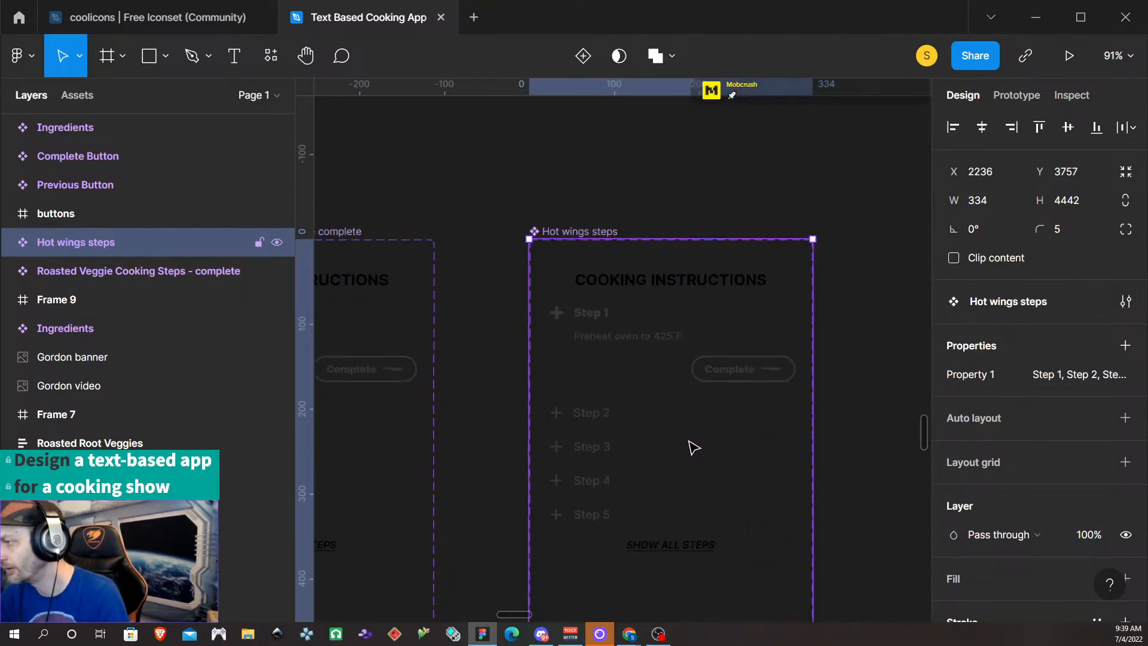
{"action": "scroll", "coordinate": [679, 443], "scroll_direction": "down", "scroll_amount": 2}
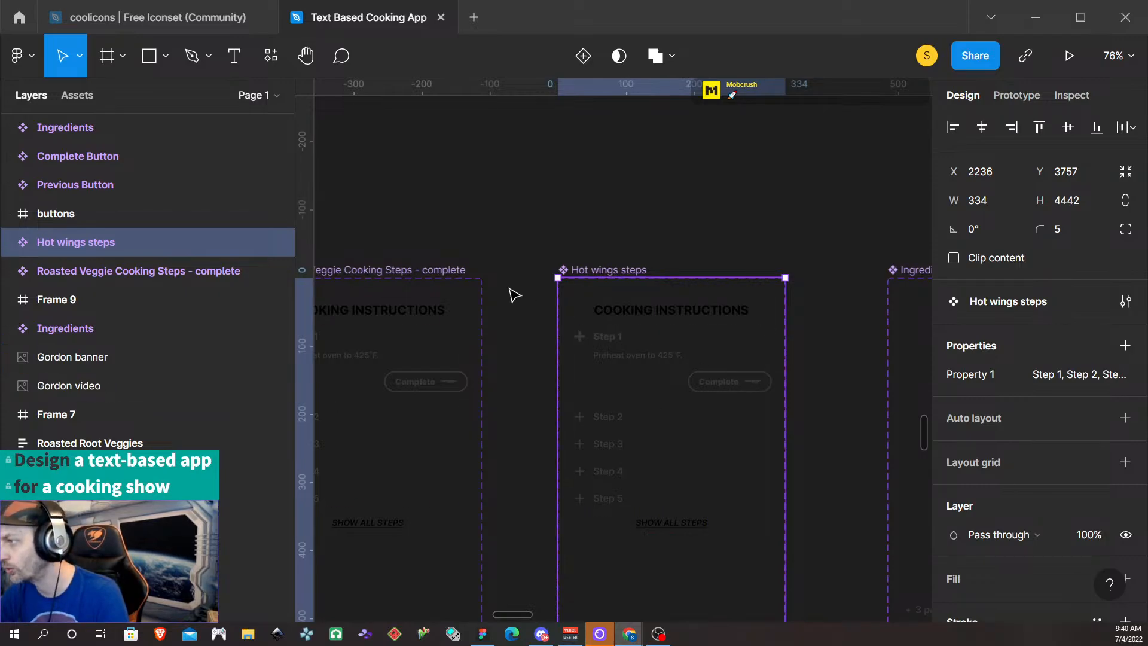
{"action": "left_click", "coordinate": [633, 363]}
{"action": "left_click", "coordinate": [632, 358]}
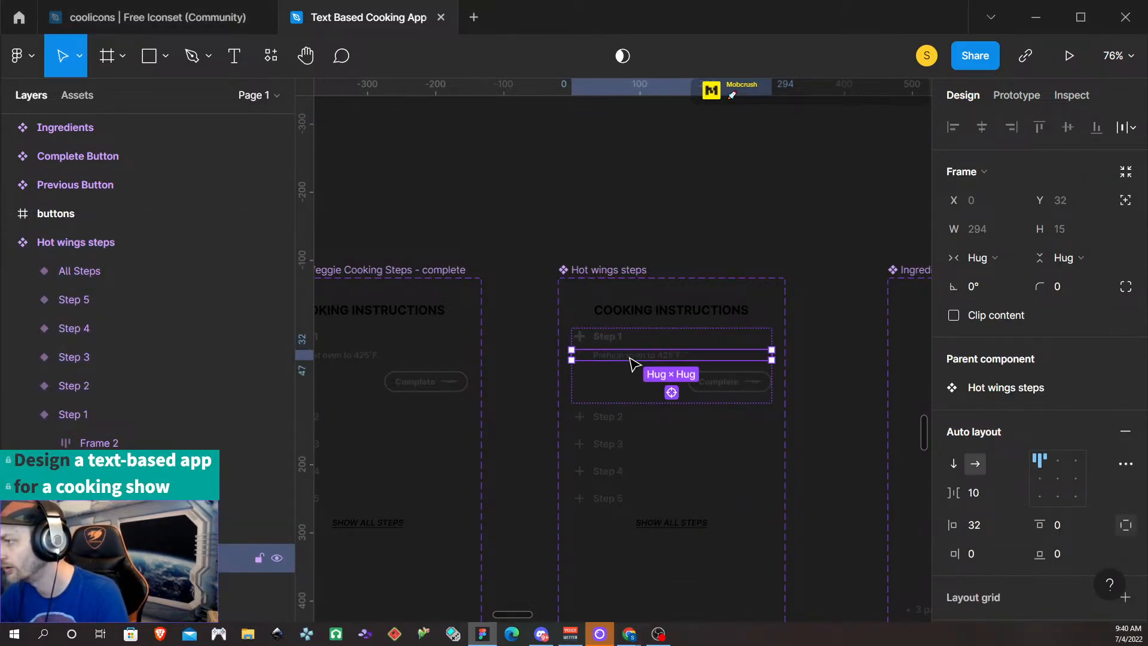
{"action": "left_click", "coordinate": [631, 358]}
{"action": "double_click", "coordinate": [631, 354]}
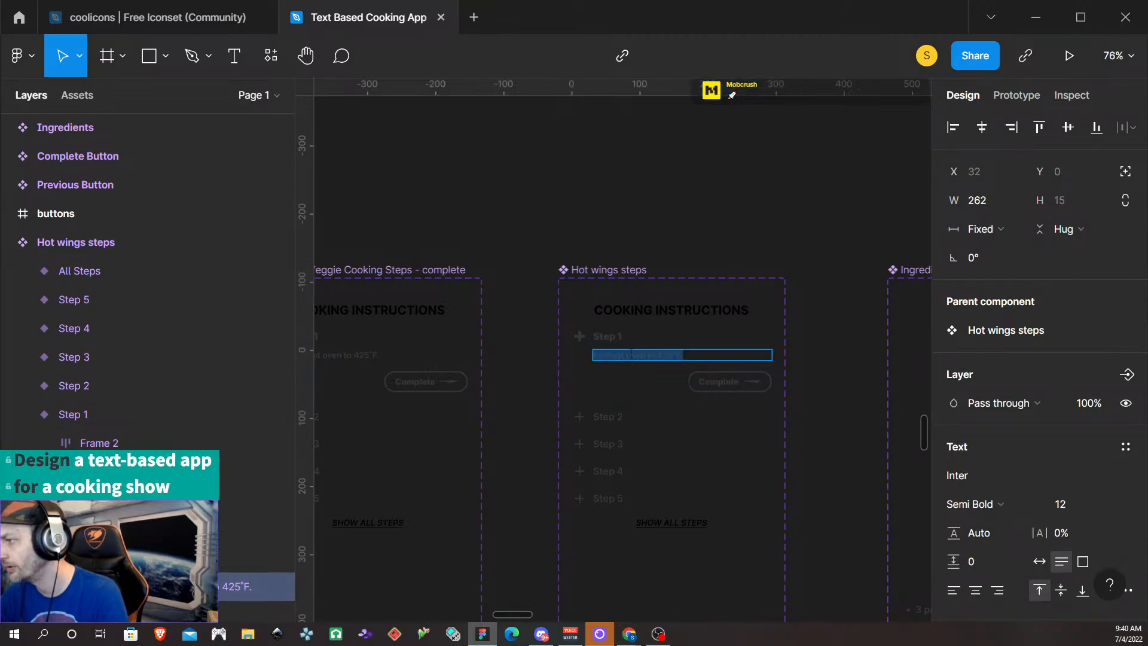
{"action": "type", "text": "Preheat the oven to 375°F (190°C)"}
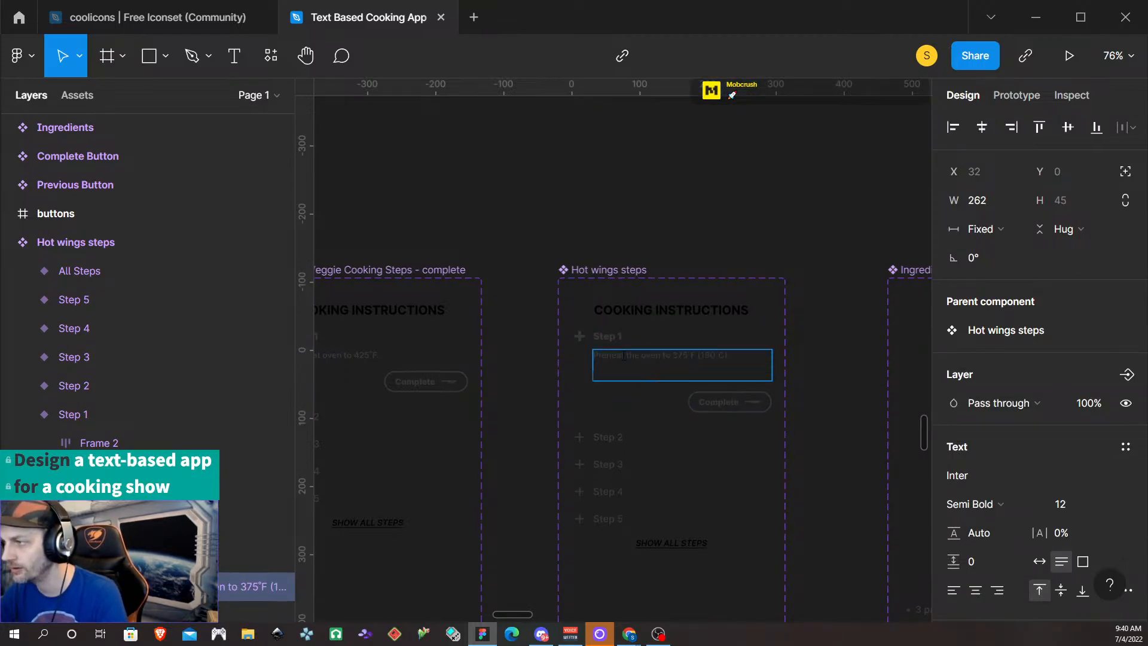
{"action": "key", "text": "BackSpace"}
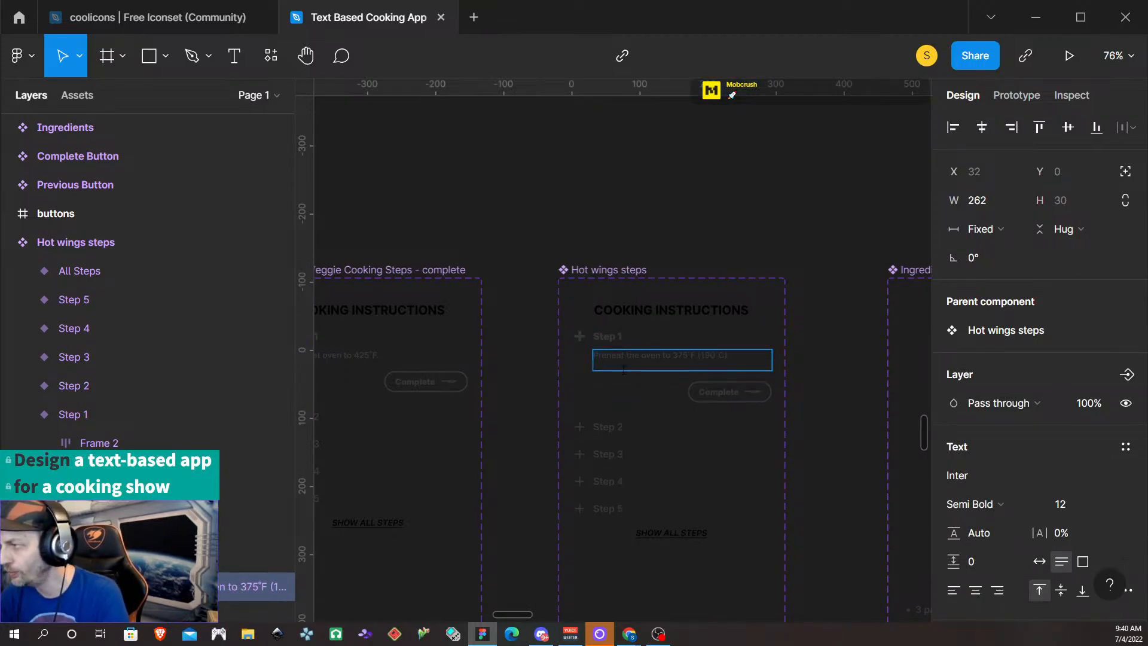
{"action": "key", "text": "BackSpace"}
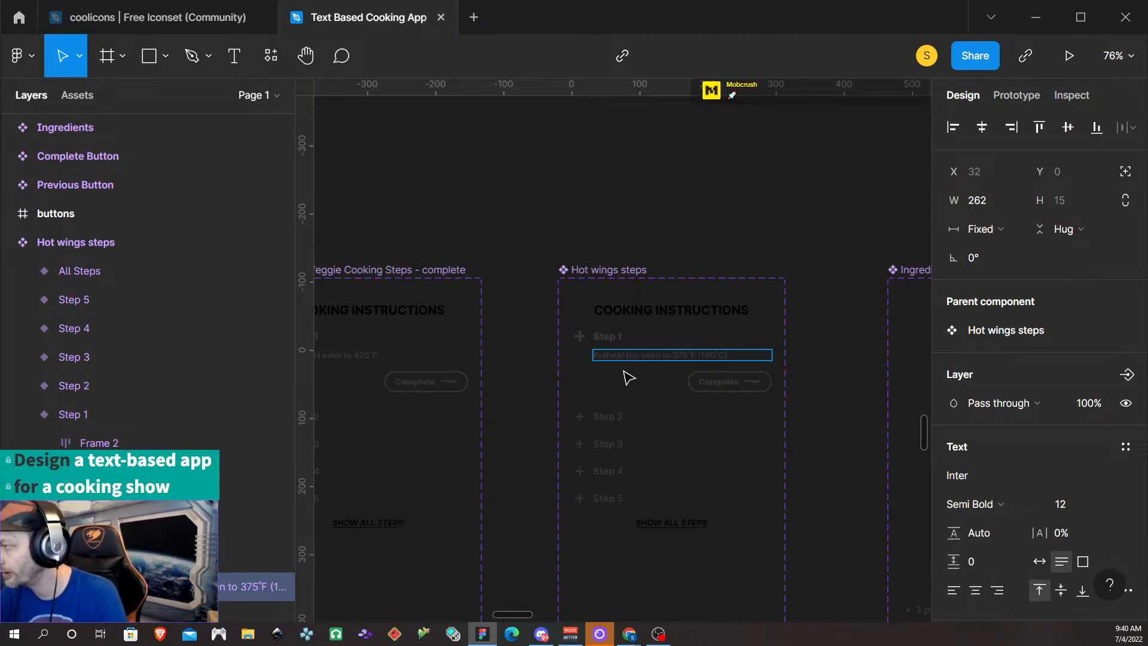
In the All Steps variant of Hot wings steps, change the Step 1 instruction to "Preheat the oven to 375°F (190°C)", without extra blank lines
{"action": "scroll", "coordinate": [685, 403], "scroll_direction": "down", "scroll_amount": 10}
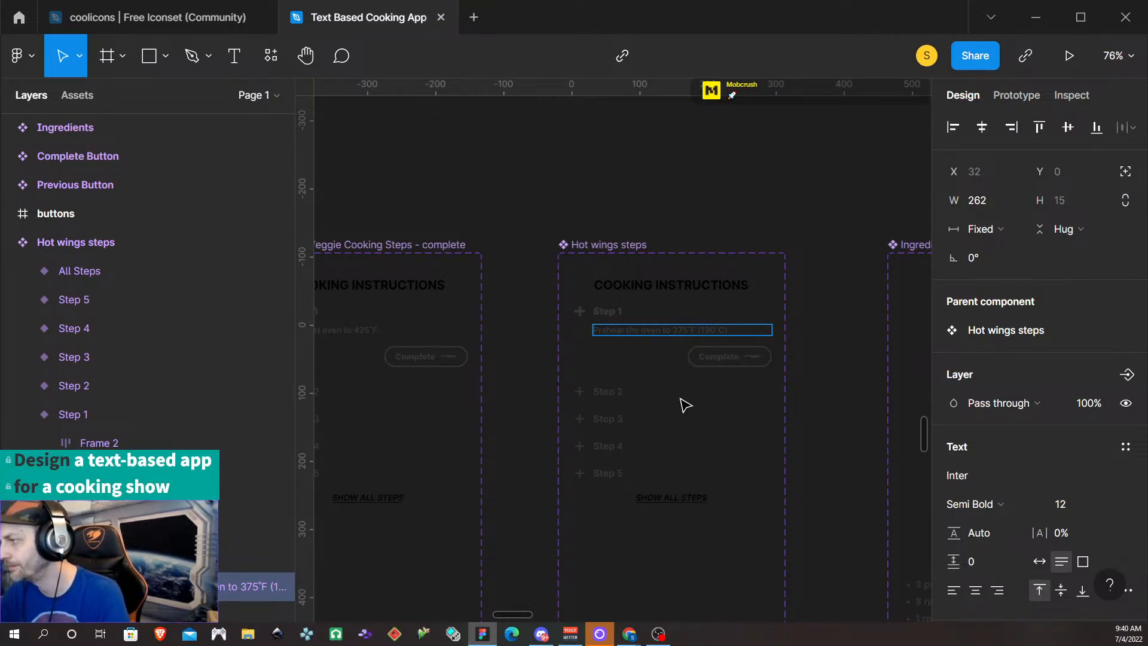
{"action": "scroll", "coordinate": [678, 412], "scroll_direction": "down", "scroll_amount": 20}
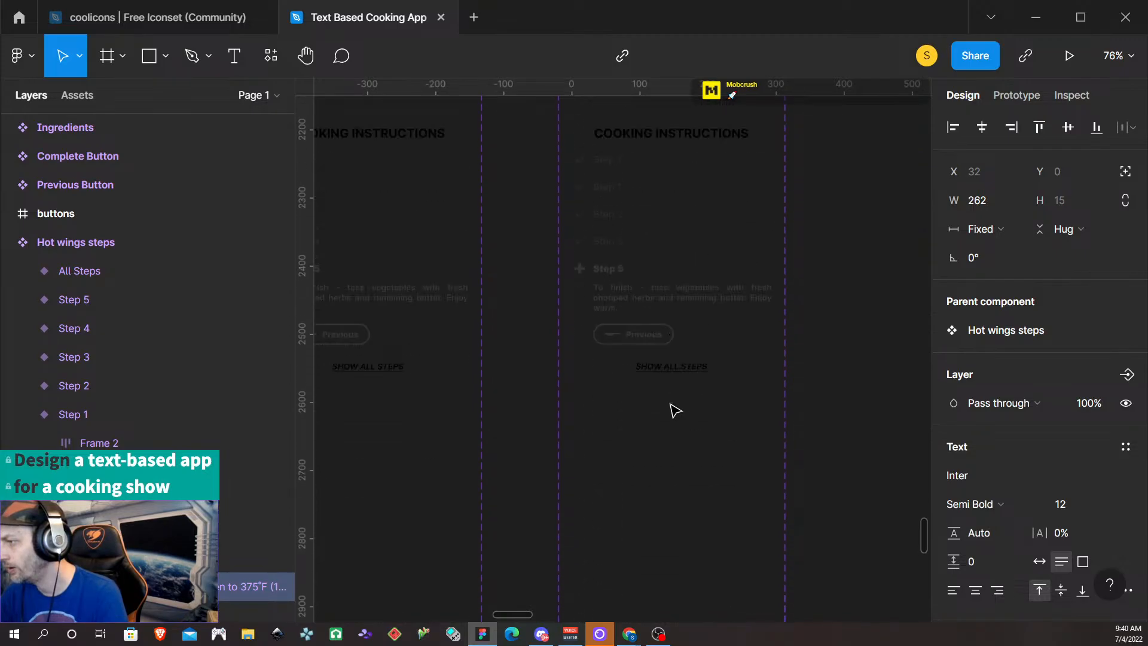
{"action": "scroll", "coordinate": [673, 410], "scroll_direction": "up", "scroll_amount": 20}
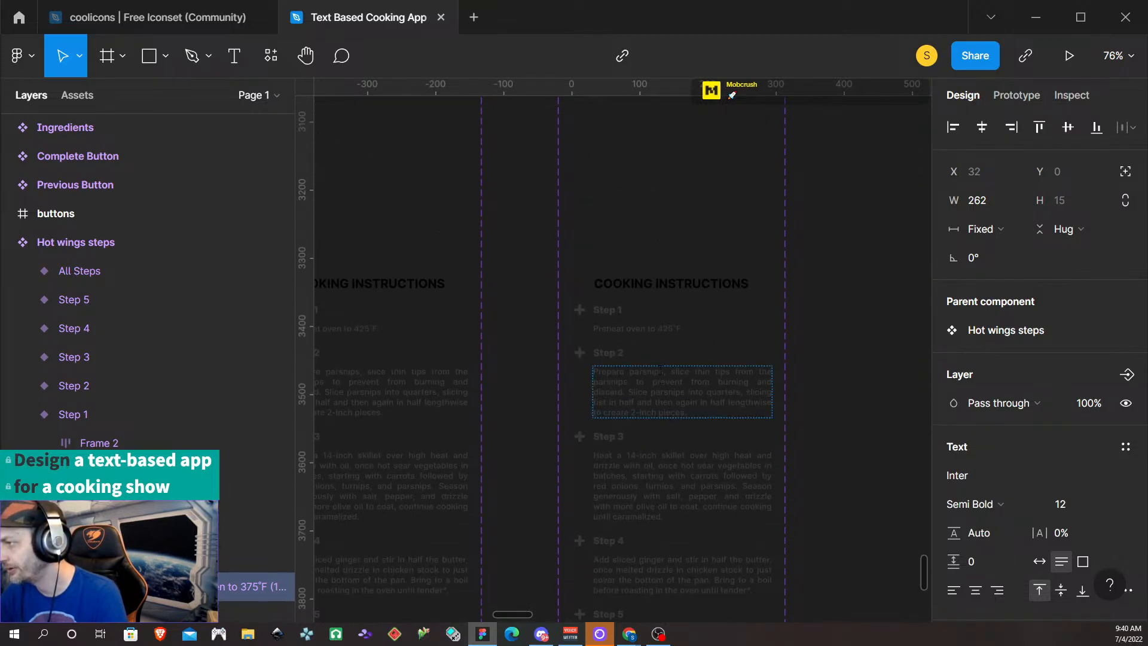
{"action": "double_click", "coordinate": [652, 329]}
{"action": "triple_click", "coordinate": [657, 330]}
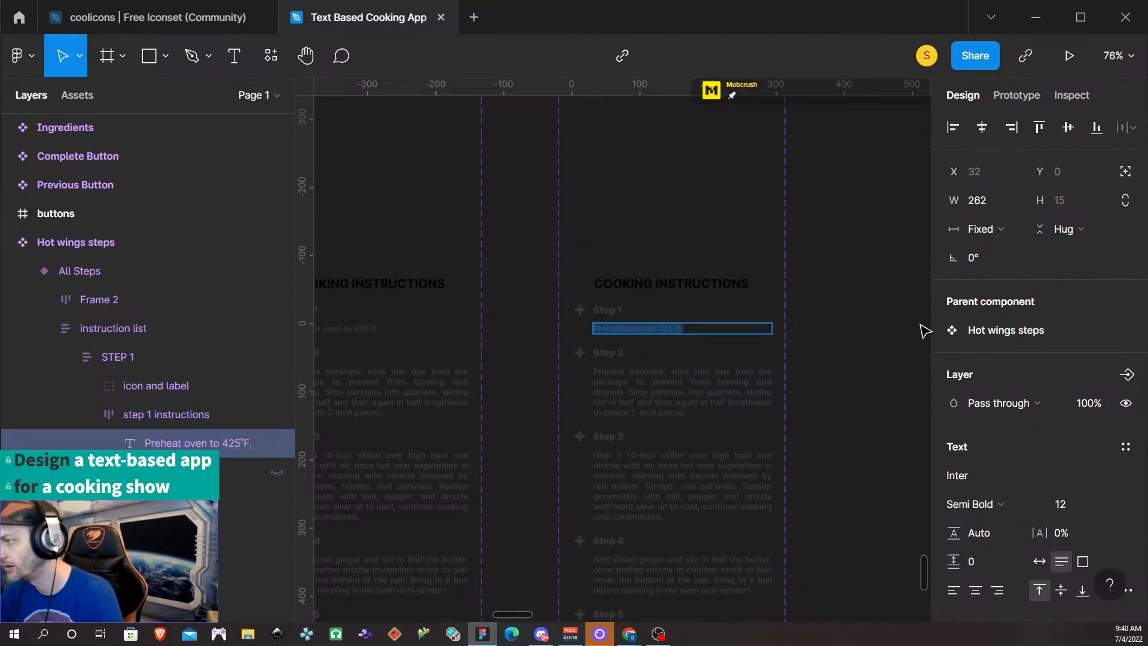
{"action": "type", "text": "Preheat the oven to 375°F (190°C)."}
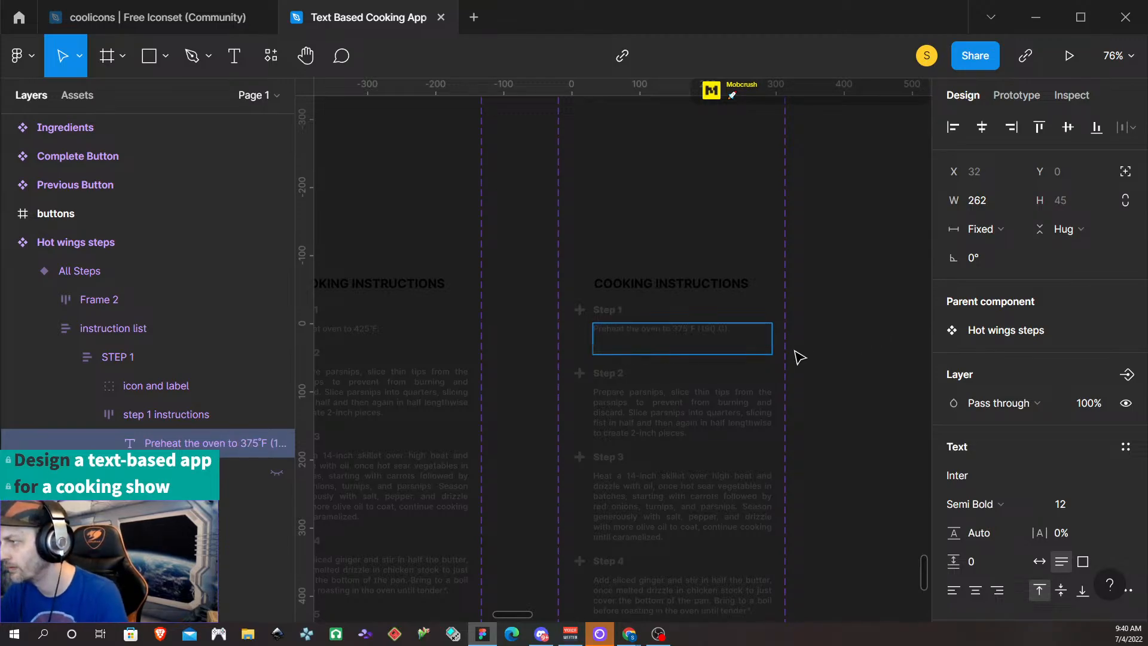
{"action": "key", "text": "BackSpace"}
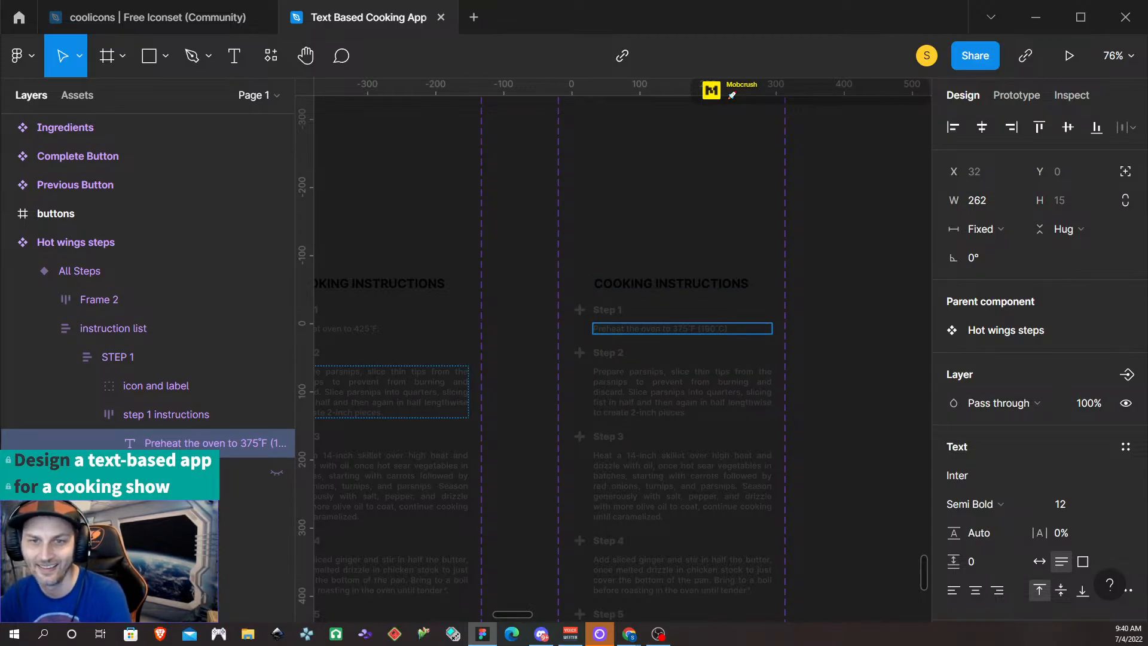
Replace the parsnip text under Step 2 in the All Steps variant with the wing-seasoning instruction from the source recipe
{"action": "key", "text": "alt+Tab"}
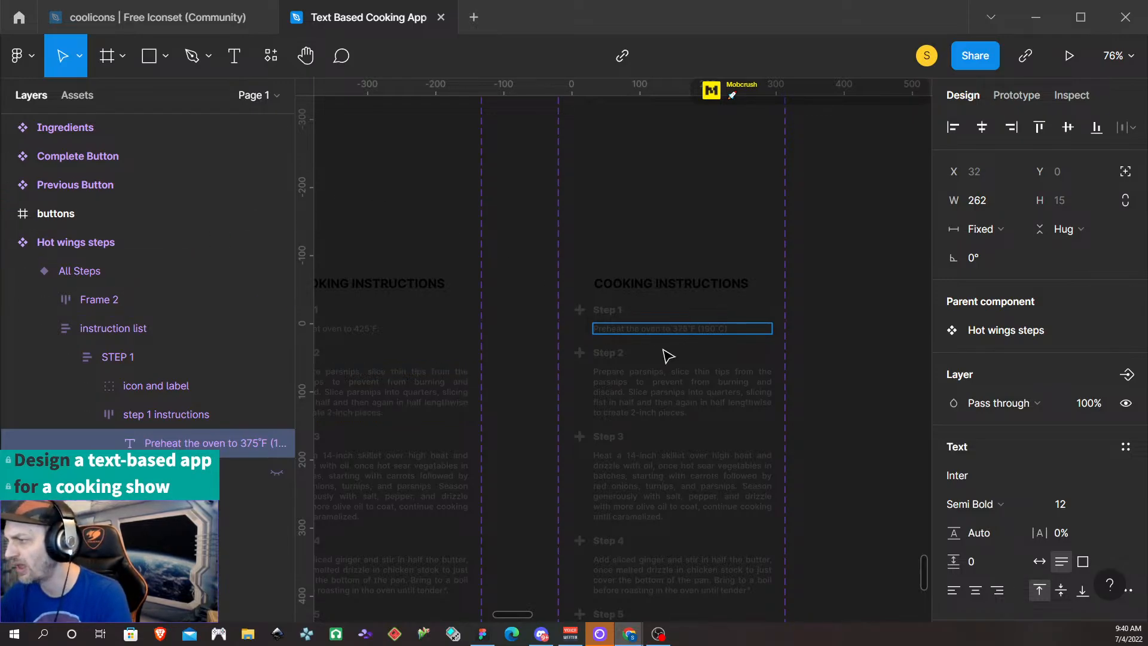
{"action": "double_click", "coordinate": [664, 388]}
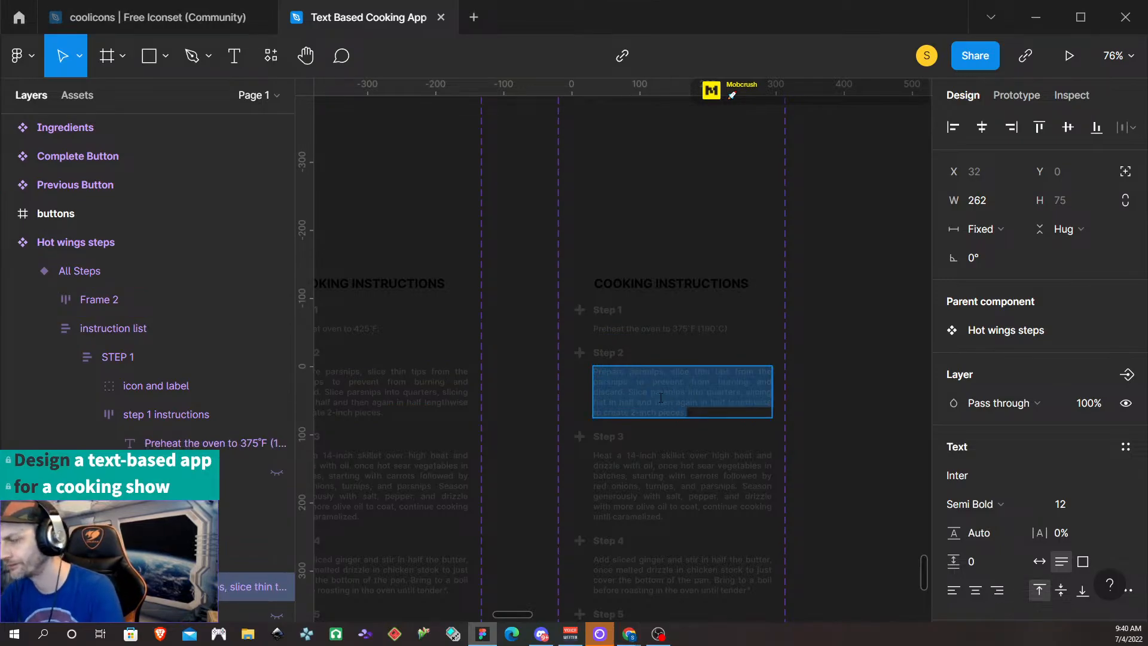
{"action": "key", "text": "ctrl+v"}
In the Step 2 variant, replace the parsnip text with the wing-seasoning instruction beginning "Pat chicken wings dry and add to a large bowl."
{"action": "scroll", "coordinate": [666, 413], "scroll_direction": "up", "scroll_amount": 15}
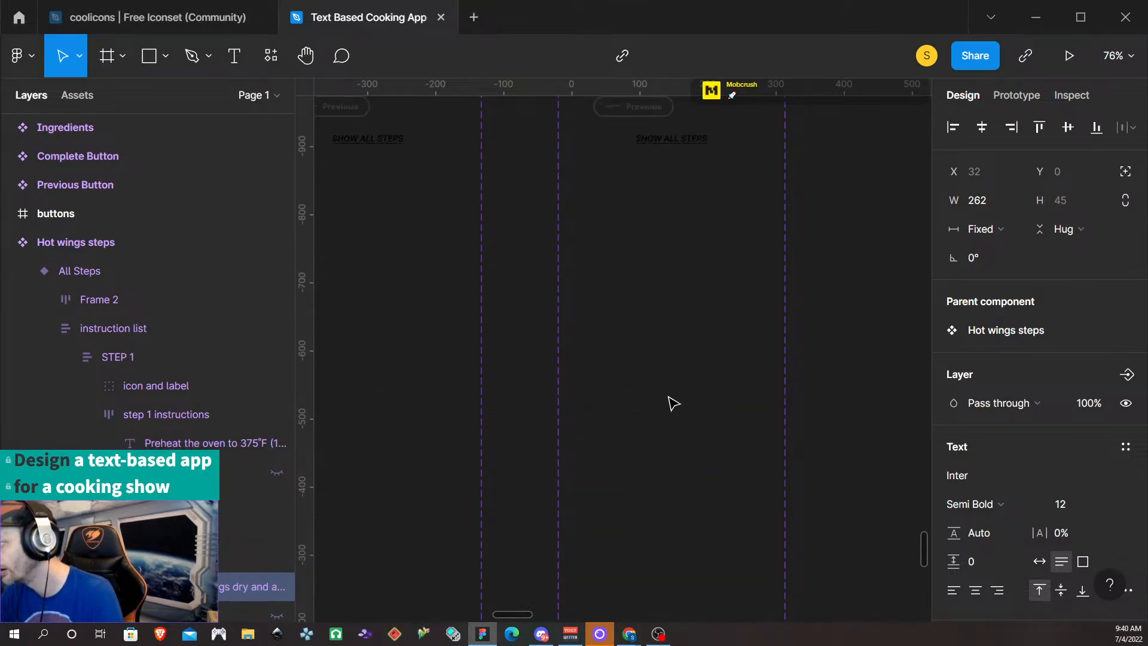
{"action": "scroll", "coordinate": [670, 389], "scroll_direction": "up", "scroll_amount": 15}
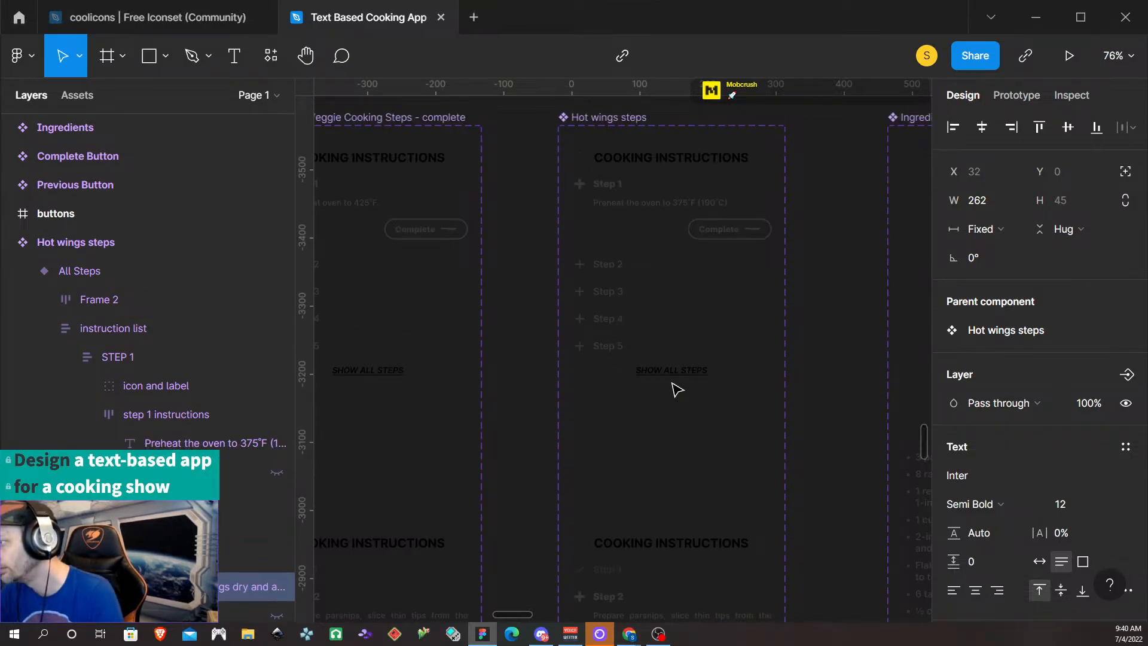
{"action": "scroll", "coordinate": [673, 392], "scroll_direction": "down", "scroll_amount": 20}
{"action": "left_click", "coordinate": [628, 247]}
{"action": "double_click", "coordinate": [631, 241]}
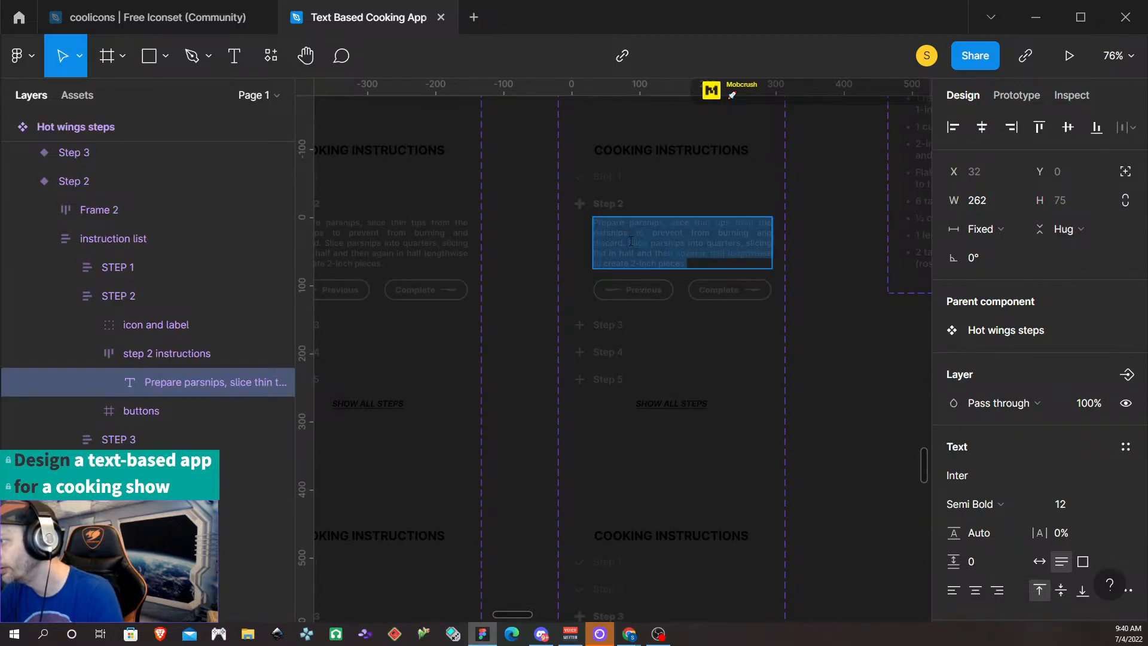
{"action": "type", "text": "Pat chicken wings dry and add to a large bowl. Season the wings with garlic powder, smoked paprika and salt toss to combine."}
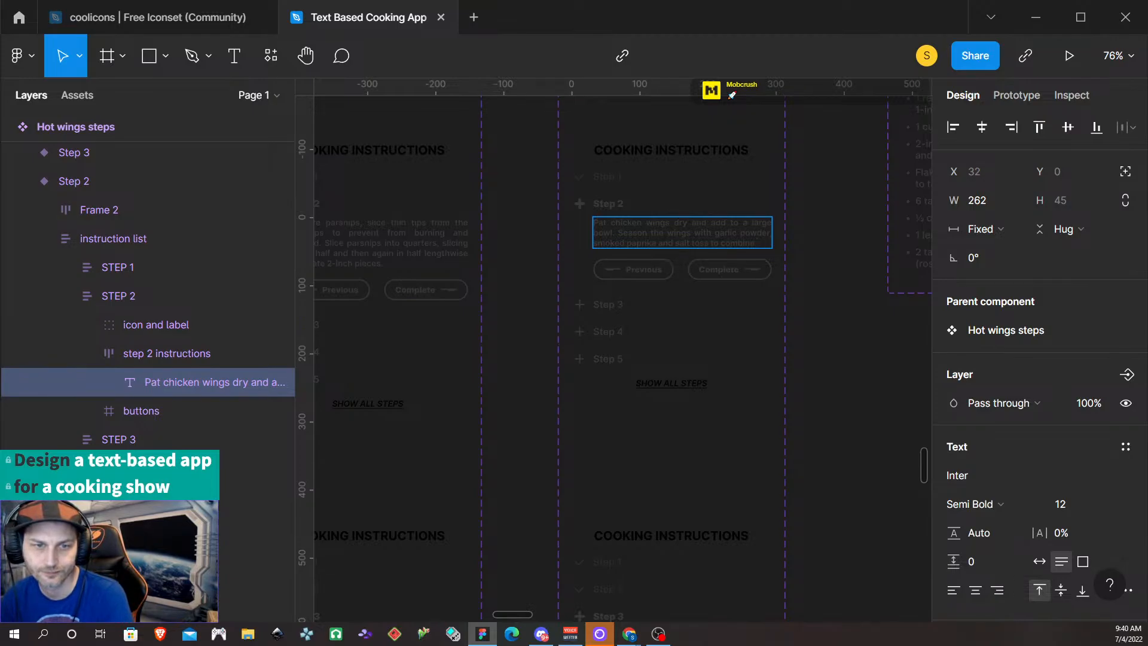
In the Step 3 variant of Hot wings steps, replace the skillet text with the recipe instruction beginning "Place a large oven-proof saute pan over medium-high heat"
{"action": "key", "text": "alt+Tab"}
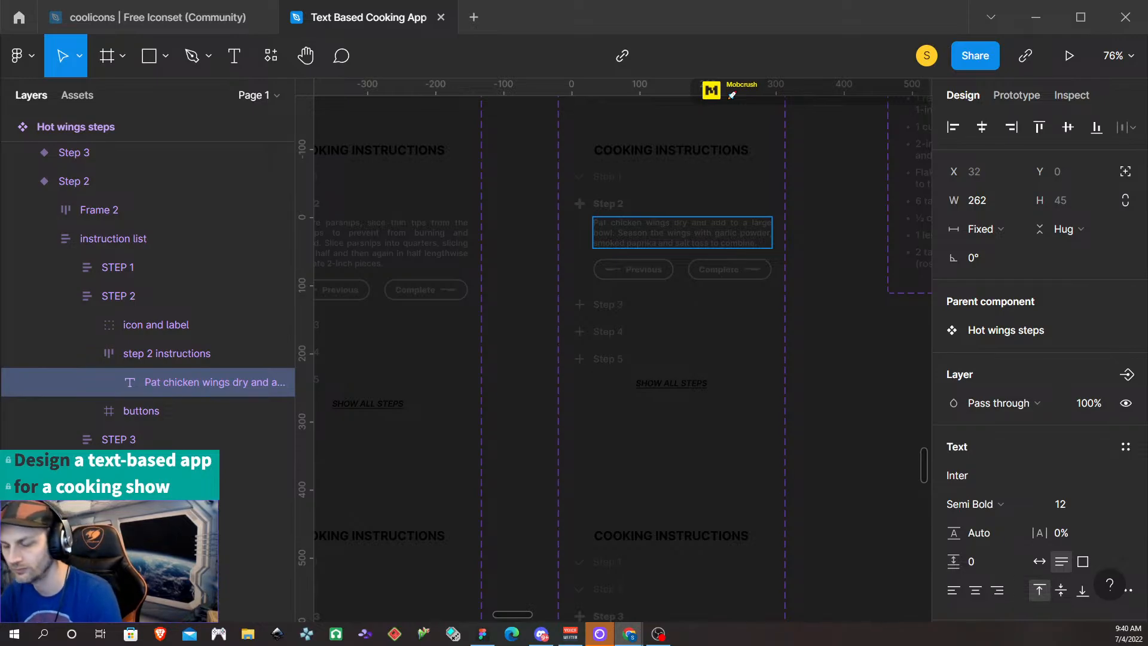
{"action": "scroll", "coordinate": [688, 346], "scroll_direction": "down", "scroll_amount": 5}
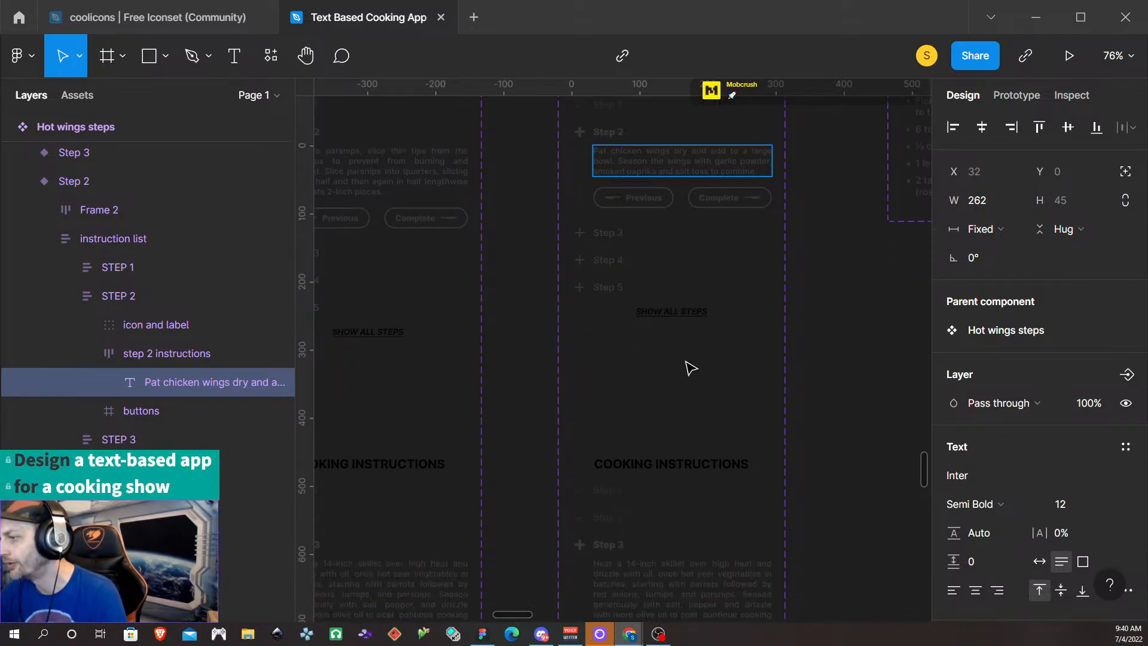
{"action": "double_click", "coordinate": [645, 440]}
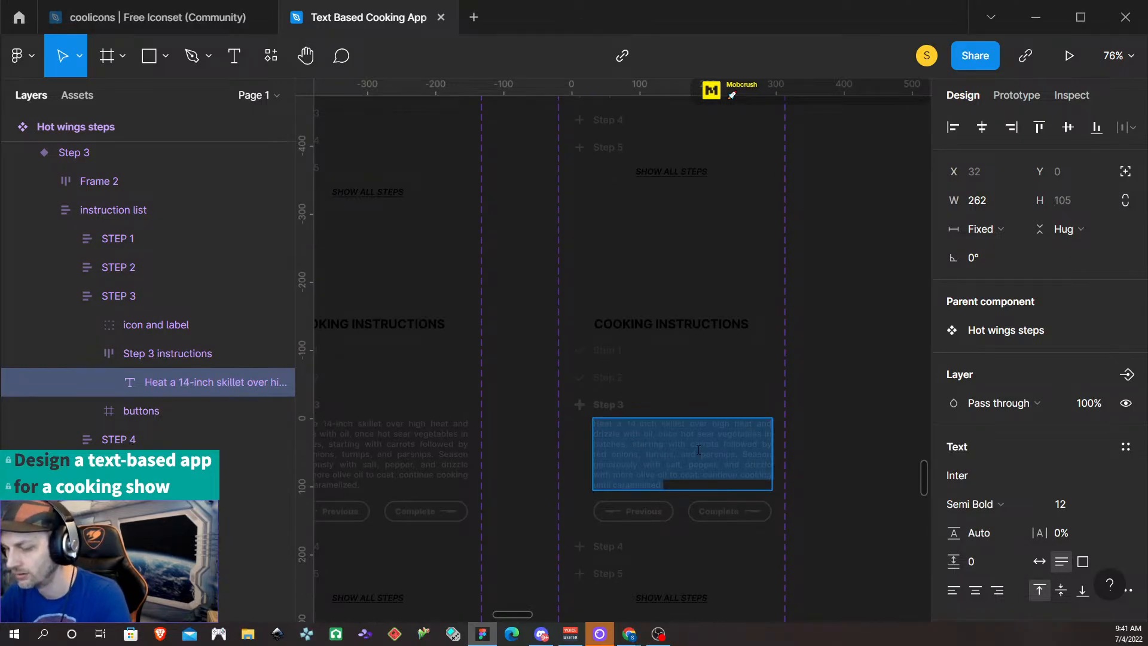
{"action": "type", "text": "Place a large oven-proof saute pan over medium-high heat and pour in the oil, letting it heat for a moment. Add the seasoned wings and butter to the pan and let crisp for a moment before turning the wings to crisp on the other side. Add black pepper and toss to coat evenly. Once most of the edges are crispy, and the butter is frothing, place the pan in the oven and bake for about 15 minutes, until golden, crispy and cooked through to 165°F (74°C)."}
In the All Steps variant of Hot wings steps, replace the Step 3 skillet text with the same oven-proof saute pan instruction
{"action": "scroll", "coordinate": [688, 463], "scroll_direction": "down", "scroll_amount": 15}
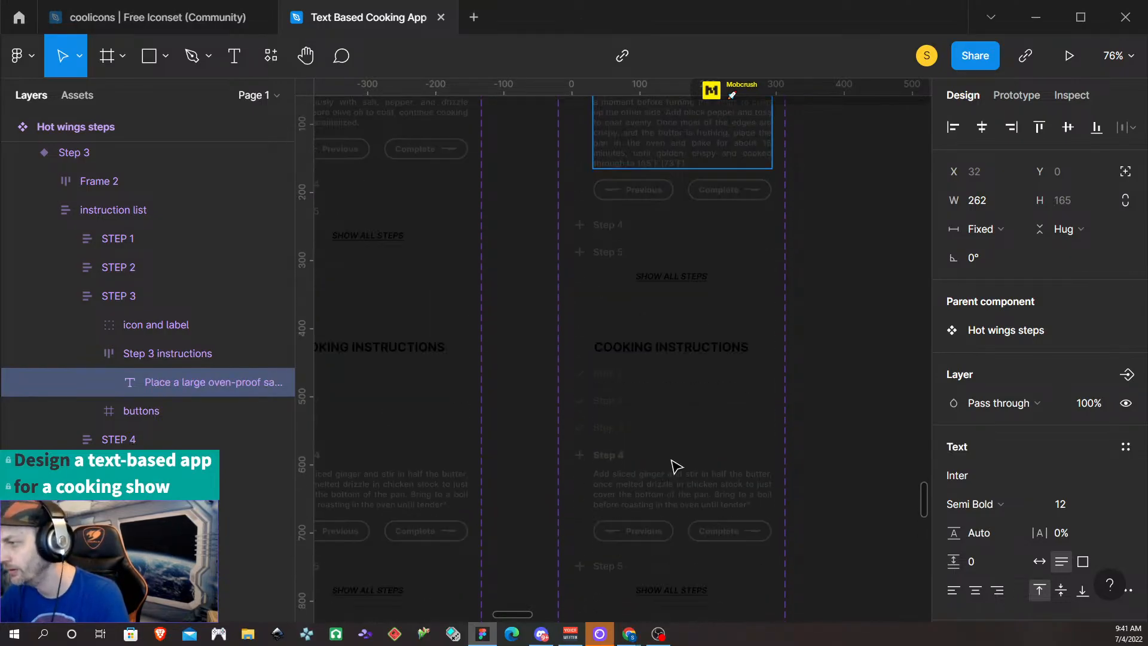
{"action": "scroll", "coordinate": [675, 467], "scroll_direction": "down", "scroll_amount": 15}
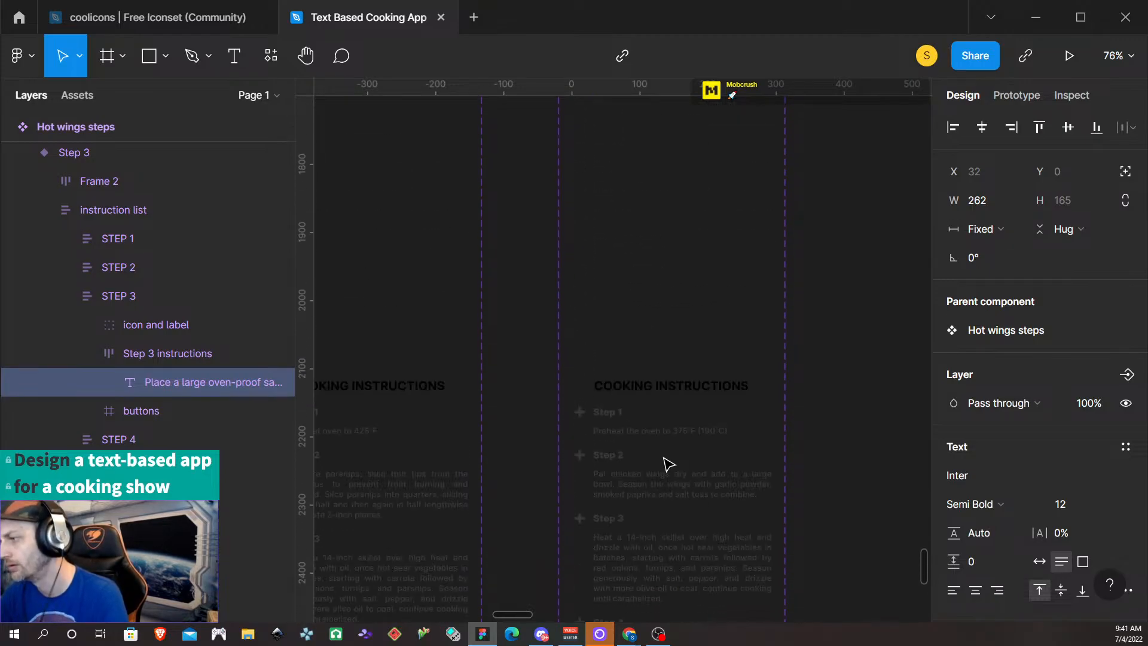
{"action": "double_click", "coordinate": [661, 447]}
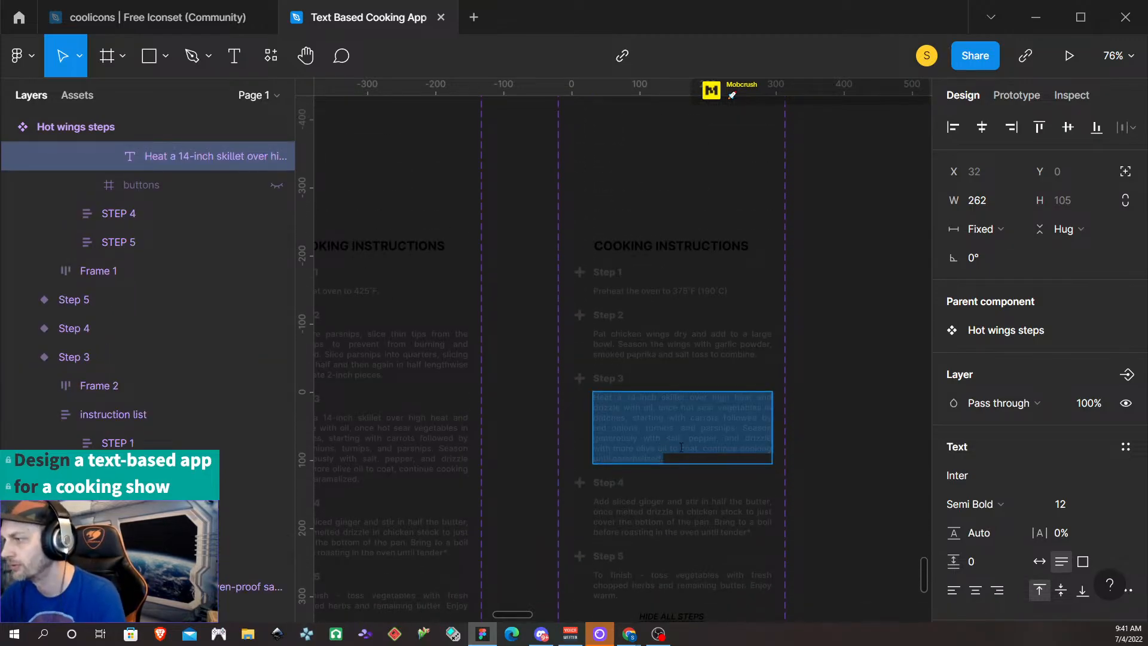
{"action": "type", "text": "Place a large oven-proof saute pan over medium-high heat and pour in the oil, letting it heat for a moment. Add the seasoned wings and butter to the pan and let crisp for a moment before turning the wings to crisp up the other side. Add black pepper and toss to coat evenly. Once most of the edges are crispy, and the butter is frothing, place the pan in the oven and bake for about 15 minutes, until golden, crispy and cooked through to 165°F (73°C)."}
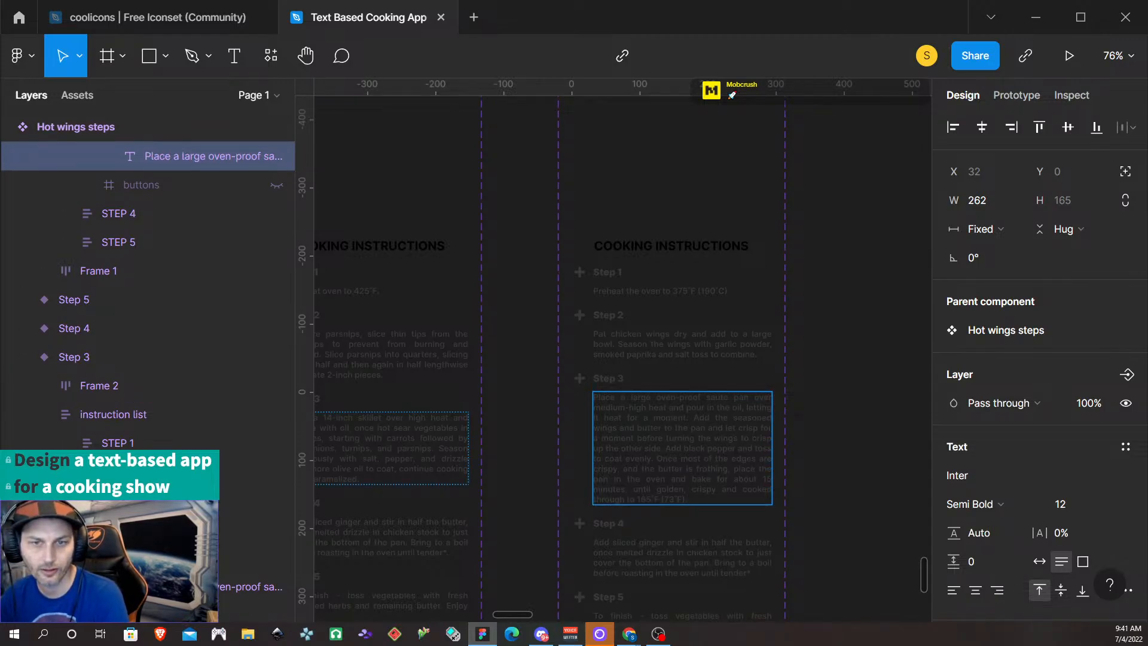
Replace the ginger text under Step 4 in the All Steps variant with the source recipe instruction beginning "Add wings to a large bowl"
{"action": "key", "text": "alt+Tab"}
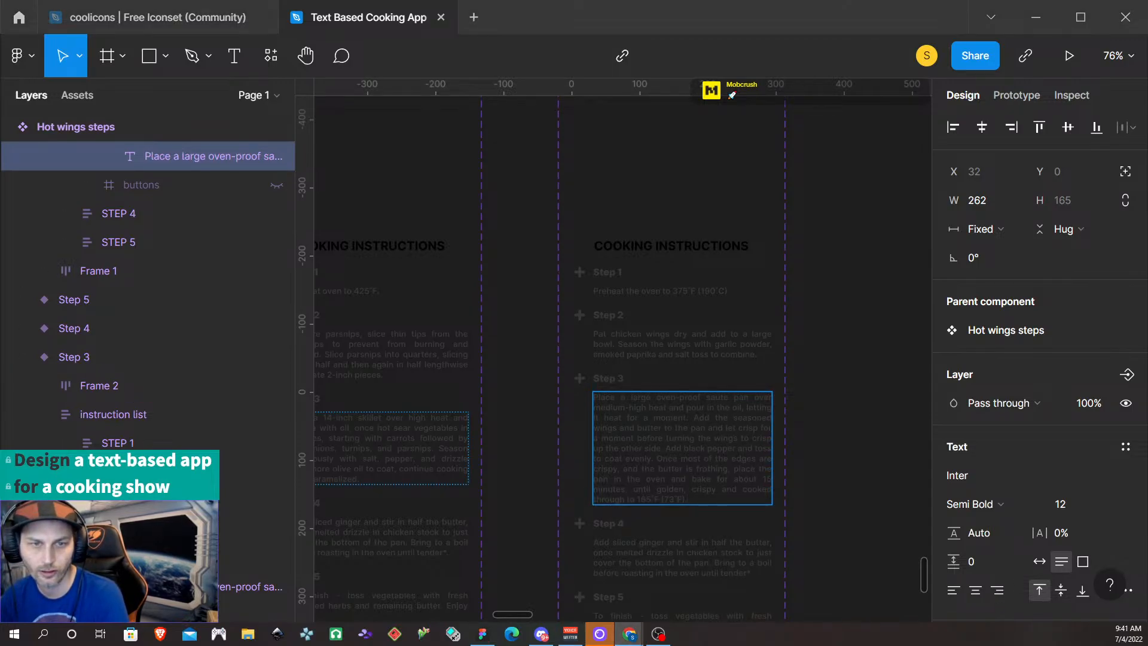
{"action": "scroll", "coordinate": [725, 487], "scroll_direction": "down", "scroll_amount": 3}
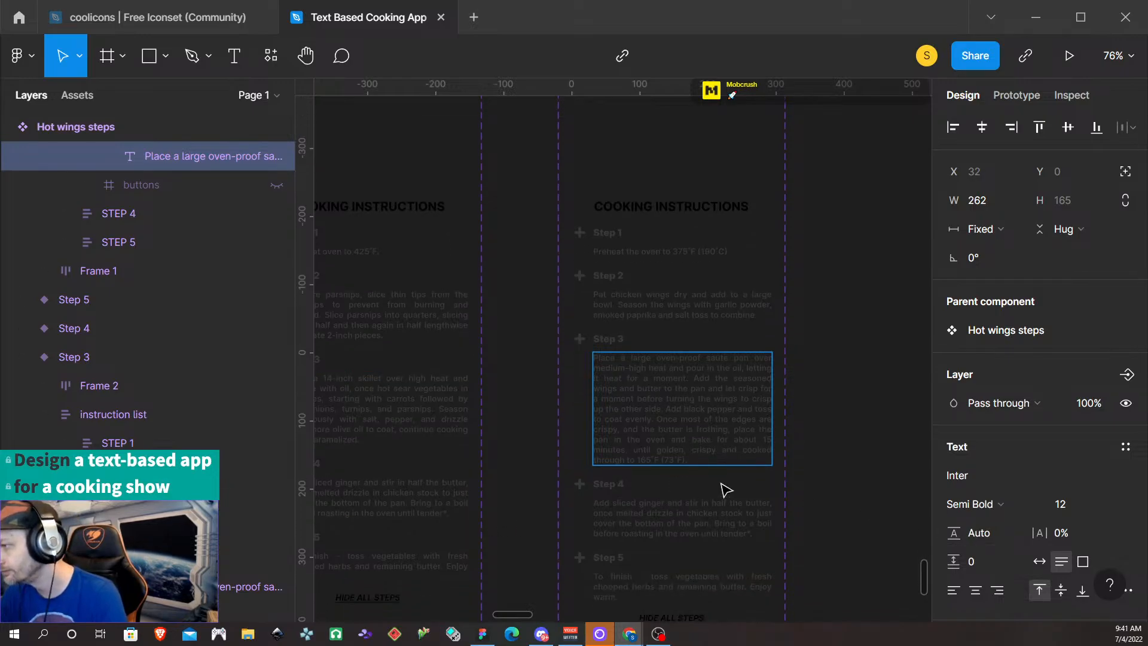
{"action": "scroll", "coordinate": [686, 522], "scroll_direction": "down", "scroll_amount": 1}
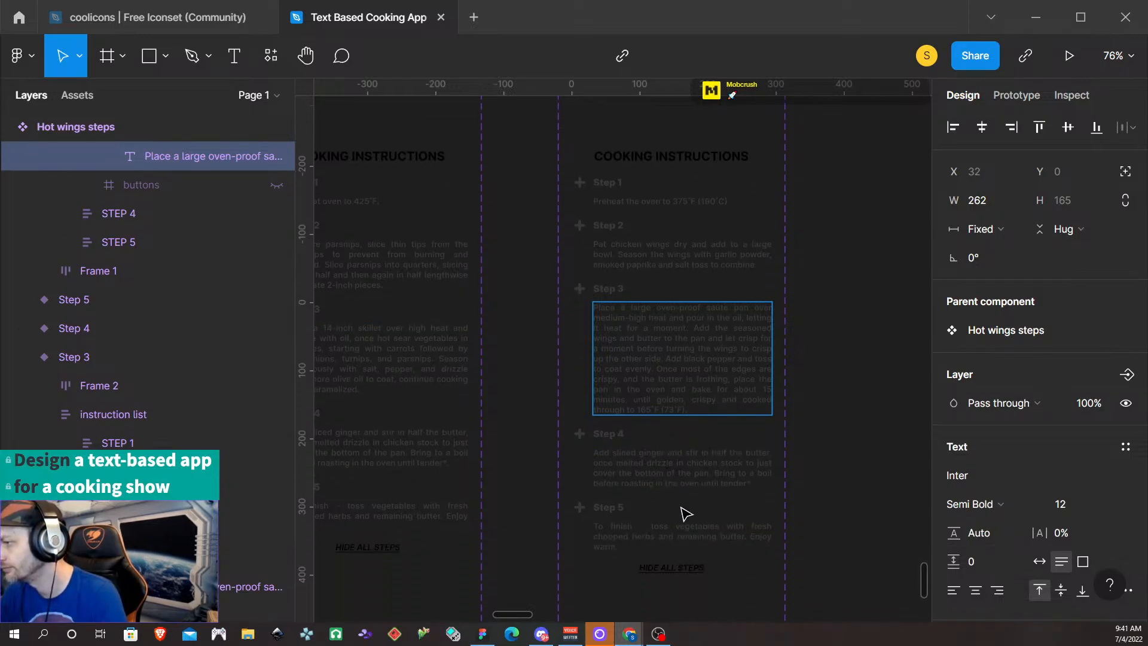
{"action": "double_click", "coordinate": [674, 460]}
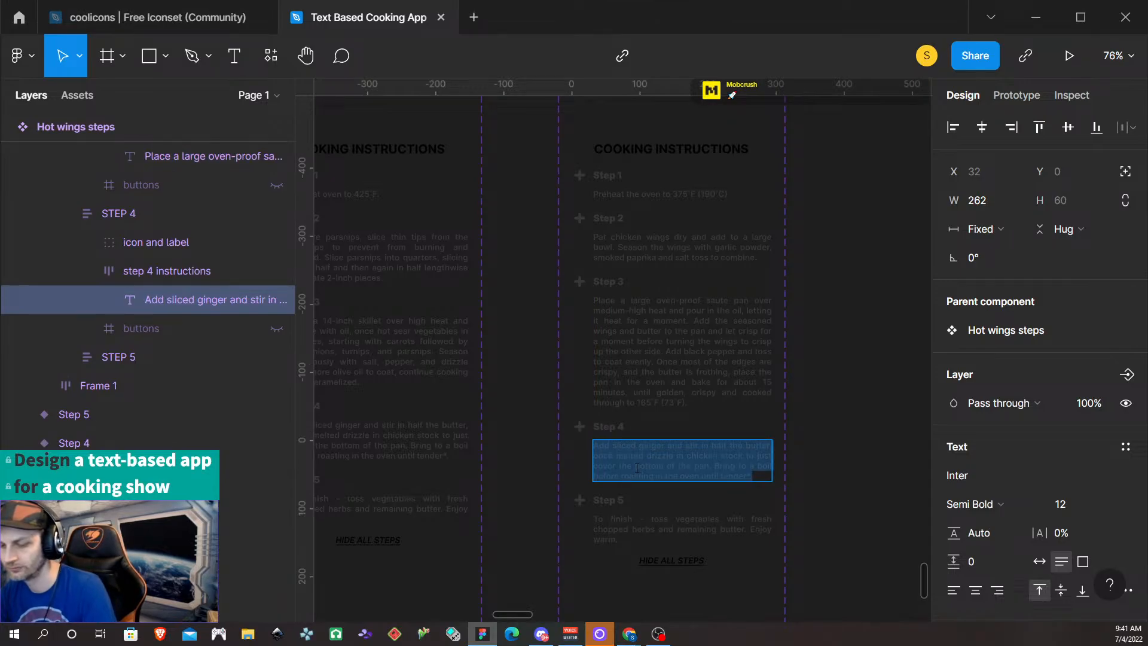
{"action": "type", "text": "Add wings to a large bowl, spoon on a few tablespoons of leftover pan sauce, a few splashes of hot sauce, a few knobs of butter, and toss, letting everything melt and form a glaze. Transfer to a clean dish to serve."}
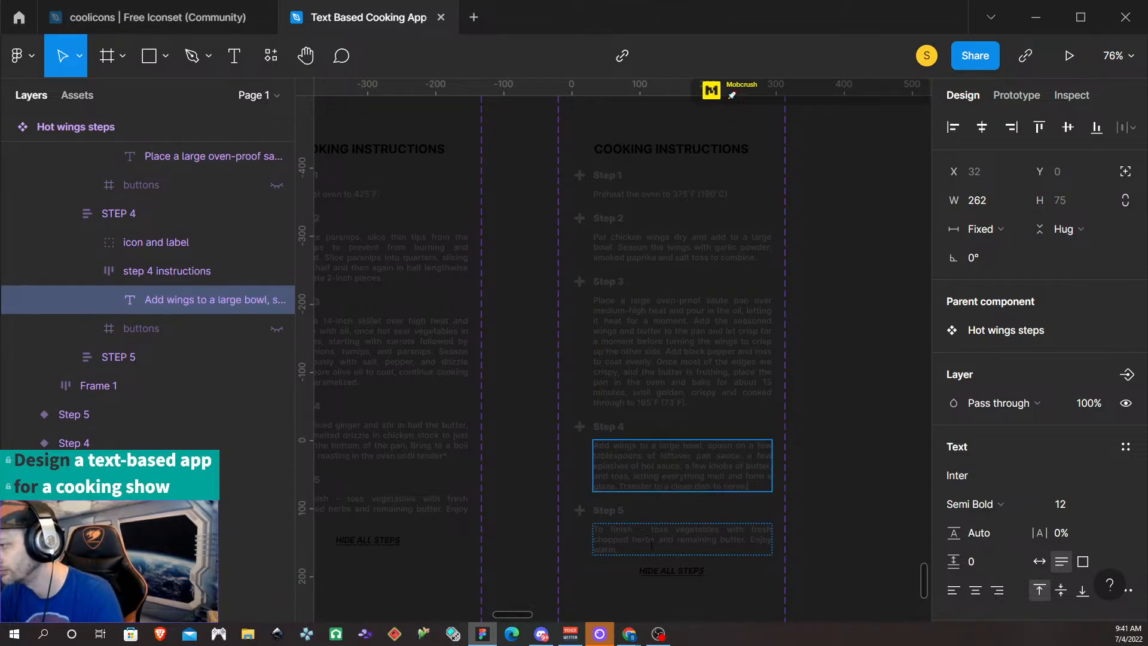
{"action": "key", "text": "Escape"}
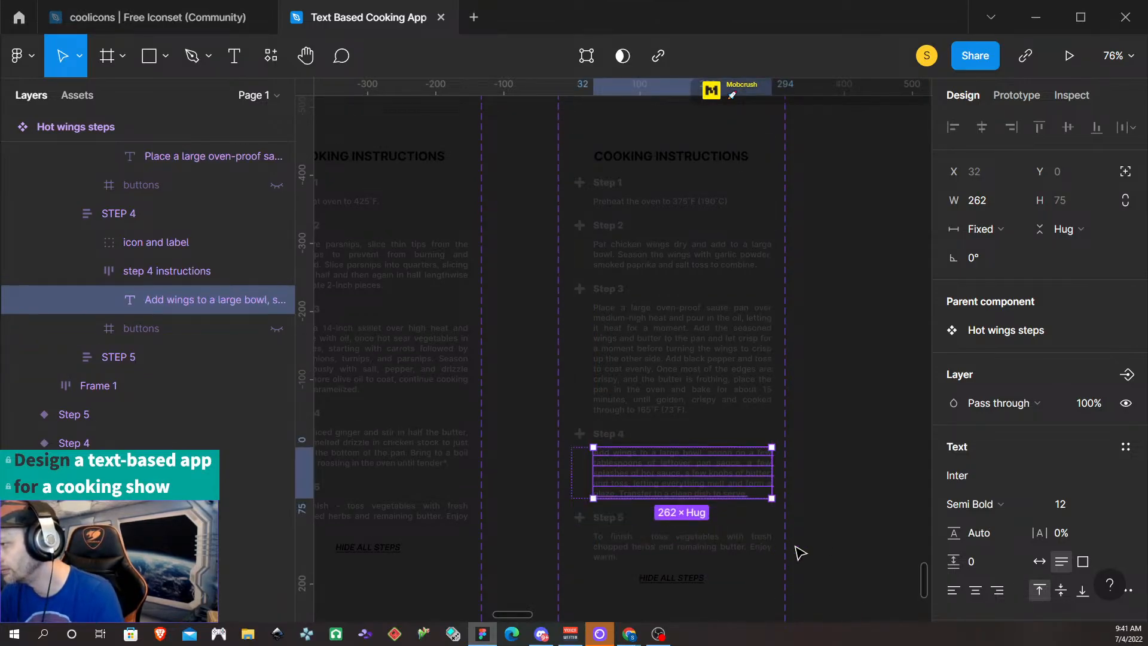
Delete STEP 5 from the All Steps variant and delete the whole Step 5 variant of Hot wings steps
{"action": "scroll", "coordinate": [800, 552], "scroll_direction": "down", "scroll_amount": 1}
{"action": "left_click", "coordinate": [647, 512]}
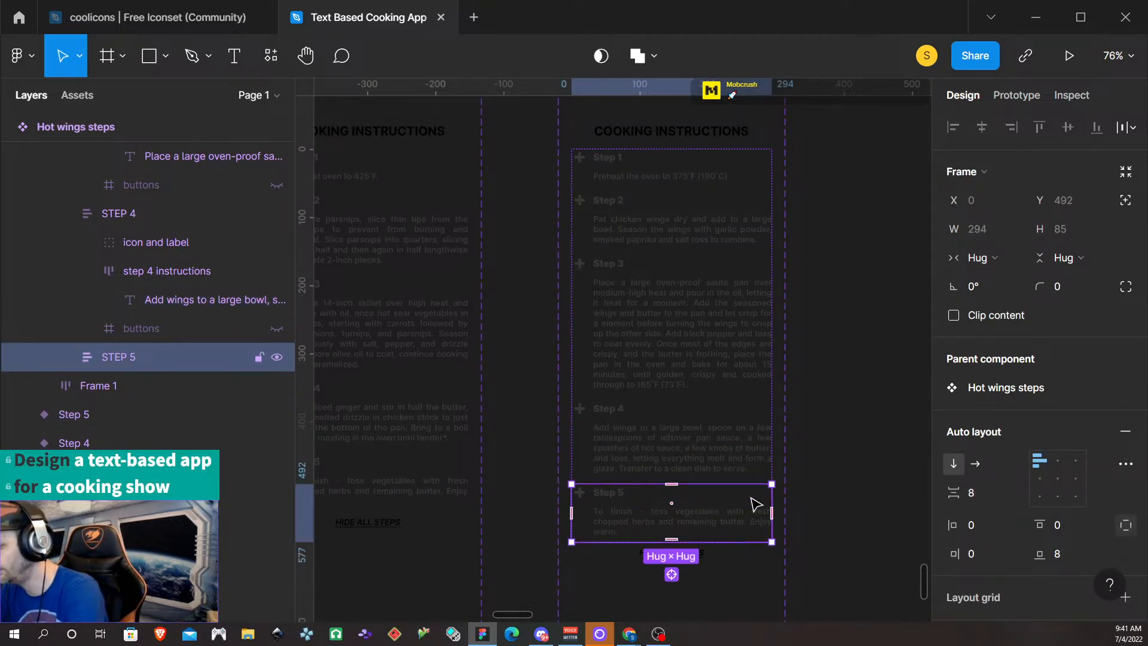
{"action": "key", "text": "Delete"}
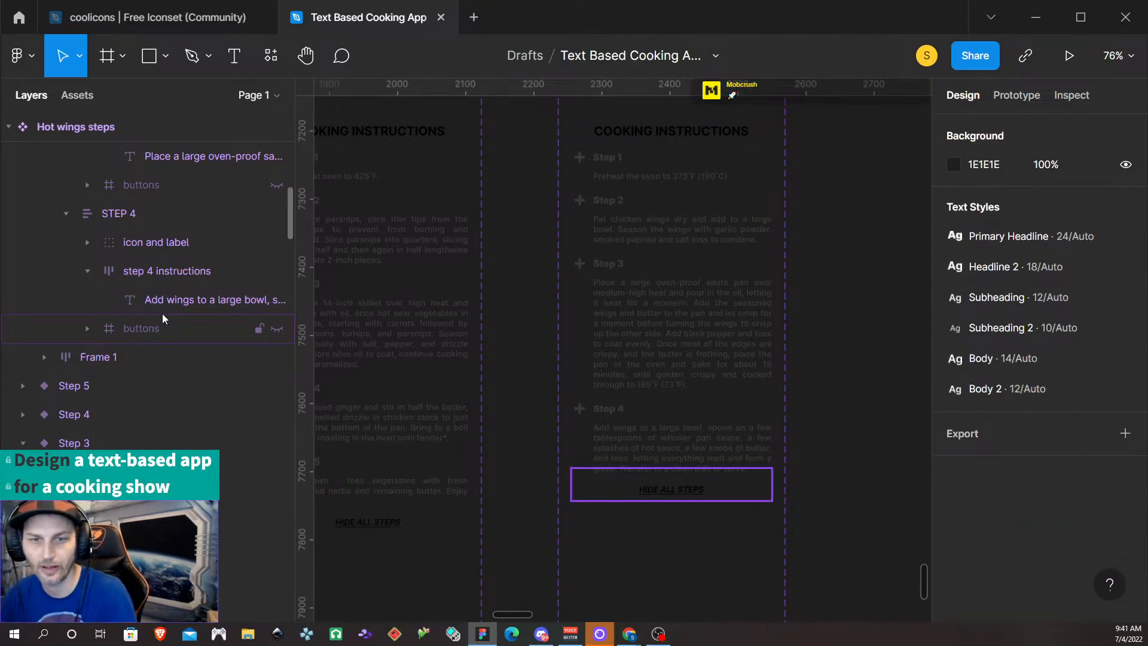
{"action": "scroll", "coordinate": [712, 407], "scroll_direction": "up", "scroll_amount": 15}
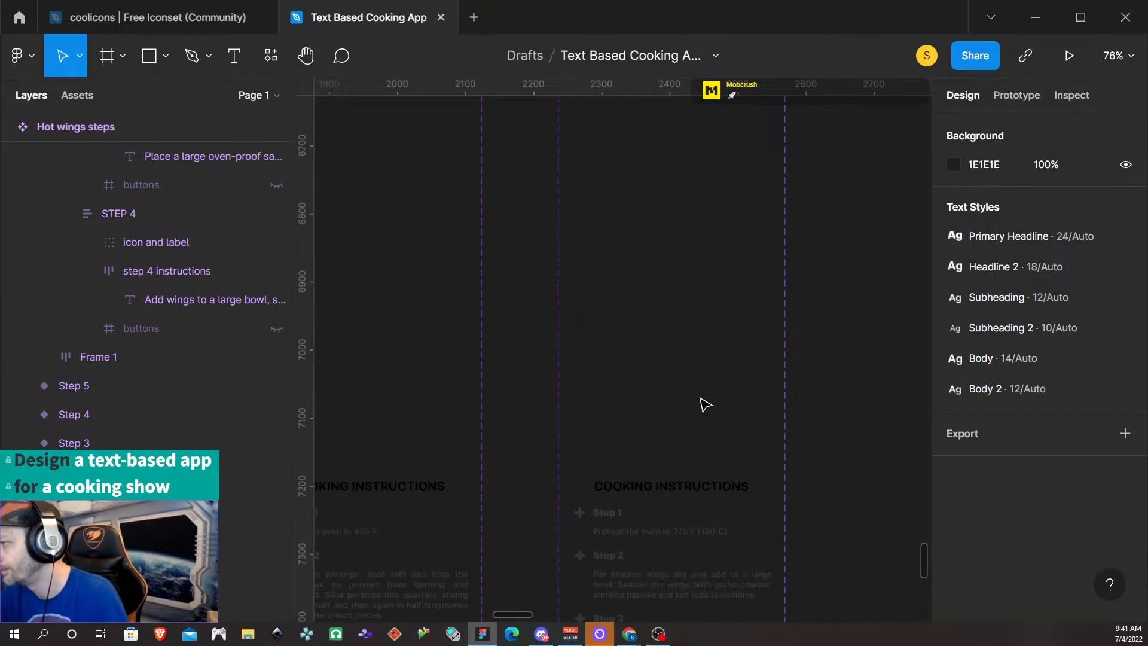
{"action": "left_click", "coordinate": [635, 403]}
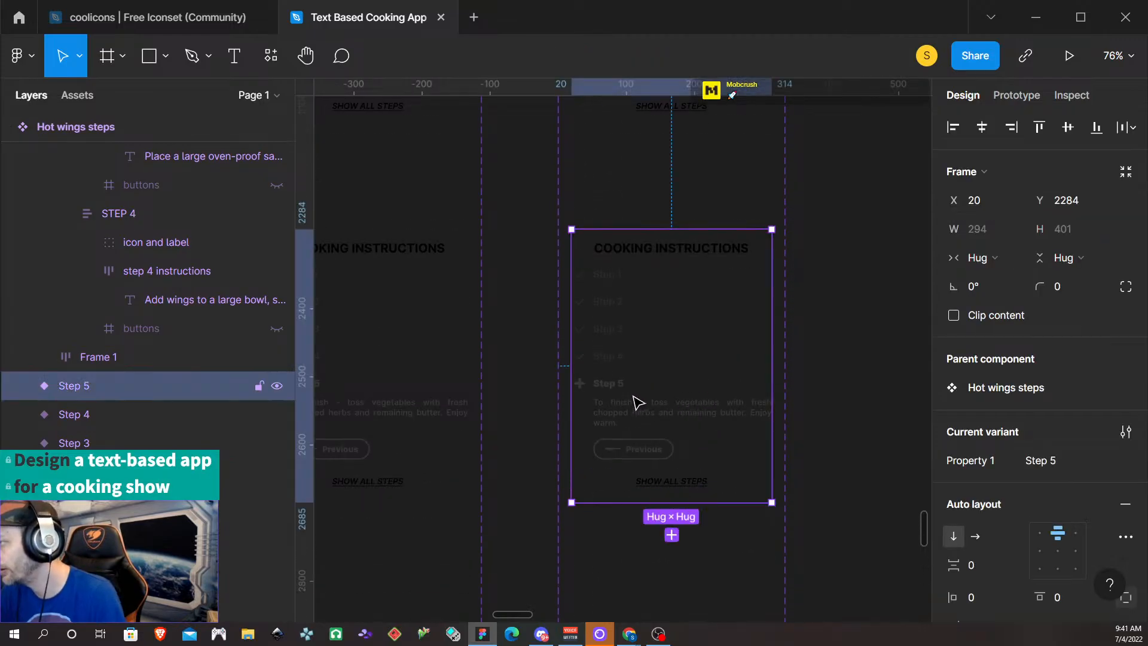
{"action": "key", "text": "Delete"}
In the Step 4 variant of Hot wings steps, replace the ginger text with the instruction beginning "Add wings to a large bowl"
{"action": "scroll", "coordinate": [653, 390], "scroll_direction": "up", "scroll_amount": 4}
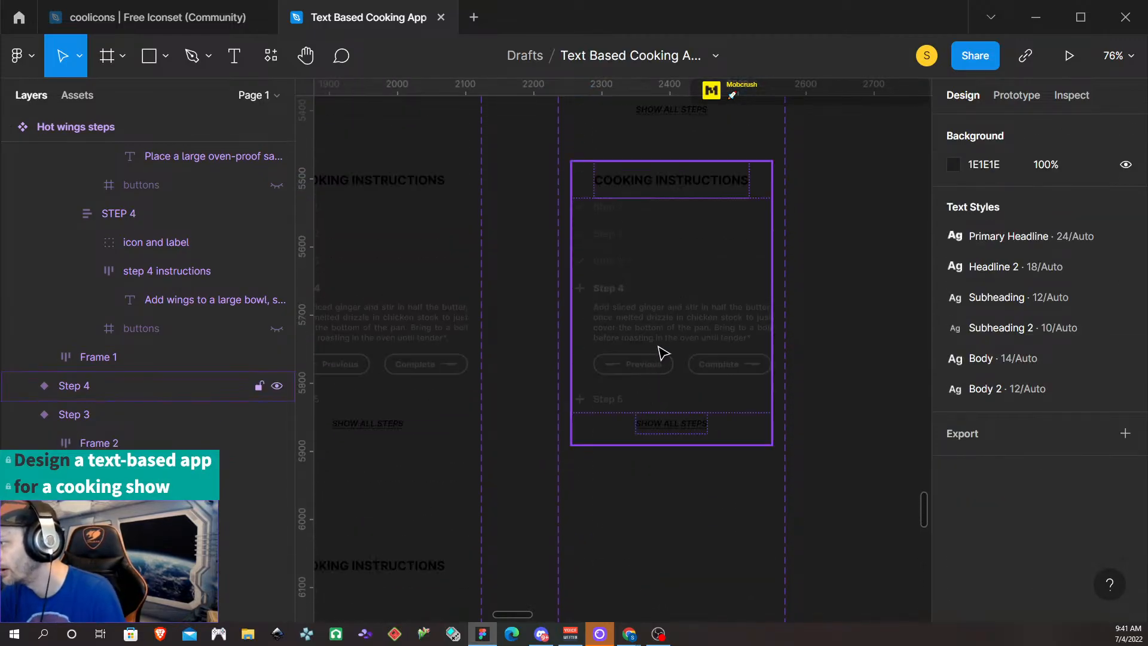
{"action": "left_click", "coordinate": [667, 325]}
{"action": "double_click", "coordinate": [667, 325]}
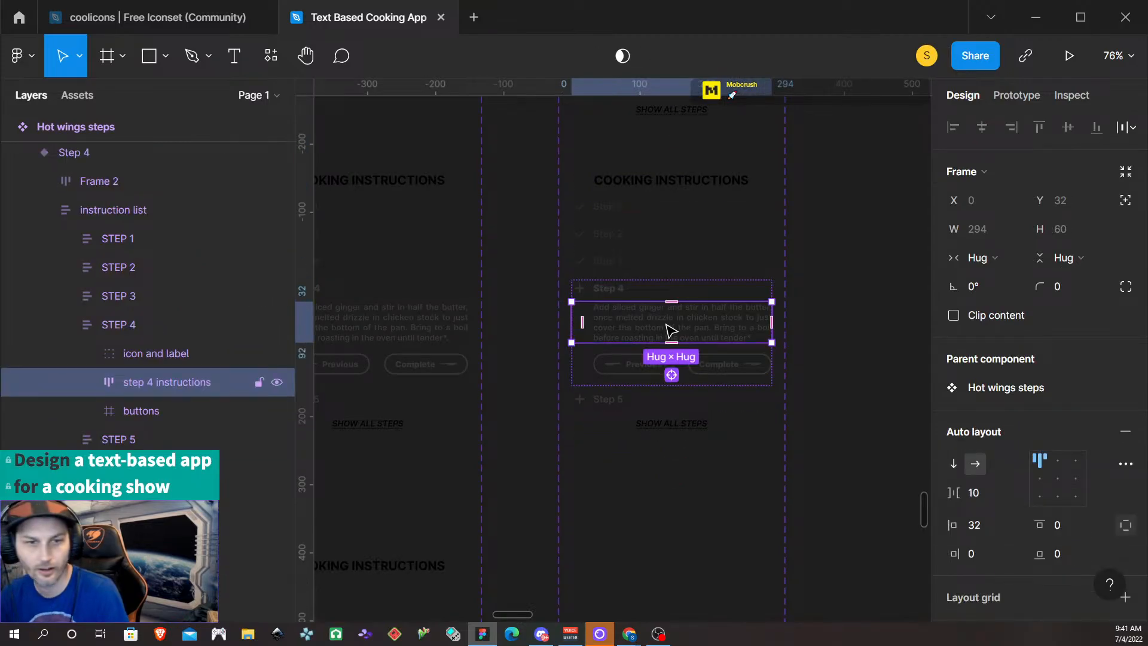
{"action": "double_click", "coordinate": [667, 325]}
{"action": "double_click", "coordinate": [667, 325]}
{"action": "left_click", "coordinate": [667, 325]}
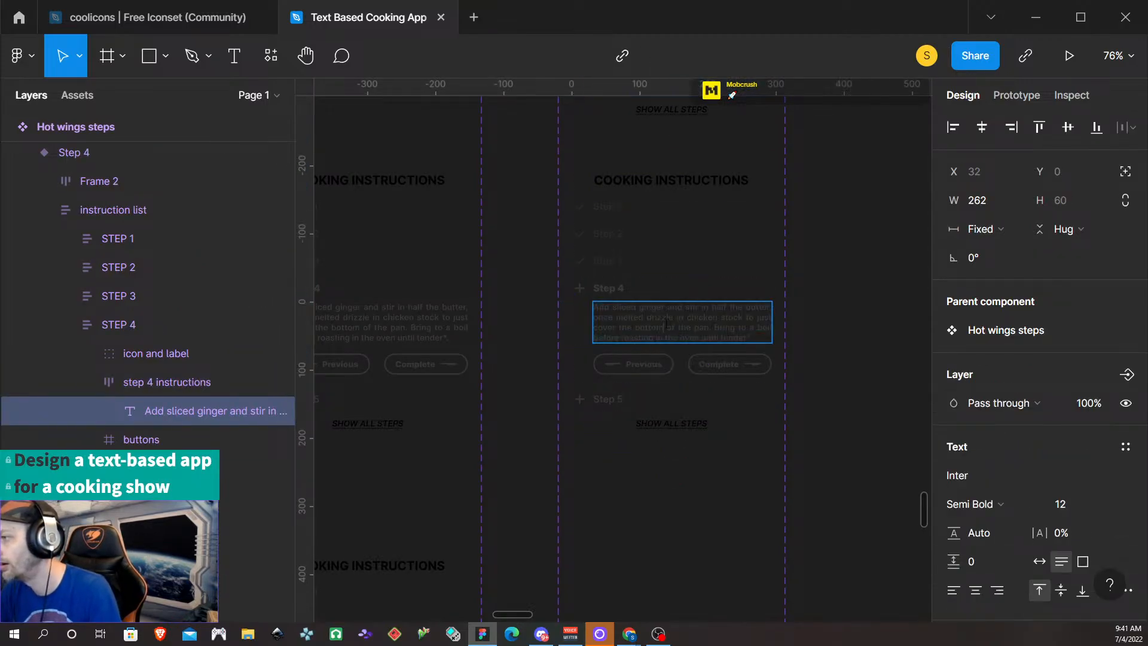
{"action": "key", "text": "ctrl+a"}
{"action": "type", "text": "Add wings to a large bowl, spoon on a few tablespoons of leftover pan sauce, a few splashes of hot sauce, a few knobs of butter and toss, letting everything melt and form a glaze. Transfer to a clean dish to serve."}
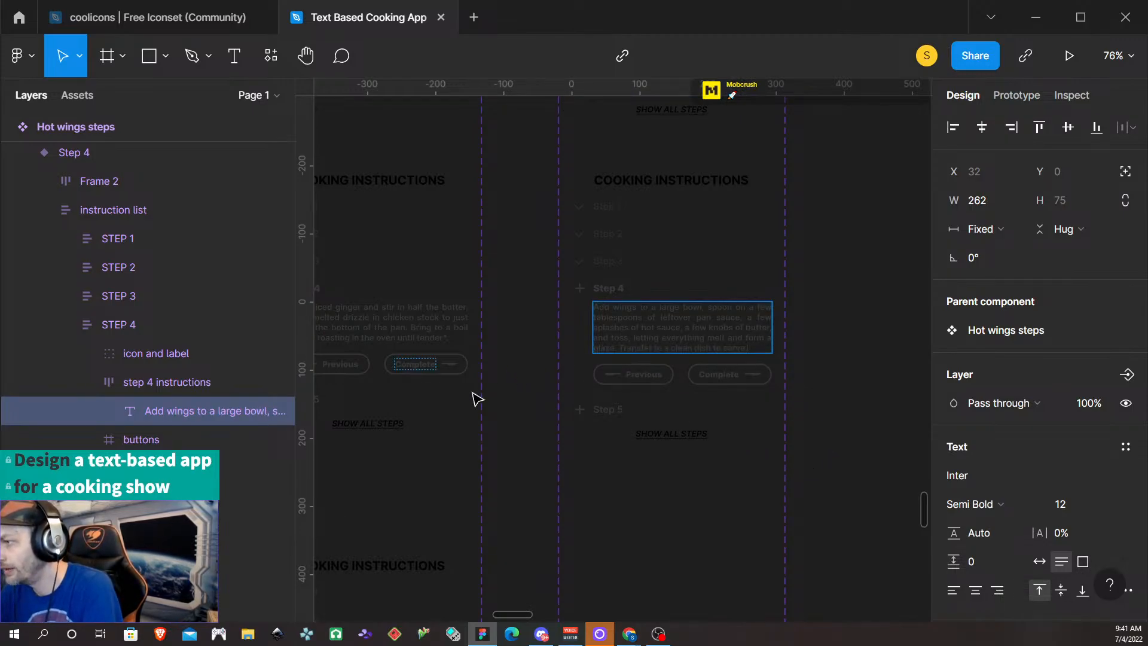
Examine the buttons frame in the Step 5 variant of Roasted Veggie Cooking Steps as a reference for the final step
{"action": "scroll", "coordinate": [422, 468], "scroll_direction": "down", "scroll_amount": 2}
{"action": "scroll", "coordinate": [449, 464], "scroll_direction": "left", "scroll_amount": 3}
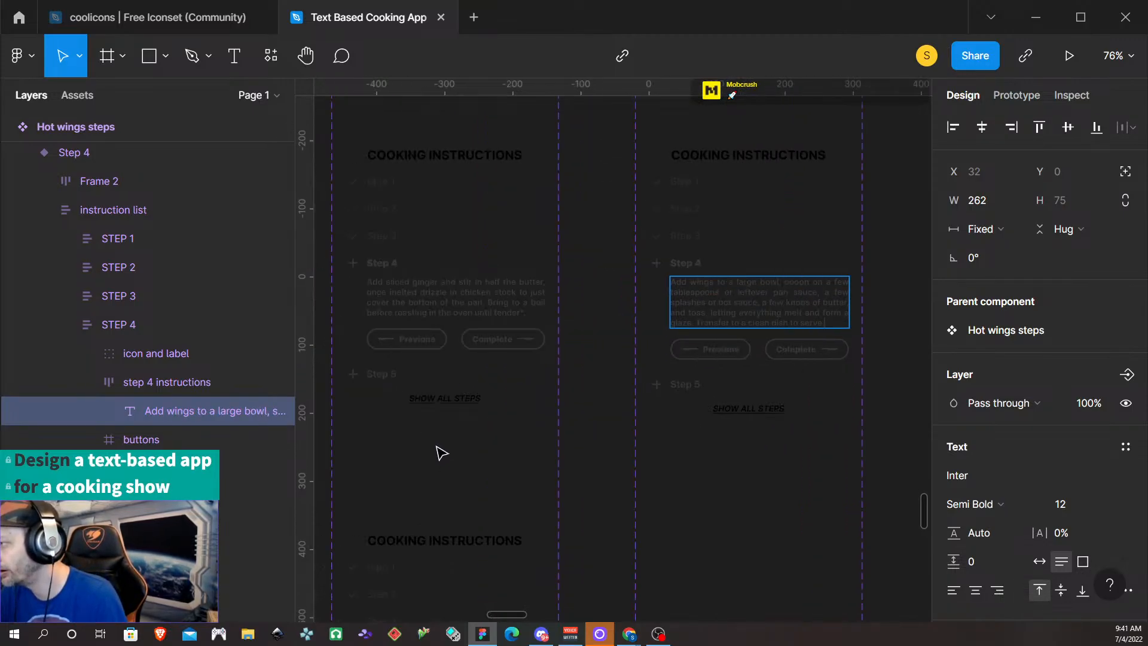
{"action": "scroll", "coordinate": [441, 452], "scroll_direction": "left", "scroll_amount": 2}
{"action": "scroll", "coordinate": [441, 453], "scroll_direction": "down", "scroll_amount": 5}
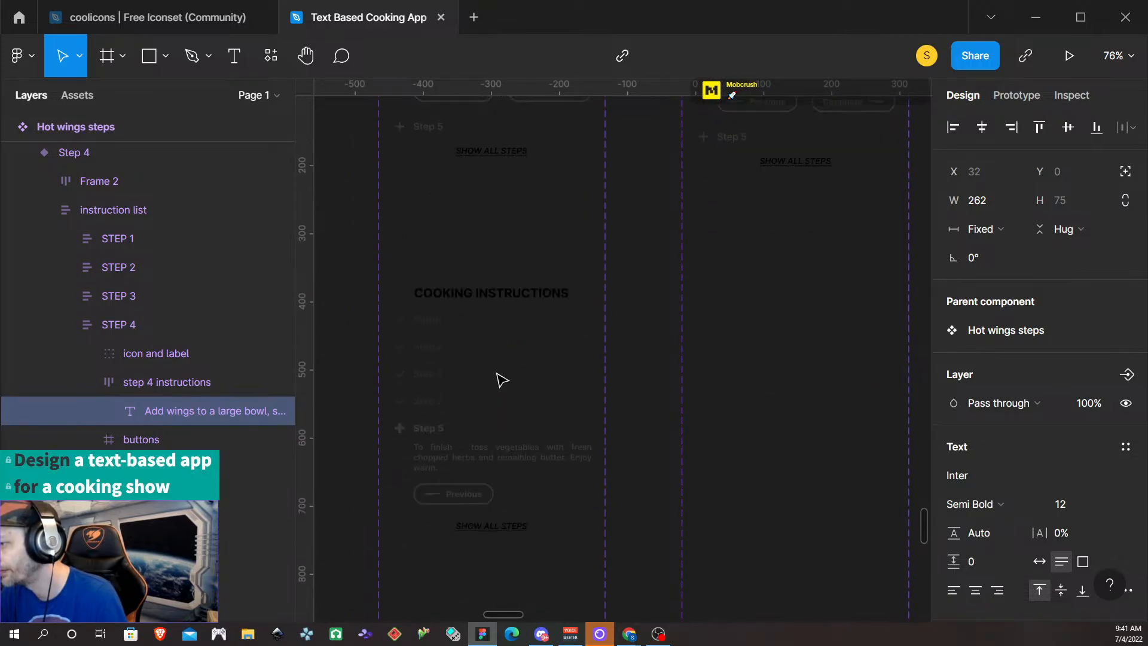
{"action": "left_click", "coordinate": [402, 502]}
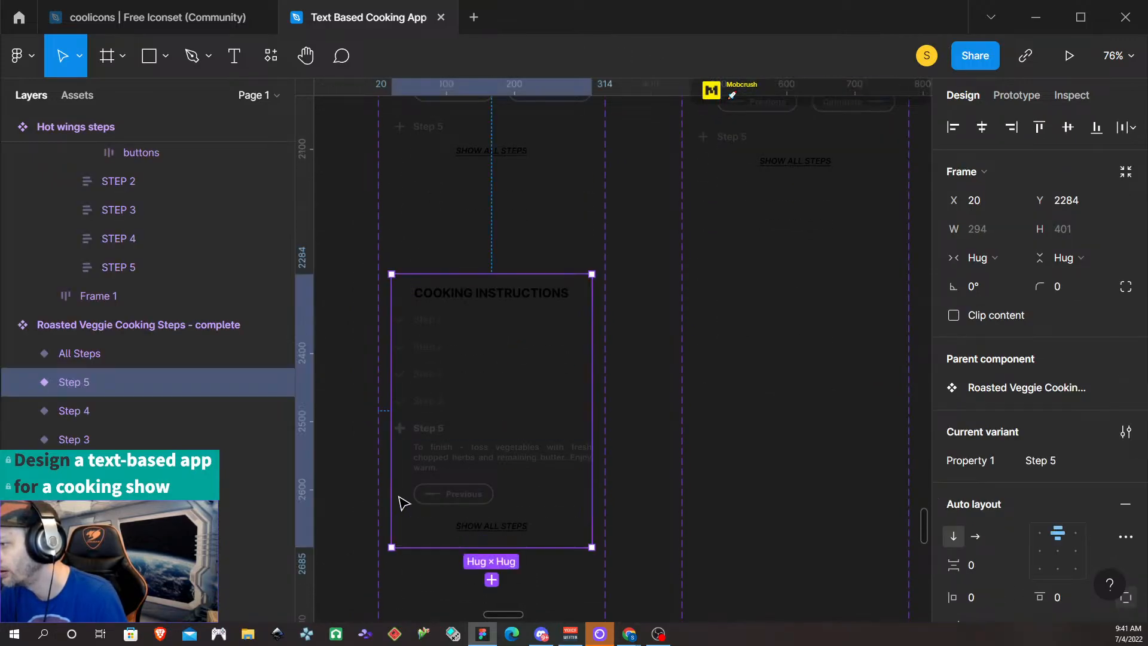
{"action": "double_click", "coordinate": [399, 501]}
{"action": "double_click", "coordinate": [406, 502]}
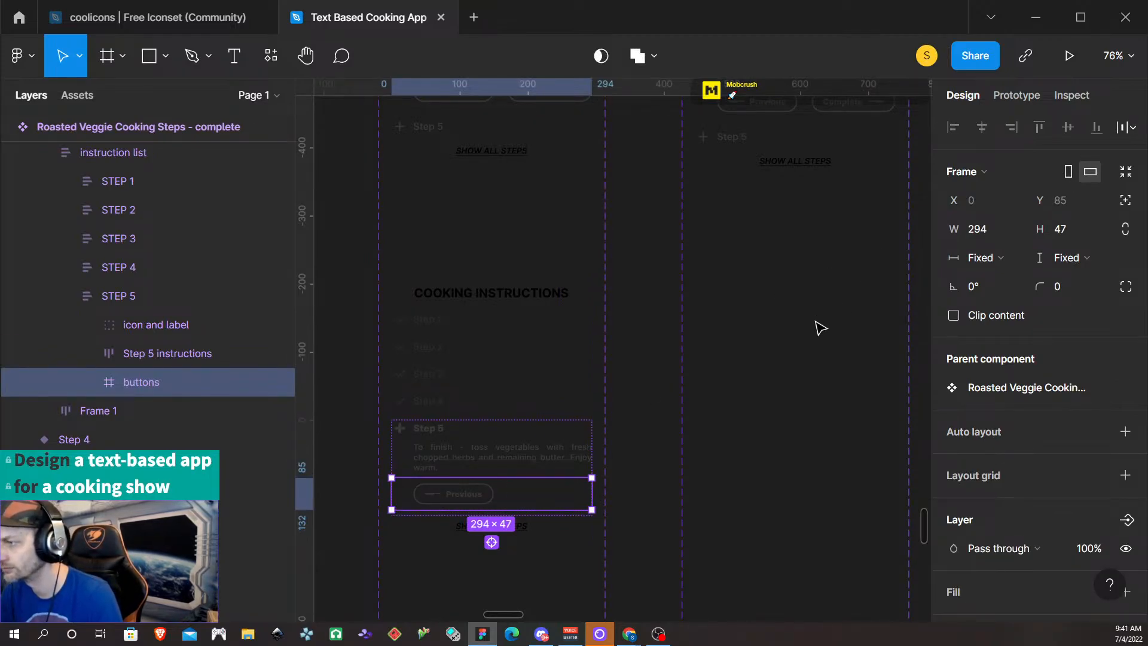
{"action": "scroll", "coordinate": [801, 359], "scroll_direction": "left", "scroll_amount": 1}
{"action": "scroll", "coordinate": [796, 374], "scroll_direction": "right", "scroll_amount": 3}
{"action": "scroll", "coordinate": [765, 373], "scroll_direction": "up", "scroll_amount": 1}
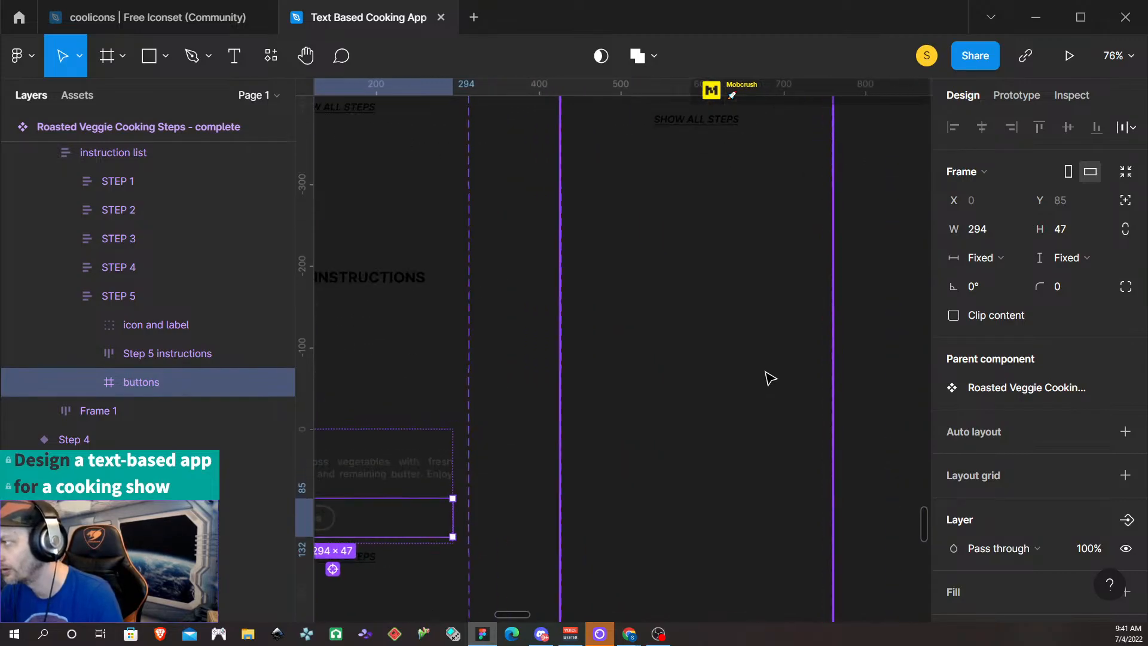
{"action": "scroll", "coordinate": [770, 378], "scroll_direction": "down", "scroll_amount": 1}
{"action": "scroll", "coordinate": [765, 374], "scroll_direction": "up", "scroll_amount": 5}
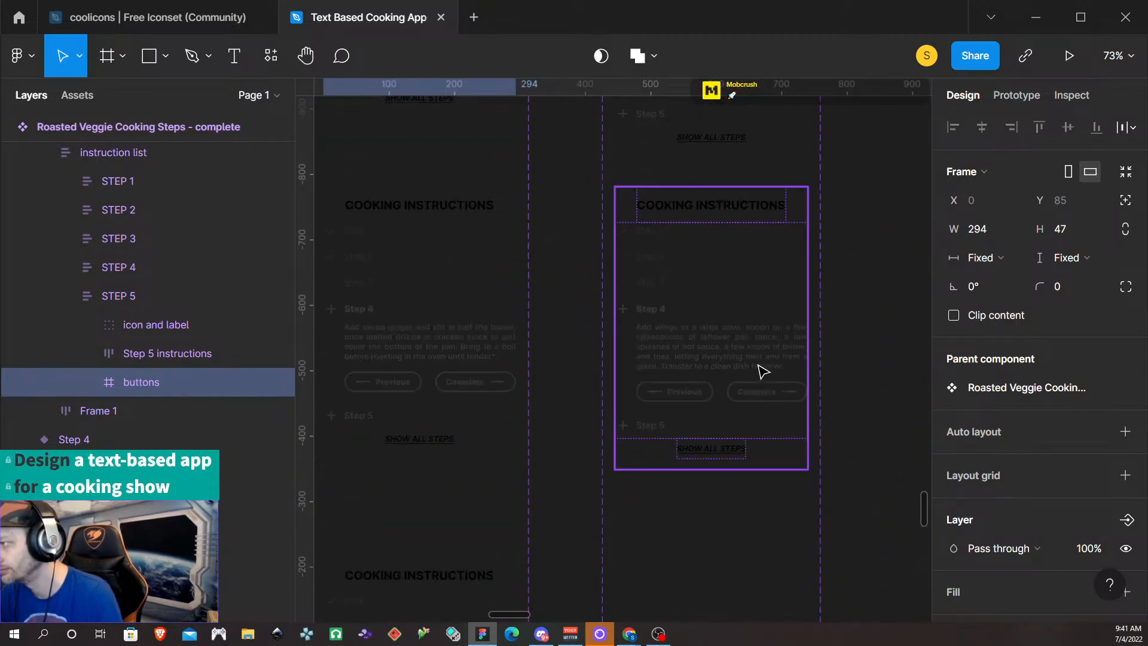
Remove the Complete button from the Step 4 variant of Hot wings steps, keeping only the Previous button
{"action": "left_click", "coordinate": [688, 401]}
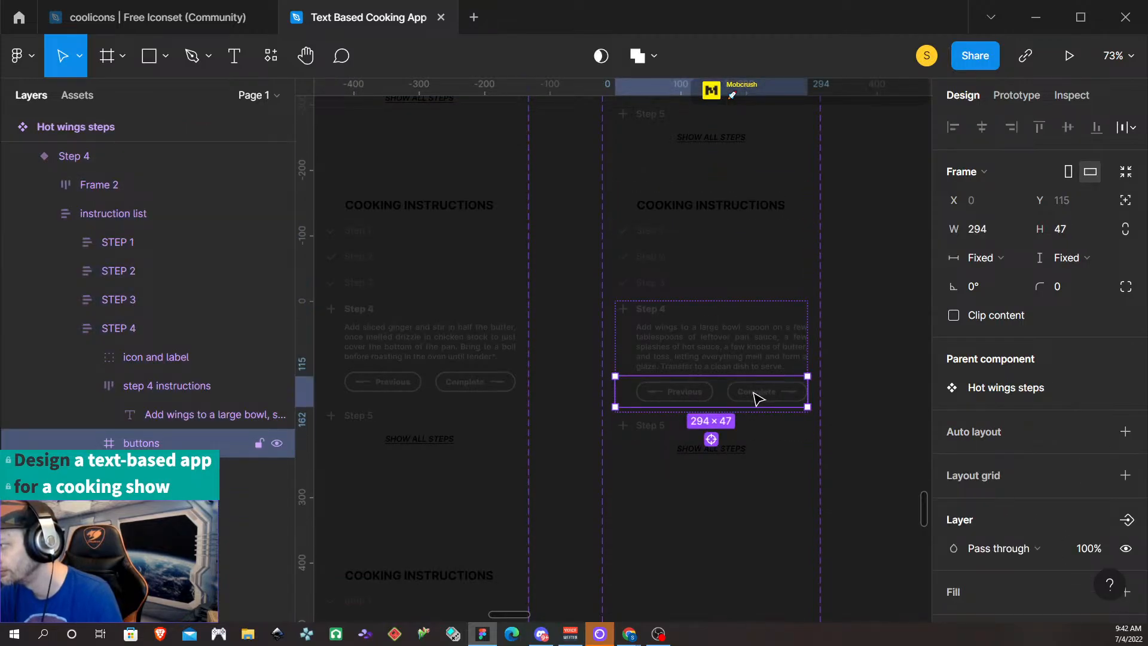
{"action": "double_click", "coordinate": [753, 393]}
{"action": "double_click", "coordinate": [754, 393]}
{"action": "scroll", "coordinate": [828, 413], "scroll_direction": "up", "scroll_amount": 5}
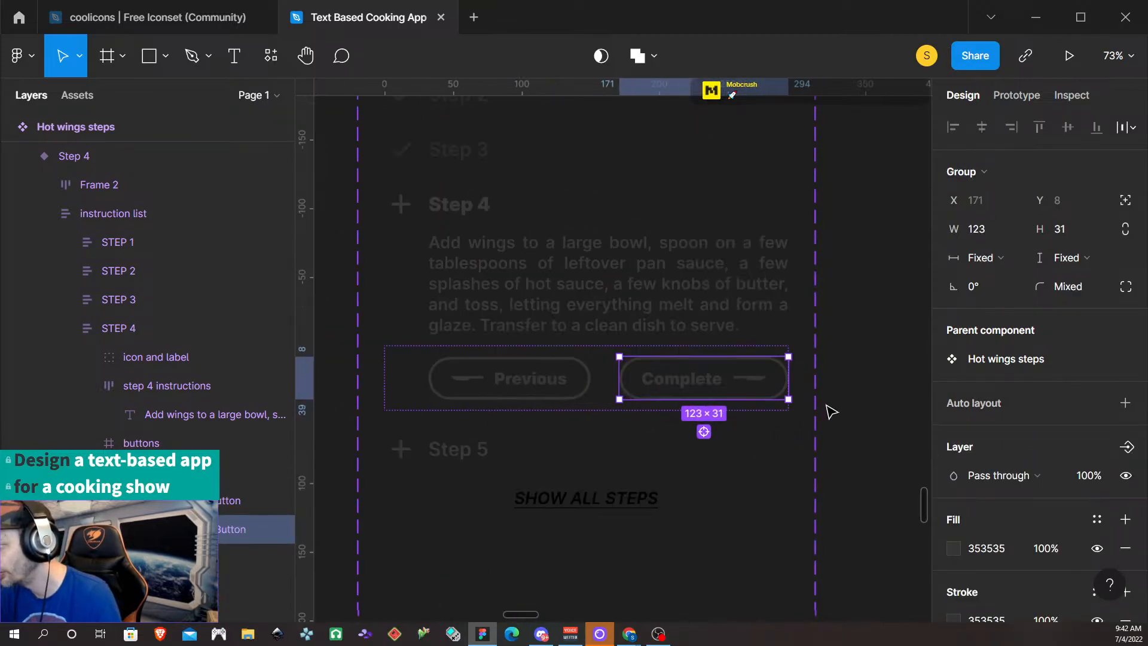
{"action": "left_click", "coordinate": [810, 412]}
{"action": "scroll", "coordinate": [649, 390], "scroll_direction": "down", "scroll_amount": 6}
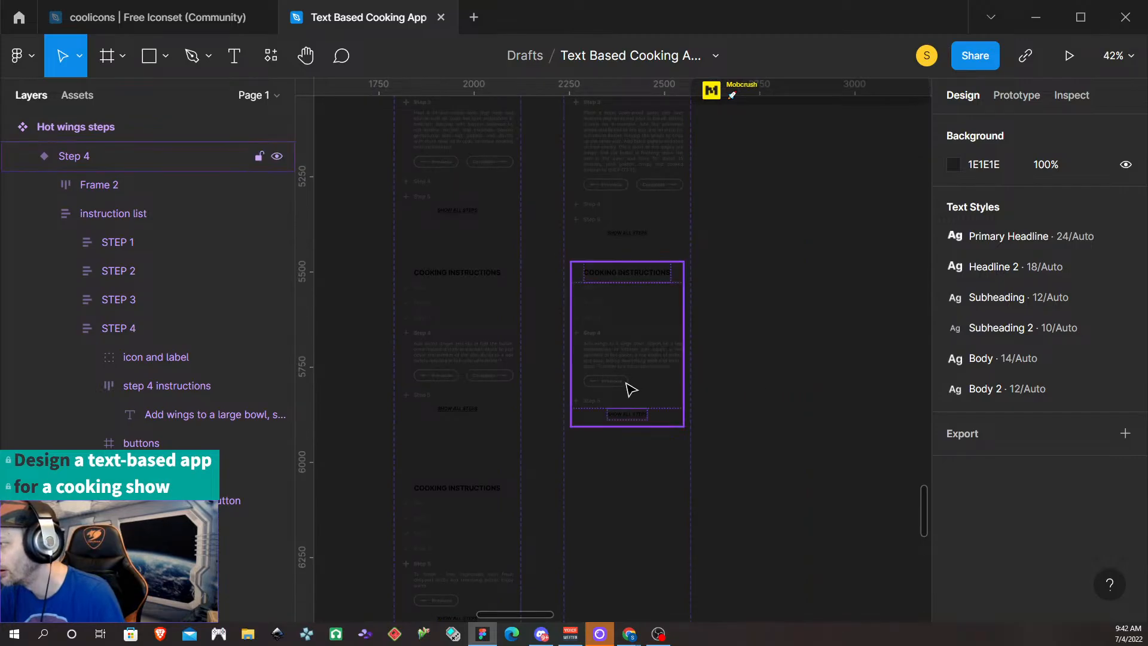
{"action": "scroll", "coordinate": [628, 390], "scroll_direction": "down", "scroll_amount": 1}
{"action": "scroll", "coordinate": [635, 399], "scroll_direction": "up", "scroll_amount": 4}
{"action": "left_click", "coordinate": [610, 340]}
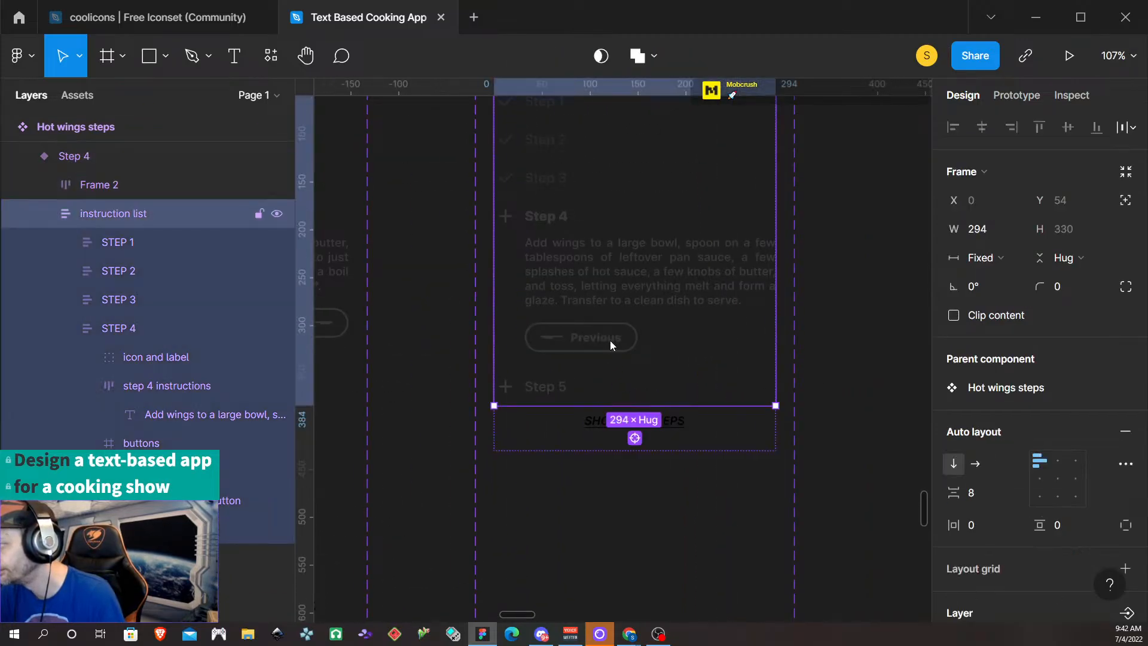
{"action": "double_click", "coordinate": [616, 347]}
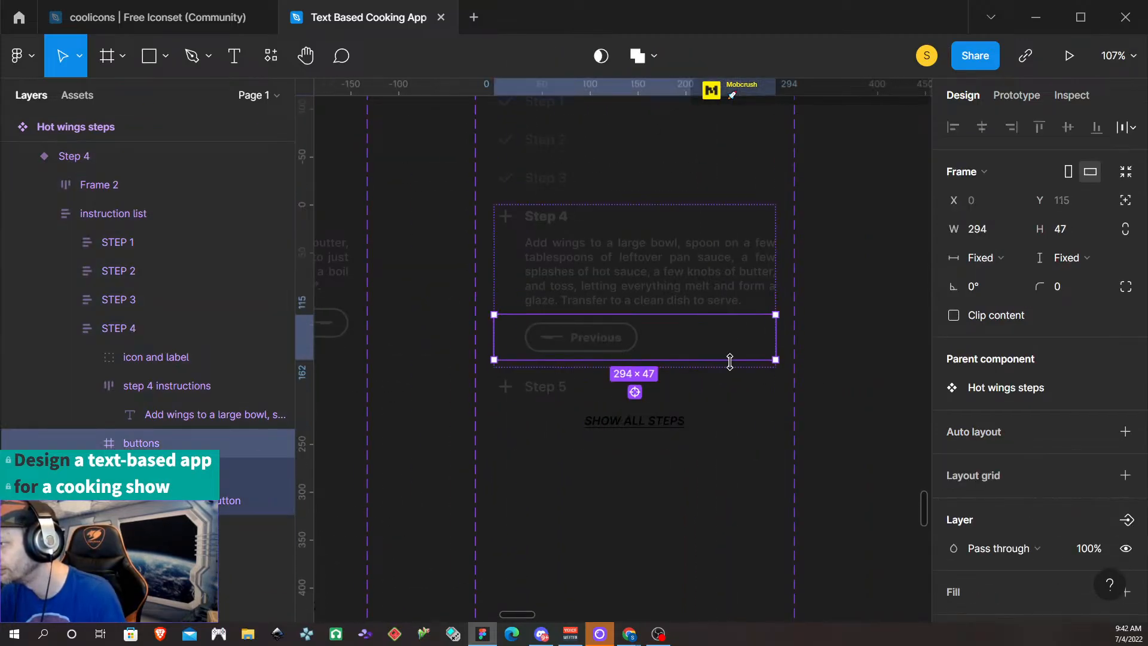
{"action": "left_click", "coordinate": [847, 364]}
Display the prototype connections of the Hot wings steps component set
{"action": "scroll", "coordinate": [705, 375], "scroll_direction": "down", "scroll_amount": 7}
{"action": "scroll", "coordinate": [712, 353], "scroll_direction": "up", "scroll_amount": 3}
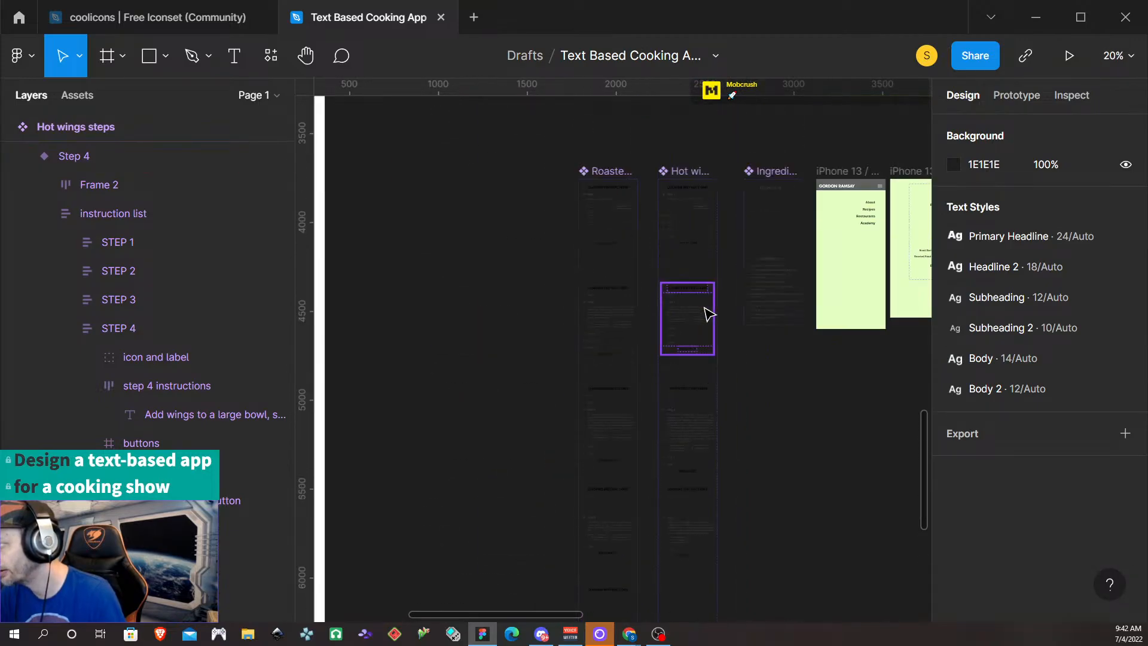
{"action": "scroll", "coordinate": [788, 293], "scroll_direction": "up", "scroll_amount": 1}
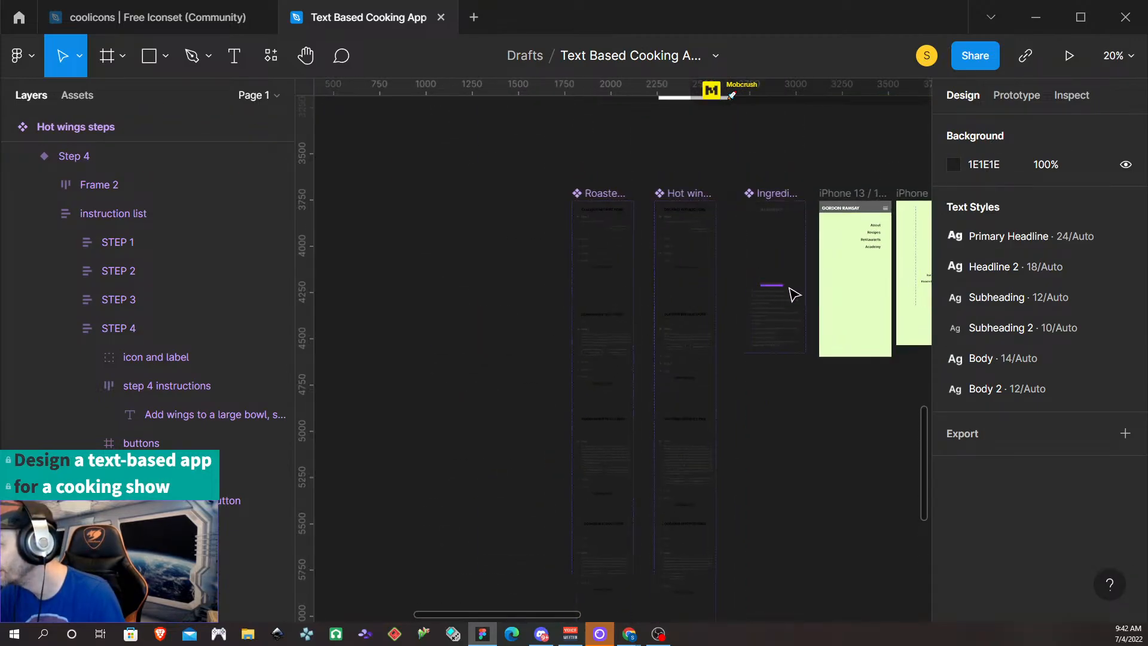
{"action": "scroll", "coordinate": [700, 321], "scroll_direction": "up", "scroll_amount": 3}
{"action": "left_click", "coordinate": [1016, 96]}
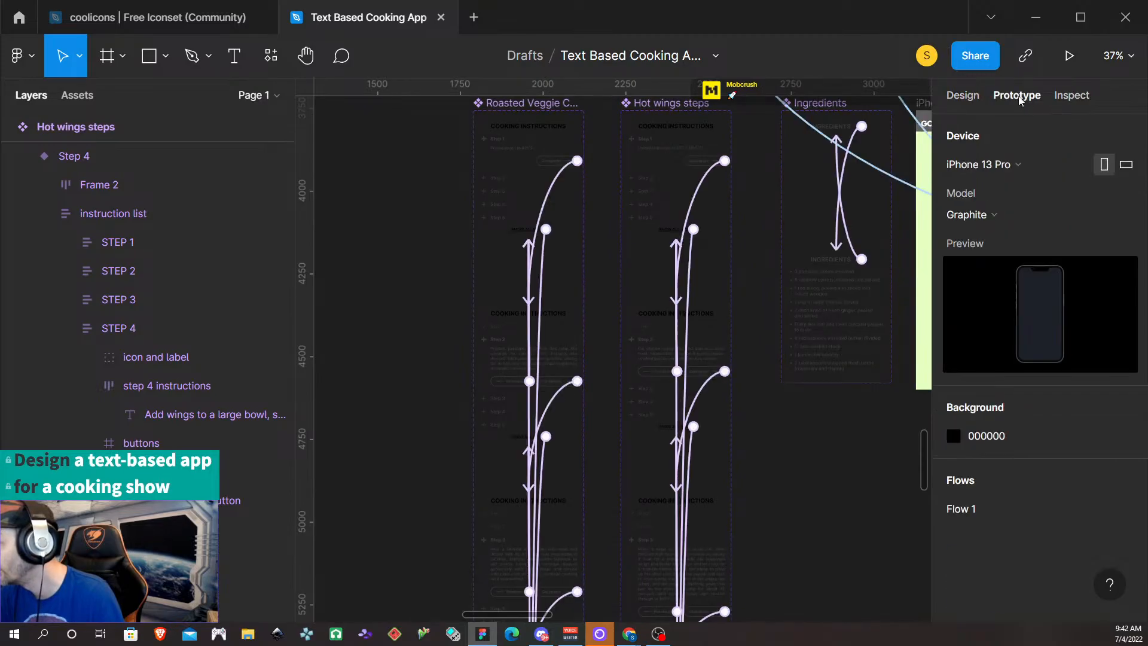
Examine the prototype interaction of the Previous button in the Step 2 variant of Hot wings steps
{"action": "scroll", "coordinate": [693, 201], "scroll_direction": "up", "scroll_amount": 4}
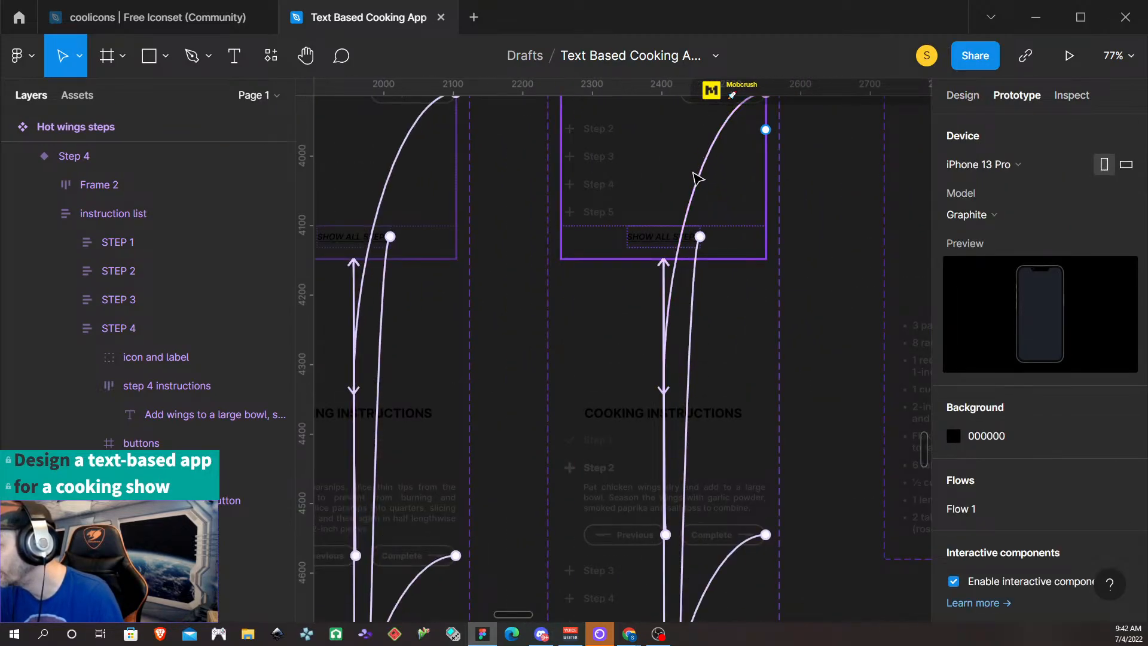
{"action": "scroll", "coordinate": [697, 213], "scroll_direction": "down", "scroll_amount": 1}
{"action": "scroll", "coordinate": [649, 428], "scroll_direction": "down", "scroll_amount": 1}
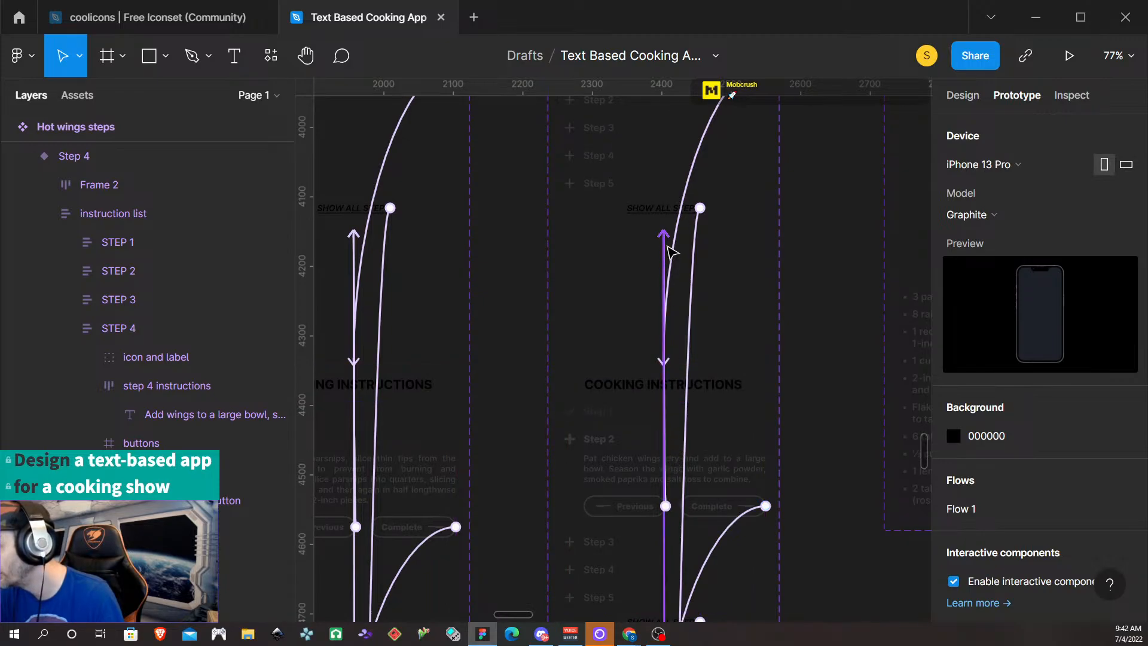
{"action": "scroll", "coordinate": [666, 503], "scroll_direction": "up", "scroll_amount": 5}
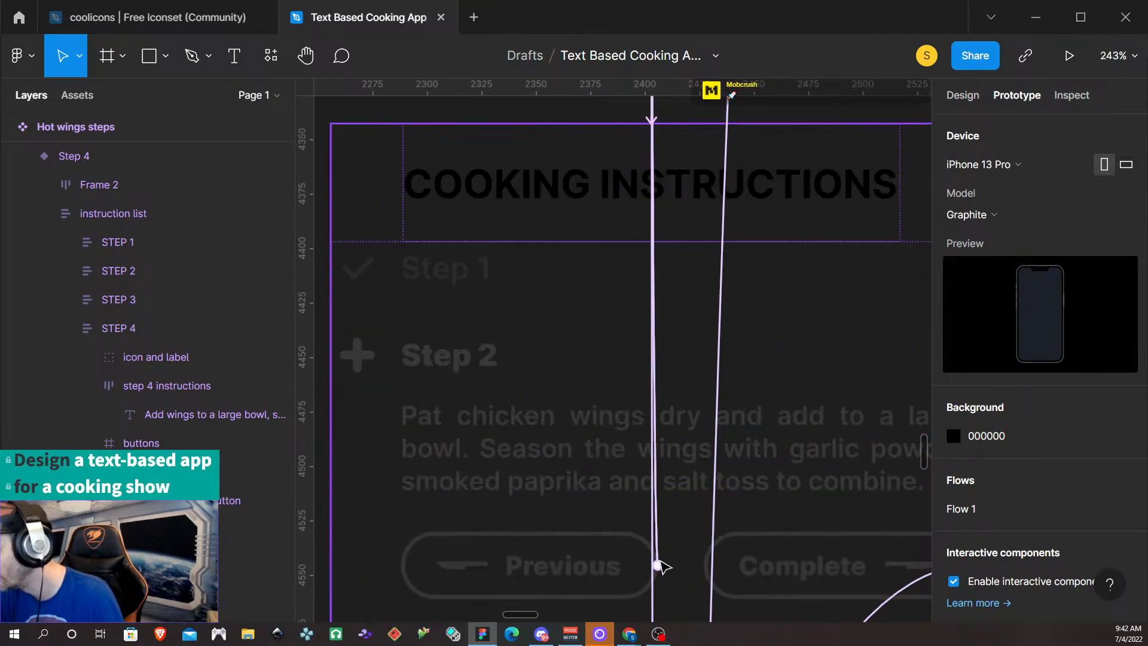
{"action": "left_click", "coordinate": [587, 579]}
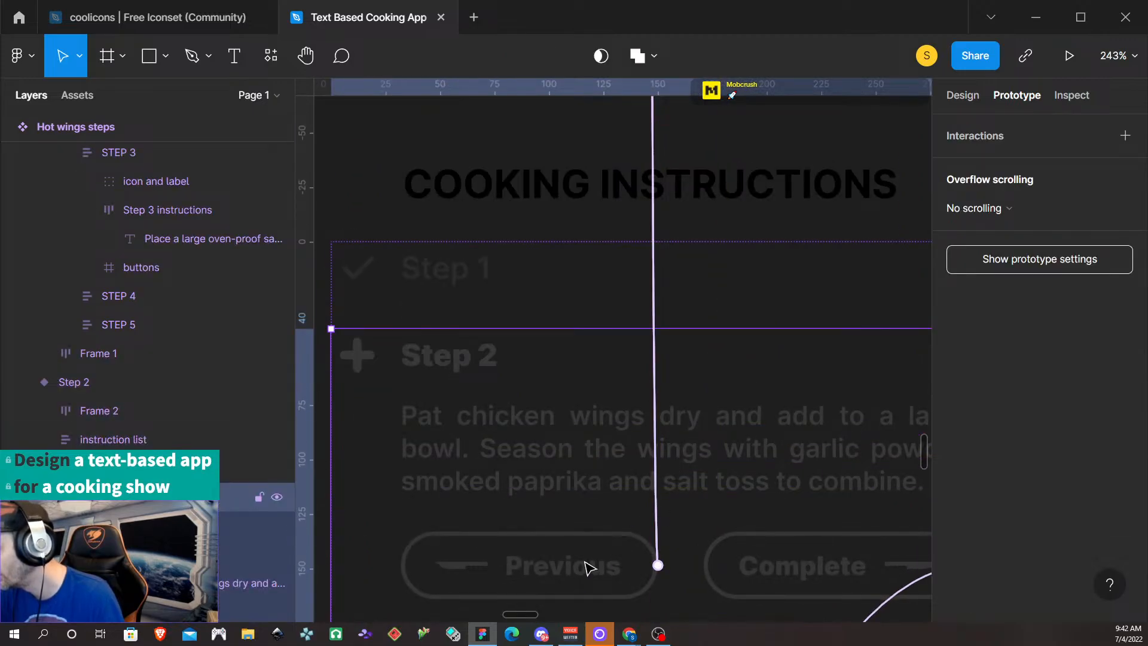
{"action": "double_click", "coordinate": [587, 566]}
{"action": "double_click", "coordinate": [587, 565]}
{"action": "scroll", "coordinate": [608, 354], "scroll_direction": "down", "scroll_amount": 4}
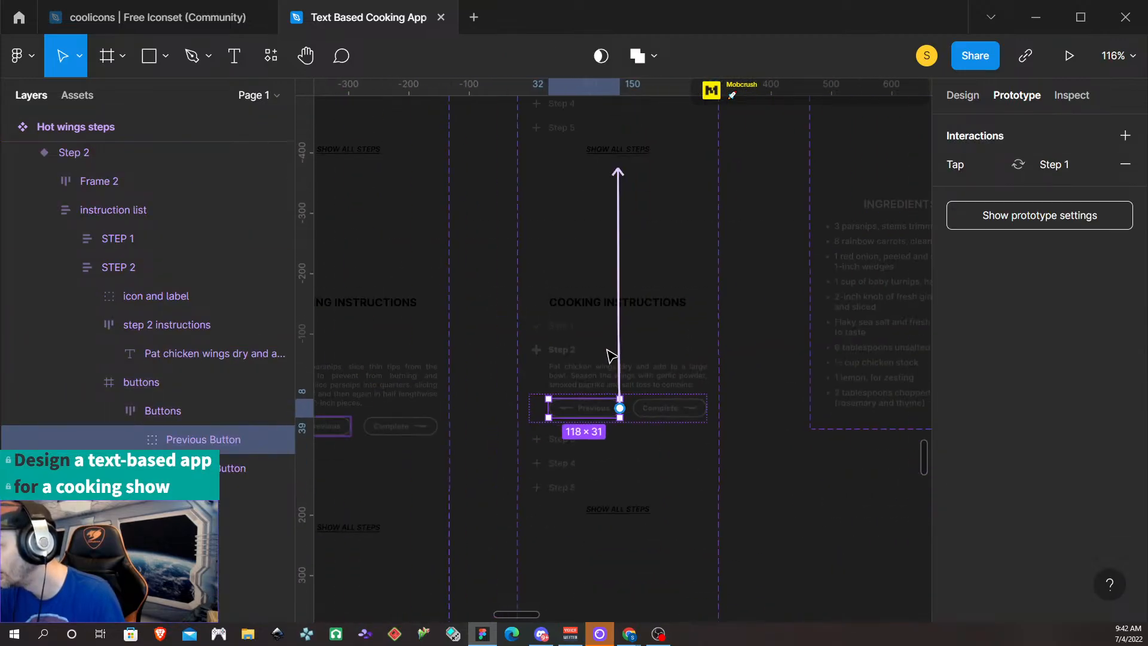
{"action": "scroll", "coordinate": [610, 355], "scroll_direction": "down", "scroll_amount": 3}
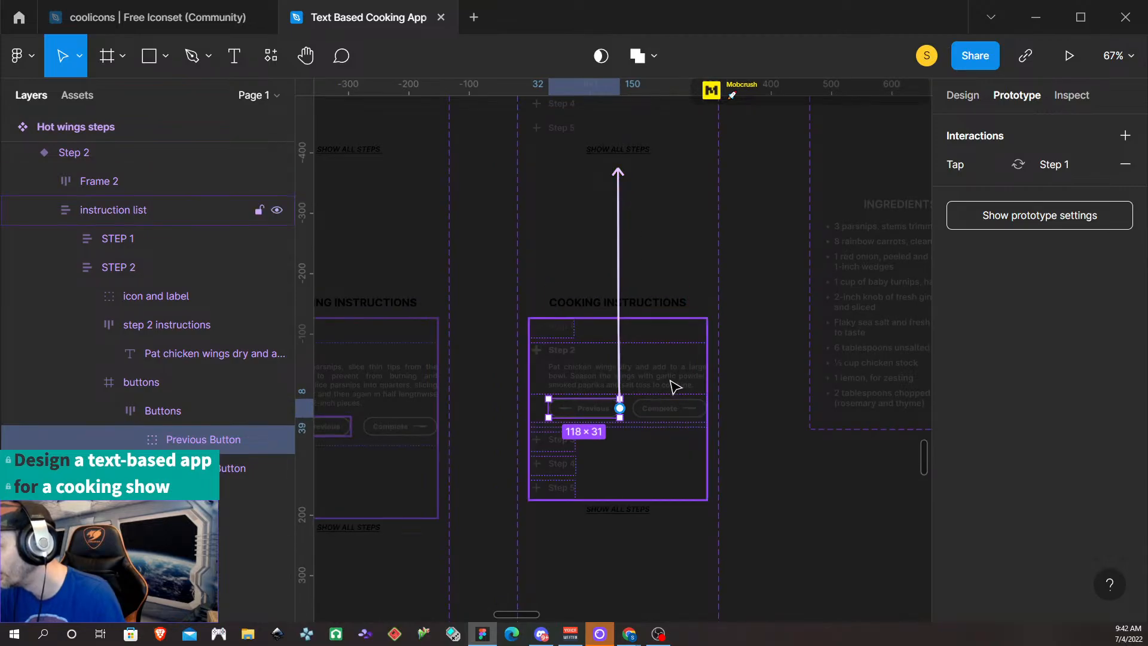
{"action": "left_click", "coordinate": [733, 400]}
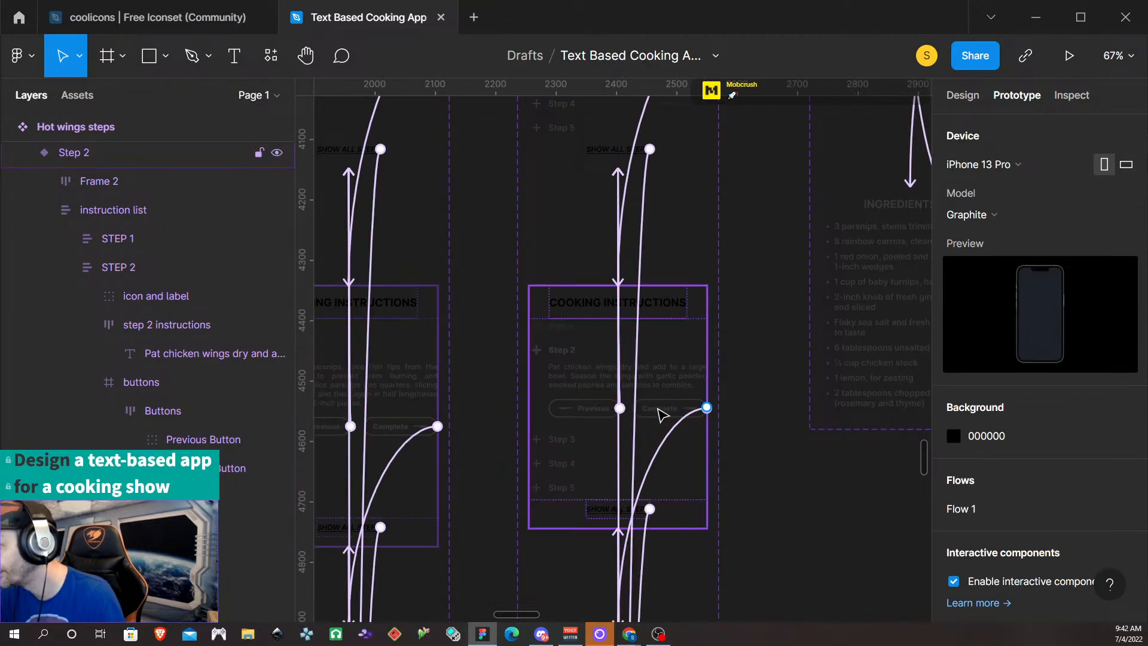
Check the prototype connections of the remaining Hot wings steps variants, from Step 2 down to the one showing all steps
{"action": "scroll", "coordinate": [664, 418], "scroll_direction": "down", "scroll_amount": 1}
{"action": "scroll", "coordinate": [631, 473], "scroll_direction": "down", "scroll_amount": 4}
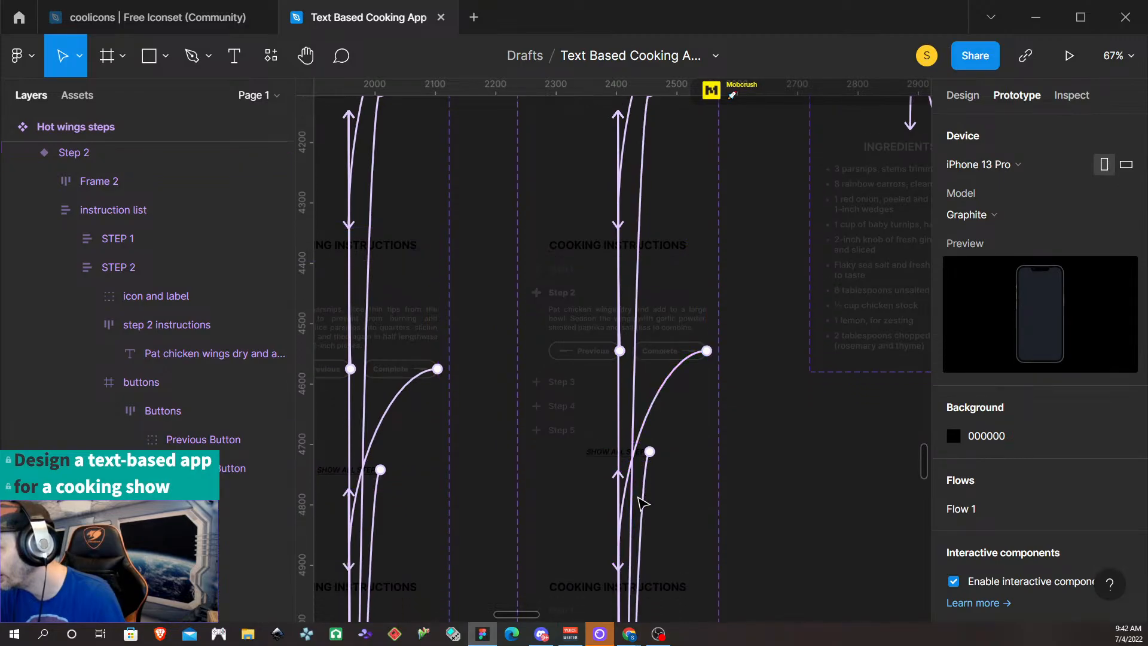
{"action": "scroll", "coordinate": [624, 473], "scroll_direction": "down", "scroll_amount": 10}
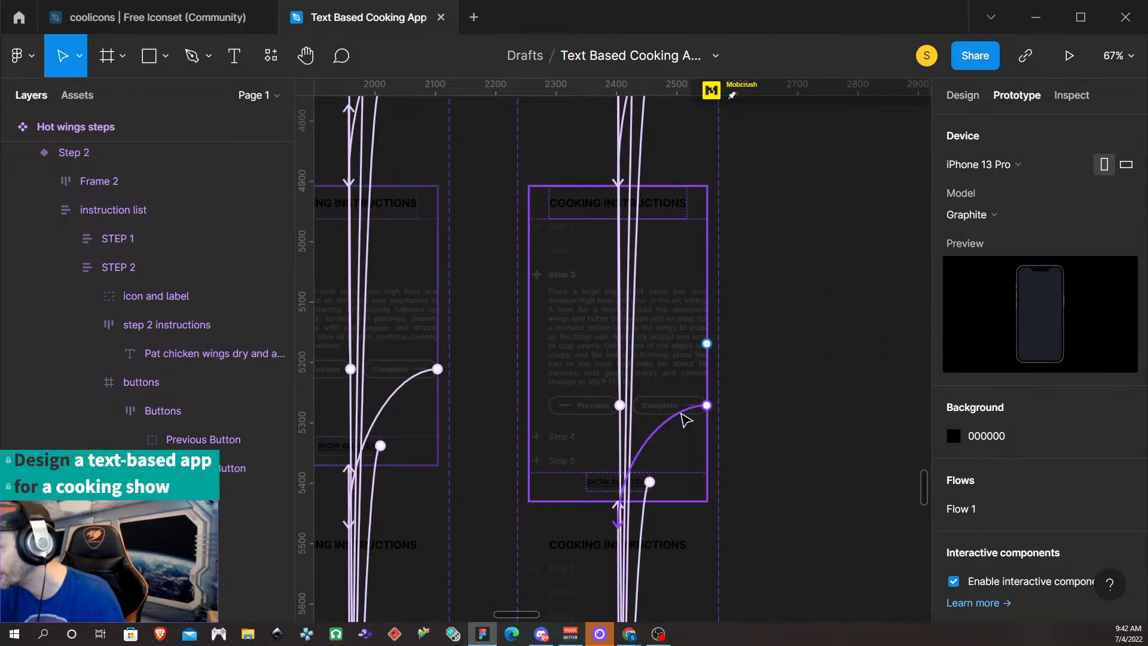
{"action": "scroll", "coordinate": [682, 422], "scroll_direction": "down", "scroll_amount": 6}
{"action": "scroll", "coordinate": [663, 458], "scroll_direction": "down", "scroll_amount": 10}
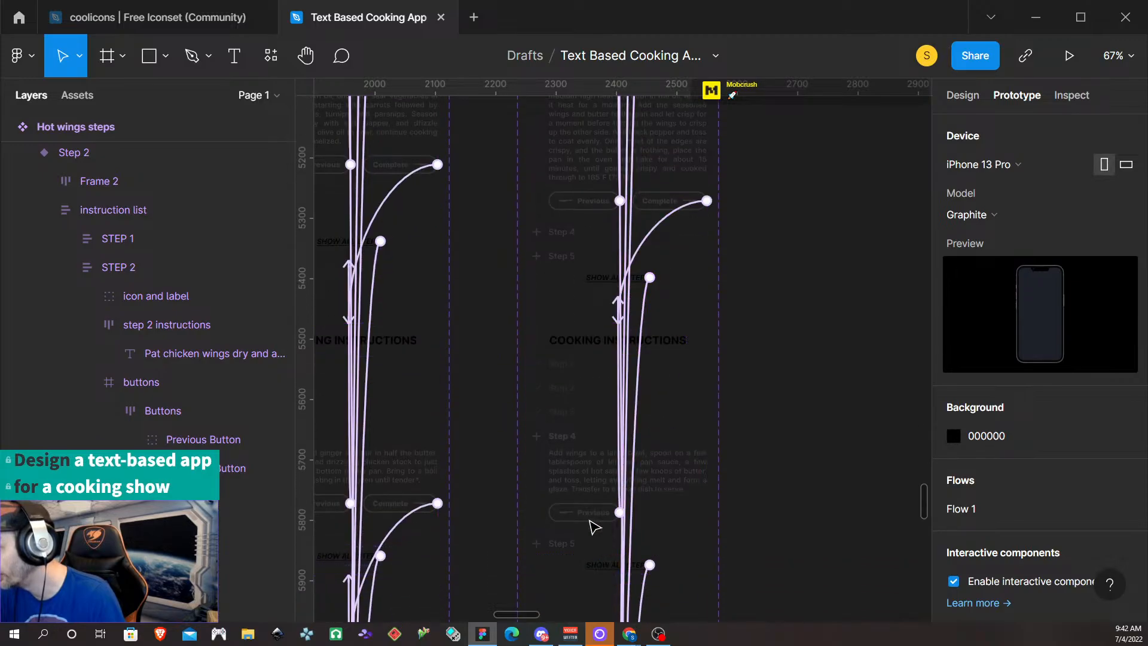
{"action": "scroll", "coordinate": [704, 390], "scroll_direction": "down", "scroll_amount": 20}
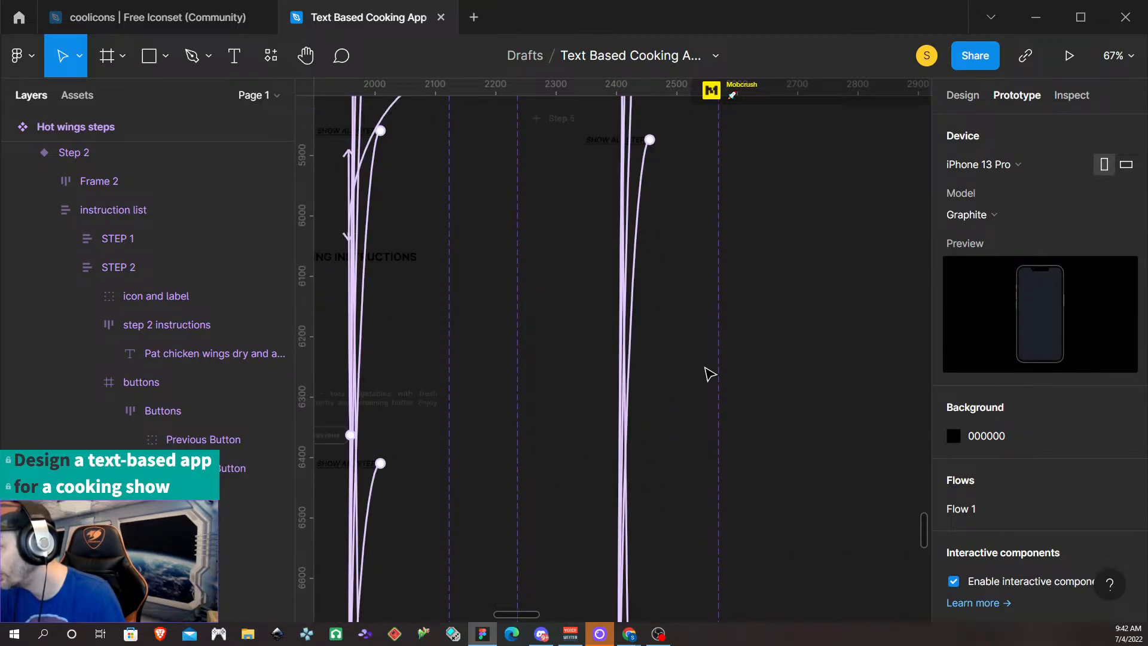
{"action": "scroll", "coordinate": [703, 389], "scroll_direction": "up", "scroll_amount": 10}
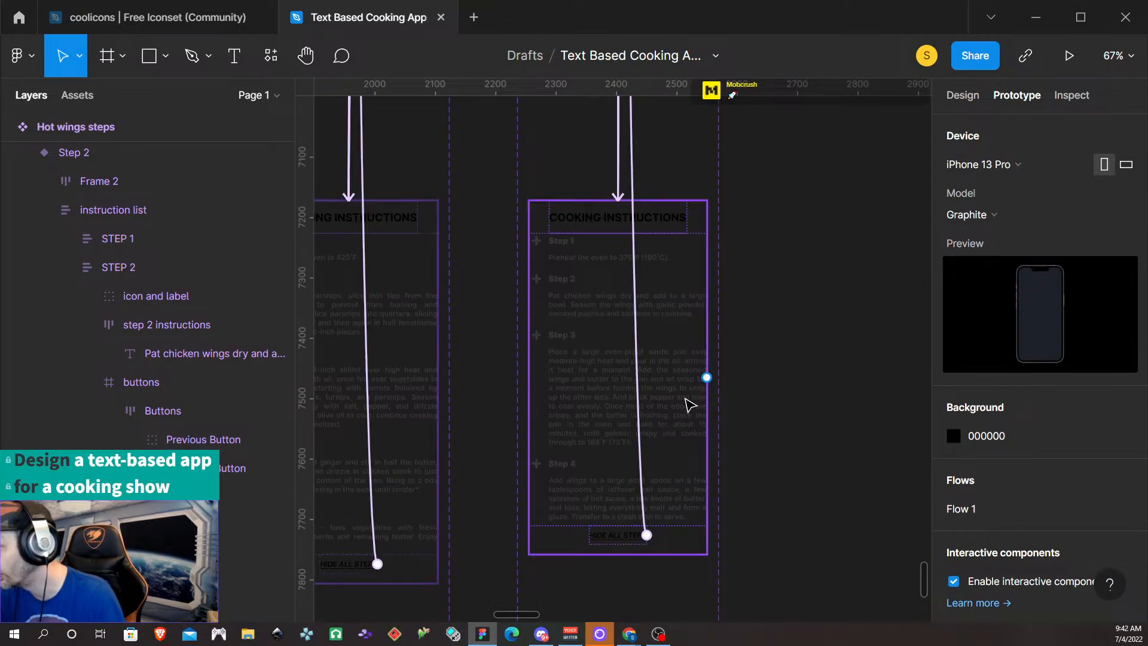
{"action": "scroll", "coordinate": [656, 418], "scroll_direction": "up", "scroll_amount": 20}
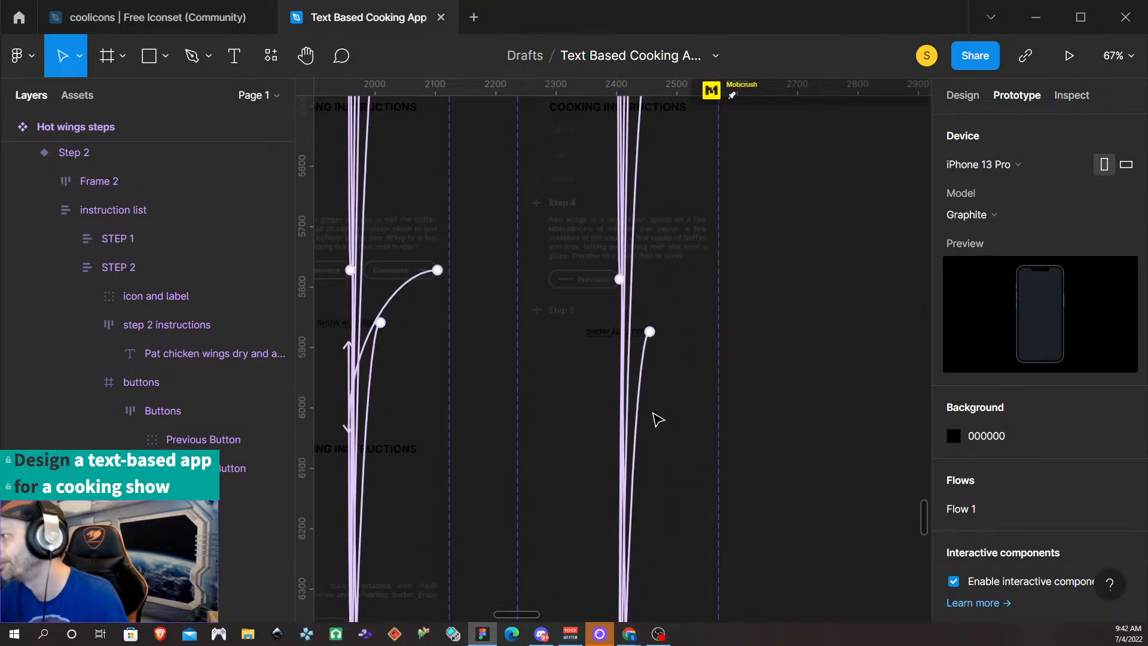
Compare the Hot wings steps prototype connections with those of Roasted Veggie Cooking Steps, especially around Step 4 and the all-steps variants
{"action": "scroll", "coordinate": [794, 323], "scroll_direction": "down", "scroll_amount": 5}
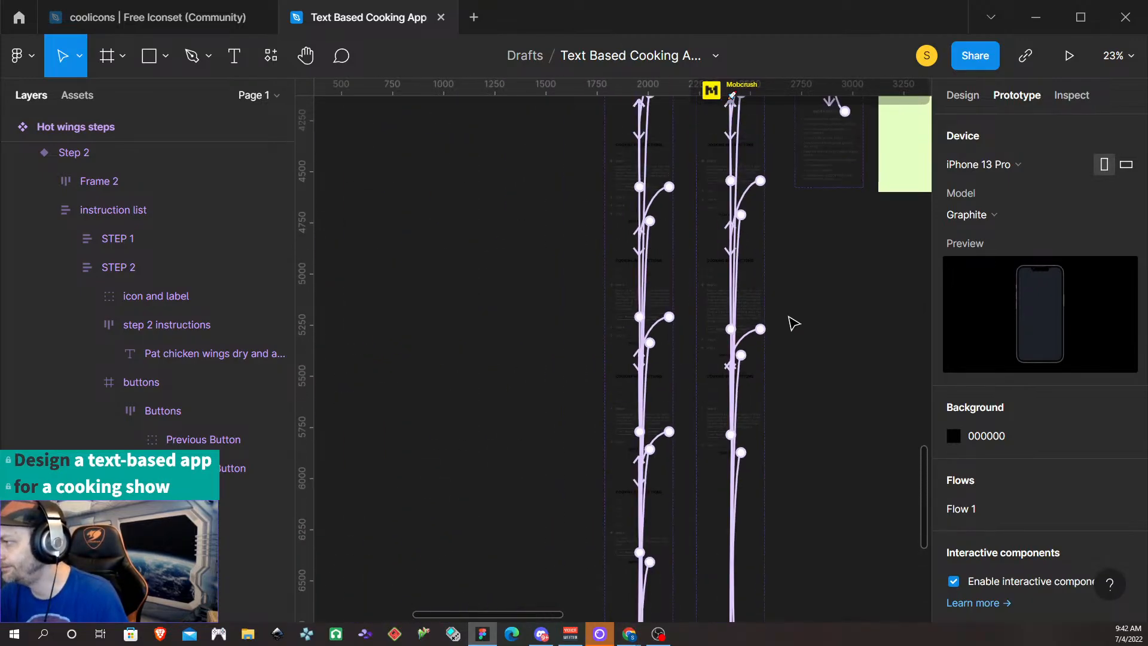
{"action": "scroll", "coordinate": [789, 320], "scroll_direction": "down", "scroll_amount": 1}
{"action": "scroll", "coordinate": [786, 322], "scroll_direction": "right", "scroll_amount": 1}
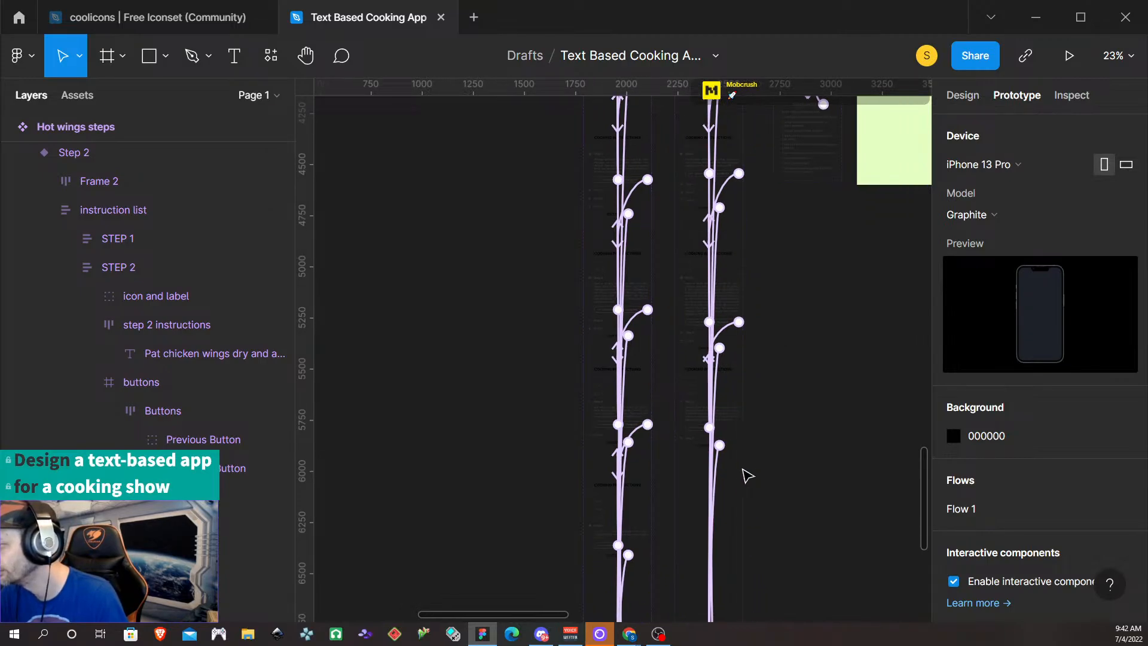
{"action": "scroll", "coordinate": [747, 476], "scroll_direction": "up", "scroll_amount": 5}
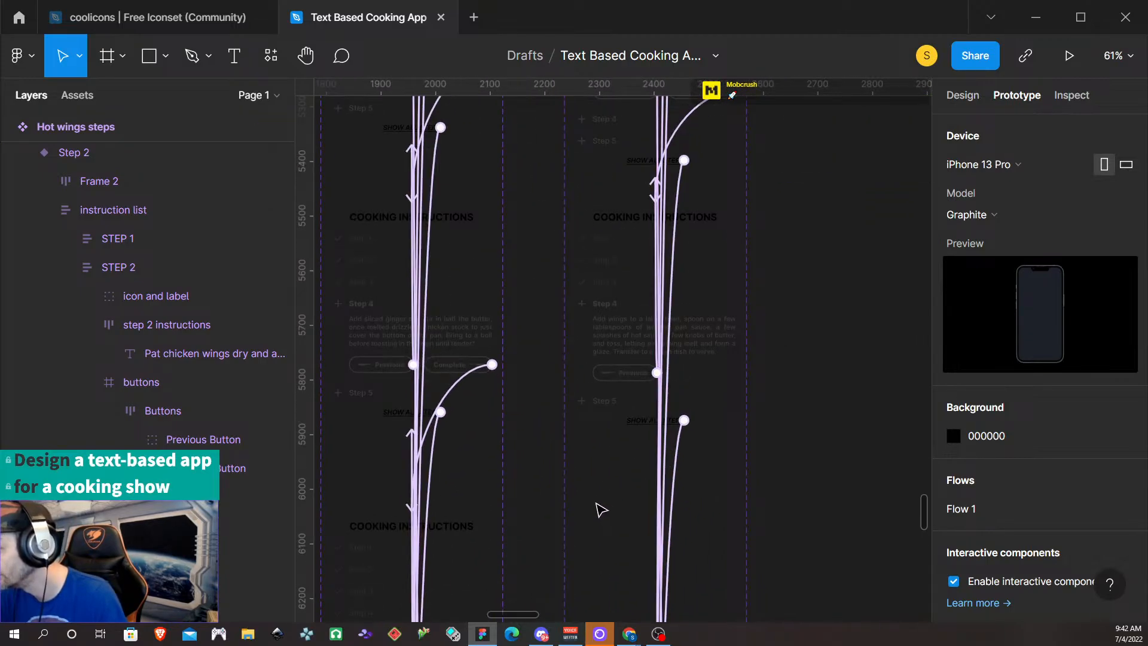
{"action": "scroll", "coordinate": [495, 430], "scroll_direction": "up", "scroll_amount": 2}
{"action": "scroll", "coordinate": [483, 460], "scroll_direction": "up", "scroll_amount": 1}
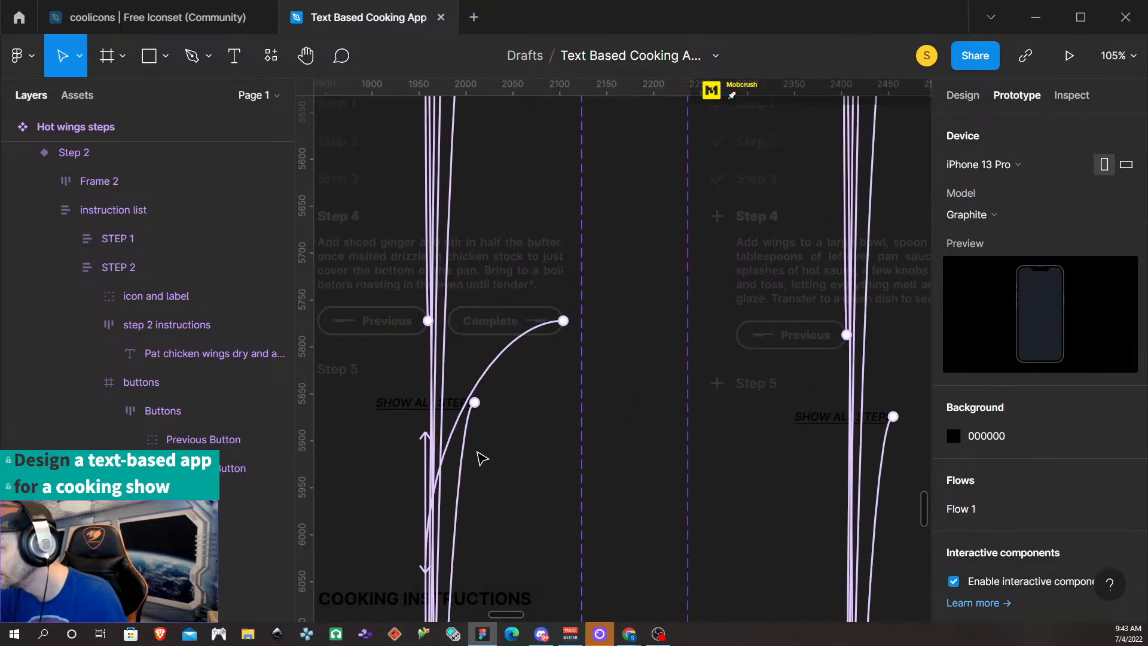
{"action": "scroll", "coordinate": [479, 459], "scroll_direction": "down", "scroll_amount": 6}
{"action": "scroll", "coordinate": [475, 469], "scroll_direction": "down", "scroll_amount": 10}
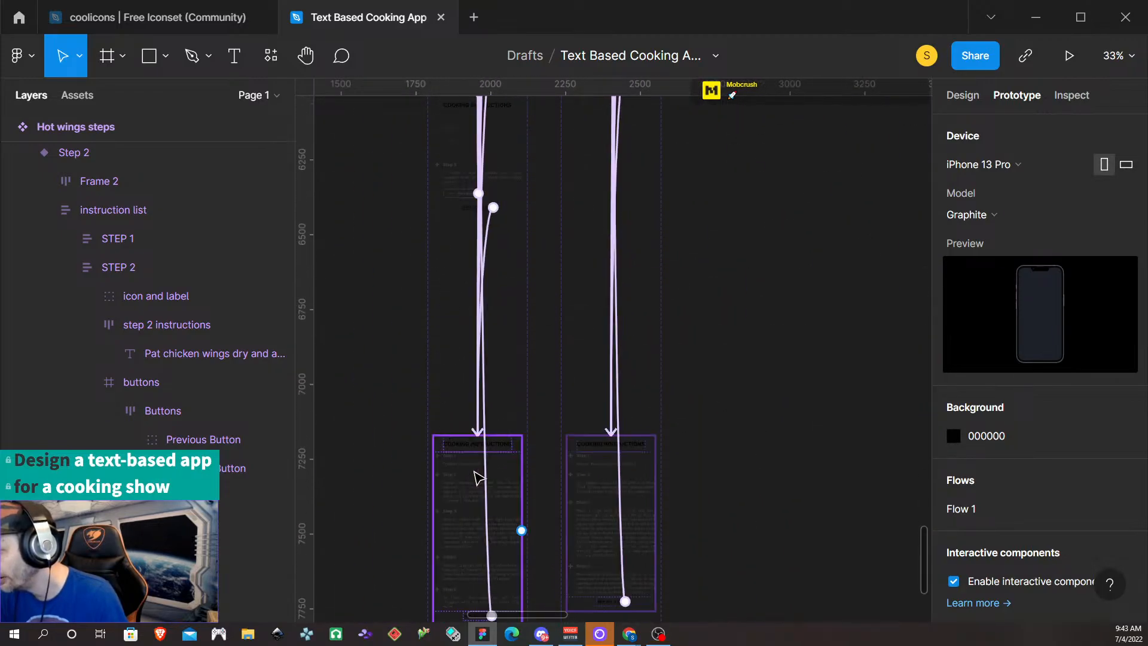
{"action": "scroll", "coordinate": [481, 386], "scroll_direction": "up", "scroll_amount": 3}
{"action": "scroll", "coordinate": [483, 384], "scroll_direction": "up", "scroll_amount": 2}
{"action": "scroll", "coordinate": [488, 401], "scroll_direction": "up", "scroll_amount": 2}
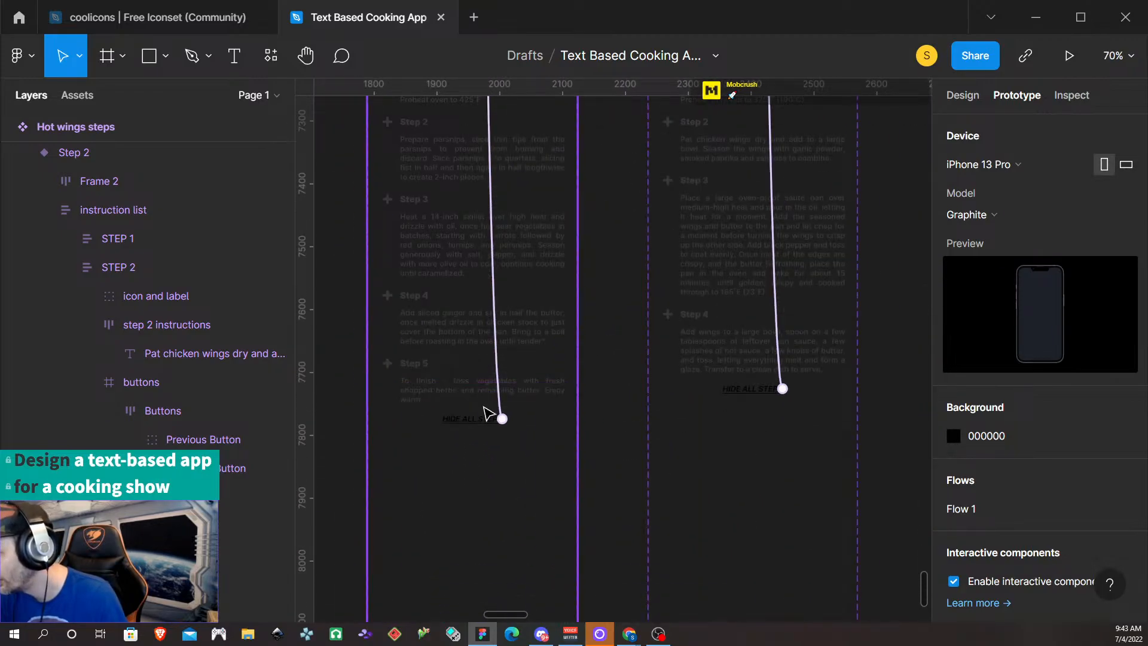
{"action": "scroll", "coordinate": [777, 402], "scroll_direction": "up", "scroll_amount": 1}
{"action": "scroll", "coordinate": [764, 407], "scroll_direction": "down", "scroll_amount": 3}
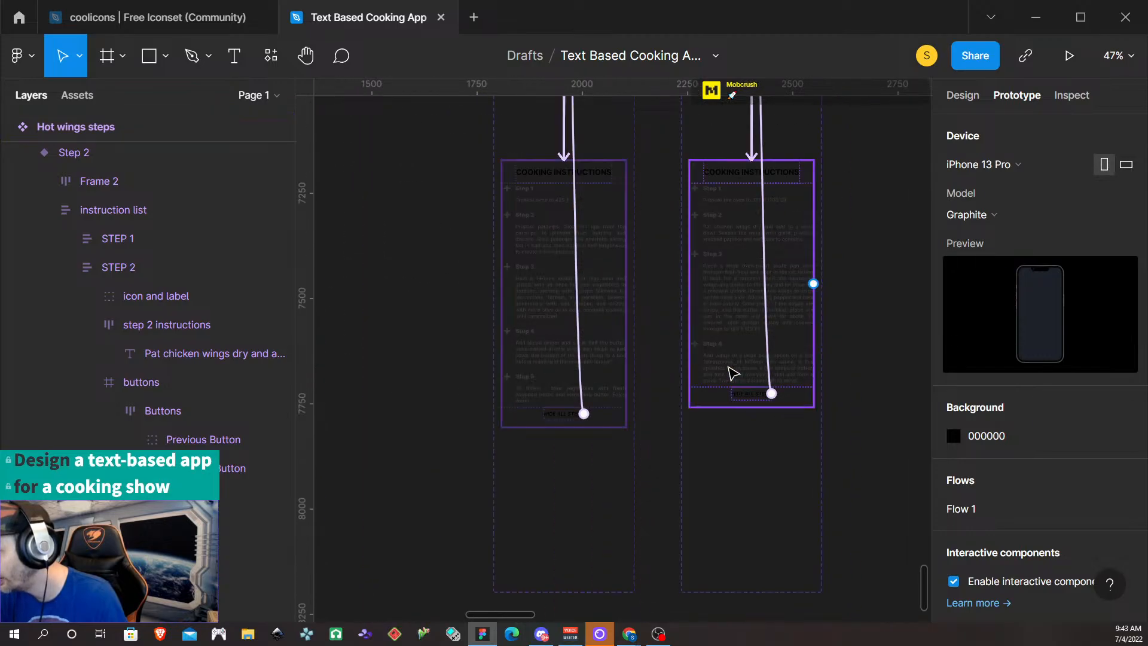
{"action": "scroll", "coordinate": [747, 330], "scroll_direction": "down", "scroll_amount": 1}
{"action": "scroll", "coordinate": [697, 331], "scroll_direction": "right", "scroll_amount": 2}
{"action": "scroll", "coordinate": [694, 331], "scroll_direction": "up", "scroll_amount": 10}
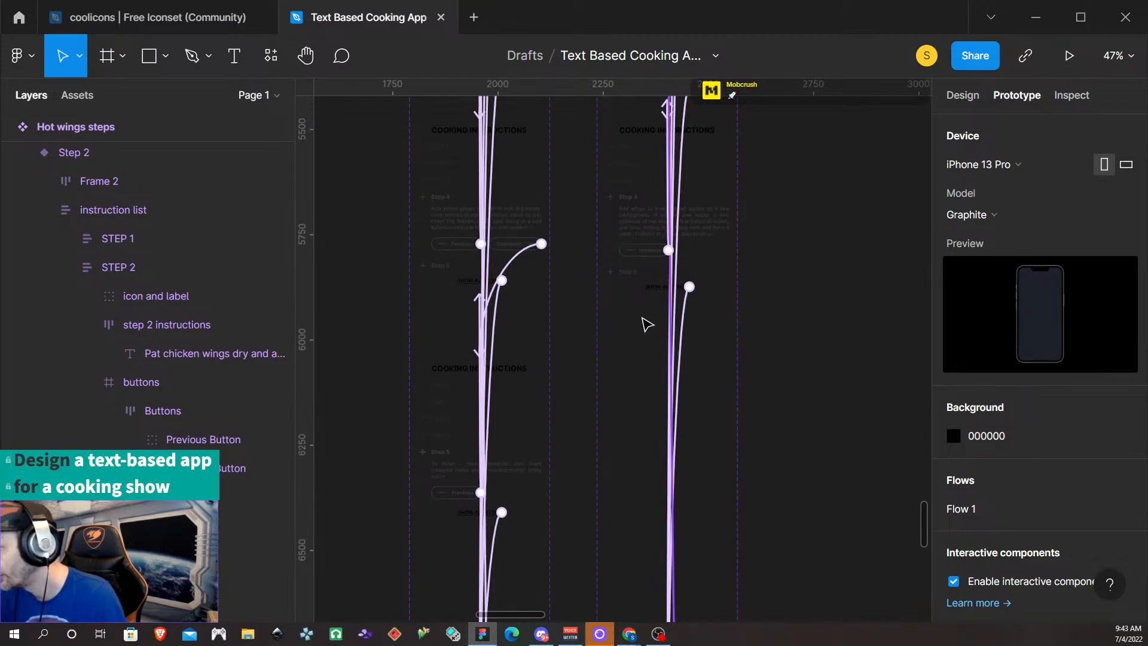
{"action": "scroll", "coordinate": [643, 317], "scroll_direction": "down", "scroll_amount": 5}
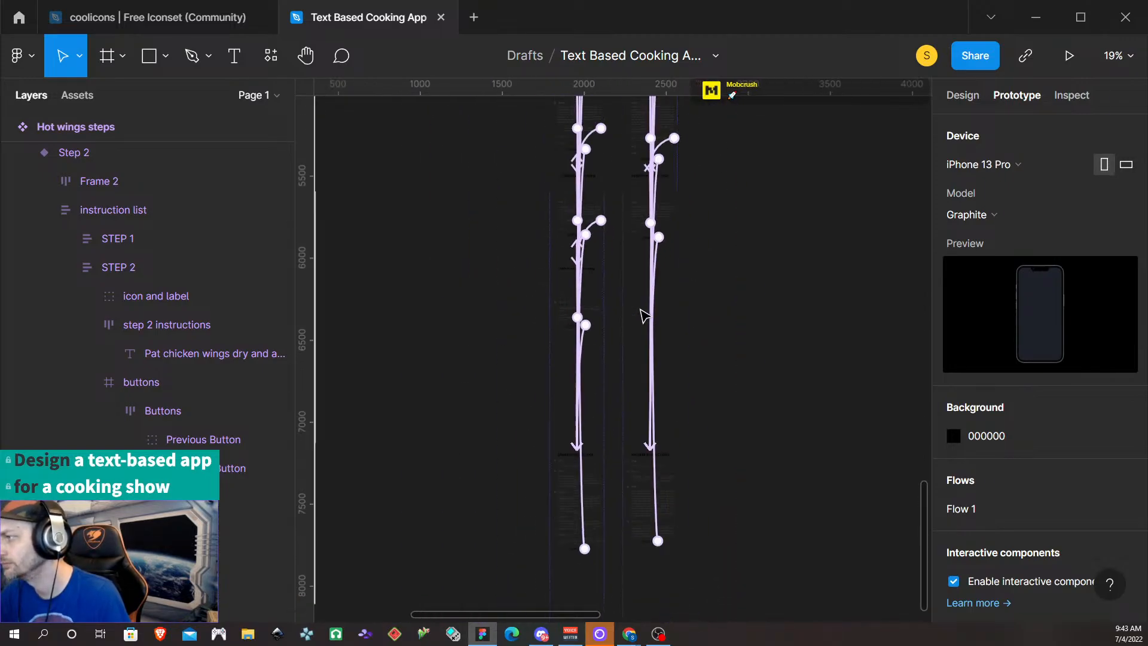
{"action": "scroll", "coordinate": [643, 317], "scroll_direction": "down", "scroll_amount": 4}
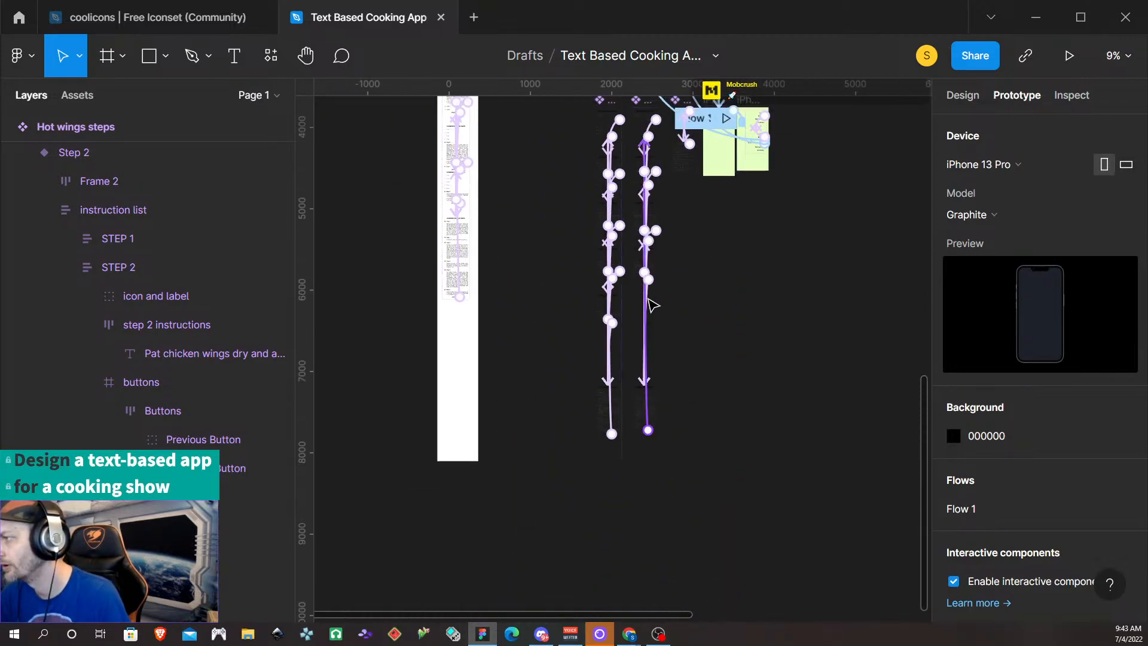
Replace the Roast Beef cooking steps instance in the Hot Wings screen with the Step 1 variant of Hot wings steps
{"action": "left_click", "coordinate": [964, 97]}
{"action": "scroll", "coordinate": [657, 305], "scroll_direction": "up", "scroll_amount": 4}
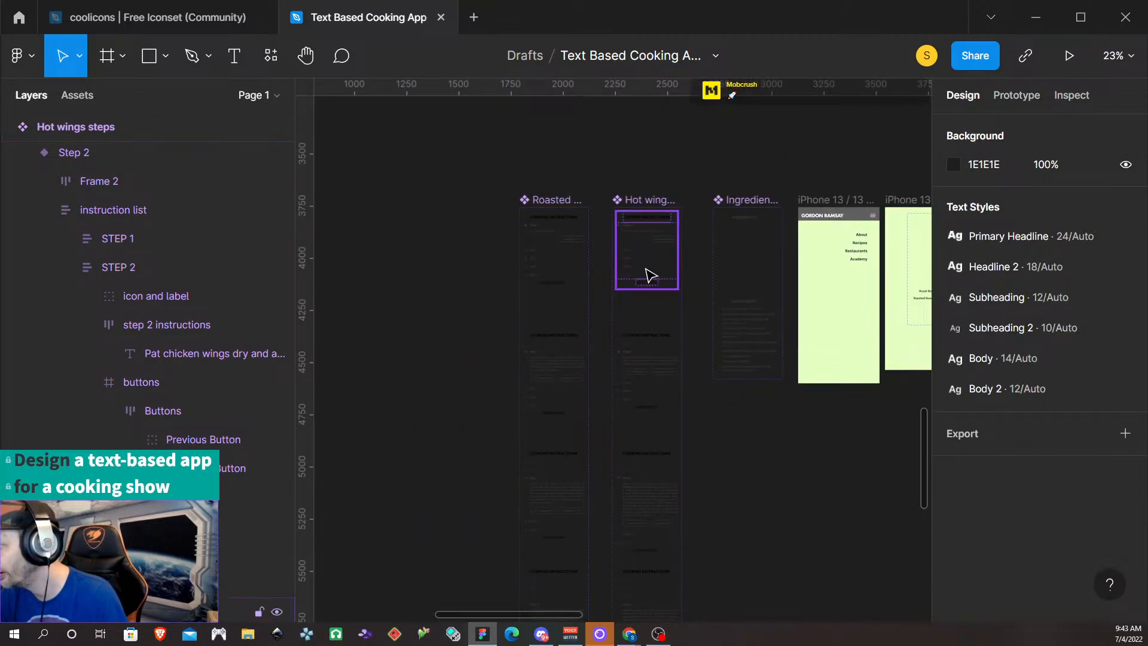
{"action": "left_click", "coordinate": [649, 275]}
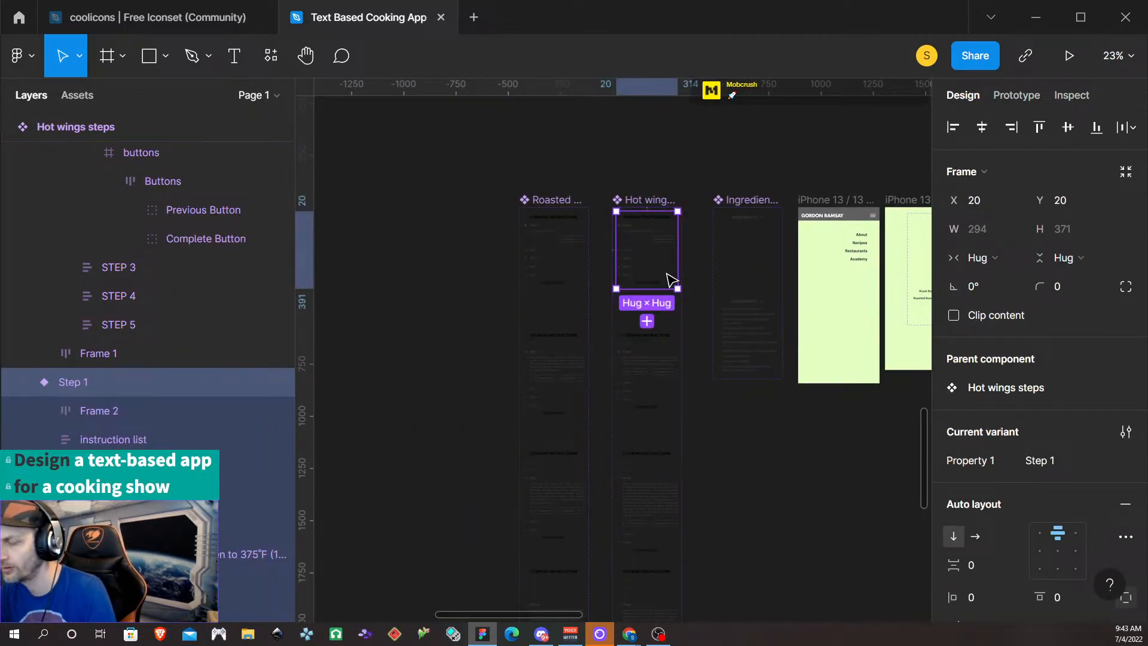
{"action": "scroll", "coordinate": [718, 248], "scroll_direction": "up", "scroll_amount": 2}
{"action": "scroll", "coordinate": [717, 249], "scroll_direction": "up", "scroll_amount": 5}
{"action": "scroll", "coordinate": [724, 245], "scroll_direction": "right", "scroll_amount": 8}
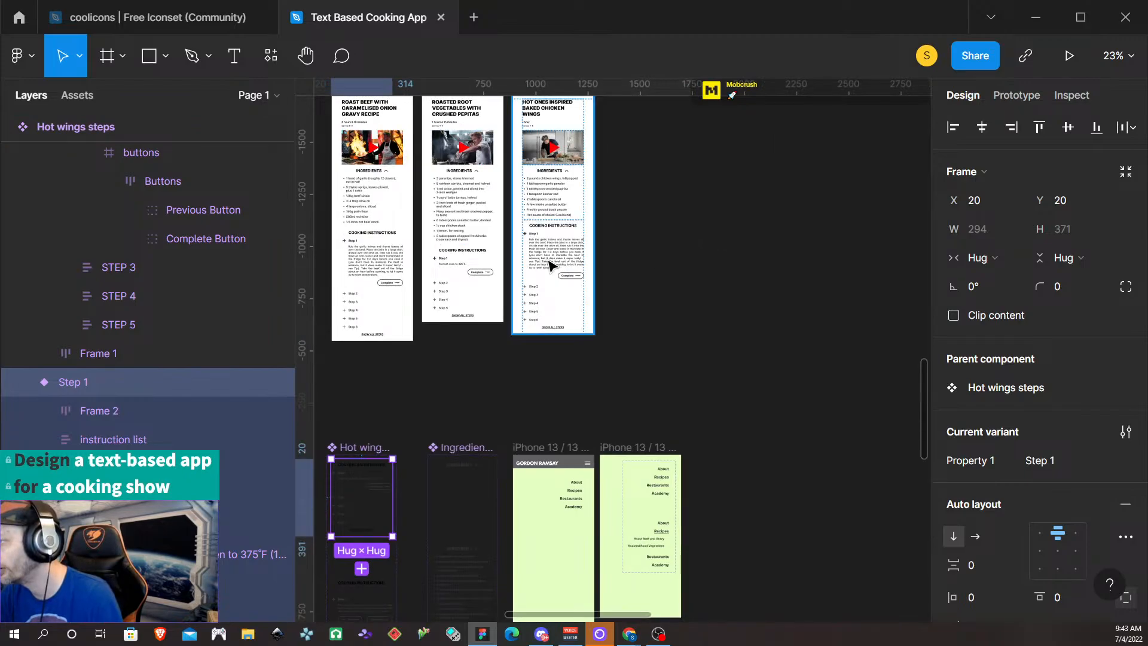
{"action": "scroll", "coordinate": [551, 264], "scroll_direction": "up", "scroll_amount": 1}
{"action": "scroll", "coordinate": [551, 264], "scroll_direction": "up", "scroll_amount": 3}
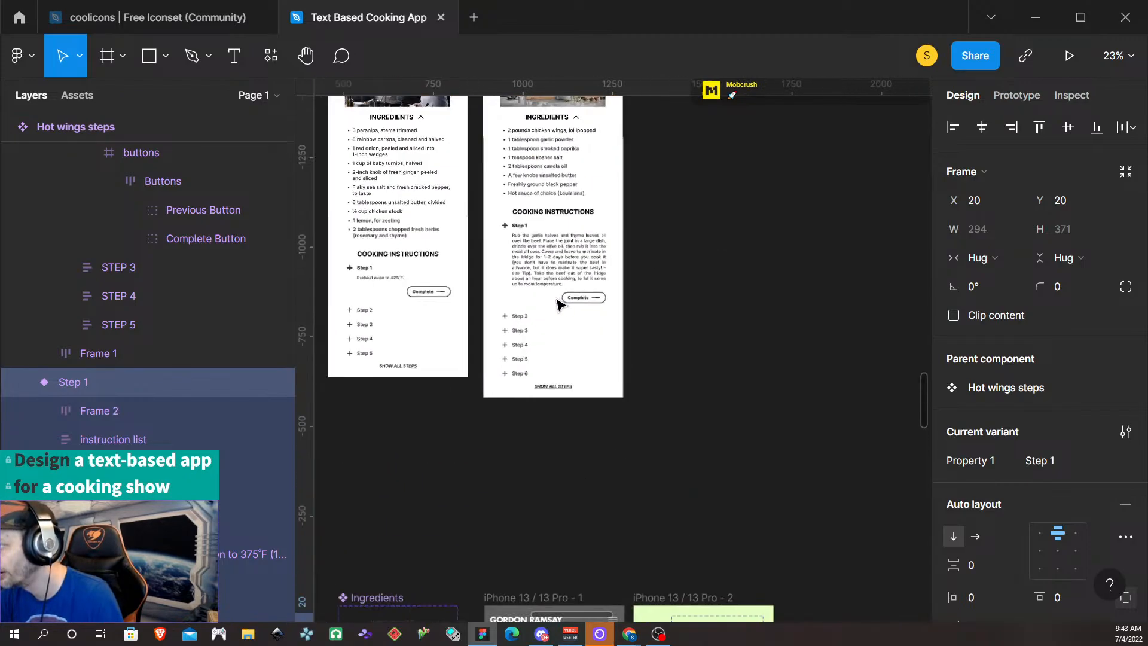
{"action": "left_click", "coordinate": [554, 250]}
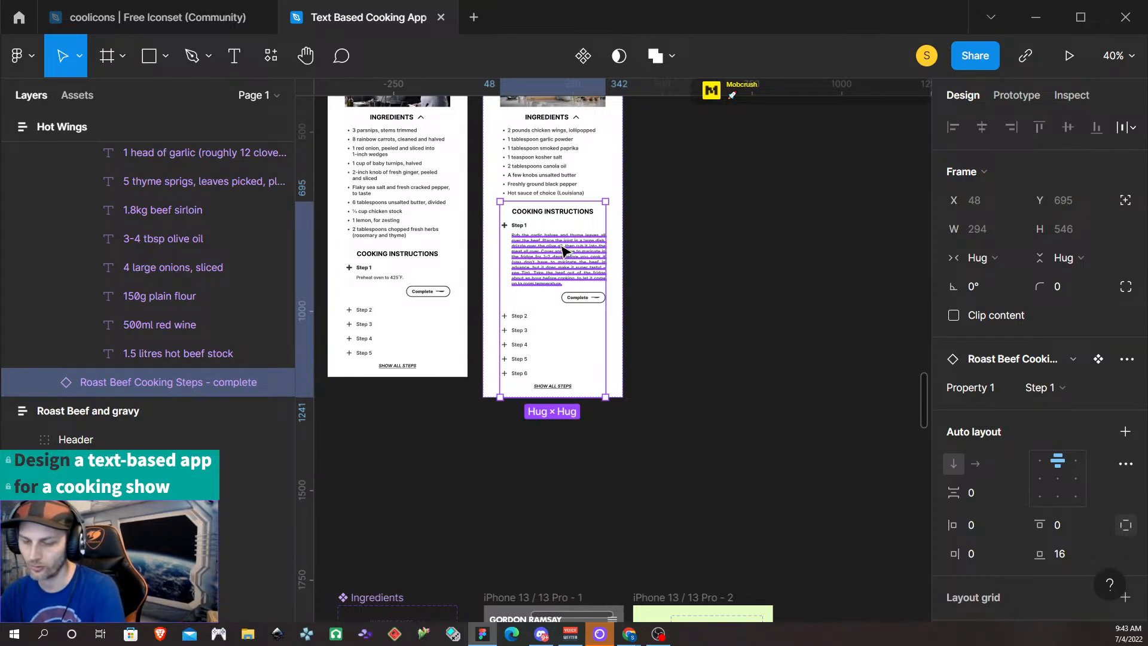
{"action": "key", "text": "ctrl+shift+r"}
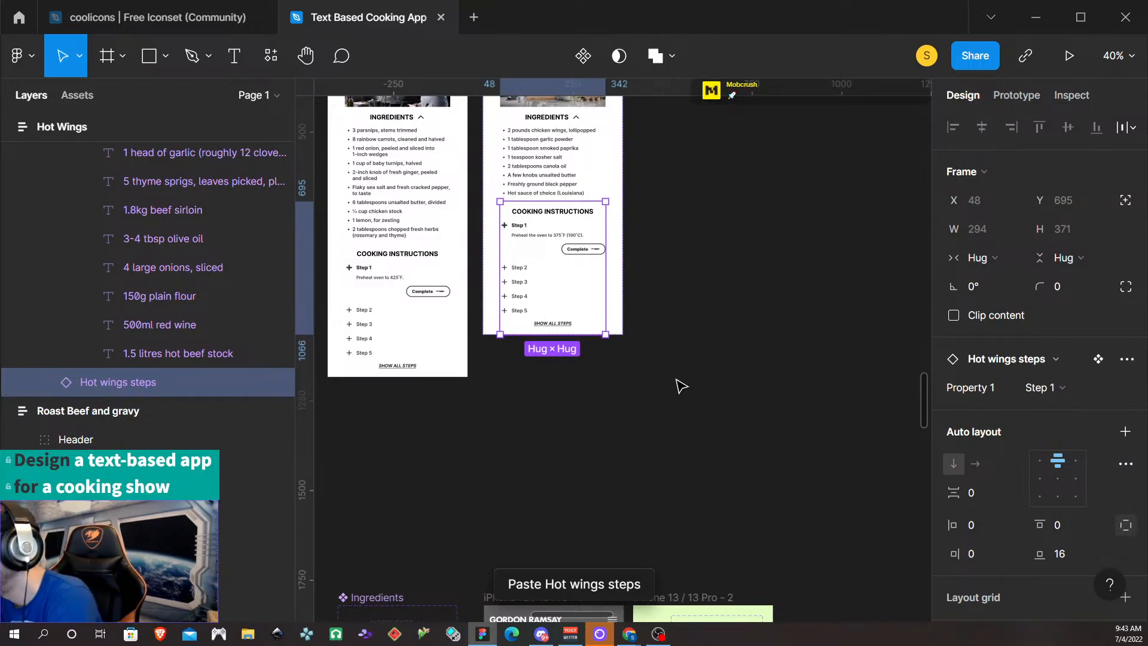
{"action": "left_click", "coordinate": [628, 305]}
Review the Hot Wings screen's ingredients and cooking instructions beside the Roasted Root Veggies screen
{"action": "scroll", "coordinate": [599, 353], "scroll_direction": "up", "scroll_amount": 3}
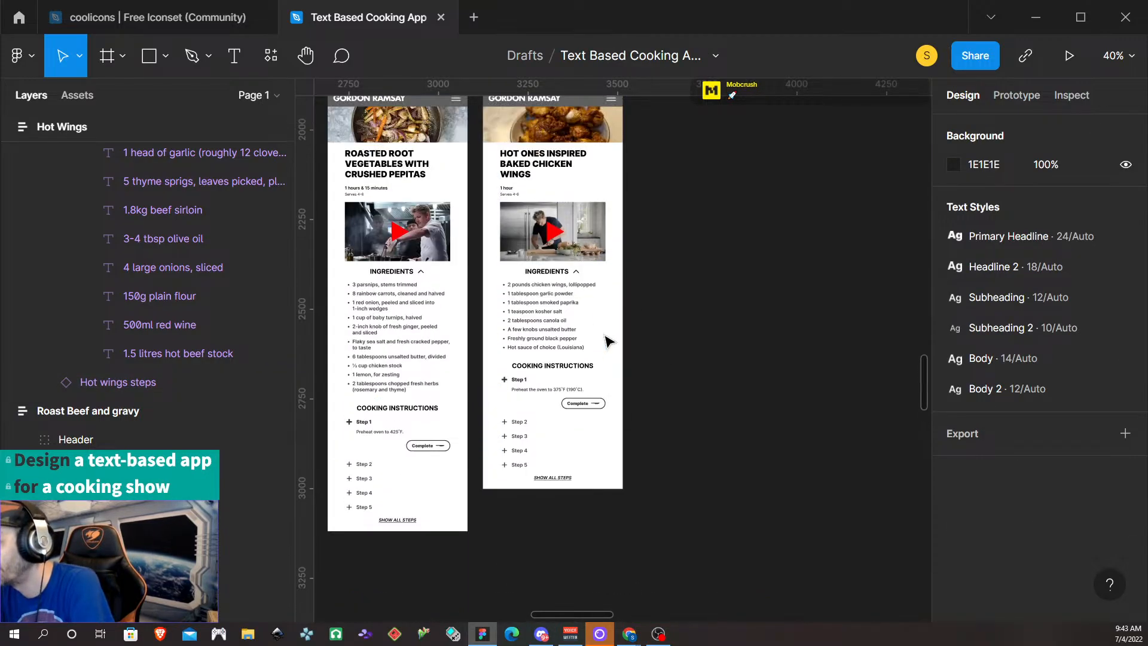
{"action": "scroll", "coordinate": [598, 407], "scroll_direction": "up", "scroll_amount": 2}
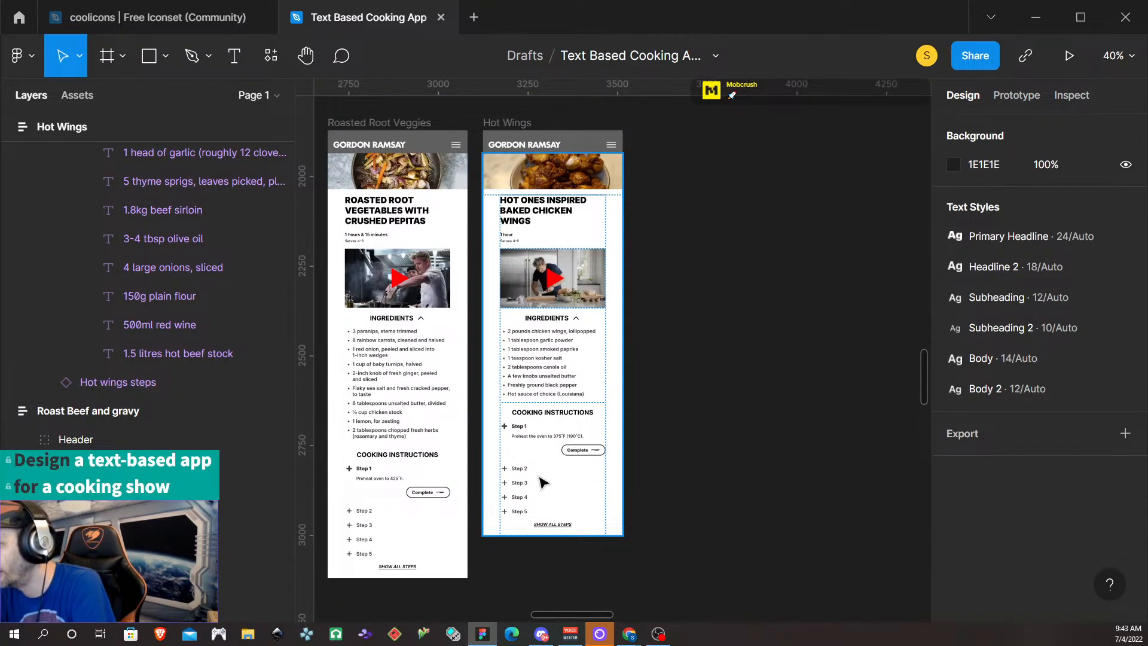
{"action": "scroll", "coordinate": [598, 269], "scroll_direction": "up", "scroll_amount": 3}
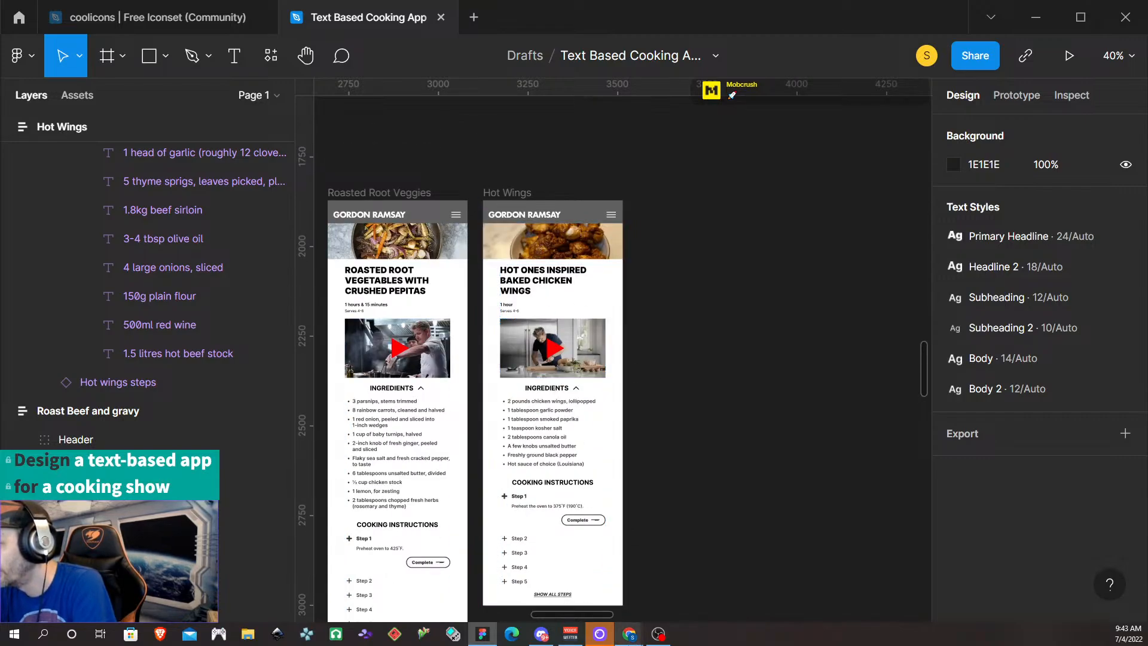
{"action": "scroll", "coordinate": [455, 383], "scroll_direction": "down", "scroll_amount": 1}
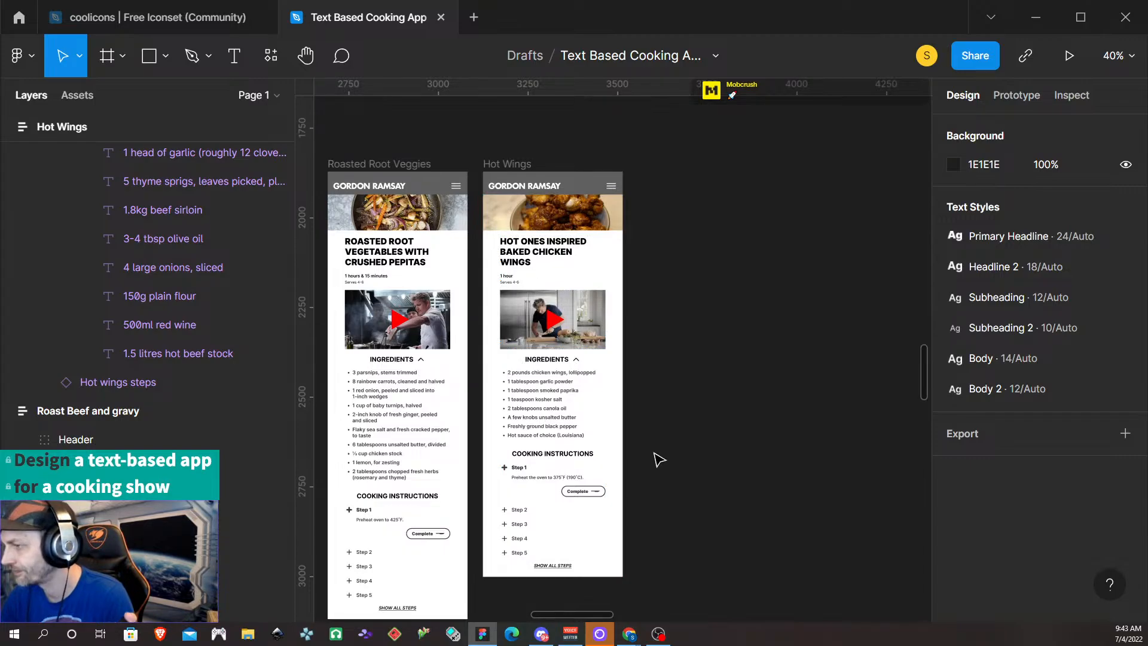
{"action": "scroll", "coordinate": [655, 458], "scroll_direction": "down", "scroll_amount": 2}
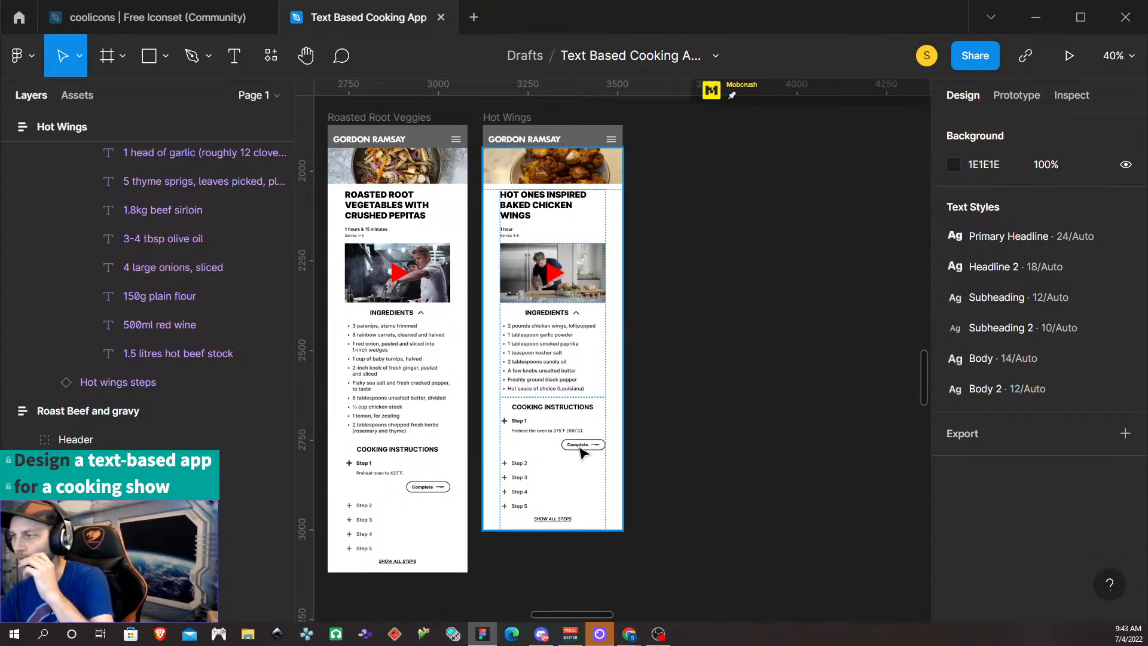
{"action": "scroll", "coordinate": [581, 453], "scroll_direction": "up", "scroll_amount": 1}
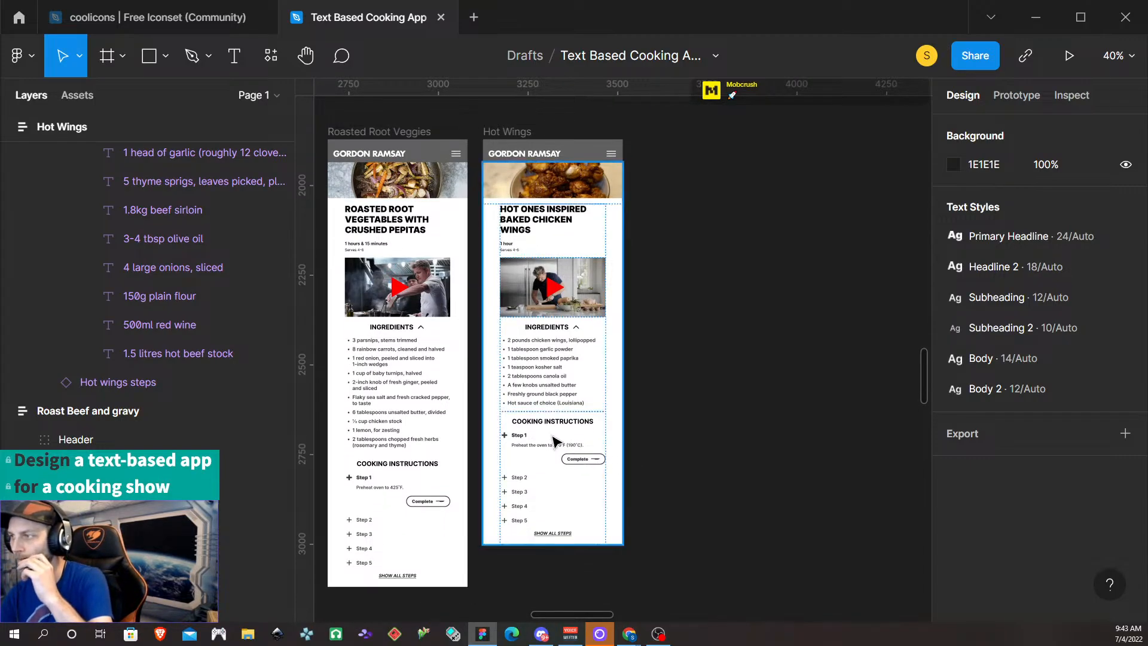
Run the prototype preview starting from the Hot Wings screen and test opening and closing the hamburger menu
{"action": "left_click", "coordinate": [507, 132]}
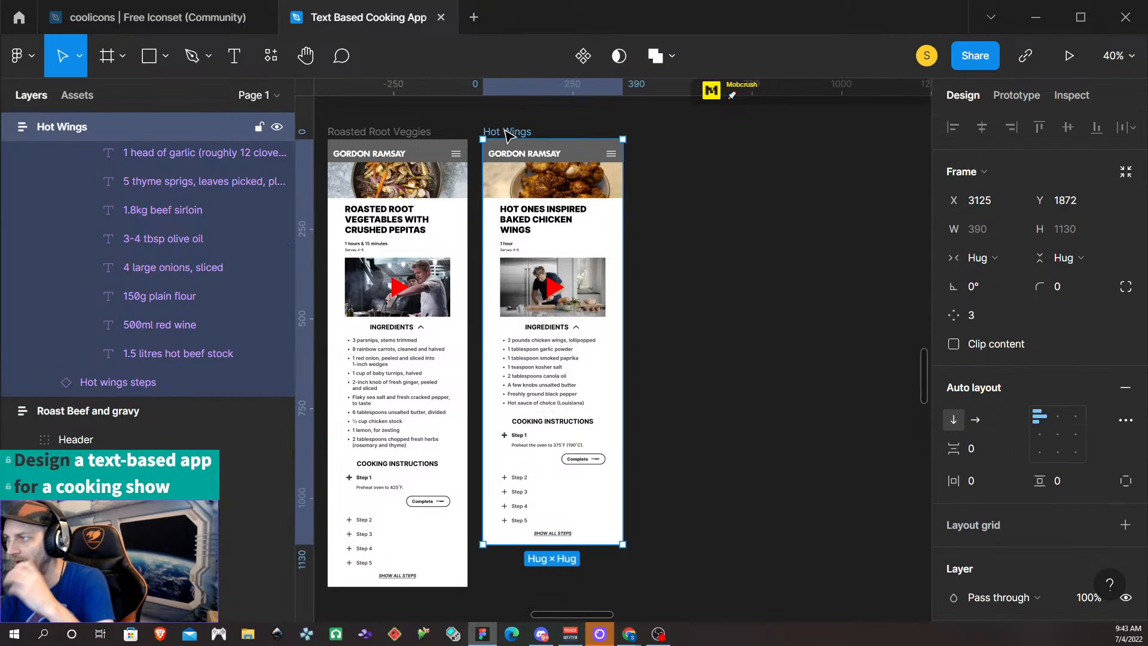
{"action": "left_click", "coordinate": [1070, 56]}
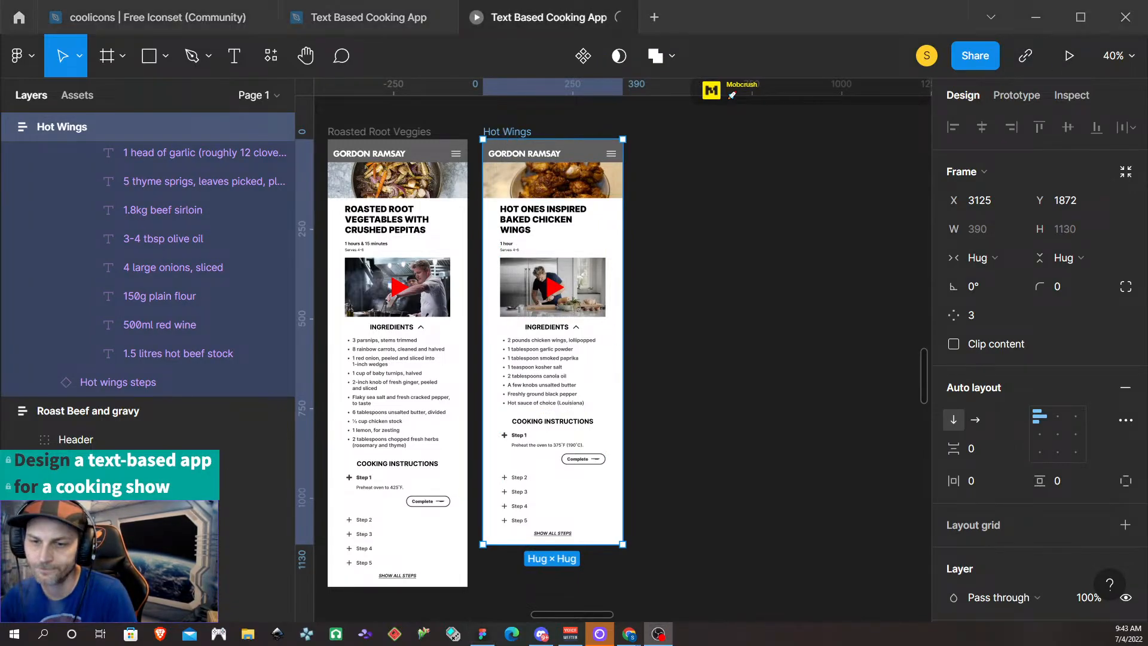
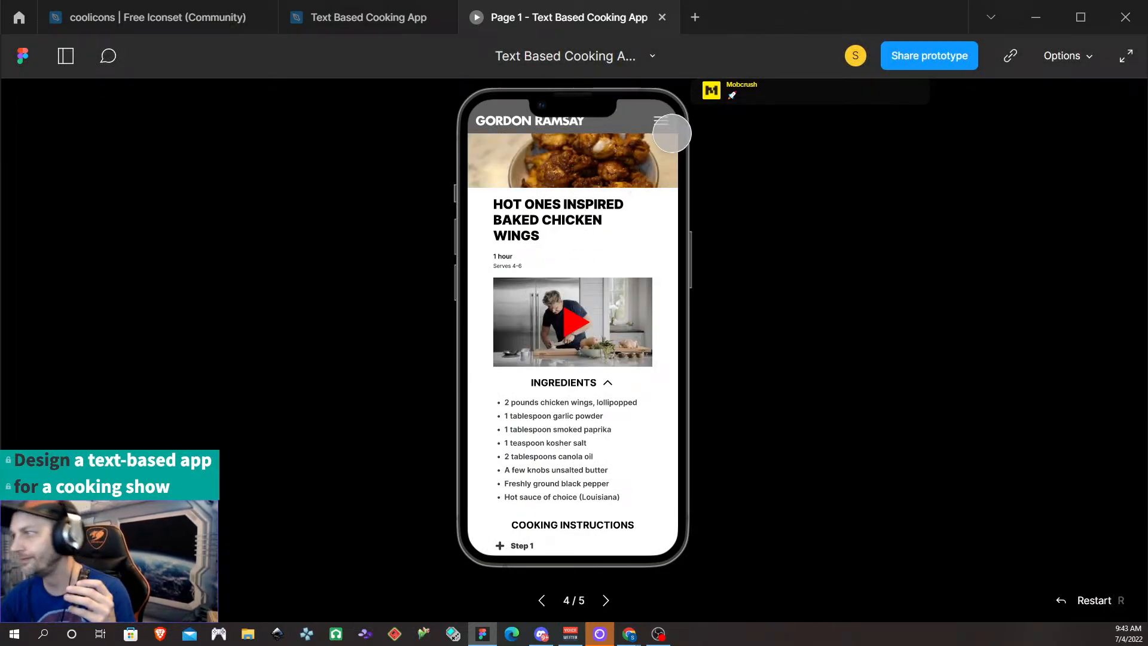
{"action": "left_click", "coordinate": [660, 117]}
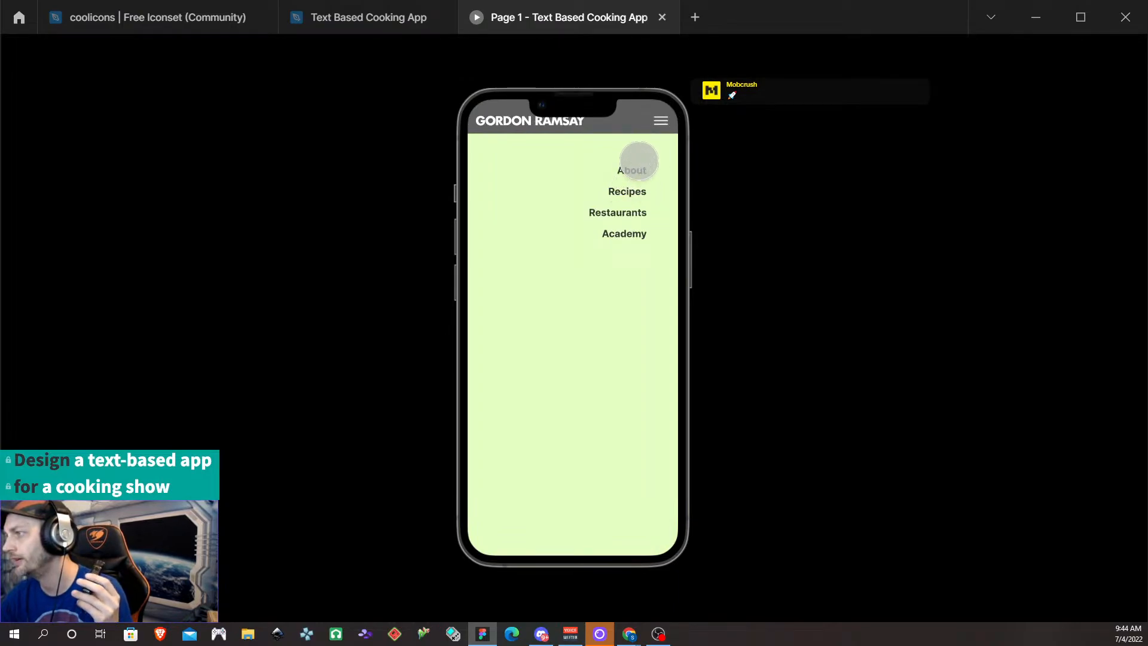
{"action": "left_click", "coordinate": [661, 120]}
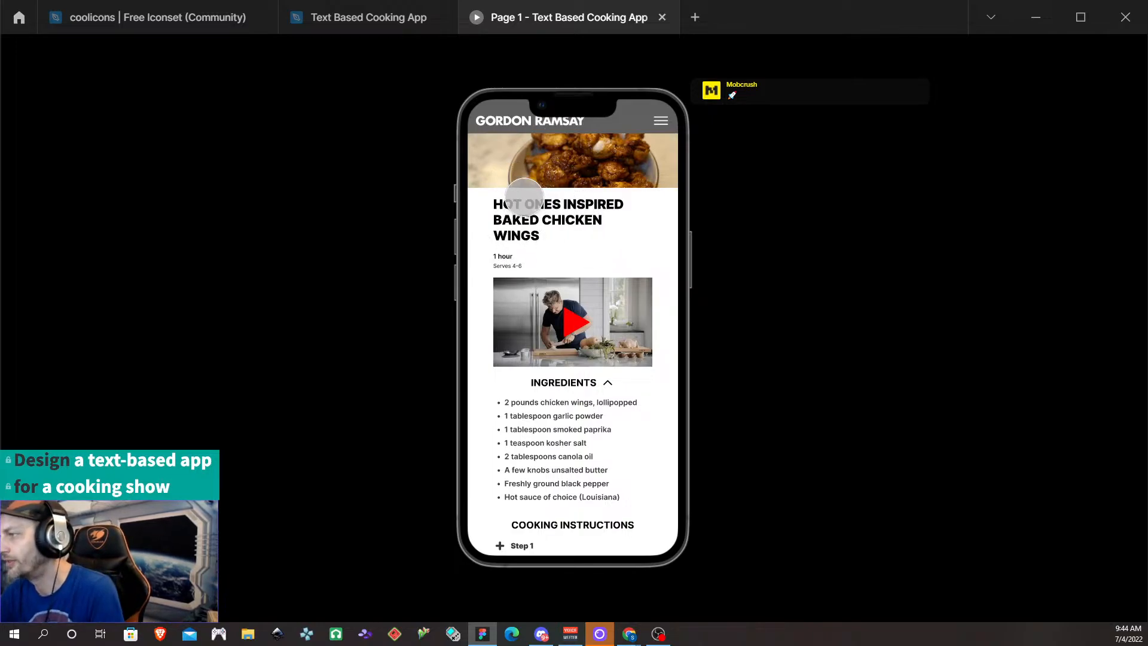
Scroll through the Hot Wings preview and test collapsing and expanding its Ingredients list
{"action": "scroll", "coordinate": [571, 304], "scroll_direction": "down", "scroll_amount": 3}
{"action": "scroll", "coordinate": [586, 241], "scroll_direction": "down", "scroll_amount": 1}
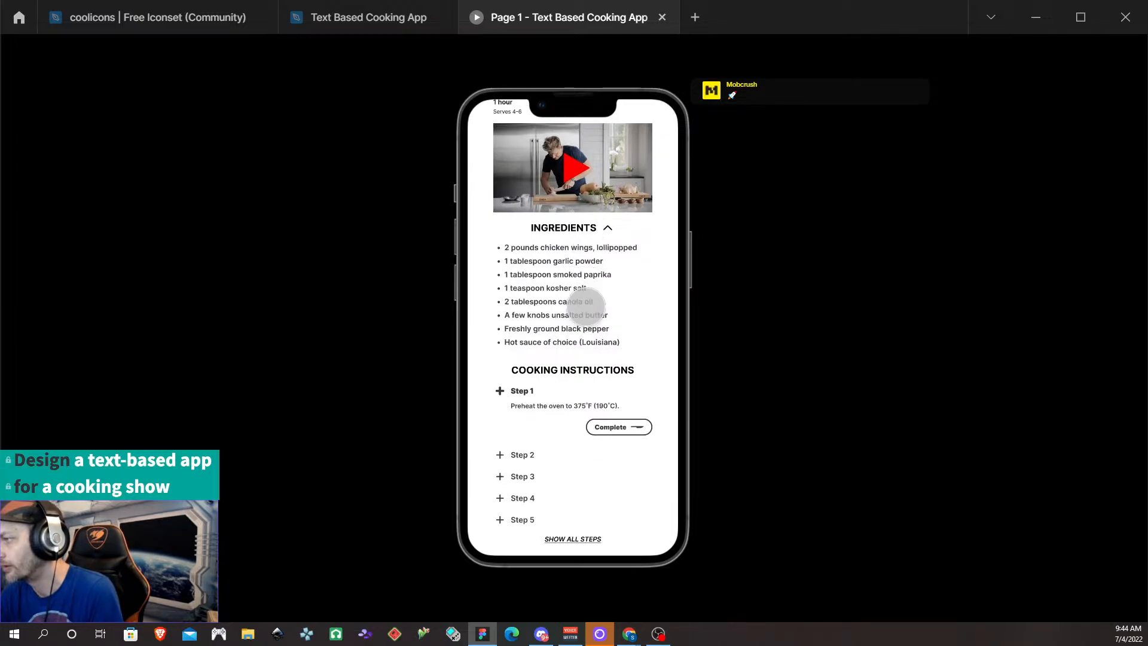
{"action": "scroll", "coordinate": [604, 311], "scroll_direction": "up", "scroll_amount": 5}
{"action": "scroll", "coordinate": [604, 329], "scroll_direction": "down", "scroll_amount": 6}
{"action": "left_click", "coordinate": [604, 227]}
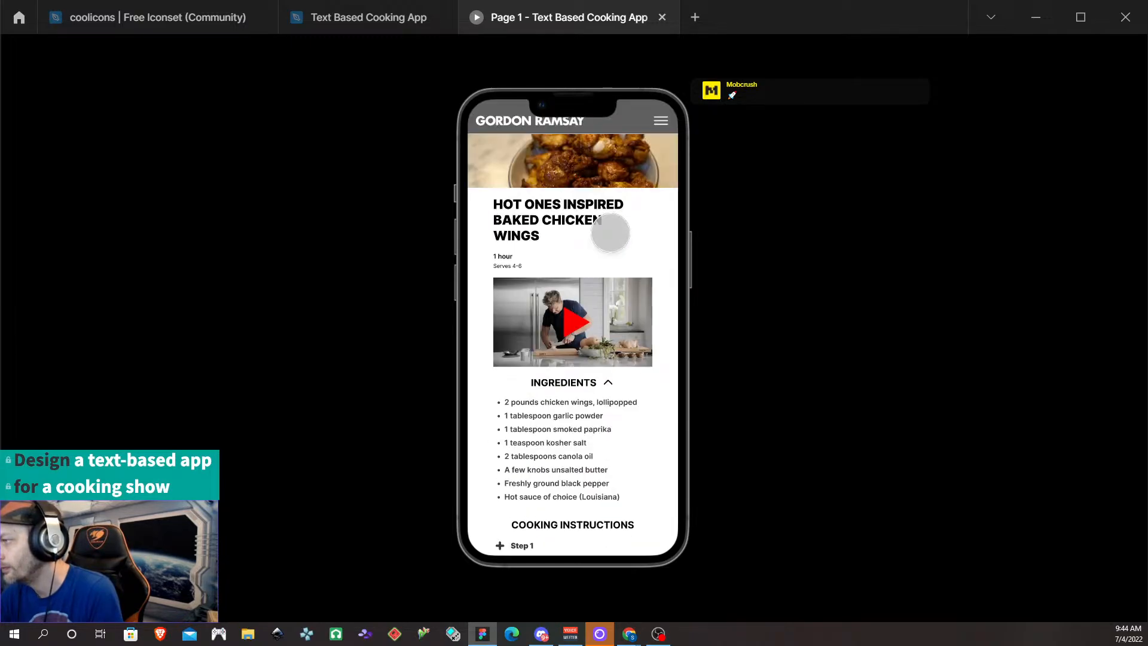
{"action": "left_click", "coordinate": [611, 341]}
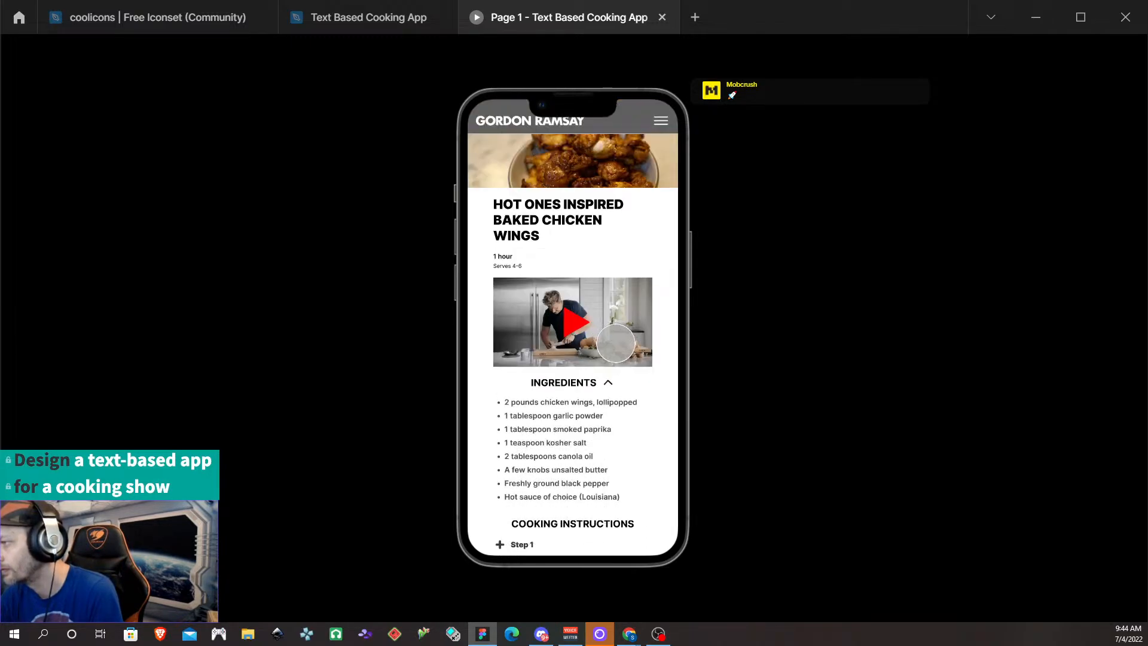
{"action": "left_click", "coordinate": [619, 338]}
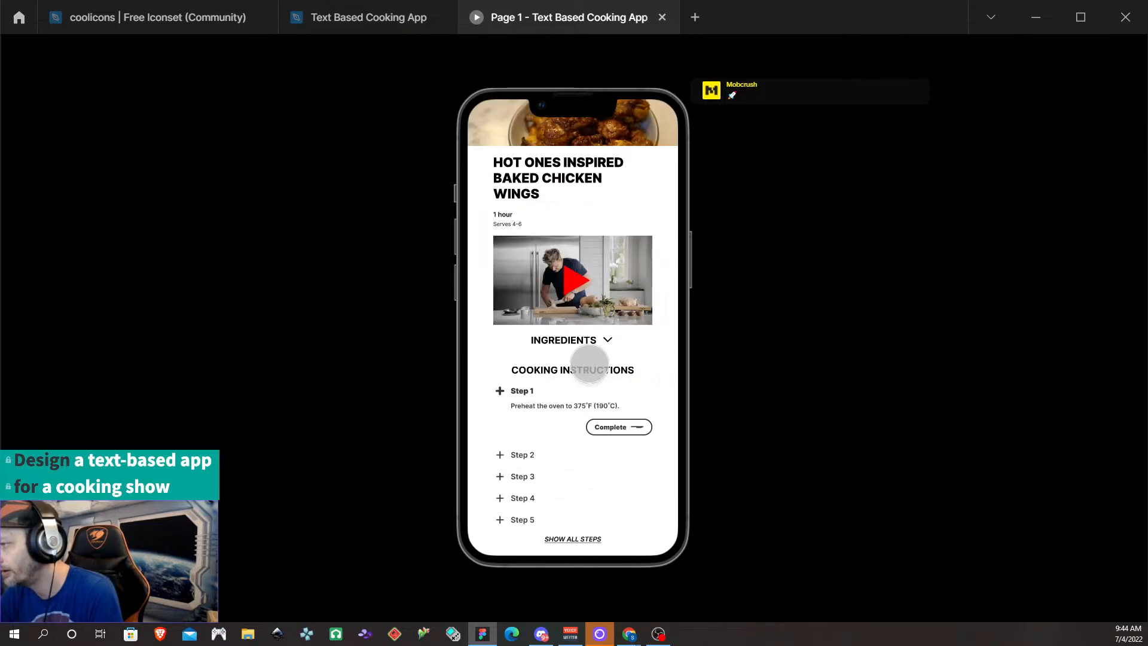
{"action": "left_click", "coordinate": [608, 341]}
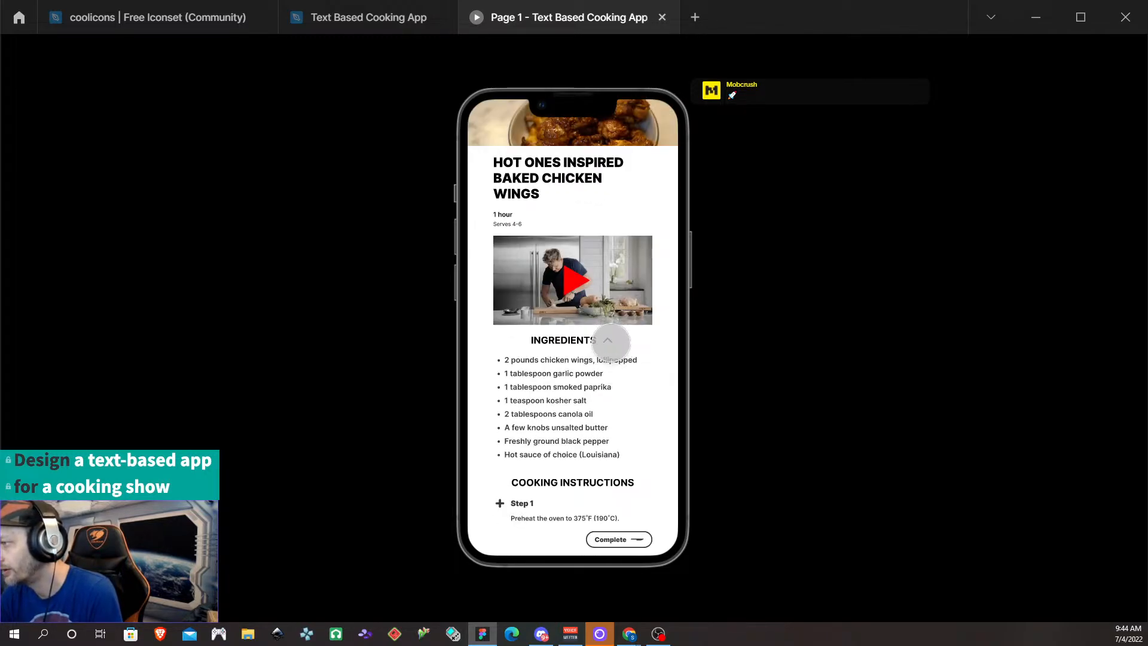
{"action": "left_click", "coordinate": [609, 340]}
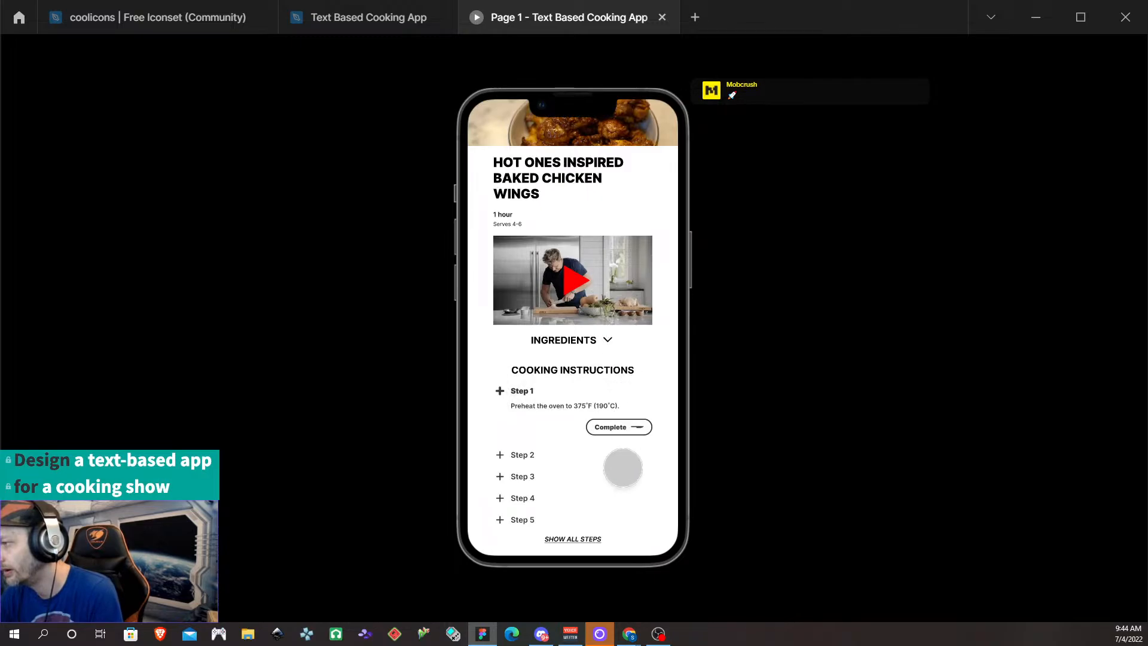
Test completing the Hot Wings cooking steps one after another up to Step 4 and going back through Previous
{"action": "left_click", "coordinate": [621, 427]}
{"action": "left_click", "coordinate": [619, 464]}
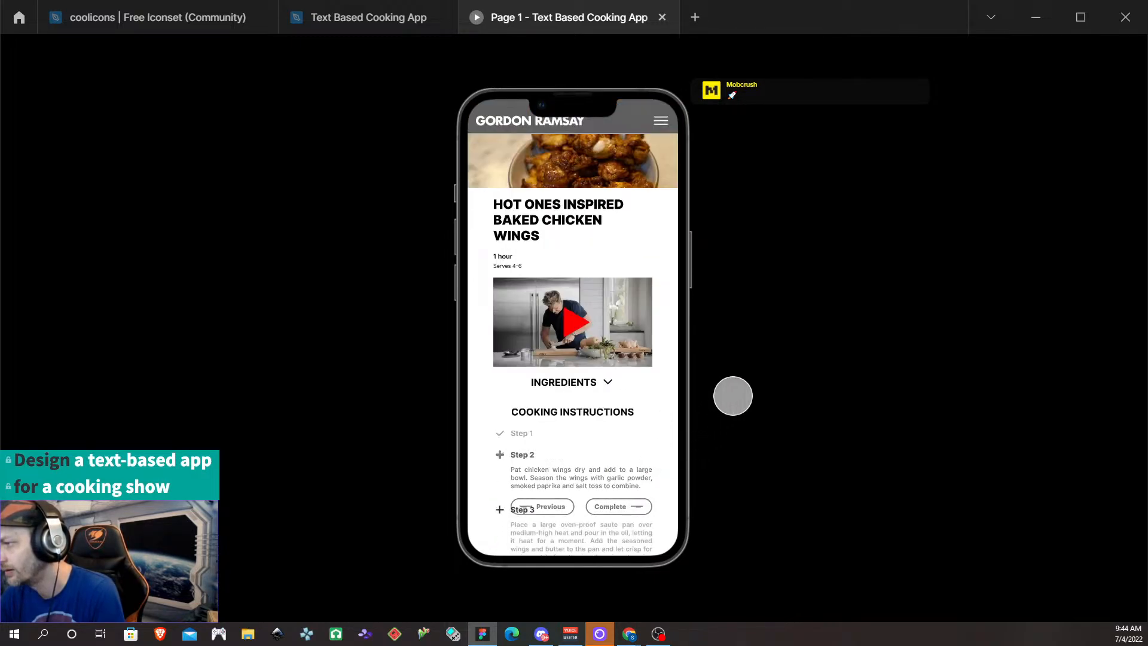
{"action": "scroll", "coordinate": [606, 429], "scroll_direction": "down", "scroll_amount": 2}
{"action": "left_click", "coordinate": [632, 471]}
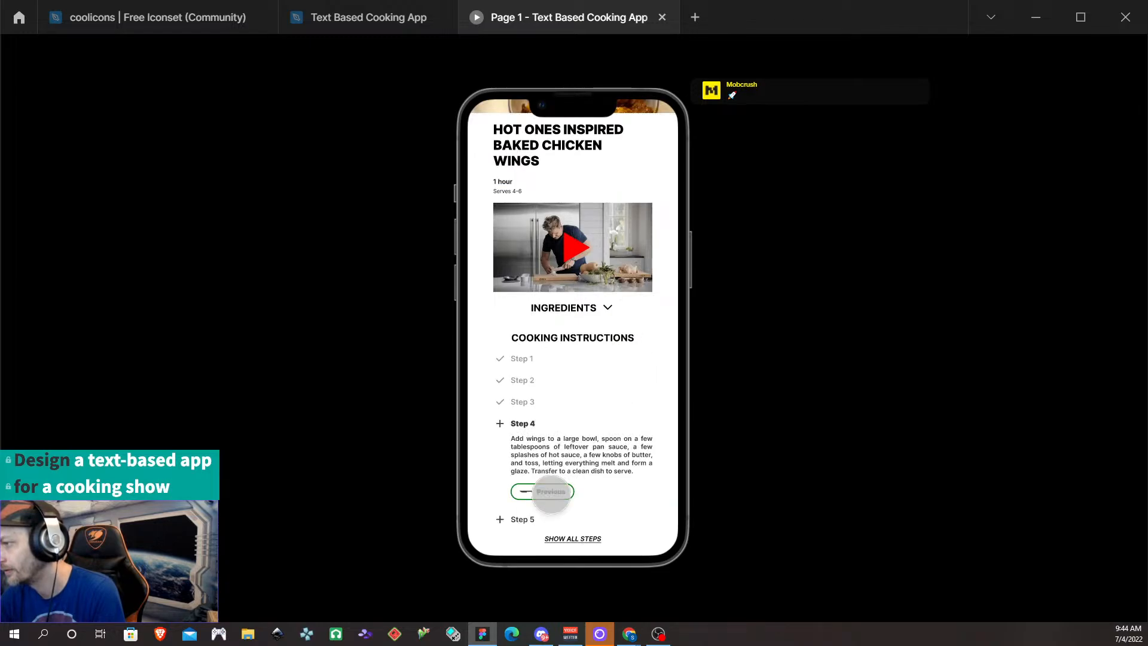
{"action": "left_click", "coordinate": [521, 490]}
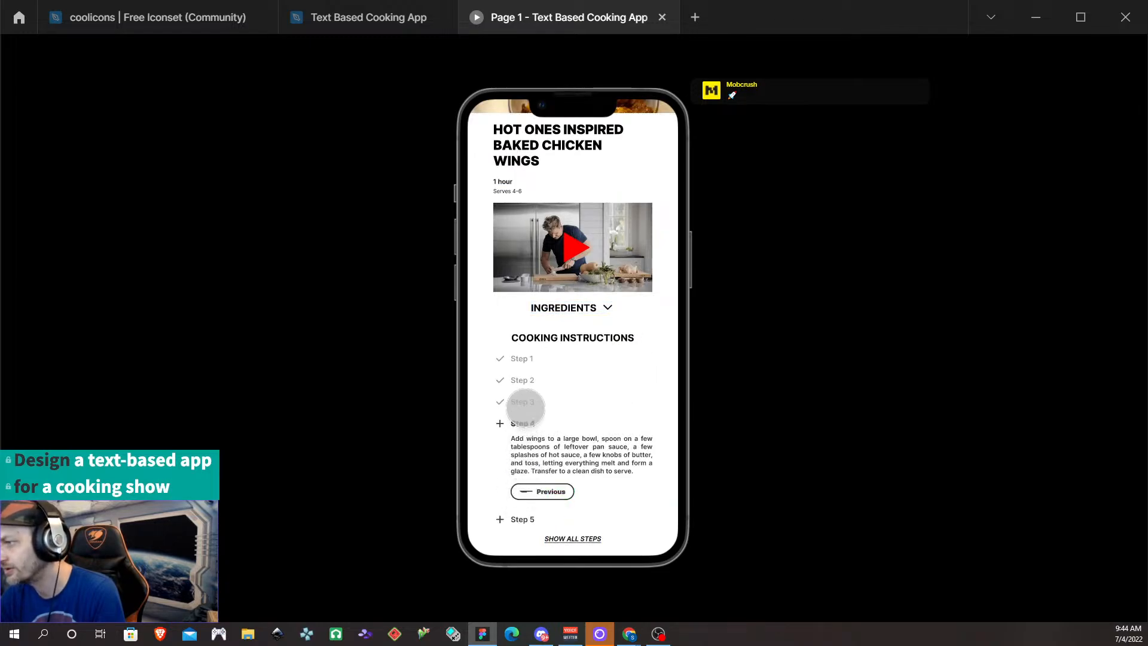
{"action": "left_click", "coordinate": [525, 409]}
{"action": "left_click", "coordinate": [525, 358]}
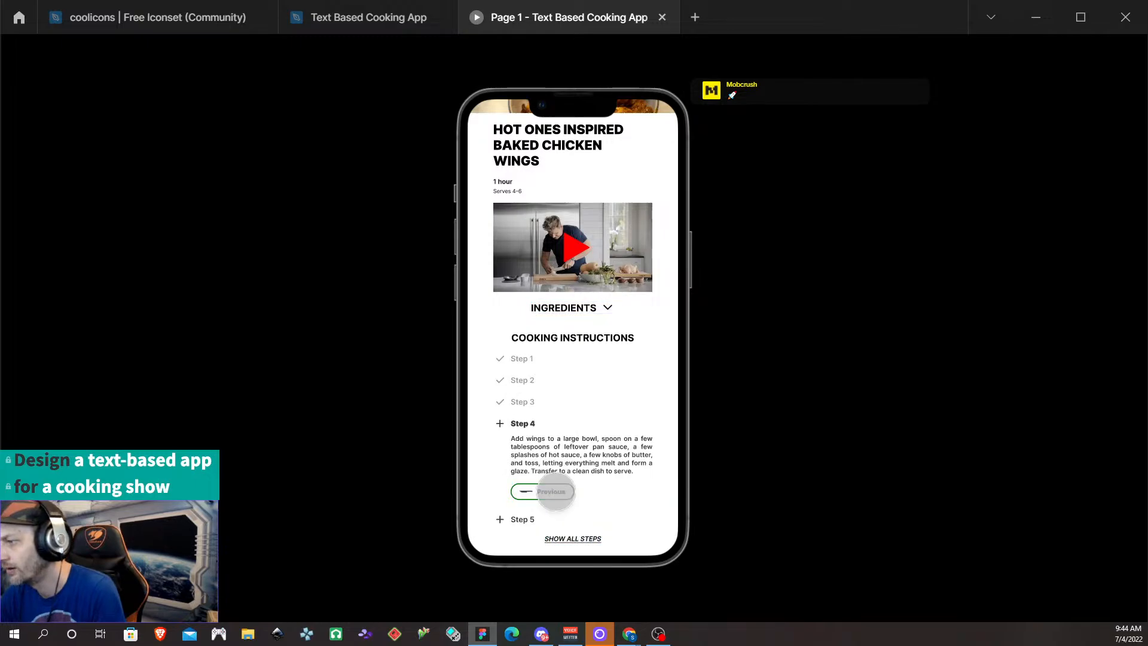
Test showing and hiding all cooking steps, plus completing Step 1 and returning to it from Step 2
{"action": "left_click", "coordinate": [592, 538]}
{"action": "scroll", "coordinate": [589, 410], "scroll_direction": "down", "scroll_amount": 3}
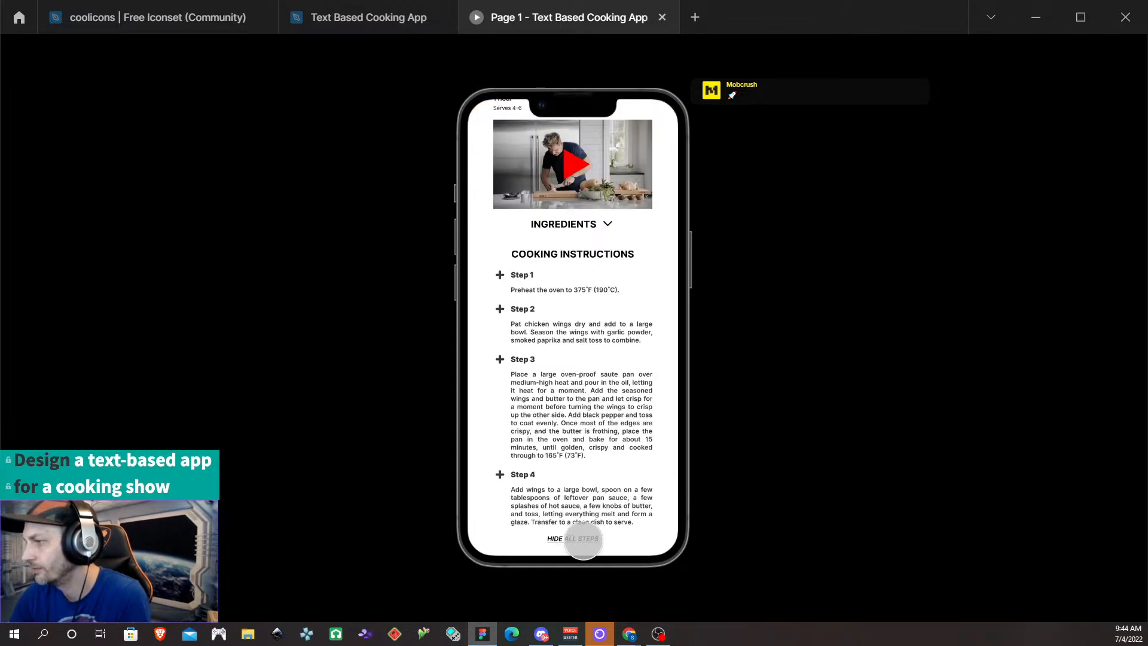
{"action": "left_click", "coordinate": [583, 539]}
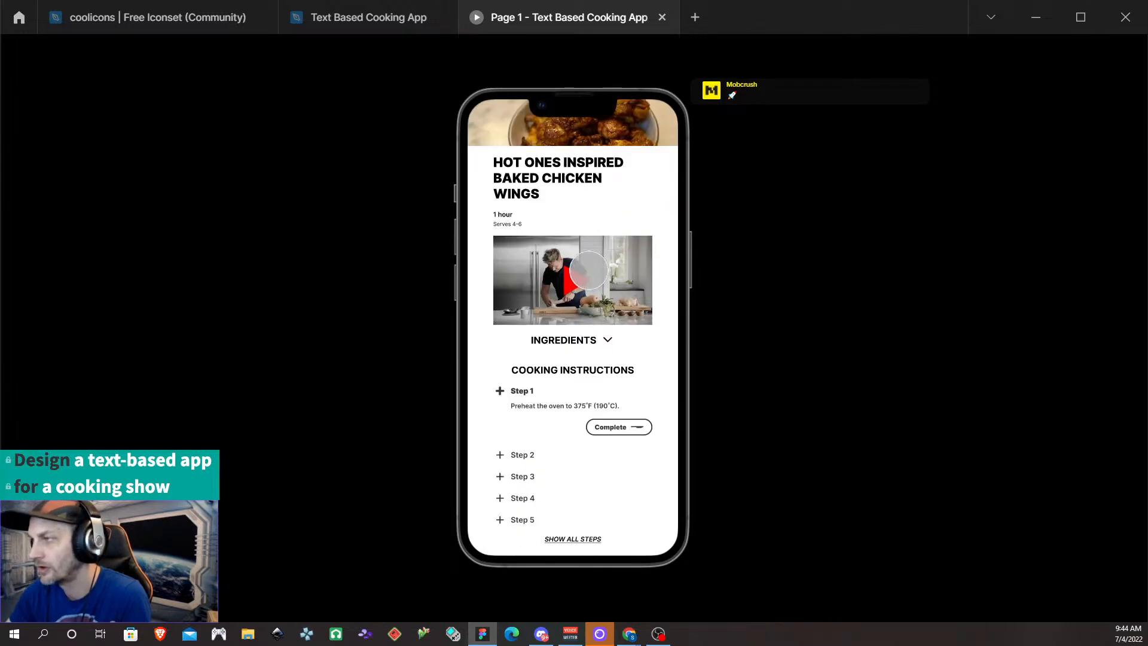
{"action": "left_click", "coordinate": [611, 428]}
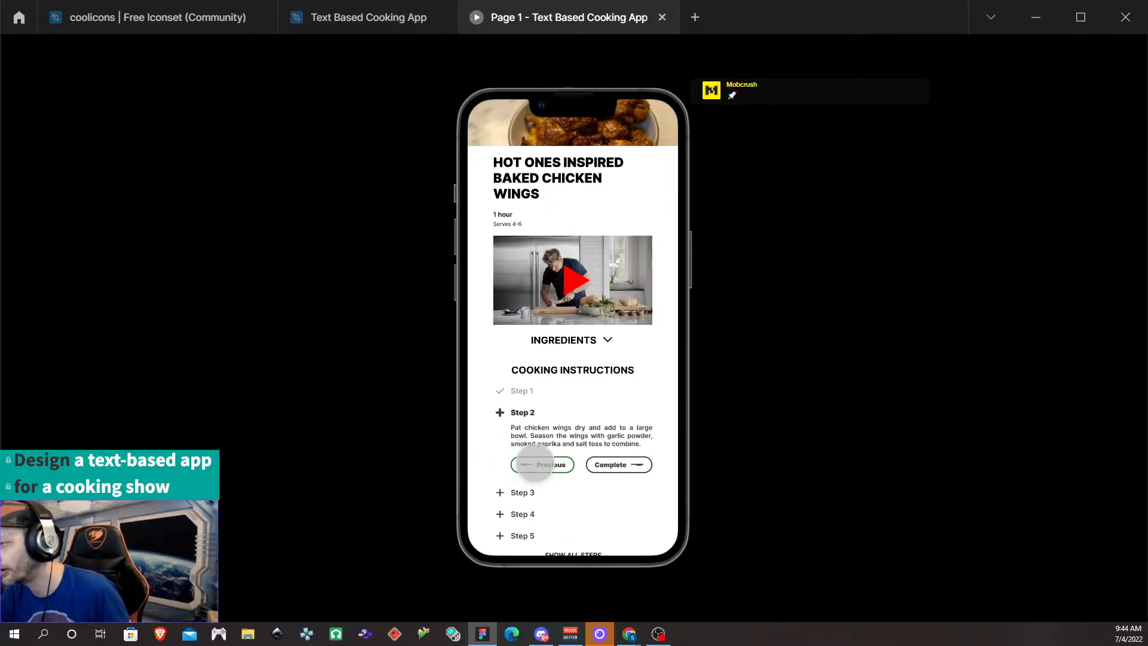
{"action": "left_click", "coordinate": [541, 463]}
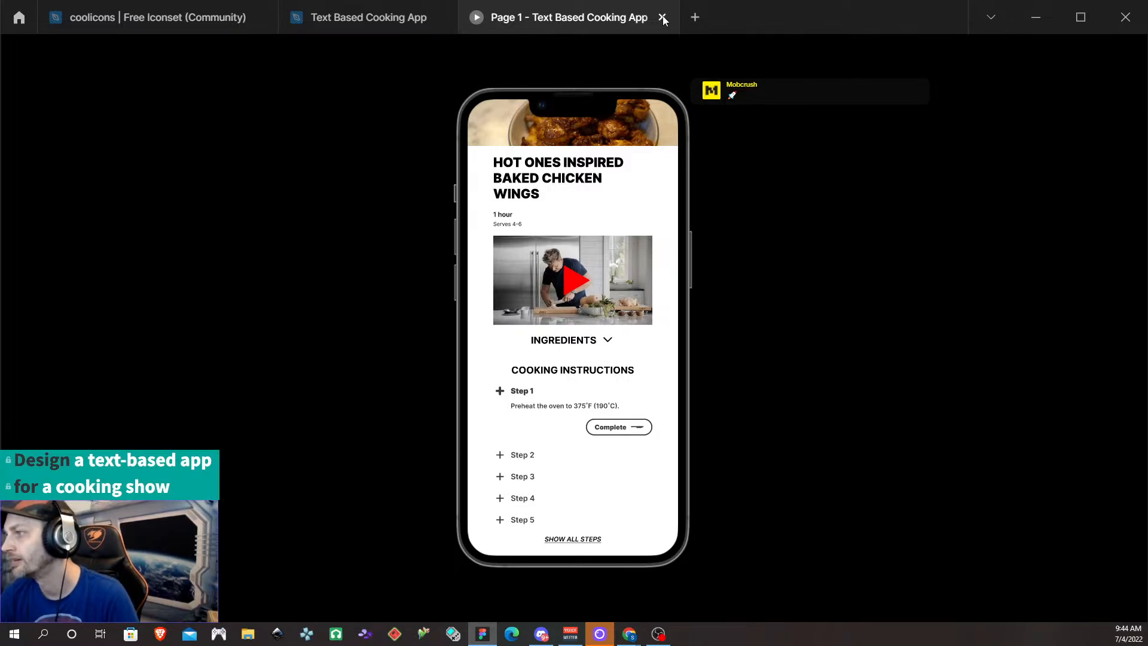
Close the prototype preview and return to the Text Based Cooking App design file
{"action": "scroll", "coordinate": [644, 102], "scroll_direction": "up", "scroll_amount": 2}
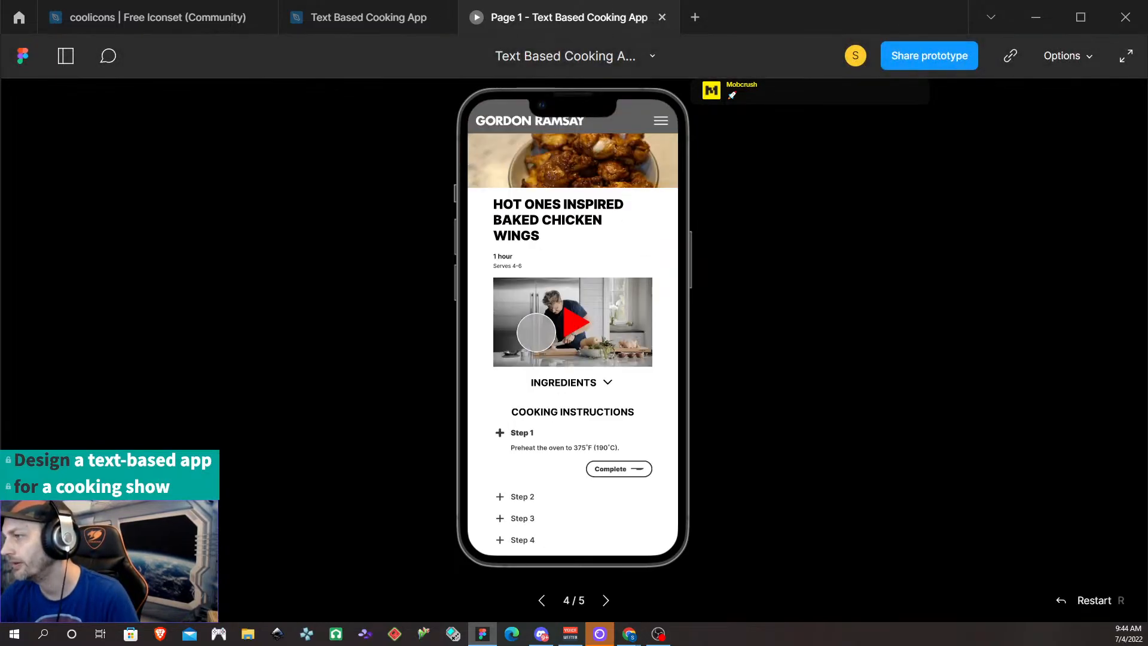
{"action": "left_click", "coordinate": [695, 19]}
{"action": "left_click", "coordinate": [745, 18]}
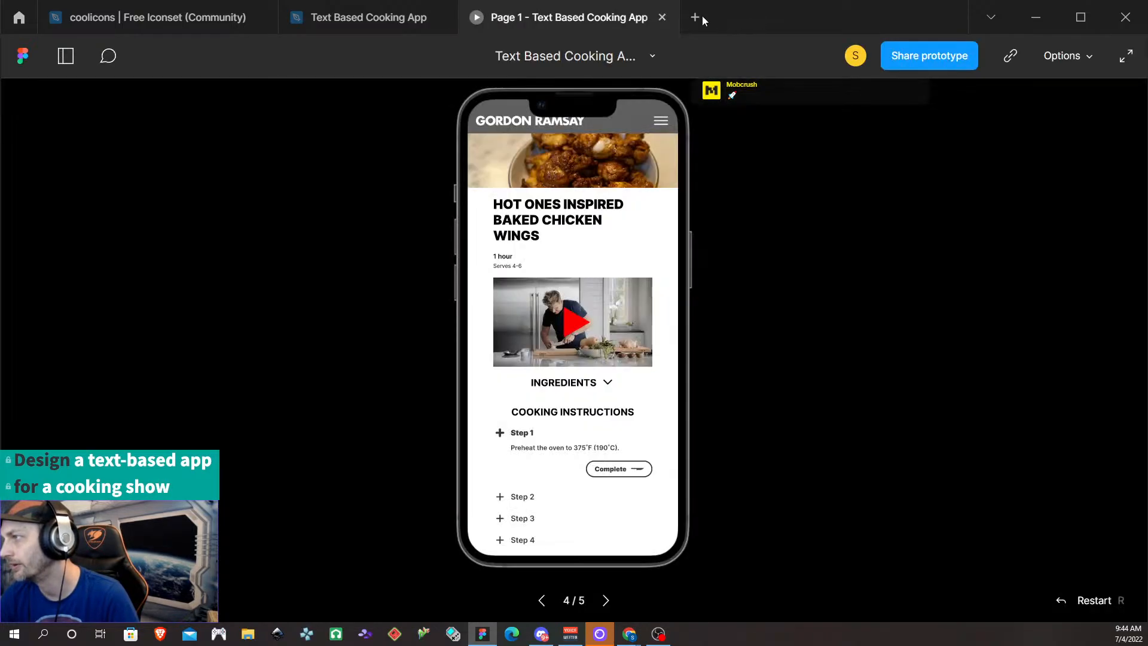
{"action": "left_click", "coordinate": [663, 18]}
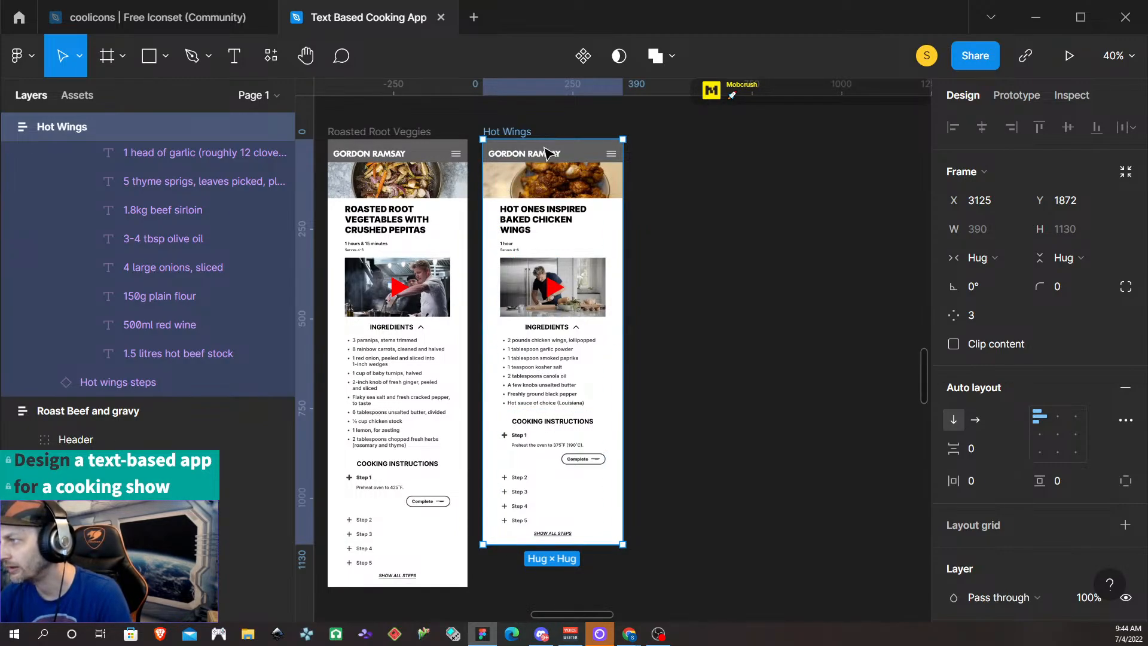
Compare the header group of the Hot Wings screen with the one on the Roasted Root Veggies screen
{"action": "scroll", "coordinate": [533, 167], "scroll_direction": "up", "scroll_amount": 5}
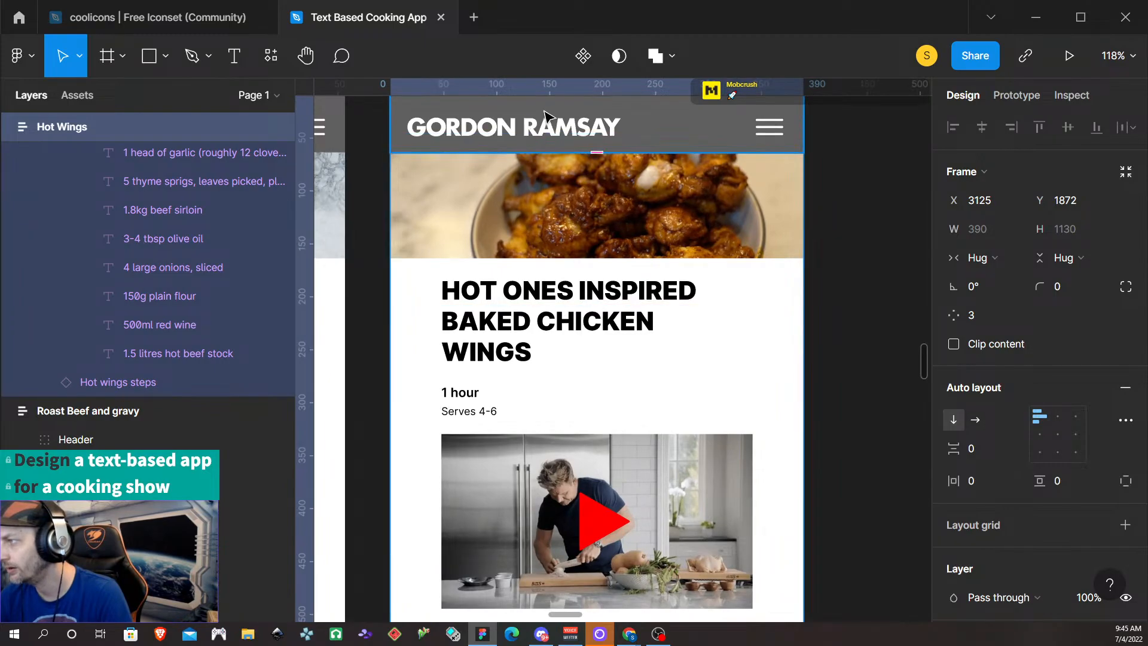
{"action": "left_click", "coordinate": [537, 127]}
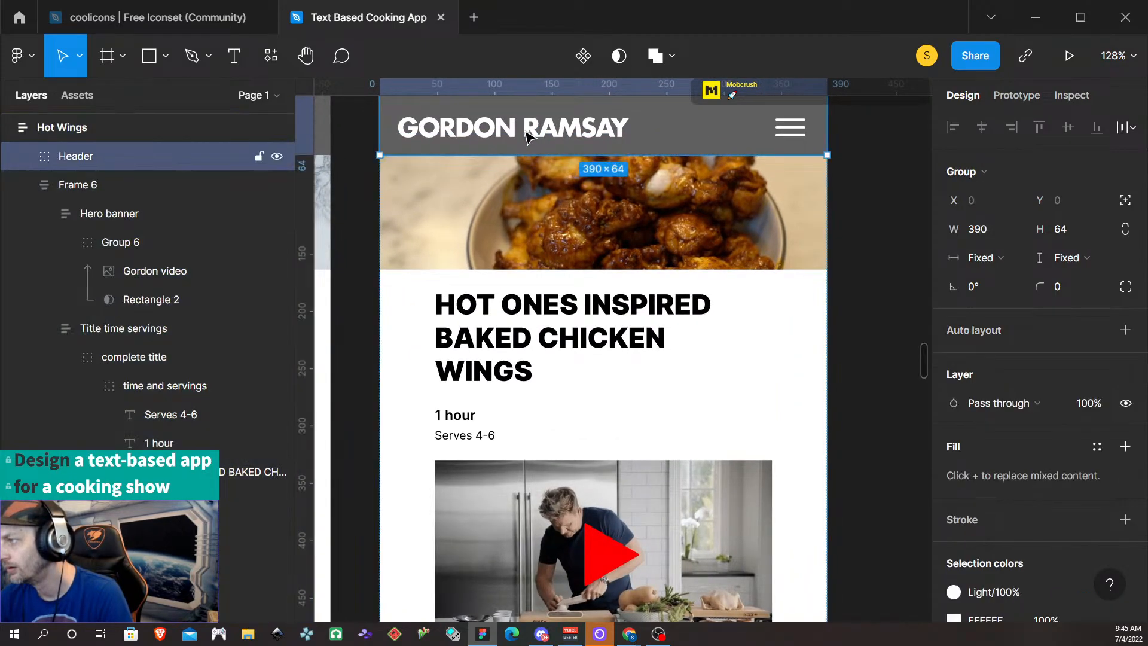
{"action": "scroll", "coordinate": [417, 203], "scroll_direction": "down", "scroll_amount": 2}
{"action": "scroll", "coordinate": [416, 203], "scroll_direction": "down", "scroll_amount": 3}
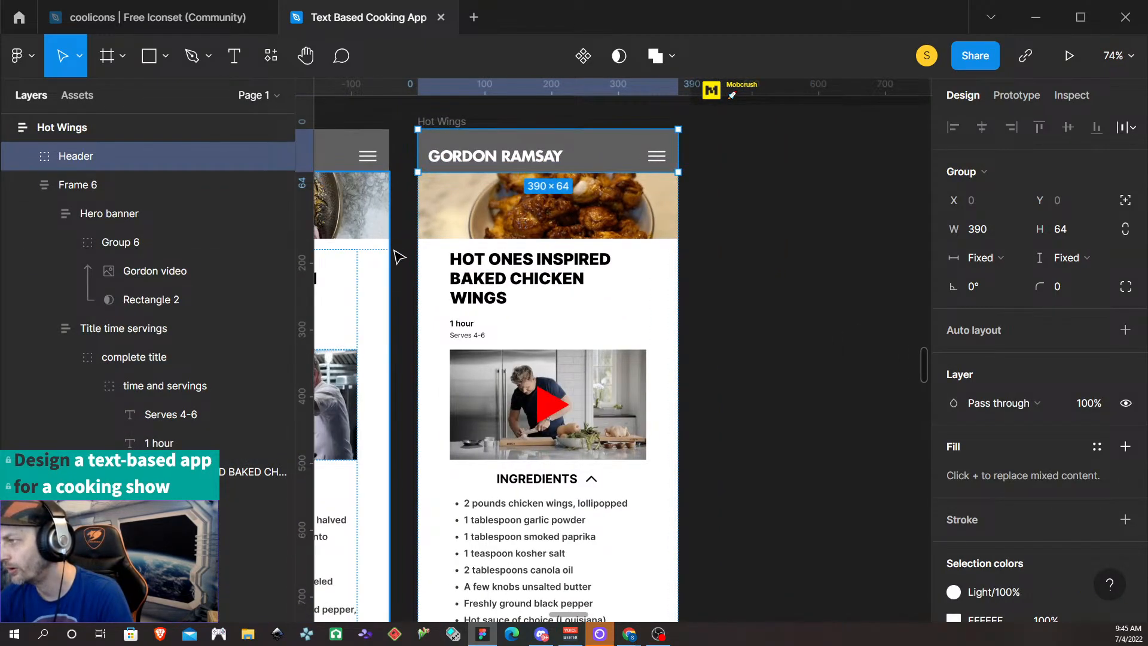
{"action": "scroll", "coordinate": [413, 203], "scroll_direction": "left", "scroll_amount": 5}
{"action": "left_click", "coordinate": [427, 154]}
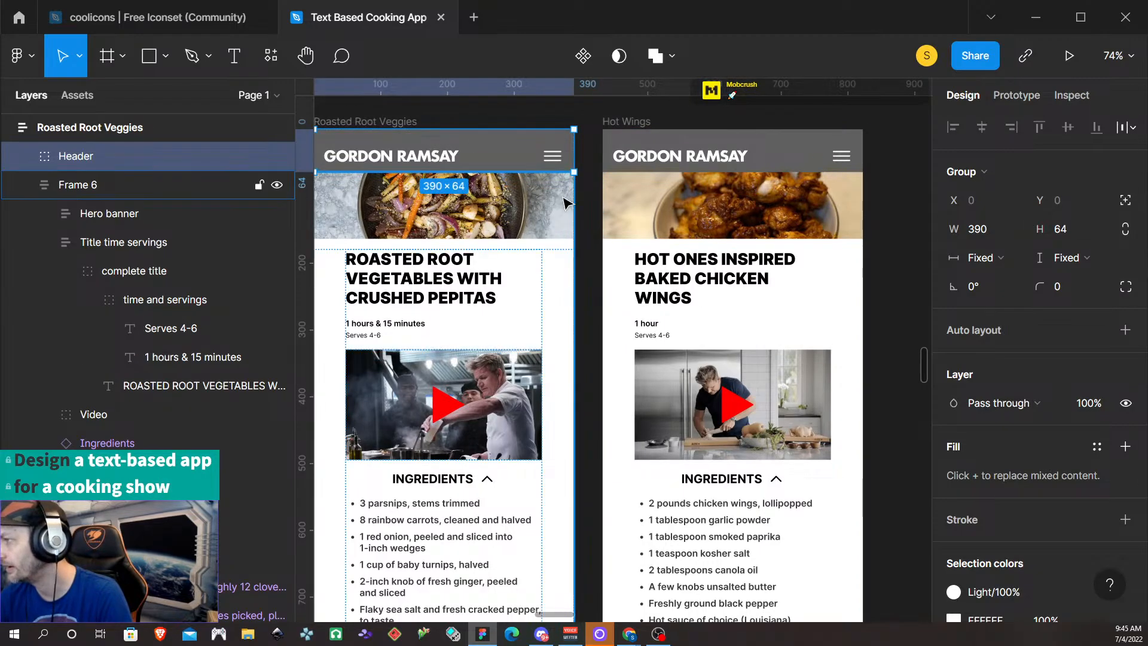
{"action": "scroll", "coordinate": [589, 215], "scroll_direction": "right", "scroll_amount": 1}
{"action": "scroll", "coordinate": [589, 216], "scroll_direction": "left", "scroll_amount": 3}
{"action": "scroll", "coordinate": [604, 246], "scroll_direction": "up", "scroll_amount": 1}
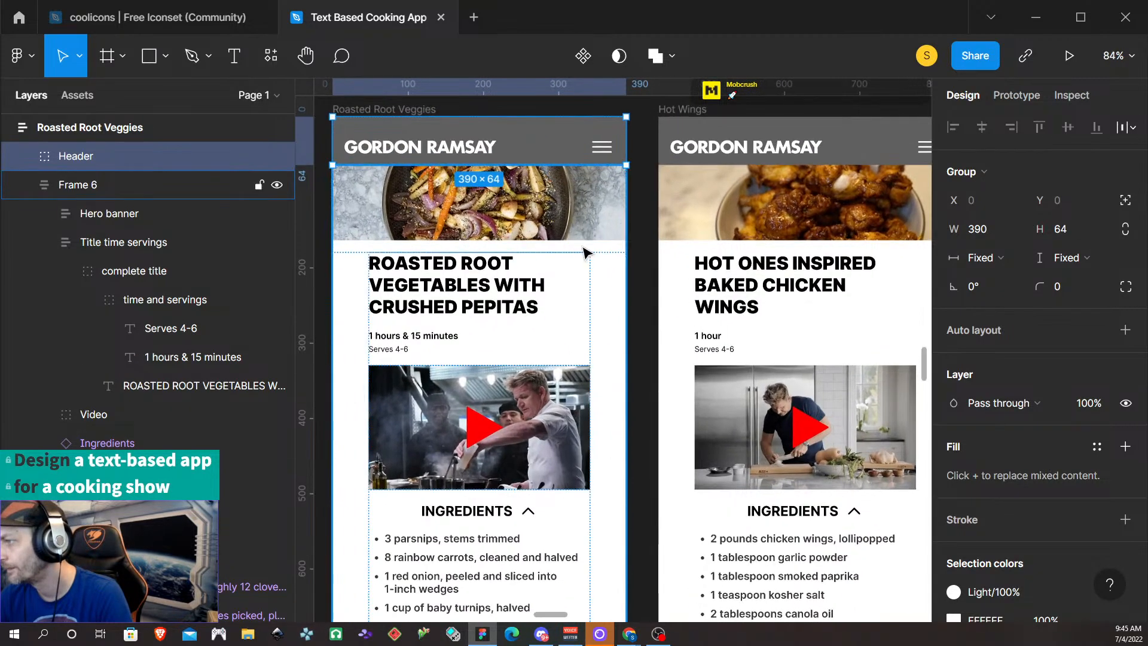
Try stretching the Roasted Root Veggies header group to a height of 127, and undo the resize
{"action": "scroll", "coordinate": [597, 236], "scroll_direction": "down", "scroll_amount": 3}
{"action": "scroll", "coordinate": [628, 302], "scroll_direction": "up", "scroll_amount": 3}
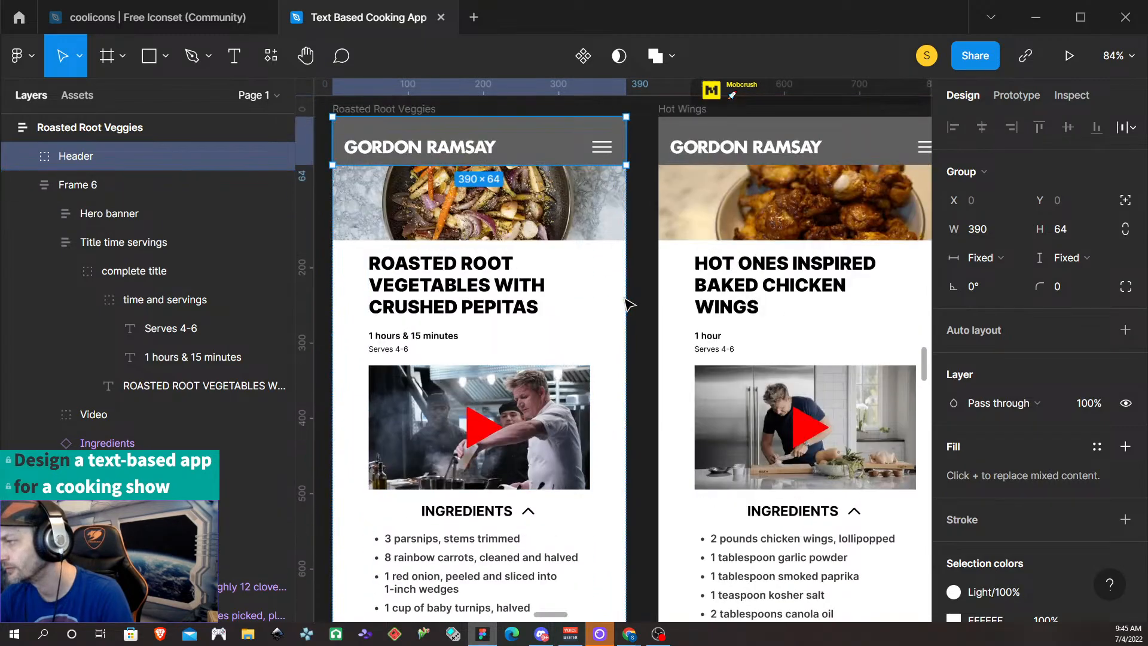
{"action": "scroll", "coordinate": [628, 303], "scroll_direction": "up", "scroll_amount": 3}
{"action": "scroll", "coordinate": [625, 305], "scroll_direction": "down", "scroll_amount": 3}
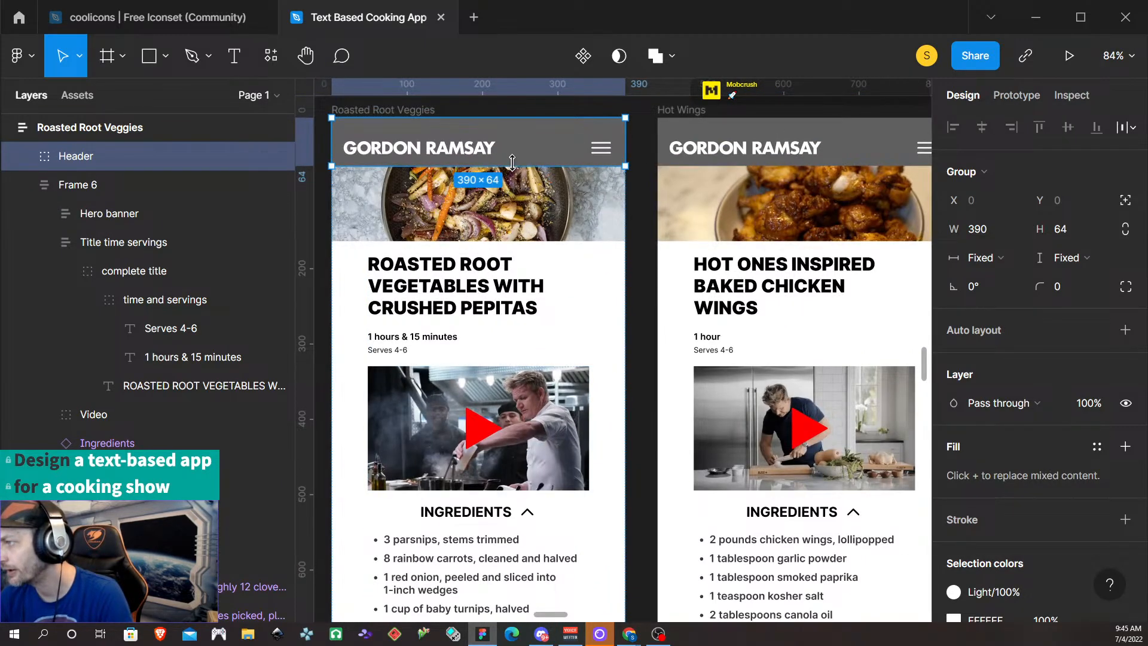
{"action": "left_click_drag", "start_coordinate": [513, 167], "coordinate": [505, 214]}
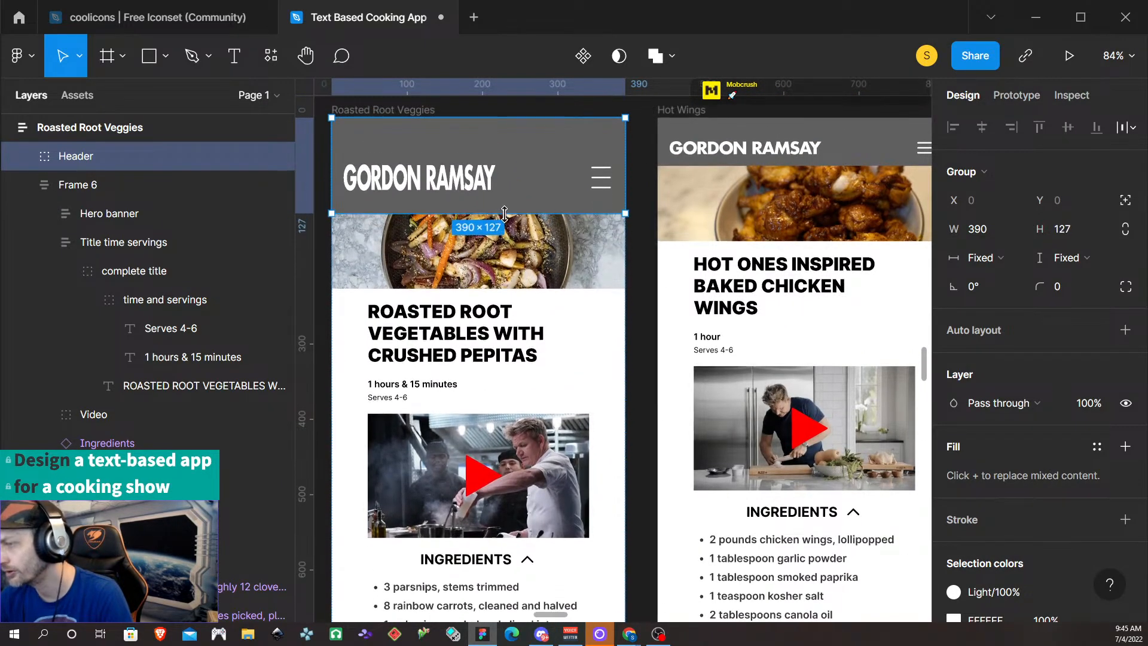
{"action": "key", "text": "ctrl+z"}
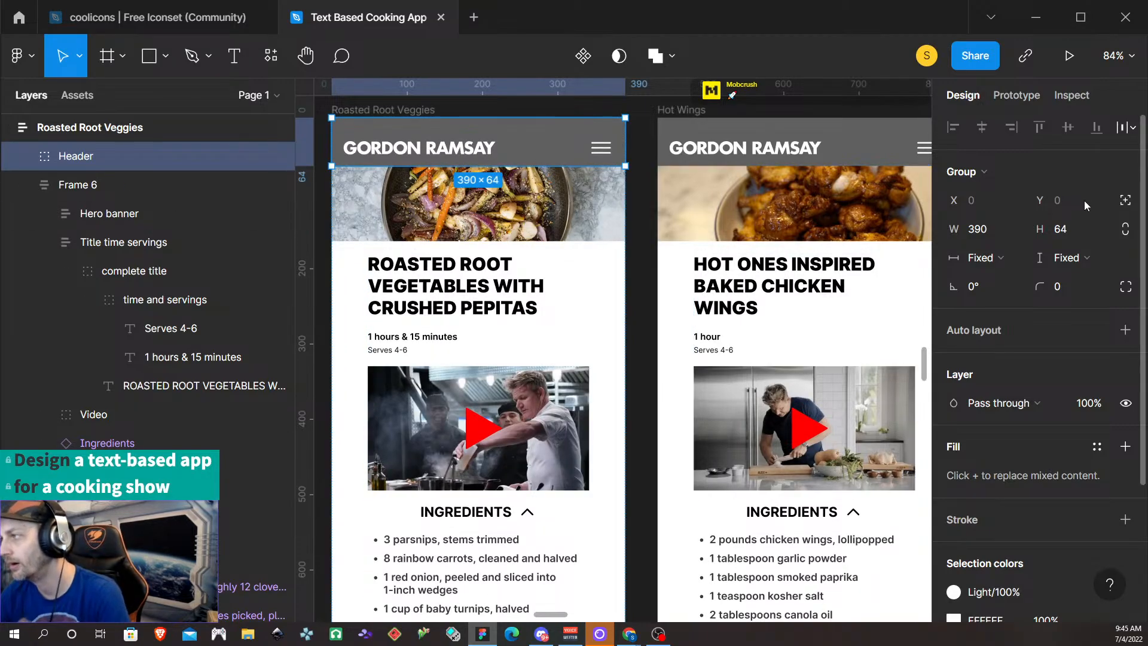
Duplicate the Roast Beef and Gravy item directly below itself in the Recipes variant of the navigation menu on iPhone 13 / 13 Pro - 2
{"action": "scroll", "coordinate": [385, 257], "scroll_direction": "left", "scroll_amount": 5}
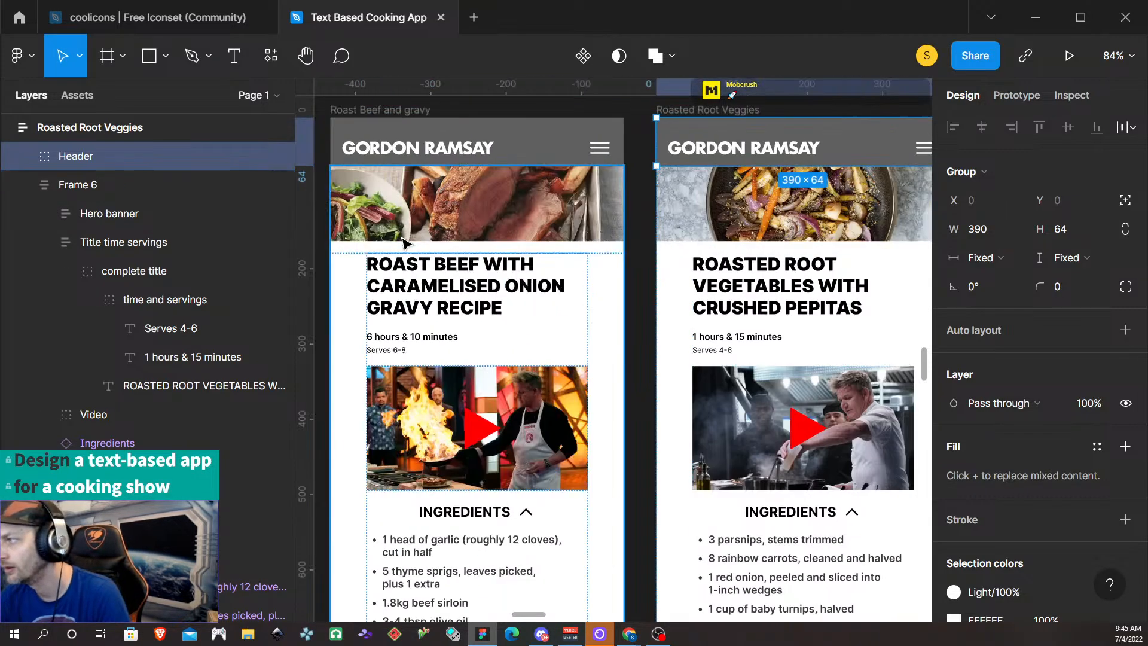
{"action": "scroll", "coordinate": [543, 259], "scroll_direction": "down", "scroll_amount": 10}
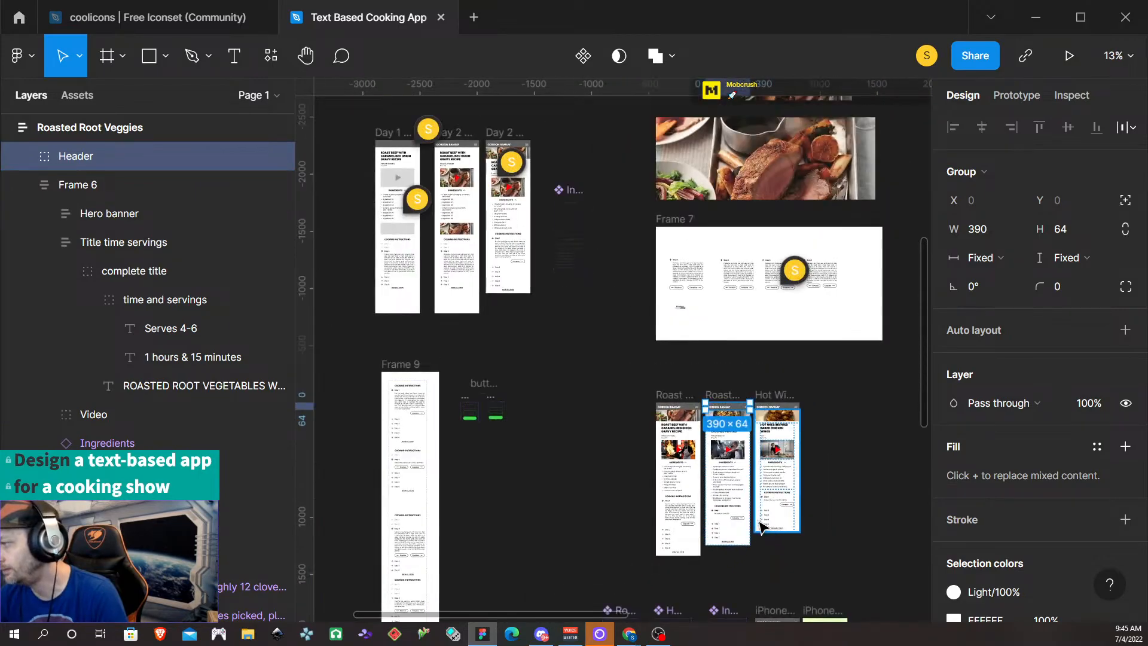
{"action": "scroll", "coordinate": [772, 392], "scroll_direction": "right", "scroll_amount": 3}
{"action": "scroll", "coordinate": [728, 389], "scroll_direction": "up", "scroll_amount": 5}
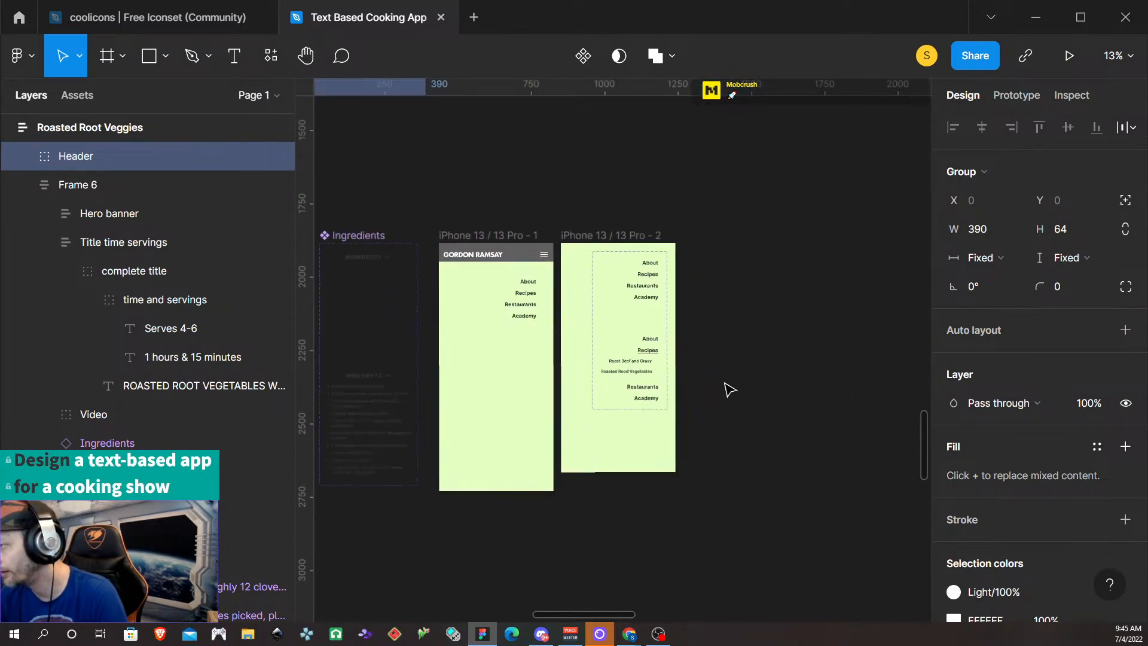
{"action": "left_click", "coordinate": [620, 374]}
{"action": "double_click", "coordinate": [620, 375]}
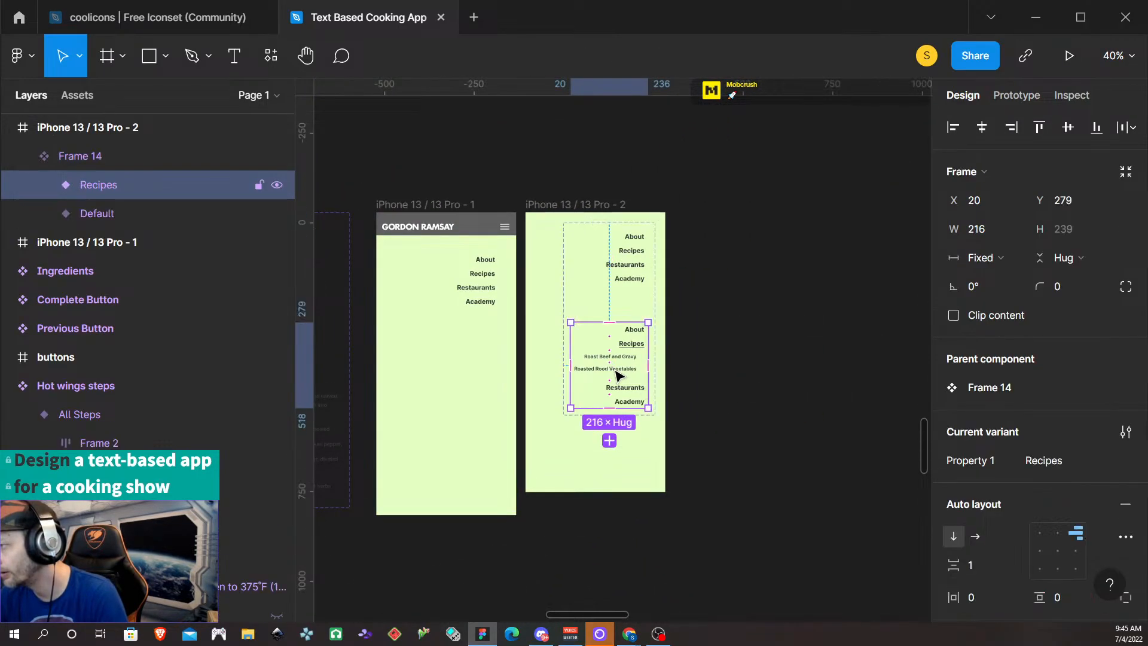
{"action": "double_click", "coordinate": [620, 375]}
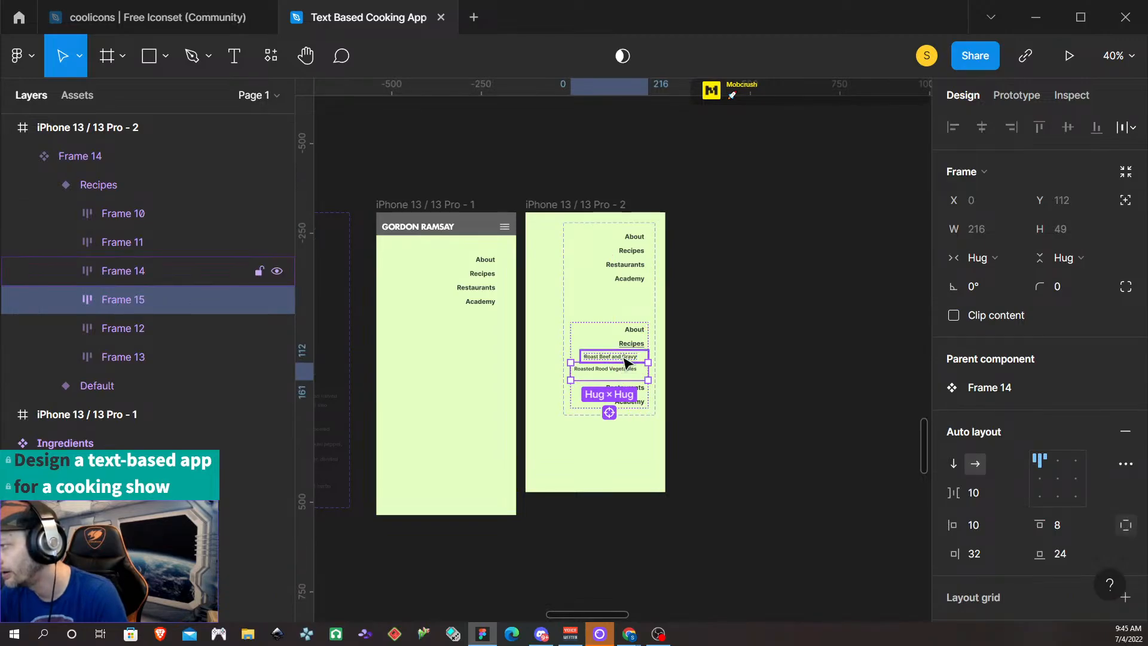
{"action": "left_click", "coordinate": [625, 357]}
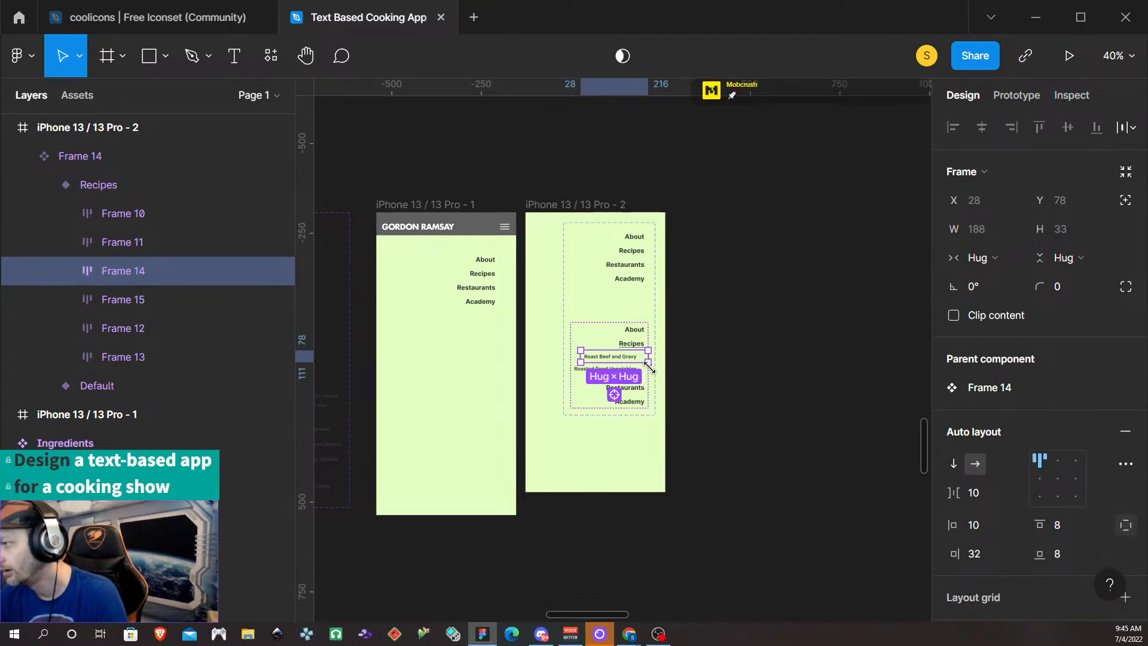
{"action": "scroll", "coordinate": [622, 378], "scroll_direction": "up", "scroll_amount": 5}
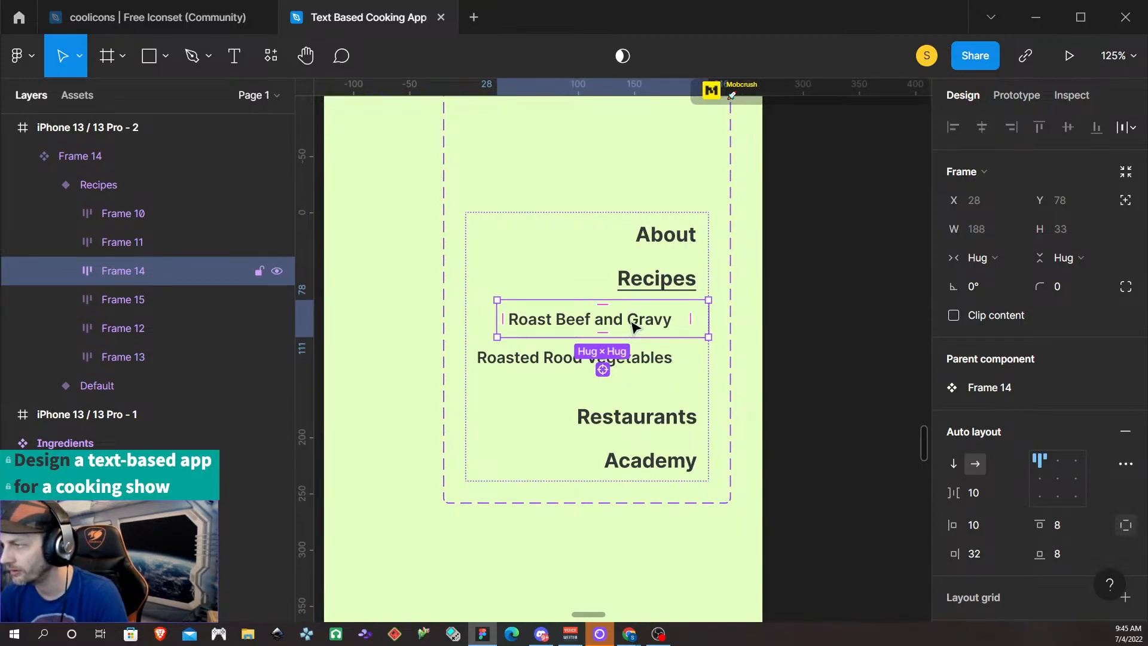
{"action": "left_click_drag", "start_coordinate": [632, 325], "coordinate": [615, 333]}
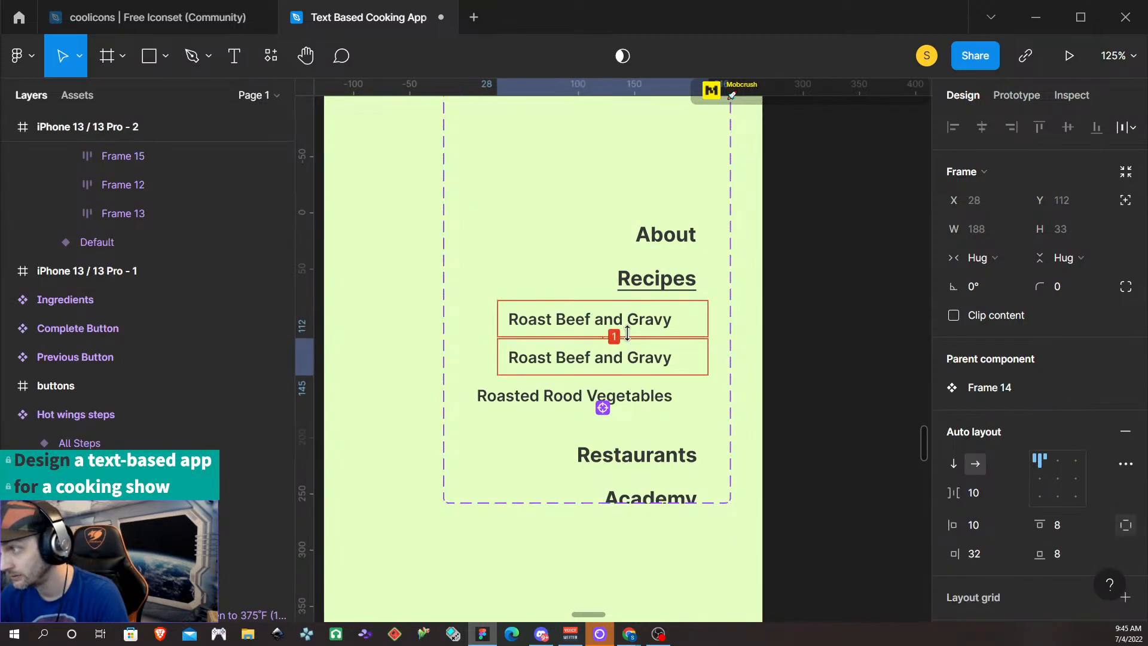
Change the duplicated menu item's text to "Hot Ones Inspired Hot Wings"
{"action": "double_click", "coordinate": [604, 357]}
{"action": "double_click", "coordinate": [606, 357]}
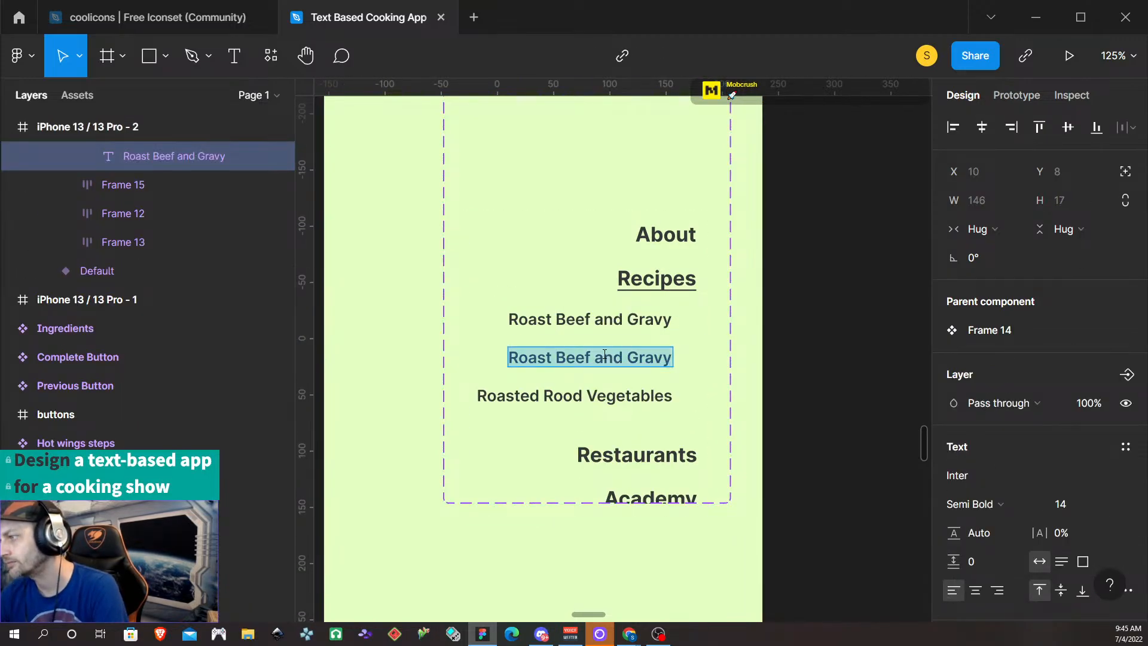
{"action": "type", "text": "Hot Ones"}
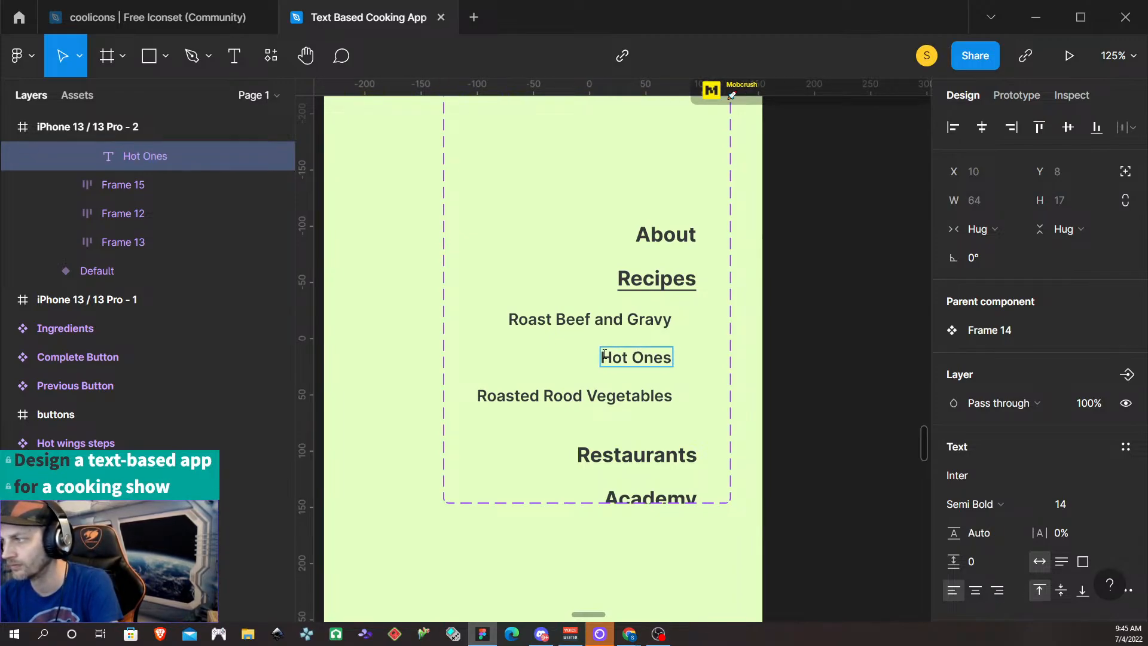
{"action": "type", "text": " Inspi"}
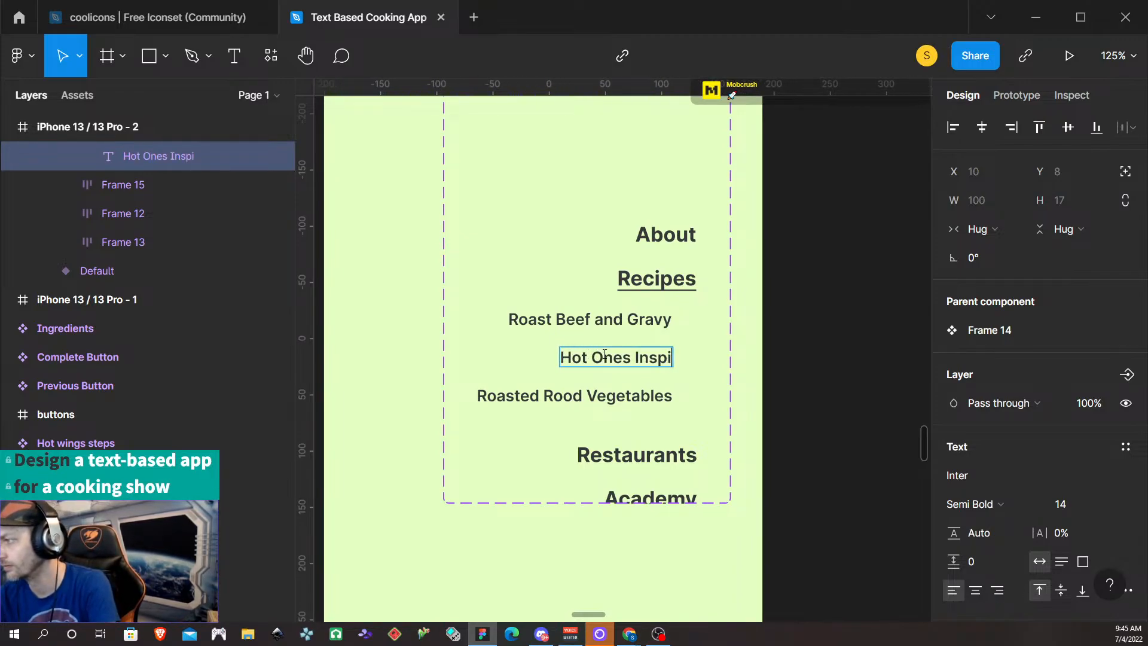
{"action": "type", "text": "red H"}
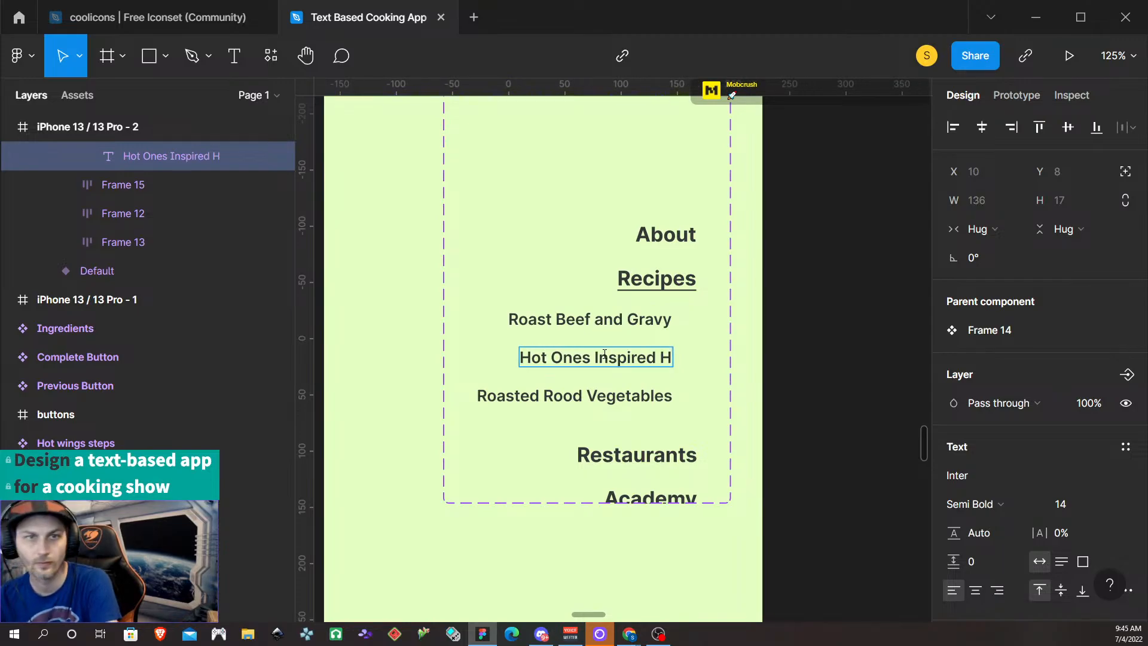
{"action": "type", "text": "ot Wings"}
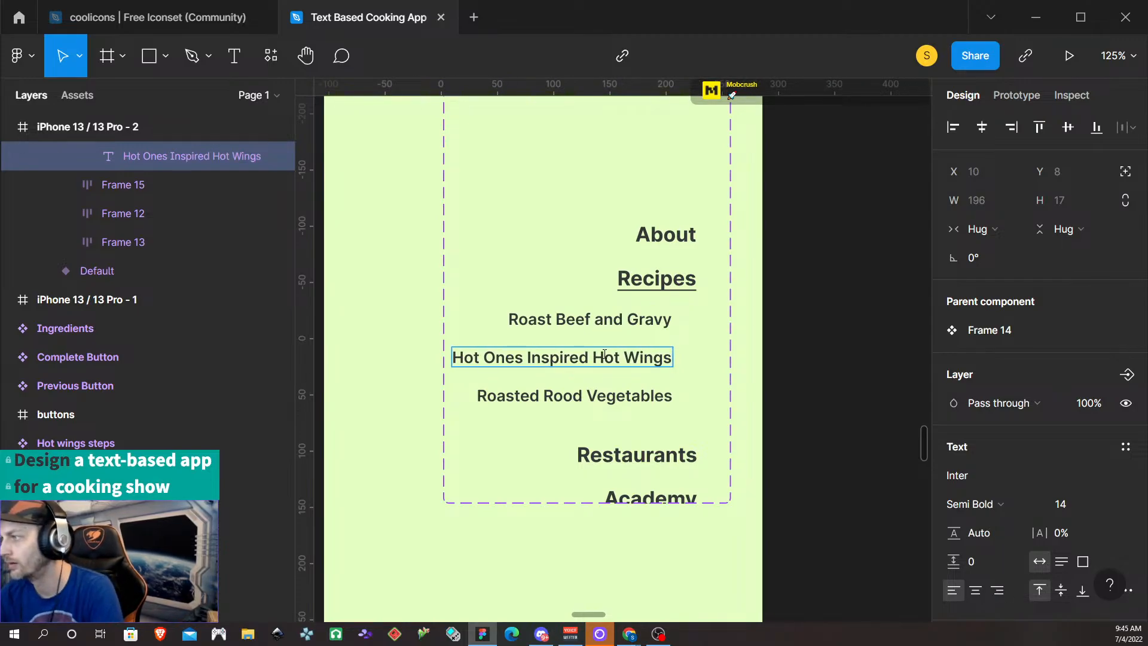
{"action": "scroll", "coordinate": [674, 365], "scroll_direction": "down", "scroll_amount": 6}
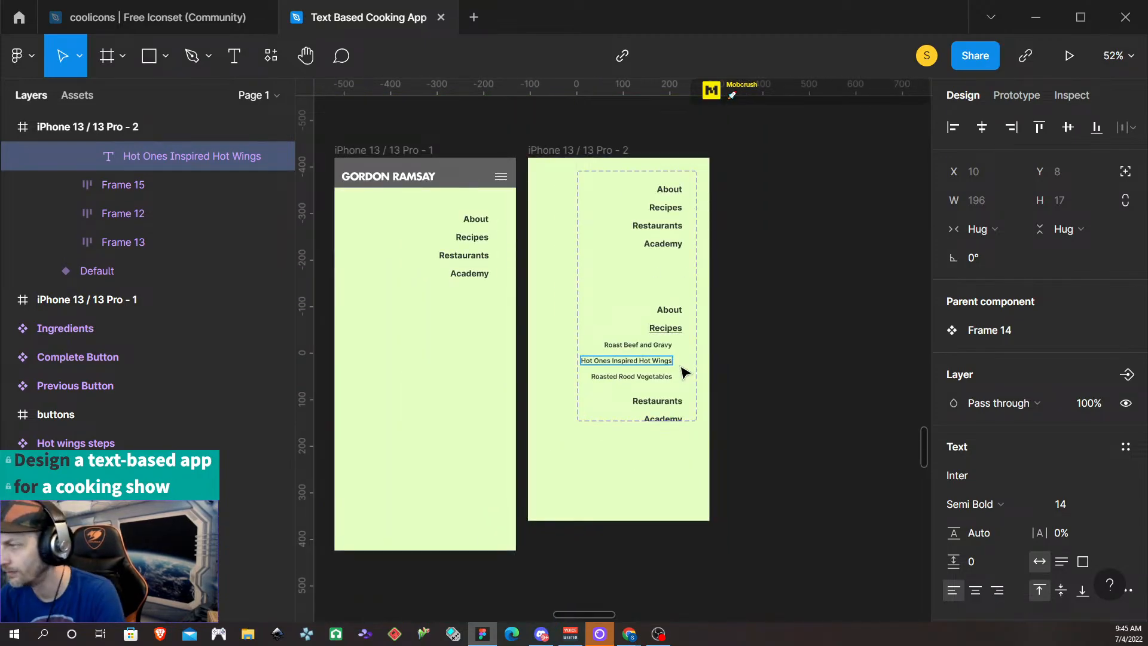
Erase the end of the new menu item's text and re-enter it as "Inspired Hot Wings"
{"action": "key", "text": "BackSpace"}
{"action": "key", "text": "BackSpace"}
{"action": "key", "text": "BackSpace"}
{"action": "key", "text": "BackSpace"}
{"action": "key", "text": "BackSpace"}
{"action": "key", "text": "BackSpace"}
{"action": "key", "text": "BackSpace"}
{"action": "key", "text": "BackSpace"}
{"action": "key", "text": "BackSpace"}
{"action": "key", "text": "BackSpace"}
{"action": "key", "text": "BackSpace"}
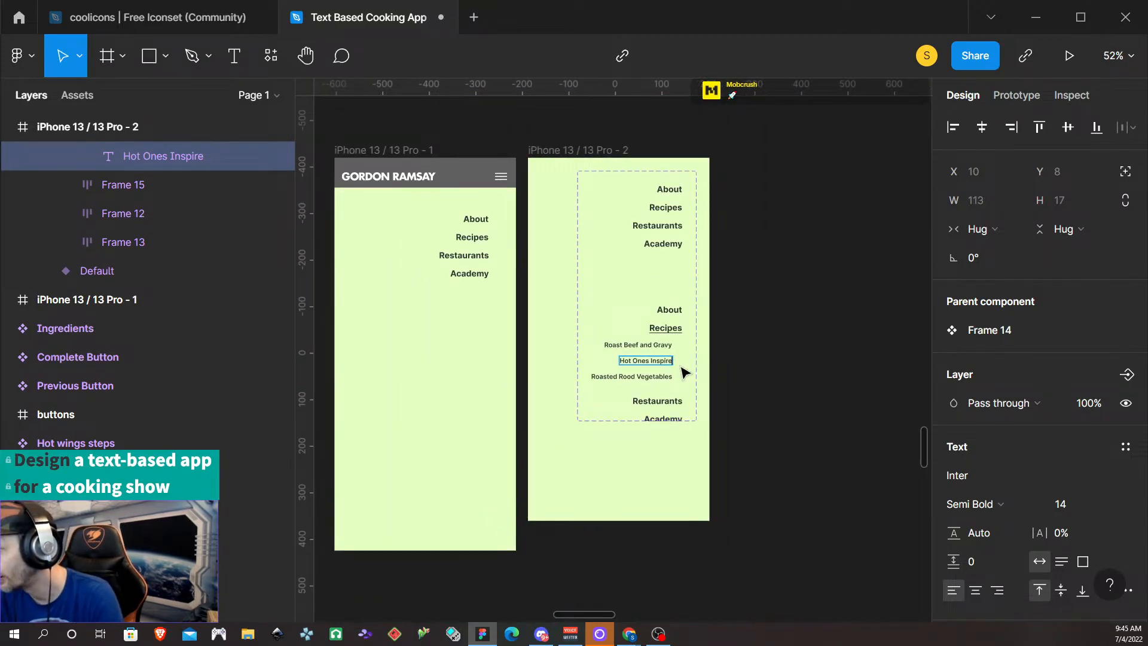
{"action": "key", "text": "BackSpace"}
{"action": "type", "text": "ed"}
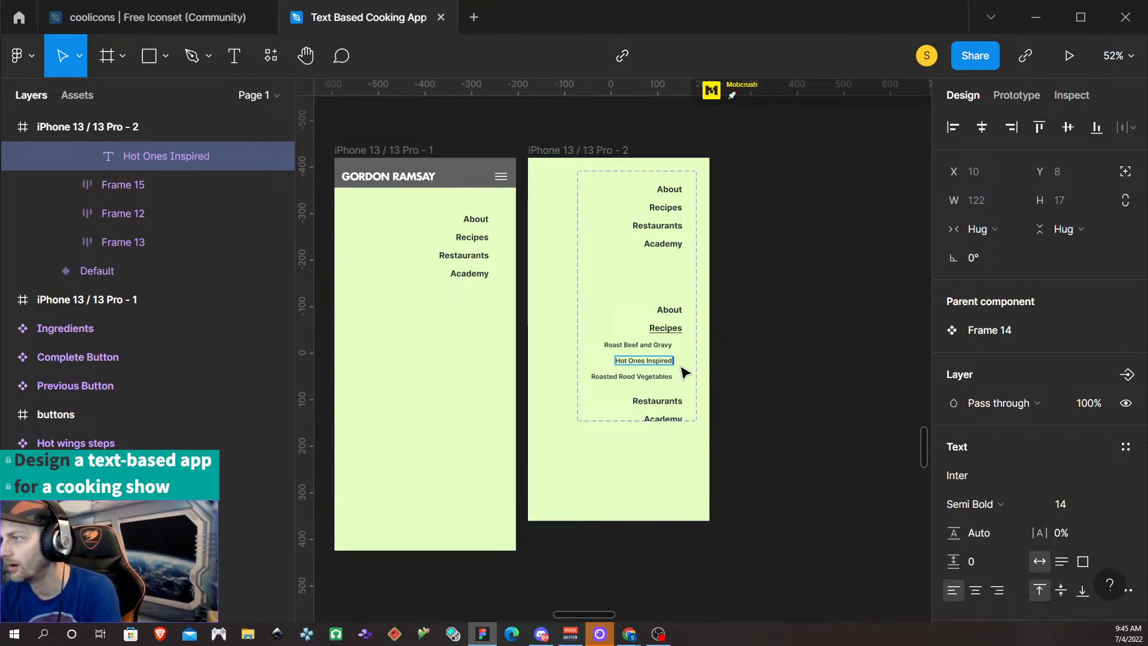
{"action": "type", "text": " Hot Wings"}
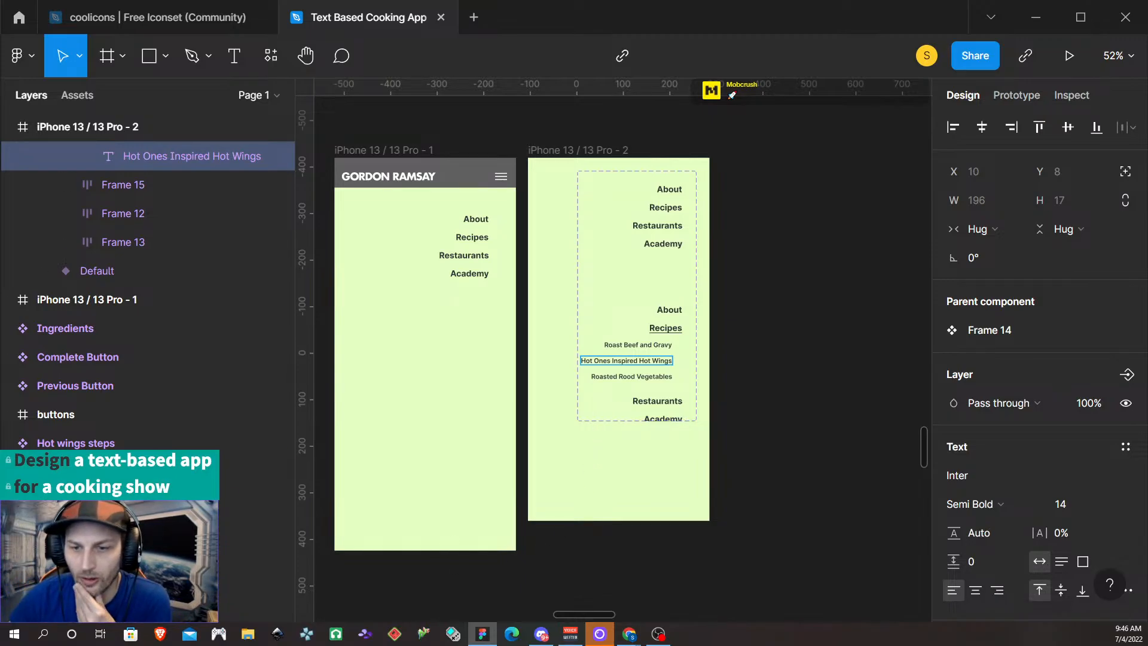
Replace the second "Hot" in the new menu item with "Chicken", making it "Hot Ones Inspired Chicken Wings"
{"action": "scroll", "coordinate": [649, 336], "scroll_direction": "up", "scroll_amount": 10}
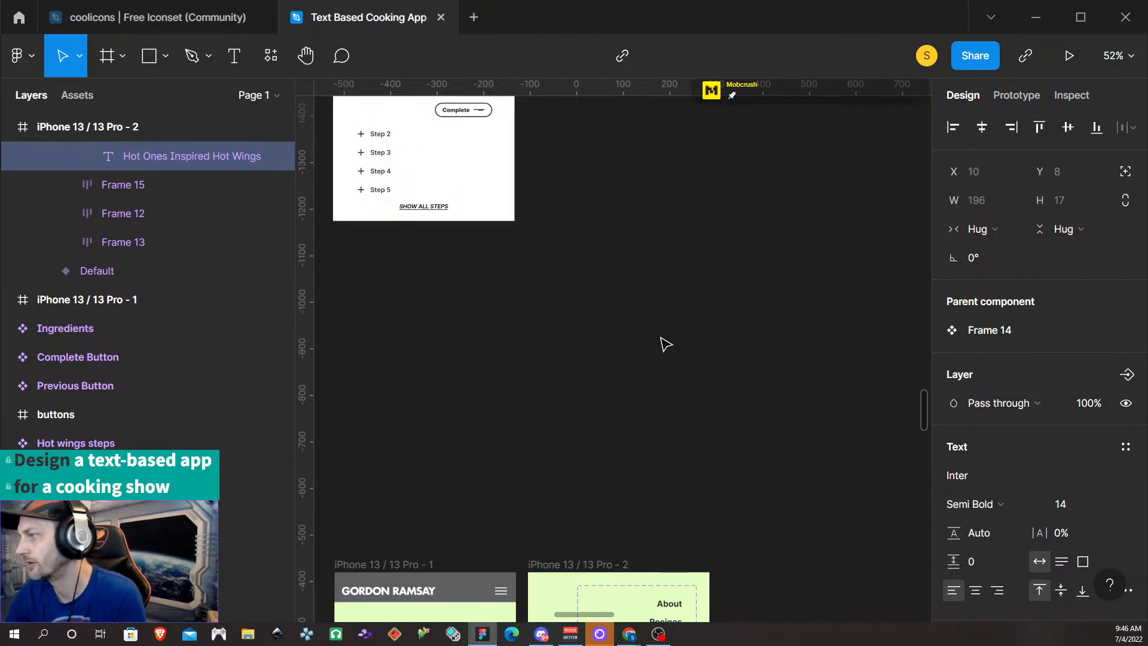
{"action": "scroll", "coordinate": [663, 344], "scroll_direction": "down", "scroll_amount": 10}
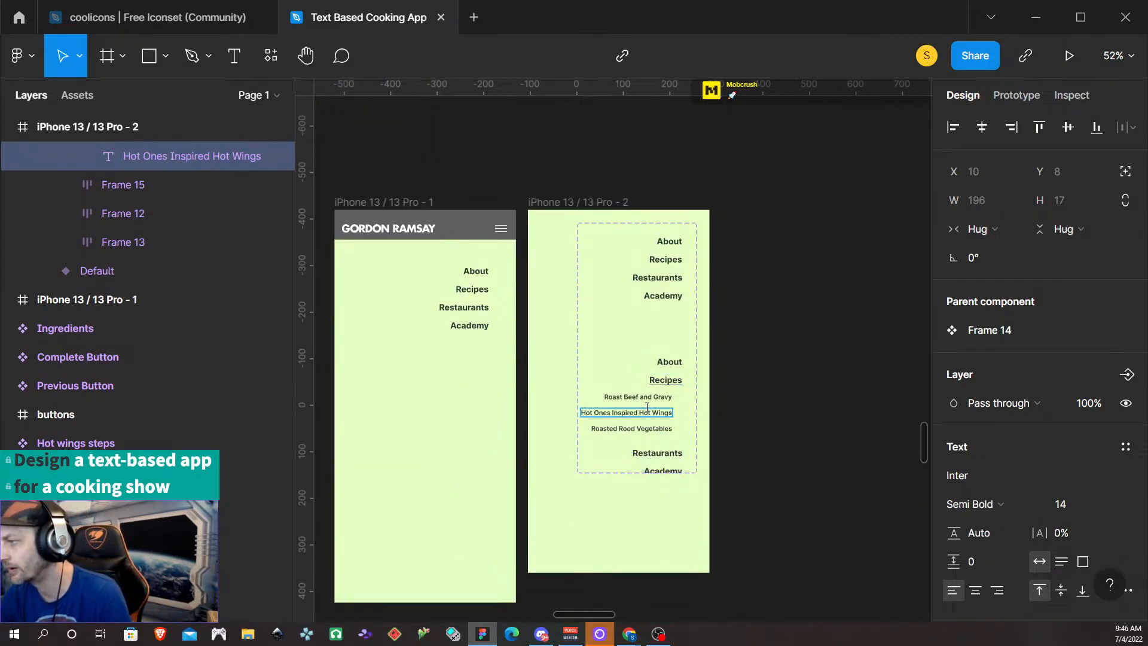
{"action": "type", "text": "Chicken"}
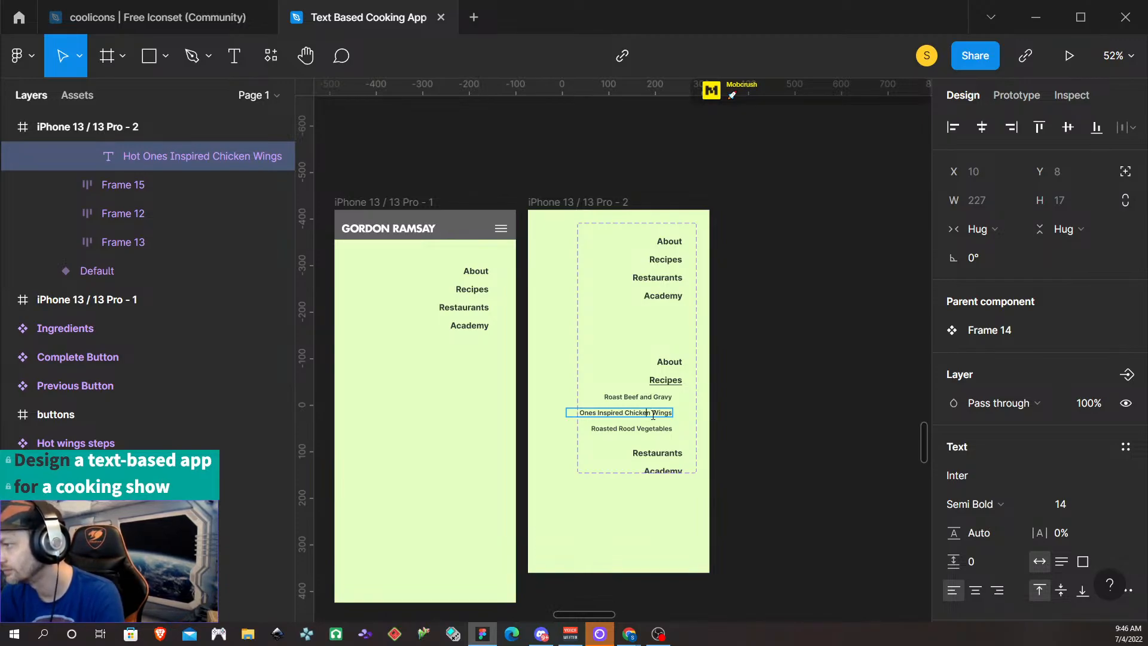
Replace "Hot Ones Inspired" with "Baked" so the menu item reads "Baked Chicken Wings", and finish editing the text
{"action": "key", "text": "ctrl+Left"}
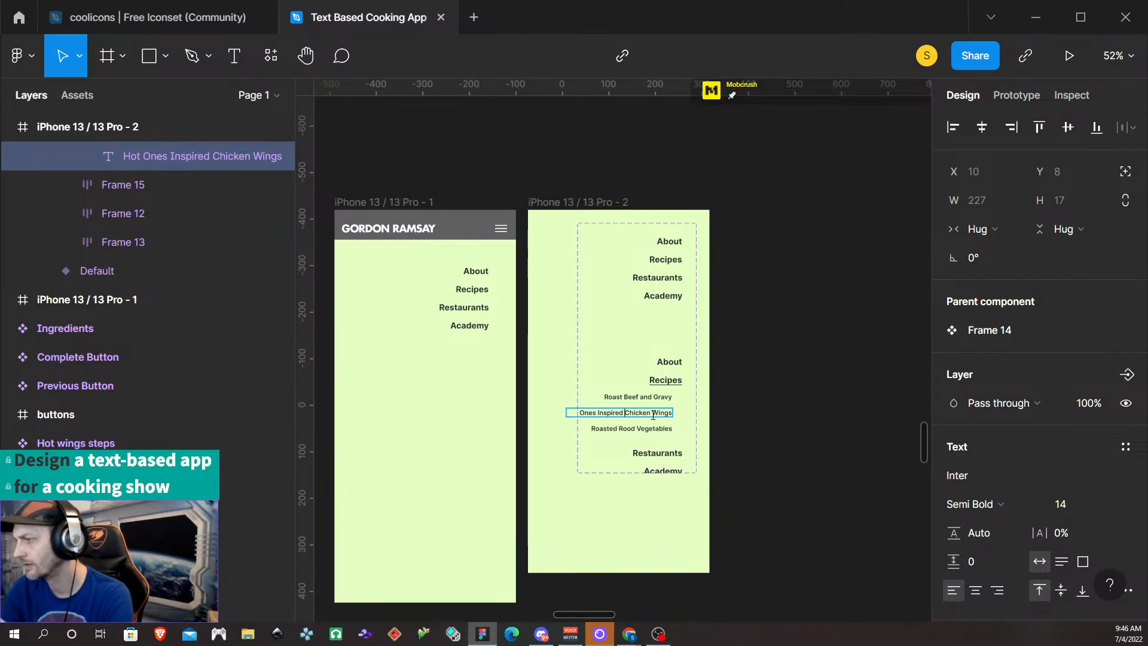
{"action": "key", "text": "BackSpace"}
{"action": "key", "text": "BackSpace"}
{"action": "key", "text": "BackSpace"}
{"action": "key", "text": "BackSpace"}
{"action": "key", "text": "BackSpace"}
{"action": "key", "text": "BackSpace"}
{"action": "key", "text": "BackSpace"}
{"action": "key", "text": "BackSpace"}
{"action": "key", "text": "BackSpace"}
{"action": "key", "text": "BackSpace"}
{"action": "key", "text": "BackSpace"}
{"action": "key", "text": "BackSpace"}
{"action": "key", "text": "BackSpace"}
{"action": "key", "text": "BackSpace"}
{"action": "key", "text": "BackSpace"}
{"action": "key", "text": "BackSpace"}
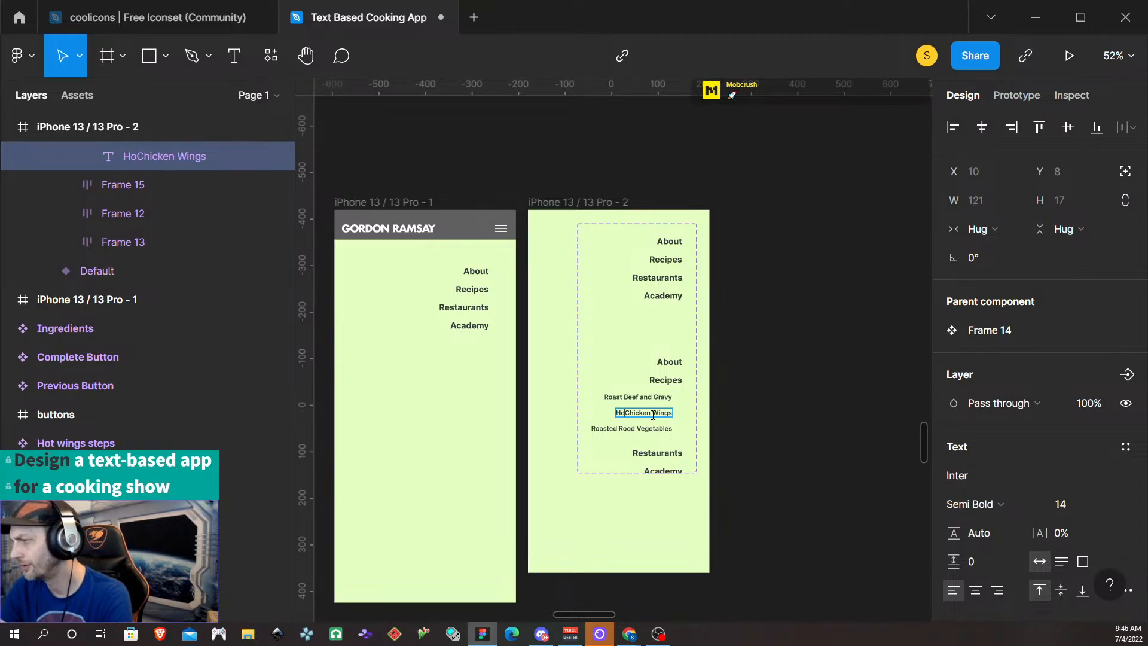
{"action": "key", "text": "BackSpace"}
{"action": "key", "text": "BackSpace"}
{"action": "type", "text": "Baked"}
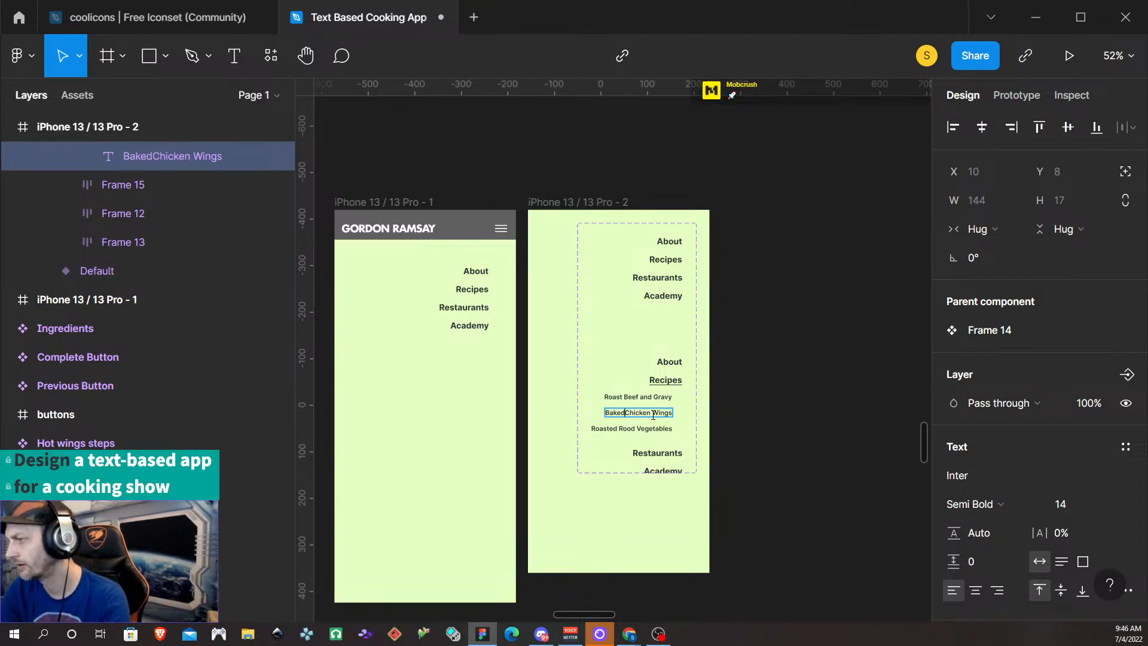
{"action": "key", "text": "Escape"}
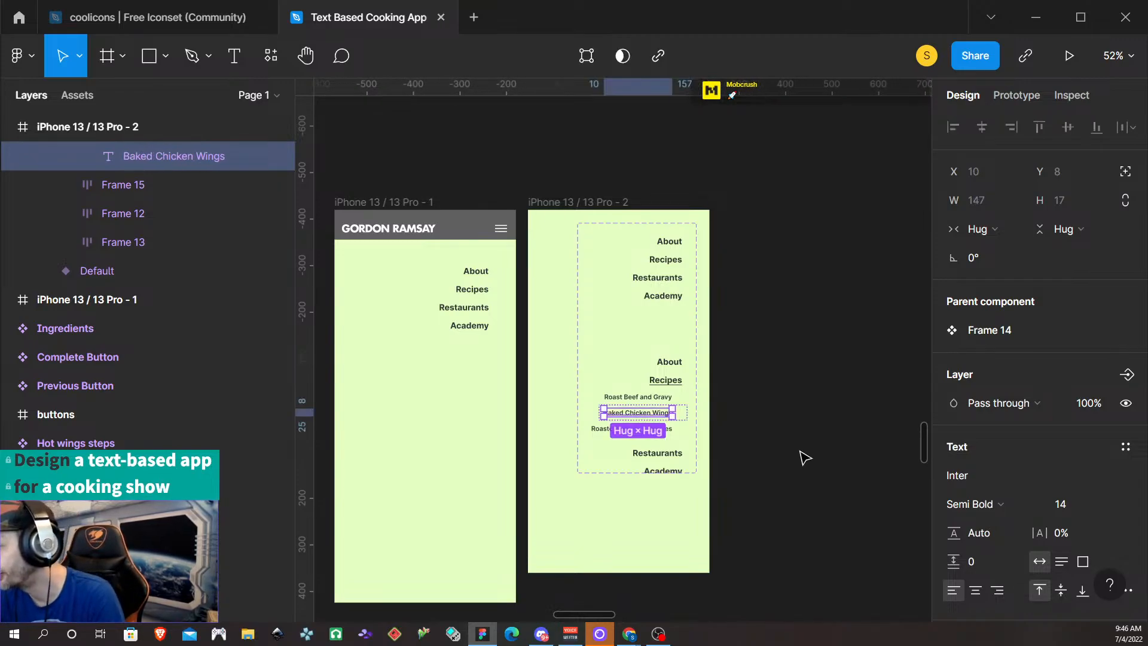
{"action": "left_click", "coordinate": [803, 406]}
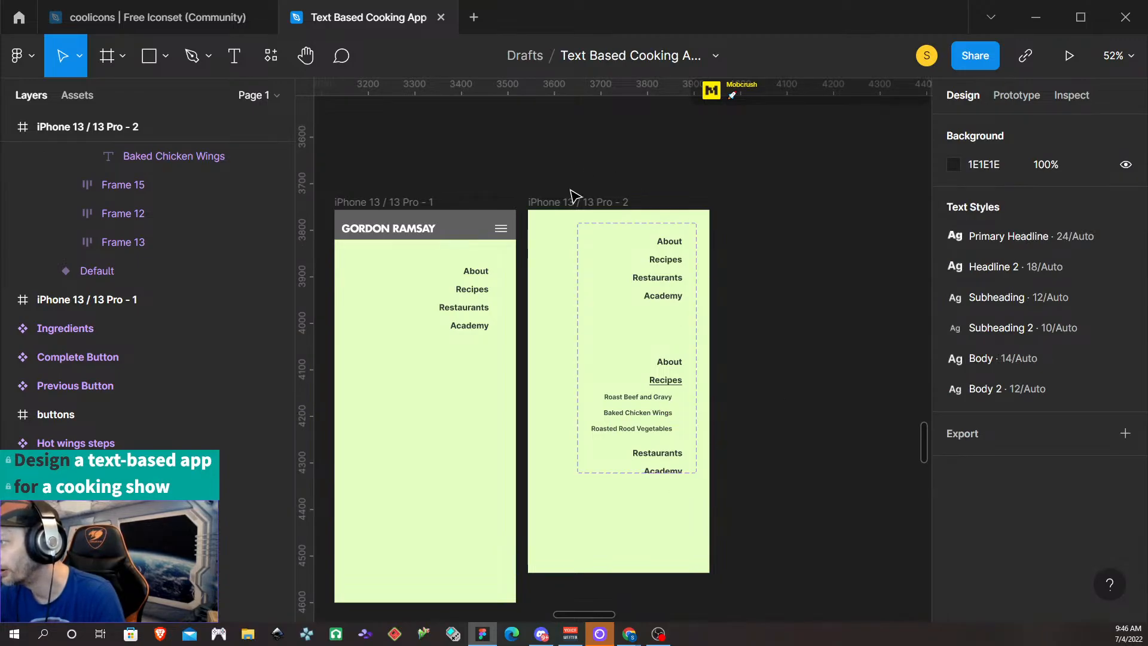
Delete the Baked Chicken Wings item's copied tap interaction that navigates to the Roast Beef screen
{"action": "left_click", "coordinate": [1024, 95]}
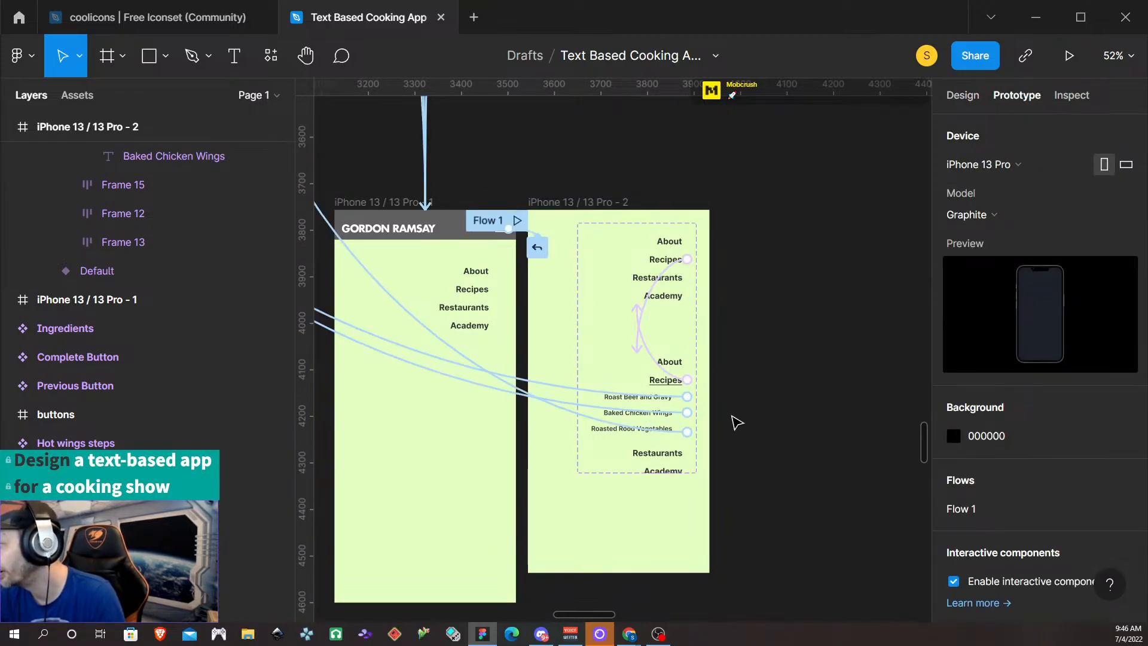
{"action": "left_click", "coordinate": [654, 413]}
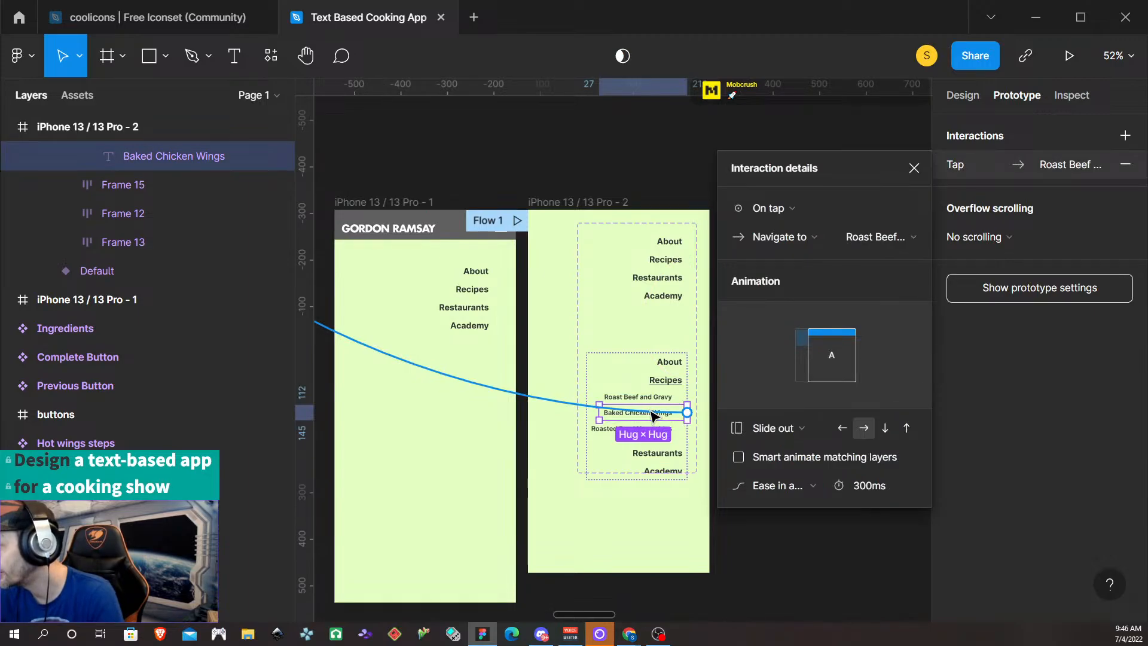
{"action": "key", "text": "Delete"}
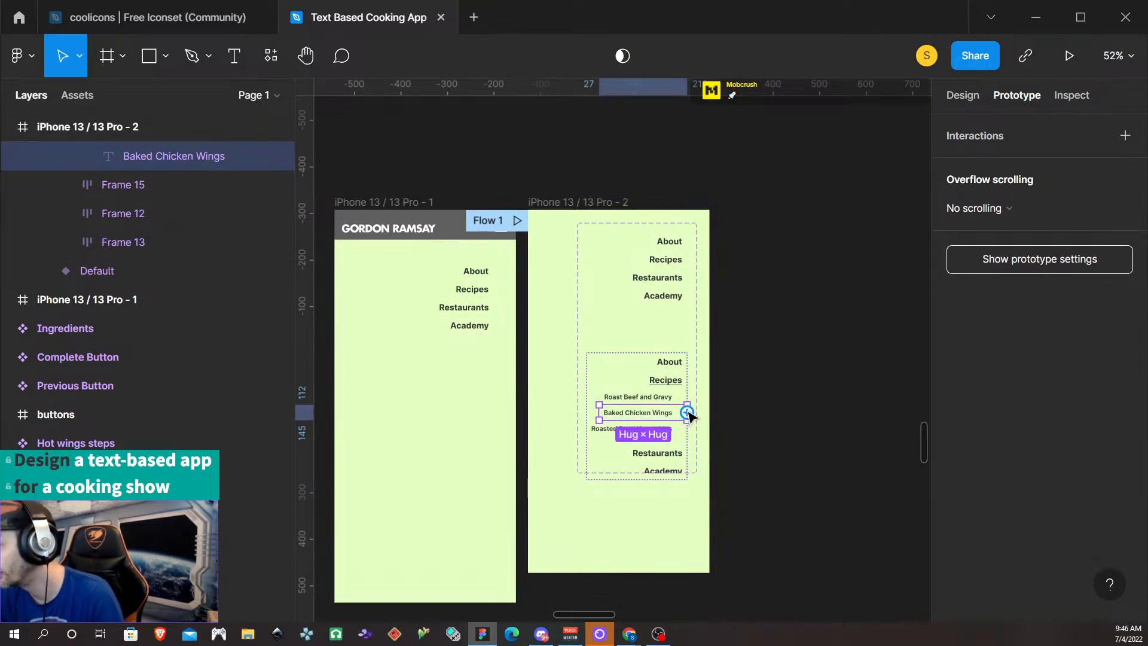
Link the Baked Chicken Wings menu item to the Hot Wings frame on tap, sliding out to the right with Ease in and out
{"action": "left_click_drag", "start_coordinate": [687, 412], "coordinate": [438, 323]}
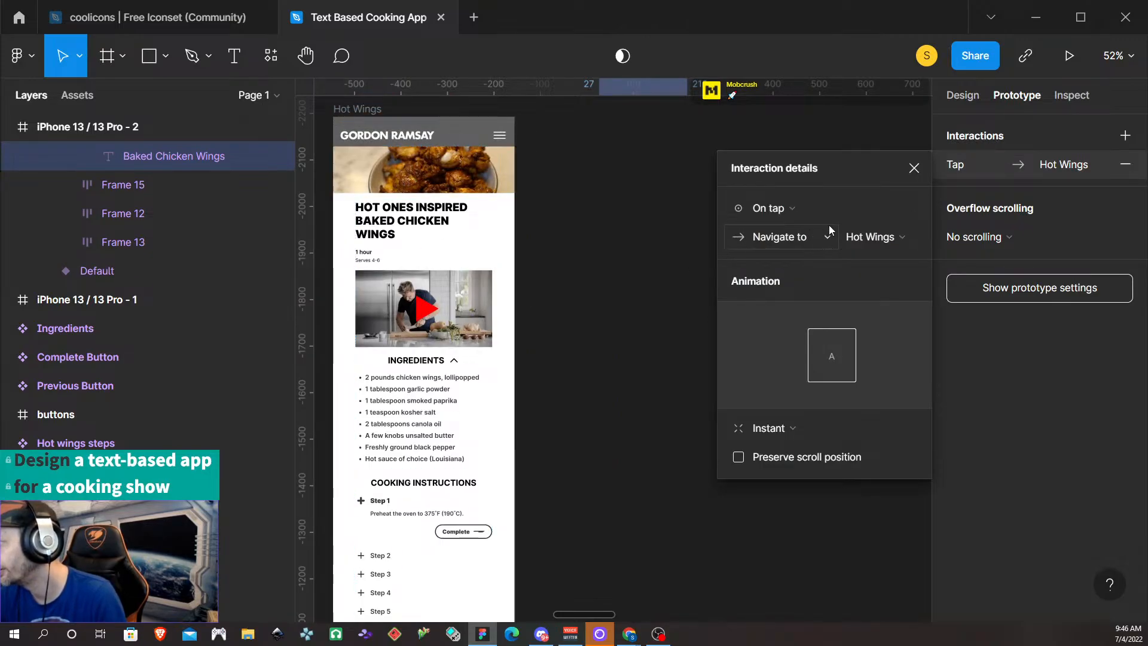
{"action": "left_click", "coordinate": [790, 430]}
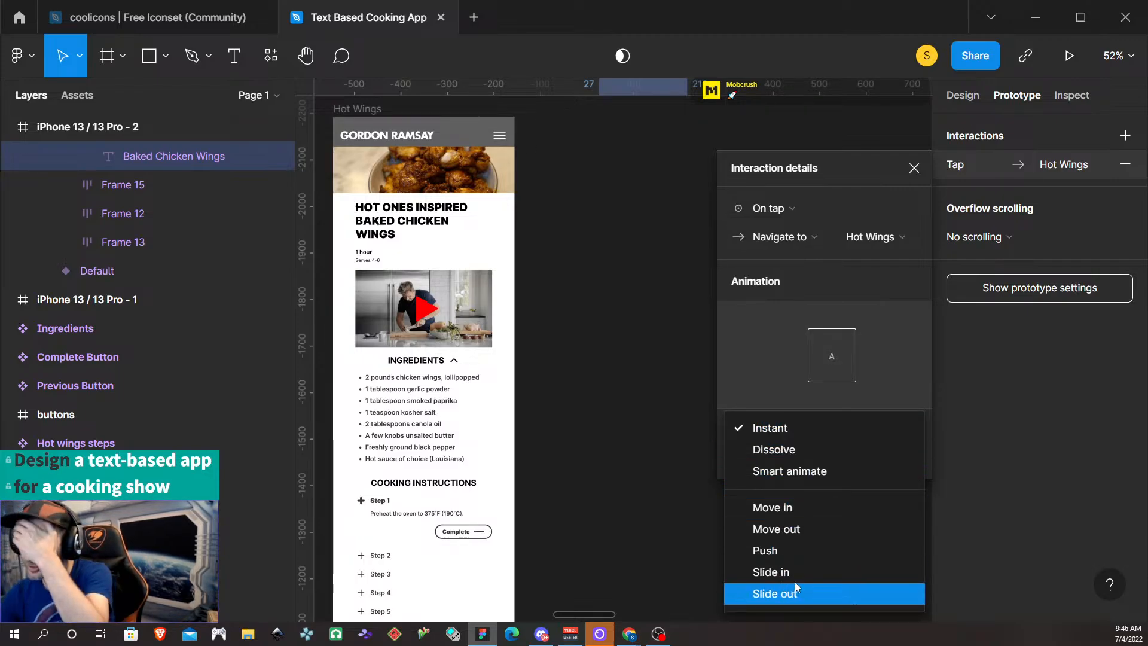
{"action": "left_click", "coordinate": [795, 593]}
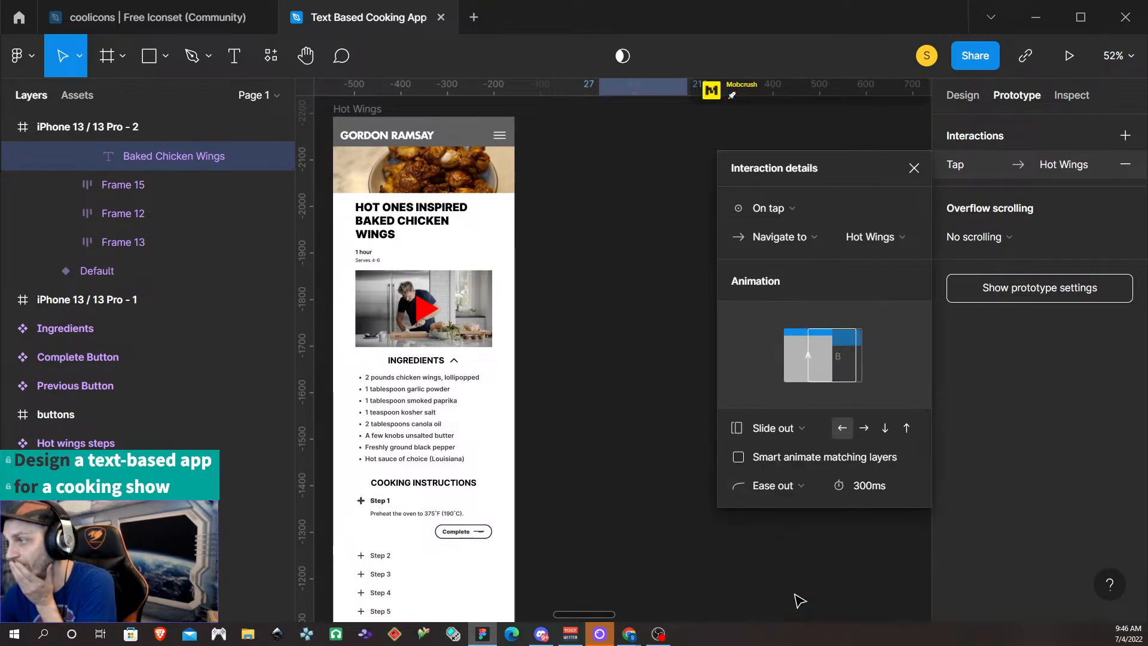
{"action": "left_click", "coordinate": [863, 428]}
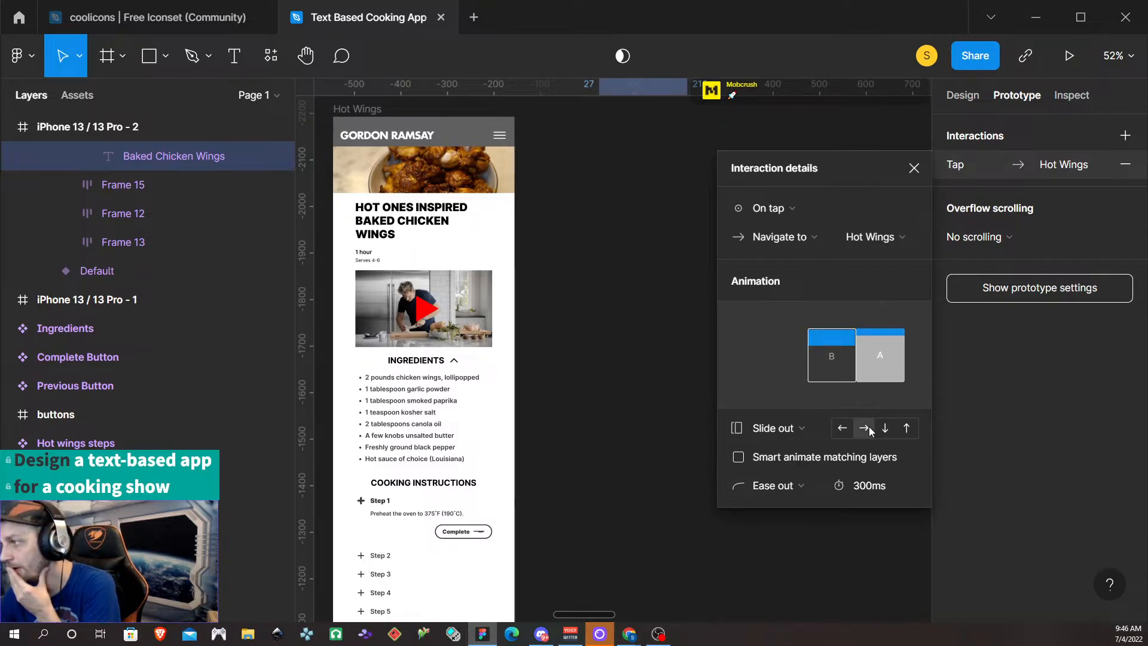
{"action": "left_click", "coordinate": [807, 484]}
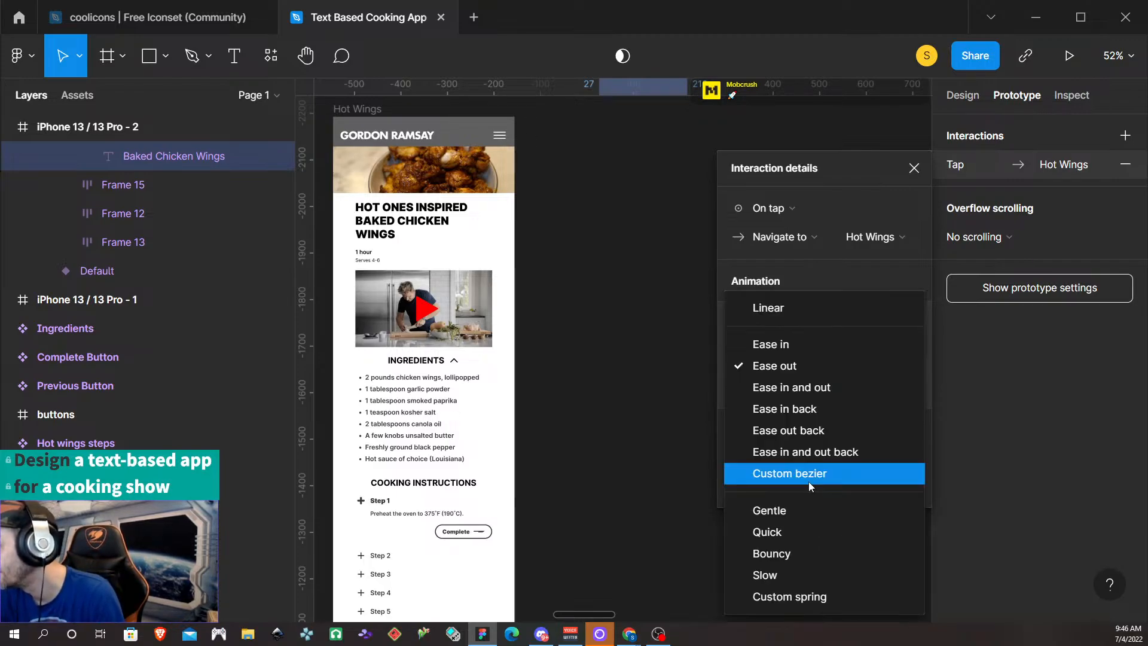
{"action": "left_click", "coordinate": [798, 389]}
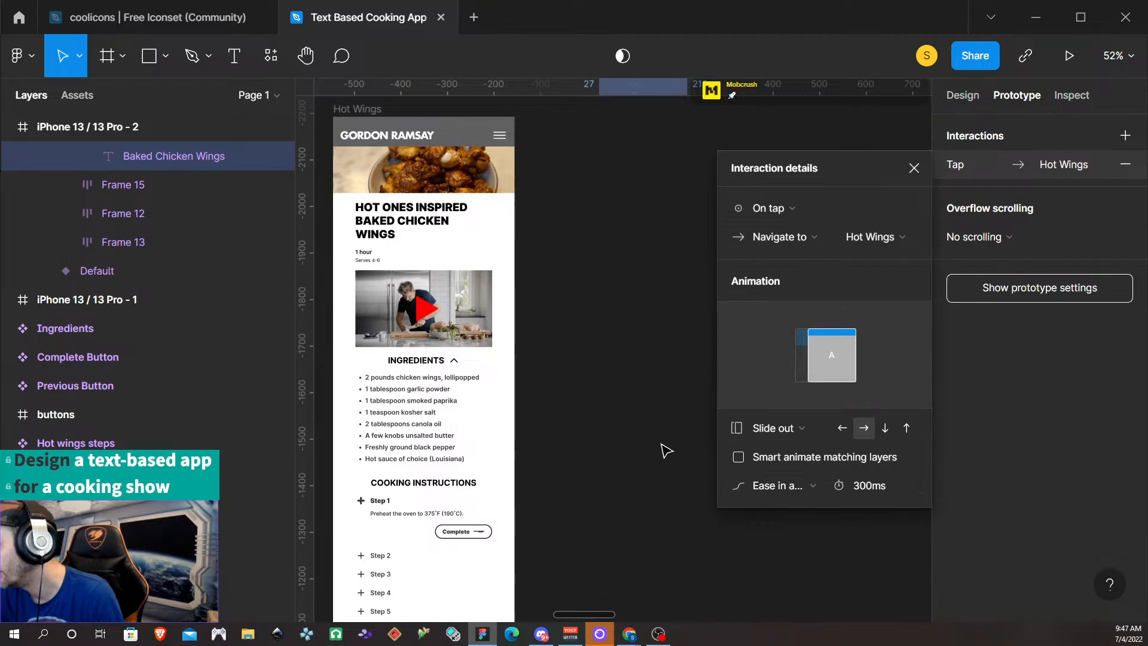
{"action": "left_click", "coordinate": [646, 476]}
Check the animation settings of the Roast Beef and Gravy menu item's link
{"action": "scroll", "coordinate": [652, 504], "scroll_direction": "down", "scroll_amount": 10}
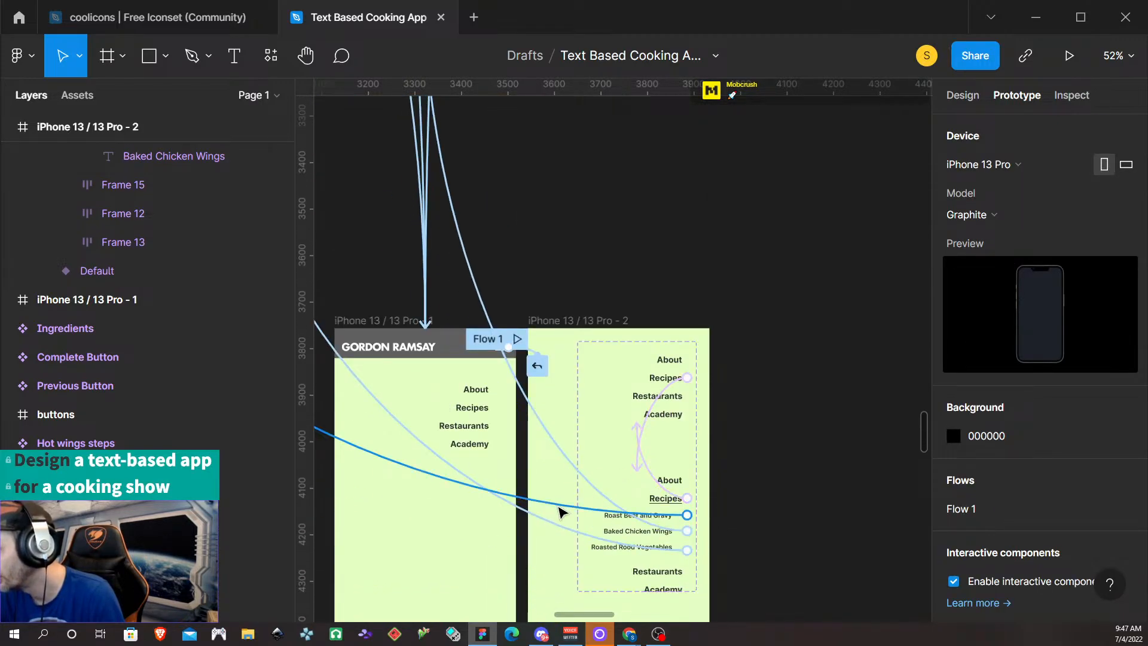
{"action": "left_click", "coordinate": [561, 511]}
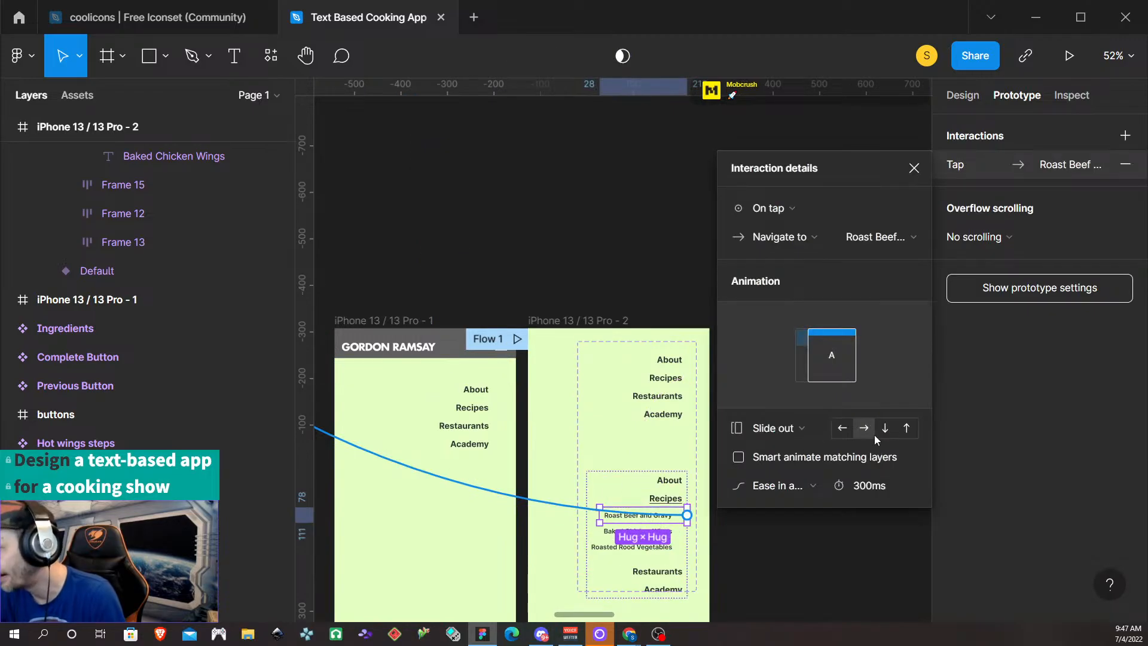
{"action": "left_click", "coordinate": [785, 585]}
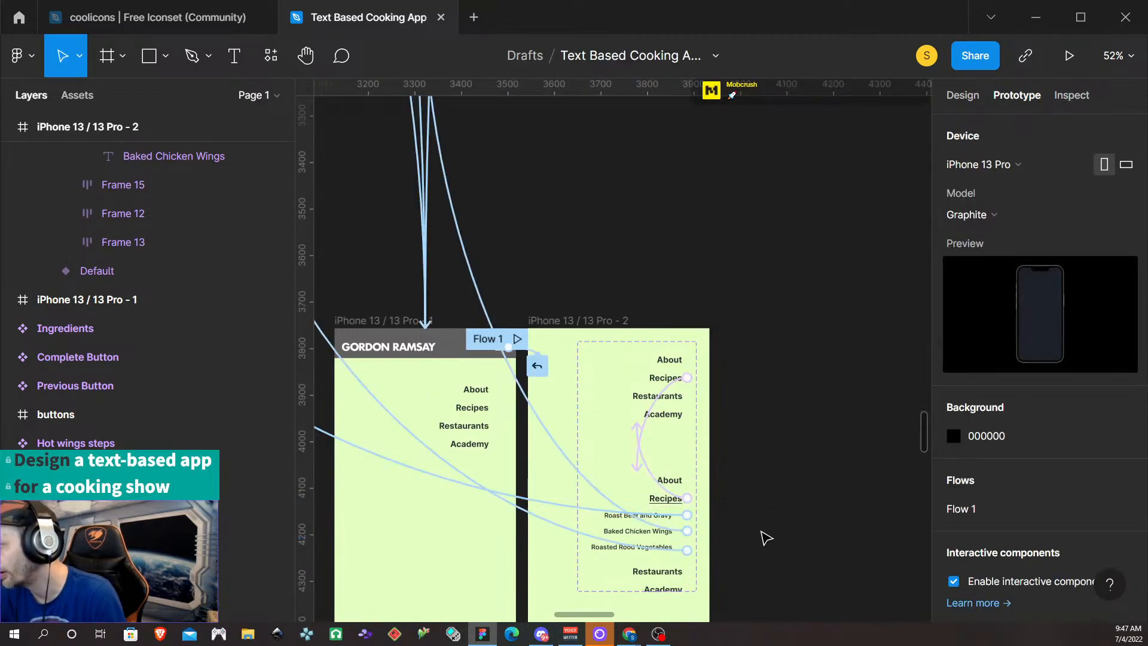
Select the Roast Beef and gravy frame and start the prototype preview from it
{"action": "scroll", "coordinate": [674, 282], "scroll_direction": "down", "scroll_amount": 5}
{"action": "scroll", "coordinate": [676, 277], "scroll_direction": "down", "scroll_amount": 1}
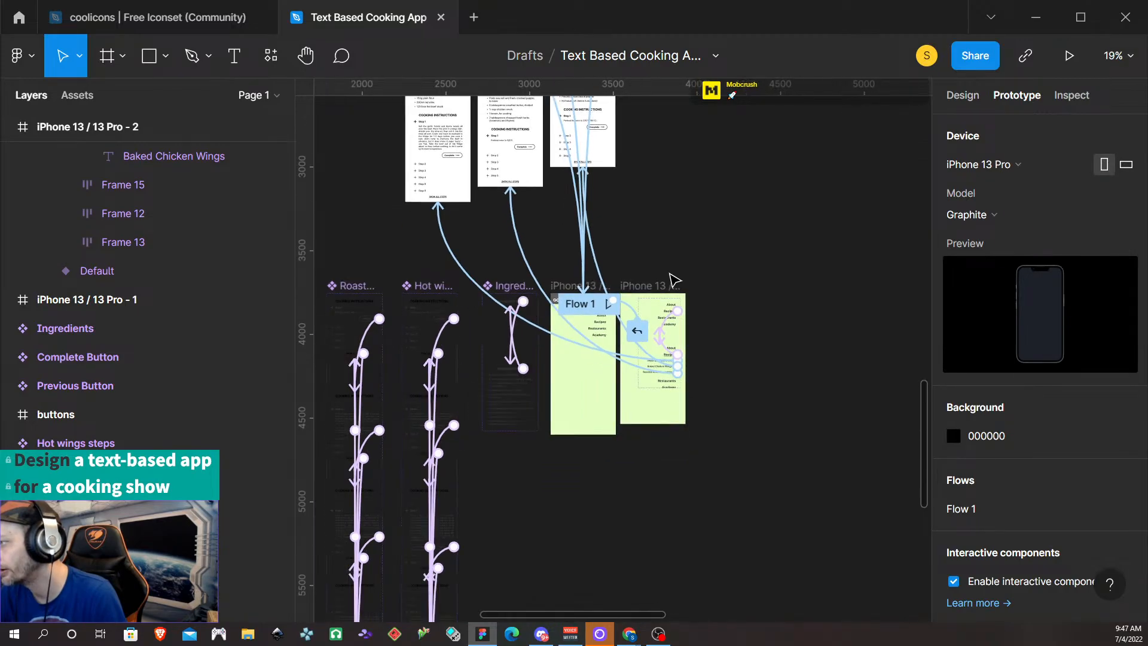
{"action": "scroll", "coordinate": [658, 269], "scroll_direction": "up", "scroll_amount": 3}
{"action": "scroll", "coordinate": [514, 233], "scroll_direction": "up", "scroll_amount": 1}
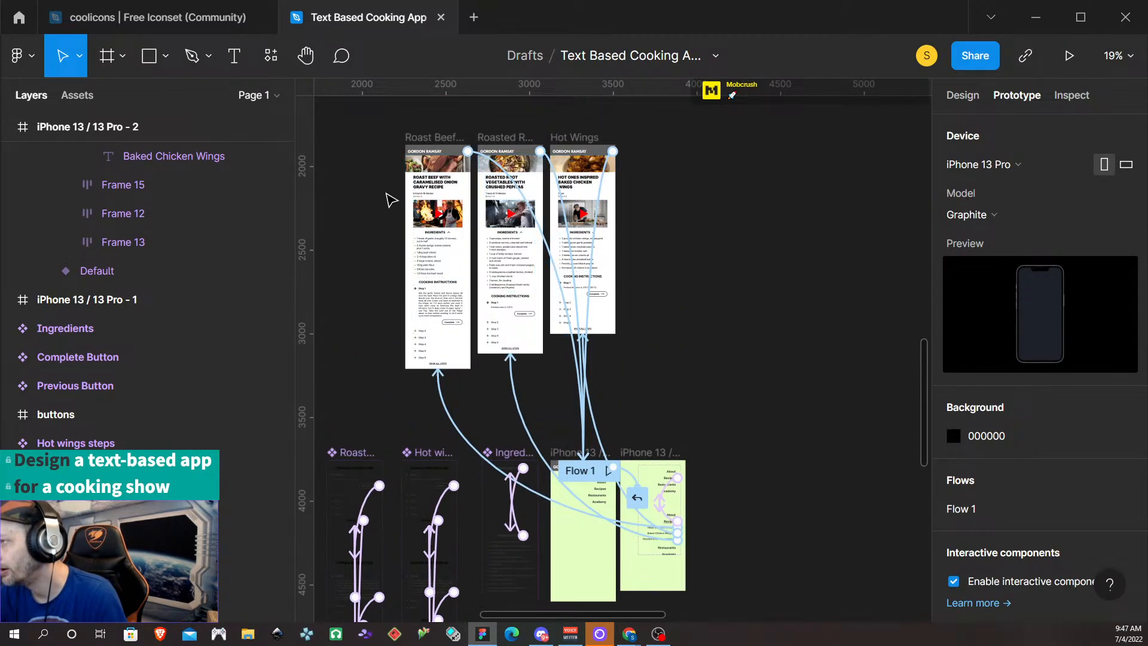
{"action": "left_click", "coordinate": [435, 139]}
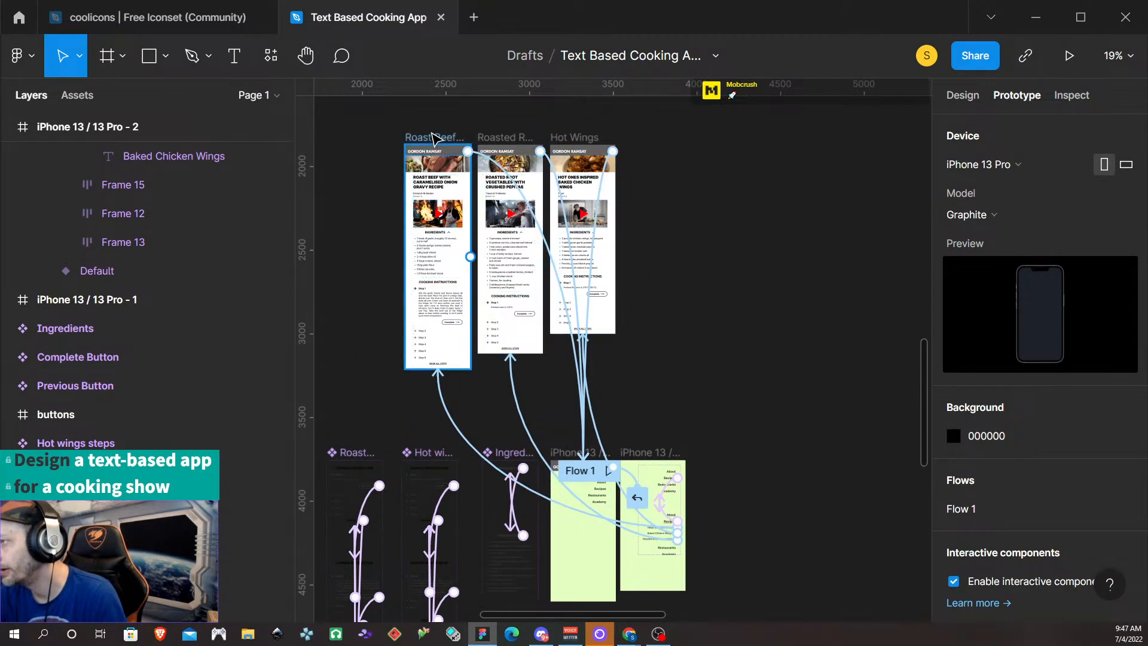
{"action": "left_click", "coordinate": [967, 95]}
{"action": "left_click", "coordinate": [440, 139]}
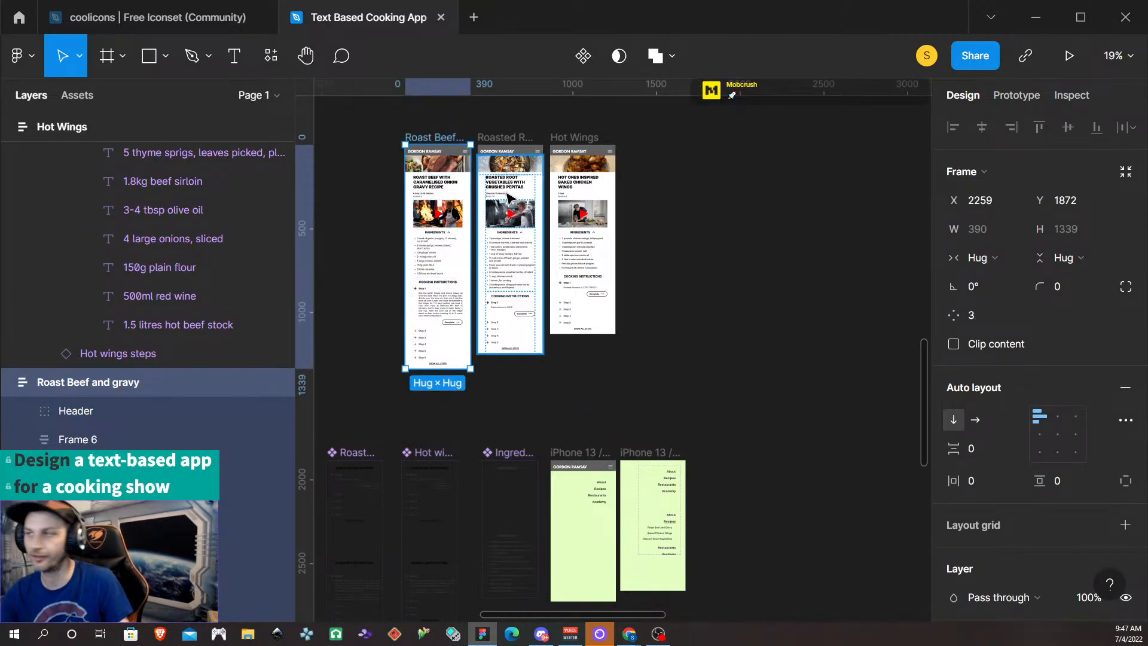
{"action": "left_click", "coordinate": [1069, 57]}
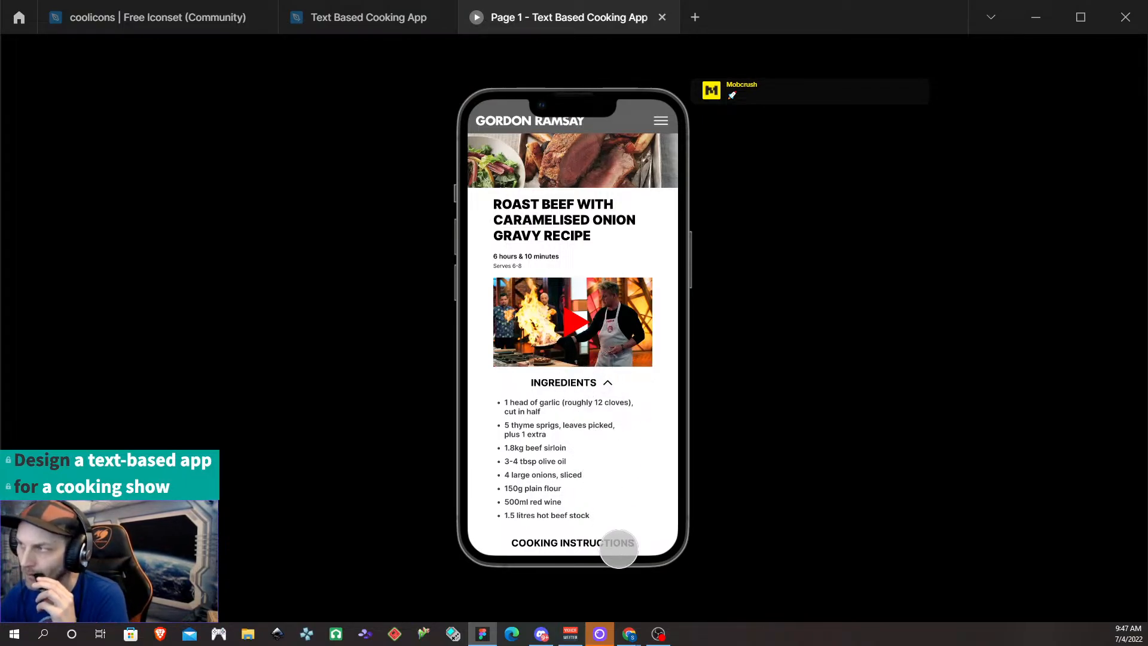
Examine the whole roast beef recipe page in the preview, from the header to the cooking steps
{"action": "scroll", "coordinate": [610, 468], "scroll_direction": "down", "scroll_amount": 3}
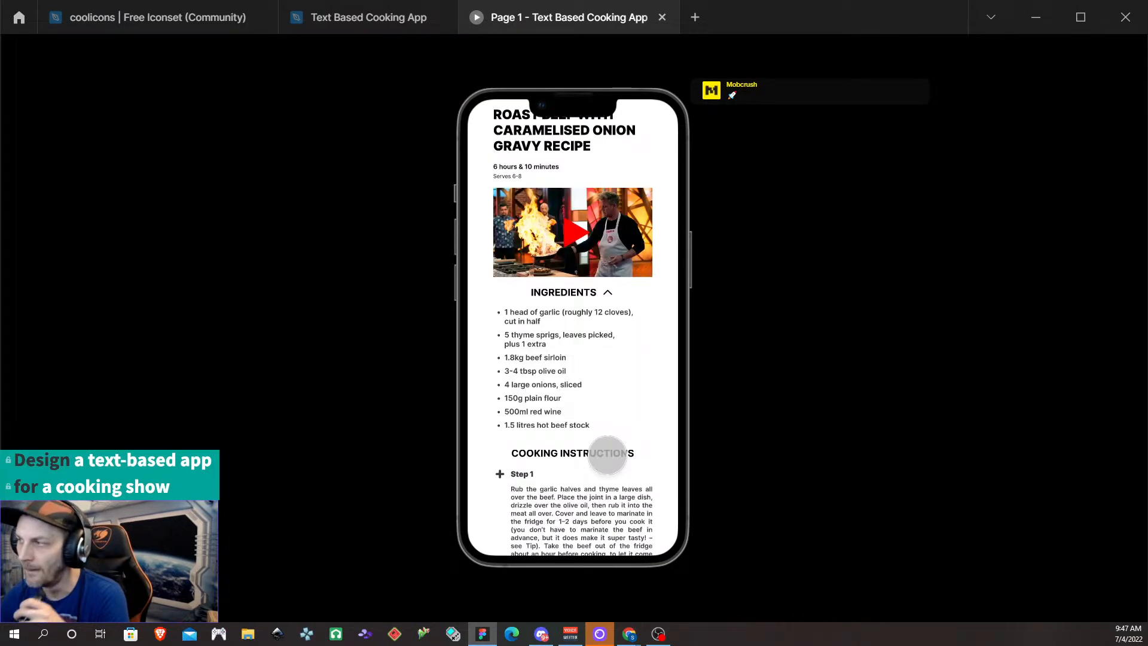
{"action": "scroll", "coordinate": [605, 456], "scroll_direction": "down", "scroll_amount": 3}
{"action": "scroll", "coordinate": [604, 443], "scroll_direction": "up", "scroll_amount": 3}
{"action": "scroll", "coordinate": [599, 443], "scroll_direction": "down", "scroll_amount": 3}
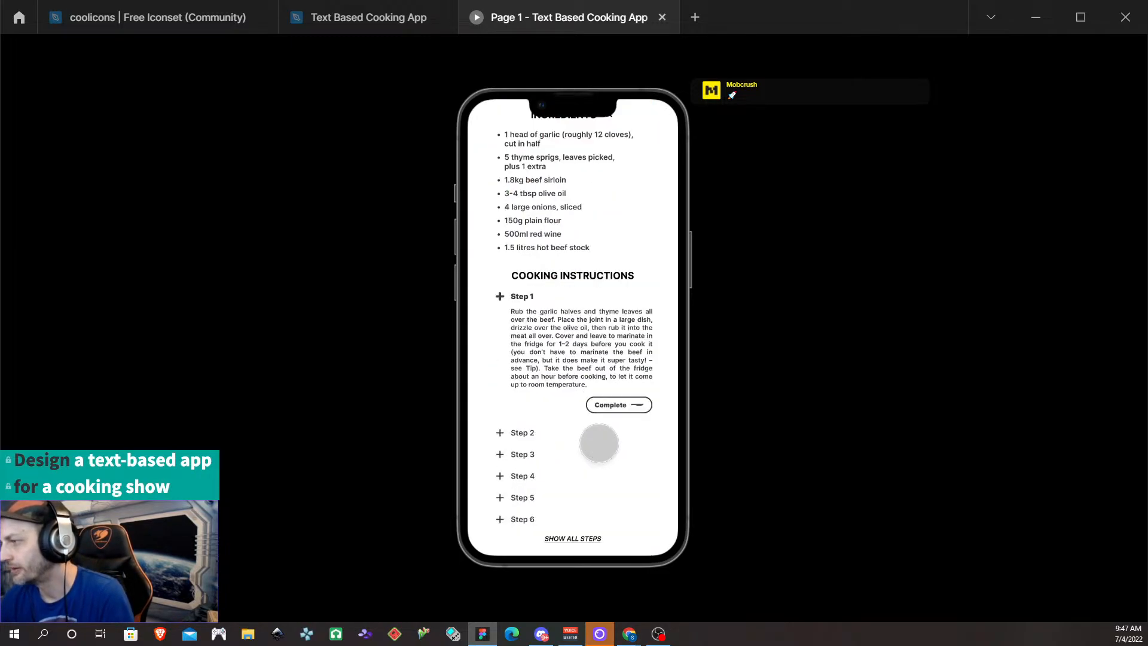
{"action": "scroll", "coordinate": [582, 431], "scroll_direction": "up", "scroll_amount": 5}
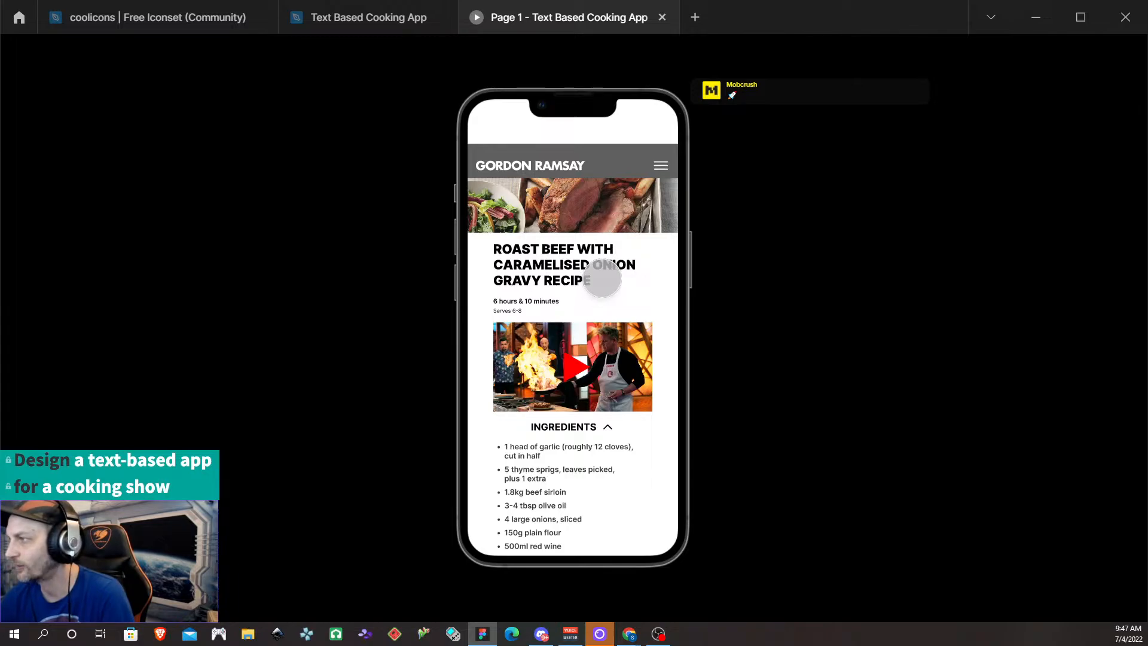
{"action": "scroll", "coordinate": [602, 279], "scroll_direction": "down", "scroll_amount": 3}
{"action": "scroll", "coordinate": [603, 272], "scroll_direction": "up", "scroll_amount": 3}
{"action": "scroll", "coordinate": [604, 272], "scroll_direction": "down", "scroll_amount": 3}
{"action": "scroll", "coordinate": [611, 272], "scroll_direction": "up", "scroll_amount": 3}
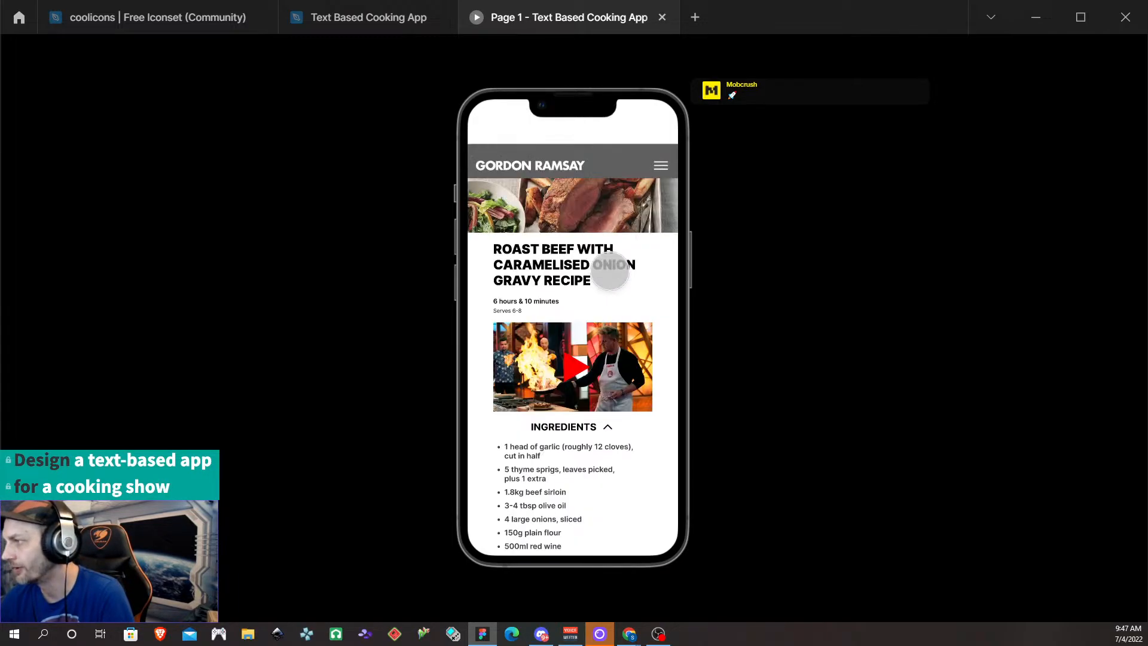
Test the menu path through Recipes to Baked Chicken Wings, review the recipe page, and close the preview
{"action": "left_click", "coordinate": [660, 163]}
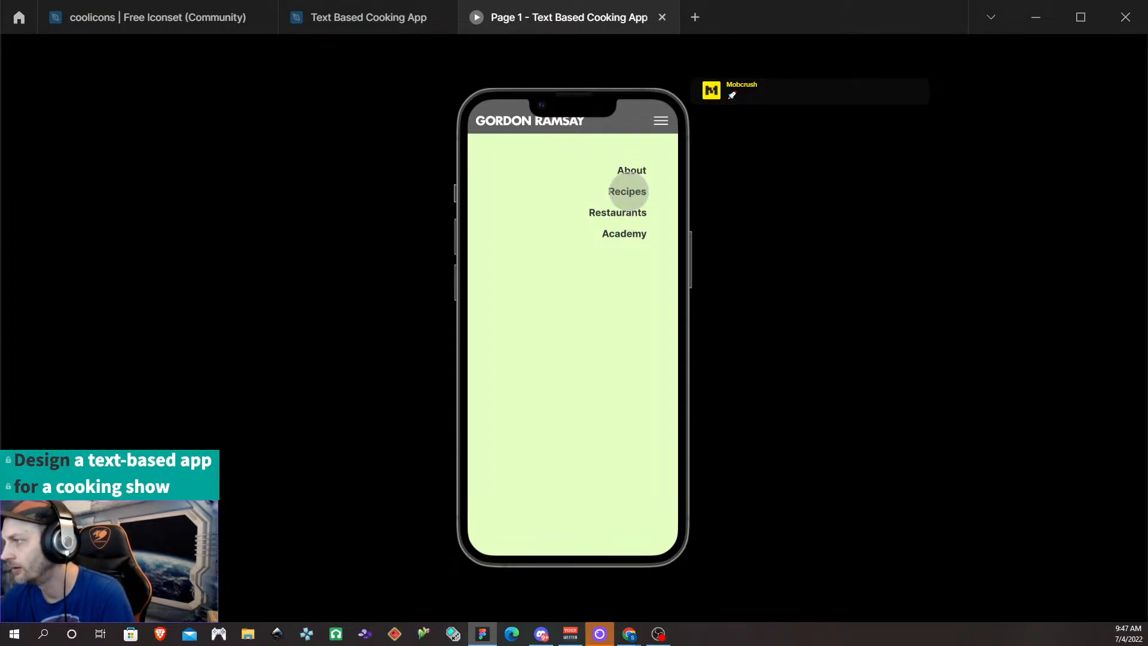
{"action": "left_click", "coordinate": [628, 191]}
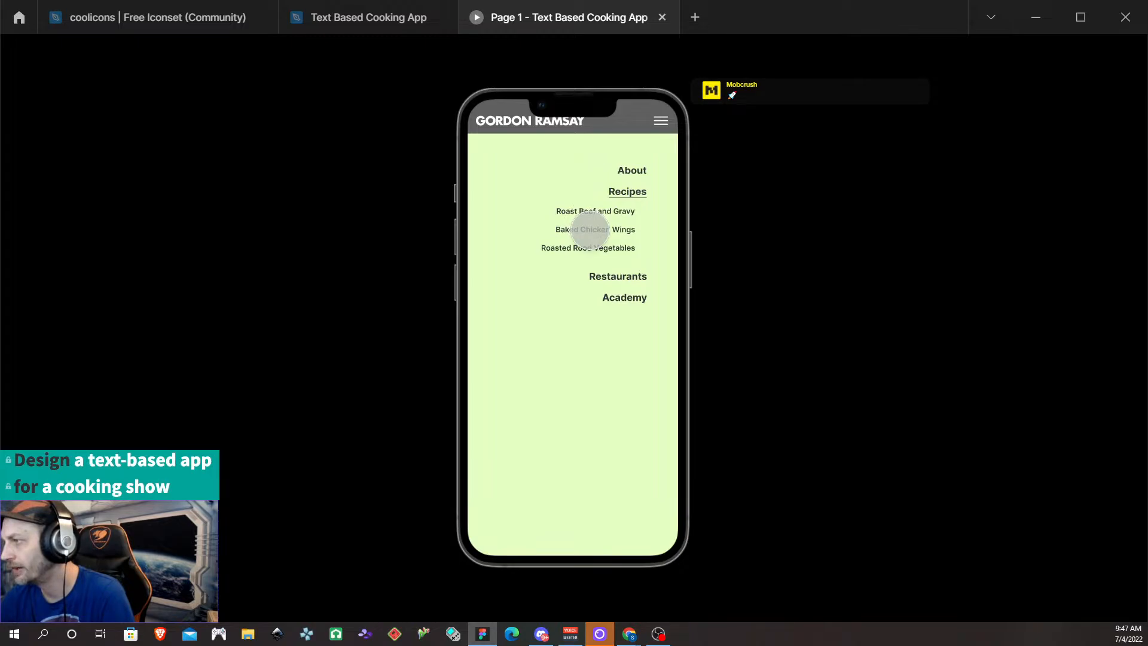
{"action": "left_click", "coordinate": [590, 229]}
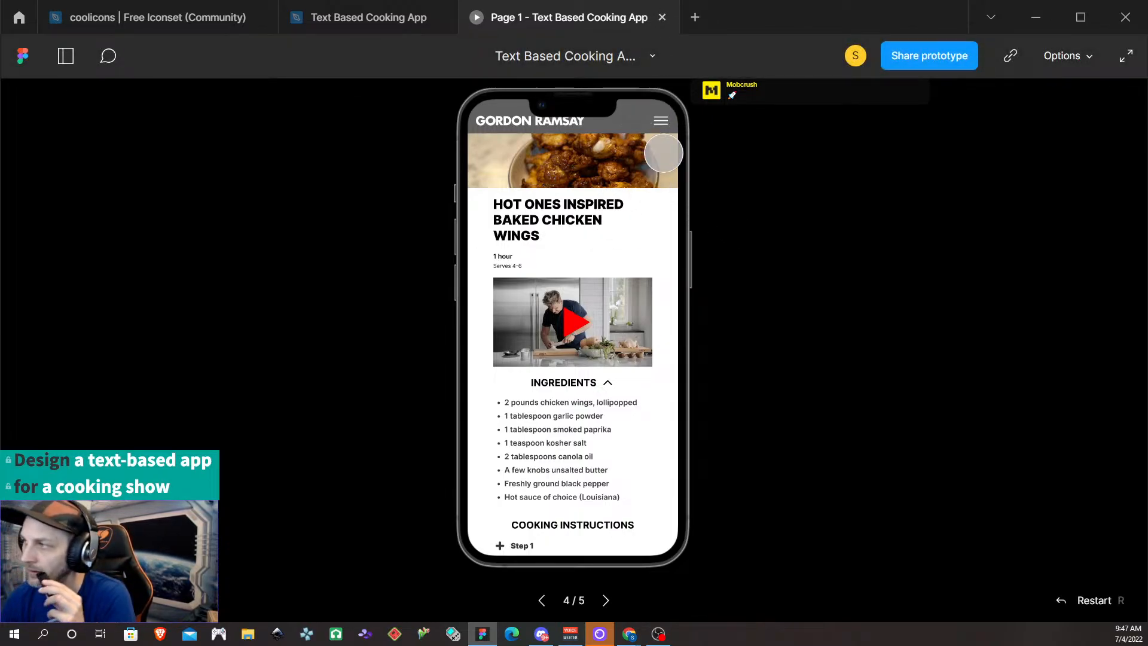
{"action": "scroll", "coordinate": [578, 368], "scroll_direction": "down", "scroll_amount": 3}
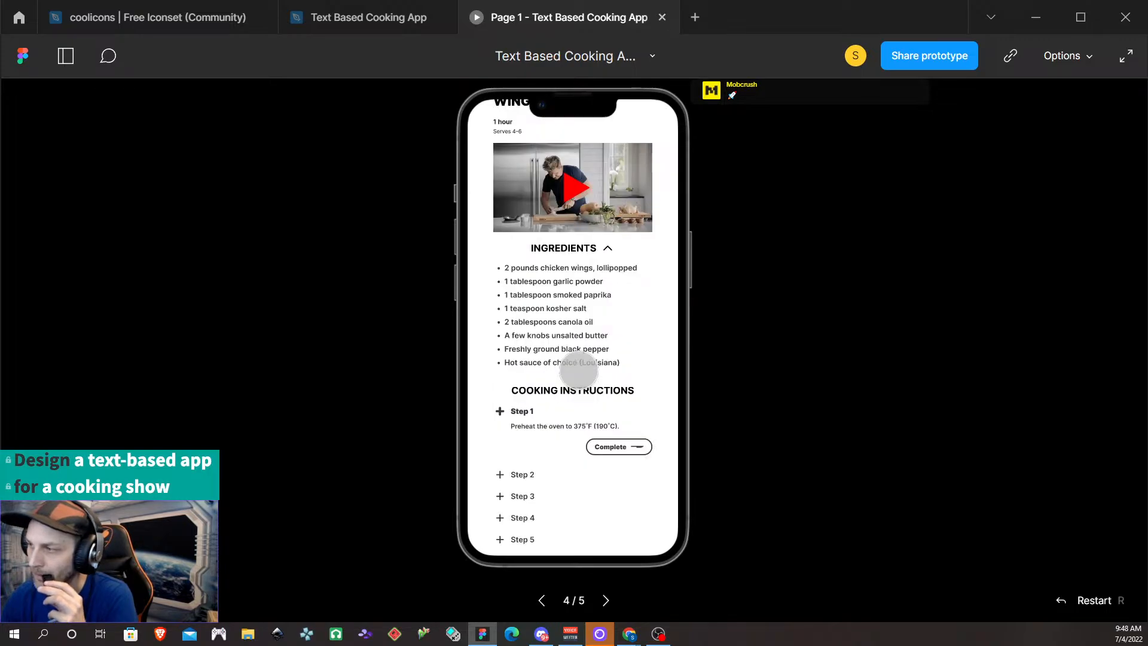
{"action": "scroll", "coordinate": [579, 371], "scroll_direction": "up", "scroll_amount": 3}
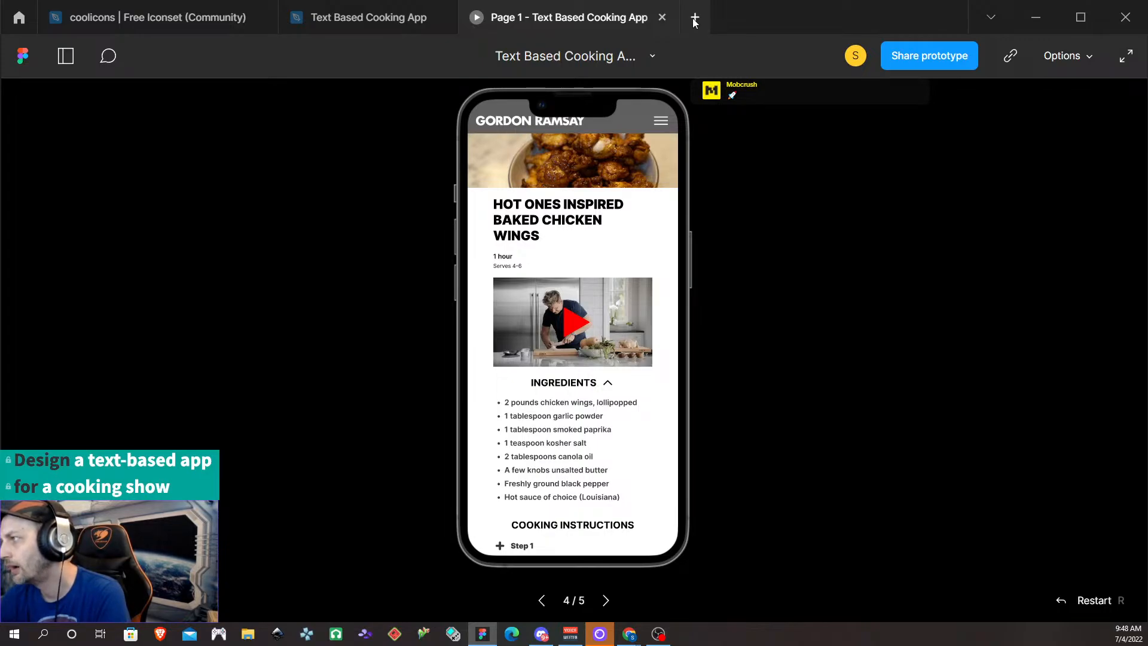
{"action": "left_click", "coordinate": [661, 17]}
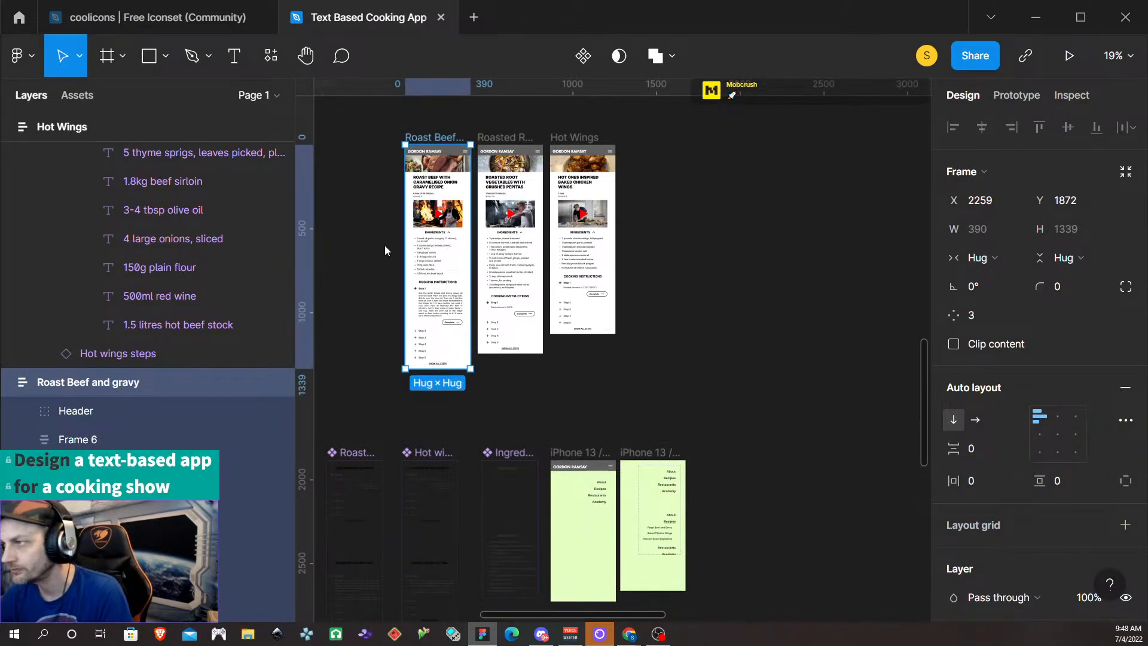
Set the height of the grey header rectangle on the Roast Beef and gravy frame to 72
{"action": "scroll", "coordinate": [385, 189], "scroll_direction": "up", "scroll_amount": 5, "text": "ctrl"}
{"action": "scroll", "coordinate": [505, 218], "scroll_direction": "up", "scroll_amount": 5}
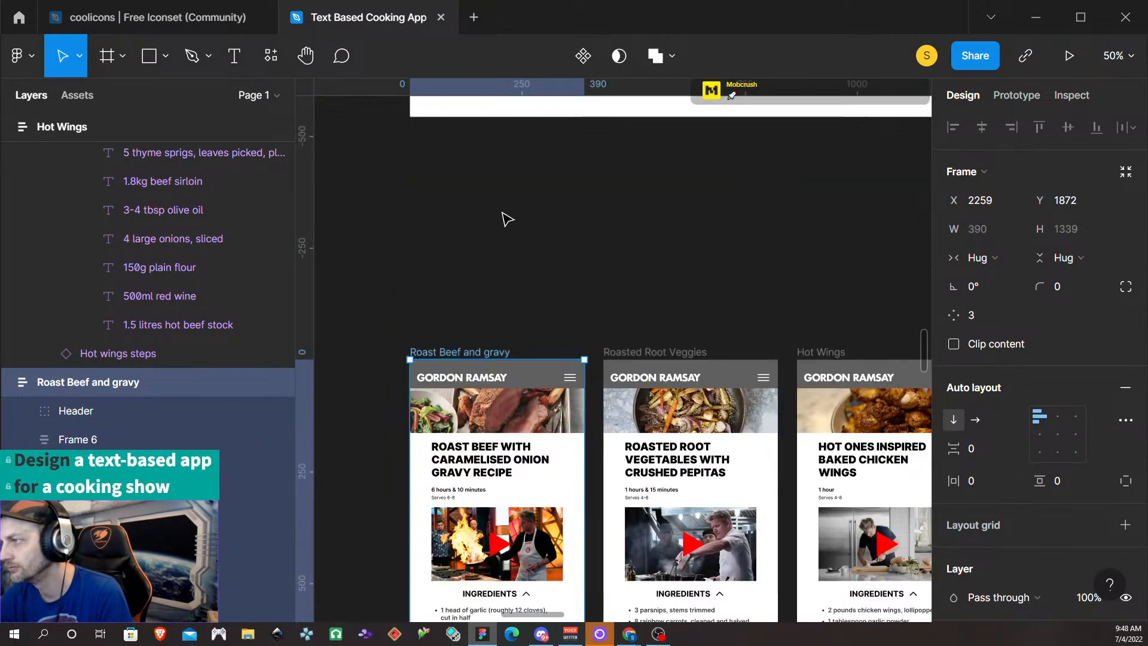
{"action": "left_click", "coordinate": [545, 384]}
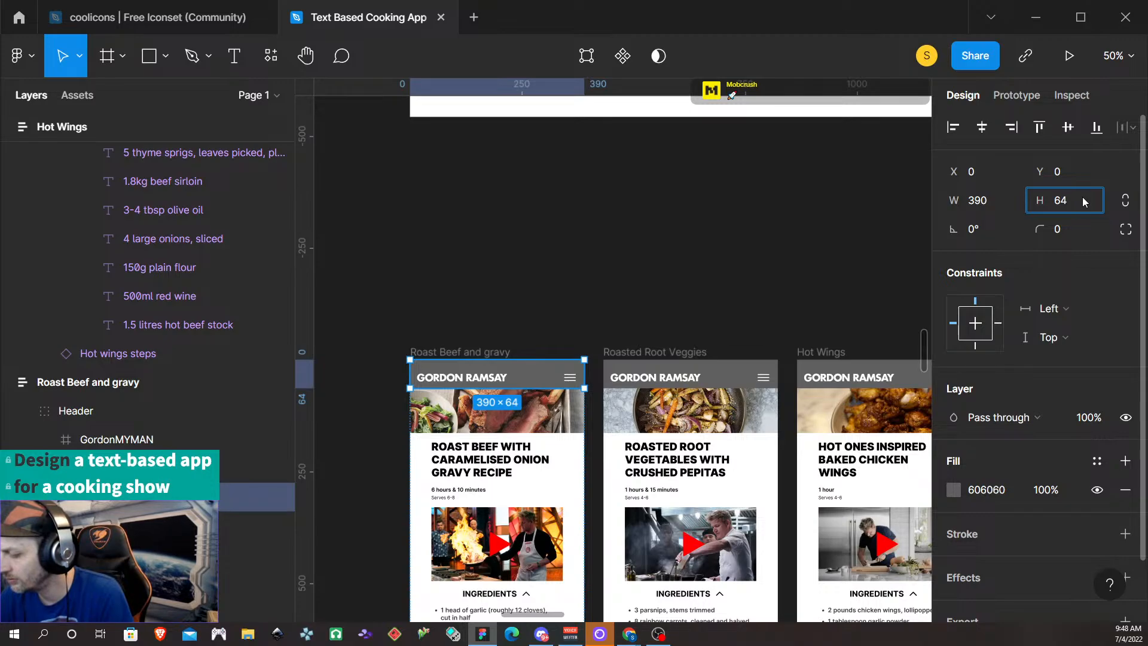
{"action": "key", "text": "Return"}
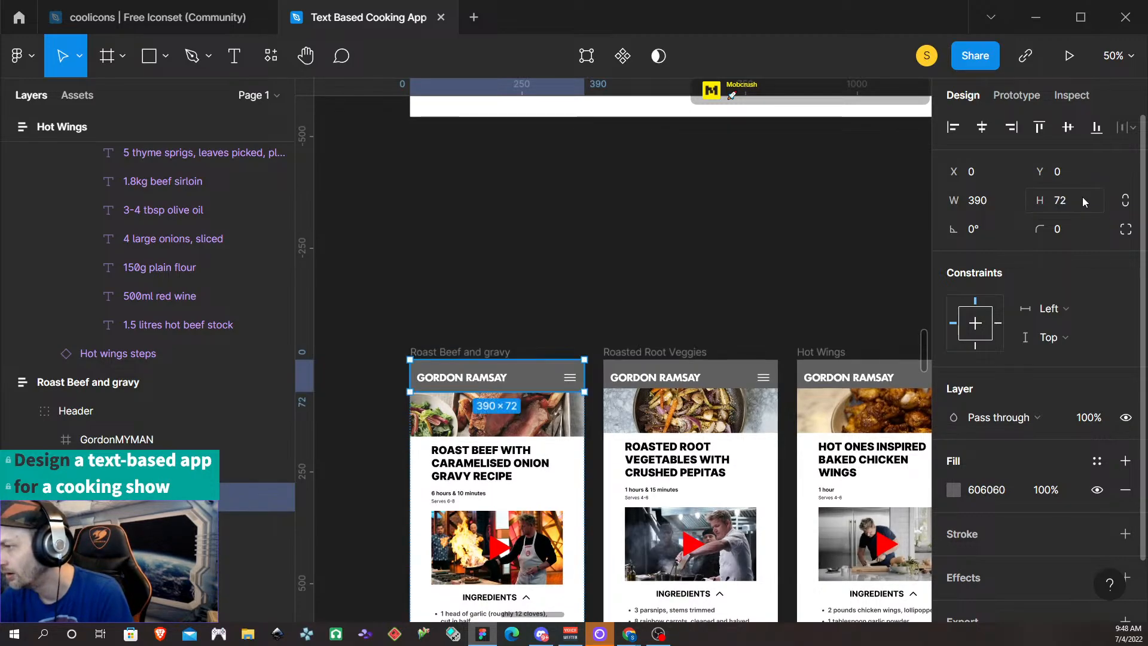
Move the GORDON RAMSAY logo and hamburger icon in the Roast Beef and gravy header down 8 px together
{"action": "left_click", "coordinate": [478, 380]}
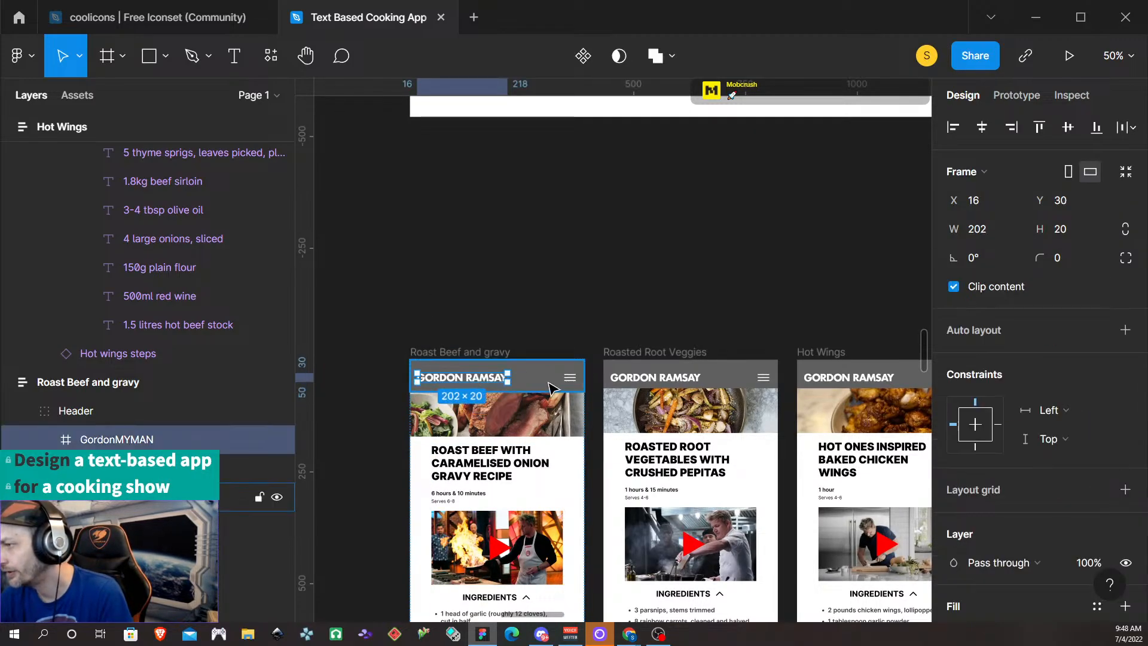
{"action": "left_click", "coordinate": [570, 378], "text": "shift"}
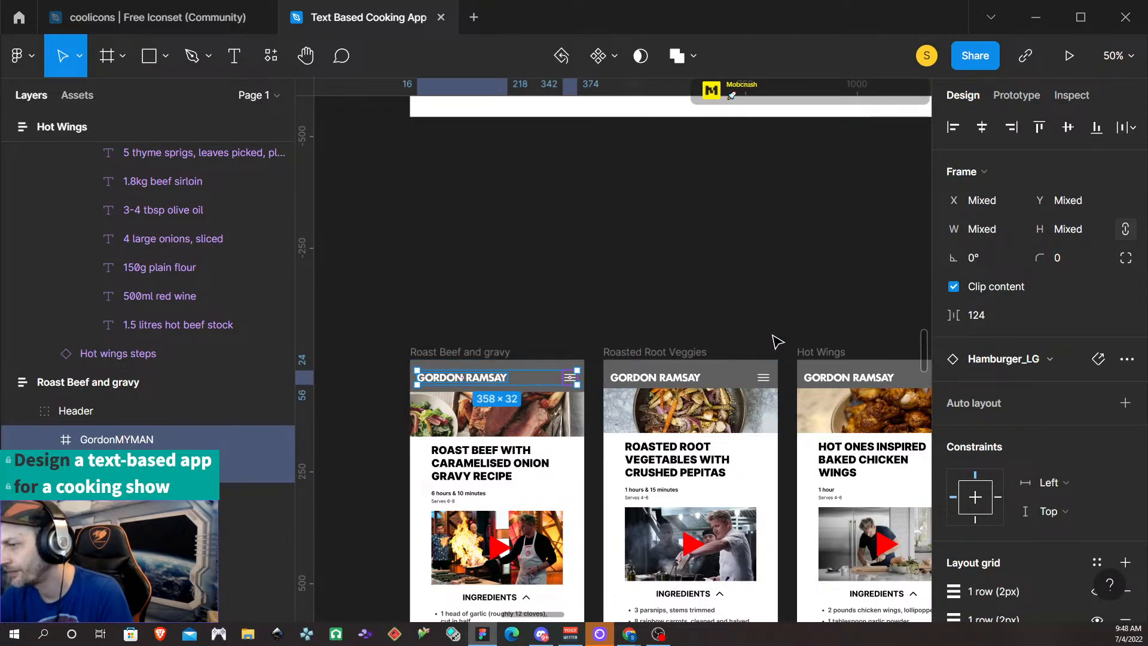
{"action": "key", "text": "shift+Down"}
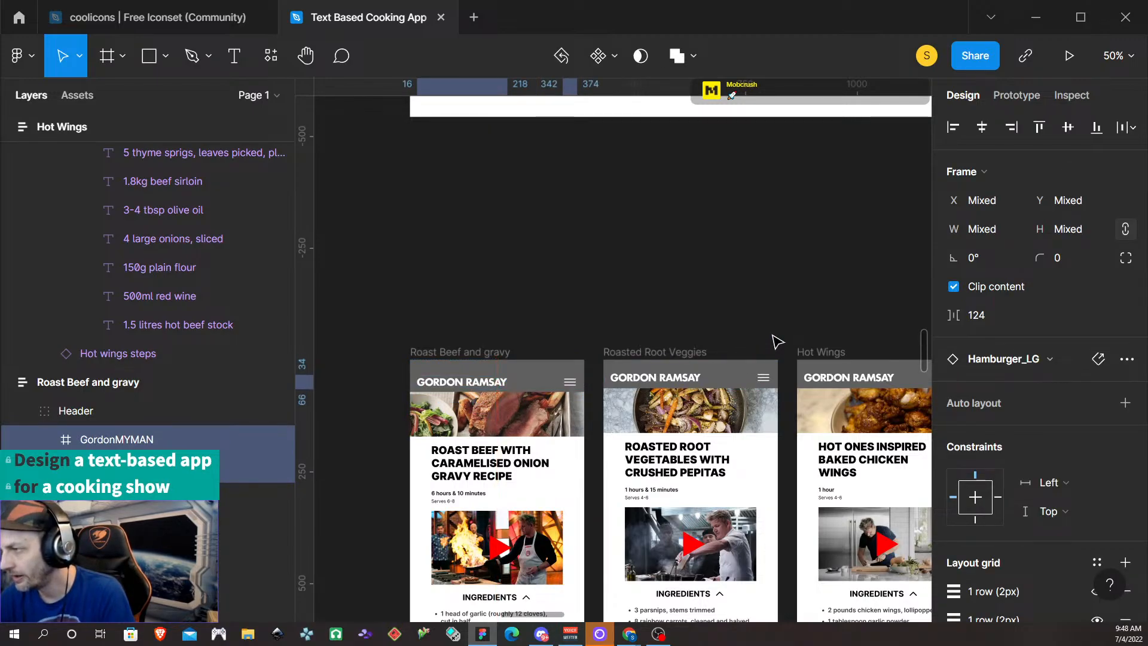
{"action": "key", "text": "Up"}
{"action": "key", "text": "Up"}
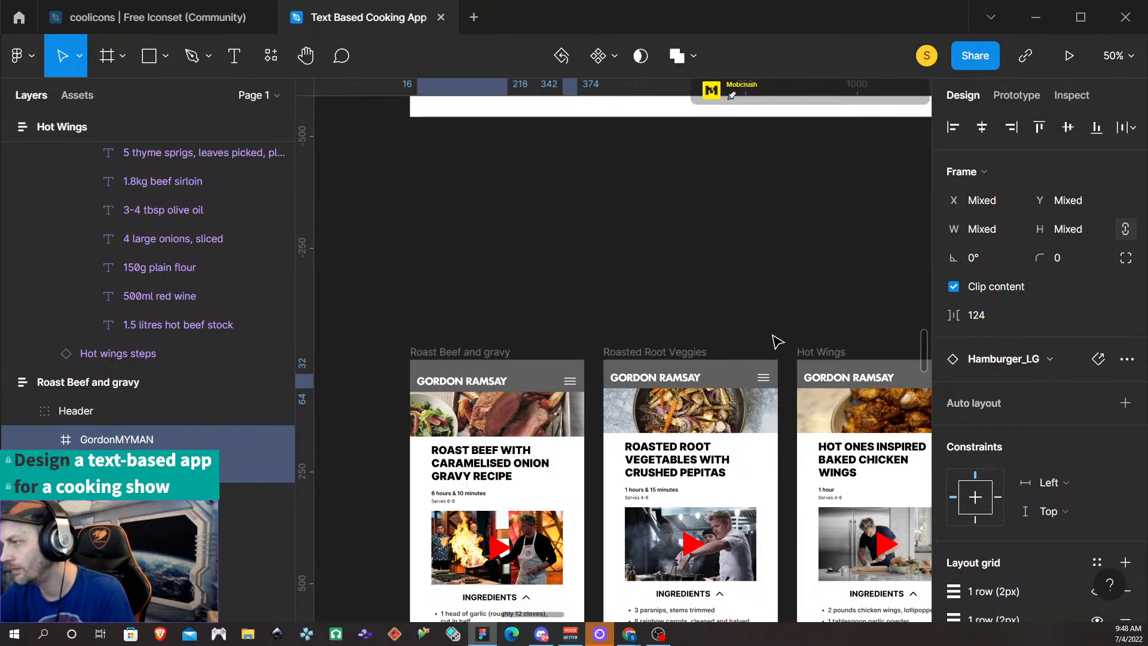
{"action": "left_click", "coordinate": [569, 300]}
Replace the header on the Roasted Root Veggies frame with a copy of the Roast Beef and gravy header
{"action": "scroll", "coordinate": [538, 376], "scroll_direction": "up", "scroll_amount": 5}
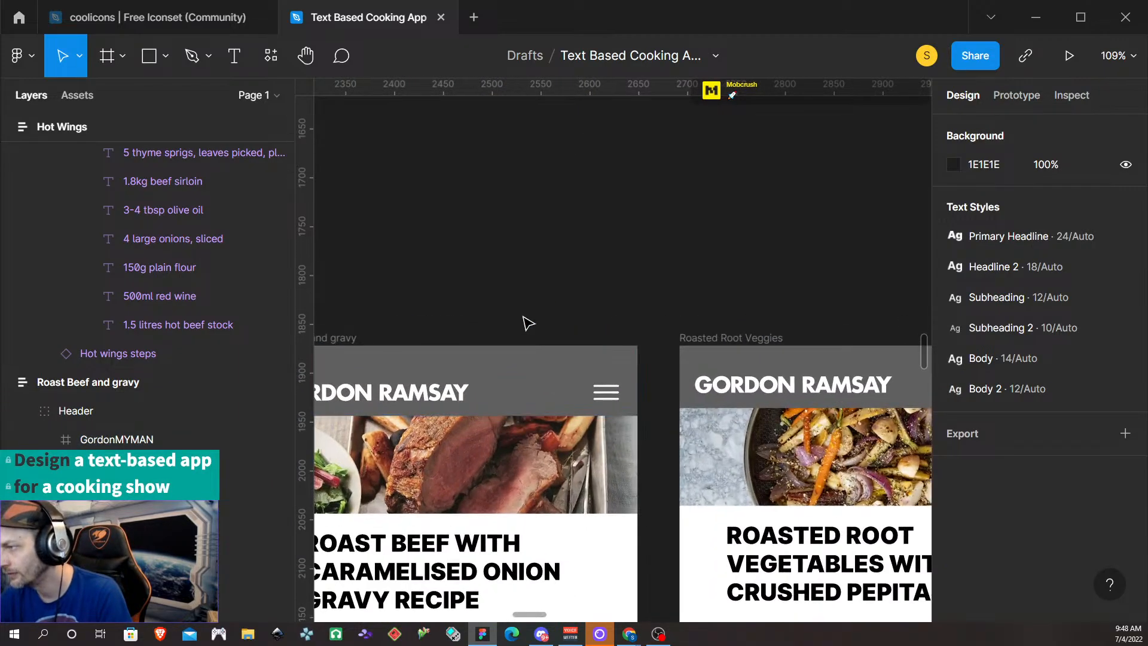
{"action": "scroll", "coordinate": [528, 323], "scroll_direction": "right", "scroll_amount": 2}
{"action": "scroll", "coordinate": [527, 302], "scroll_direction": "down", "scroll_amount": 3}
{"action": "scroll", "coordinate": [532, 311], "scroll_direction": "left", "scroll_amount": 2}
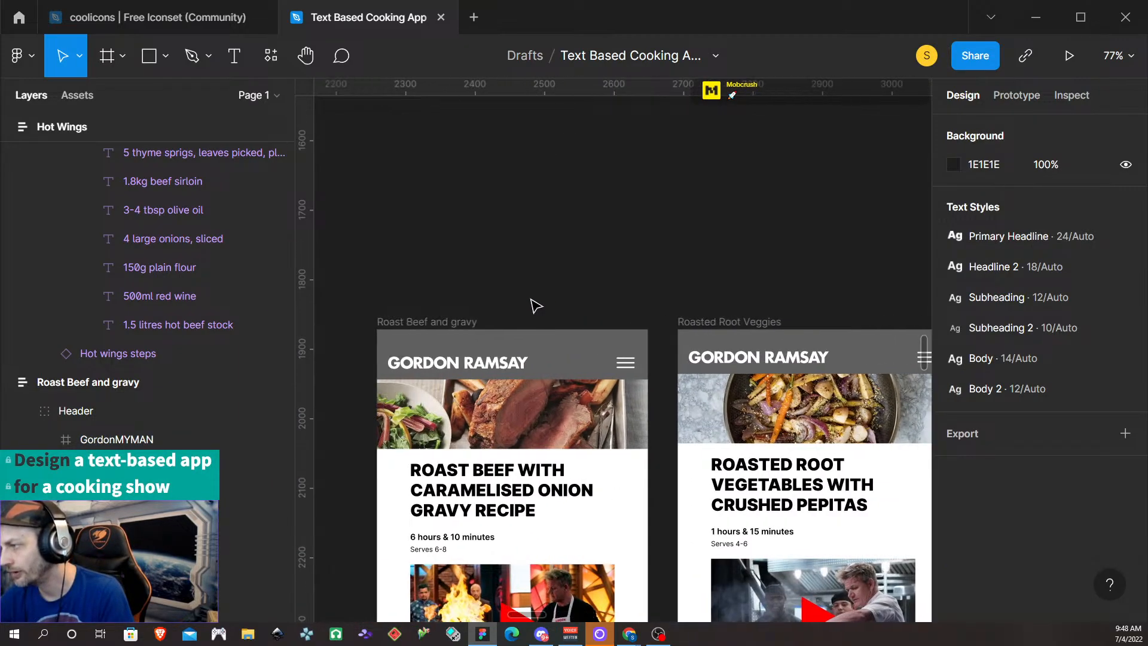
{"action": "left_click", "coordinate": [549, 337]}
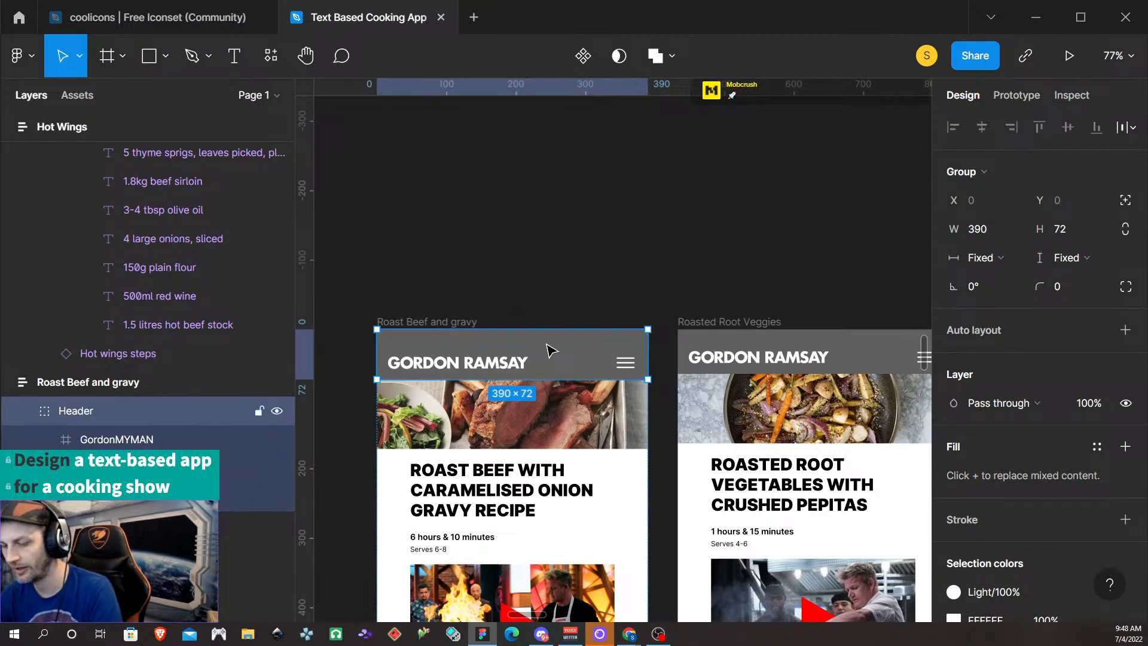
{"action": "left_click", "coordinate": [862, 330]}
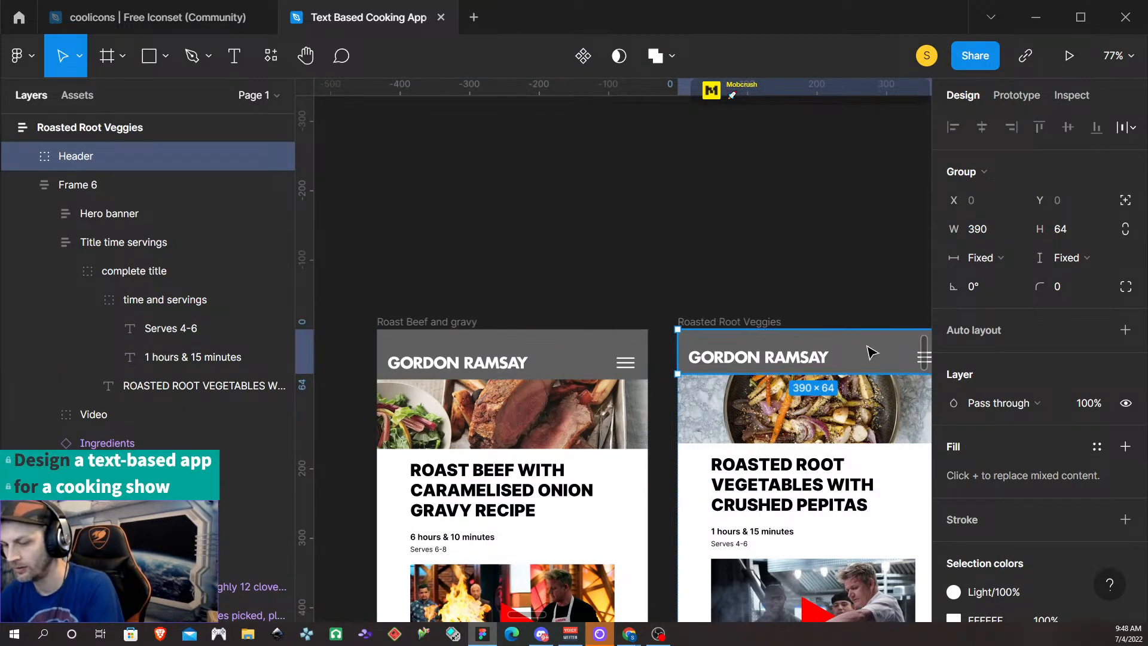
{"action": "key", "text": "ctrl+shift+r"}
Replace the header on the Hot Wings frame with the copied Roast Beef and gravy header
{"action": "scroll", "coordinate": [688, 323], "scroll_direction": "right", "scroll_amount": 1}
{"action": "scroll", "coordinate": [672, 312], "scroll_direction": "right", "scroll_amount": 3}
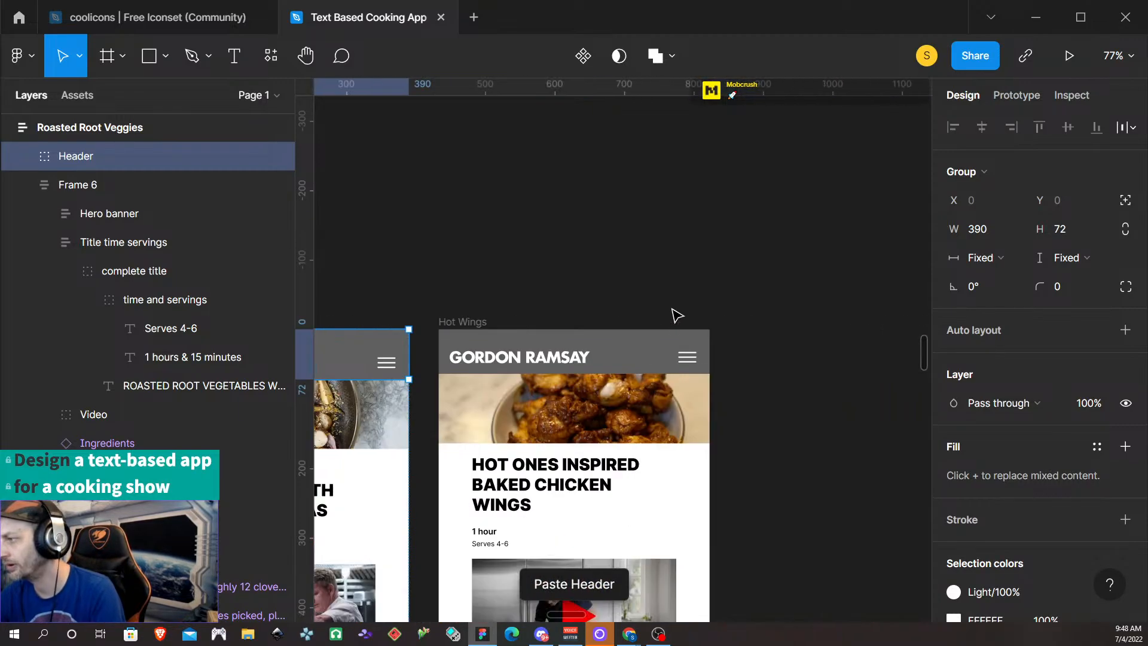
{"action": "left_click", "coordinate": [604, 351]}
{"action": "key", "text": "ctrl+shift+r"}
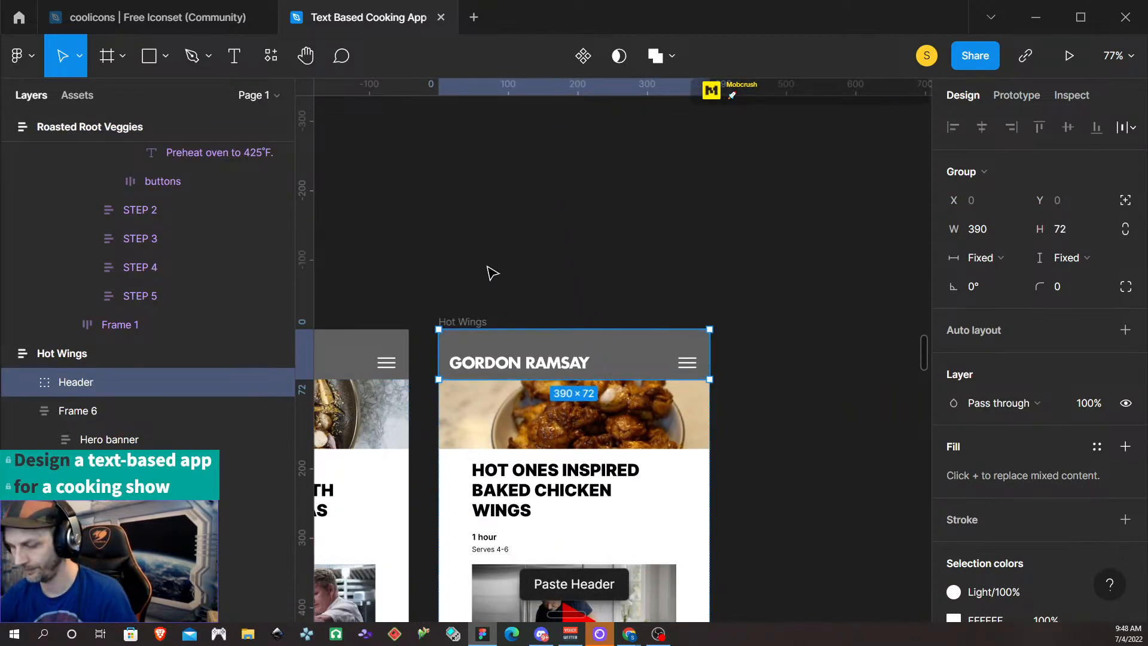
Preview the Roast Beef and gravy frame, check its header and recipe content in the phone frame, and close the preview
{"action": "scroll", "coordinate": [551, 326], "scroll_direction": "left", "scroll_amount": 6}
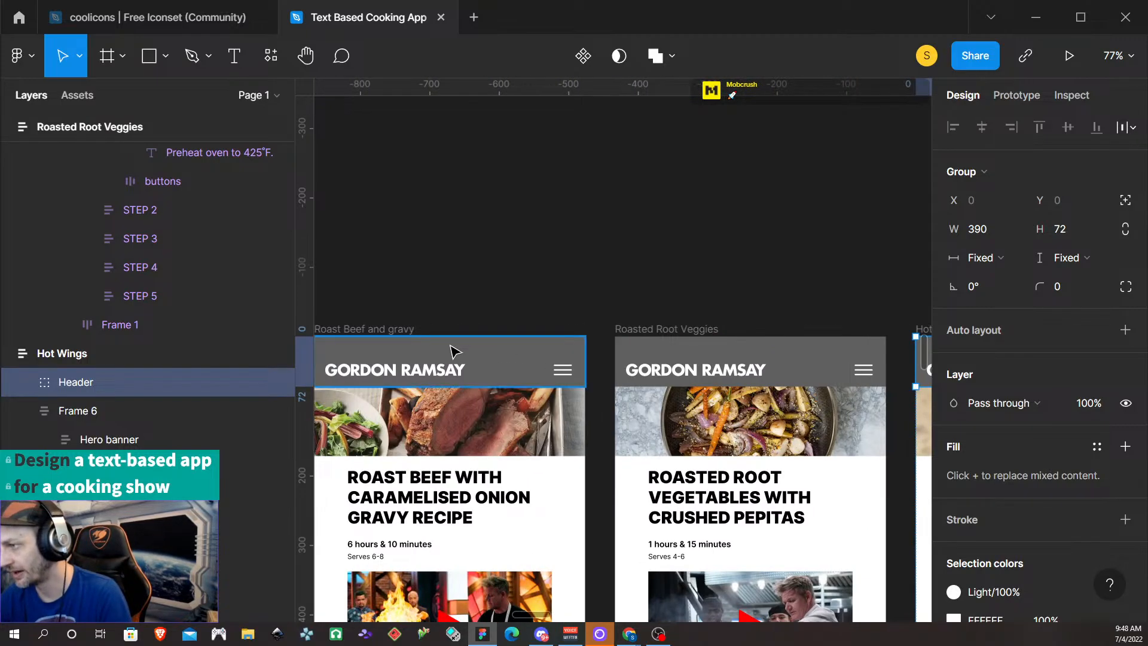
{"action": "scroll", "coordinate": [455, 351], "scroll_direction": "left", "scroll_amount": 2}
{"action": "left_click", "coordinate": [457, 328]}
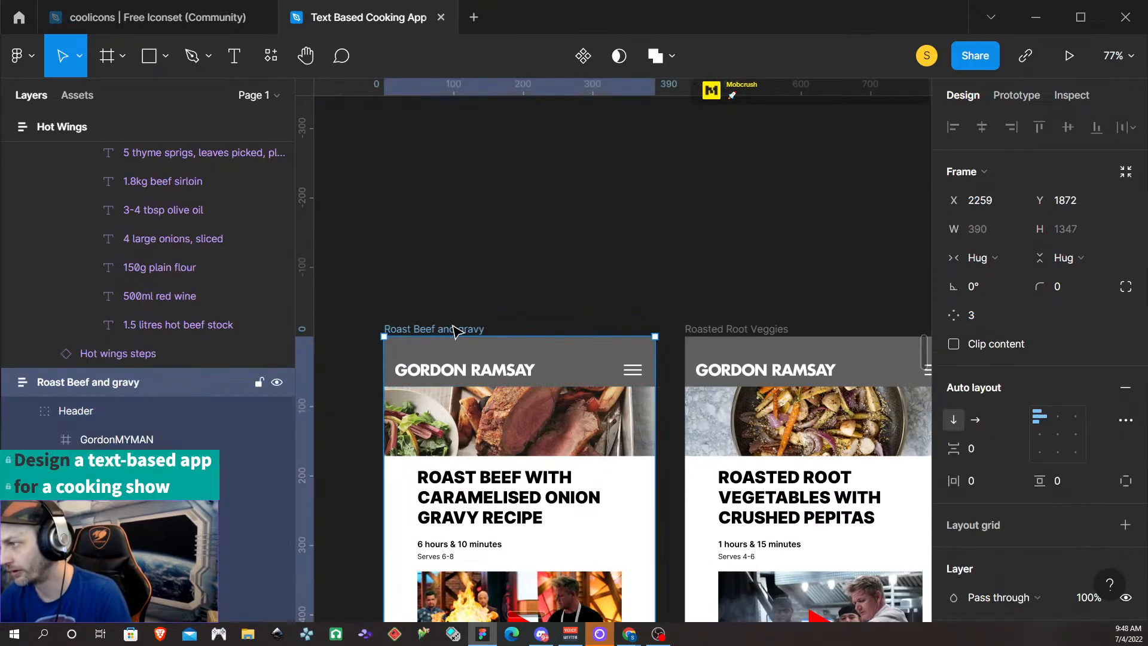
{"action": "left_click", "coordinate": [1075, 60]}
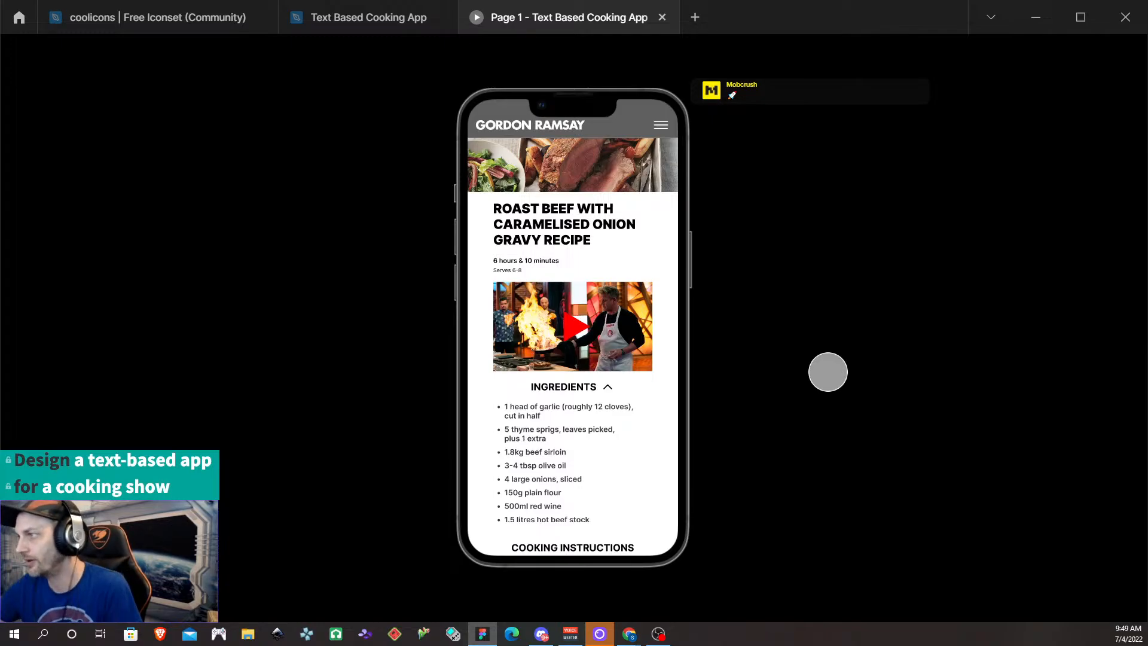
{"action": "scroll", "coordinate": [600, 401], "scroll_direction": "down", "scroll_amount": 5}
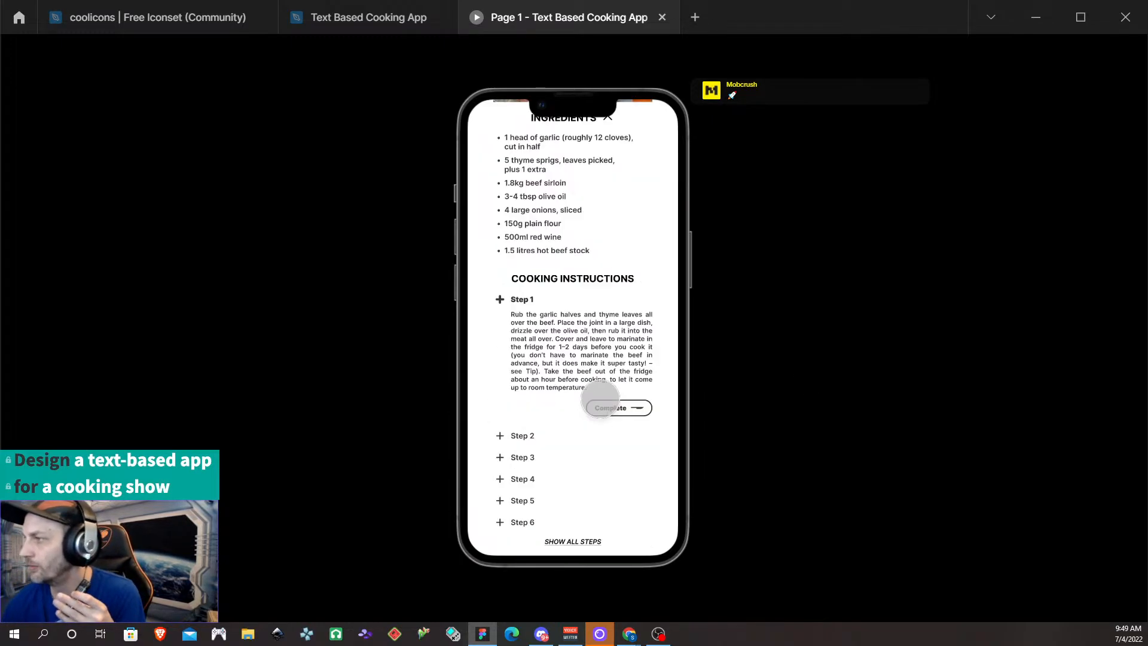
{"action": "scroll", "coordinate": [600, 397], "scroll_direction": "up", "scroll_amount": 5}
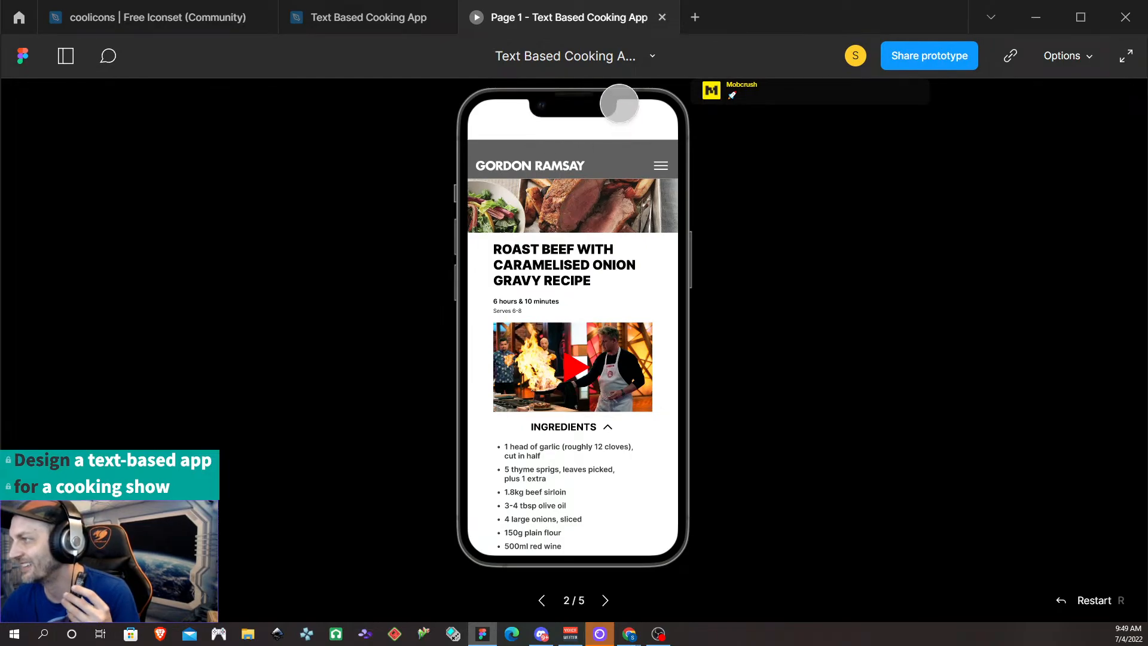
{"action": "scroll", "coordinate": [575, 196], "scroll_direction": "down", "scroll_amount": 2}
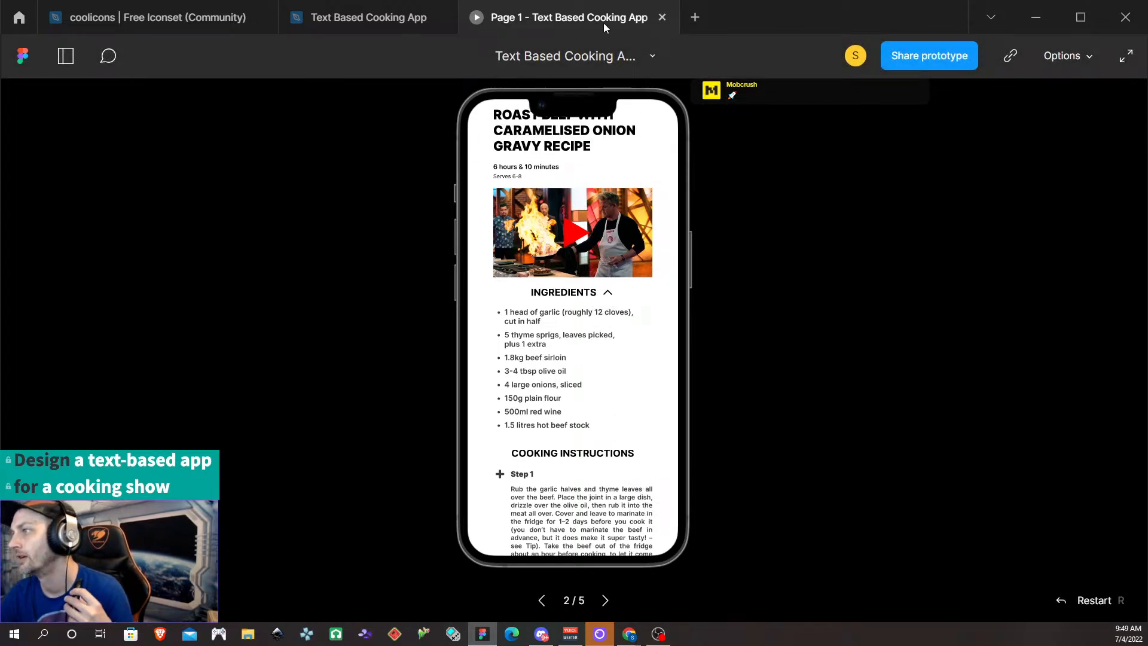
{"action": "left_click", "coordinate": [663, 18]}
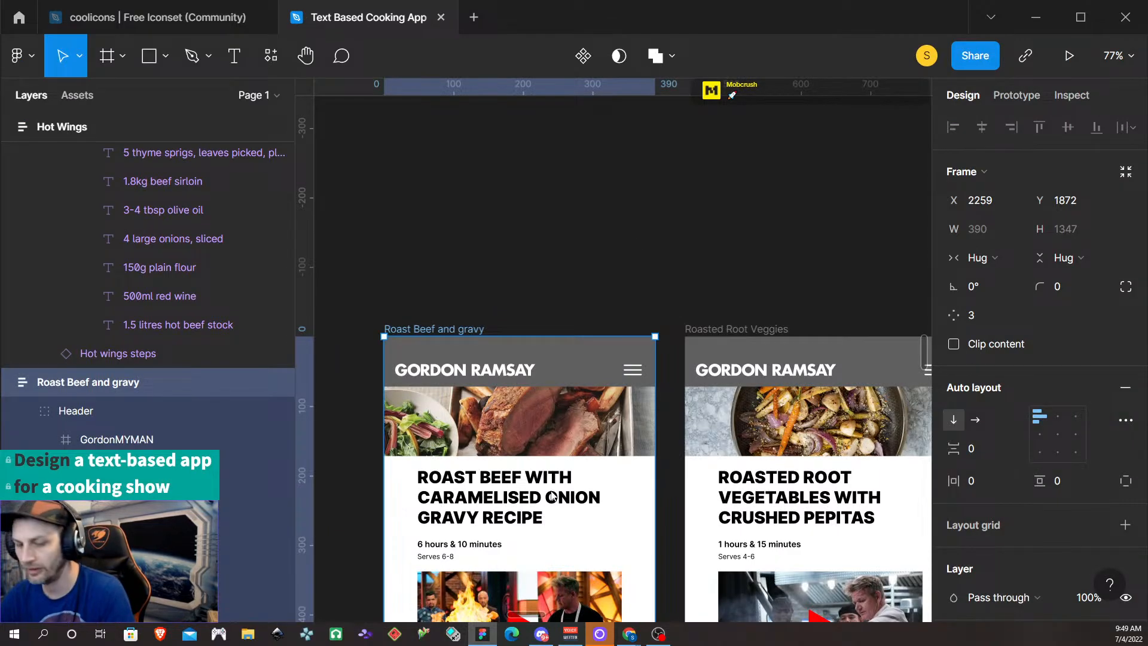
Examine the Day 1, Day 2 and Day 2 hero banner wireframes side by side on the canvas
{"action": "scroll", "coordinate": [666, 387], "scroll_direction": "down", "scroll_amount": 10, "text": "ctrl"}
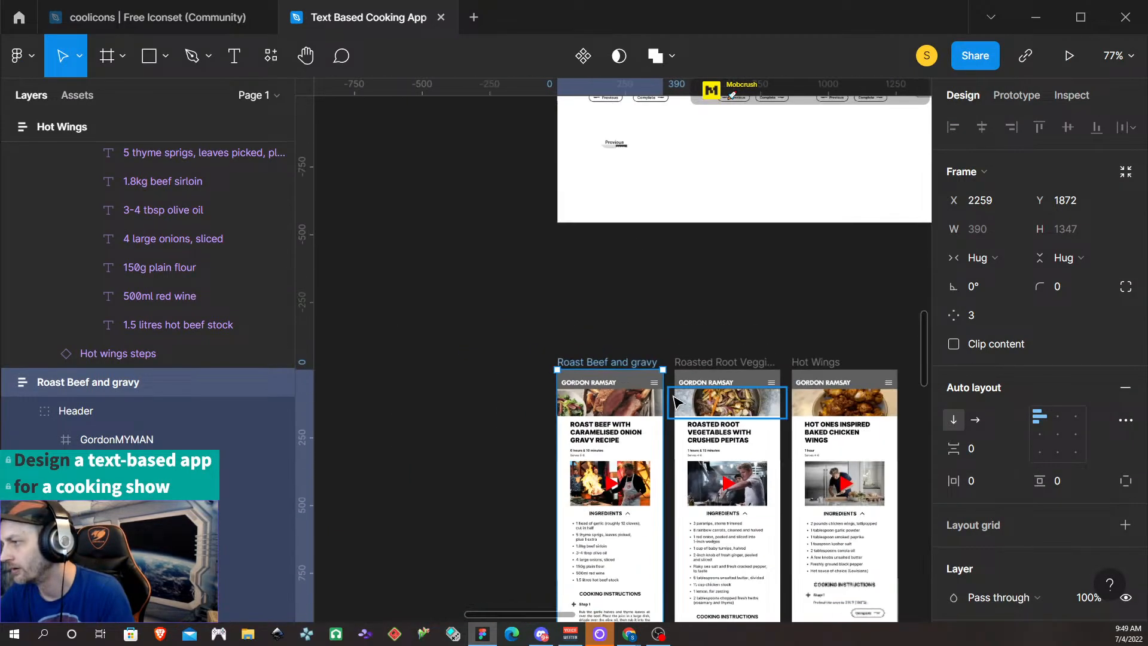
{"action": "scroll", "coordinate": [677, 400], "scroll_direction": "down", "scroll_amount": 5, "text": "ctrl"}
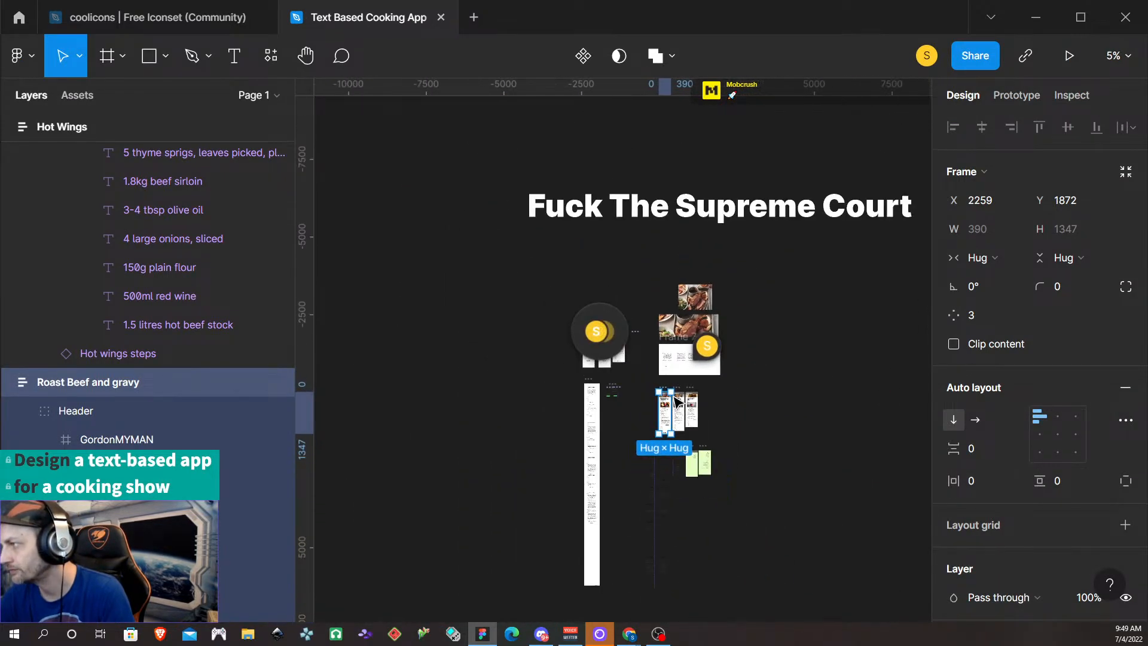
{"action": "scroll", "coordinate": [780, 403], "scroll_direction": "right", "scroll_amount": 4}
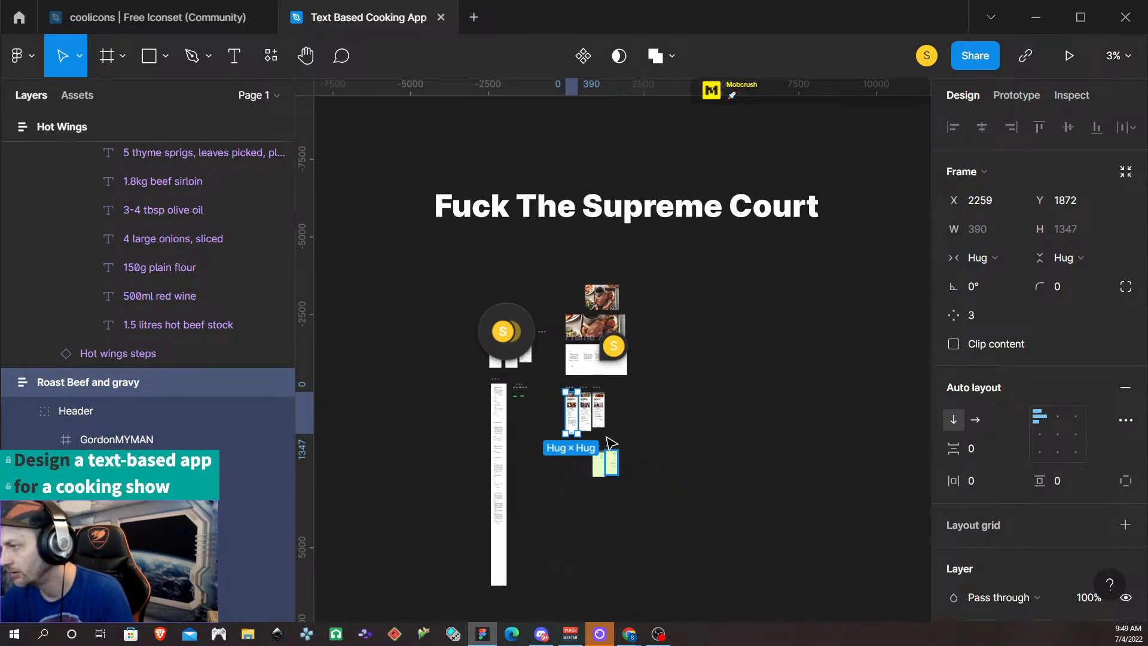
{"action": "scroll", "coordinate": [619, 457], "scroll_direction": "right", "scroll_amount": 3}
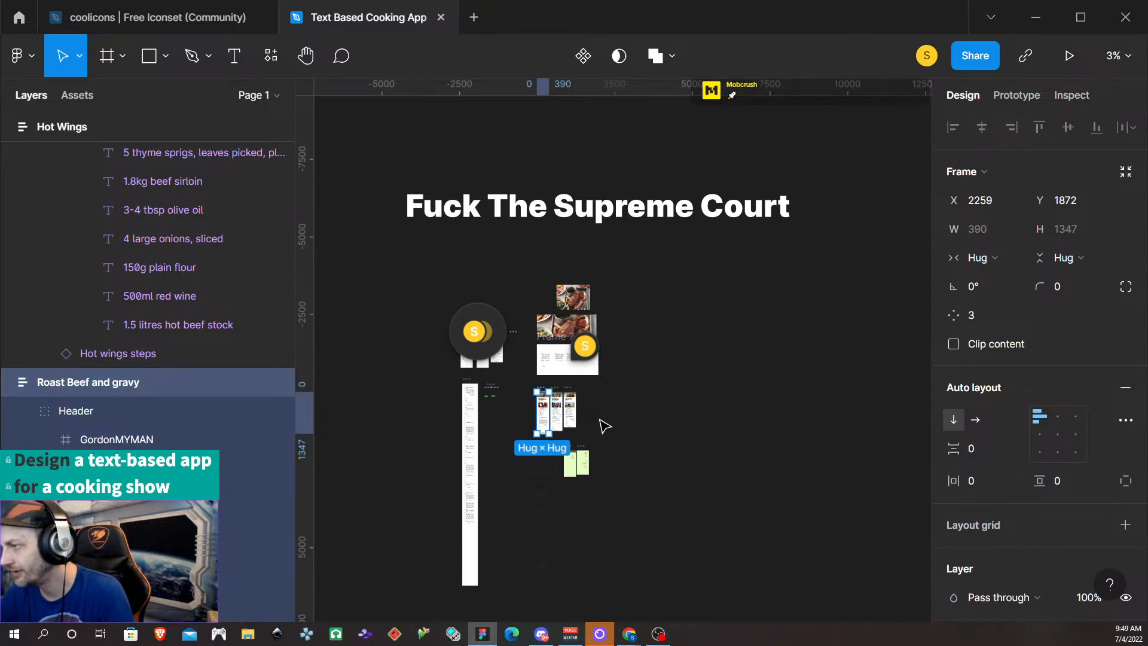
{"action": "scroll", "coordinate": [574, 386], "scroll_direction": "up", "scroll_amount": 3, "text": "ctrl"}
{"action": "scroll", "coordinate": [452, 385], "scroll_direction": "up", "scroll_amount": 3, "text": "ctrl"}
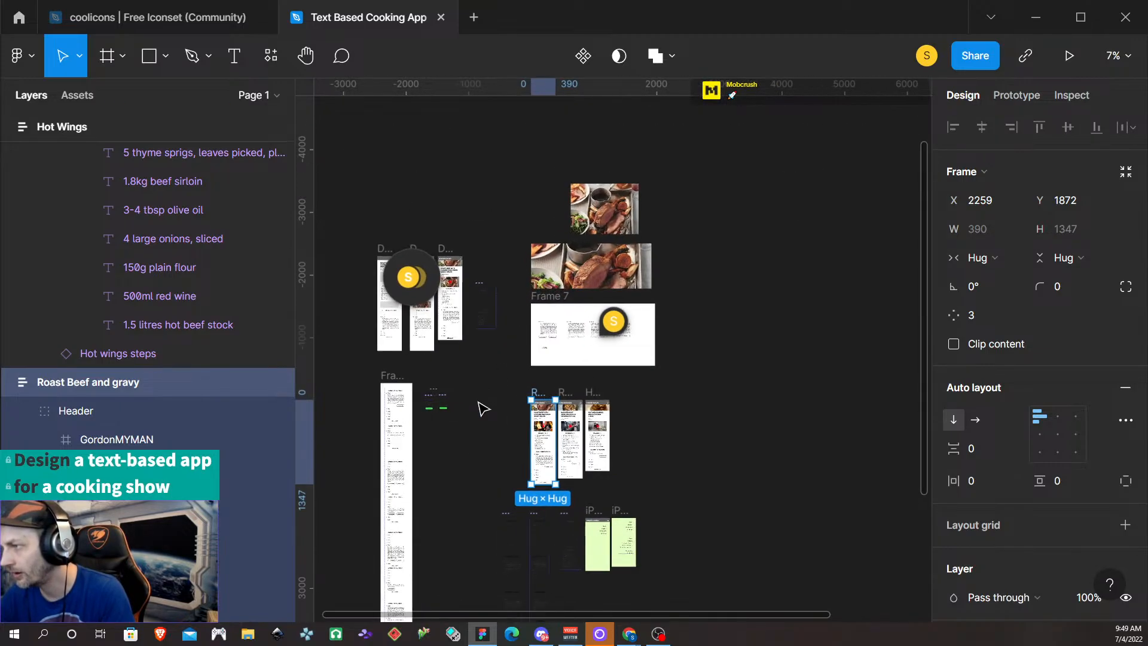
{"action": "scroll", "coordinate": [464, 326], "scroll_direction": "left", "scroll_amount": 2}
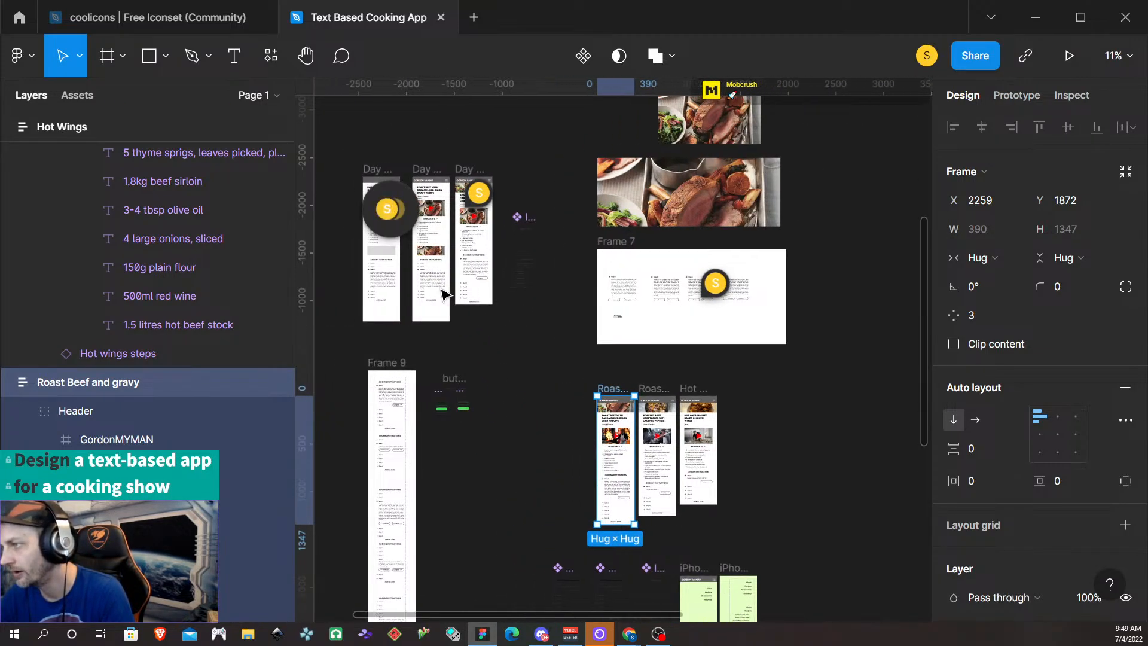
{"action": "scroll", "coordinate": [462, 264], "scroll_direction": "up", "scroll_amount": 6, "text": "ctrl"}
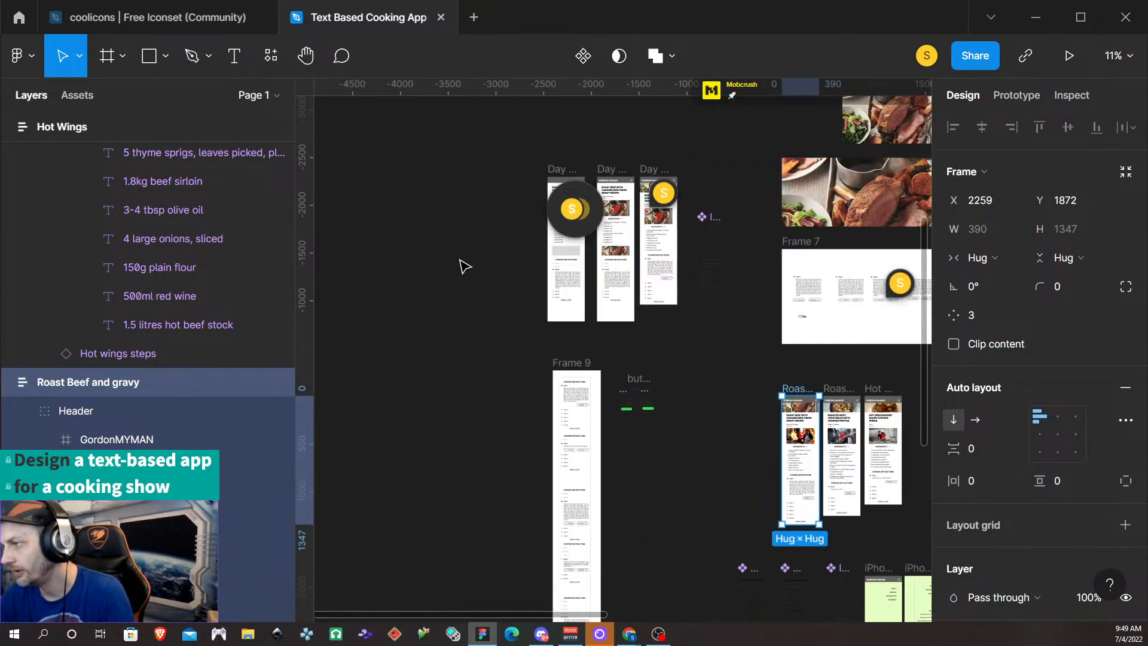
{"action": "scroll", "coordinate": [589, 254], "scroll_direction": "up", "scroll_amount": 3}
{"action": "scroll", "coordinate": [589, 255], "scroll_direction": "left", "scroll_amount": 2}
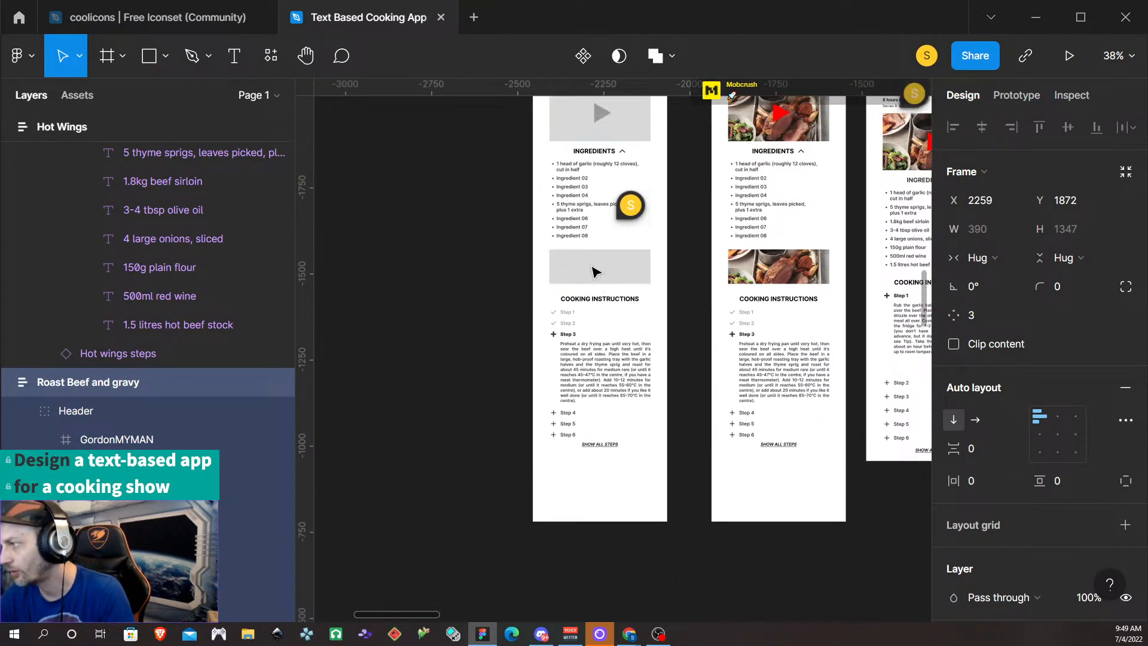
{"action": "scroll", "coordinate": [586, 260], "scroll_direction": "up", "scroll_amount": 2}
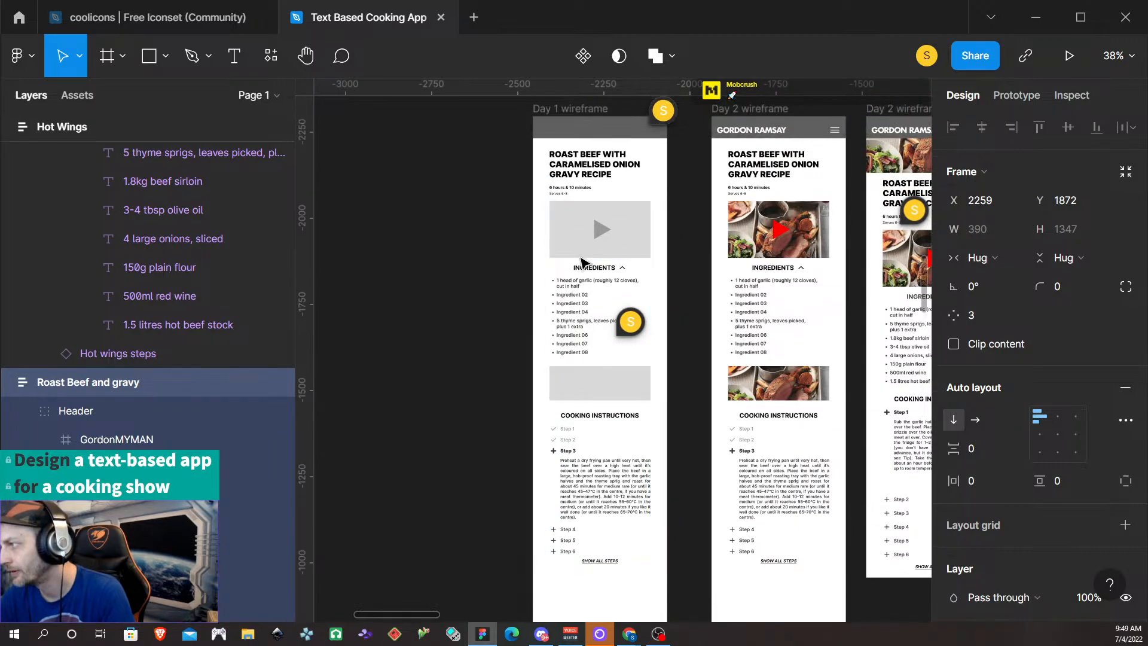
{"action": "scroll", "coordinate": [583, 261], "scroll_direction": "right", "scroll_amount": 3}
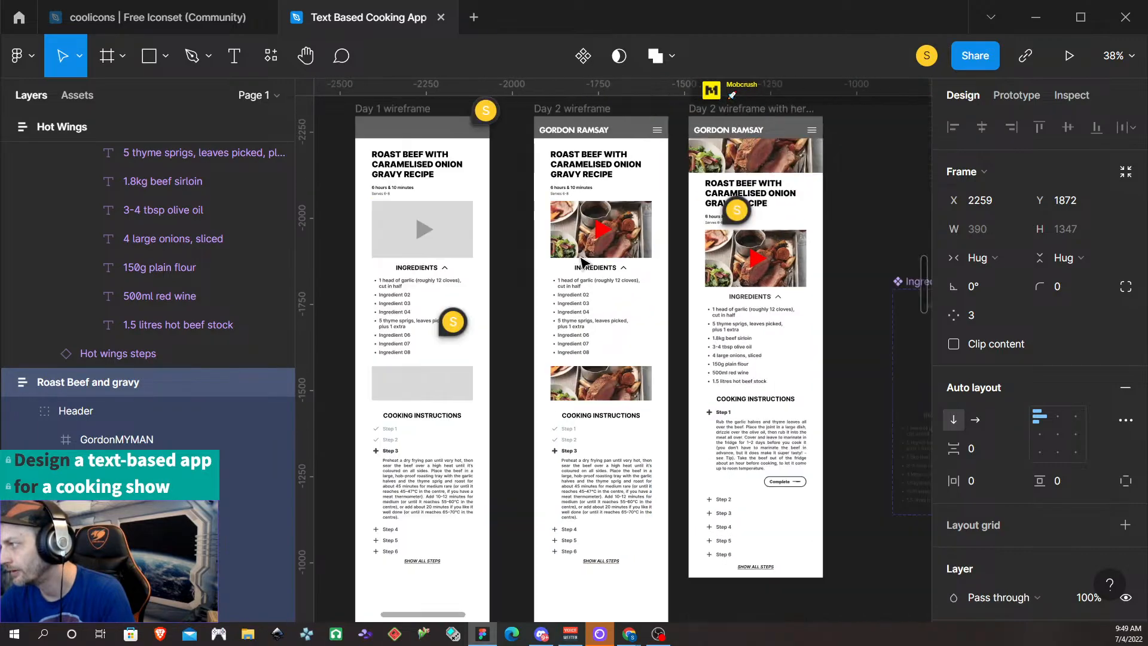
{"action": "left_click", "coordinate": [762, 110]}
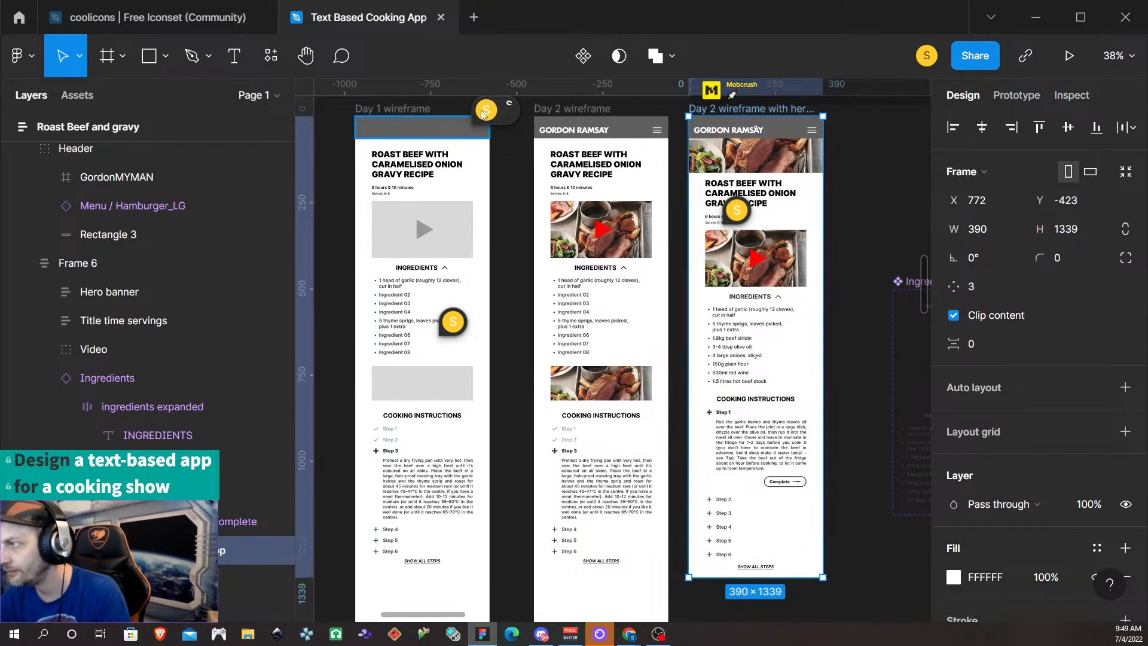
Move the "banner image of dish" comment pin onto the lower grey image placeholder of the Day 1 wireframe
{"action": "mouse_move", "coordinate": [483, 115]}
{"action": "mouse_move", "coordinate": [449, 333]}
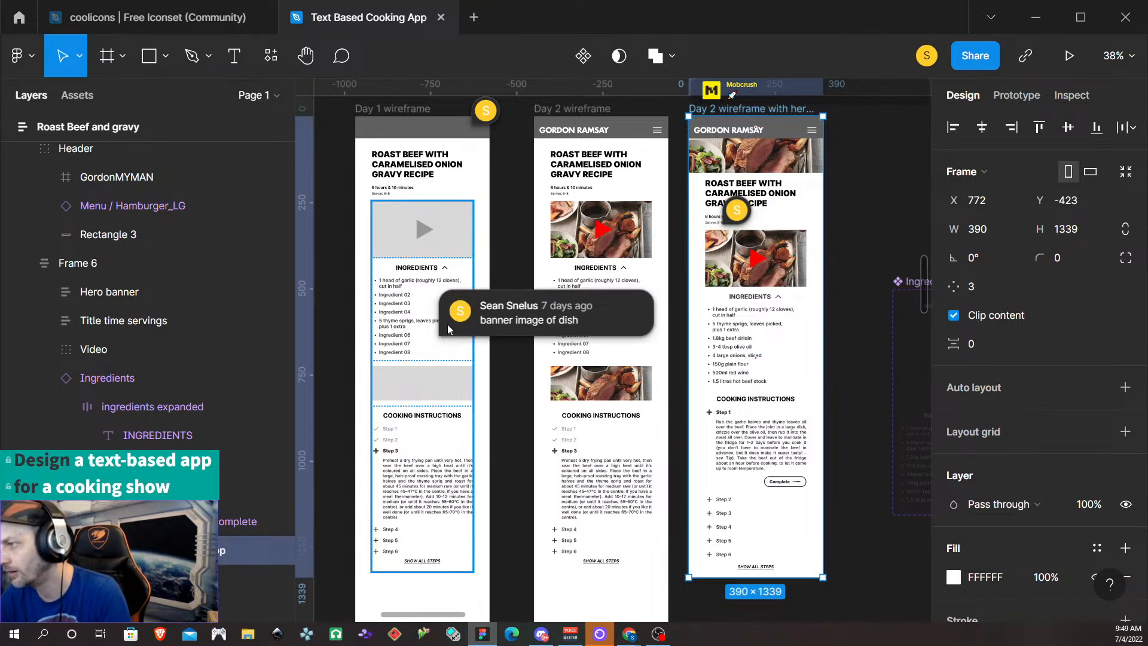
{"action": "left_click_drag", "start_coordinate": [448, 327], "coordinate": [445, 378]}
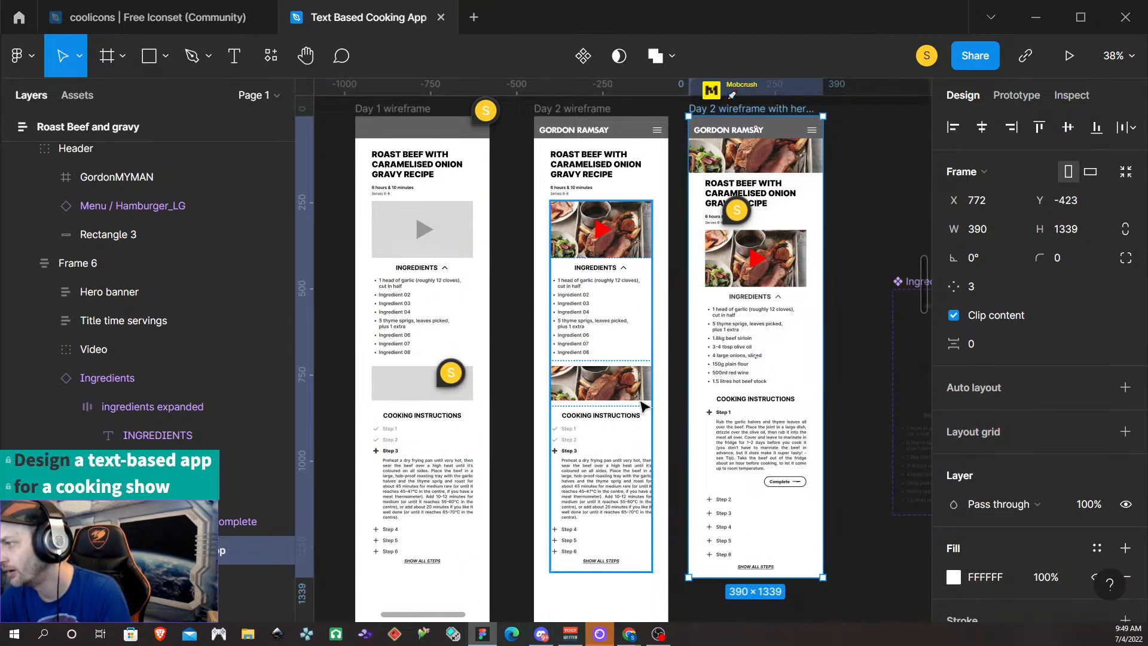
Resolve the "fix this tomorrow, nerd" comment on the Day 2 wireframe with the hero banner
{"action": "mouse_move", "coordinate": [735, 206]}
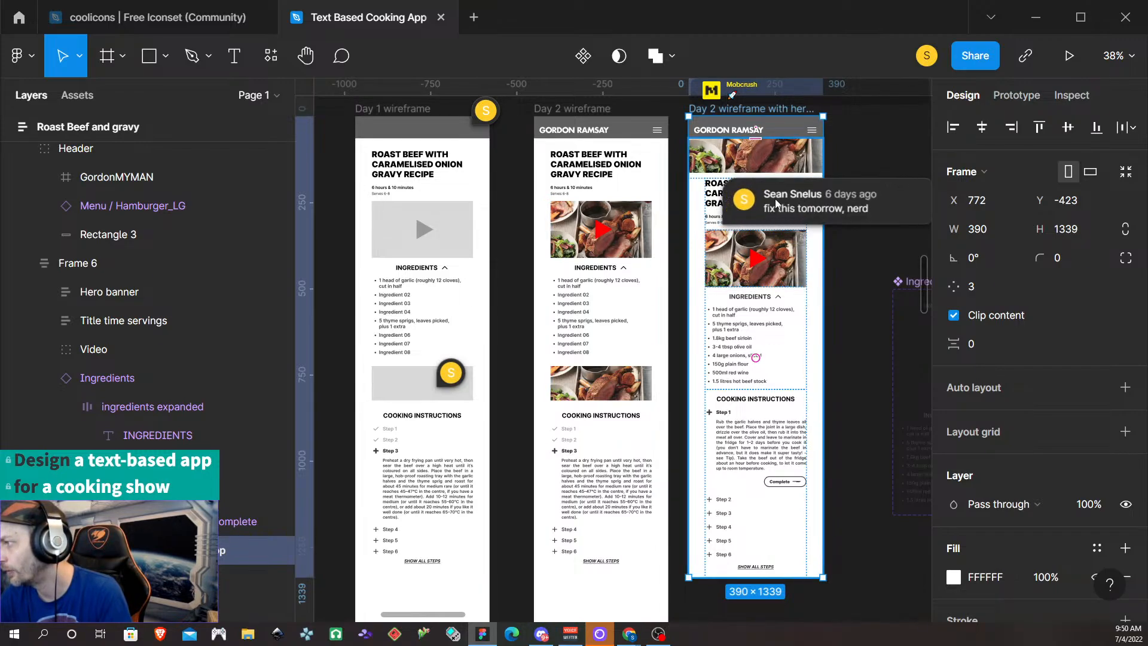
{"action": "left_click", "coordinate": [751, 209]}
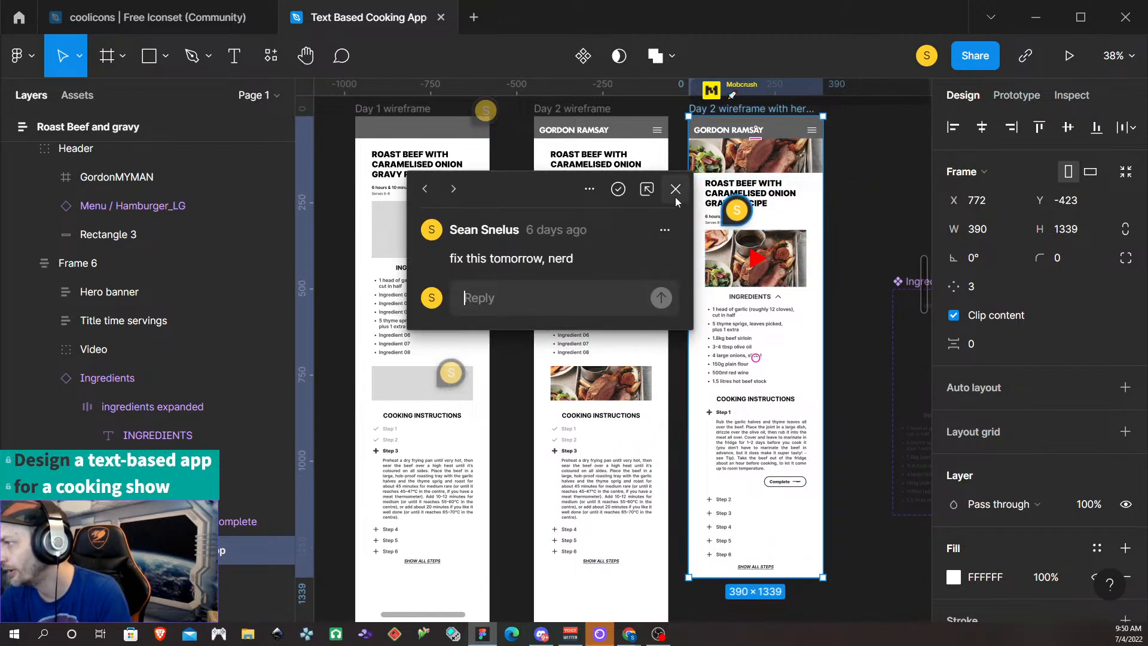
{"action": "left_click", "coordinate": [617, 189]}
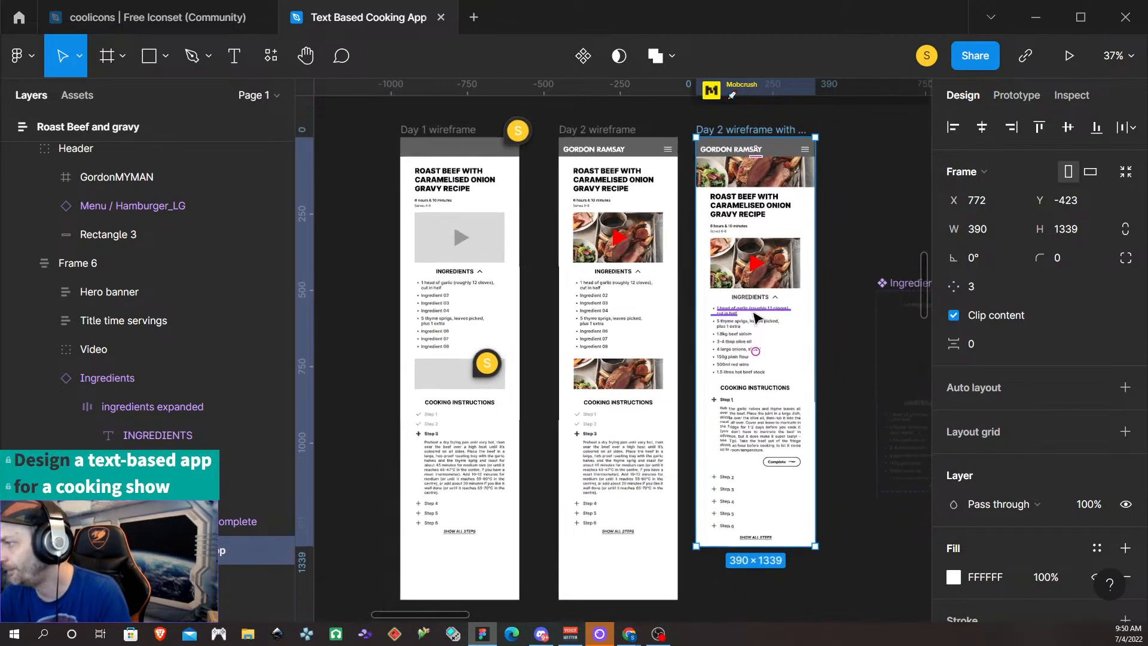
Post the comment "added images where images belong" on the video image of the plain Day 2 wireframe
{"action": "scroll", "coordinate": [682, 302], "scroll_direction": "down", "scroll_amount": 3}
{"action": "scroll", "coordinate": [669, 310], "scroll_direction": "right", "scroll_amount": 3}
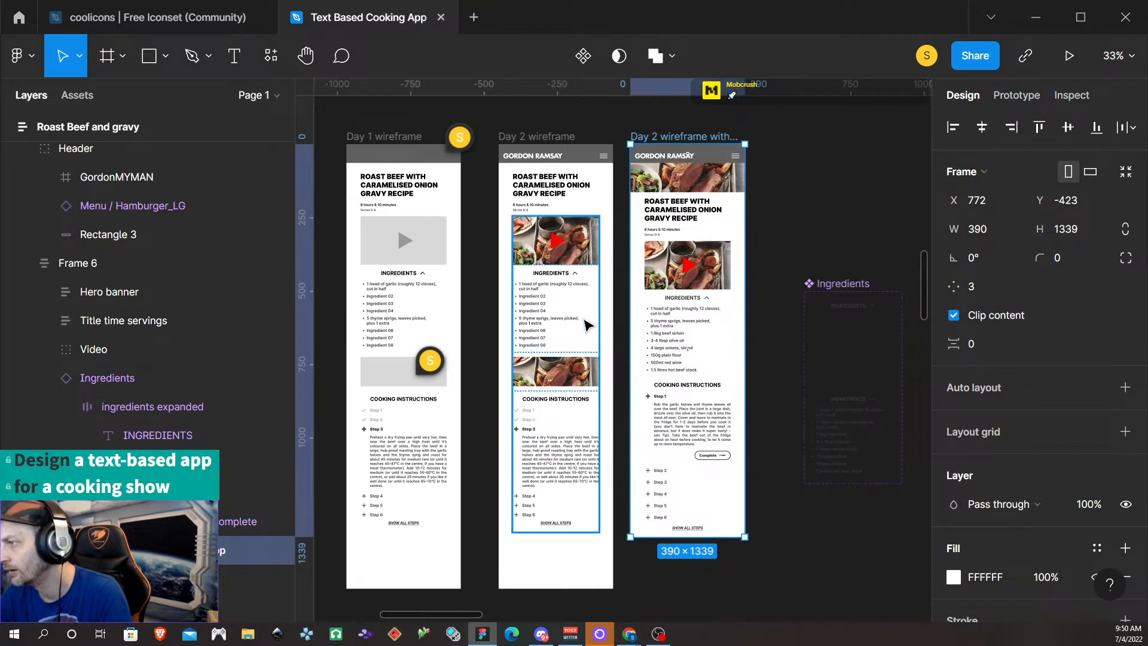
{"action": "left_click", "coordinate": [340, 58]}
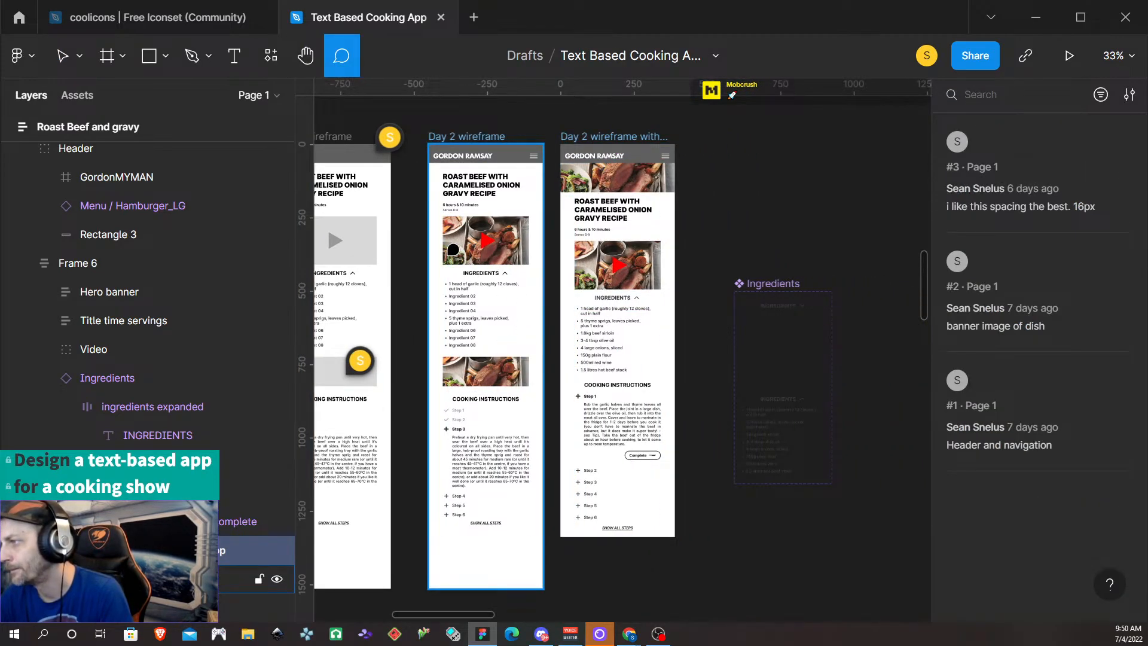
{"action": "left_click", "coordinate": [454, 254]}
{"action": "type", "text": "added images where images belong"}
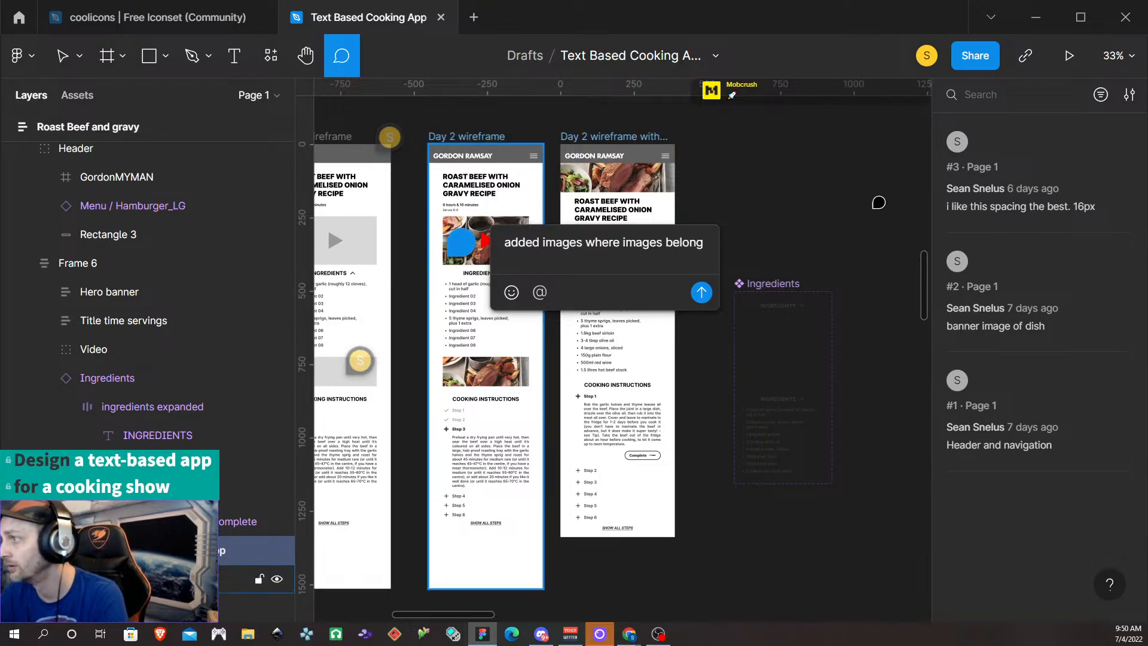
{"action": "left_click", "coordinate": [701, 291]}
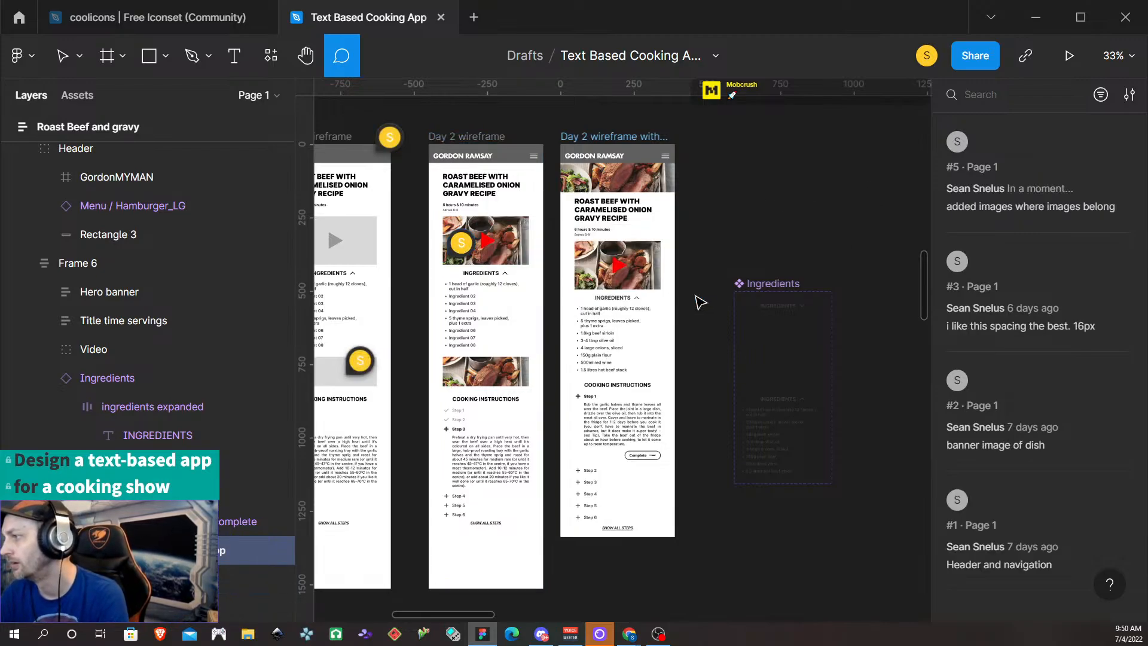
Post the comment "Moved banner from middle of the page to the top of the page. Decided to go with that aesthetic" on the Day 2 hero banner
{"action": "left_click", "coordinate": [627, 178]}
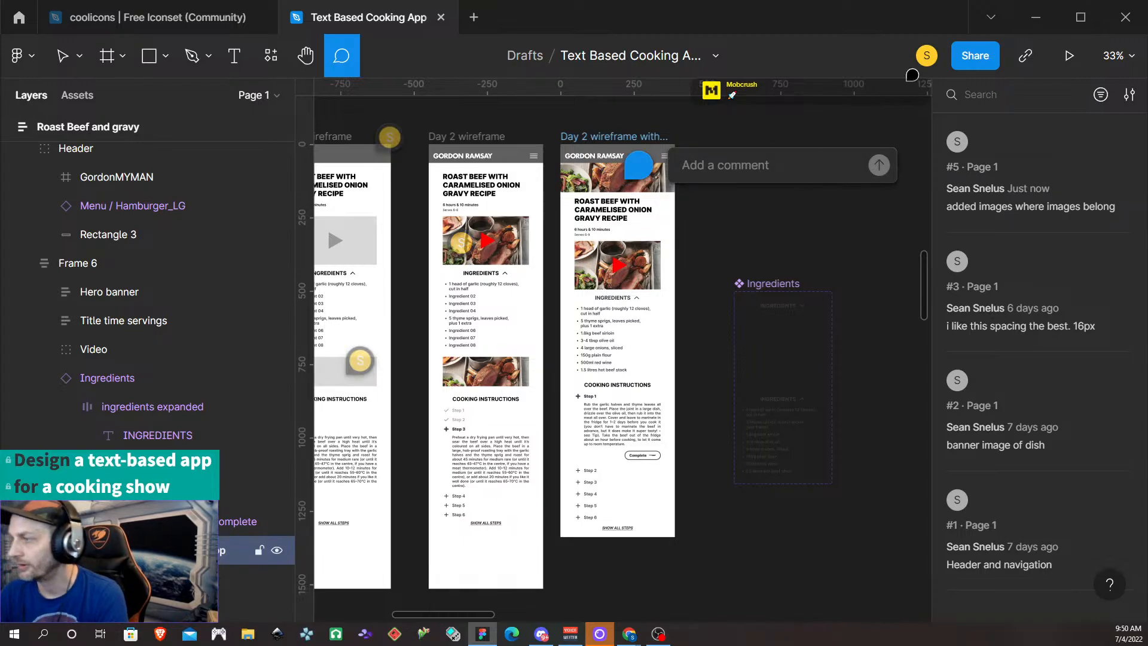
{"action": "type", "text": "Moved banner"}
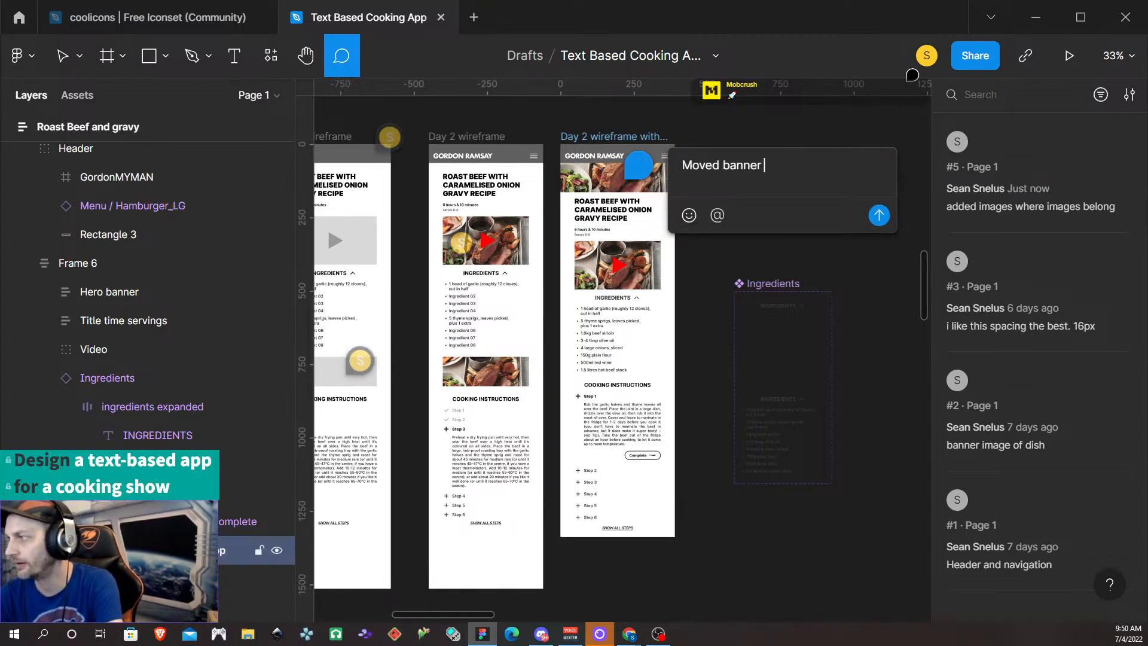
{"action": "type", "text": " from middle"}
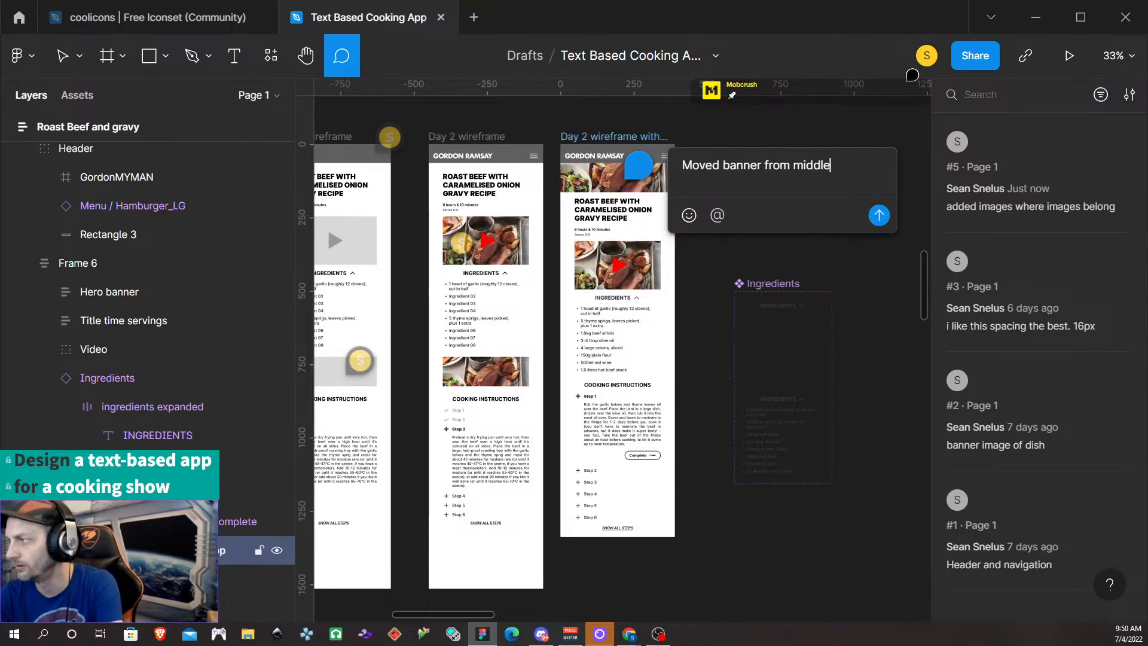
{"action": "type", "text": " of the page to"}
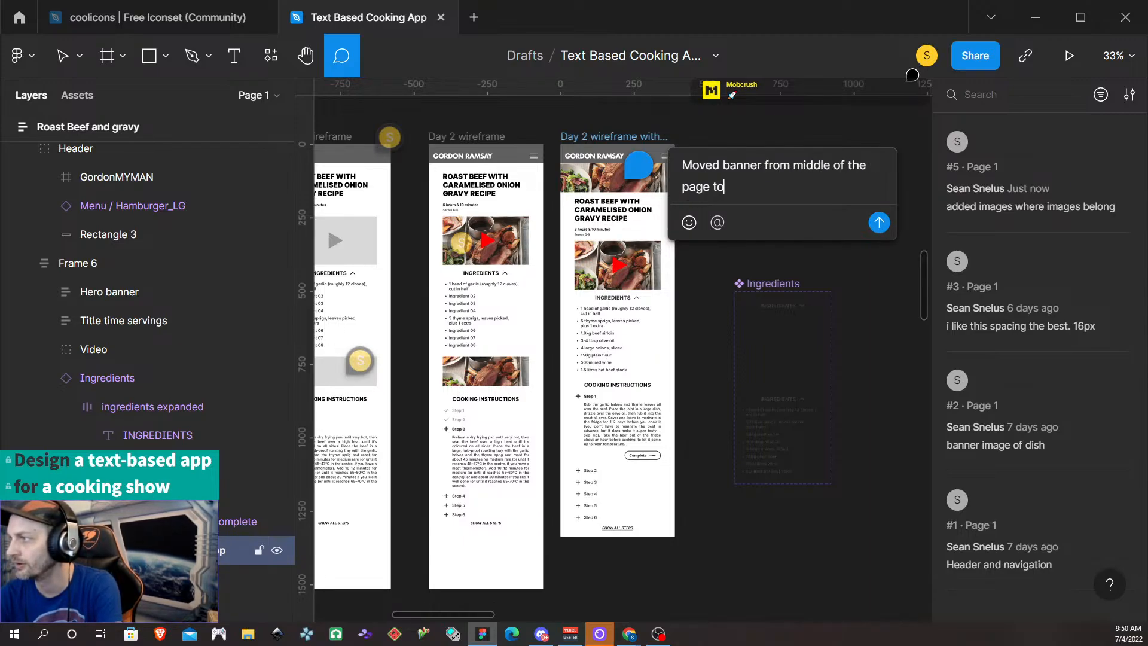
{"action": "type", "text": " the top of the page. Decide"}
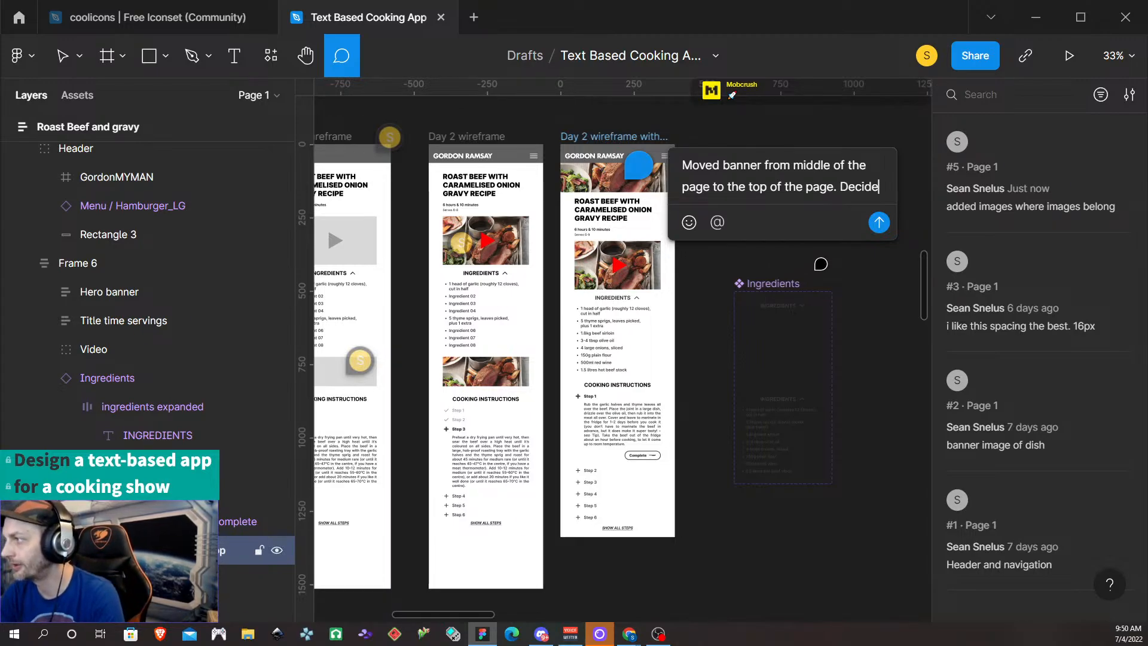
{"action": "type", "text": "d to go with that aesthetic"}
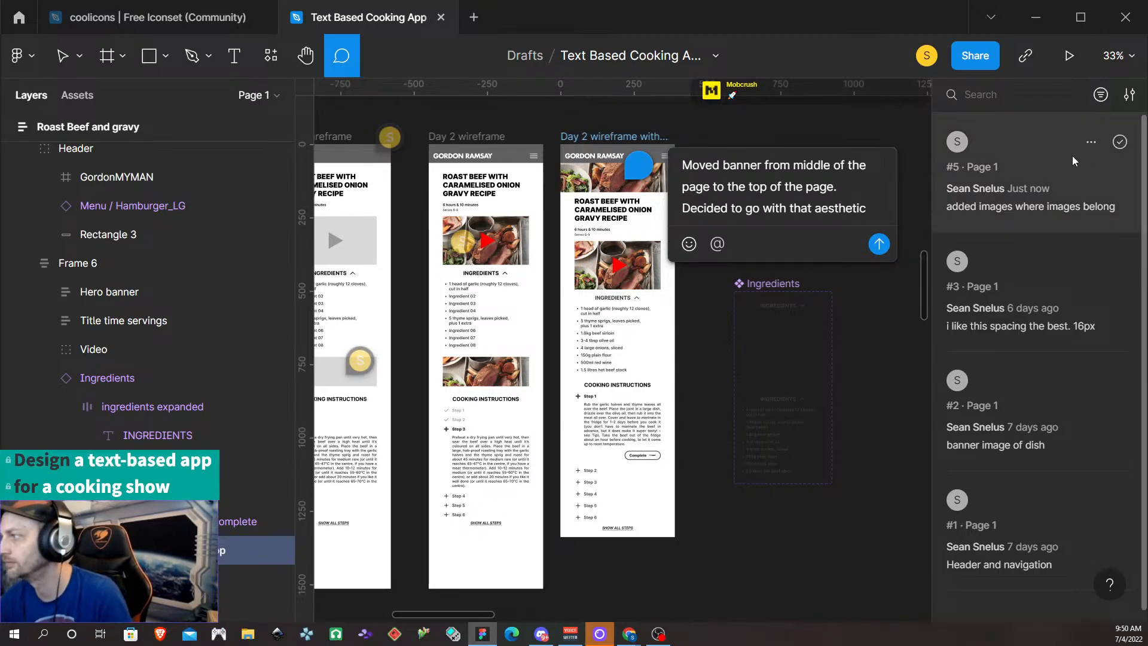
{"action": "left_click", "coordinate": [879, 243]}
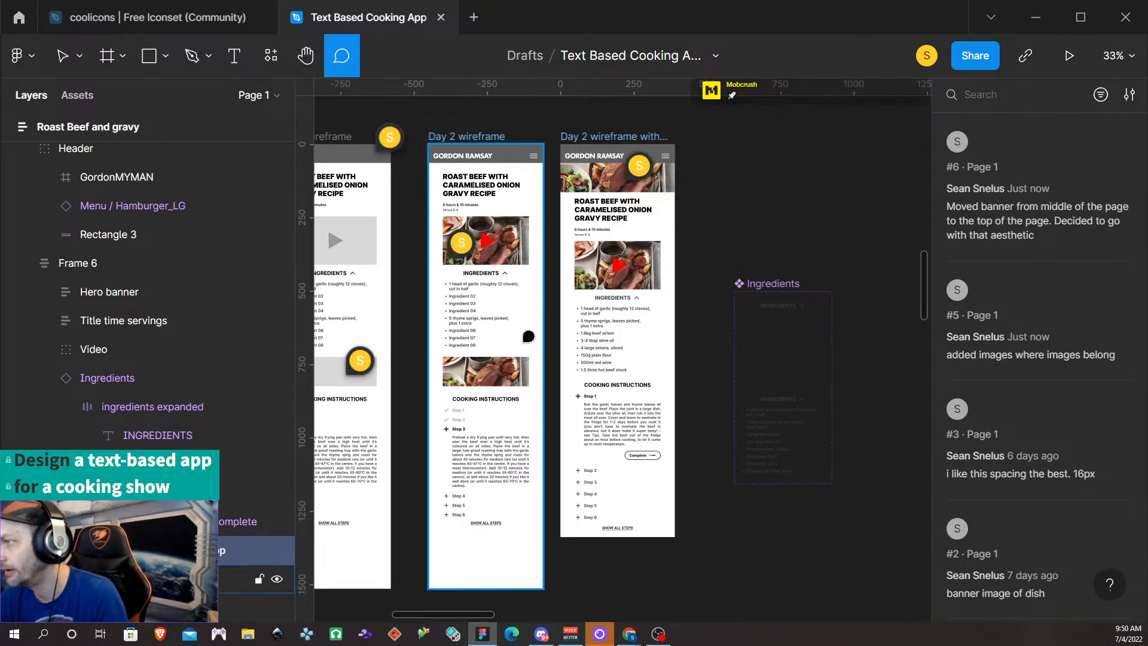
Examine the Step 3 text and button spacing variations and the existing comment in Frame 7
{"action": "scroll", "coordinate": [598, 363], "scroll_direction": "down", "scroll_amount": 1}
{"action": "scroll", "coordinate": [602, 363], "scroll_direction": "down", "scroll_amount": 5}
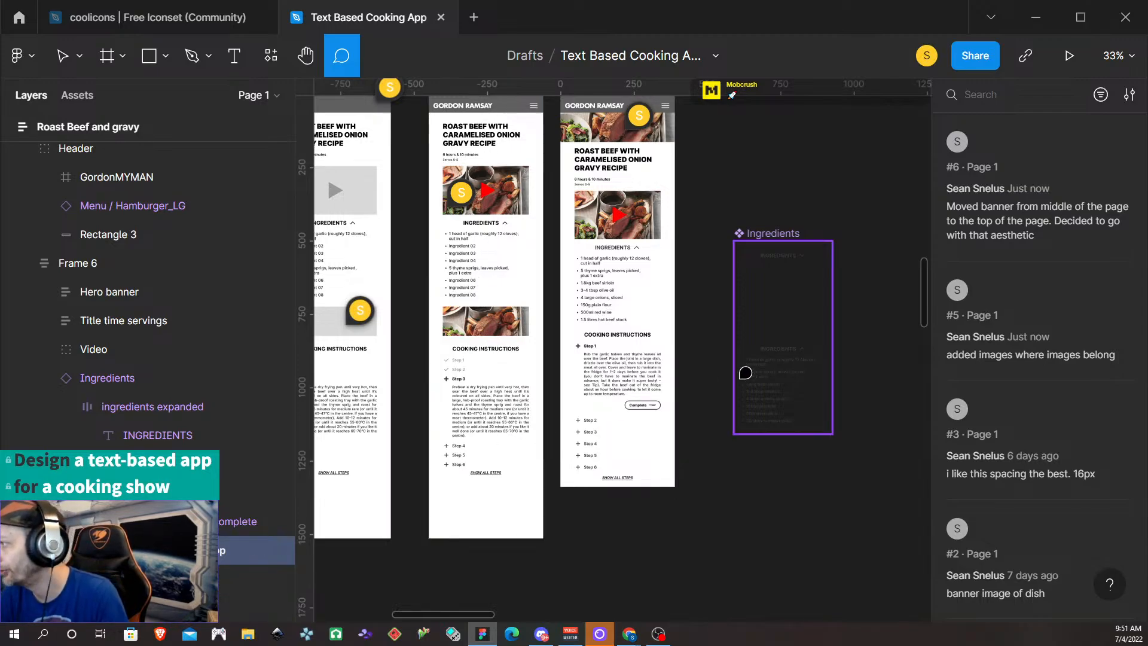
{"action": "scroll", "coordinate": [706, 383], "scroll_direction": "down", "scroll_amount": 2}
{"action": "scroll", "coordinate": [721, 378], "scroll_direction": "right", "scroll_amount": 5}
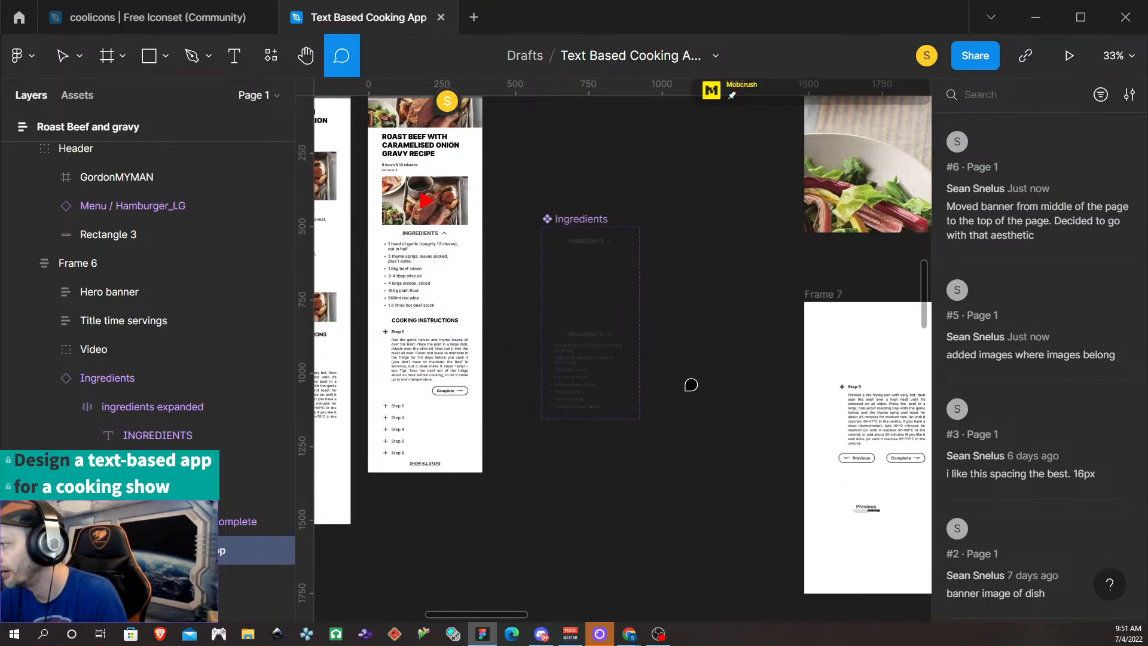
{"action": "scroll", "coordinate": [691, 385], "scroll_direction": "down", "scroll_amount": 10}
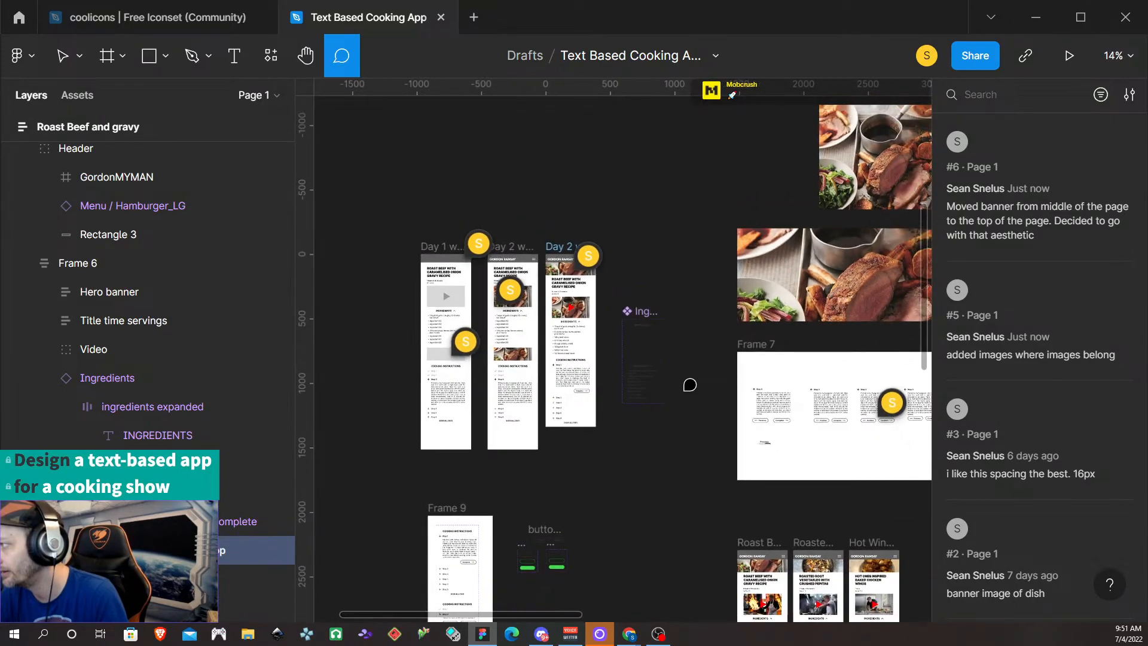
{"action": "scroll", "coordinate": [690, 384], "scroll_direction": "right", "scroll_amount": 5}
{"action": "scroll", "coordinate": [690, 384], "scroll_direction": "up", "scroll_amount": 2}
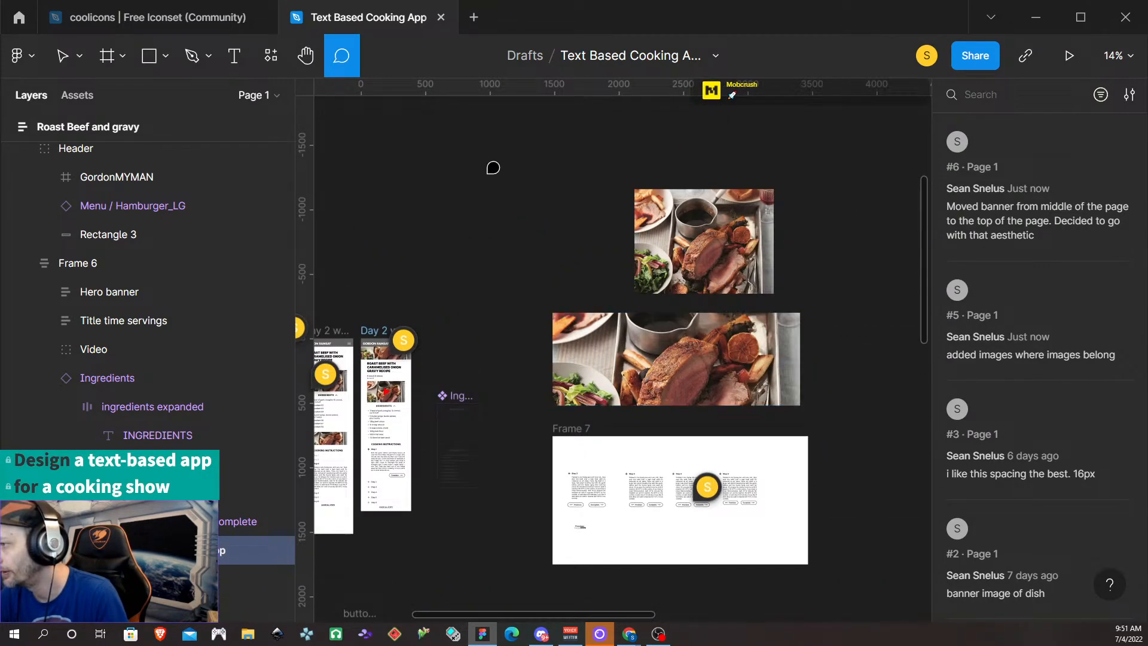
{"action": "left_click", "coordinate": [64, 55]}
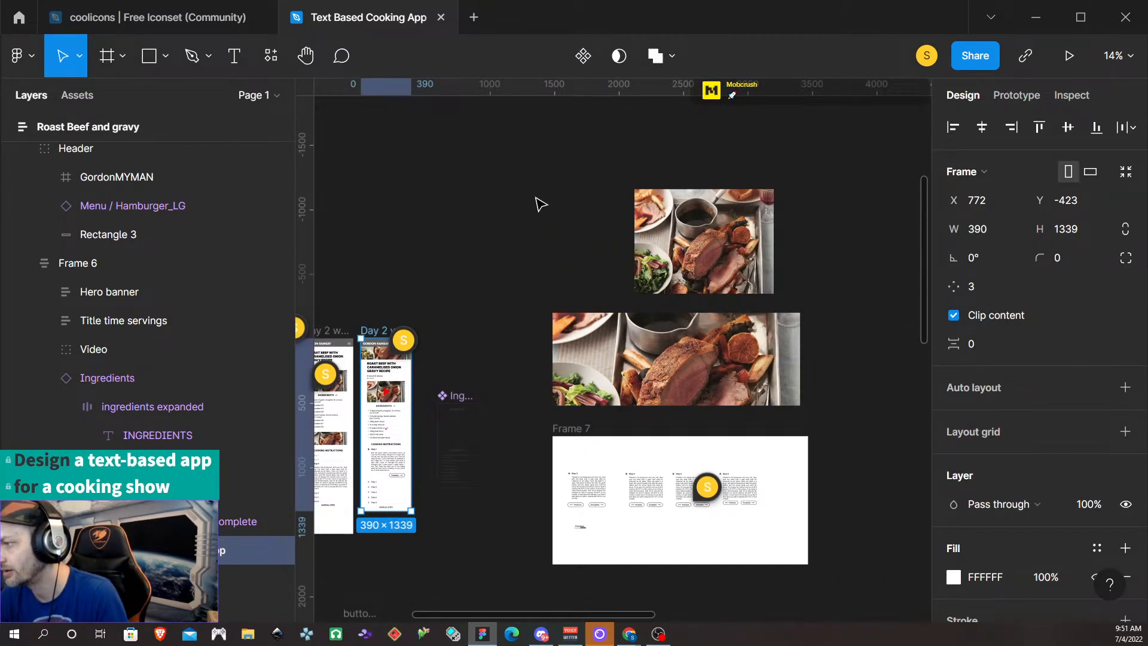
{"action": "scroll", "coordinate": [634, 512], "scroll_direction": "up", "scroll_amount": 5}
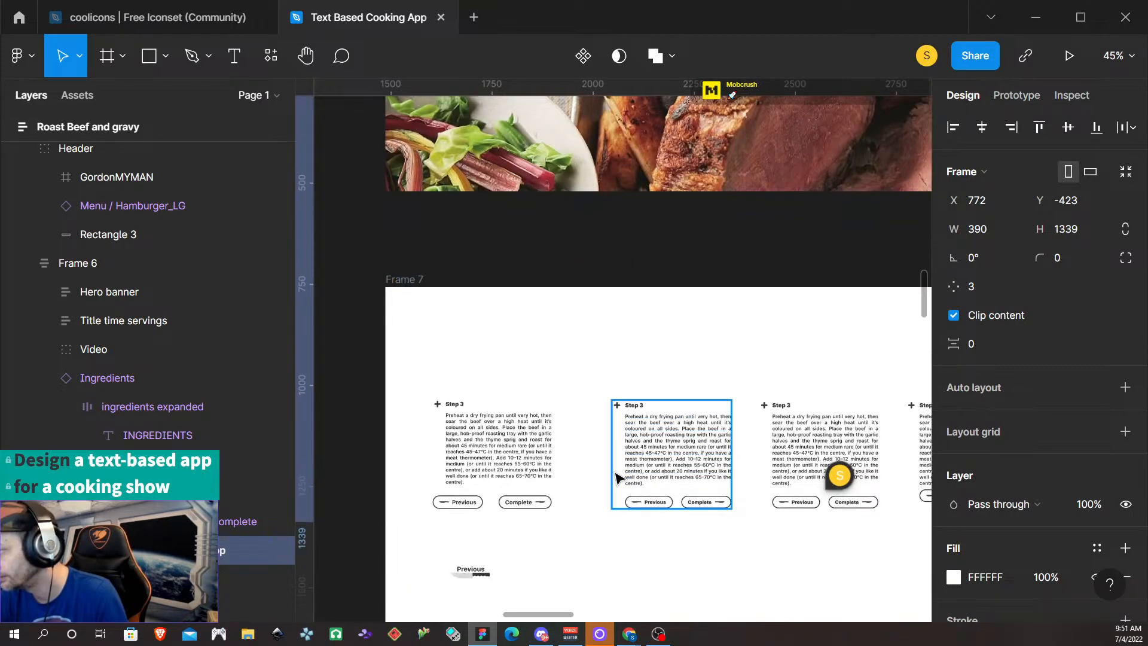
{"action": "scroll", "coordinate": [460, 585], "scroll_direction": "right", "scroll_amount": 3}
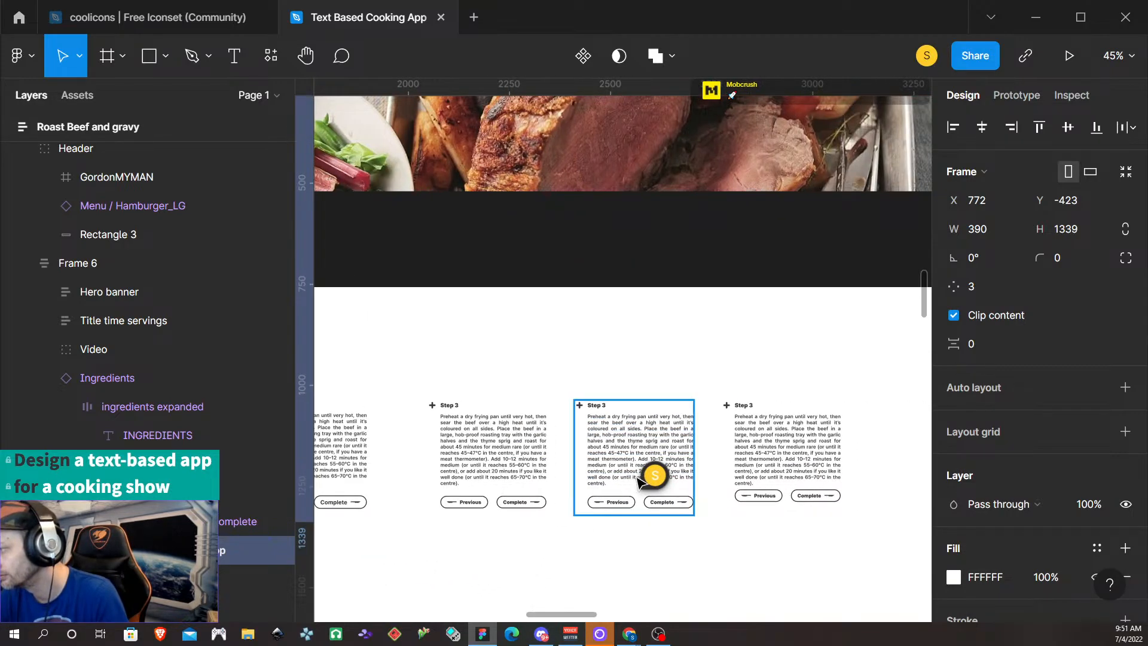
{"action": "mouse_move", "coordinate": [652, 478]}
{"action": "scroll", "coordinate": [648, 500], "scroll_direction": "down", "scroll_amount": 5}
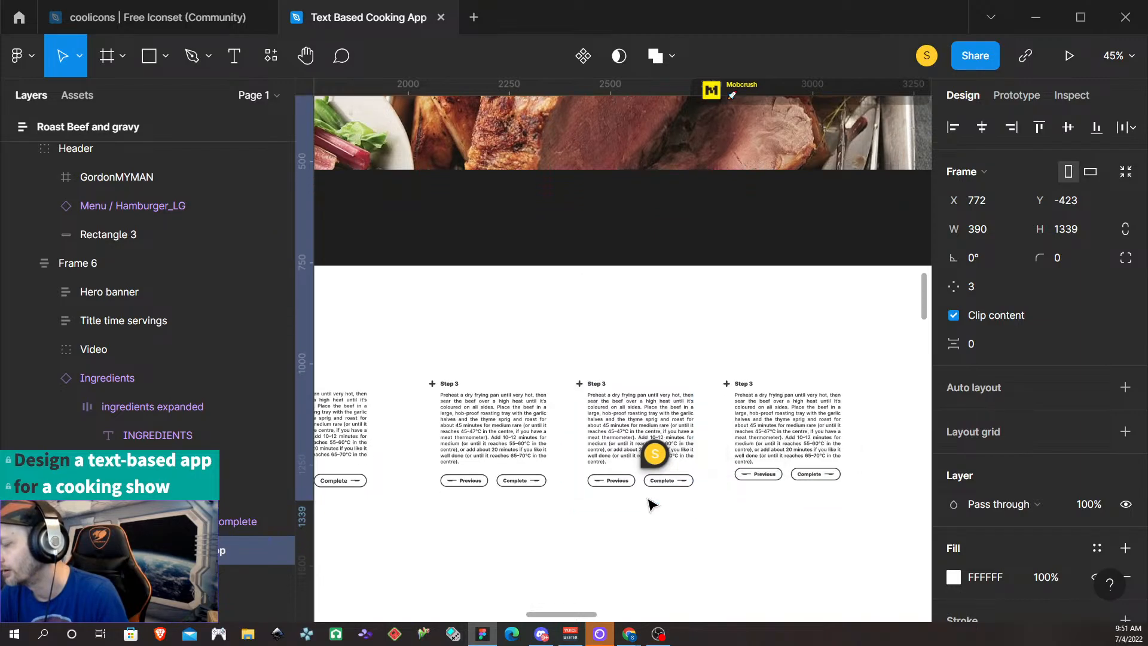
{"action": "scroll", "coordinate": [505, 359], "scroll_direction": "up", "scroll_amount": 2}
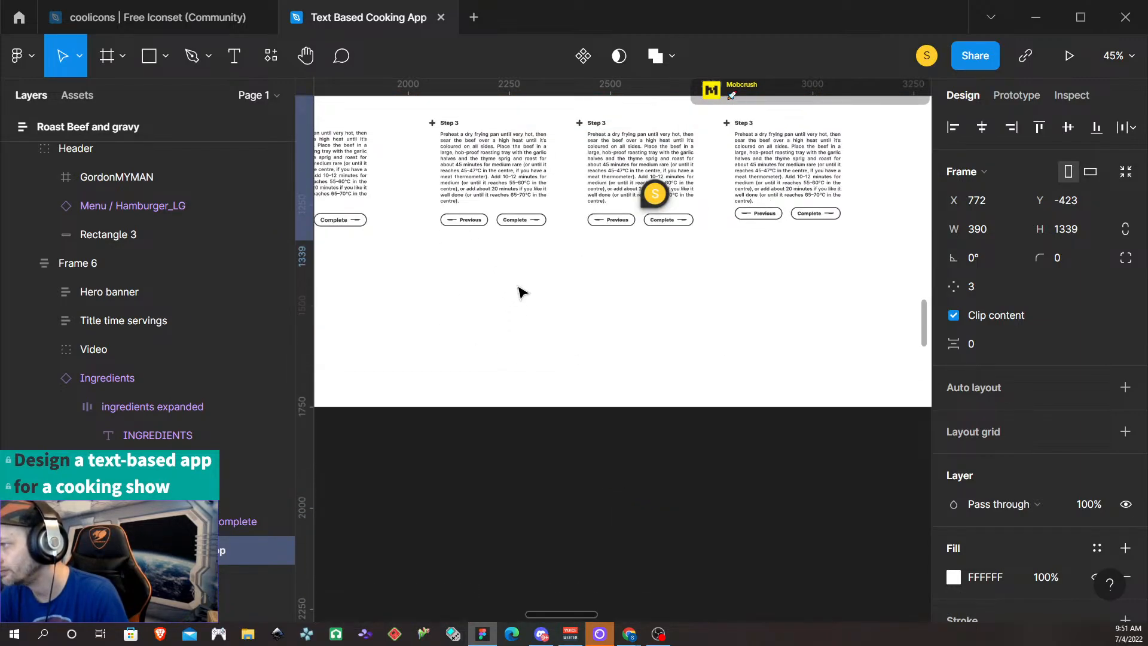
{"action": "scroll", "coordinate": [533, 325], "scroll_direction": "down", "scroll_amount": 1}
{"action": "scroll", "coordinate": [533, 314], "scroll_direction": "left", "scroll_amount": 4}
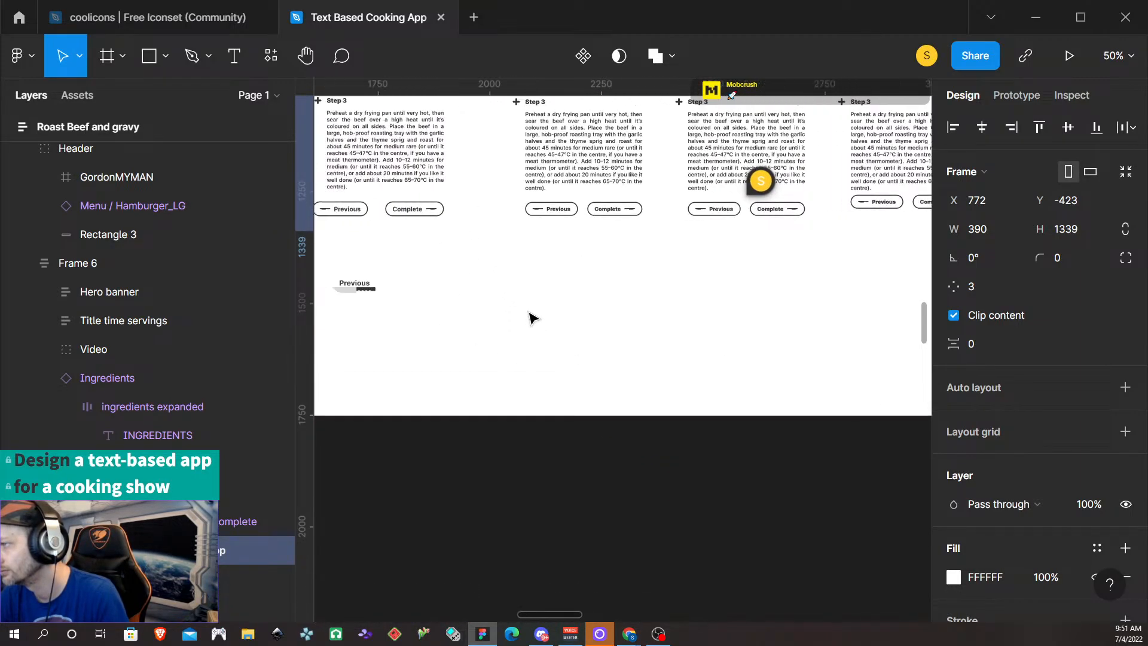
{"action": "scroll", "coordinate": [536, 309], "scroll_direction": "up", "scroll_amount": 1}
{"action": "scroll", "coordinate": [543, 309], "scroll_direction": "up", "scroll_amount": 3}
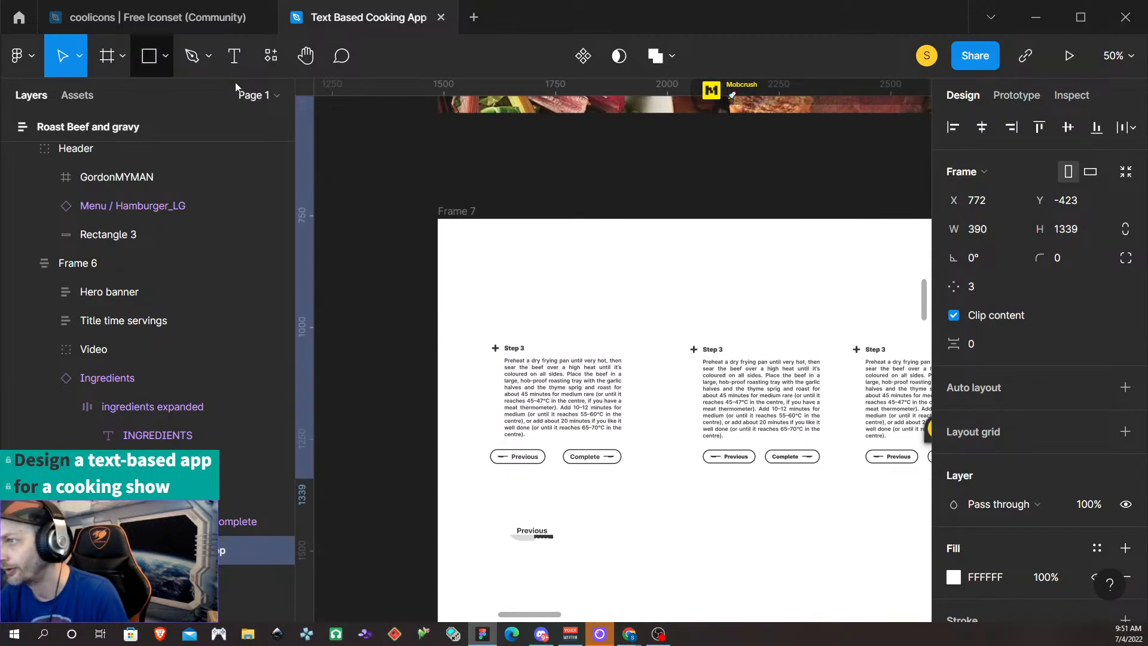
Post the comment "Trying different spacing between text and CTAs" near the upper-left corner of Frame 7
{"action": "left_click", "coordinate": [342, 56]}
{"action": "left_click", "coordinate": [488, 238]}
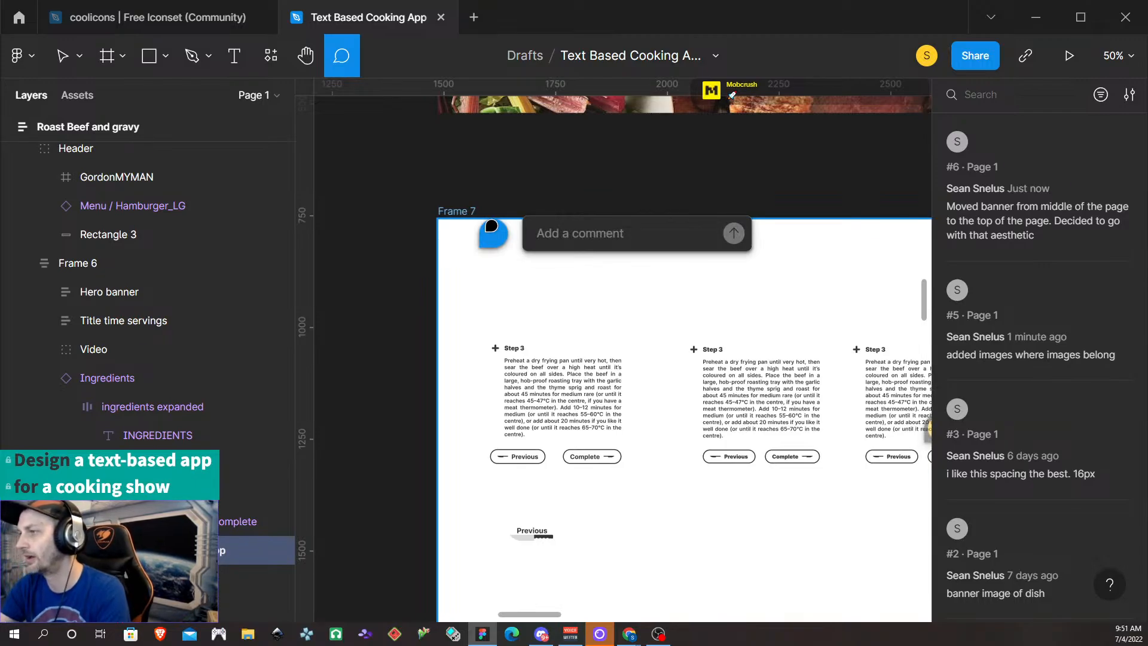
{"action": "type", "text": "Trying different spacing between tw"}
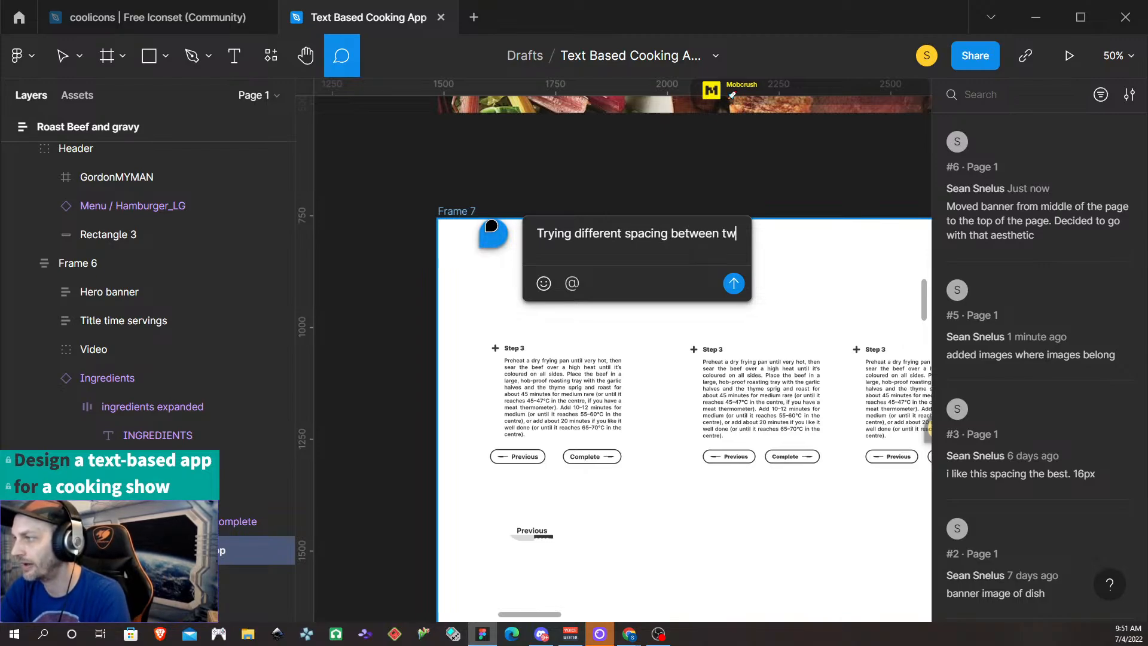
{"action": "key", "text": "BackSpace"}
{"action": "type", "text": "ext and CTAs"}
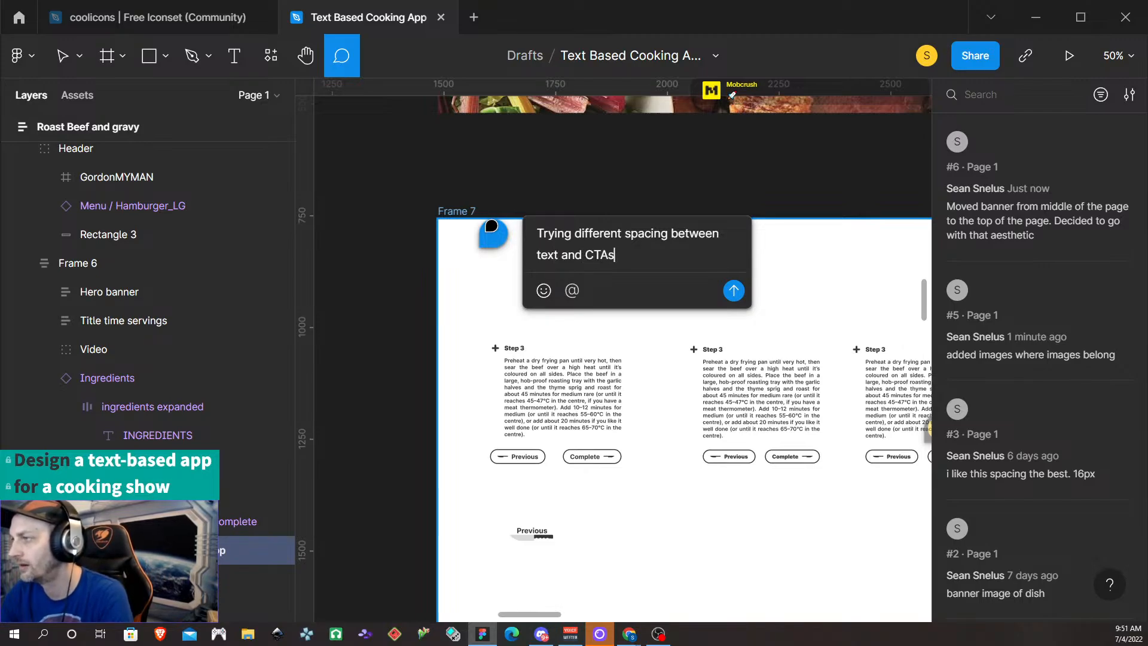
{"action": "left_click", "coordinate": [734, 291]}
Post the comment "made this silly little icon for the CTA buttons" on the knife icon beneath the loose "Previous" label in Frame 7
{"action": "scroll", "coordinate": [706, 313], "scroll_direction": "down", "scroll_amount": 3}
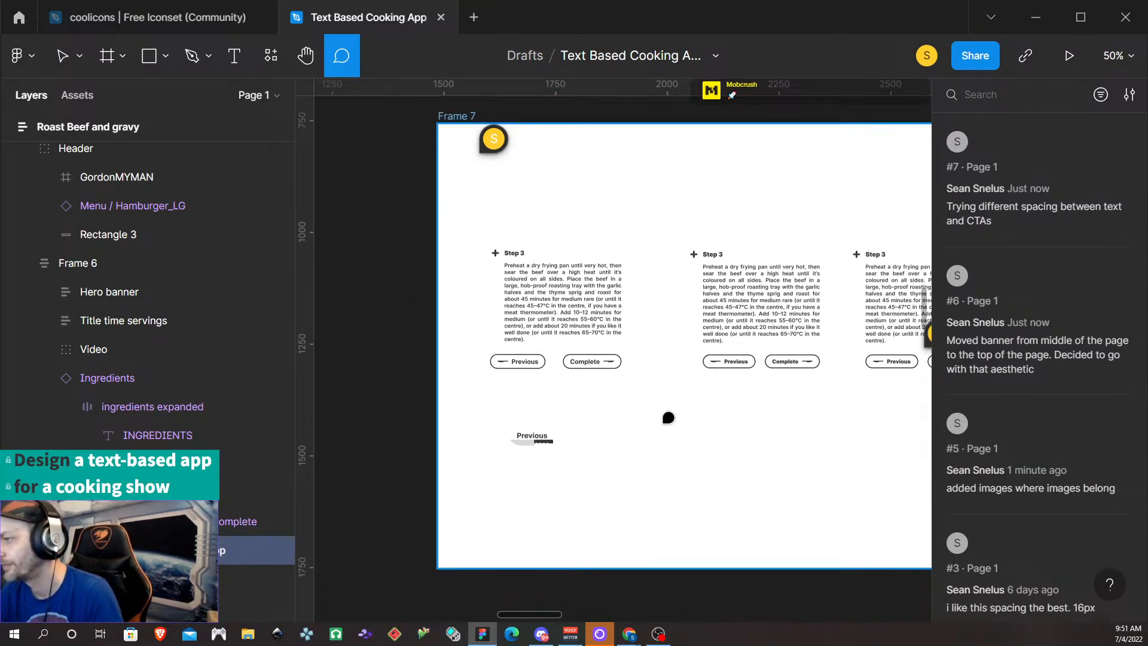
{"action": "scroll", "coordinate": [668, 418], "scroll_direction": "right", "scroll_amount": 5}
{"action": "scroll", "coordinate": [649, 426], "scroll_direction": "left", "scroll_amount": 8}
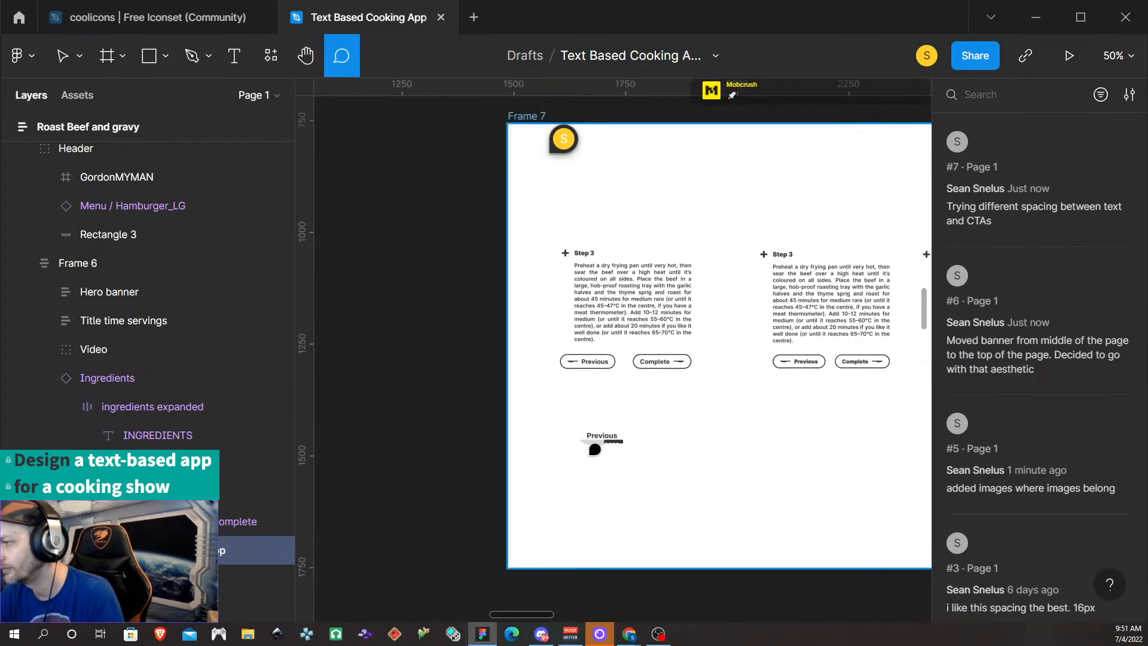
{"action": "scroll", "coordinate": [611, 442], "scroll_direction": "up", "scroll_amount": 5}
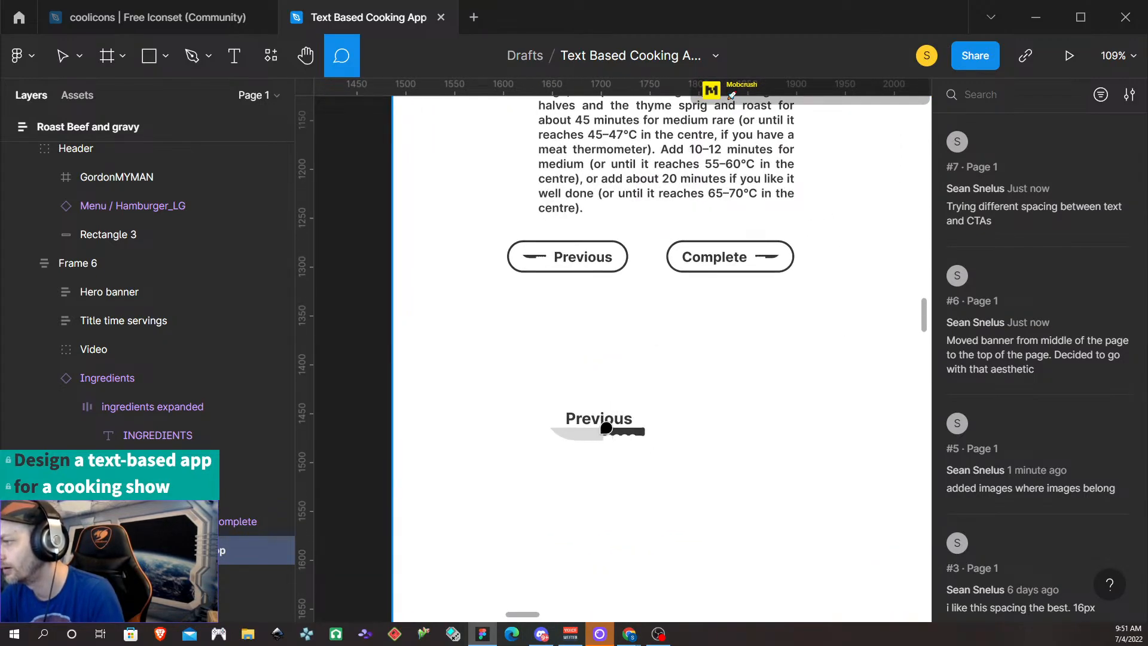
{"action": "left_click", "coordinate": [601, 410]}
{"action": "type", "text": "made this silly little icon for t"}
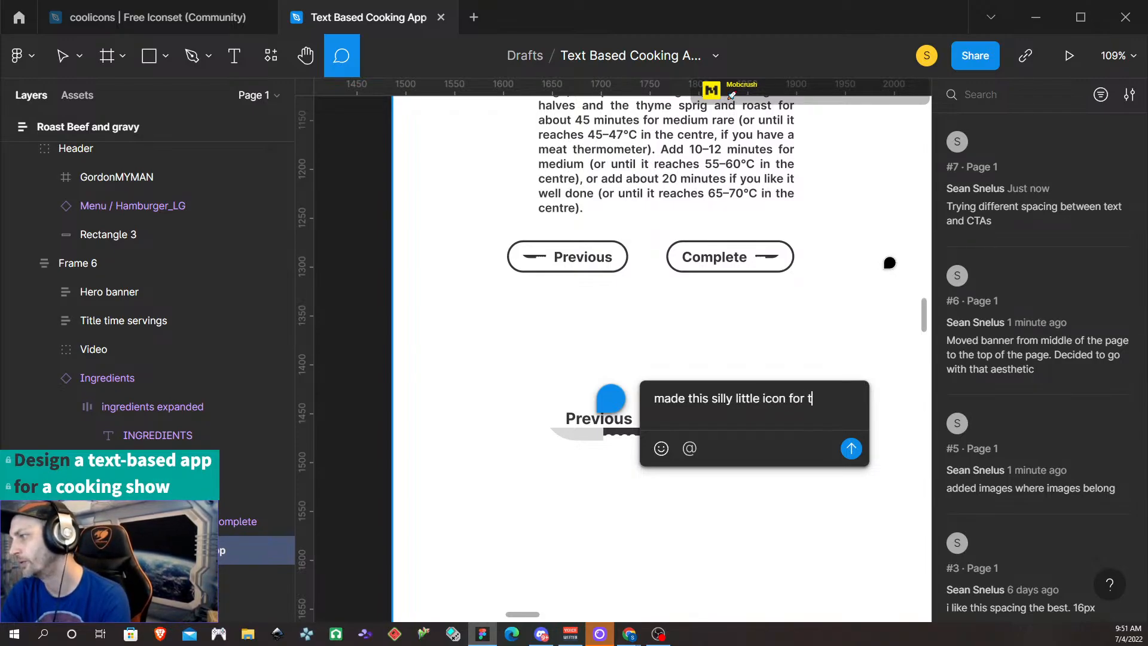
{"action": "type", "text": "buttons"}
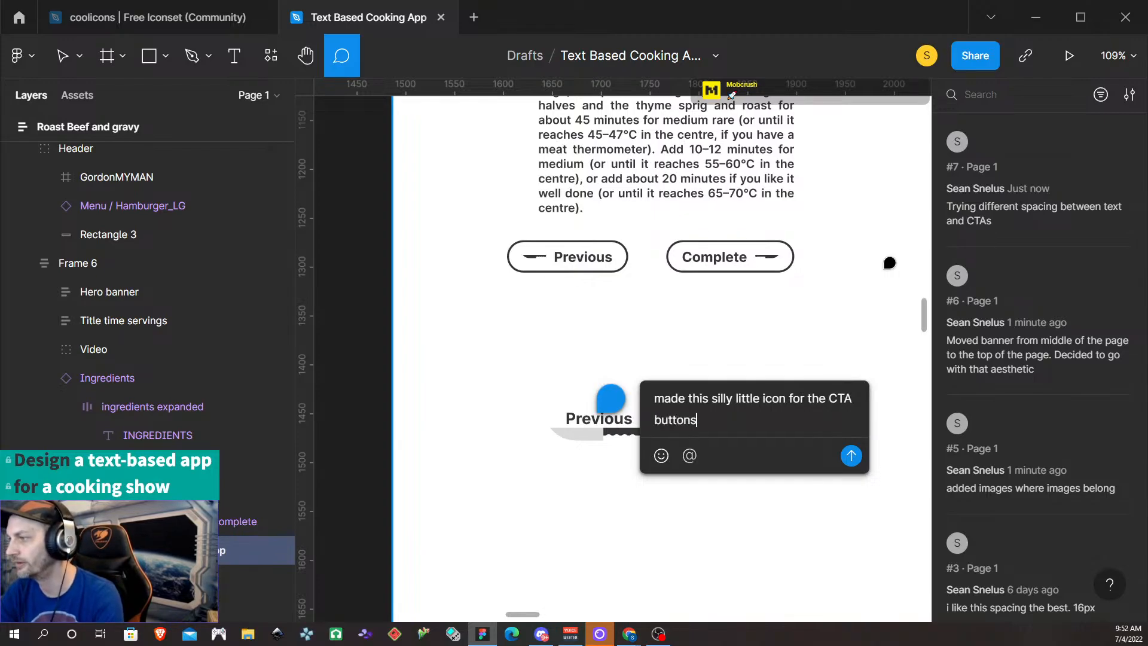
{"action": "key", "text": "Return"}
Delete the two large roast beef photos lying above Frame 7 on the canvas
{"action": "scroll", "coordinate": [731, 384], "scroll_direction": "down", "scroll_amount": 5}
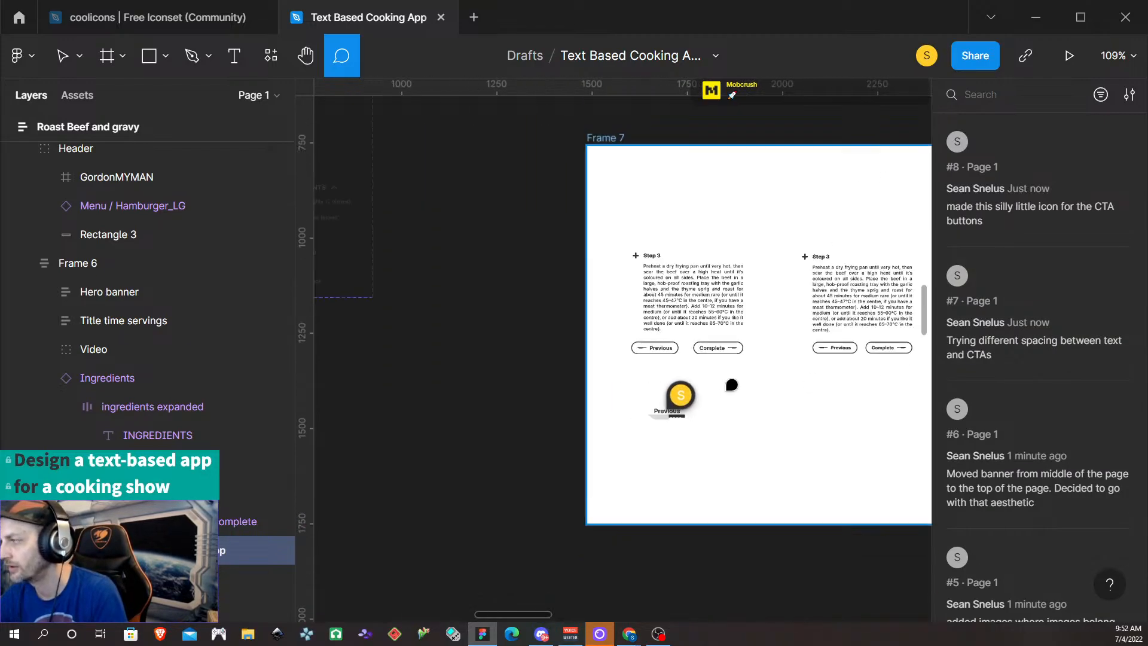
{"action": "scroll", "coordinate": [731, 384], "scroll_direction": "down", "scroll_amount": 3}
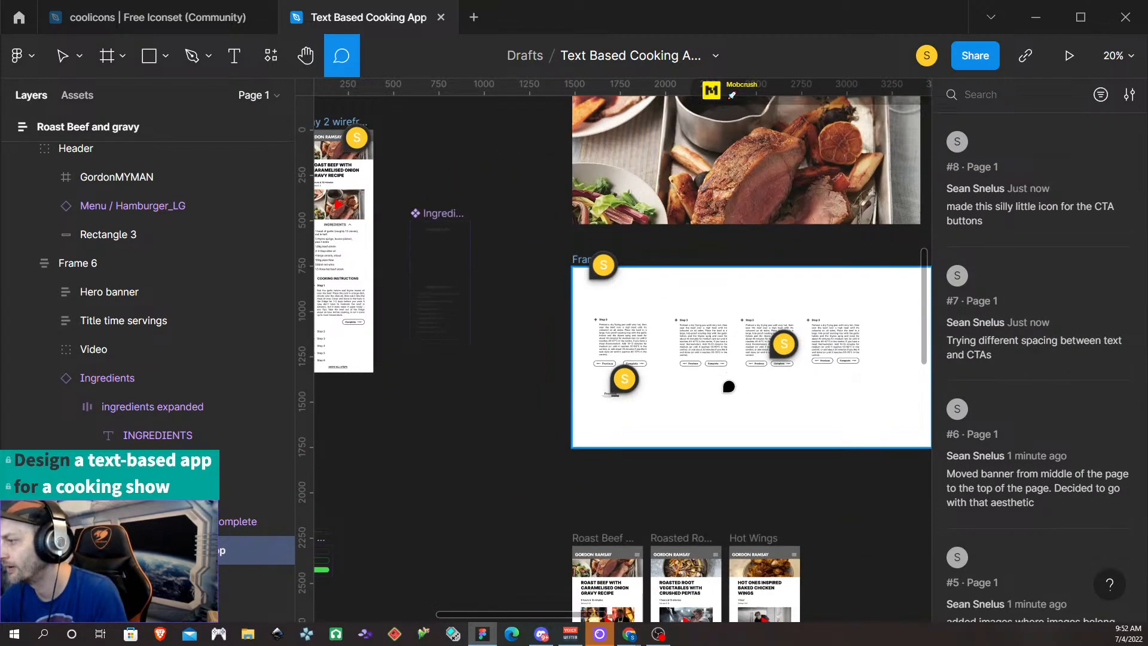
{"action": "scroll", "coordinate": [729, 382], "scroll_direction": "down", "scroll_amount": 2}
{"action": "scroll", "coordinate": [728, 381], "scroll_direction": "right", "scroll_amount": 2}
{"action": "scroll", "coordinate": [729, 382], "scroll_direction": "up", "scroll_amount": 4}
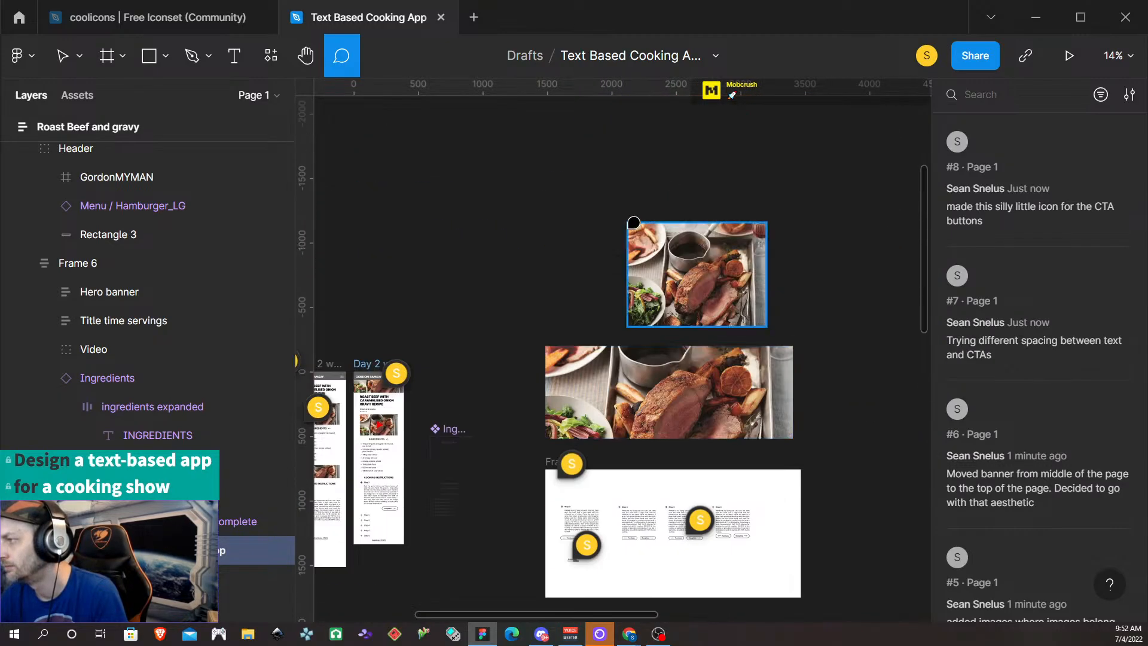
{"action": "left_click", "coordinate": [71, 54]}
{"action": "left_click_drag", "start_coordinate": [487, 206], "coordinate": [877, 439]}
{"action": "key", "text": "Delete"}
Move Frame 7 up to Y -374, roughly level with the tops of the Day 2 wireframes
{"action": "scroll", "coordinate": [536, 410], "scroll_direction": "down", "scroll_amount": 5}
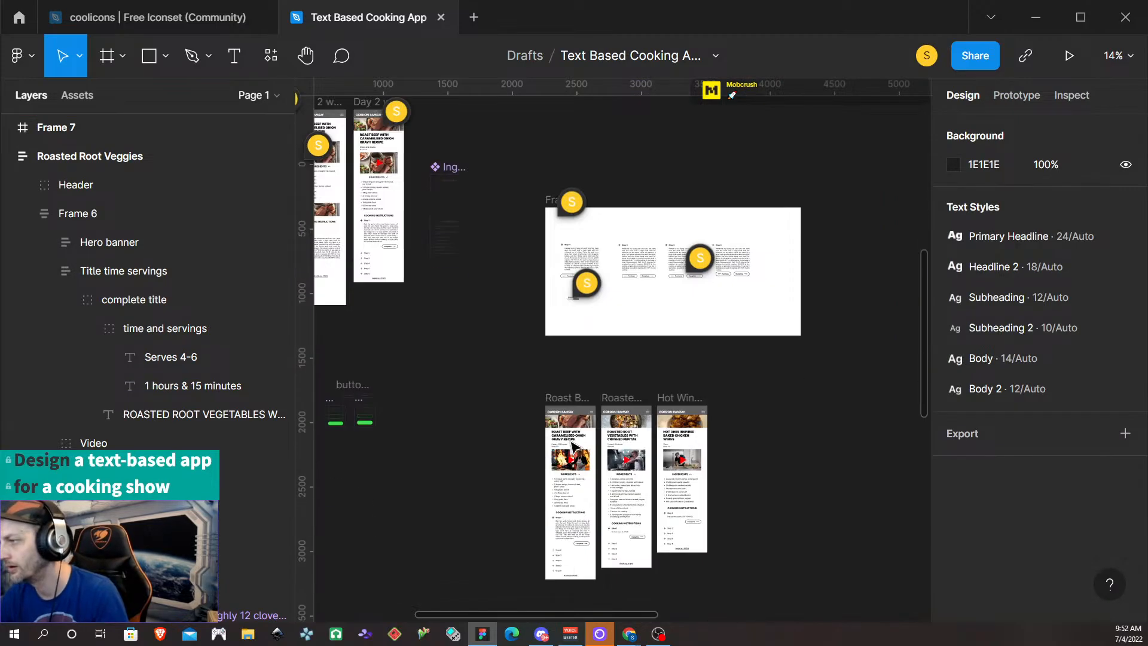
{"action": "scroll", "coordinate": [577, 231], "scroll_direction": "up", "scroll_amount": 2}
{"action": "left_click", "coordinate": [551, 272]}
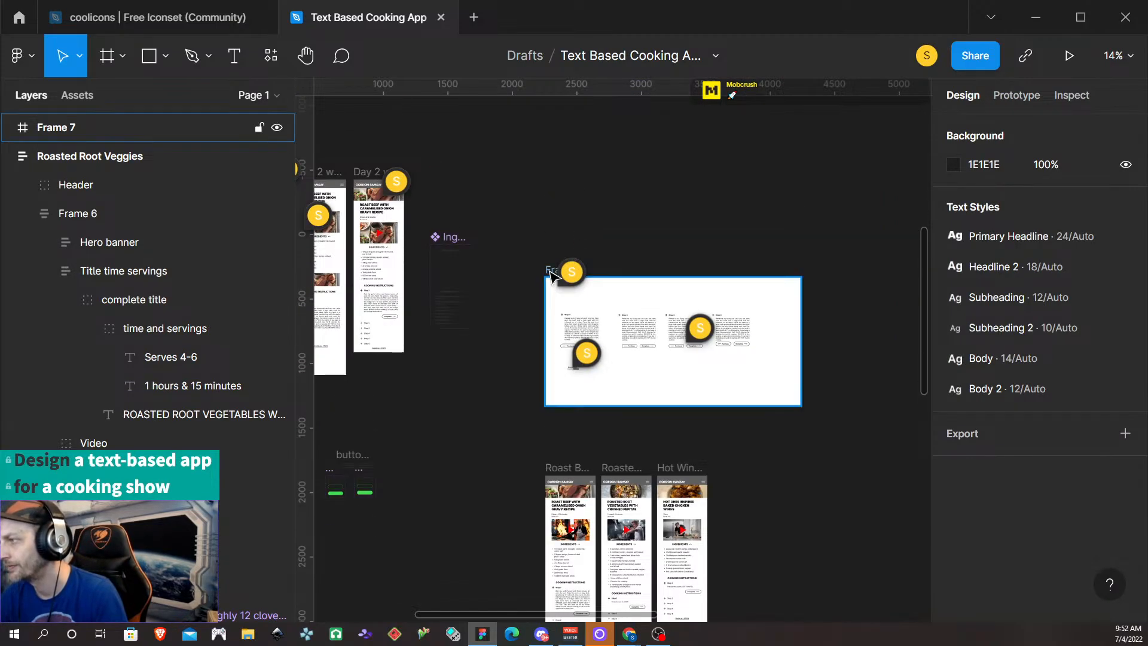
{"action": "left_click_drag", "start_coordinate": [551, 279], "coordinate": [551, 186]}
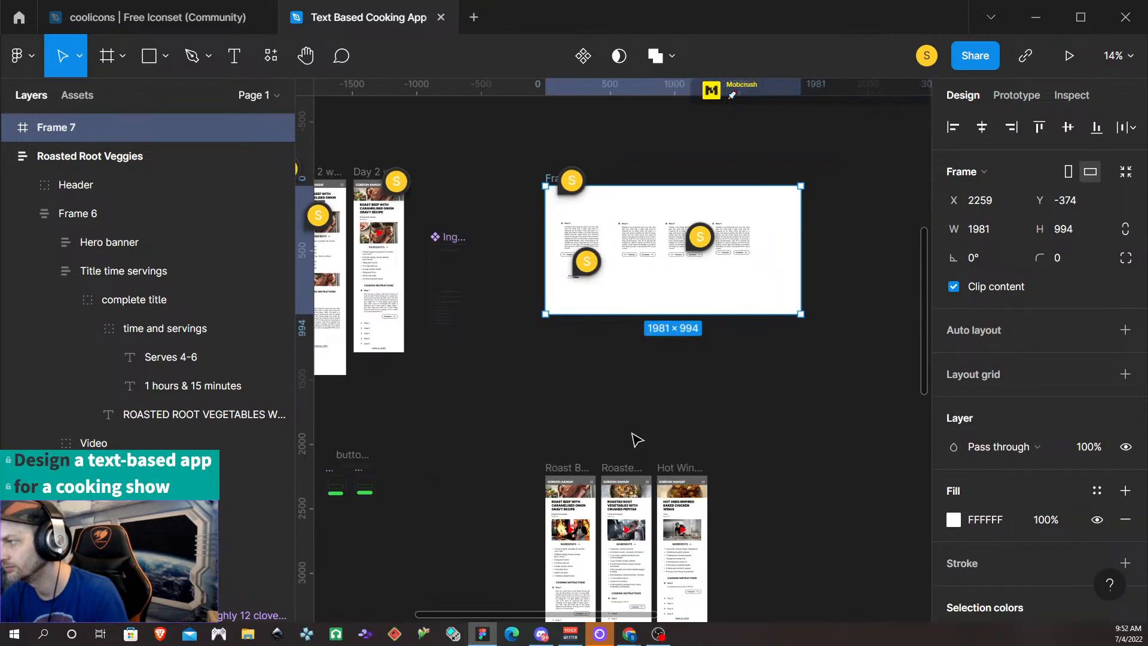
Display the prototype connections and settings of the Roast Beef and gravy frame
{"action": "scroll", "coordinate": [525, 415], "scroll_direction": "down", "scroll_amount": 1}
{"action": "scroll", "coordinate": [525, 424], "scroll_direction": "down", "scroll_amount": 3}
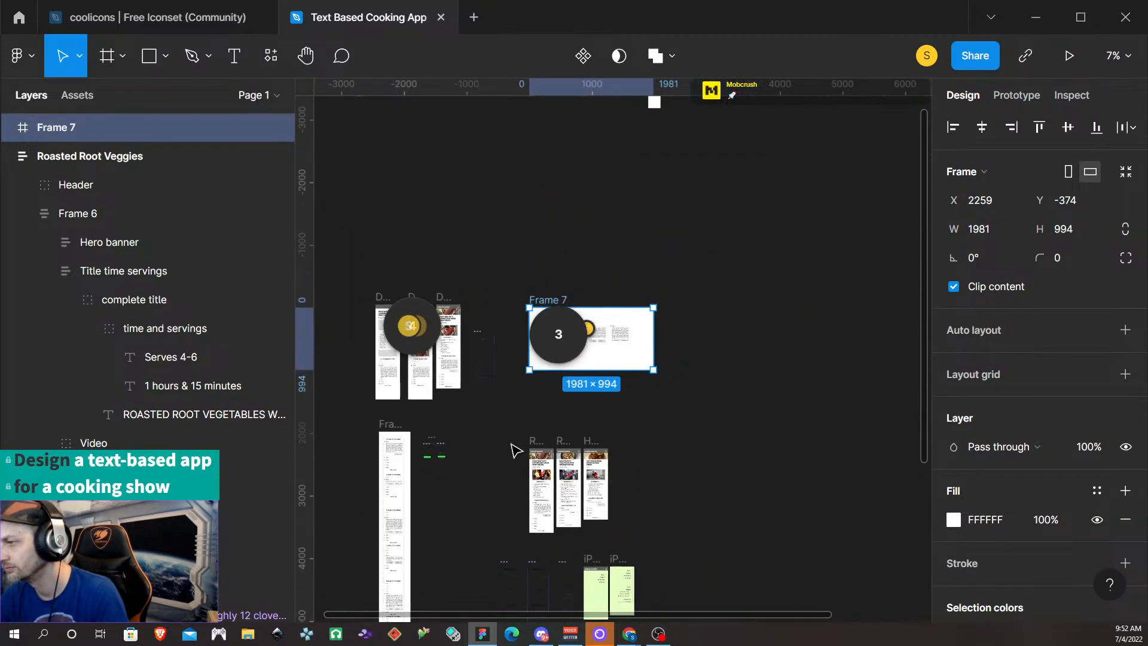
{"action": "left_click", "coordinate": [540, 445]}
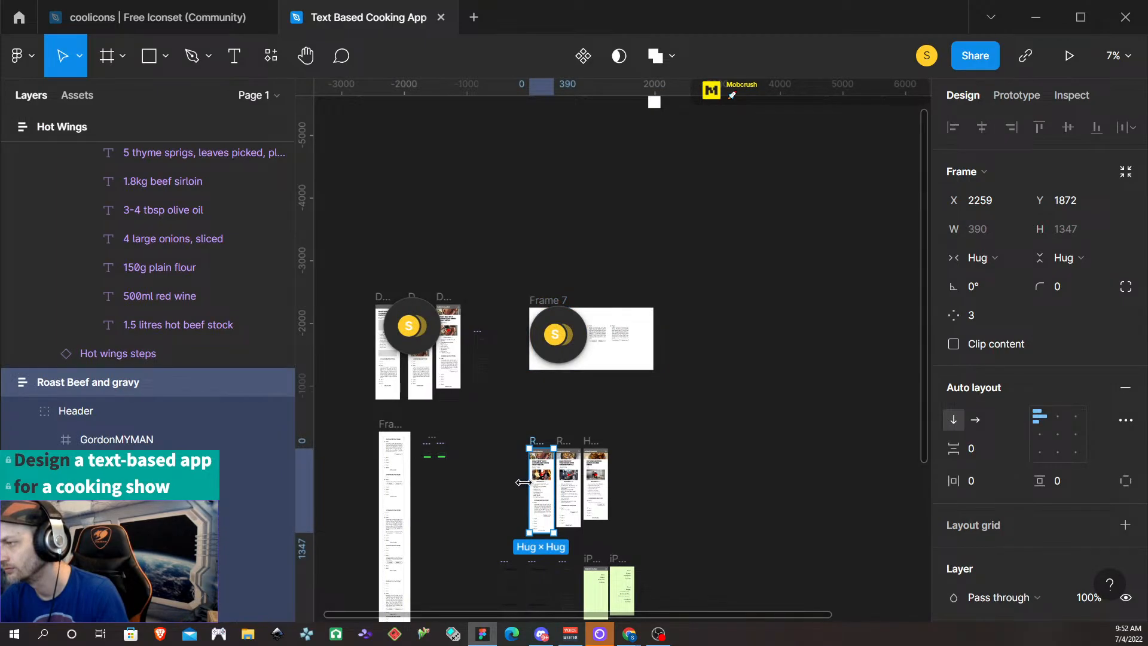
{"action": "left_click", "coordinate": [1017, 95]}
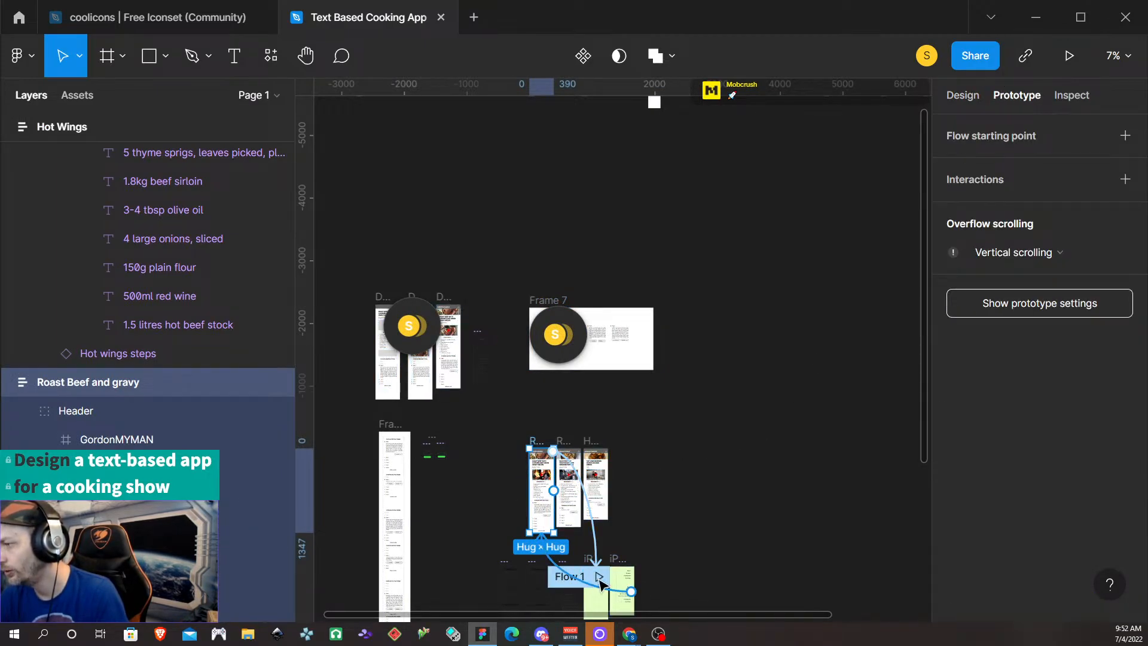
Move the Flow 1 starting point from the iPhone menu frame to the Roast Beef and gravy frame
{"action": "left_click_drag", "start_coordinate": [601, 576], "coordinate": [527, 459]}
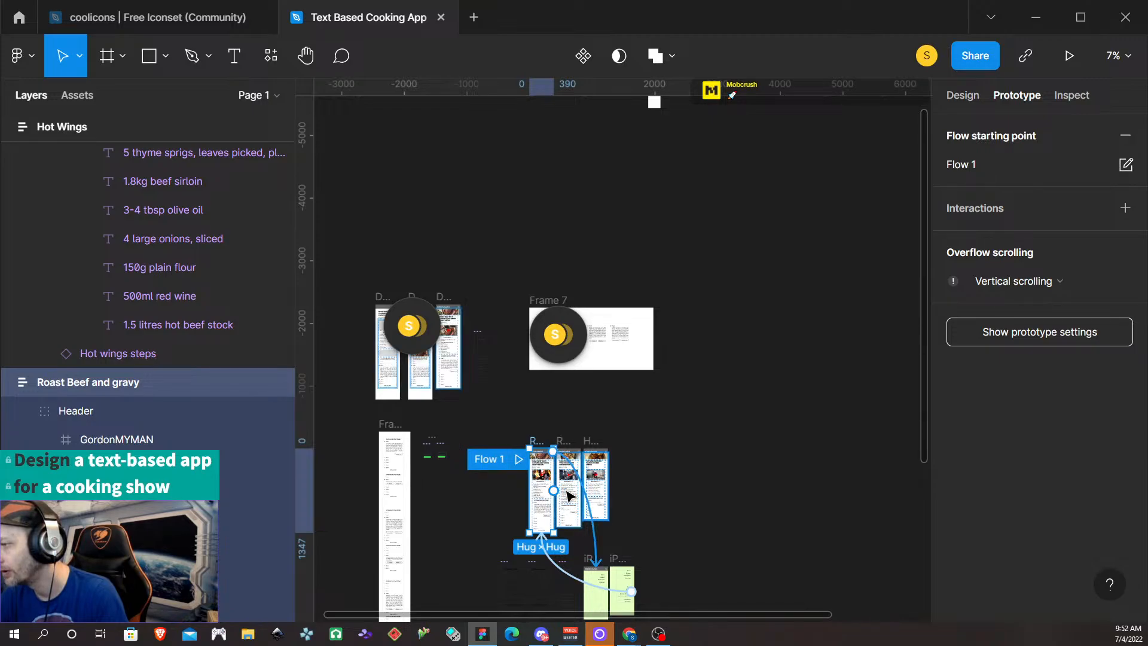
{"action": "scroll", "coordinate": [569, 495], "scroll_direction": "up", "scroll_amount": 5}
{"action": "scroll", "coordinate": [670, 387], "scroll_direction": "up", "scroll_amount": 3}
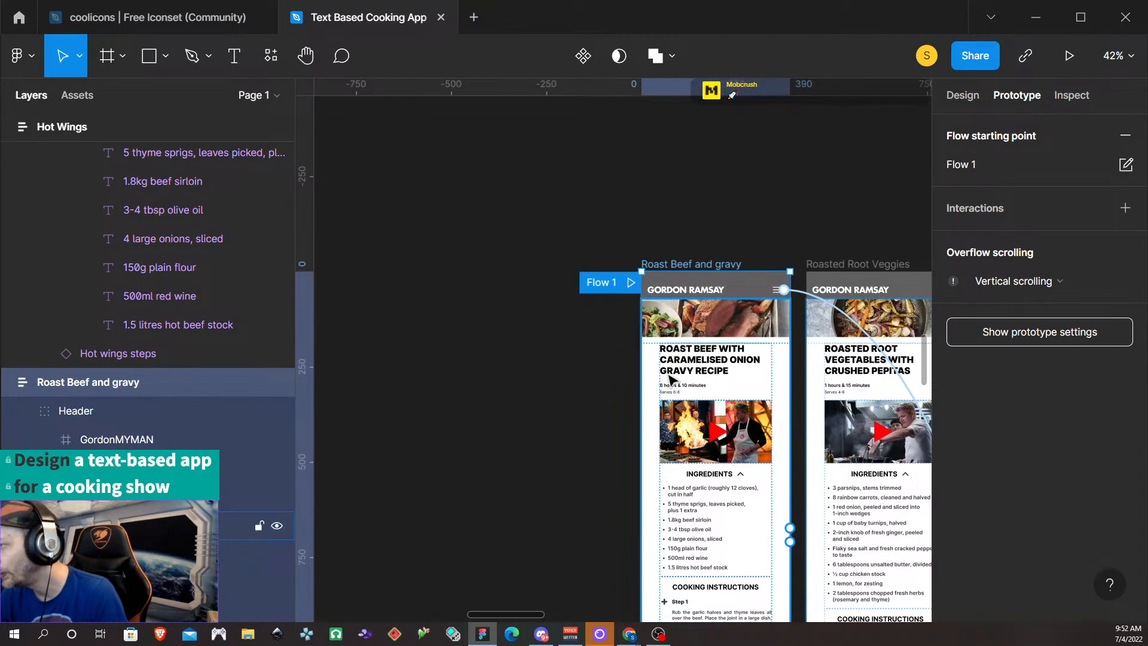
{"action": "left_click", "coordinate": [536, 203]}
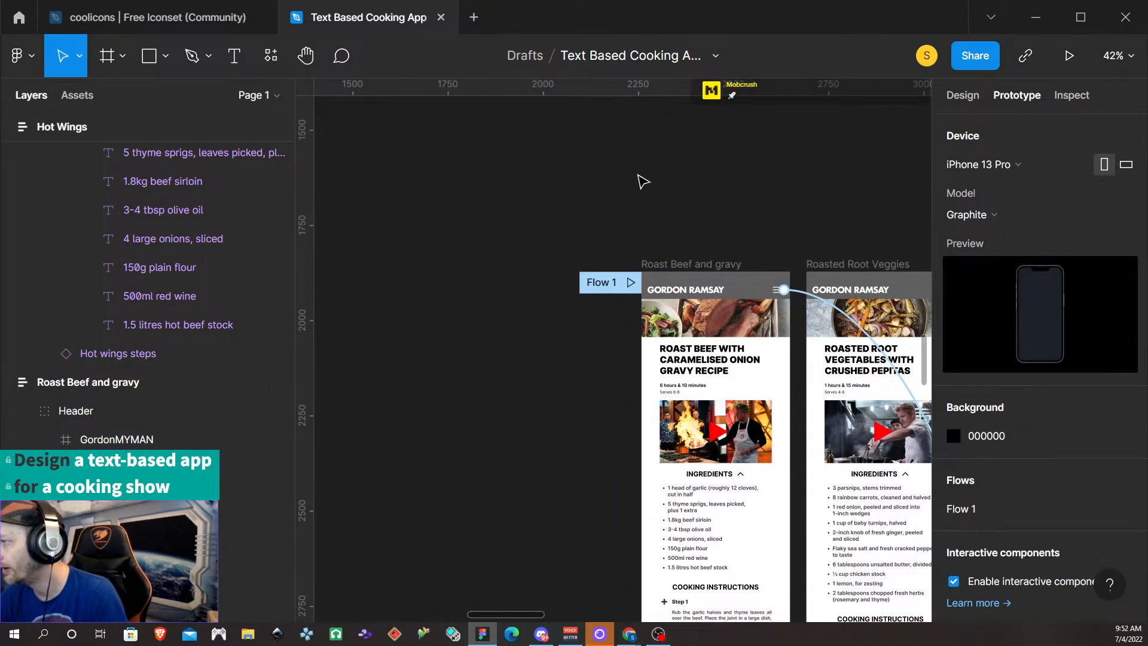
{"action": "scroll", "coordinate": [463, 198], "scroll_direction": "down", "scroll_amount": 5}
{"action": "scroll", "coordinate": [461, 195], "scroll_direction": "down", "scroll_amount": 8}
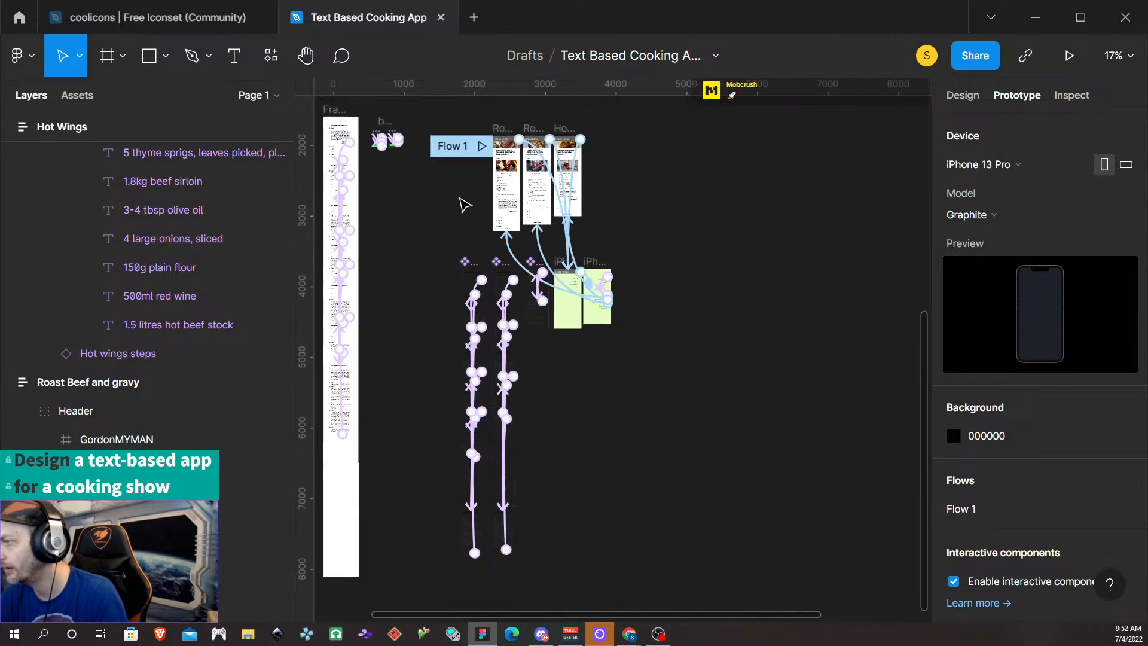
Run the prototype and follow the hamburger menu's Recipes list to the roasted root vegetables recipe
{"action": "left_click", "coordinate": [1069, 56]}
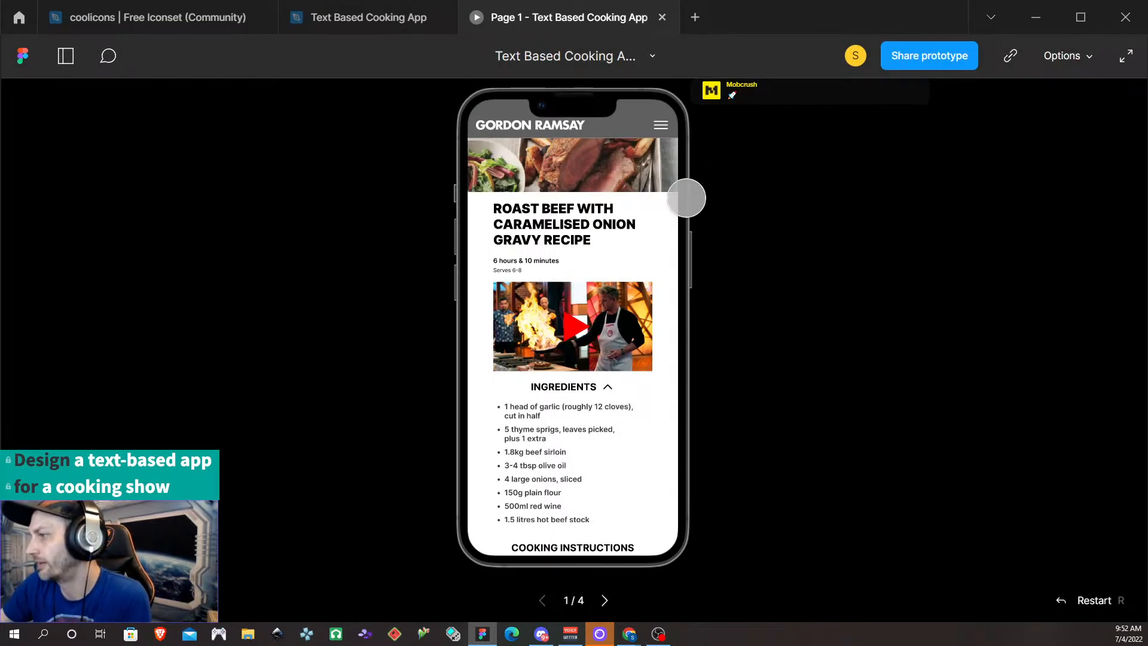
{"action": "scroll", "coordinate": [648, 366], "scroll_direction": "down", "scroll_amount": 5}
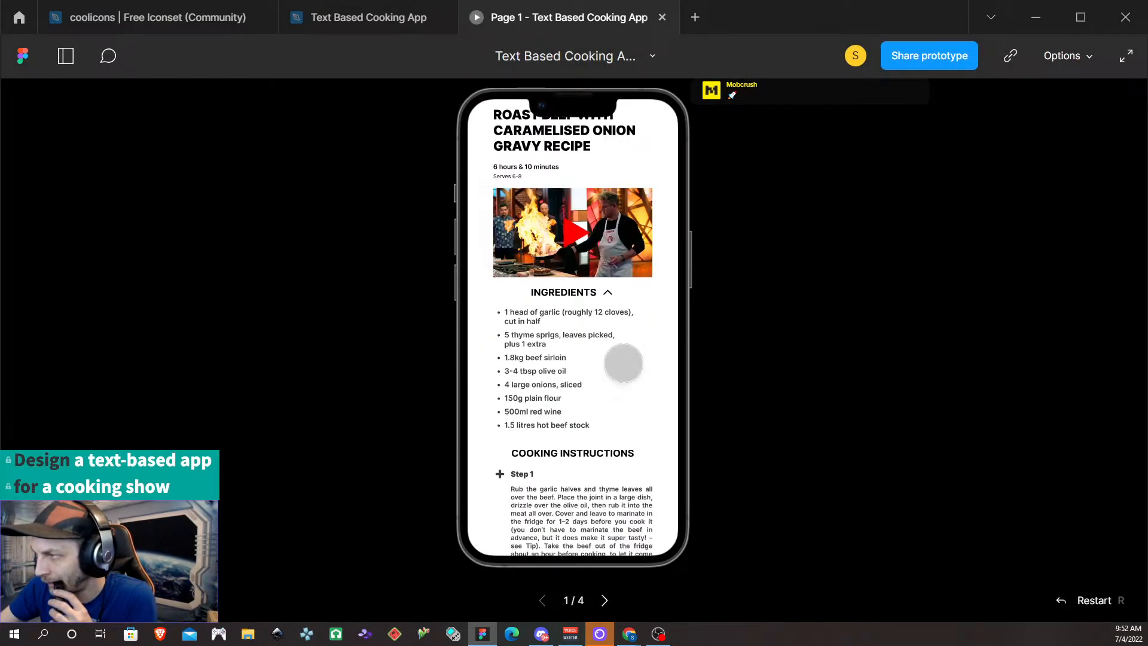
{"action": "scroll", "coordinate": [619, 362], "scroll_direction": "up", "scroll_amount": 5}
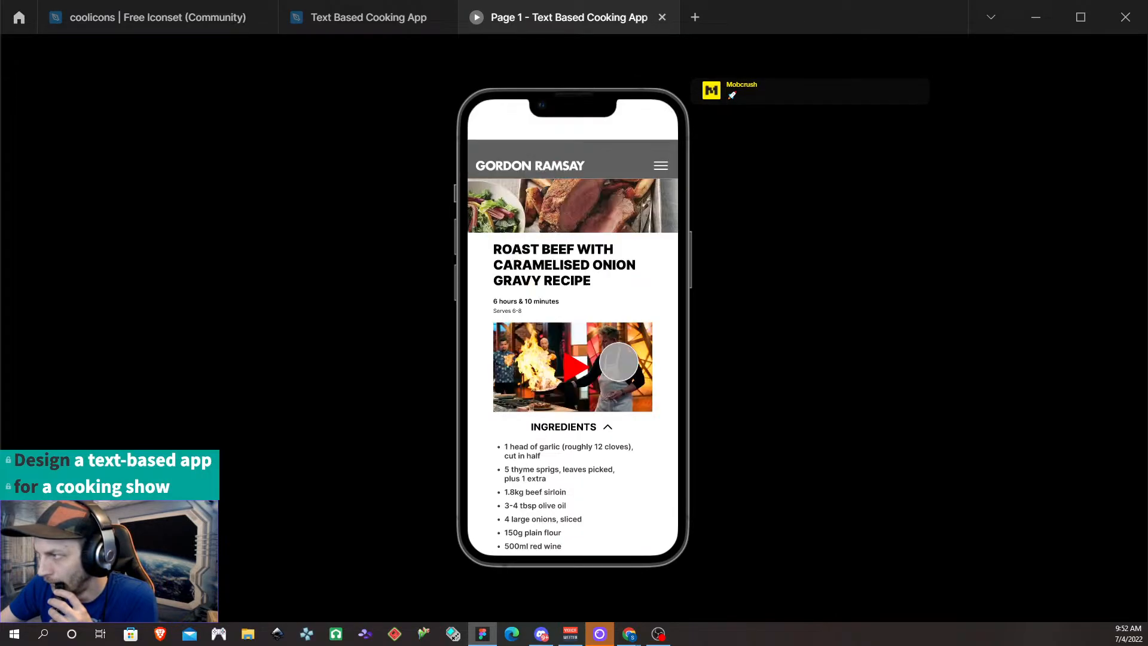
{"action": "left_click", "coordinate": [658, 164]}
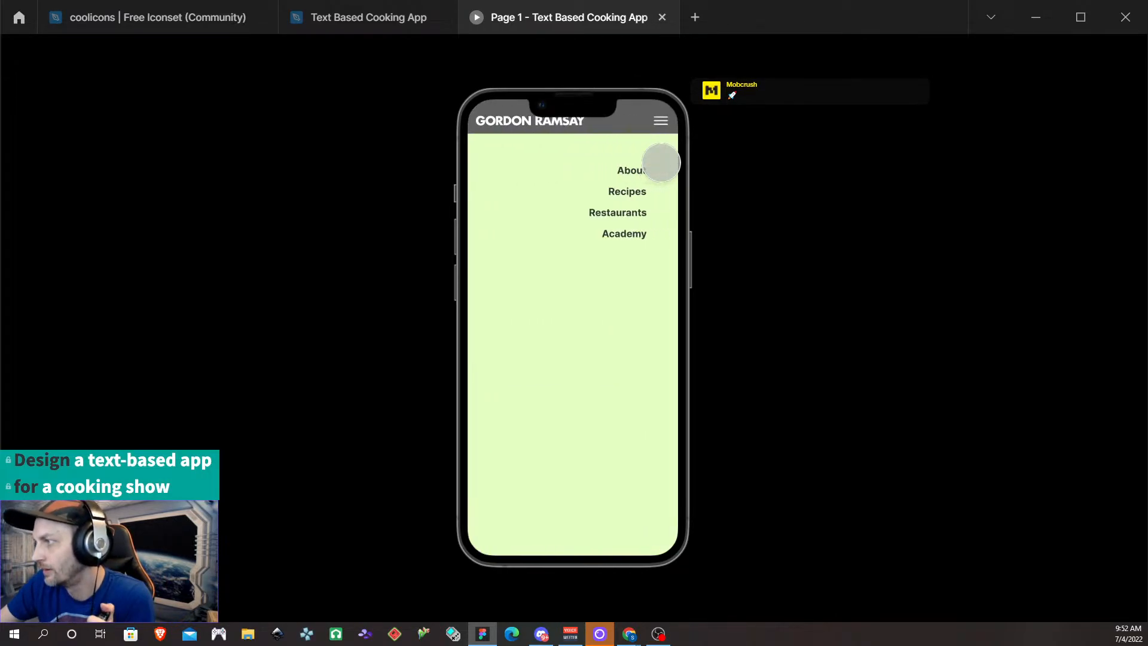
{"action": "left_click", "coordinate": [628, 192]}
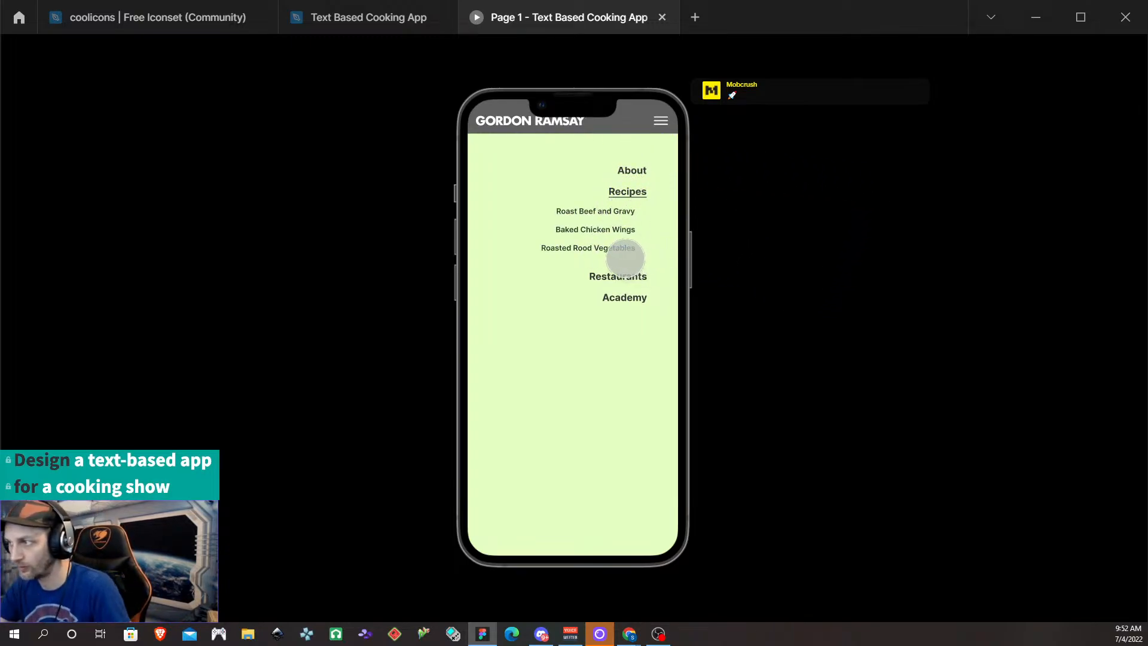
{"action": "left_click", "coordinate": [618, 247]}
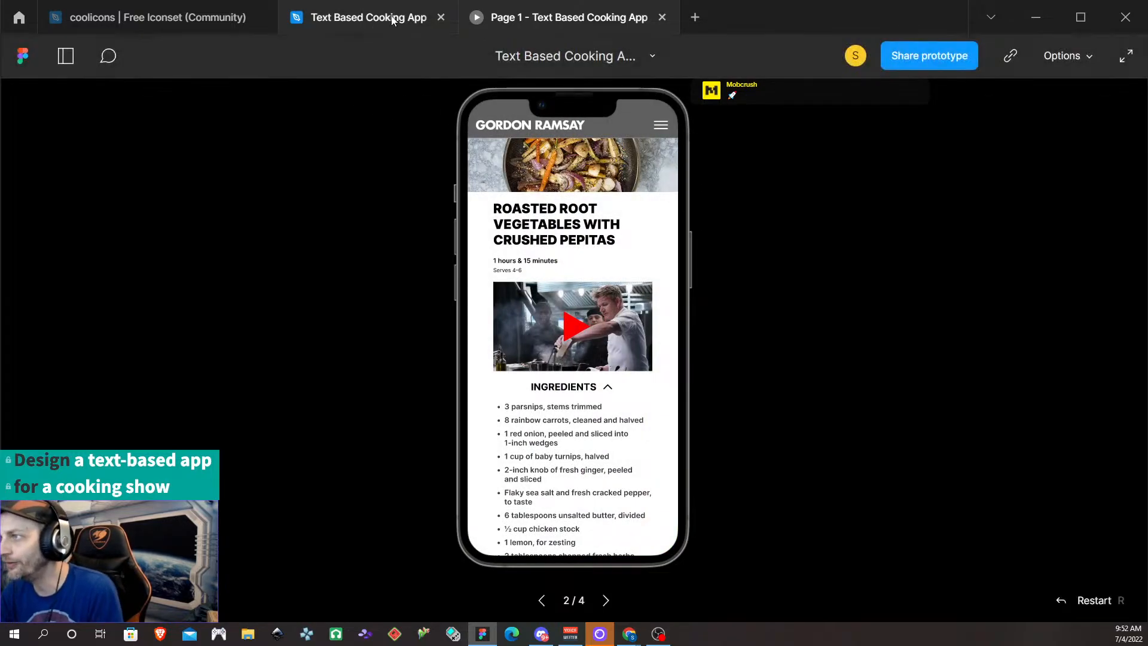
Correct the third recipe link in the Recipes menu variant to read "Roasted Root Vegetables"
{"action": "left_click", "coordinate": [359, 17]}
{"action": "scroll", "coordinate": [595, 294], "scroll_direction": "up", "scroll_amount": 5}
{"action": "scroll", "coordinate": [595, 295], "scroll_direction": "up", "scroll_amount": 10}
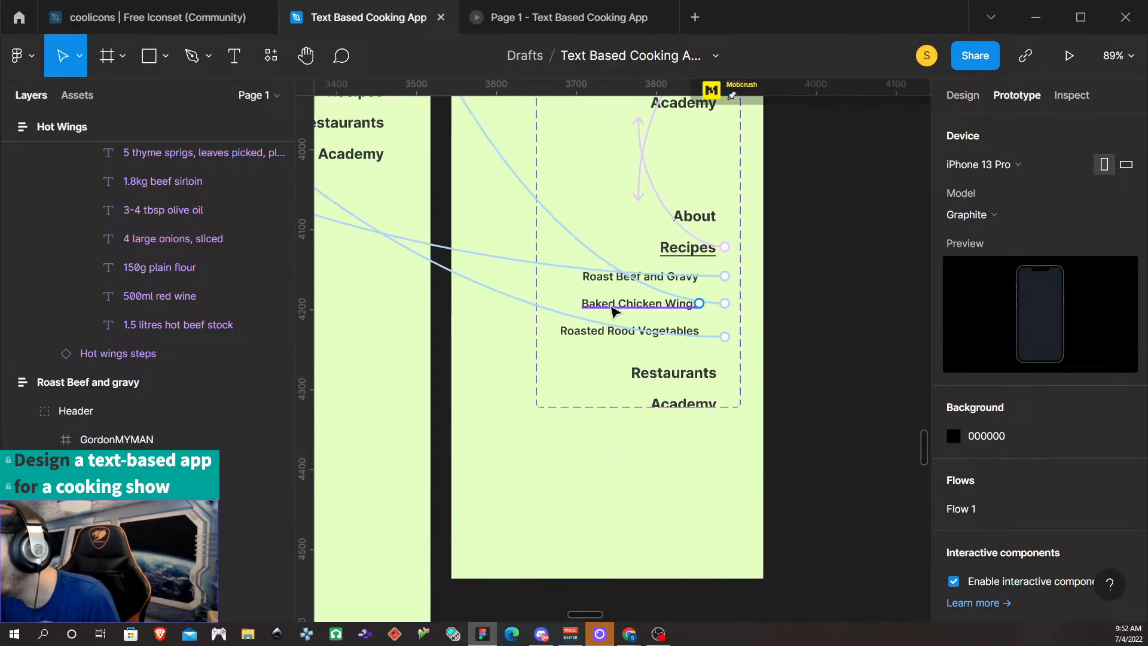
{"action": "left_click", "coordinate": [636, 343]}
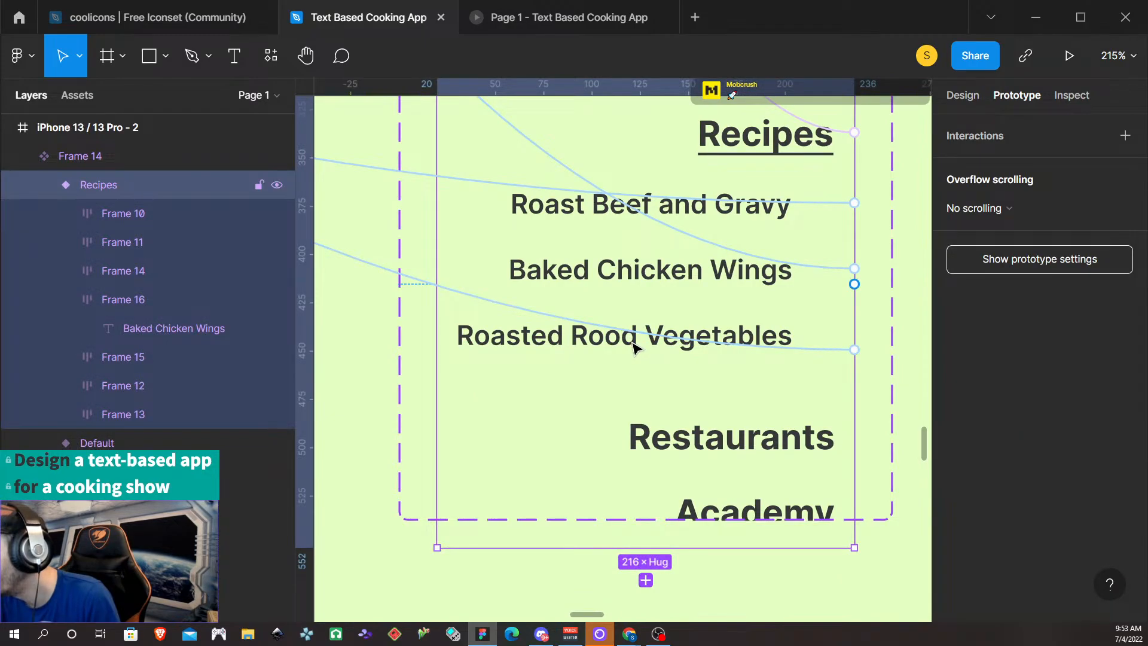
{"action": "double_click", "coordinate": [634, 346]}
{"action": "left_click", "coordinate": [637, 342]}
{"action": "key", "text": "BackSpace"}
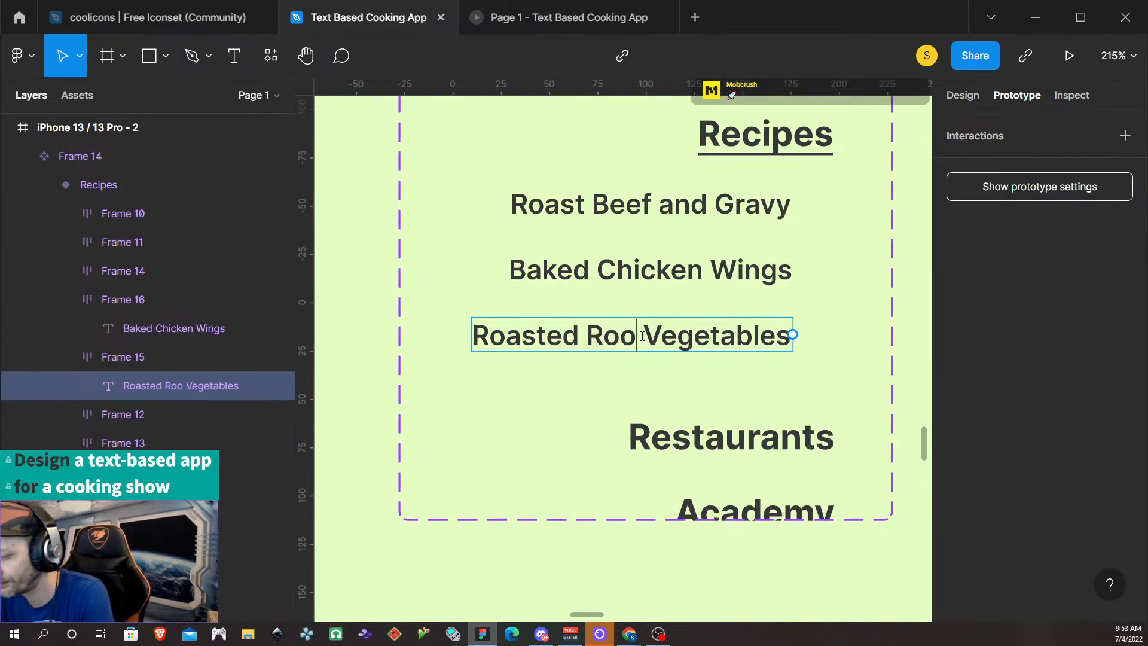
{"action": "type", "text": "7"}
{"action": "key", "text": "BackSpace"}
{"action": "type", "text": "t"}
{"action": "key", "text": "Escape"}
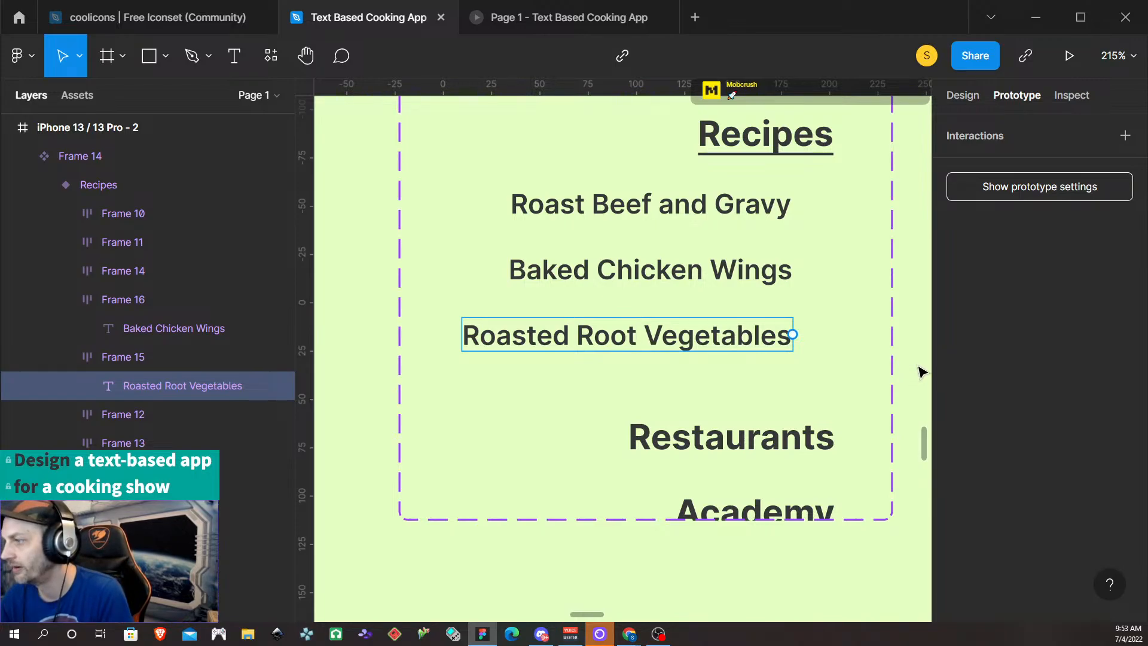
{"action": "key", "text": "Escape"}
Test the Roasted Root Vegetables, Baked Chicken Wings, and Roast Beef and Gravy links from the menu in the running prototype
{"action": "left_click", "coordinate": [536, 18]}
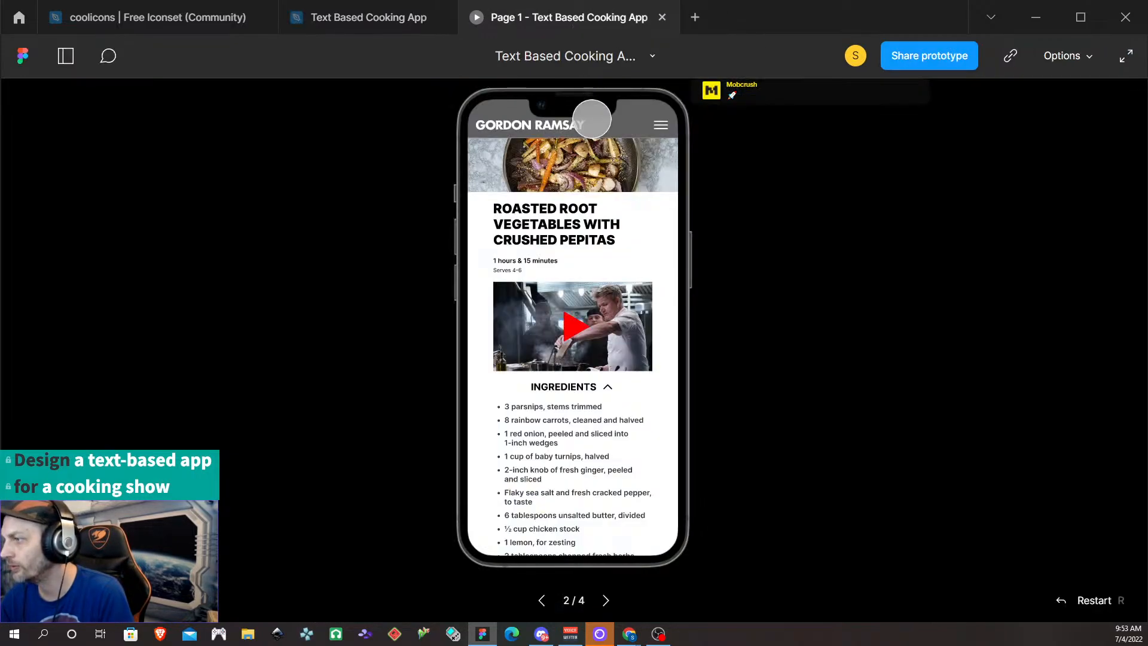
{"action": "left_click", "coordinate": [661, 124]}
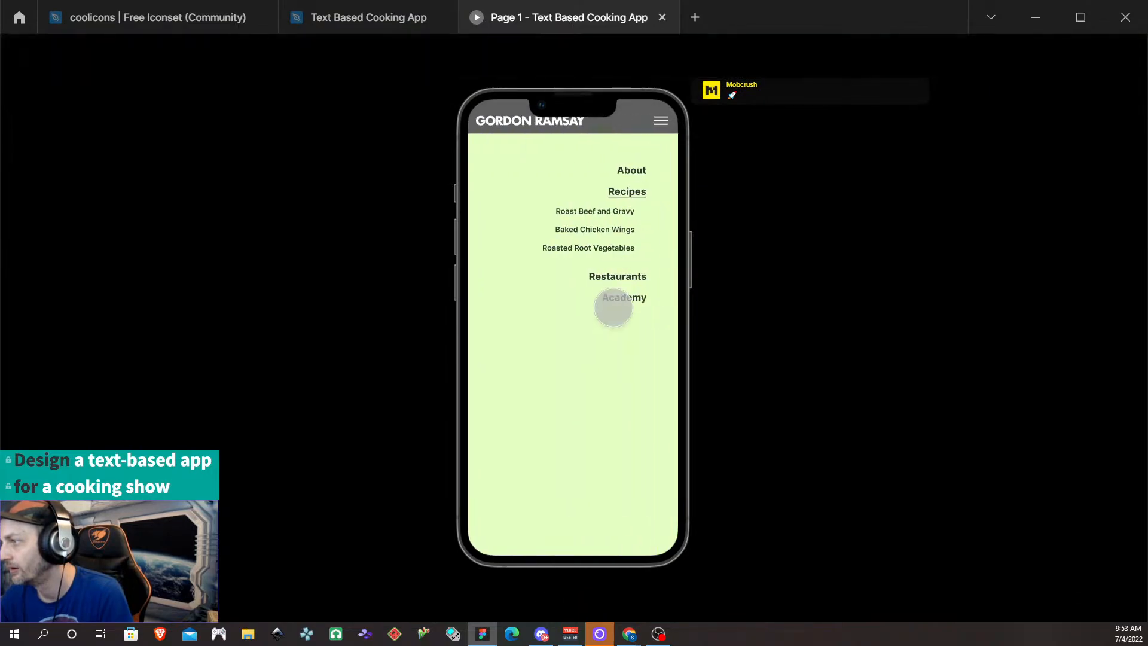
{"action": "left_click", "coordinate": [613, 249]}
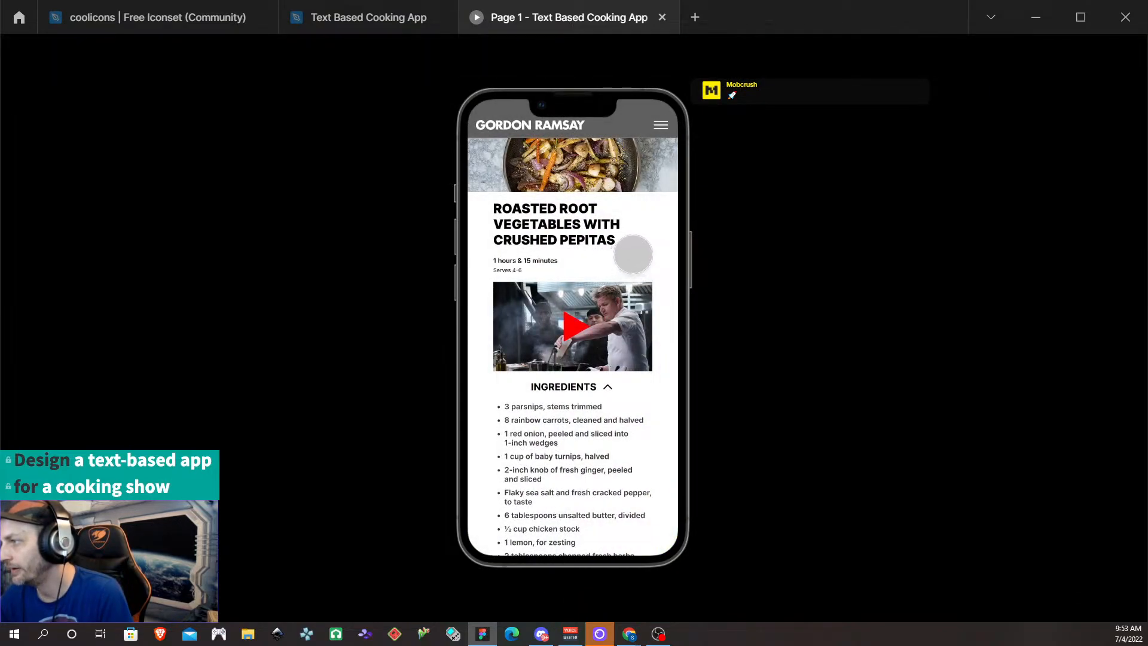
{"action": "left_click", "coordinate": [661, 124]}
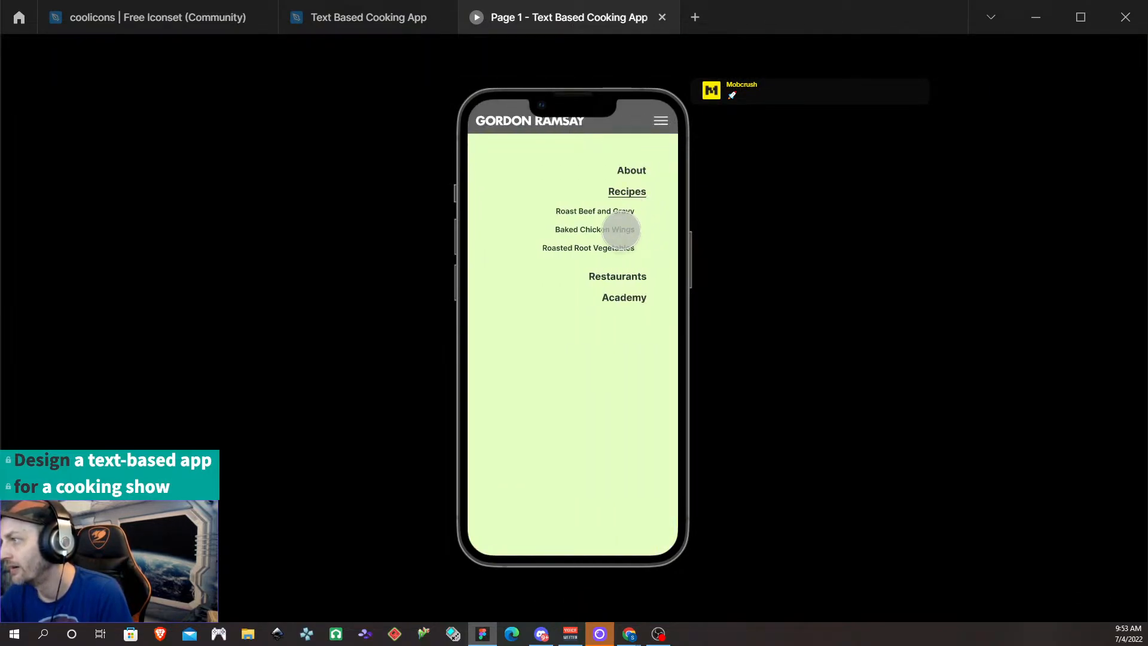
{"action": "left_click", "coordinate": [616, 228]}
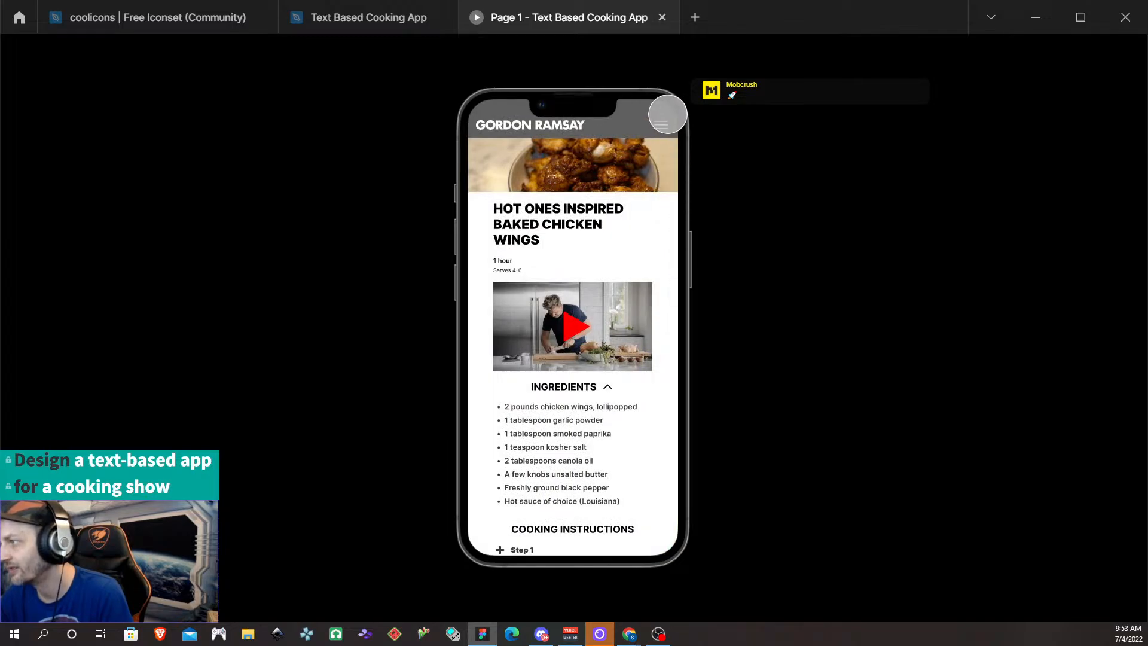
{"action": "left_click", "coordinate": [663, 118]}
{"action": "left_click", "coordinate": [602, 211]}
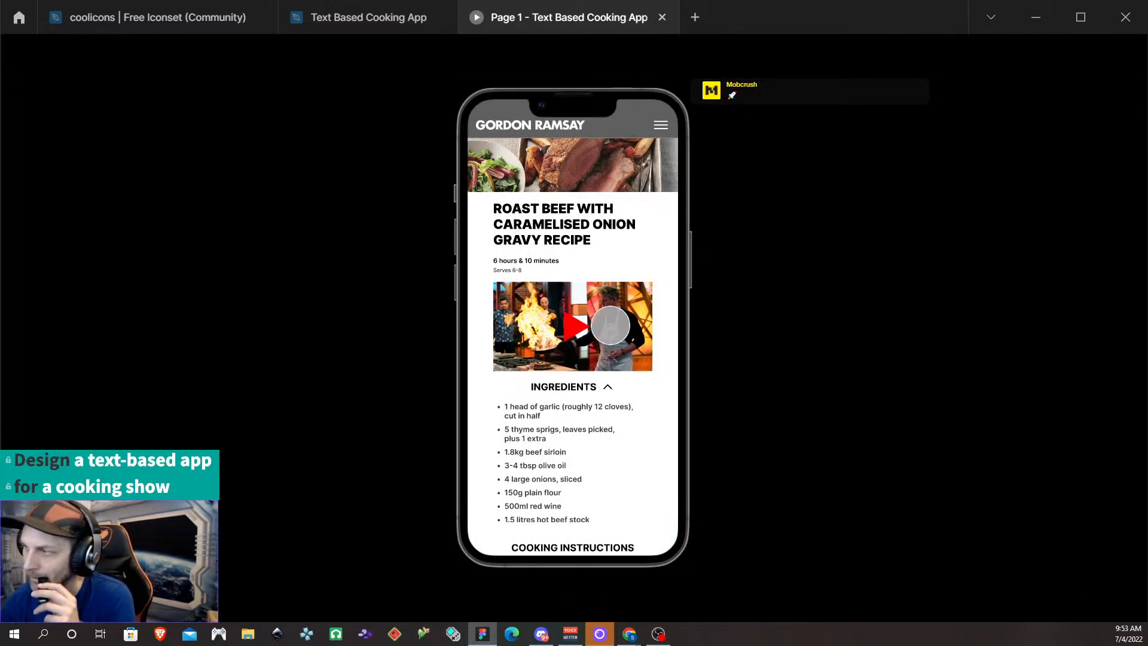
Test collapsing the roast beef recipe's ingredients and completing cooking steps 1 to 5, and close the prototype preview
{"action": "left_click", "coordinate": [607, 386]}
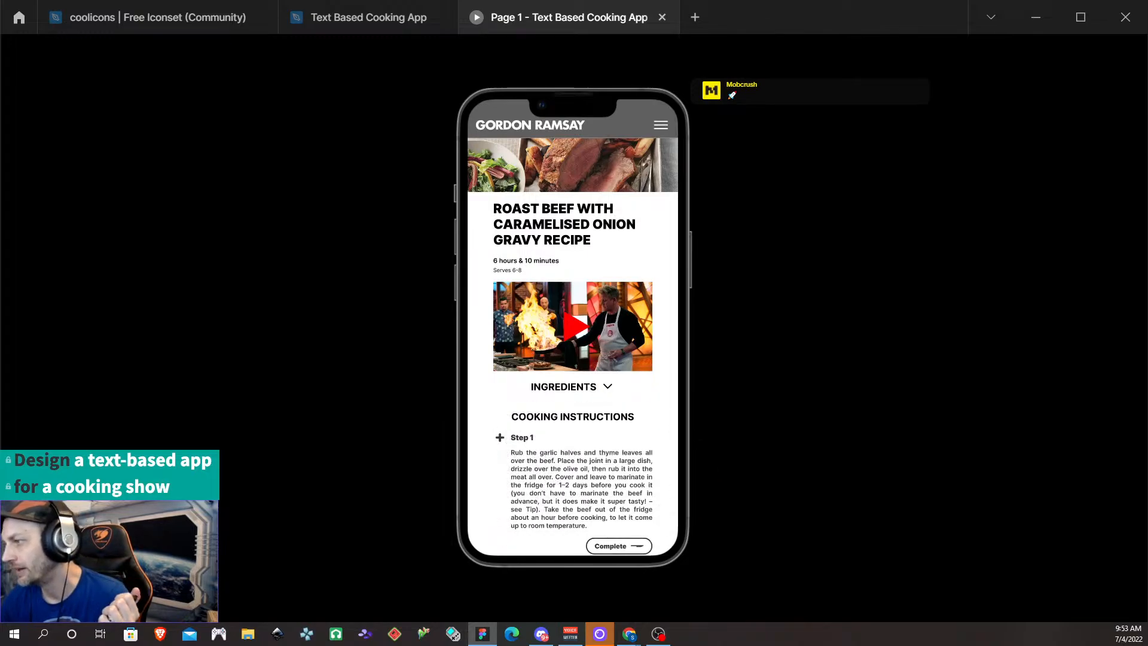
{"action": "scroll", "coordinate": [561, 348], "scroll_direction": "down", "scroll_amount": 3}
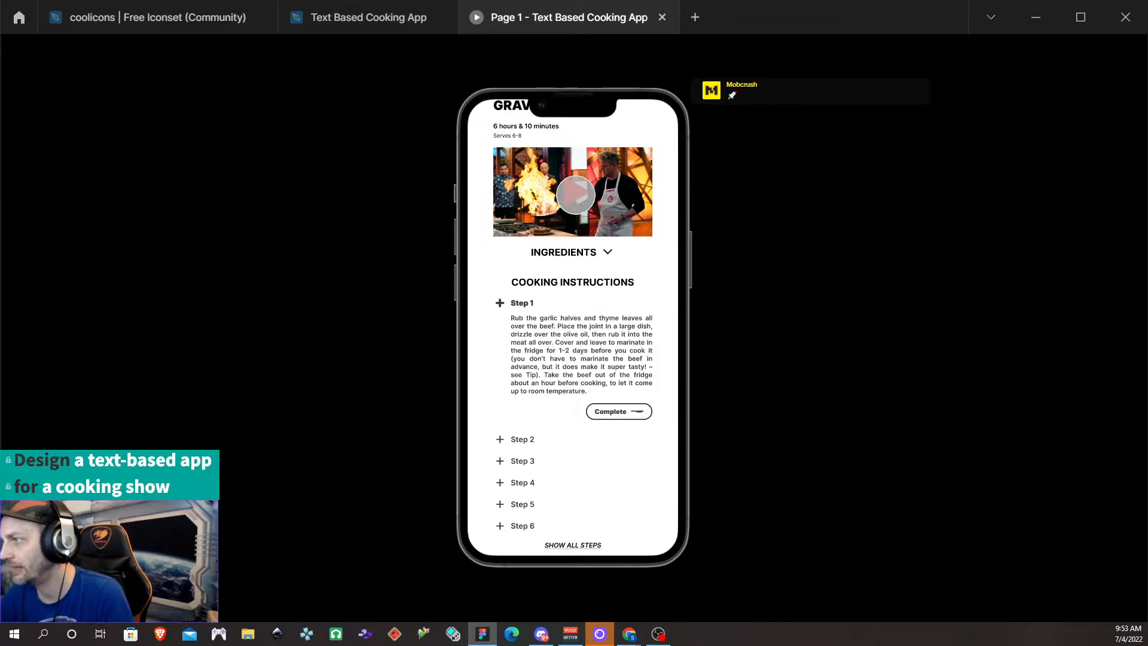
{"action": "scroll", "coordinate": [580, 237], "scroll_direction": "up", "scroll_amount": 3}
{"action": "scroll", "coordinate": [580, 237], "scroll_direction": "down", "scroll_amount": 3}
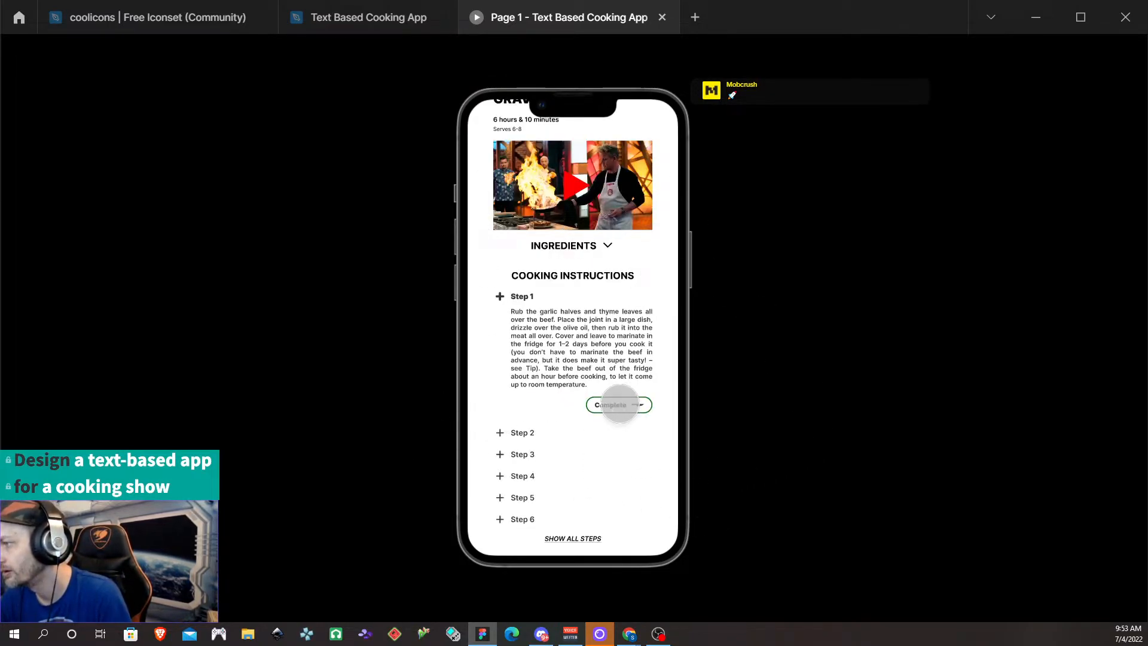
{"action": "left_click", "coordinate": [616, 405]}
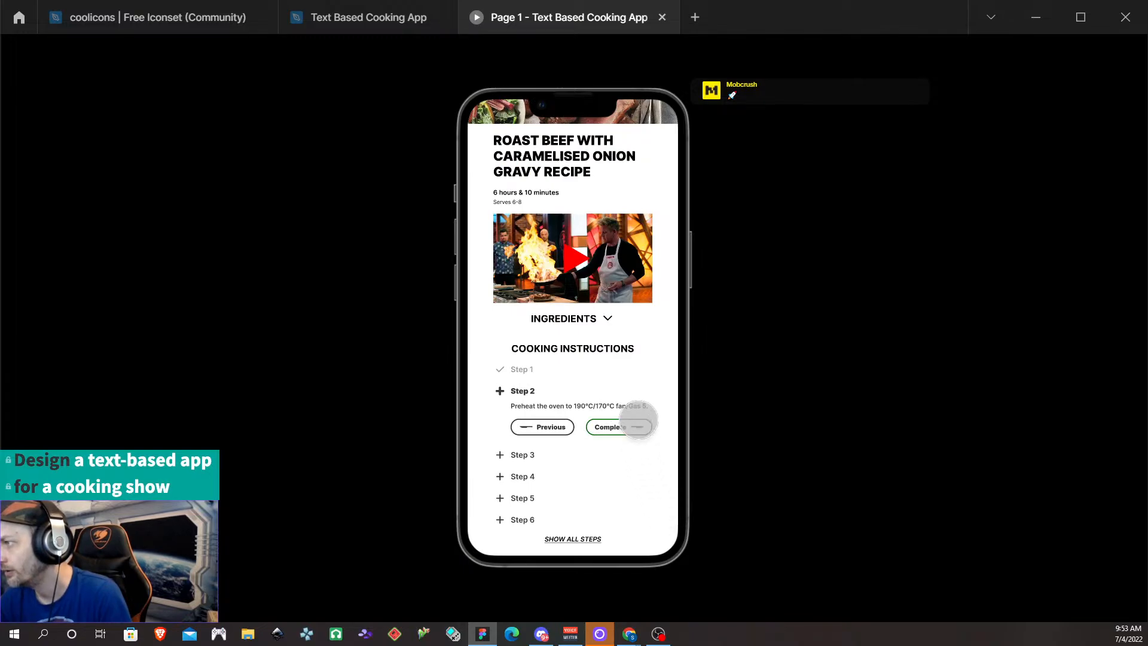
{"action": "left_click", "coordinate": [627, 428]}
{"action": "scroll", "coordinate": [626, 429], "scroll_direction": "down", "scroll_amount": 2}
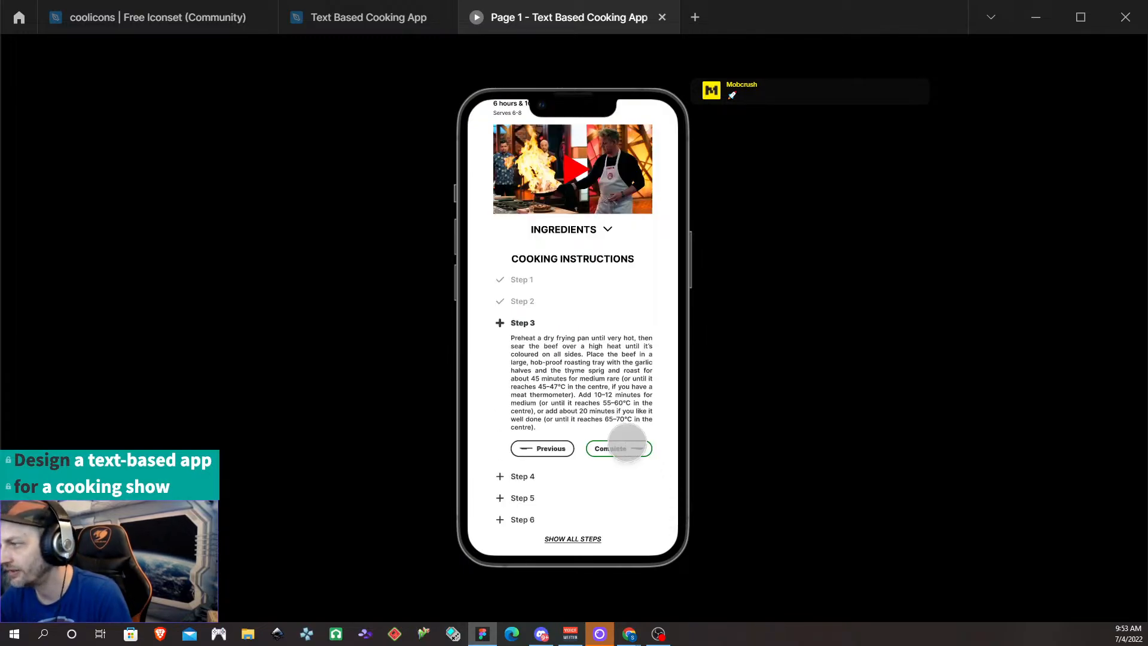
{"action": "left_click", "coordinate": [630, 453]}
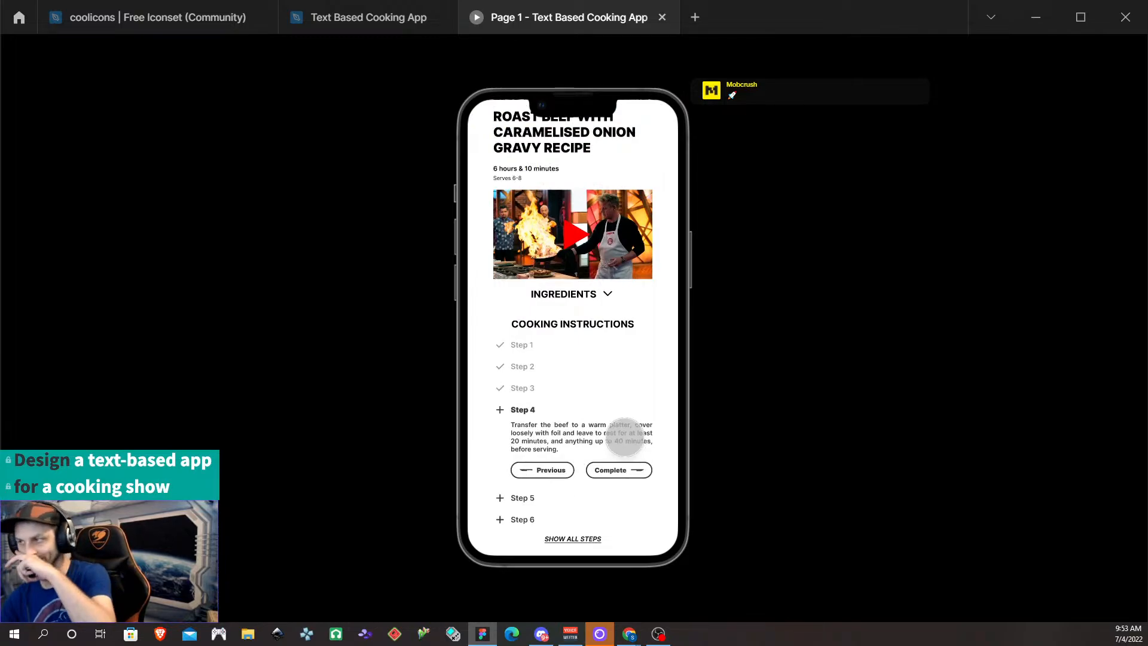
{"action": "left_click", "coordinate": [609, 469]}
{"action": "scroll", "coordinate": [620, 458], "scroll_direction": "down", "scroll_amount": 2}
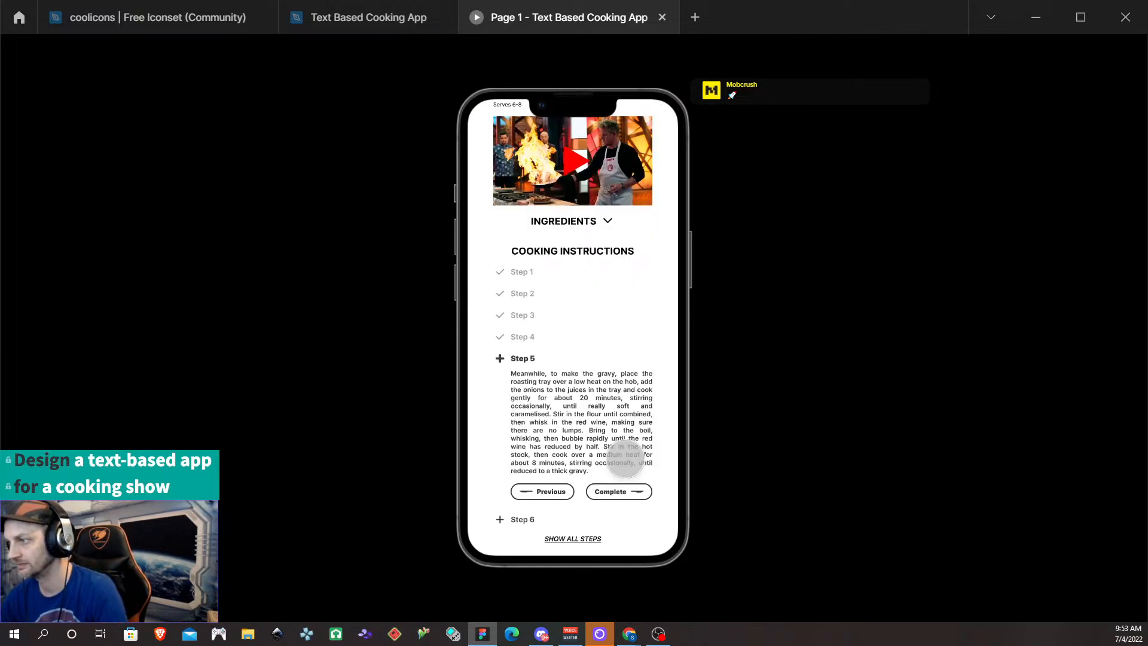
{"action": "left_click", "coordinate": [629, 490]}
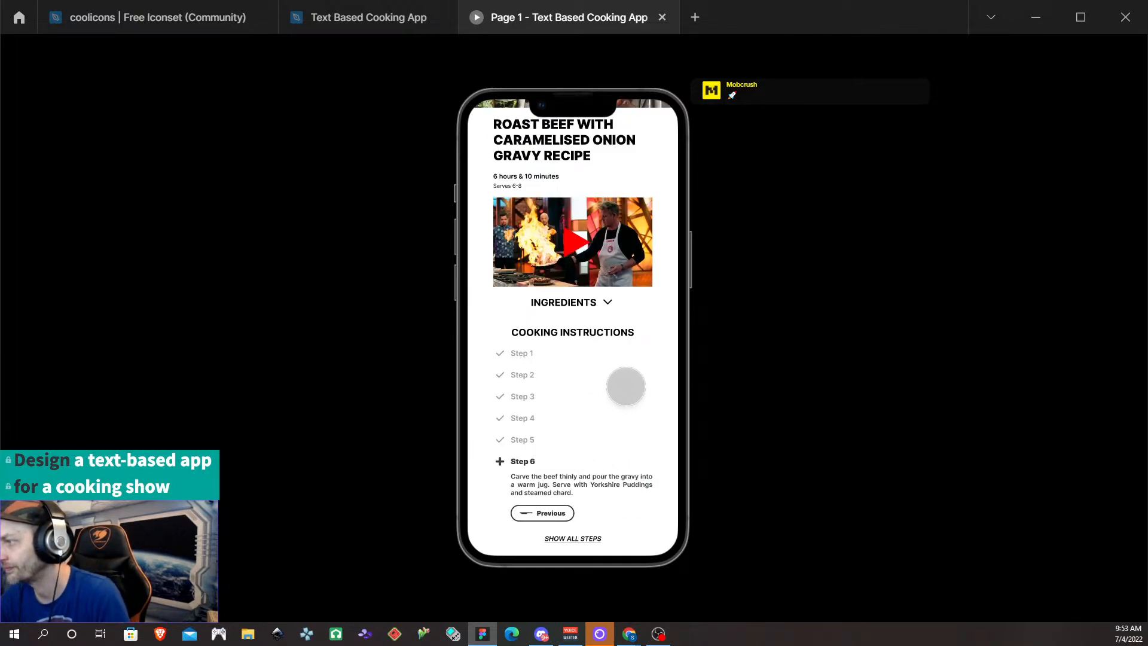
{"action": "scroll", "coordinate": [629, 387], "scroll_direction": "up", "scroll_amount": 3}
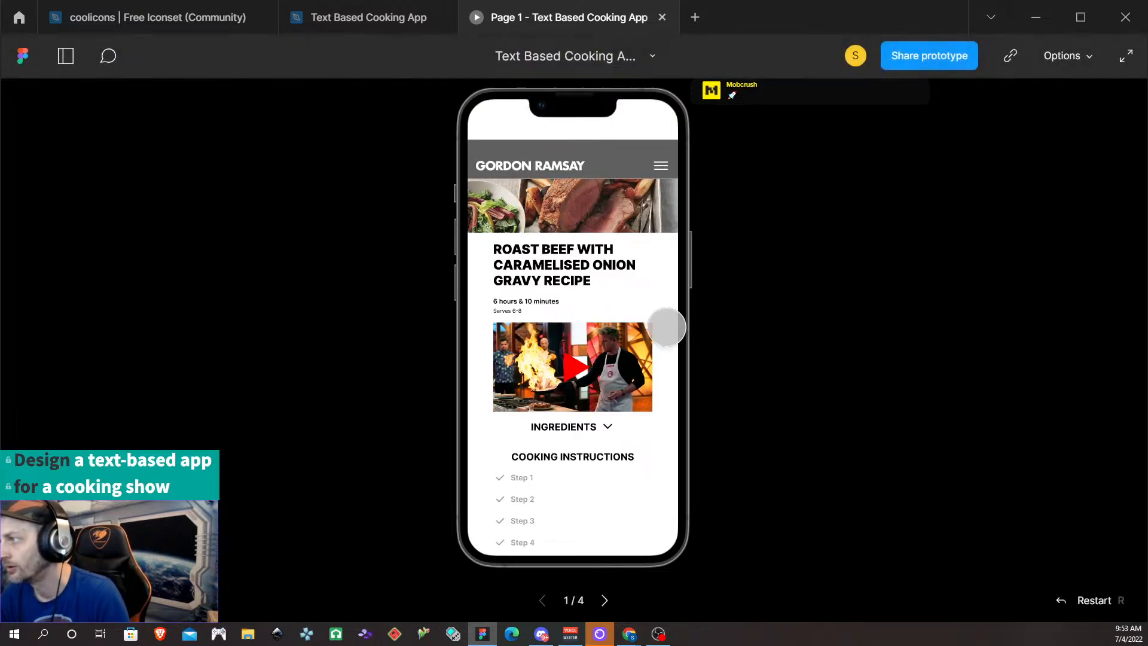
{"action": "left_click", "coordinate": [663, 17]}
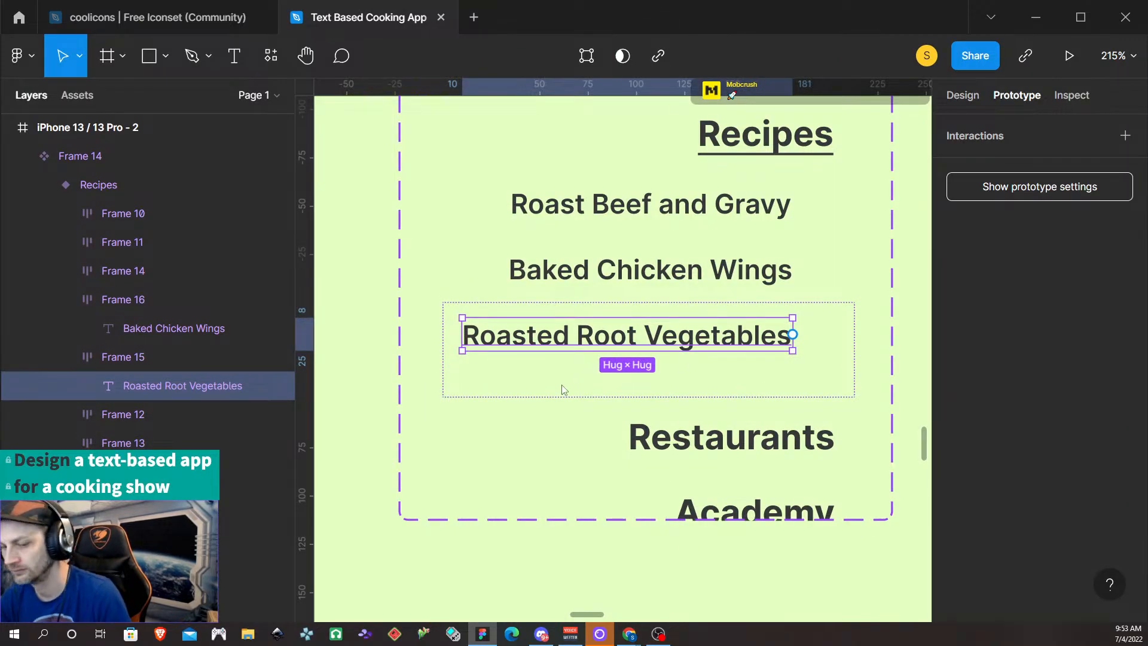
Examine the design properties of the Roast Beef and gravy frame's header group and its Gordon Ramsay logo
{"action": "scroll", "coordinate": [534, 527], "scroll_direction": "right", "scroll_amount": 5}
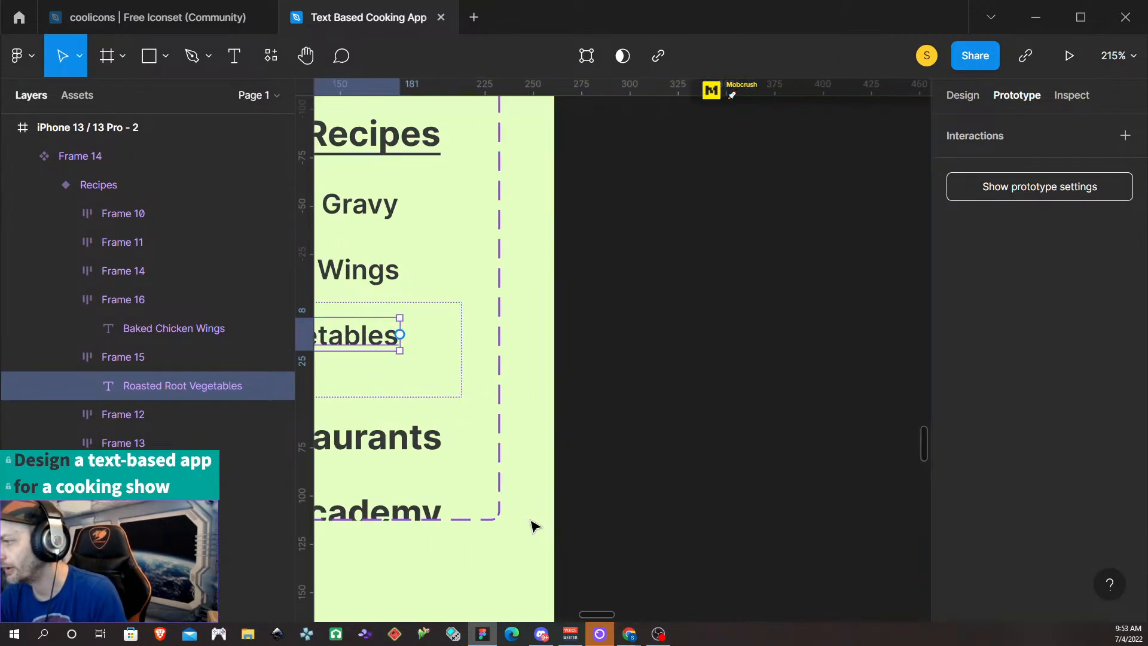
{"action": "scroll", "coordinate": [643, 411], "scroll_direction": "down", "scroll_amount": 10}
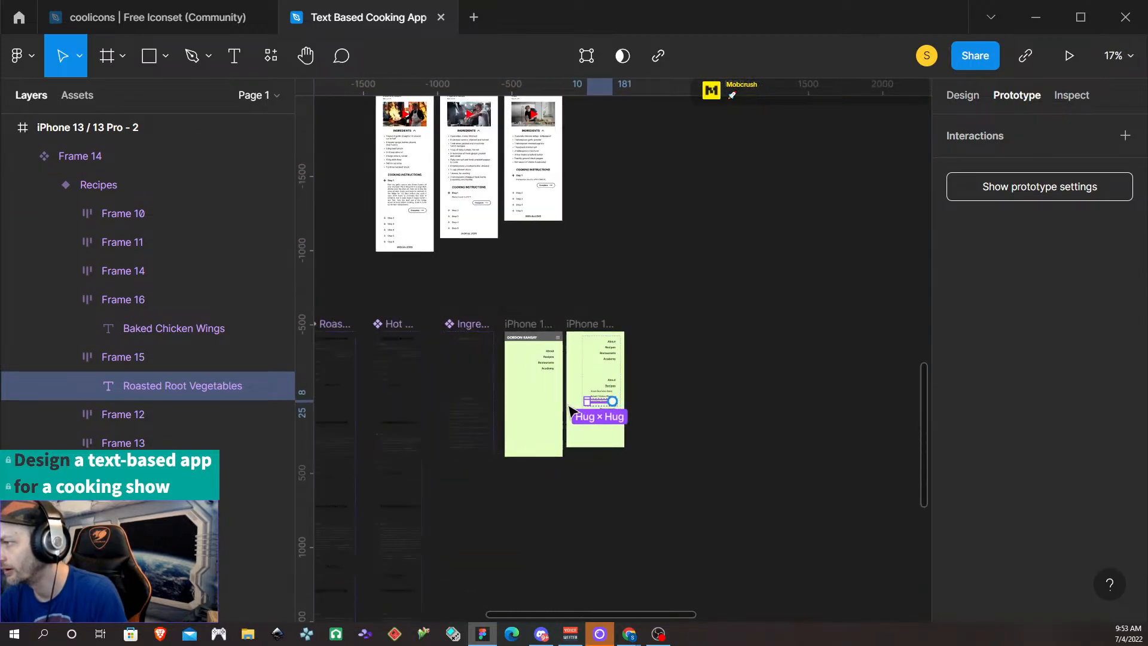
{"action": "scroll", "coordinate": [763, 395], "scroll_direction": "down", "scroll_amount": 5}
{"action": "scroll", "coordinate": [763, 395], "scroll_direction": "right", "scroll_amount": 4}
{"action": "left_click", "coordinate": [689, 347]}
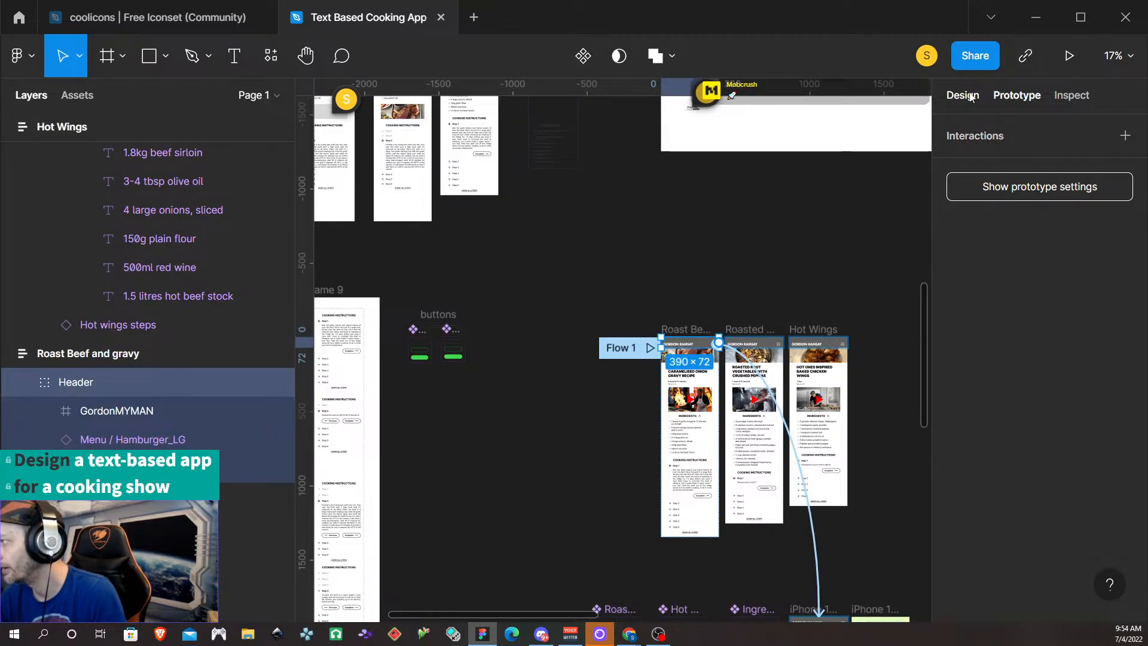
{"action": "left_click", "coordinate": [971, 97]}
{"action": "scroll", "coordinate": [815, 297], "scroll_direction": "right", "scroll_amount": 3}
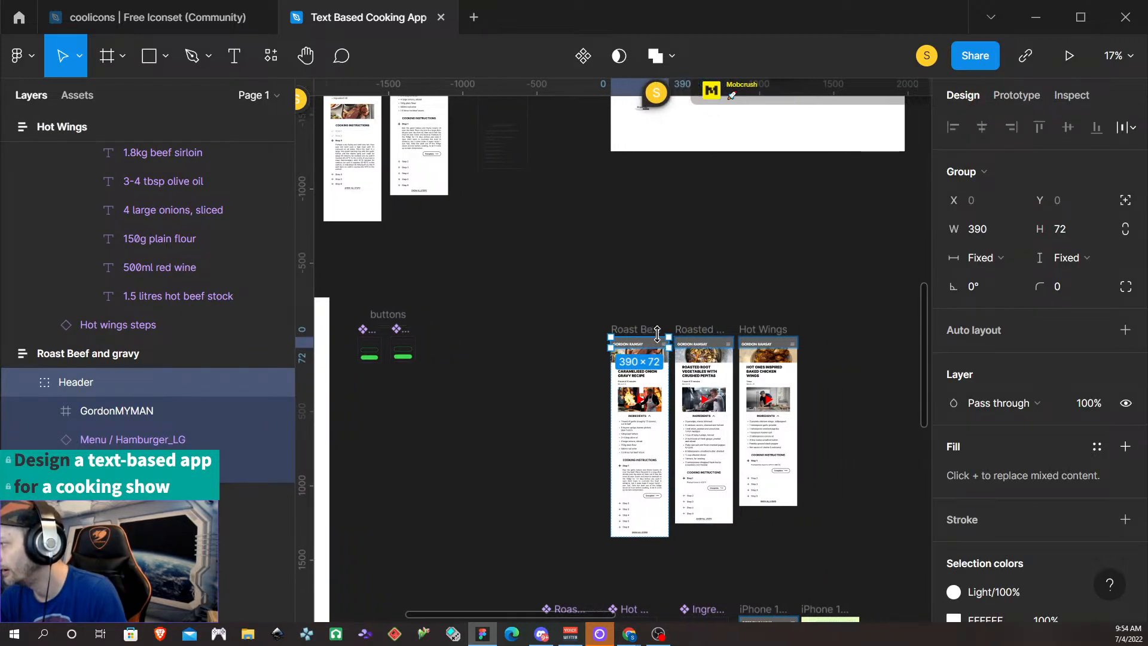
{"action": "scroll", "coordinate": [657, 333], "scroll_direction": "right", "scroll_amount": 2}
{"action": "scroll", "coordinate": [622, 326], "scroll_direction": "up", "scroll_amount": 5}
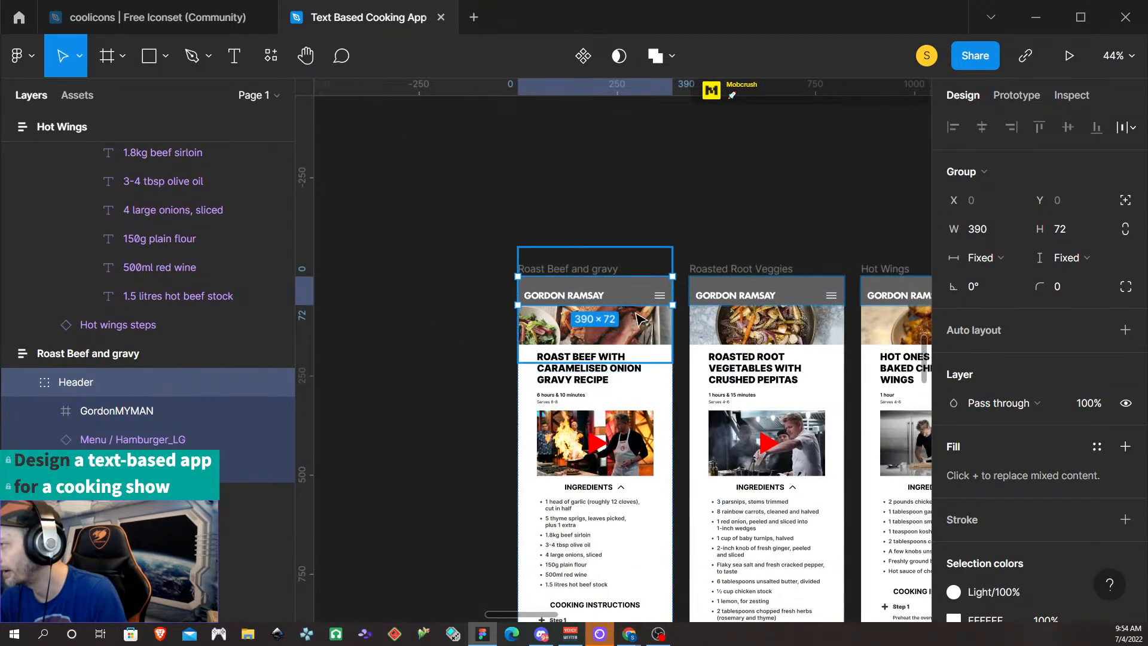
{"action": "scroll", "coordinate": [639, 319], "scroll_direction": "up", "scroll_amount": 3}
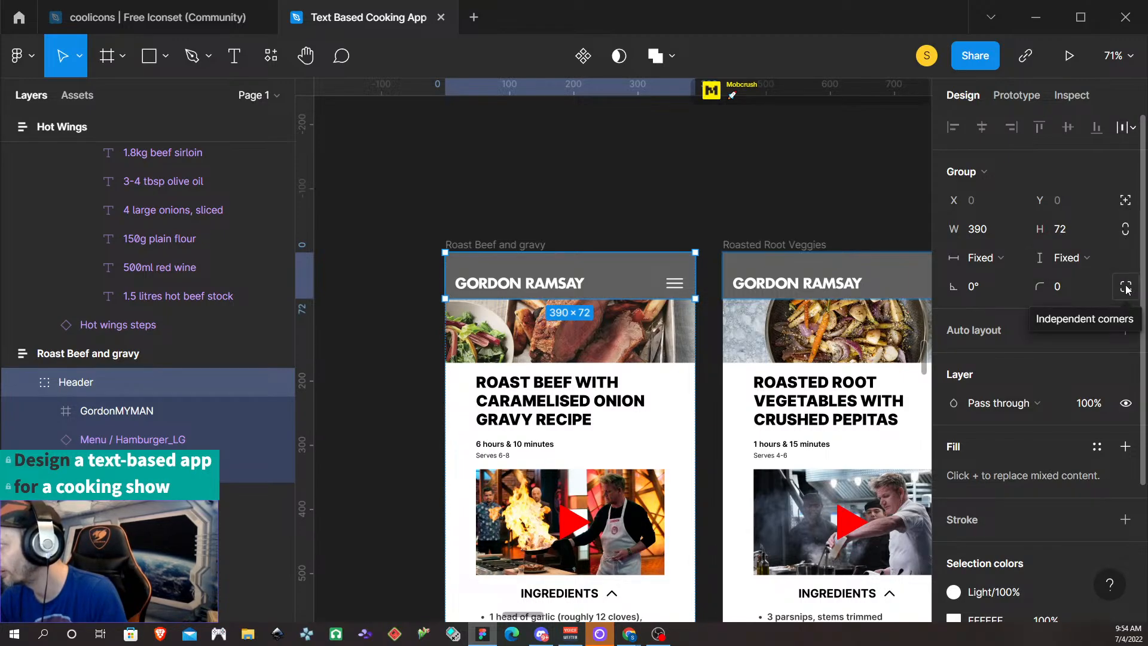
{"action": "scroll", "coordinate": [1046, 389], "scroll_direction": "down", "scroll_amount": 3}
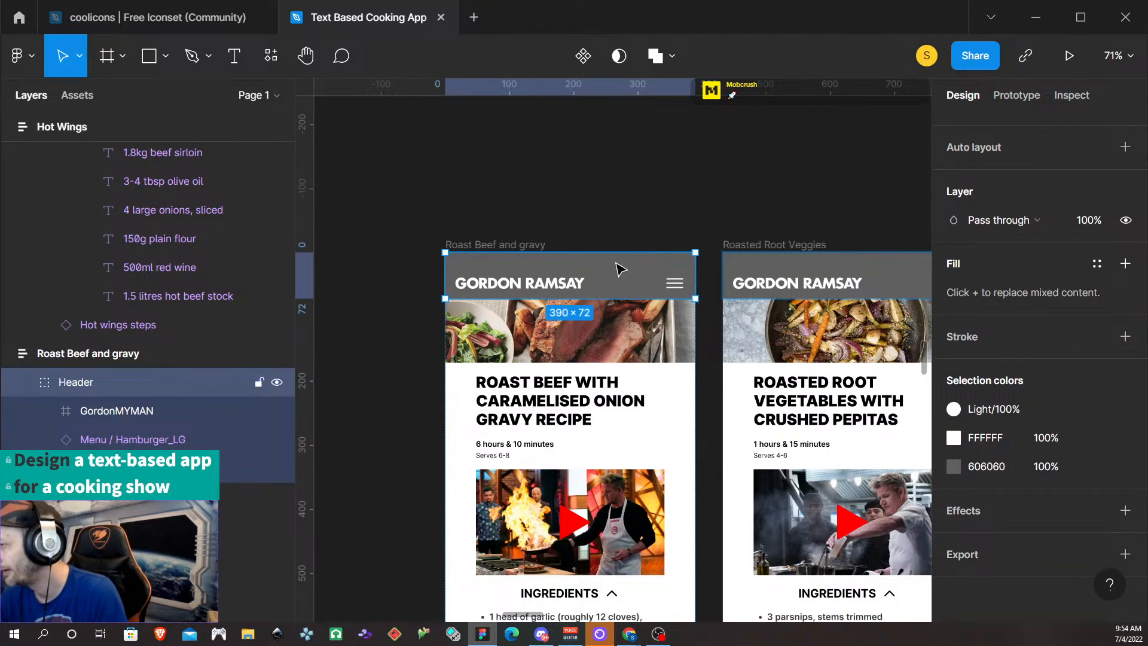
{"action": "double_click", "coordinate": [549, 288]}
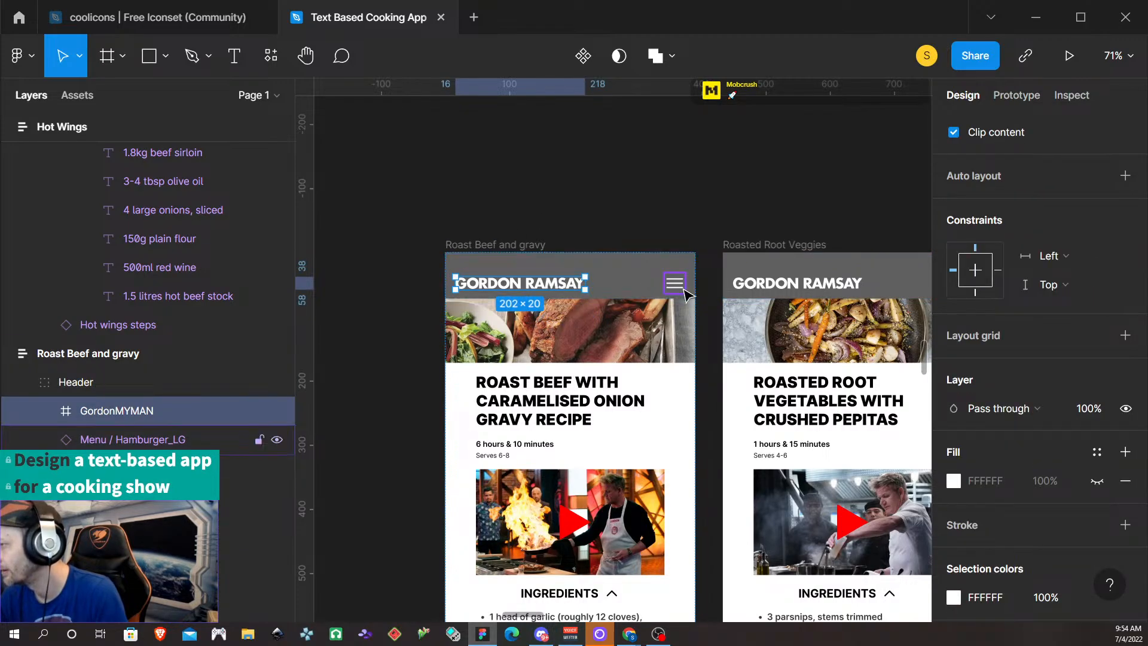
{"action": "scroll", "coordinate": [1046, 347], "scroll_direction": "down", "scroll_amount": 2}
{"action": "scroll", "coordinate": [1049, 353], "scroll_direction": "up", "scroll_amount": 5}
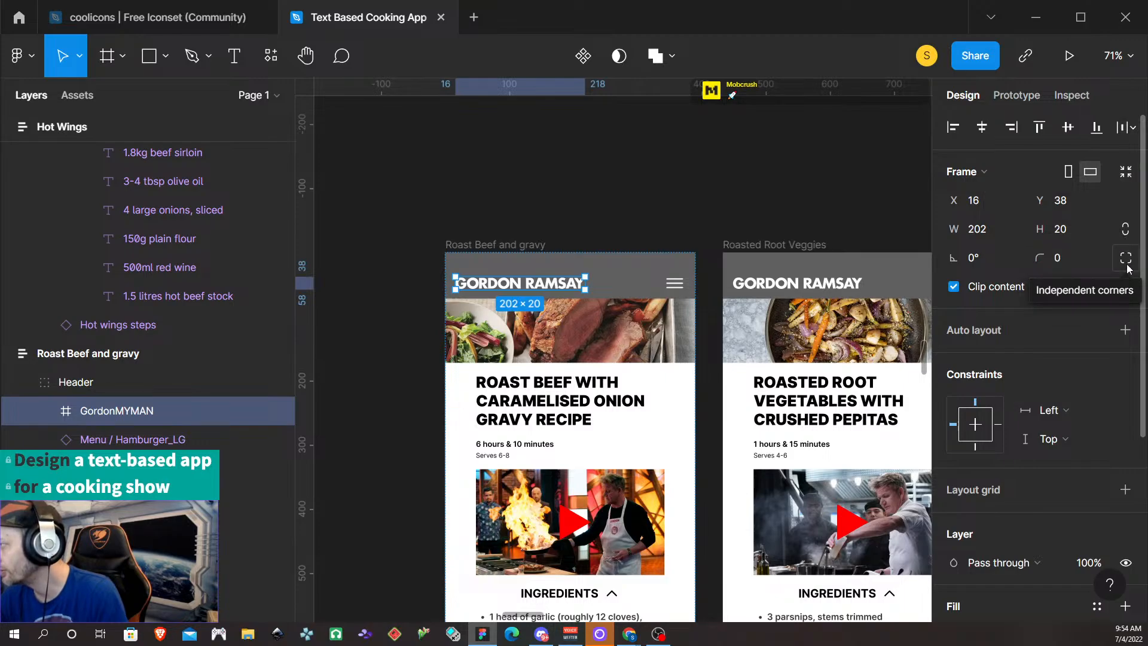
Try adding auto layout to the Roast Beef and gravy header group, and undo it
{"action": "left_click", "coordinate": [584, 247]}
{"action": "left_click", "coordinate": [628, 276]}
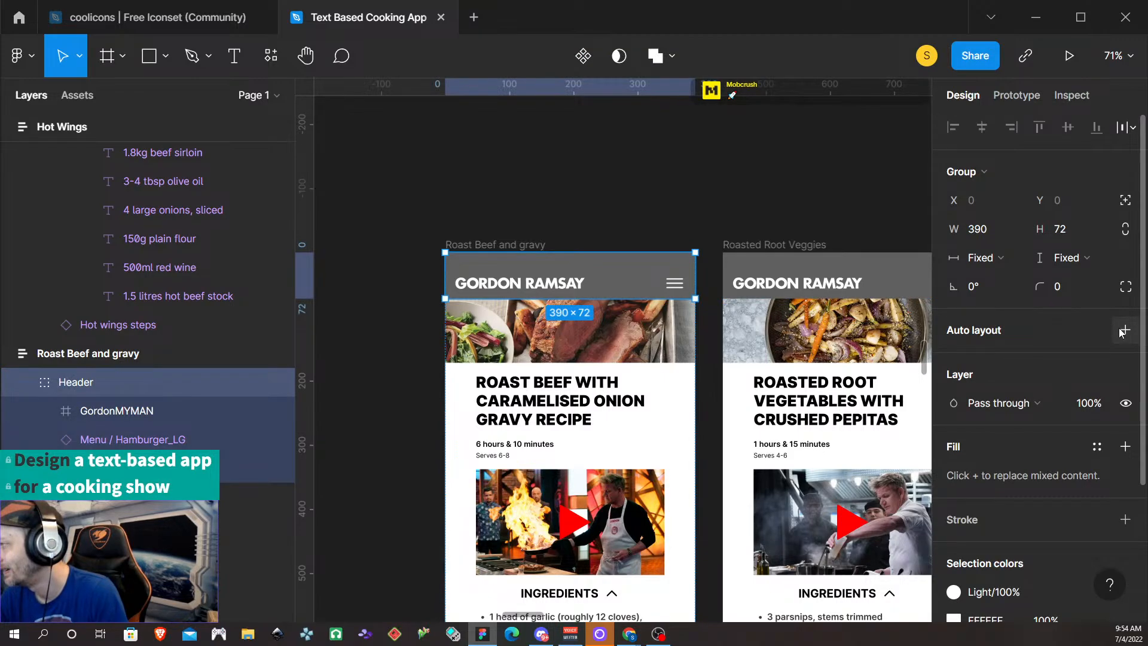
{"action": "scroll", "coordinate": [1122, 333], "scroll_direction": "down", "scroll_amount": 3}
{"action": "left_click", "coordinate": [1126, 240]}
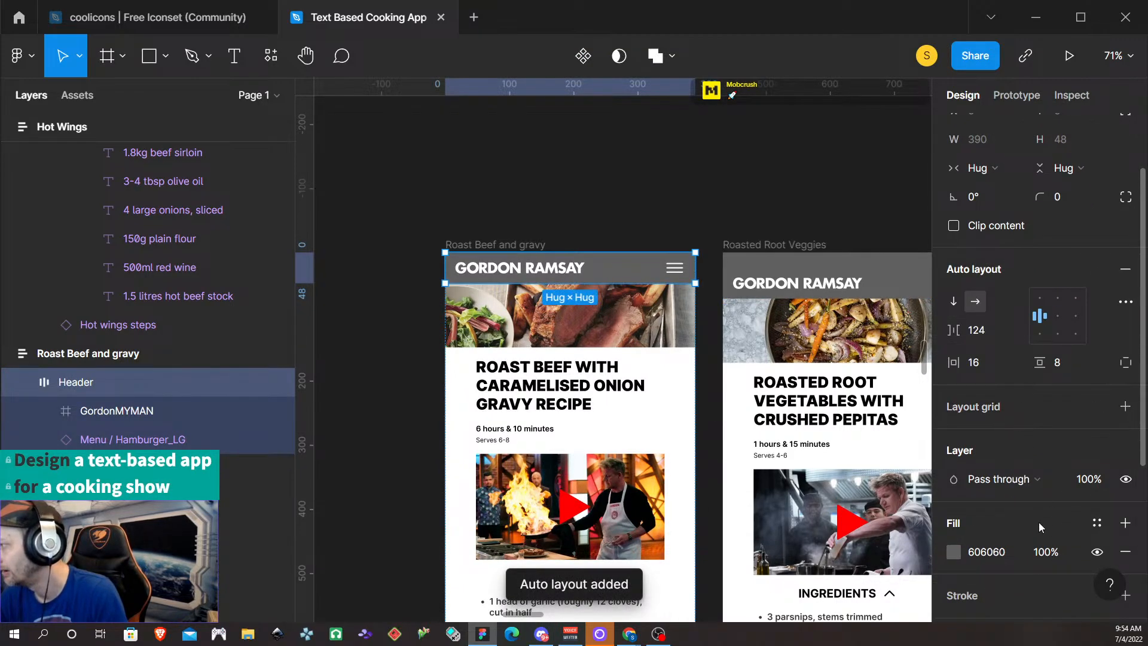
{"action": "scroll", "coordinate": [1039, 522], "scroll_direction": "down", "scroll_amount": 8}
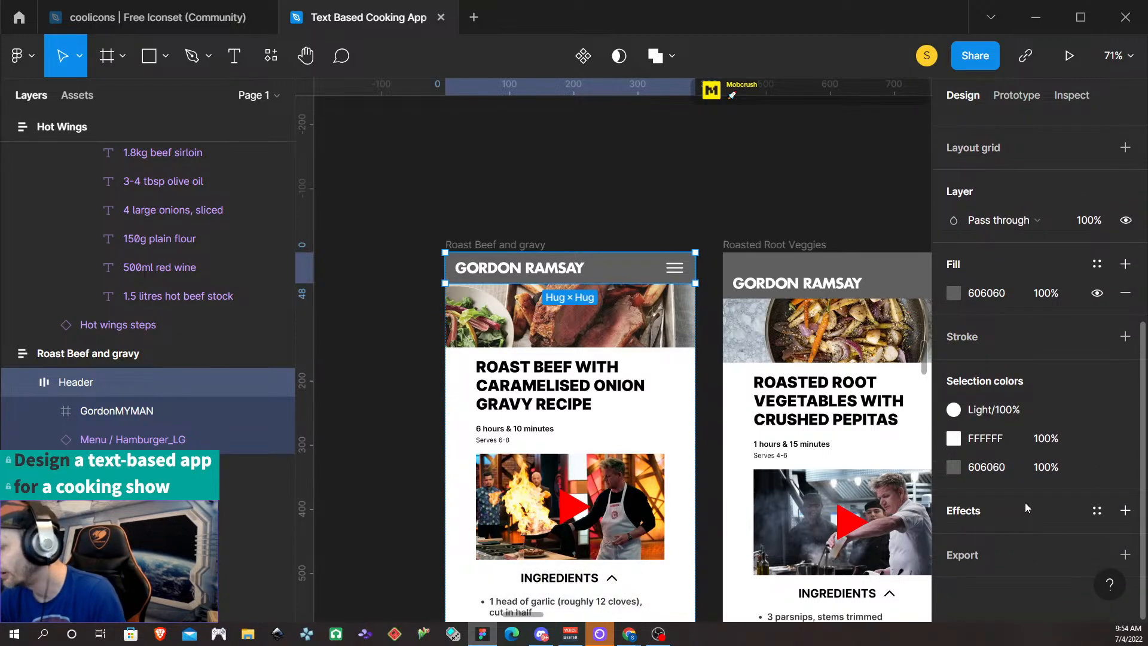
{"action": "key", "text": "ctrl+z"}
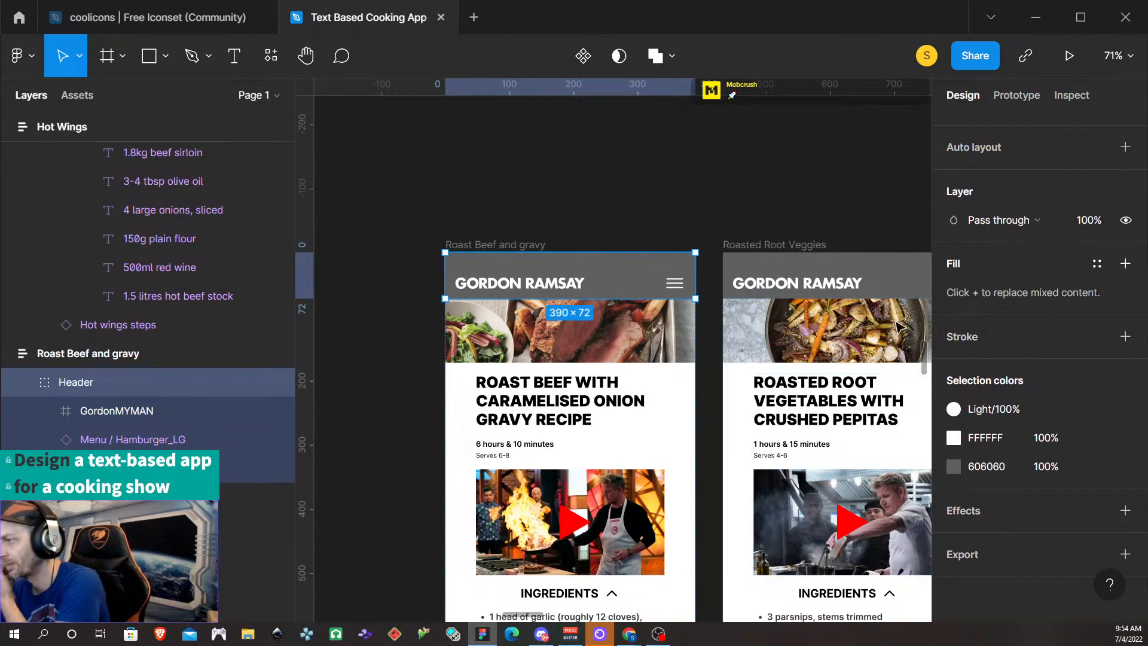
Examine the header group's prototype interactions, design settings, available commands and inspect properties
{"action": "left_click", "coordinate": [1027, 98]}
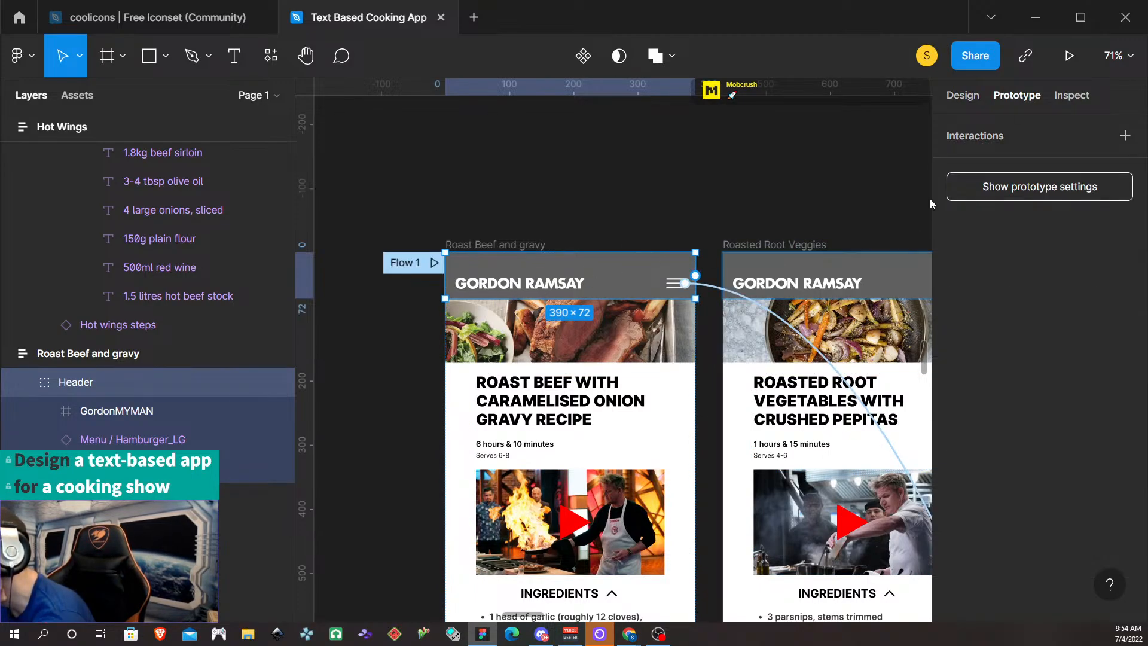
{"action": "left_click", "coordinate": [964, 97]}
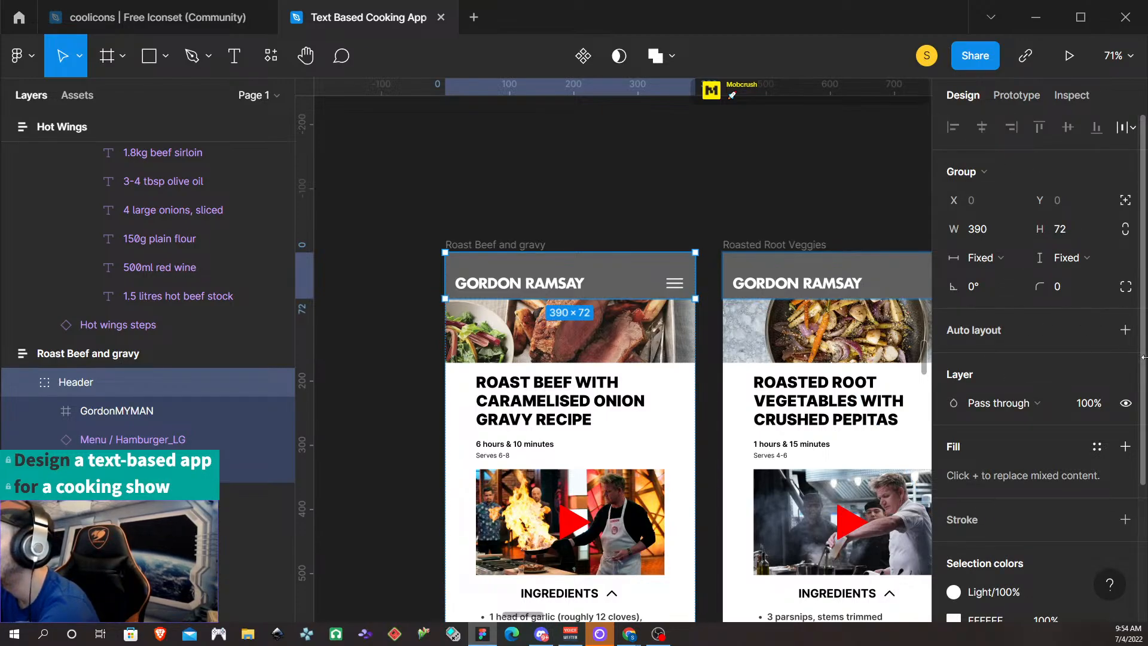
{"action": "scroll", "coordinate": [1026, 379], "scroll_direction": "down", "scroll_amount": 2}
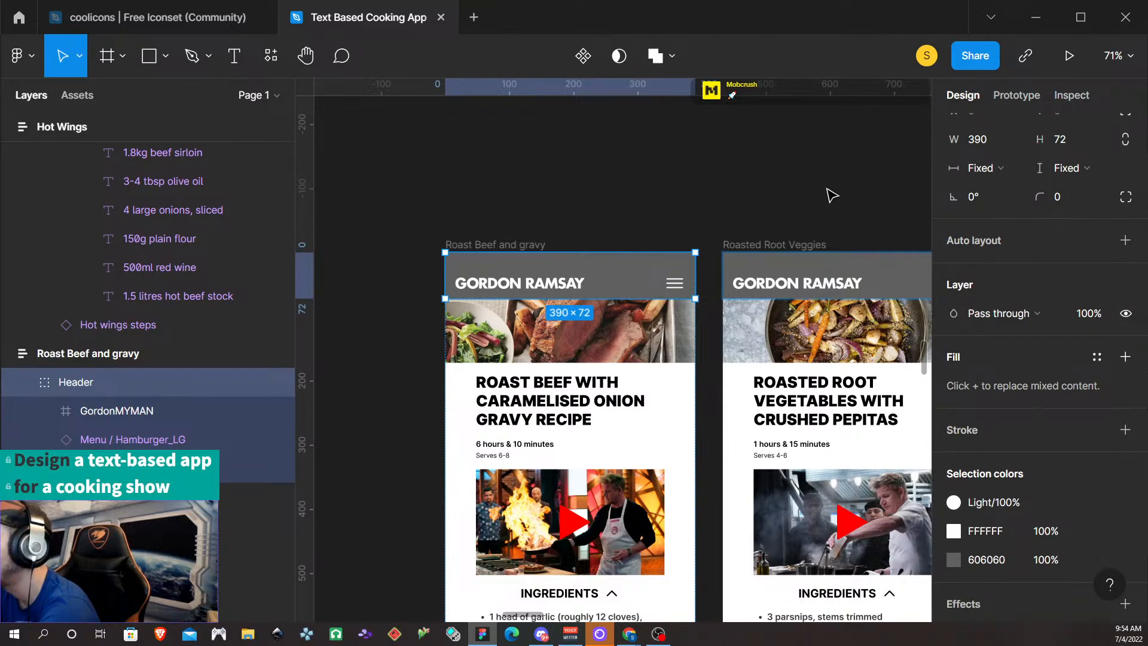
{"action": "right_click", "coordinate": [611, 264]}
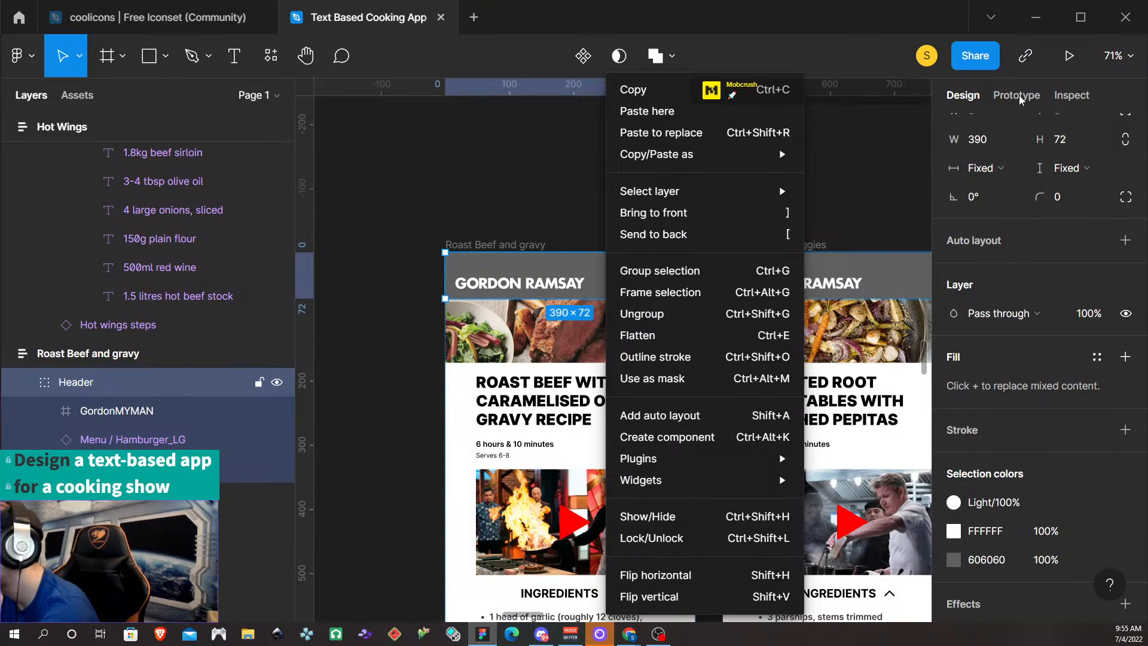
{"action": "left_click", "coordinate": [1074, 94]}
{"action": "left_click", "coordinate": [1073, 94]}
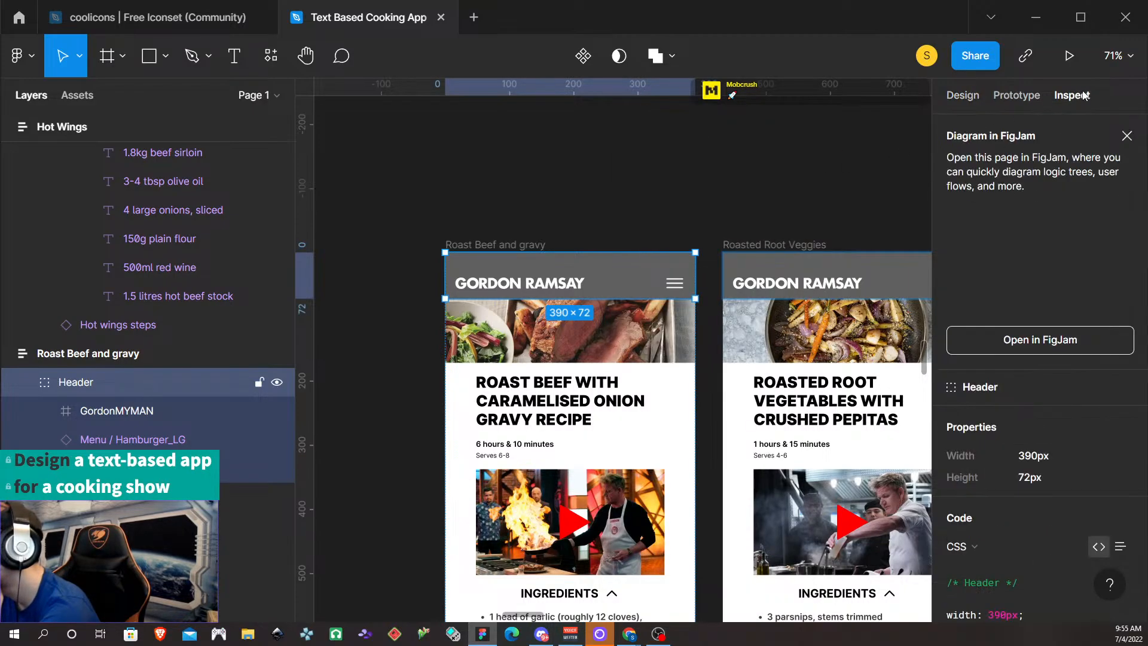
{"action": "scroll", "coordinate": [1010, 465], "scroll_direction": "down", "scroll_amount": 3}
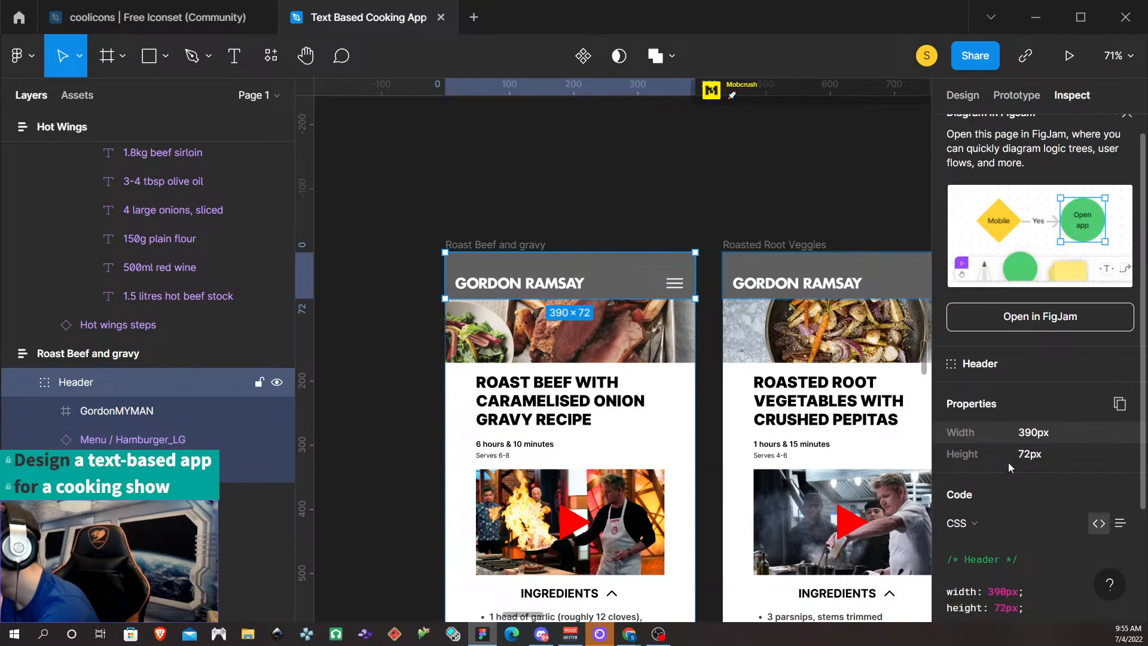
{"action": "scroll", "coordinate": [1039, 379], "scroll_direction": "up", "scroll_amount": 3}
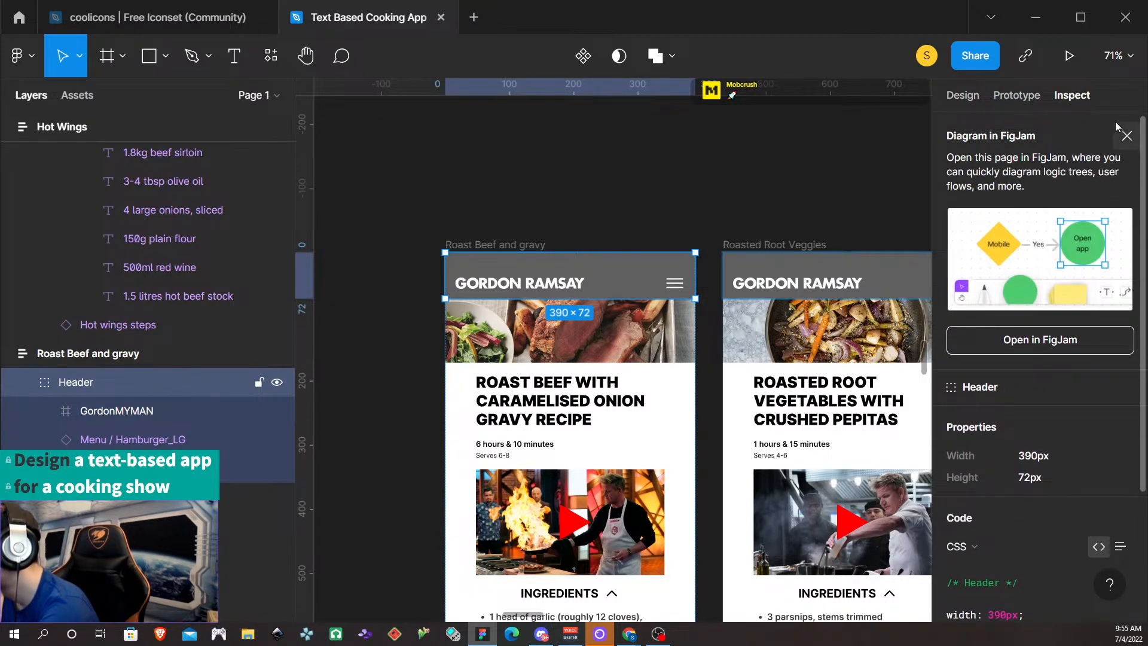
Try absolute positioning on the Roast Beef and gravy header group, and turn it back off
{"action": "left_click", "coordinate": [964, 96]}
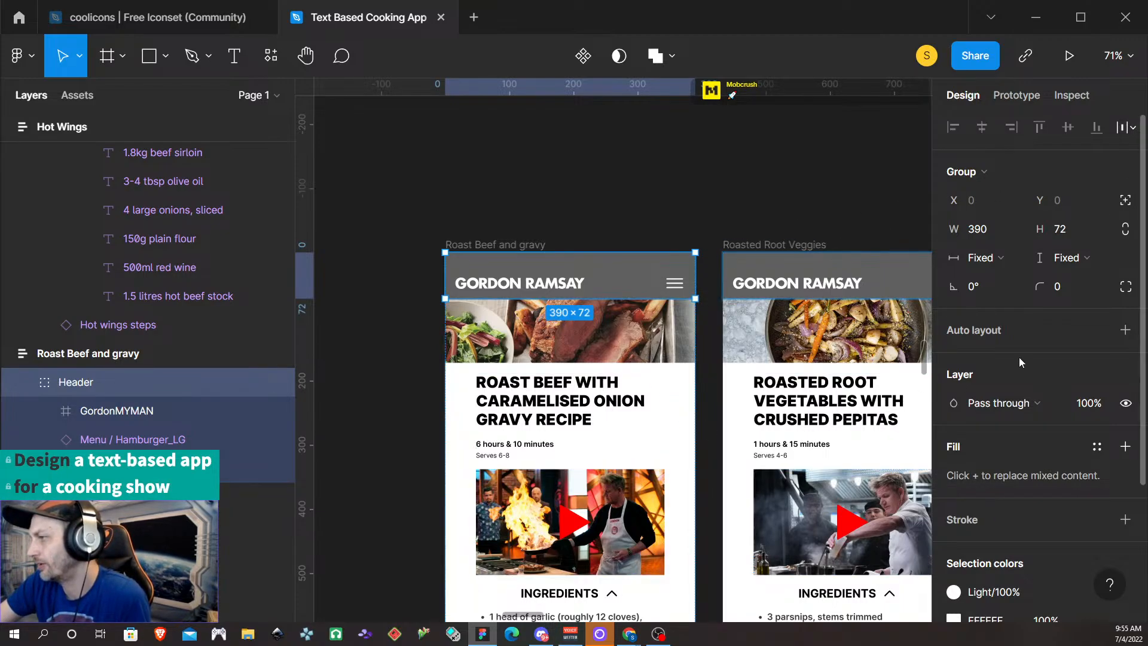
{"action": "scroll", "coordinate": [1039, 352], "scroll_direction": "down", "scroll_amount": 3}
{"action": "scroll", "coordinate": [1138, 202], "scroll_direction": "up", "scroll_amount": 3}
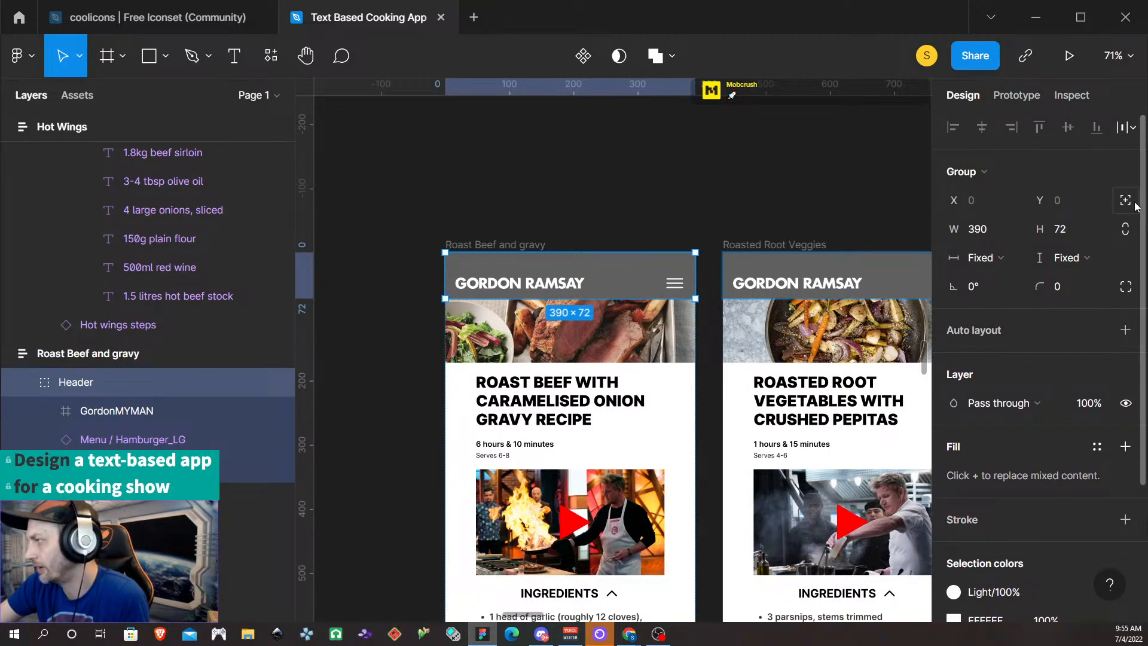
{"action": "left_click", "coordinate": [1127, 201]}
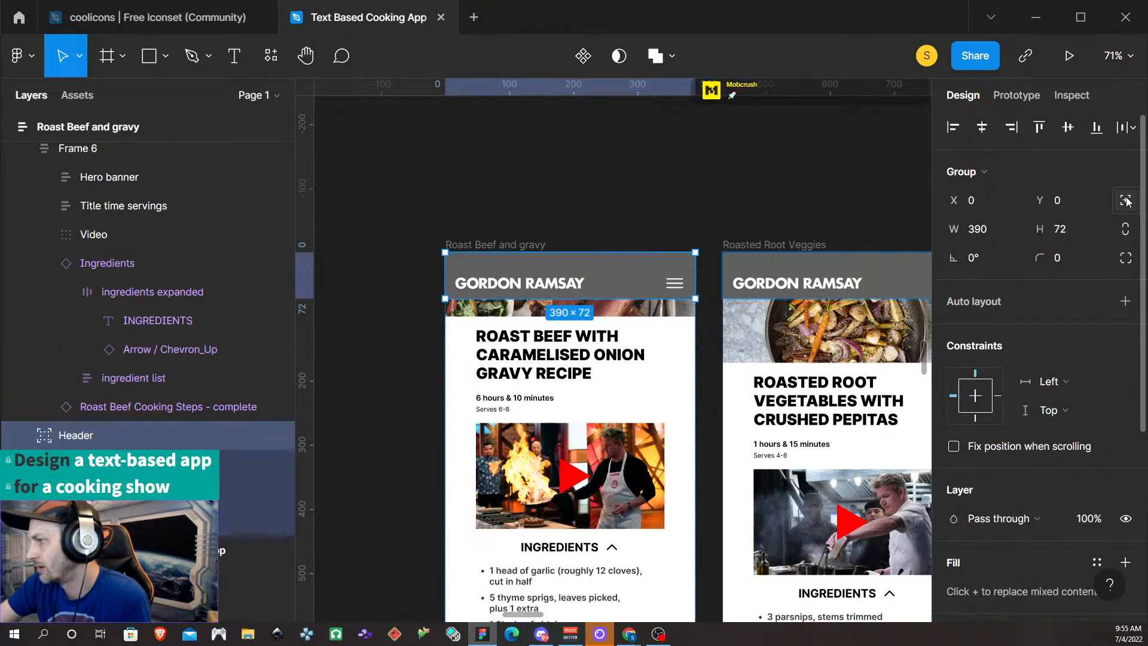
{"action": "left_click", "coordinate": [1125, 202]}
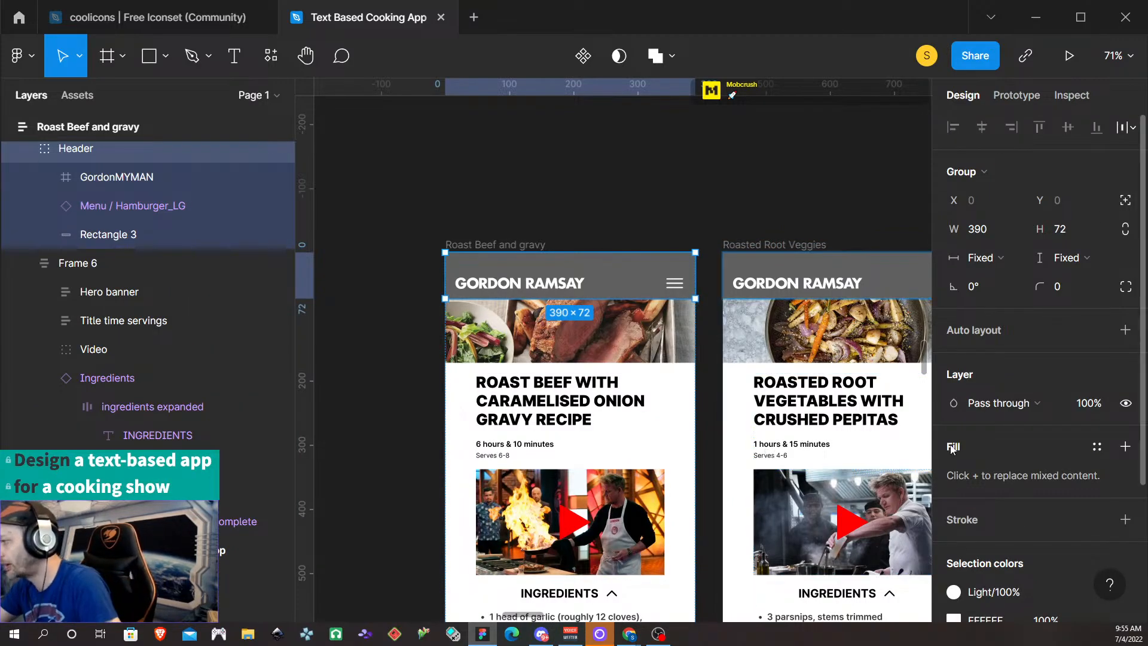
Examine the design settings of the header group and its background rectangle, Rectangle 3, including constraints and fill
{"action": "scroll", "coordinate": [1079, 485], "scroll_direction": "down", "scroll_amount": 3}
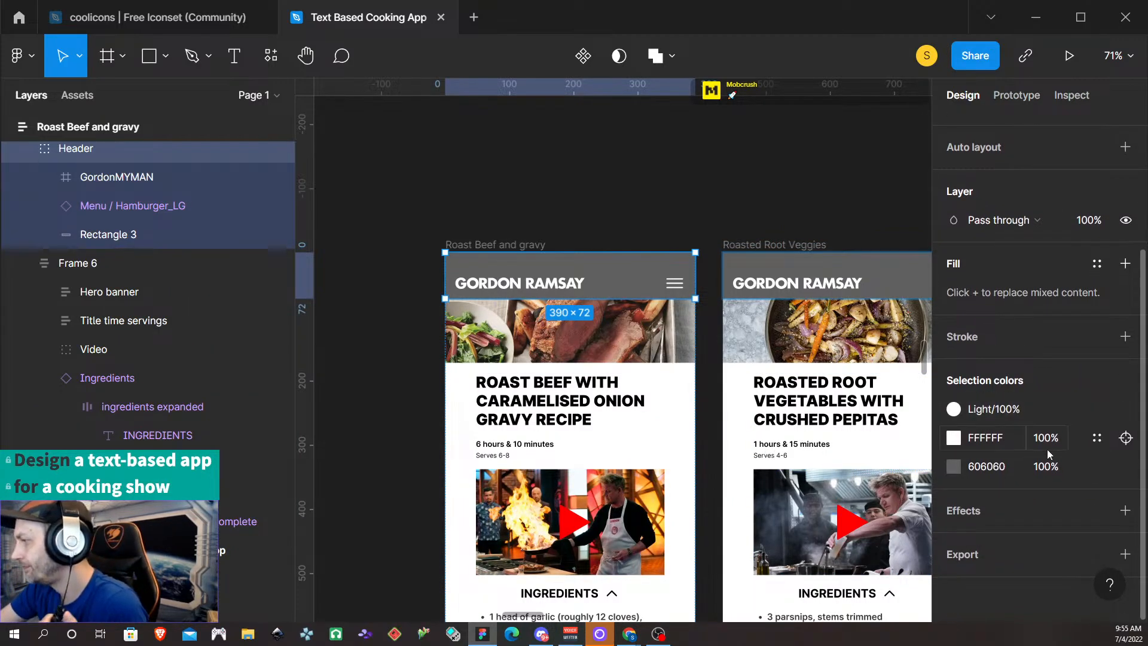
{"action": "scroll", "coordinate": [1044, 469], "scroll_direction": "up", "scroll_amount": 3}
{"action": "scroll", "coordinate": [194, 311], "scroll_direction": "up", "scroll_amount": 6}
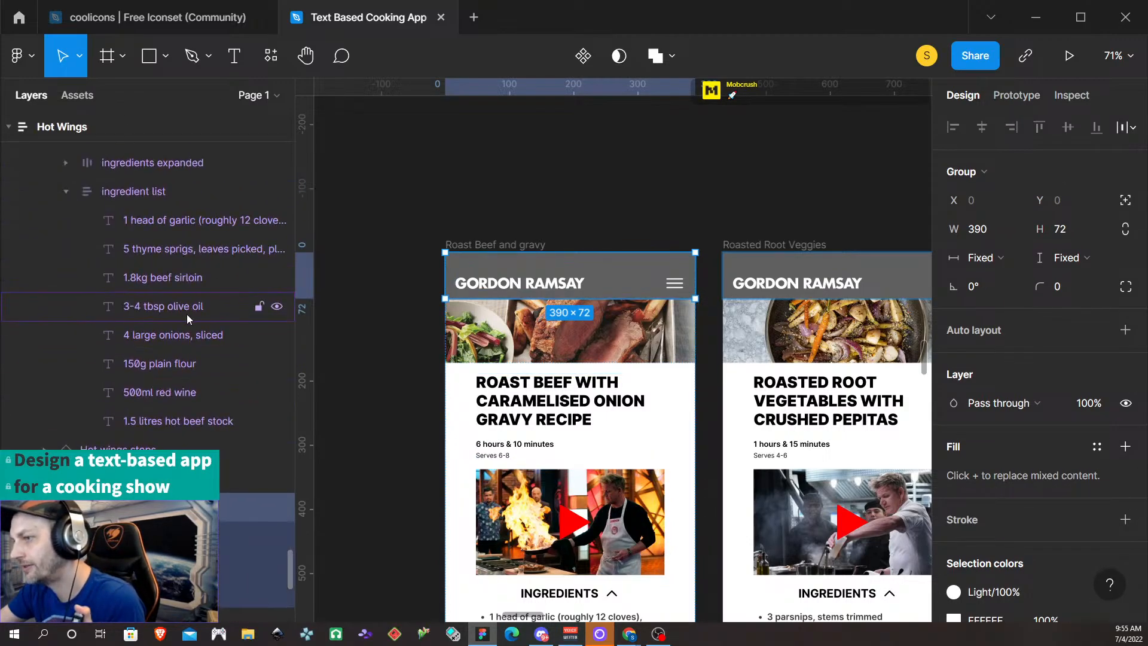
{"action": "scroll", "coordinate": [173, 353], "scroll_direction": "down", "scroll_amount": 3}
{"action": "left_click", "coordinate": [138, 413]}
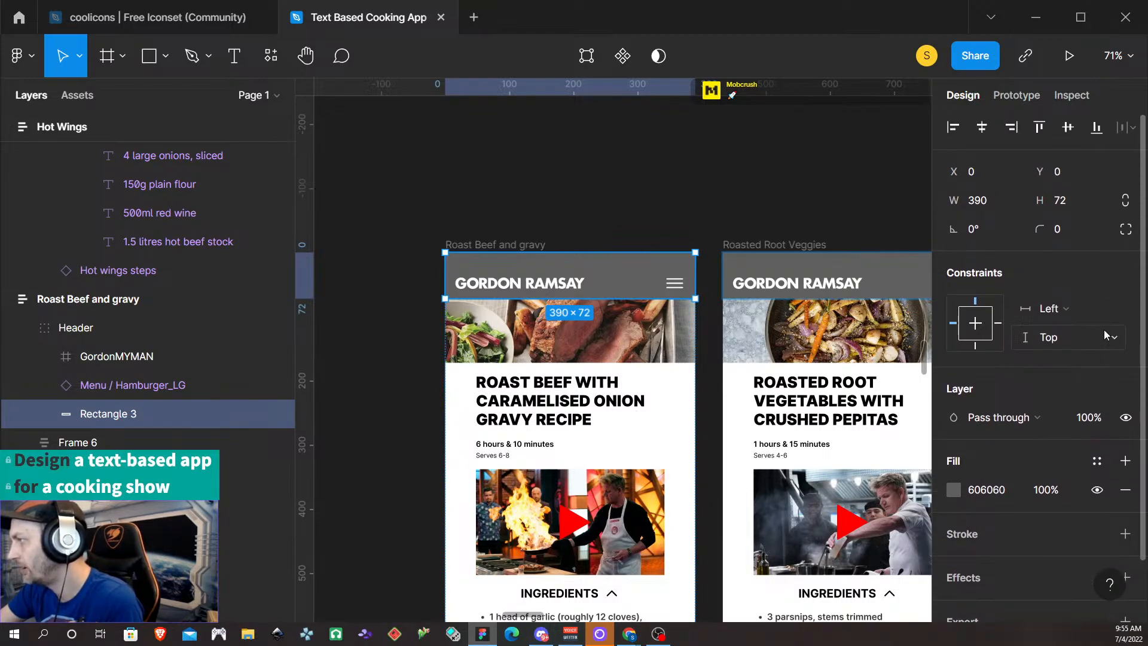
{"action": "scroll", "coordinate": [1090, 328], "scroll_direction": "down", "scroll_amount": 2}
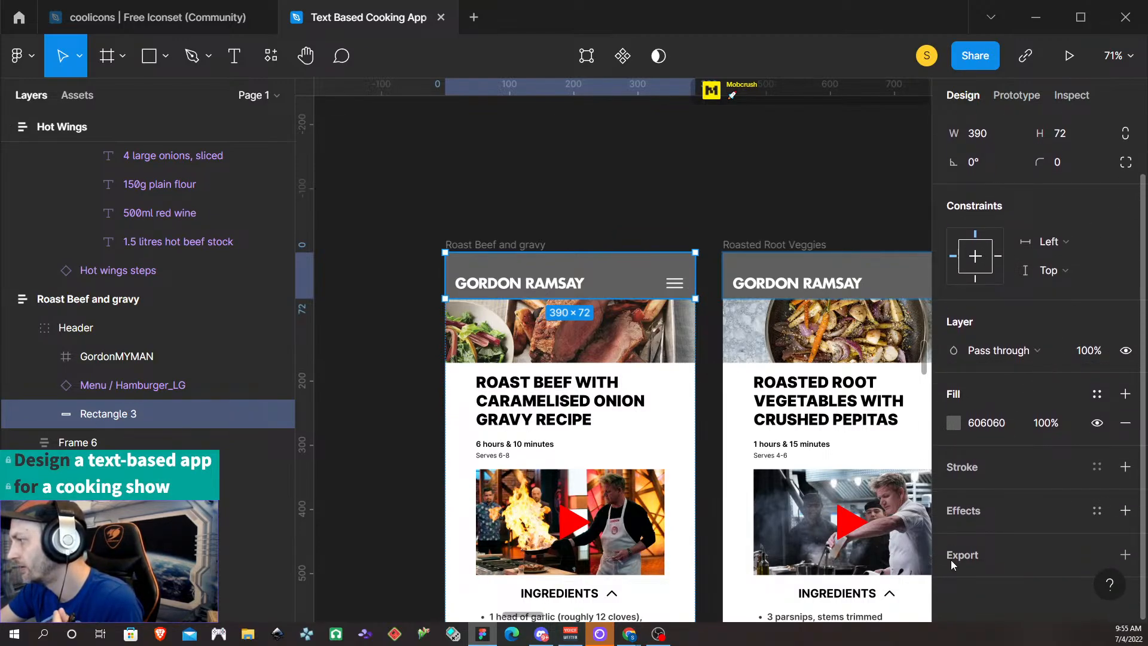
{"action": "scroll", "coordinate": [1009, 490], "scroll_direction": "up", "scroll_amount": 2}
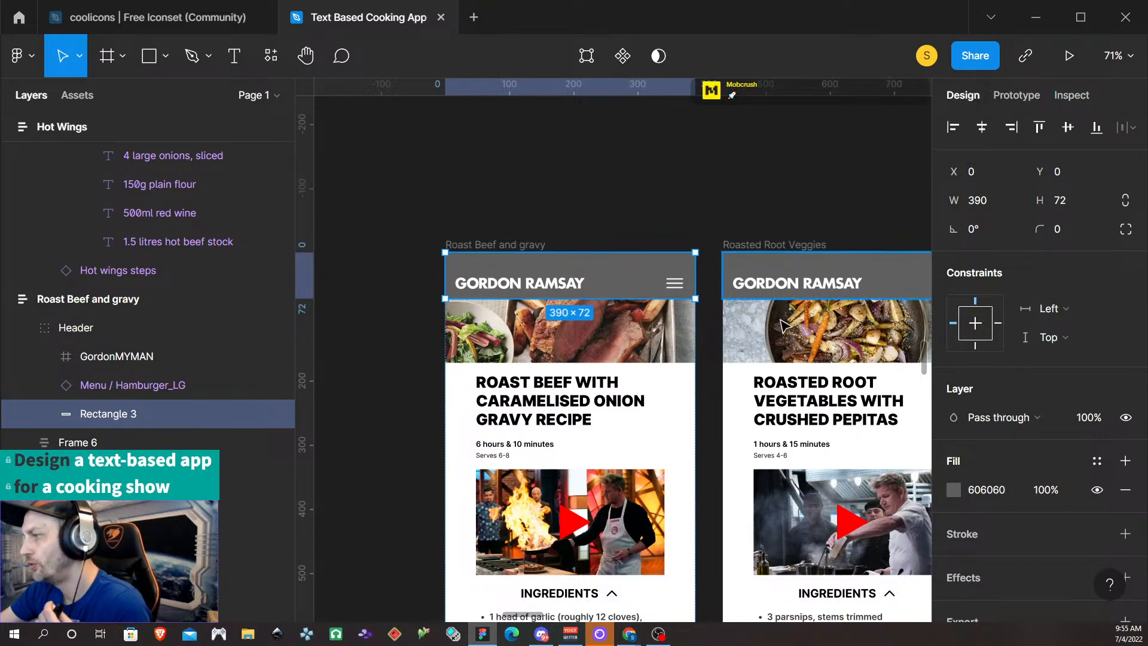
Run the prototype from the Roast Beef and gravy frame and test how its header behaves when the recipe scrolls
{"action": "scroll", "coordinate": [574, 323], "scroll_direction": "down", "scroll_amount": 5}
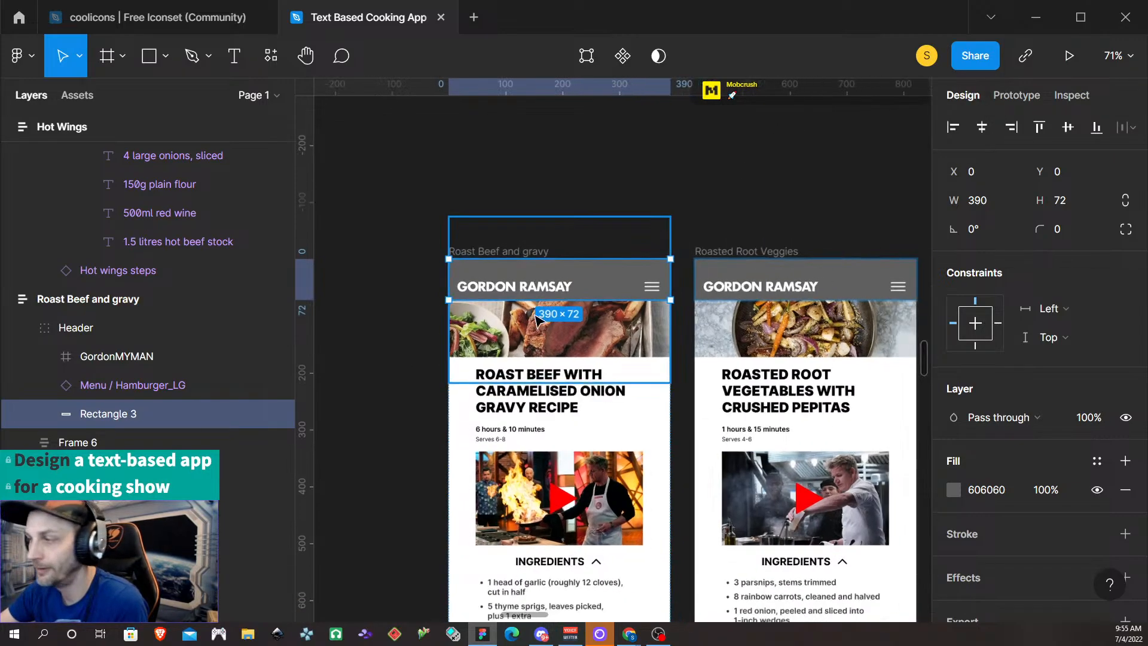
{"action": "scroll", "coordinate": [590, 322], "scroll_direction": "down", "scroll_amount": 1}
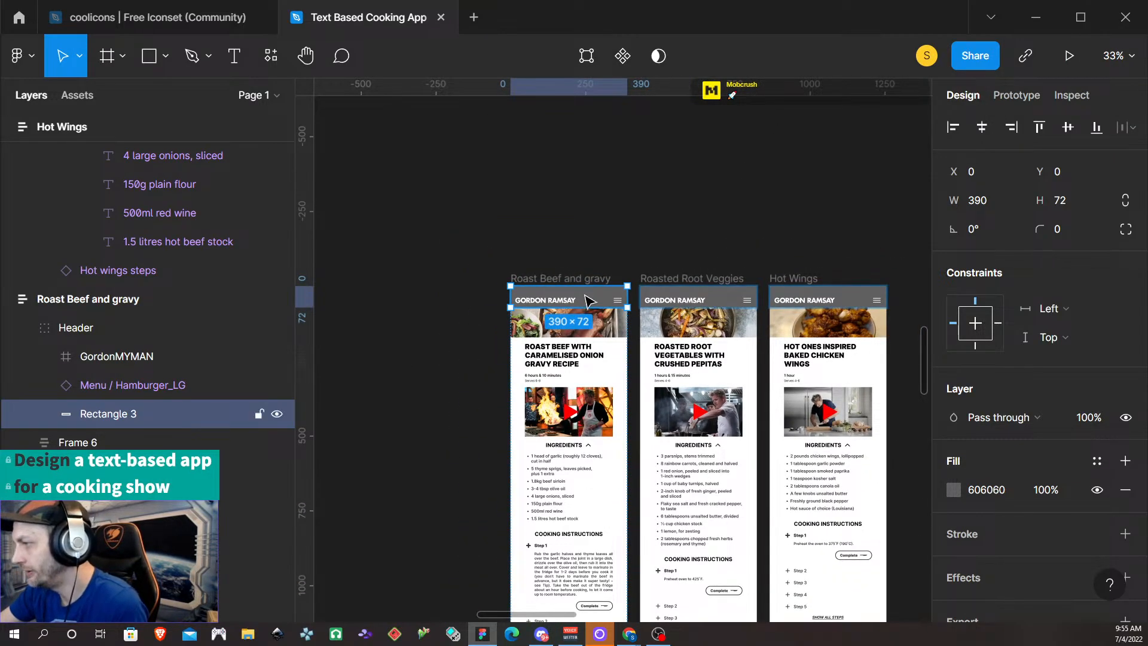
{"action": "scroll", "coordinate": [589, 301], "scroll_direction": "right", "scroll_amount": 3}
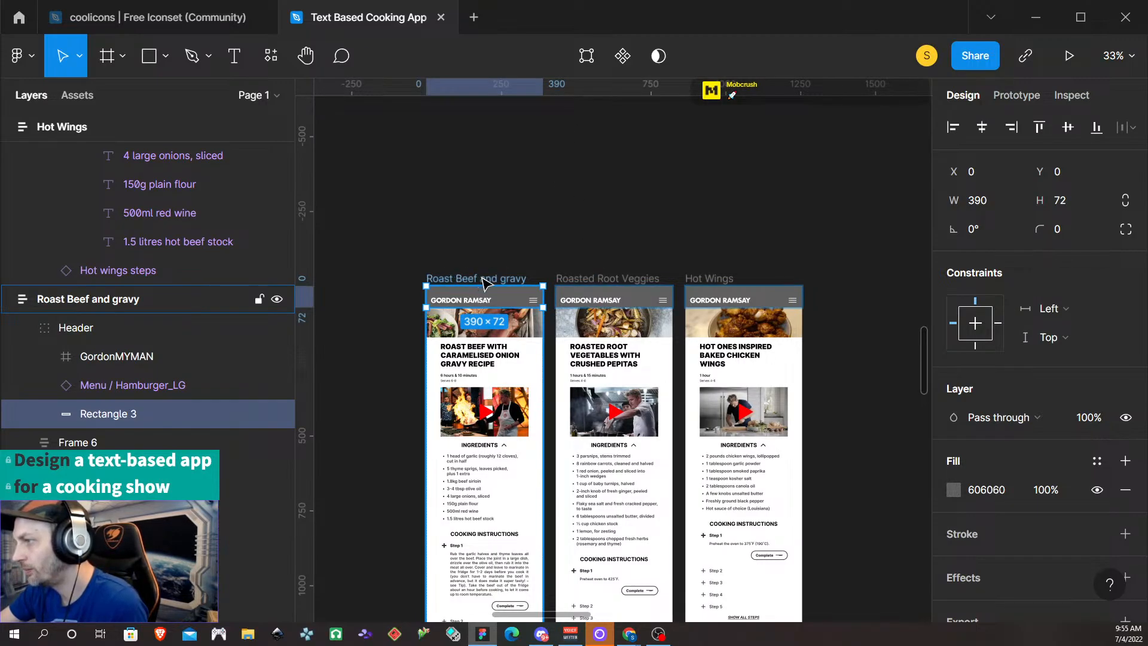
{"action": "left_click", "coordinate": [448, 278]}
{"action": "left_click", "coordinate": [1070, 55]}
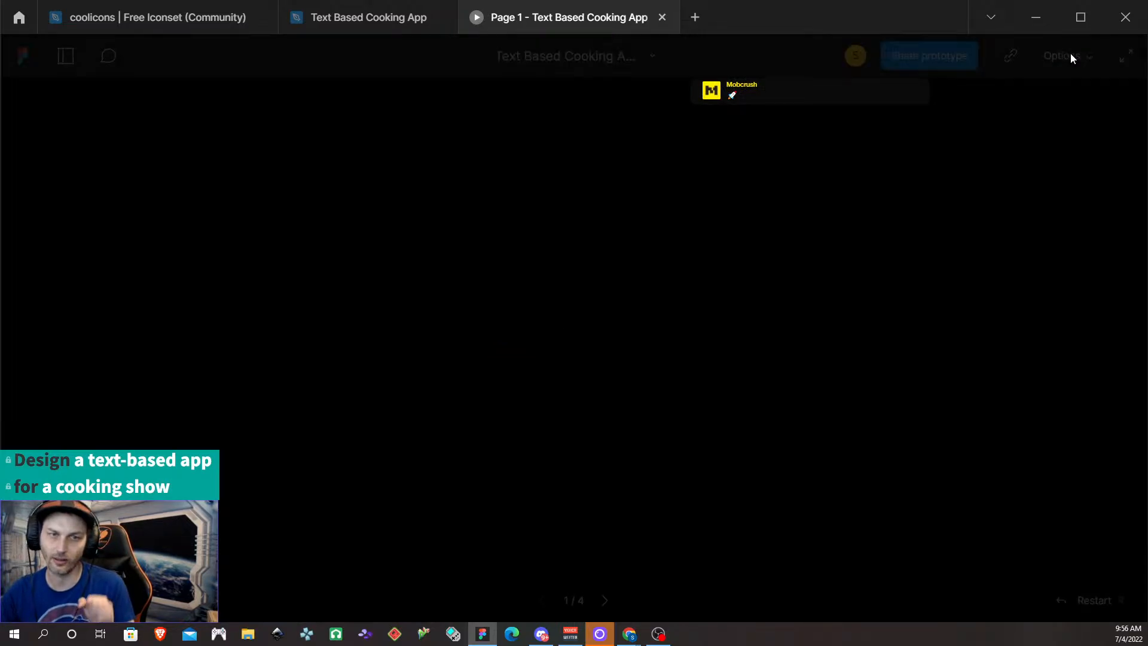
{"action": "scroll", "coordinate": [589, 313], "scroll_direction": "down", "scroll_amount": 5}
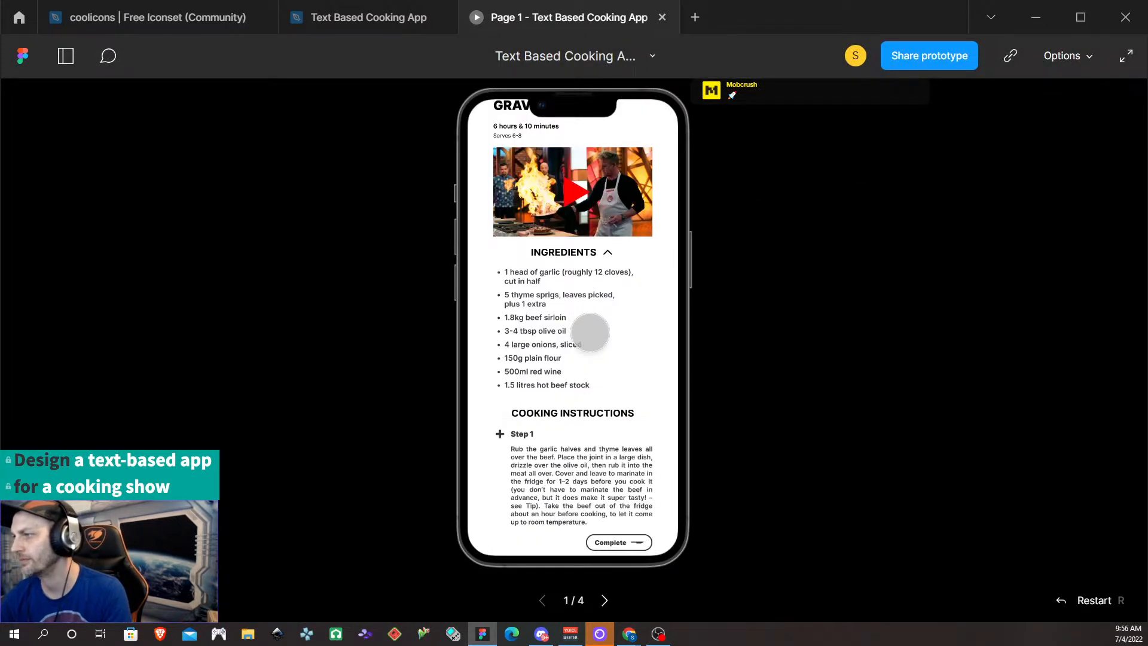
{"action": "scroll", "coordinate": [585, 385], "scroll_direction": "up", "scroll_amount": 5}
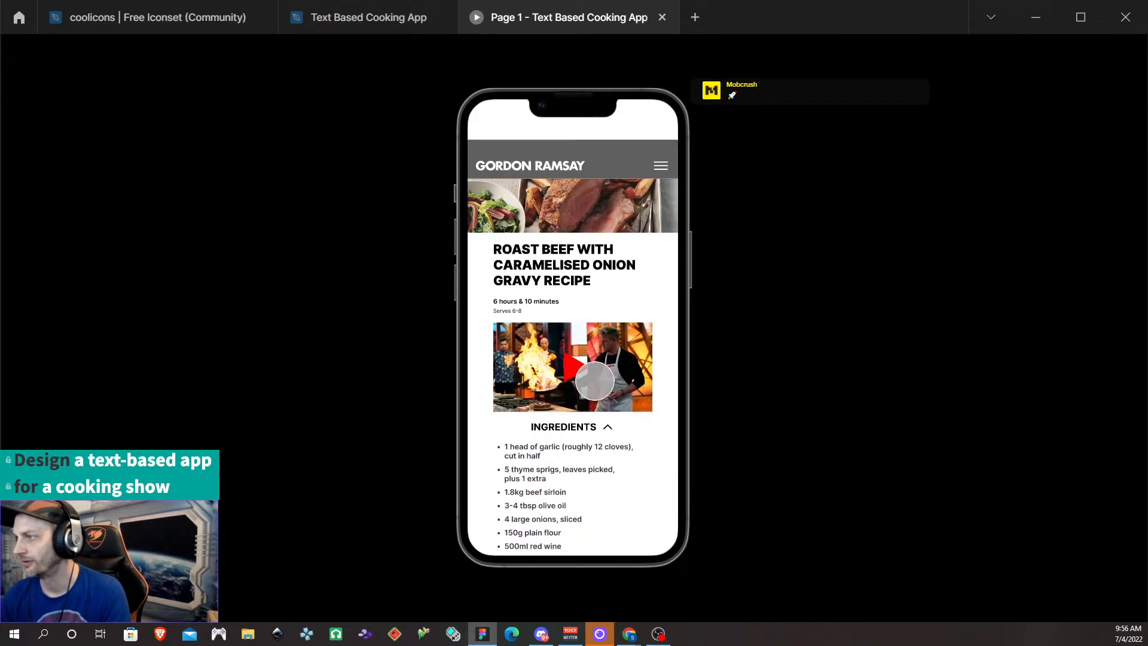
Test the cooking instructions of the Roast Beef recipe in the prototype by marking Step 1 and Step 2 complete
{"action": "scroll", "coordinate": [623, 335], "scroll_direction": "down", "scroll_amount": 5}
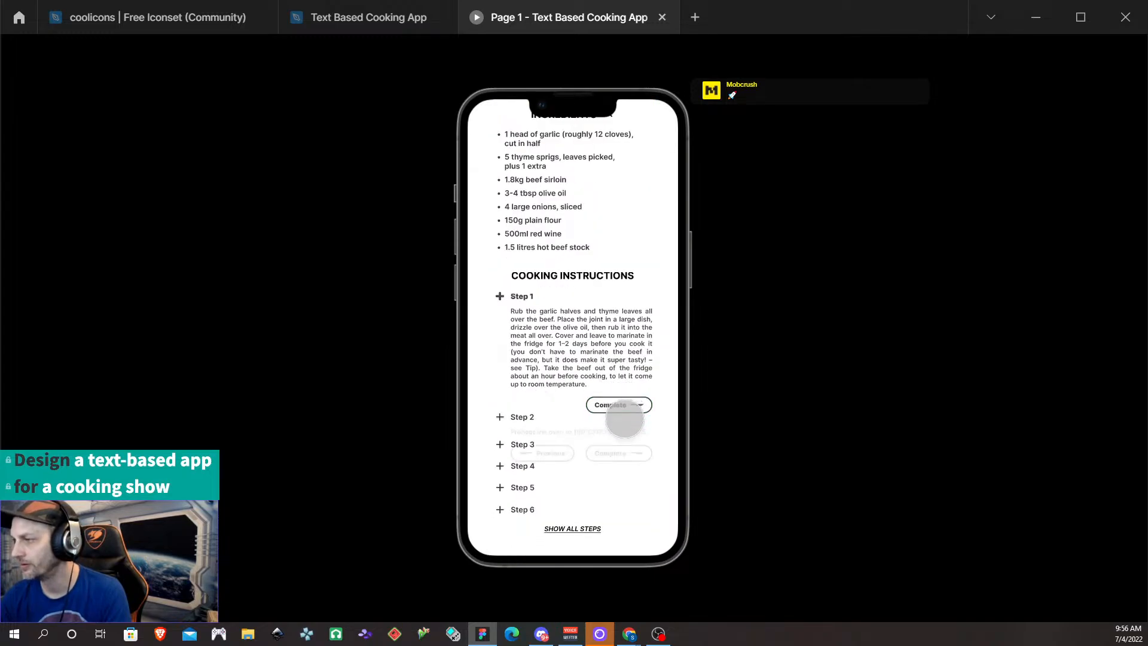
{"action": "left_click", "coordinate": [619, 405]}
{"action": "left_click", "coordinate": [618, 425]}
{"action": "scroll", "coordinate": [576, 519], "scroll_direction": "down", "scroll_amount": 3}
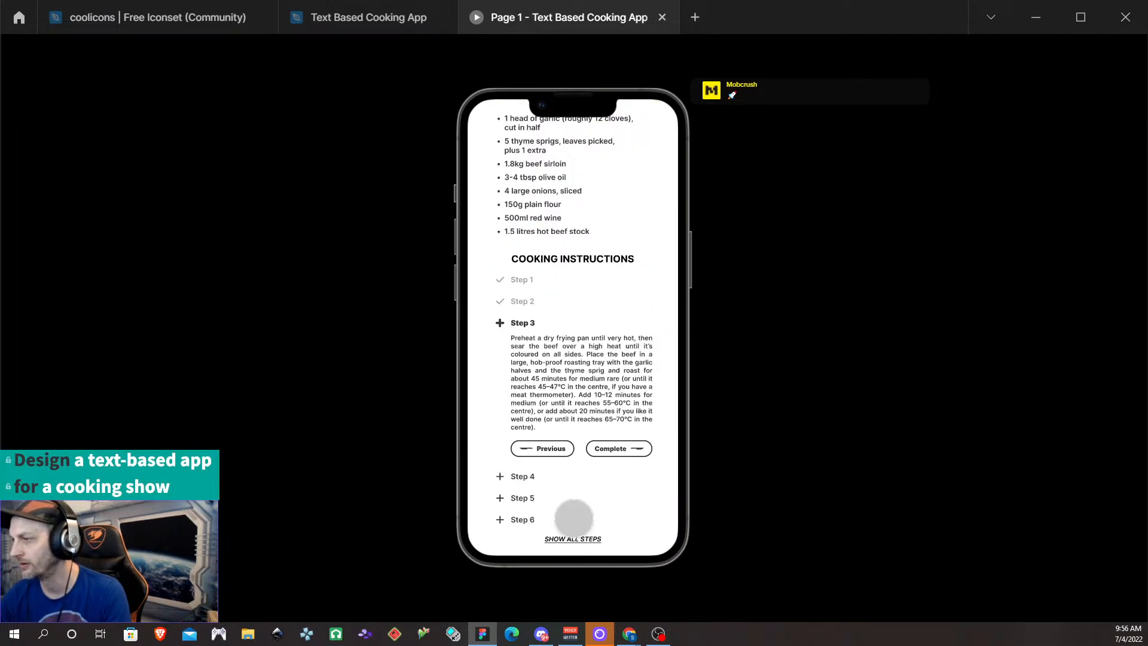
Test expanding and hiding all cooking steps of the Roast Beef recipe, and collapse its ingredients list
{"action": "left_click", "coordinate": [572, 542]}
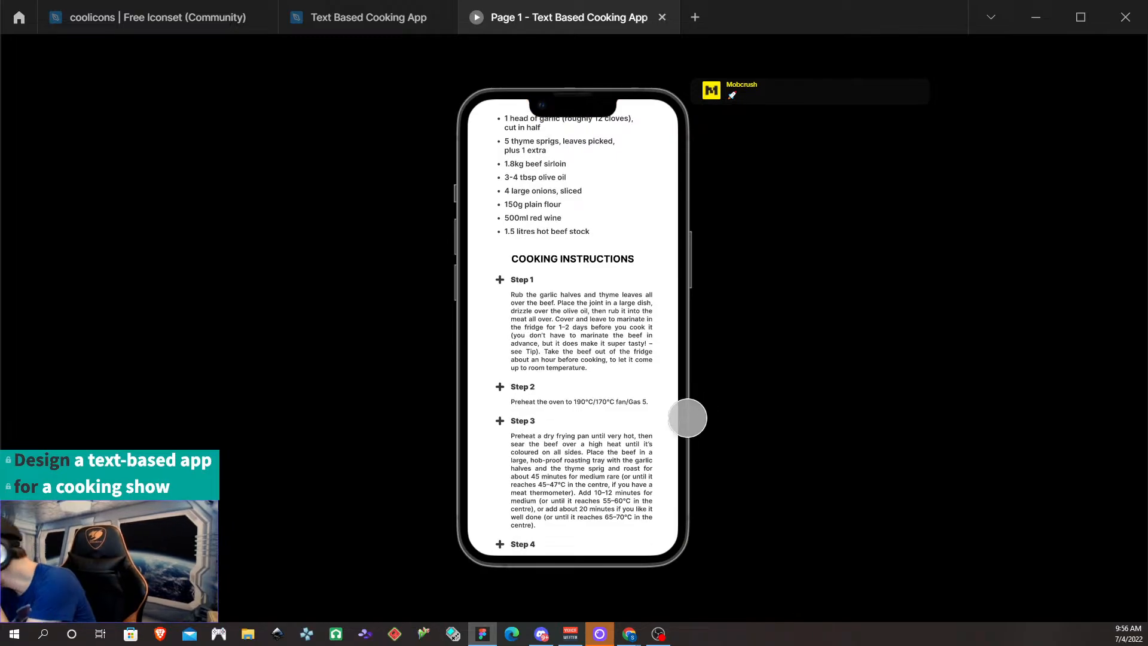
{"action": "scroll", "coordinate": [598, 395], "scroll_direction": "down", "scroll_amount": 5}
{"action": "scroll", "coordinate": [589, 389], "scroll_direction": "up", "scroll_amount": 10}
{"action": "scroll", "coordinate": [589, 392], "scroll_direction": "down", "scroll_amount": 10}
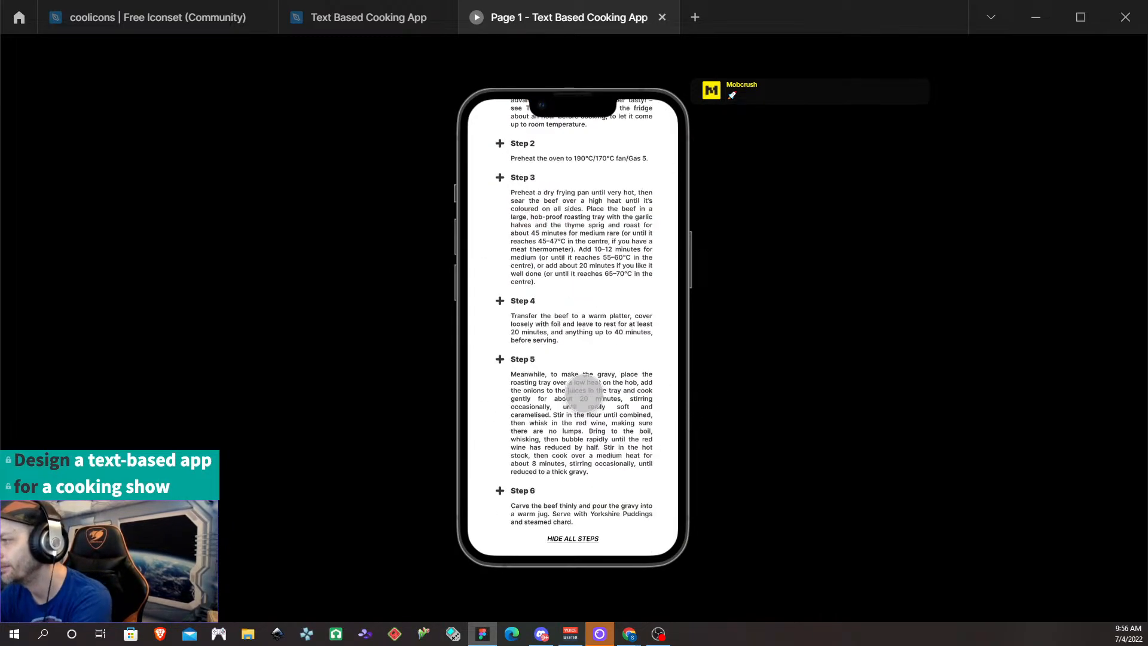
{"action": "left_click", "coordinate": [568, 537]}
{"action": "scroll", "coordinate": [598, 335], "scroll_direction": "up", "scroll_amount": 10}
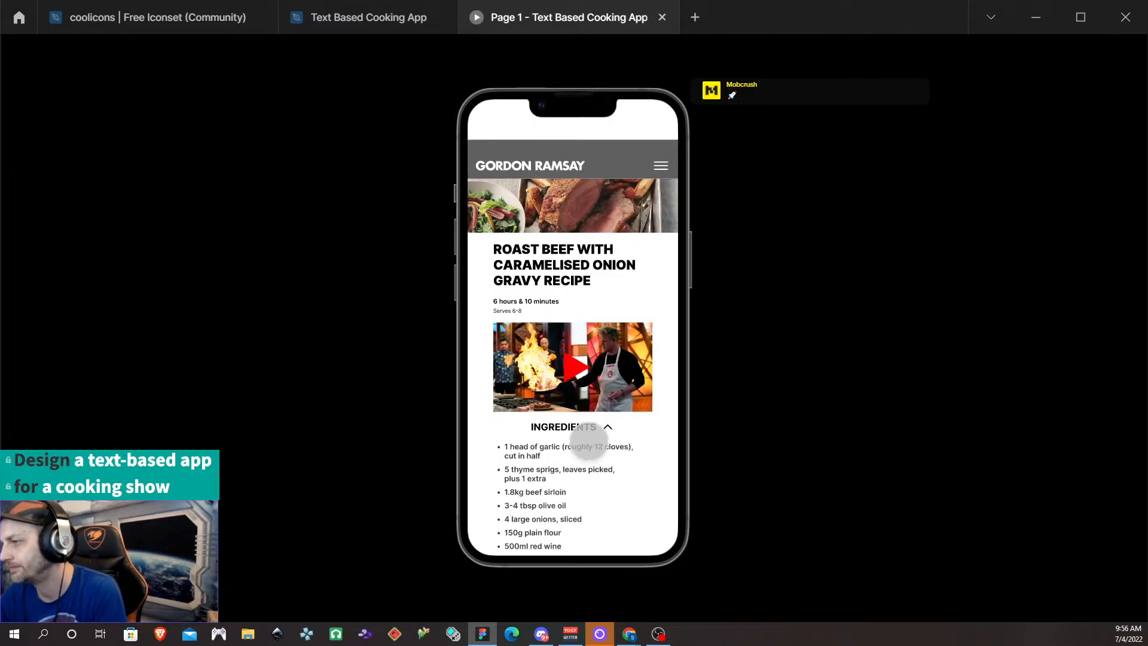
{"action": "left_click", "coordinate": [608, 428]}
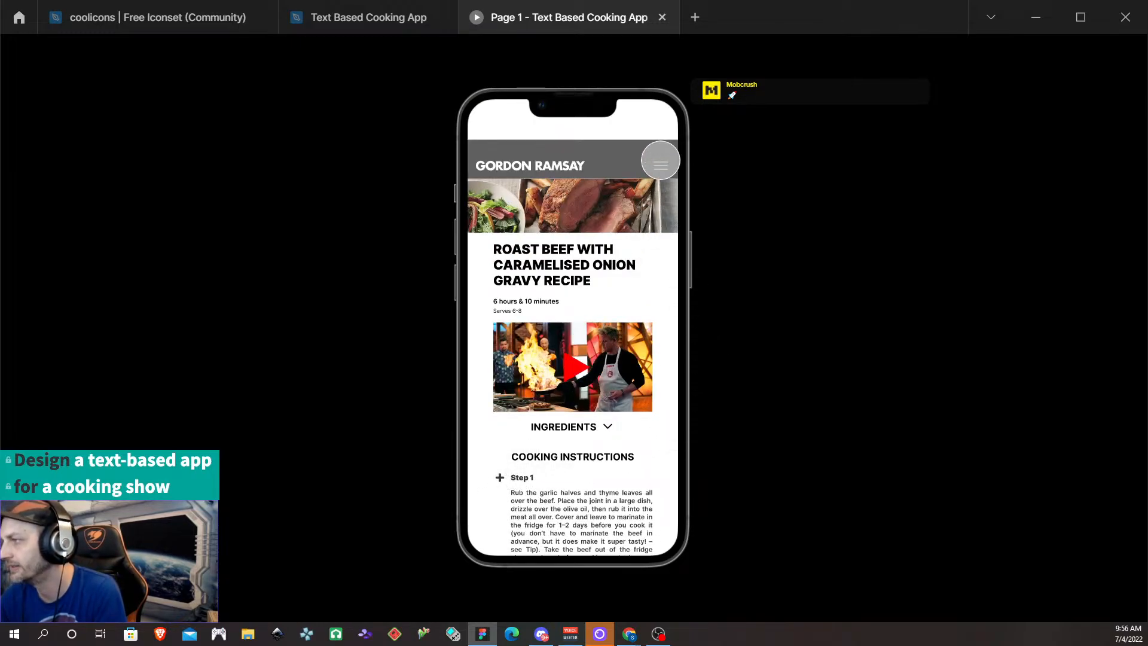
Open the Baked Chicken Wings recipe from the prototype's Recipes navigation and check its header and layout while scrolling
{"action": "left_click", "coordinate": [660, 166]}
{"action": "left_click", "coordinate": [631, 191]}
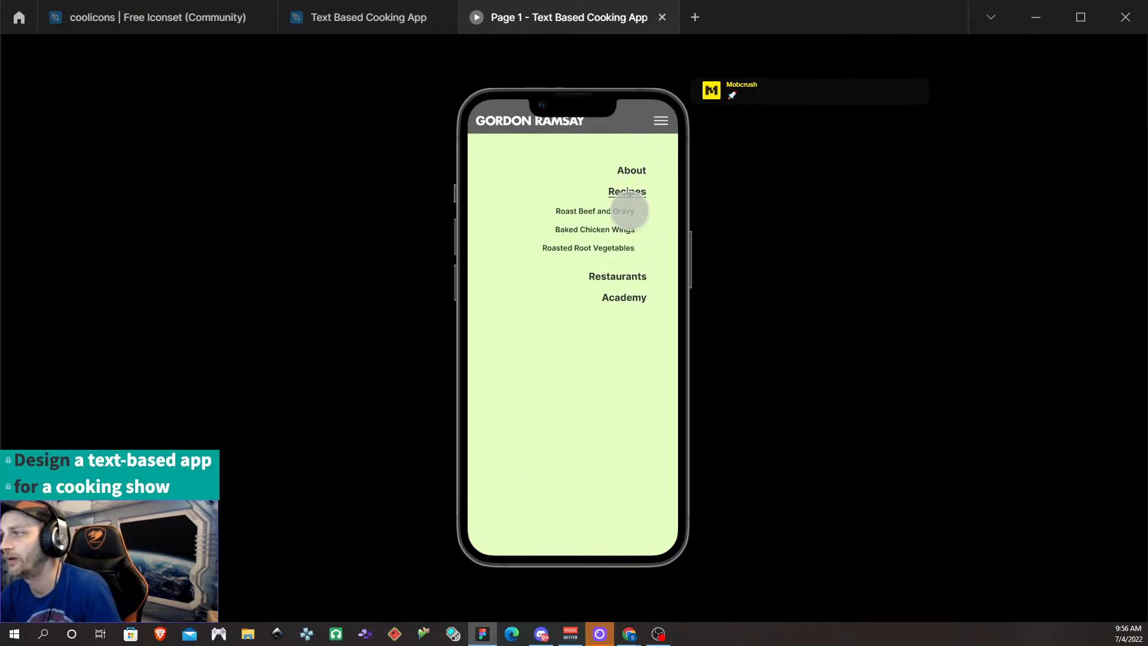
{"action": "left_click", "coordinate": [609, 230]}
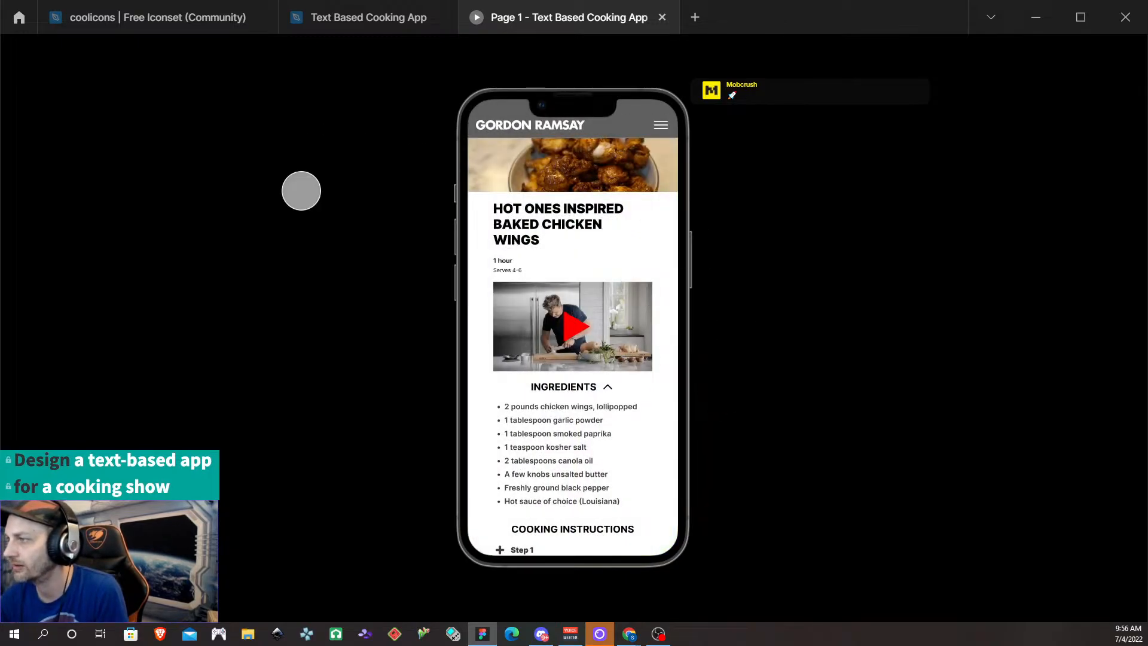
{"action": "scroll", "coordinate": [622, 423], "scroll_direction": "down", "scroll_amount": 3}
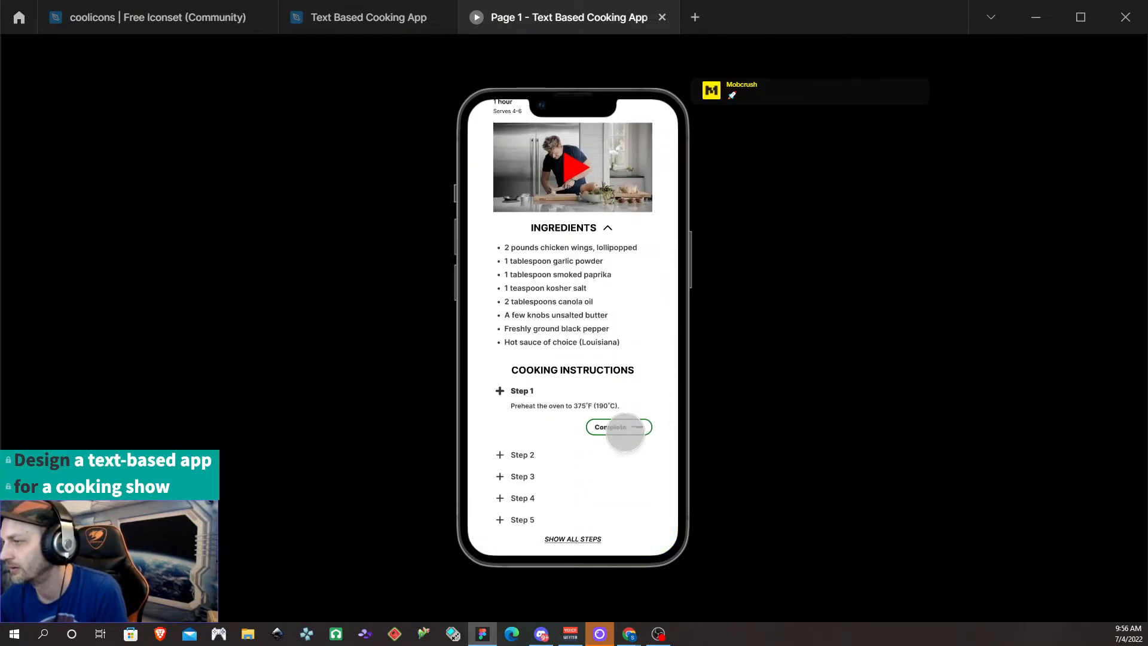
{"action": "scroll", "coordinate": [609, 457], "scroll_direction": "up", "scroll_amount": 3}
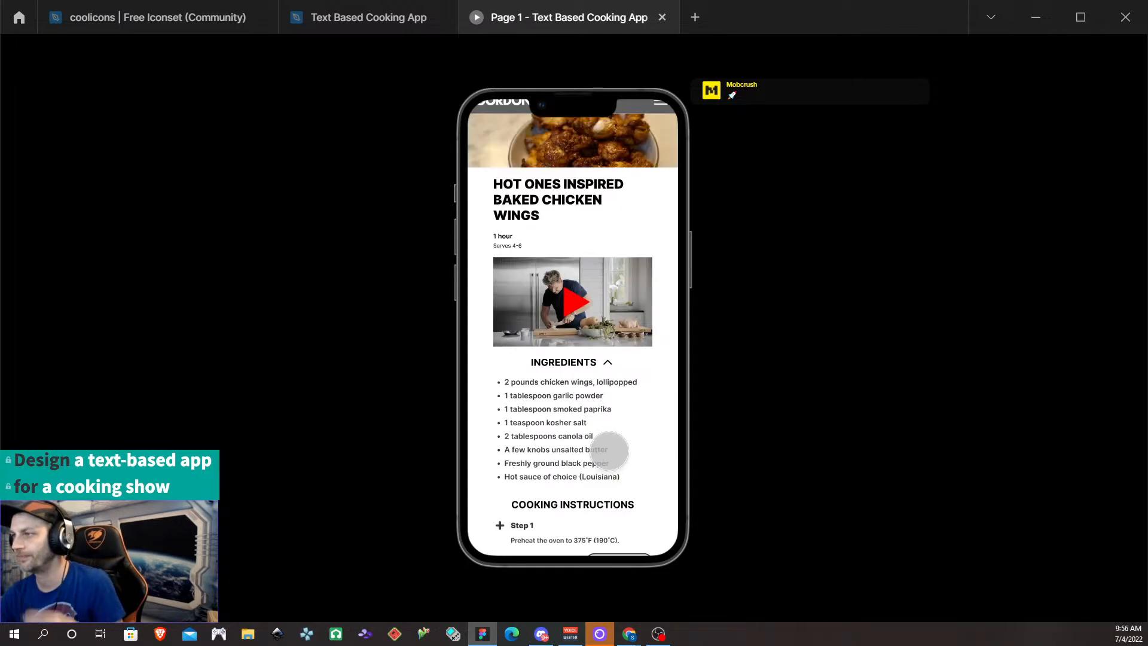
{"action": "scroll", "coordinate": [635, 423], "scroll_direction": "down", "scroll_amount": 3}
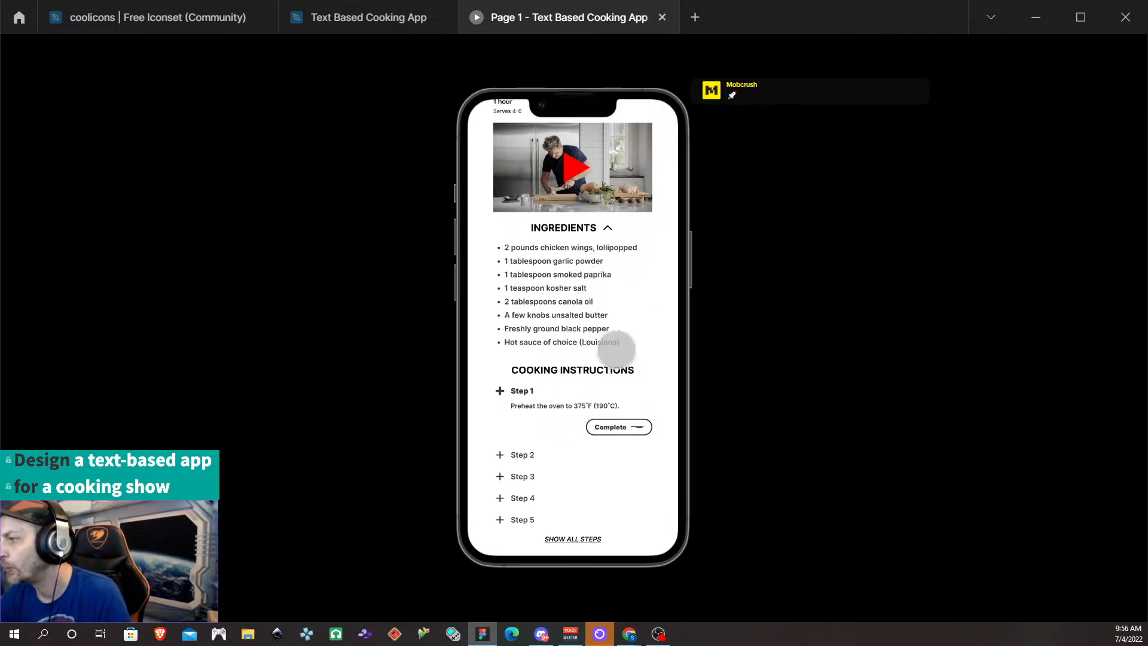
Mark Step 1 and Step 2 of the Baked Chicken Wings recipe complete and collapse its ingredients list
{"action": "left_click", "coordinate": [619, 427]}
{"action": "scroll", "coordinate": [623, 425], "scroll_direction": "down", "scroll_amount": 3}
{"action": "scroll", "coordinate": [618, 467], "scroll_direction": "up", "scroll_amount": 3}
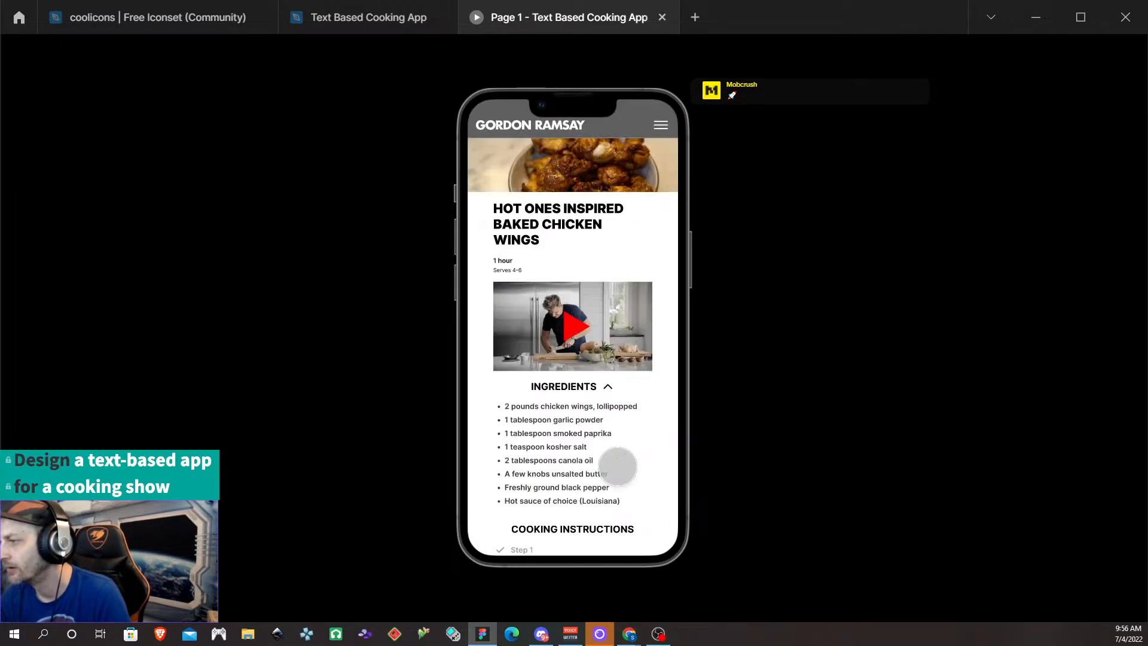
{"action": "scroll", "coordinate": [634, 425], "scroll_direction": "down", "scroll_amount": 3}
{"action": "left_click", "coordinate": [613, 230]}
{"action": "scroll", "coordinate": [637, 387], "scroll_direction": "down", "scroll_amount": 3}
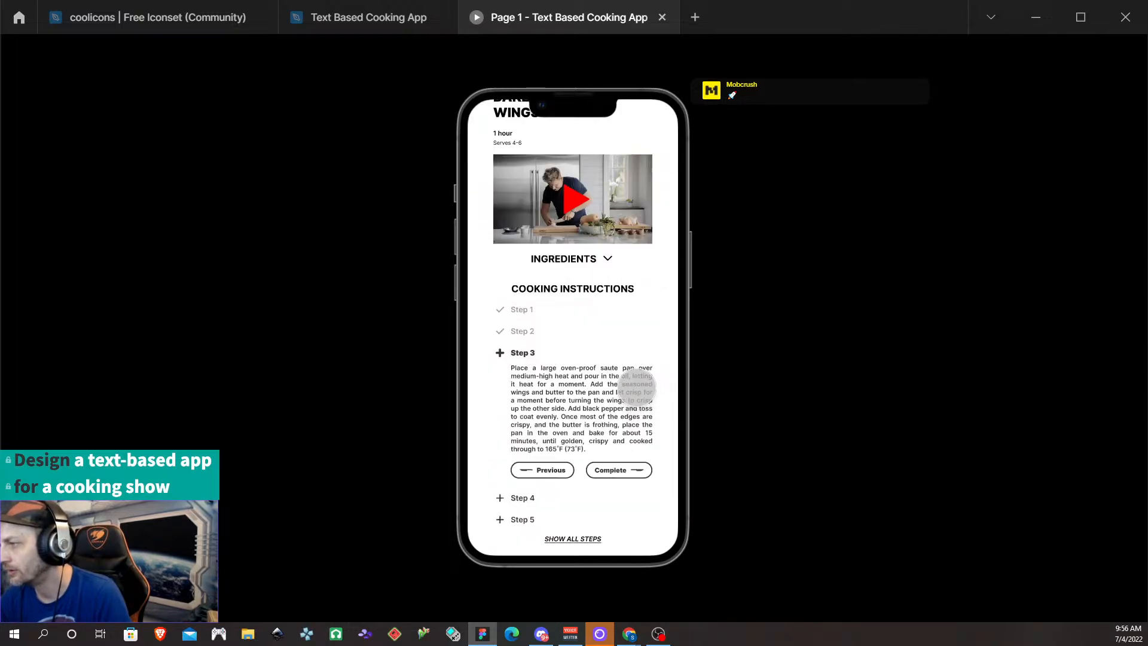
Test showing and hiding all cooking steps on the Baked Chicken Wings recipe
{"action": "left_click", "coordinate": [571, 538]}
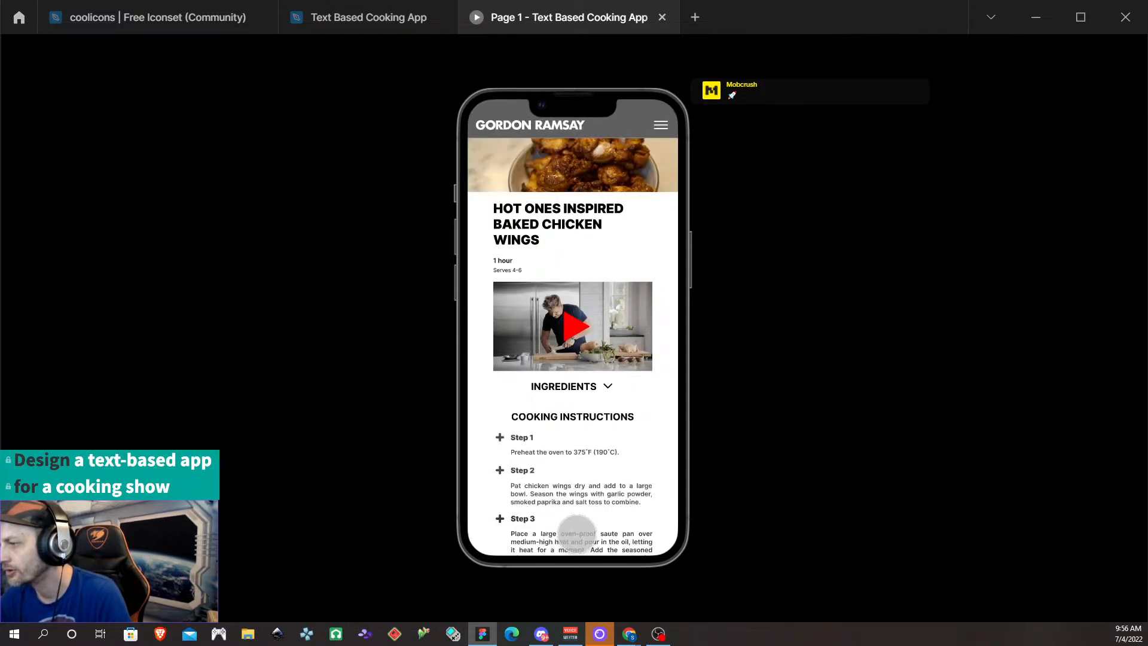
{"action": "scroll", "coordinate": [599, 466], "scroll_direction": "down", "scroll_amount": 3}
{"action": "left_click", "coordinate": [588, 539]}
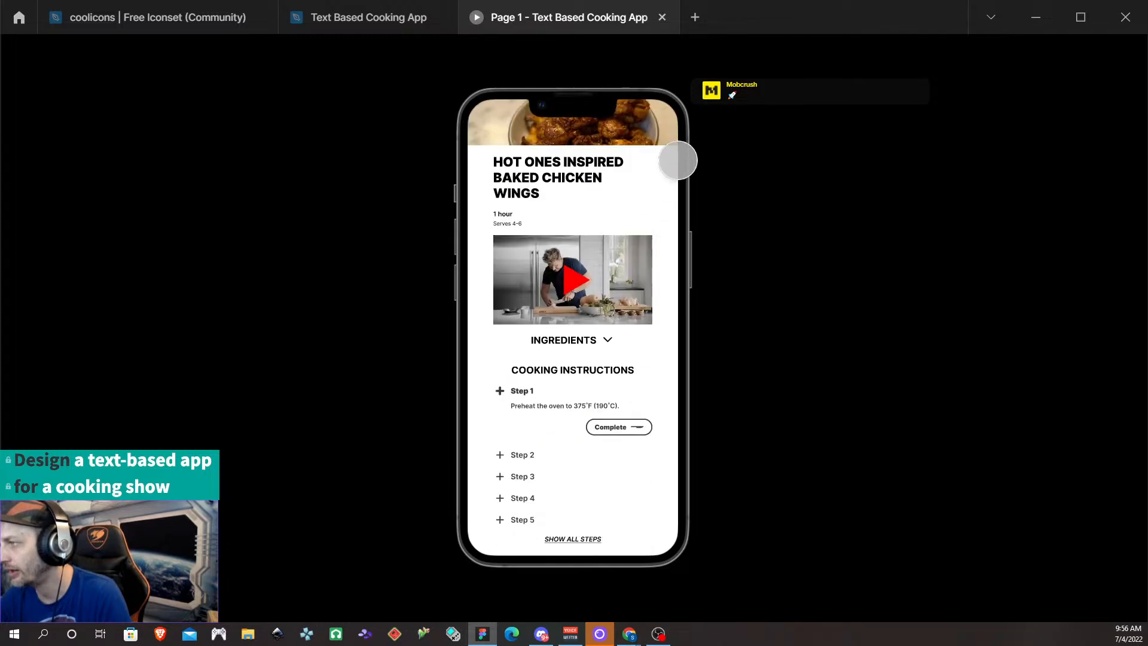
Open the Roasted Root Vegetables recipe from the prototype's navigation menu
{"action": "scroll", "coordinate": [609, 227], "scroll_direction": "up", "scroll_amount": 2}
{"action": "left_click", "coordinate": [661, 127]}
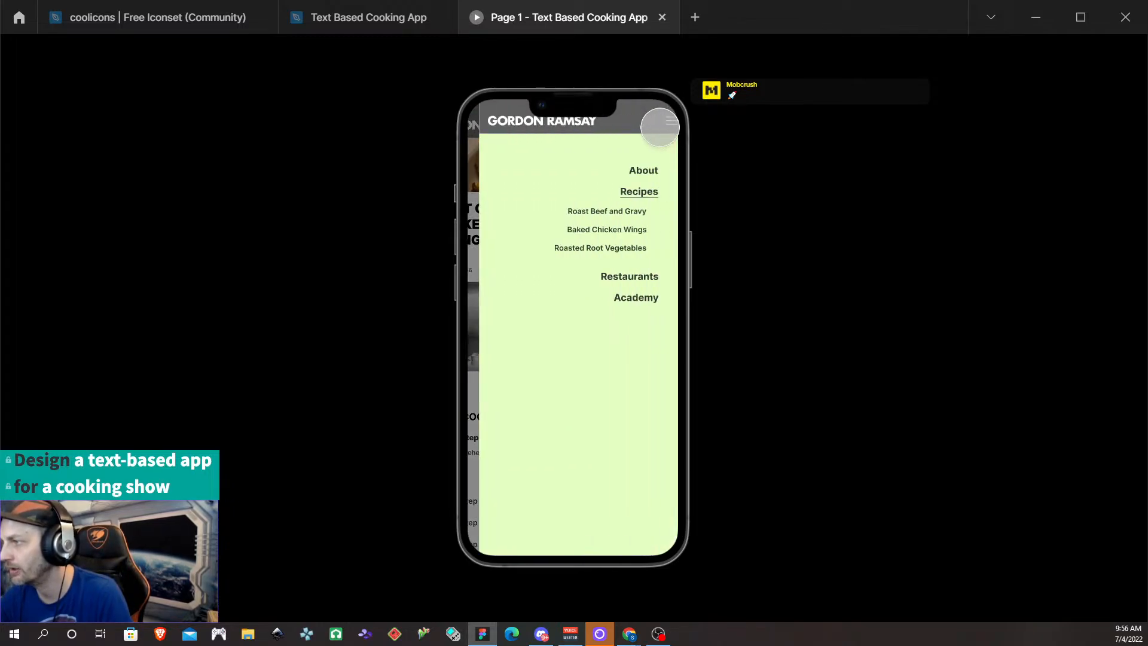
{"action": "left_click", "coordinate": [608, 248]}
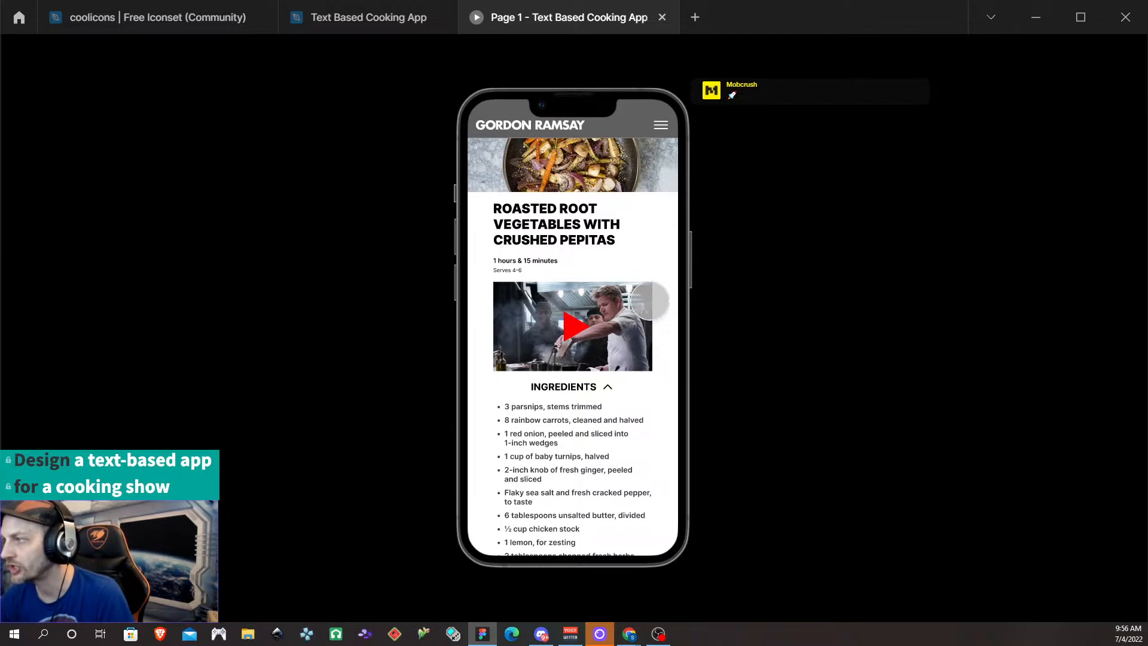
Collapse the ingredients list of the Roasted Root Vegetables recipe and mark Step 1 and Step 2 complete
{"action": "scroll", "coordinate": [649, 301], "scroll_direction": "down", "scroll_amount": 4}
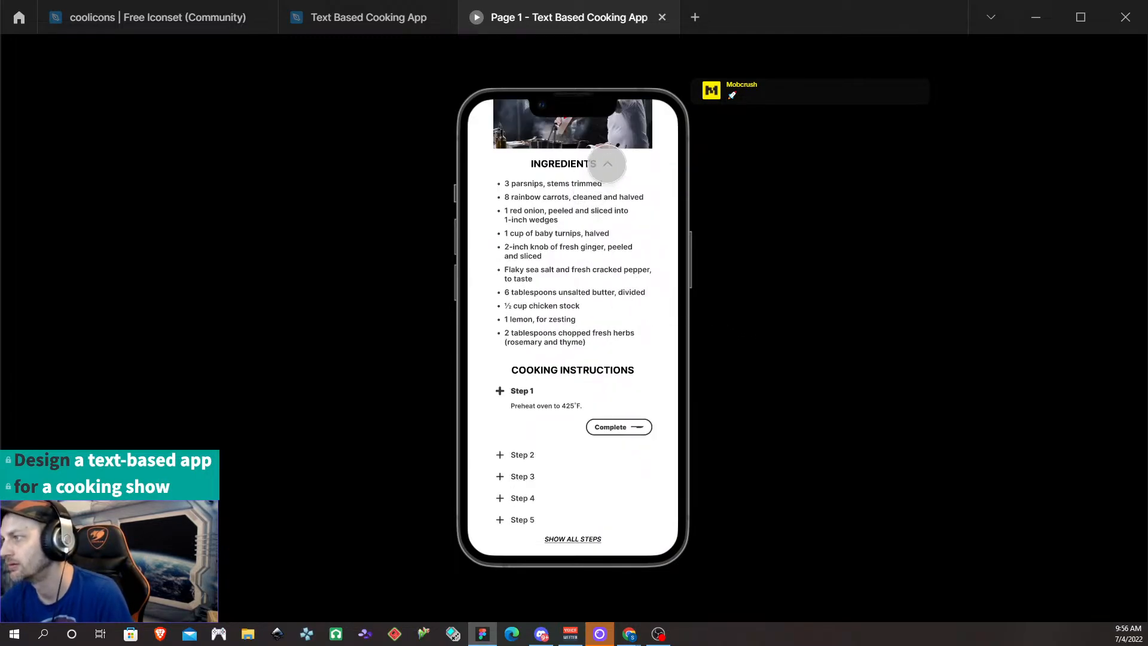
{"action": "left_click", "coordinate": [607, 163]}
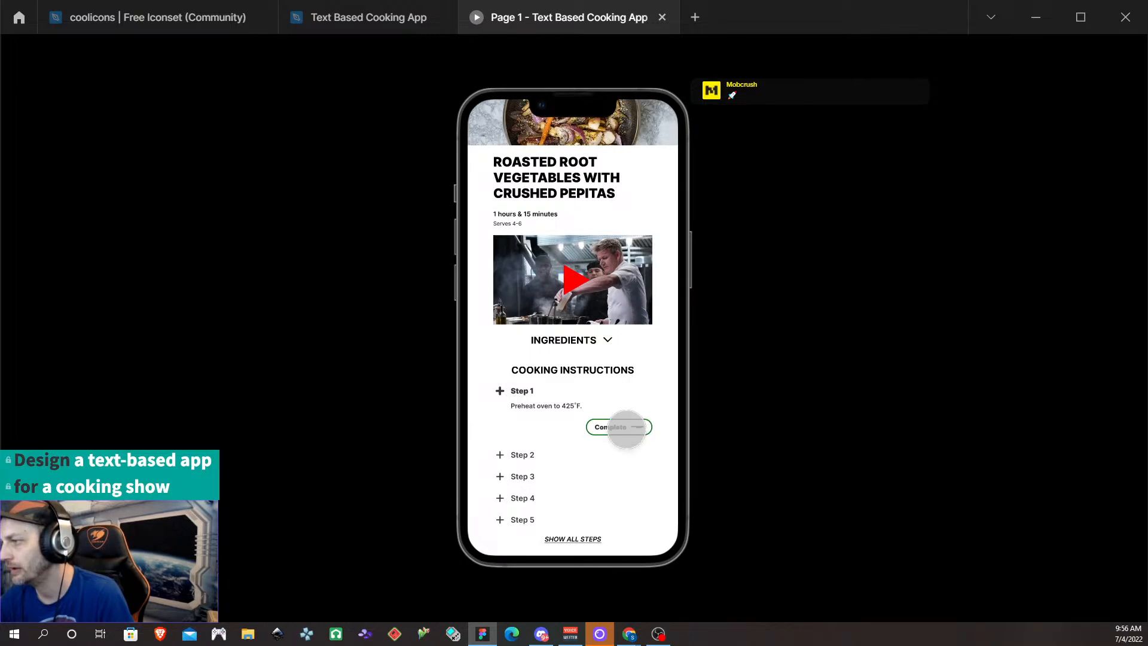
{"action": "left_click", "coordinate": [625, 427]}
{"action": "left_click", "coordinate": [631, 482]}
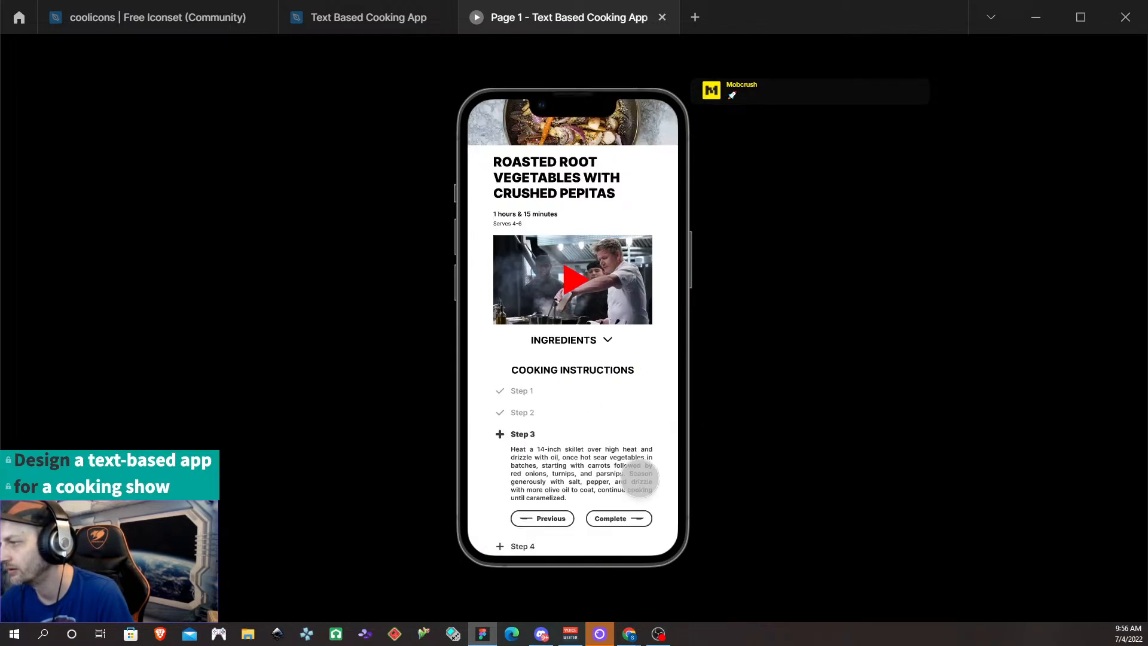
Show all cooking steps of the Roasted Root Vegetables recipe and check how the full page scrolls
{"action": "scroll", "coordinate": [625, 443], "scroll_direction": "down", "scroll_amount": 1}
{"action": "left_click", "coordinate": [584, 539]}
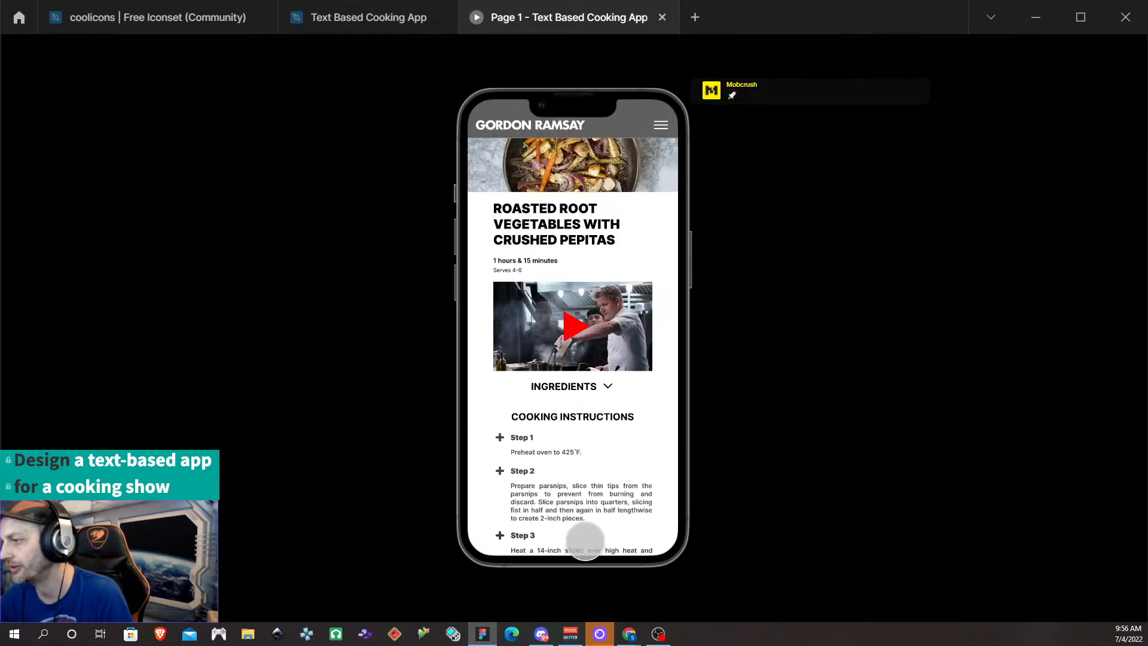
{"action": "scroll", "coordinate": [645, 399], "scroll_direction": "down", "scroll_amount": 3}
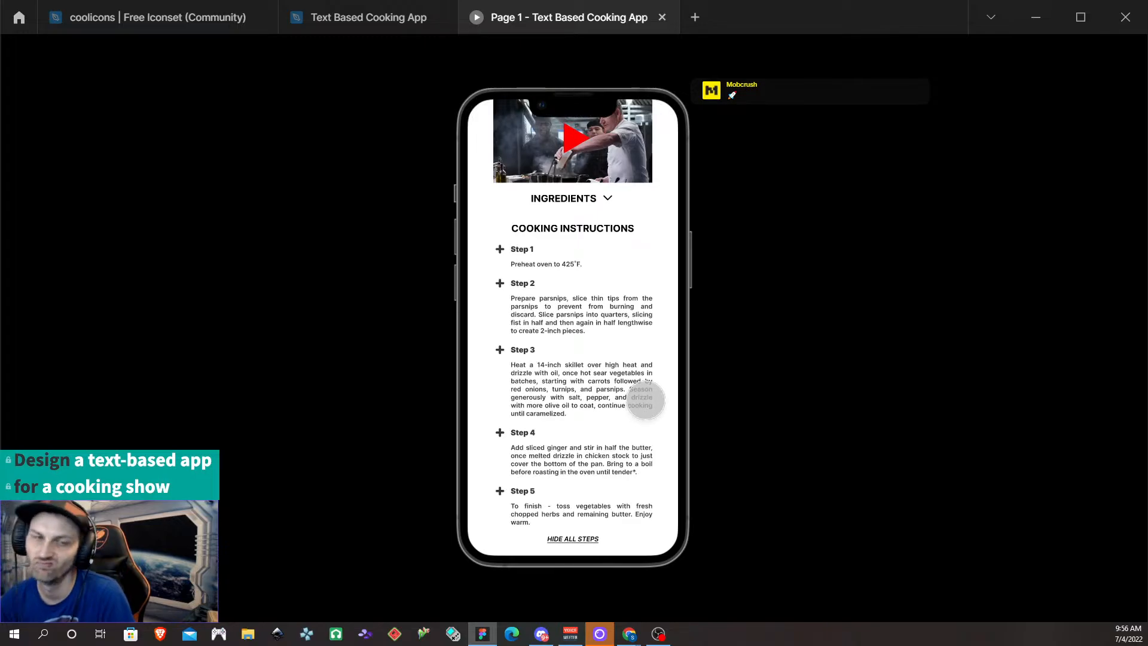
{"action": "scroll", "coordinate": [623, 274], "scroll_direction": "up", "scroll_amount": 3}
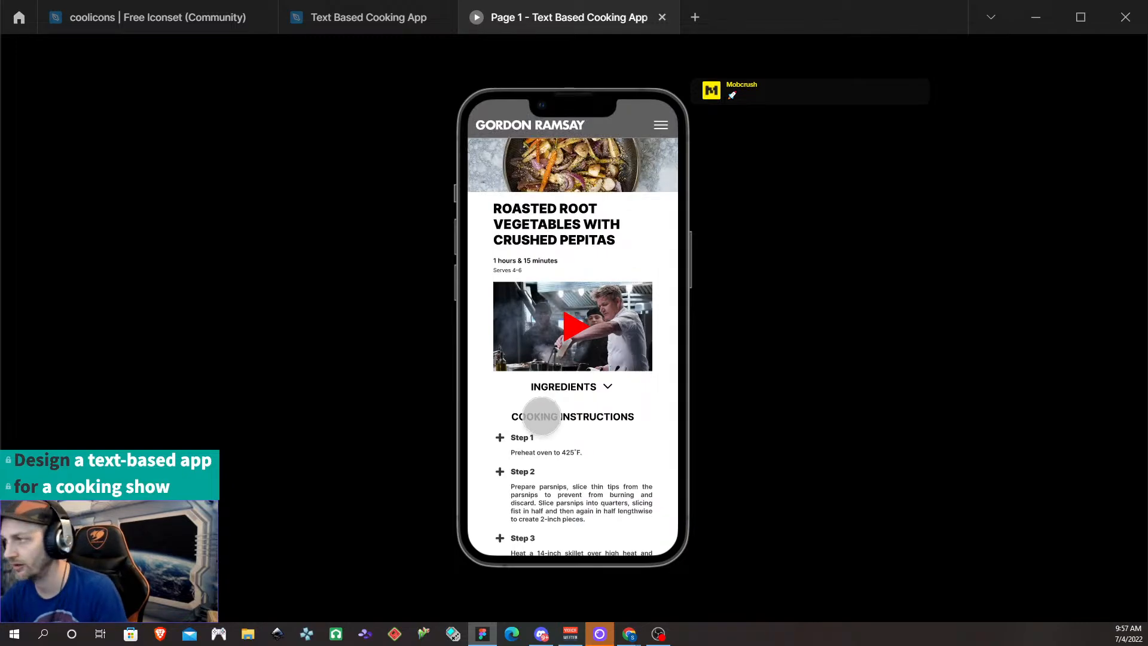
{"action": "scroll", "coordinate": [541, 417], "scroll_direction": "down", "scroll_amount": 3}
{"action": "scroll", "coordinate": [553, 392], "scroll_direction": "up", "scroll_amount": 3}
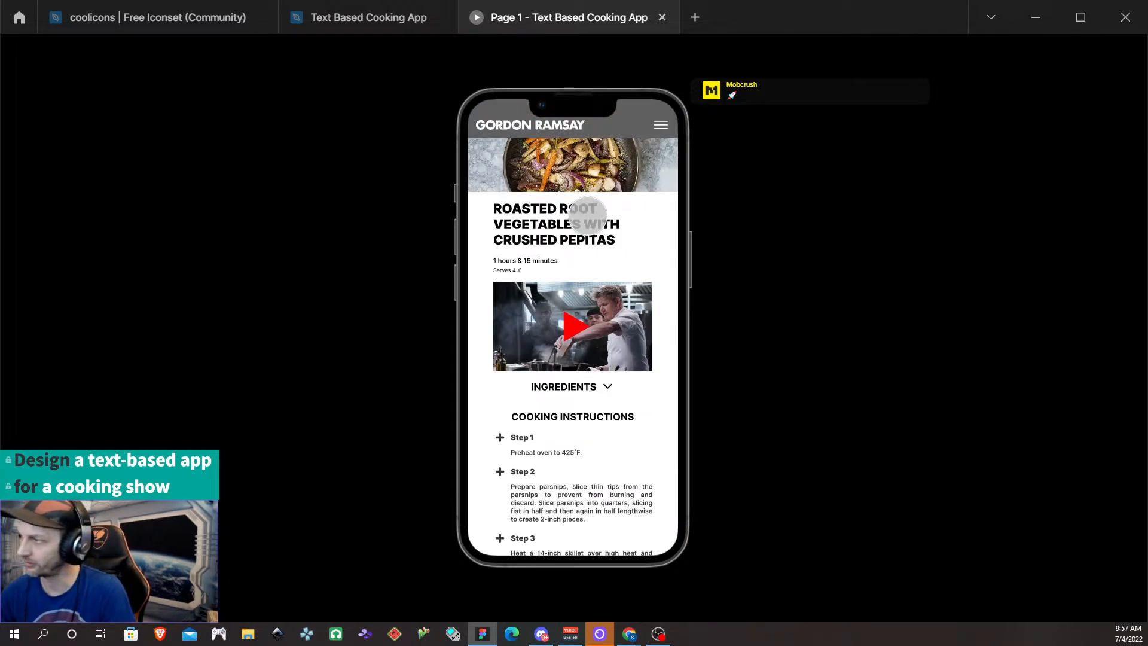
Return to the Roast Beef and Gravy recipe through the navigation menu and check its header position while scrolling
{"action": "left_click", "coordinate": [661, 124]}
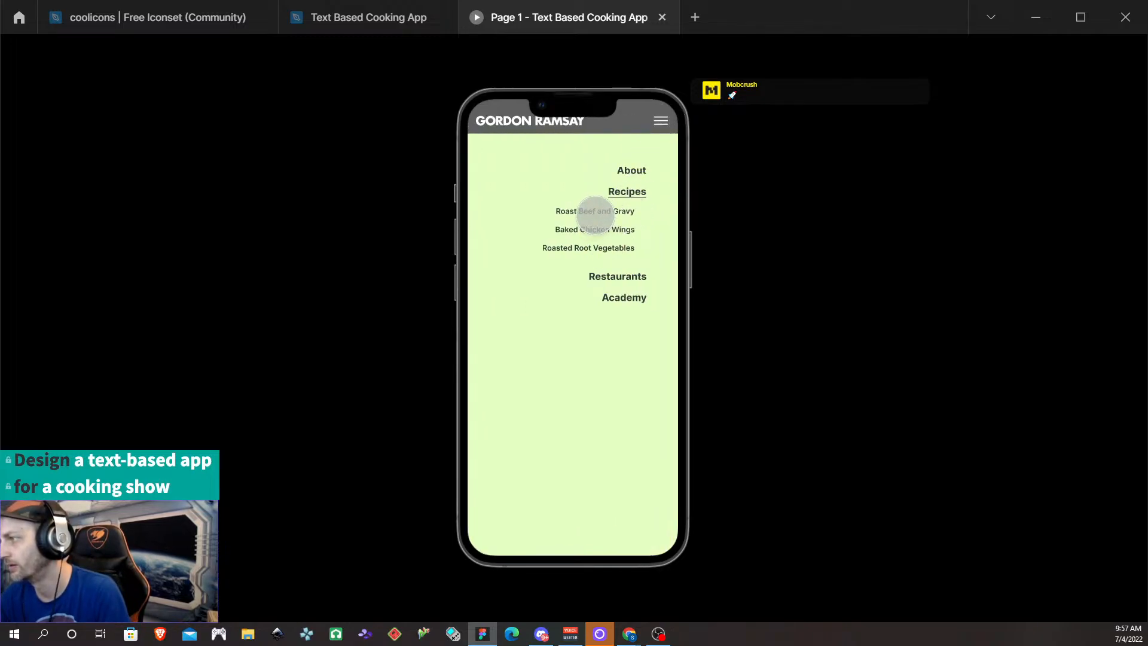
{"action": "left_click", "coordinate": [595, 216]}
{"action": "scroll", "coordinate": [599, 269], "scroll_direction": "down", "scroll_amount": 3}
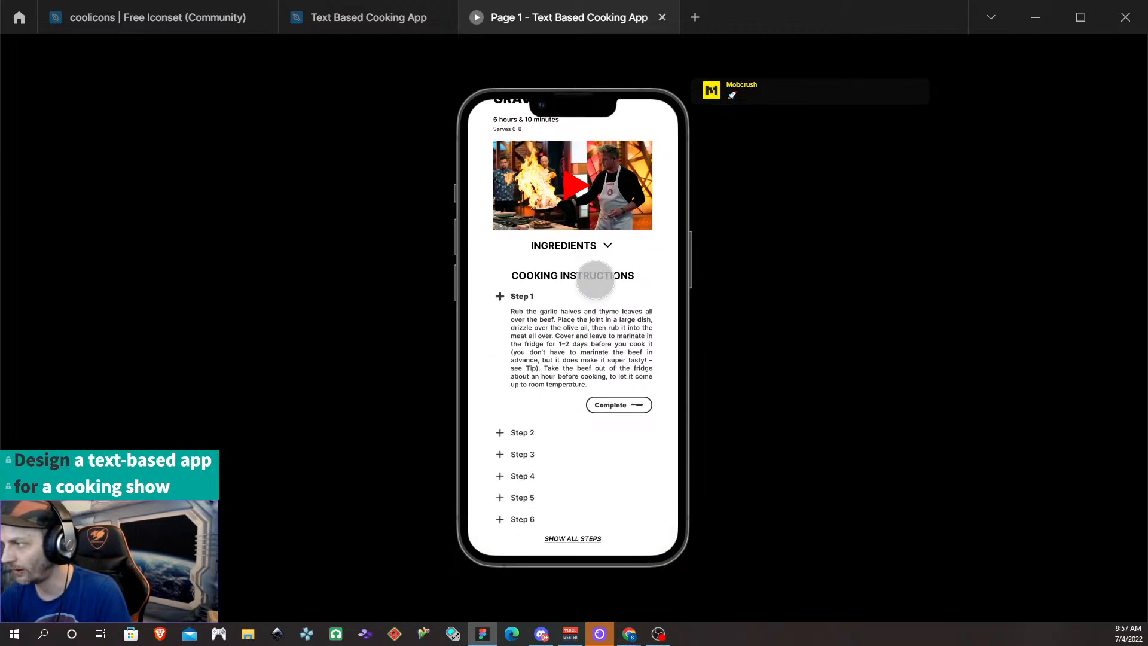
{"action": "scroll", "coordinate": [595, 280], "scroll_direction": "up", "scroll_amount": 3}
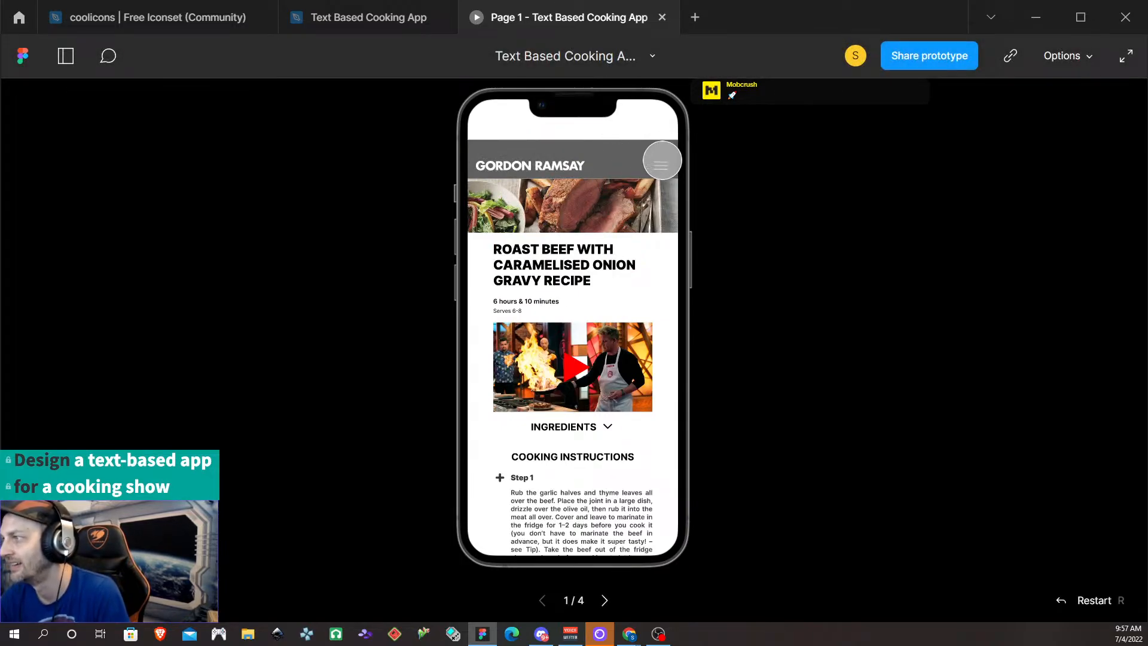
Visit the Baked Chicken Wings and Roasted Root Vegetables recipes through the navigation menu to compare their header positions
{"action": "left_click", "coordinate": [661, 166]}
{"action": "left_click", "coordinate": [592, 230]}
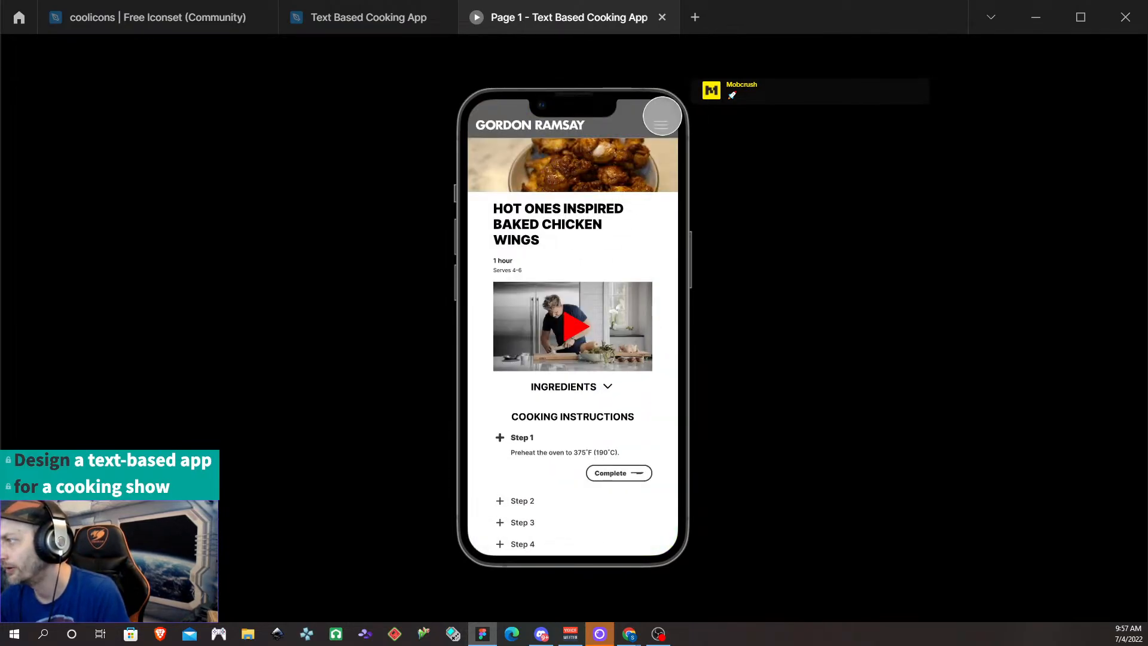
{"action": "left_click", "coordinate": [661, 123]}
{"action": "left_click", "coordinate": [588, 248]}
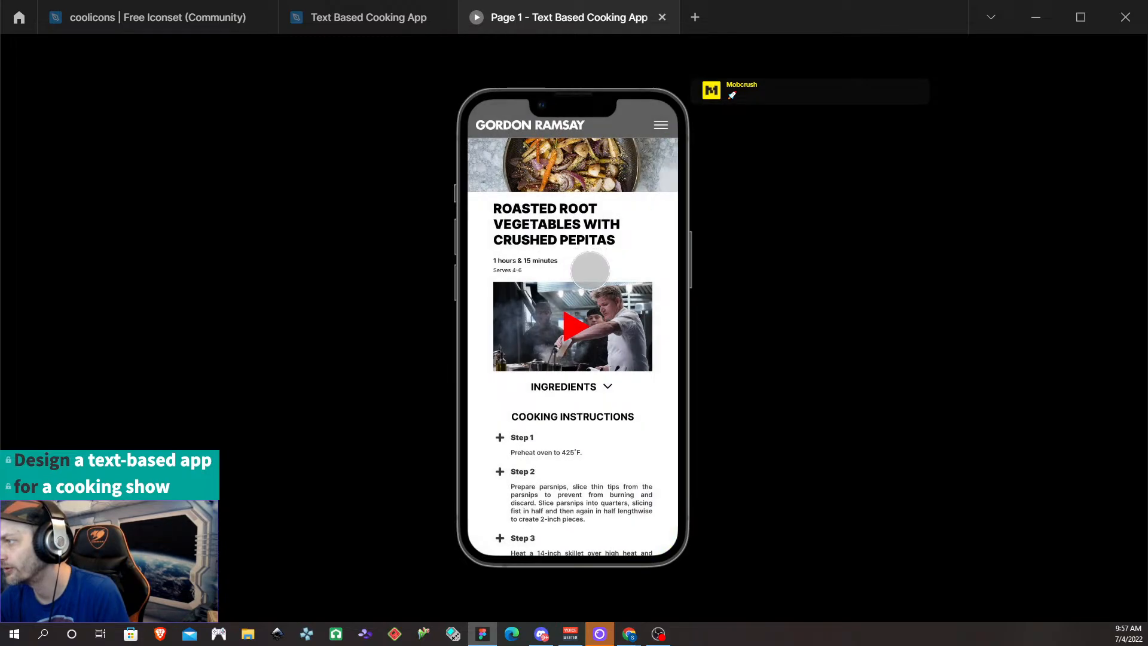
{"action": "scroll", "coordinate": [586, 314], "scroll_direction": "down", "scroll_amount": 3}
{"action": "scroll", "coordinate": [584, 305], "scroll_direction": "up", "scroll_amount": 3}
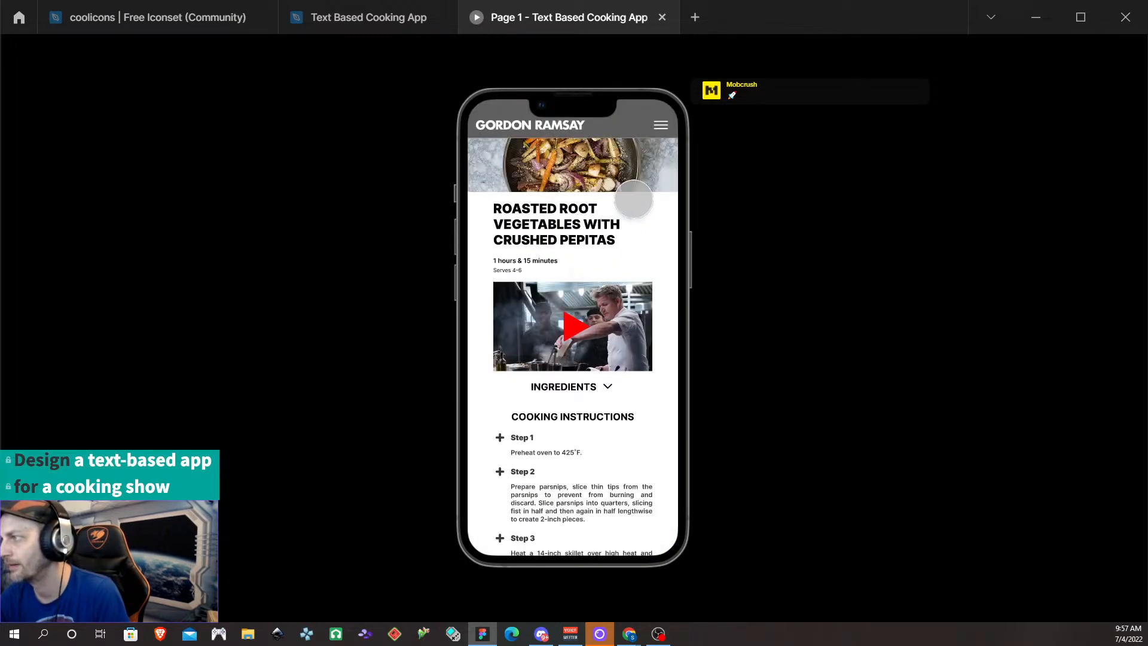
Go back to the Text Based Cooking App design file and examine the design settings of the Roast Beef and gravy frame and its Header group
{"action": "left_click", "coordinate": [386, 20]}
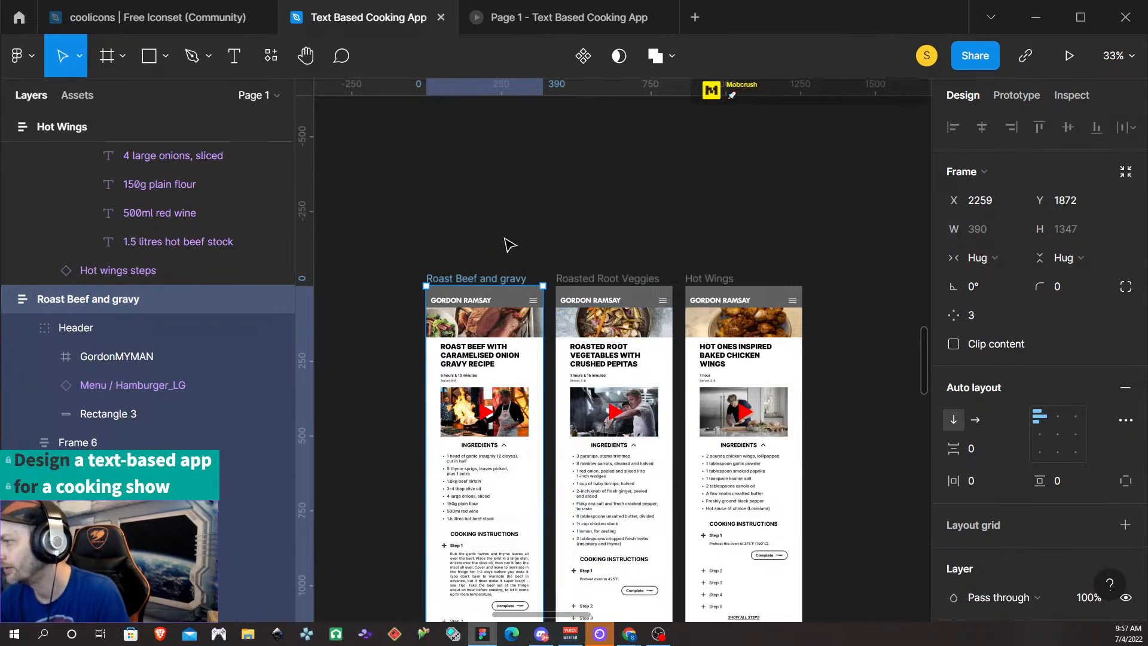
{"action": "scroll", "coordinate": [928, 276], "scroll_direction": "down", "scroll_amount": 1}
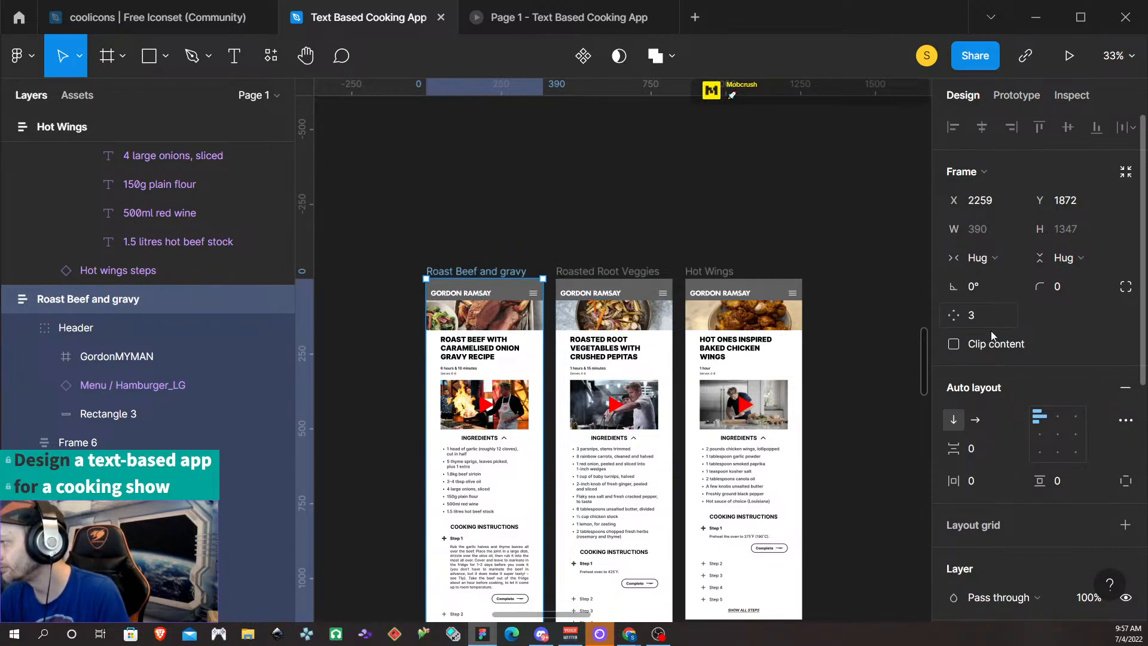
{"action": "scroll", "coordinate": [987, 341], "scroll_direction": "down", "scroll_amount": 5}
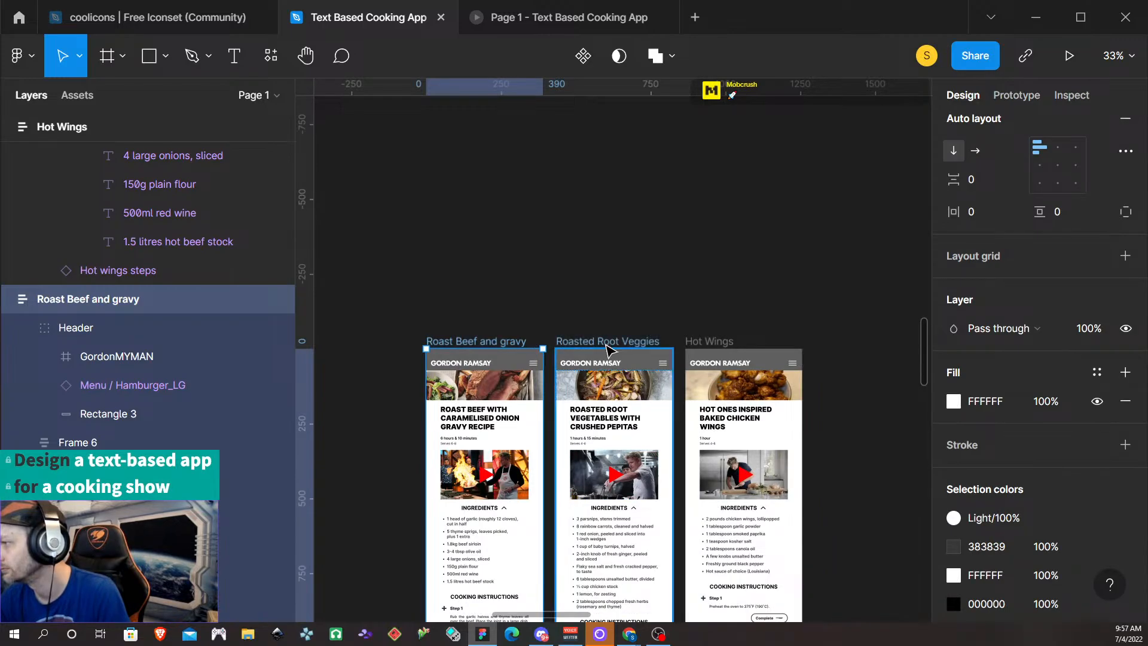
{"action": "left_click", "coordinate": [612, 345]}
{"action": "left_click", "coordinate": [513, 362]}
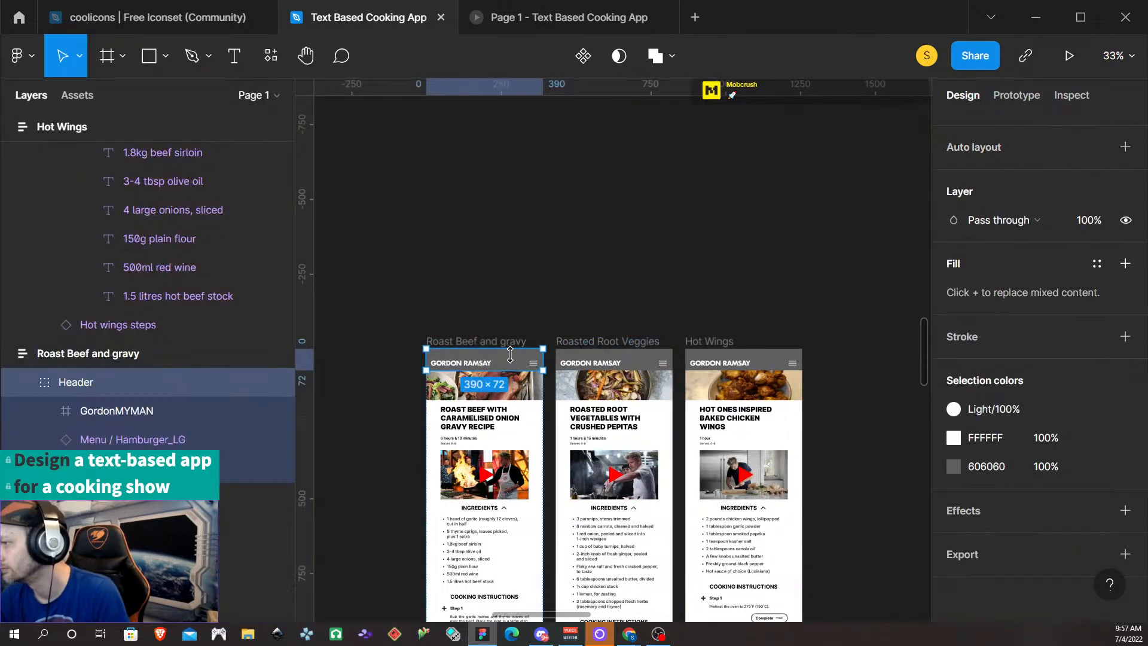
{"action": "scroll", "coordinate": [1031, 378], "scroll_direction": "up", "scroll_amount": 3}
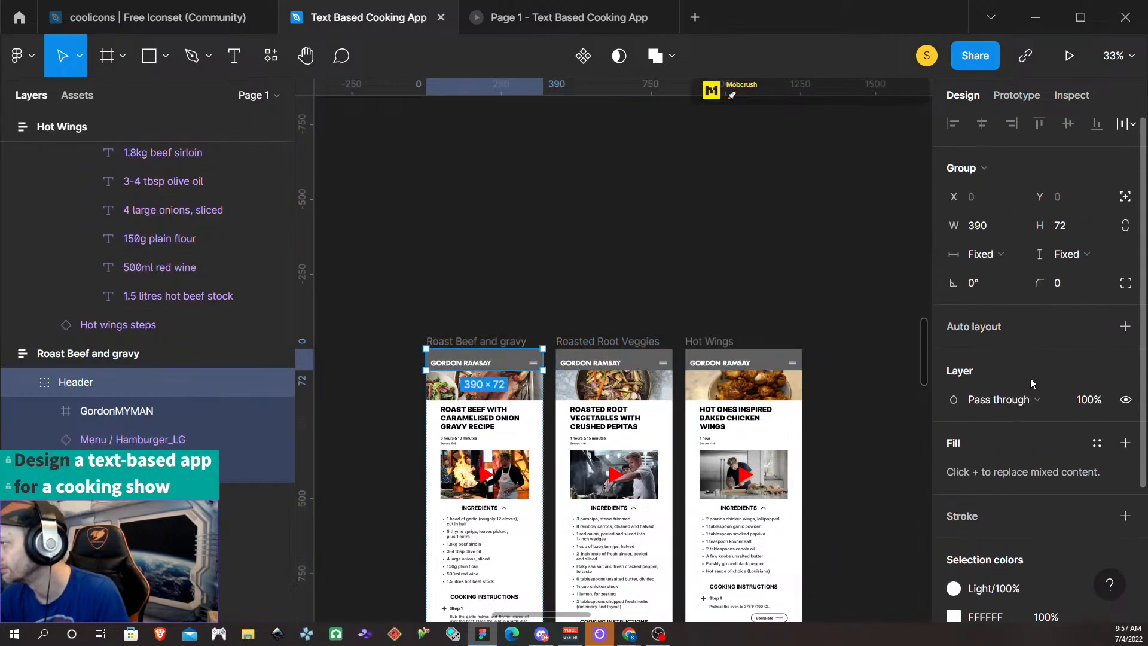
Compare the design settings of the Header groups in the Roasted Root Veggies and Roast Beef and gravy frames
{"action": "left_click", "coordinate": [632, 355]}
{"action": "scroll", "coordinate": [981, 383], "scroll_direction": "down", "scroll_amount": 4}
{"action": "scroll", "coordinate": [988, 379], "scroll_direction": "up", "scroll_amount": 4}
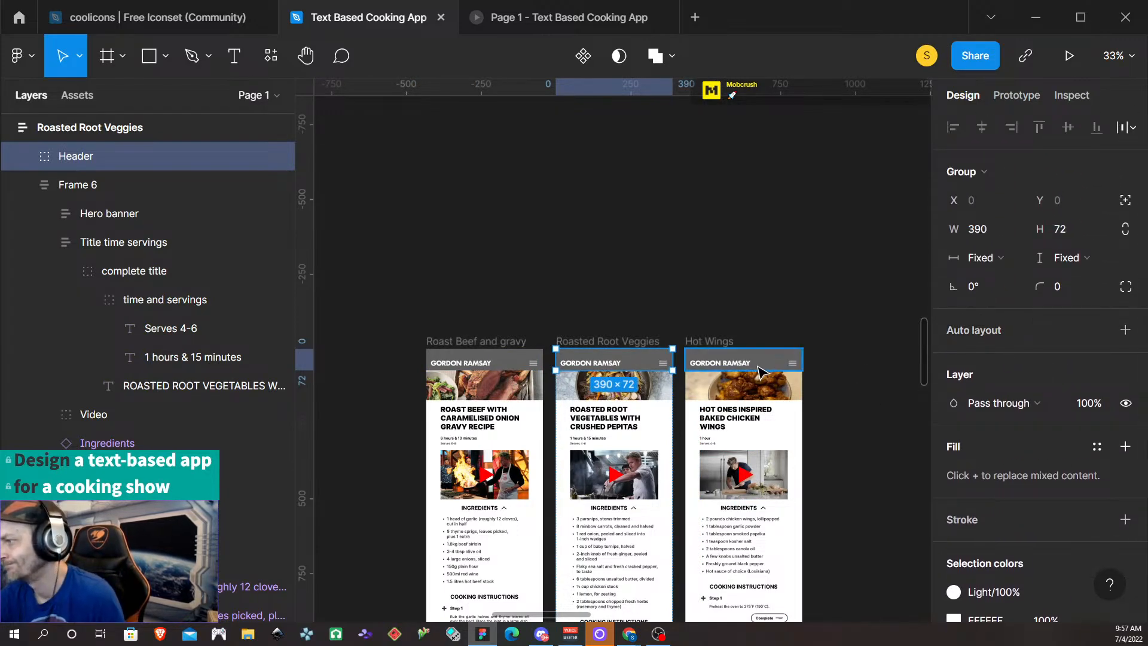
{"action": "left_click", "coordinate": [496, 363]}
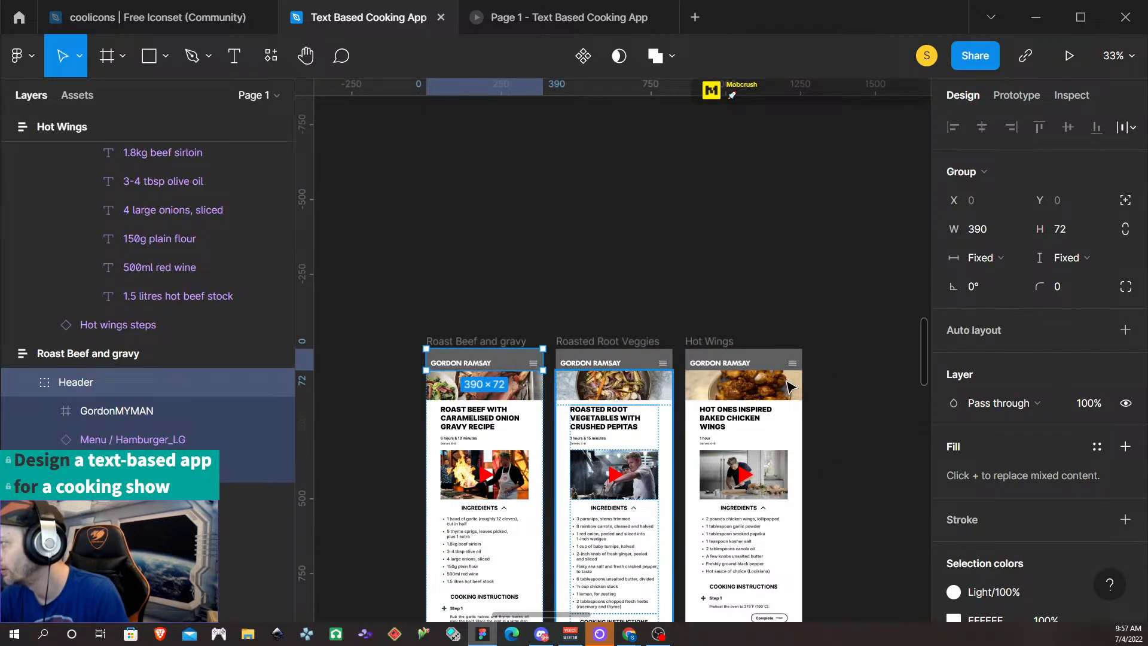
{"action": "left_click", "coordinate": [568, 363]}
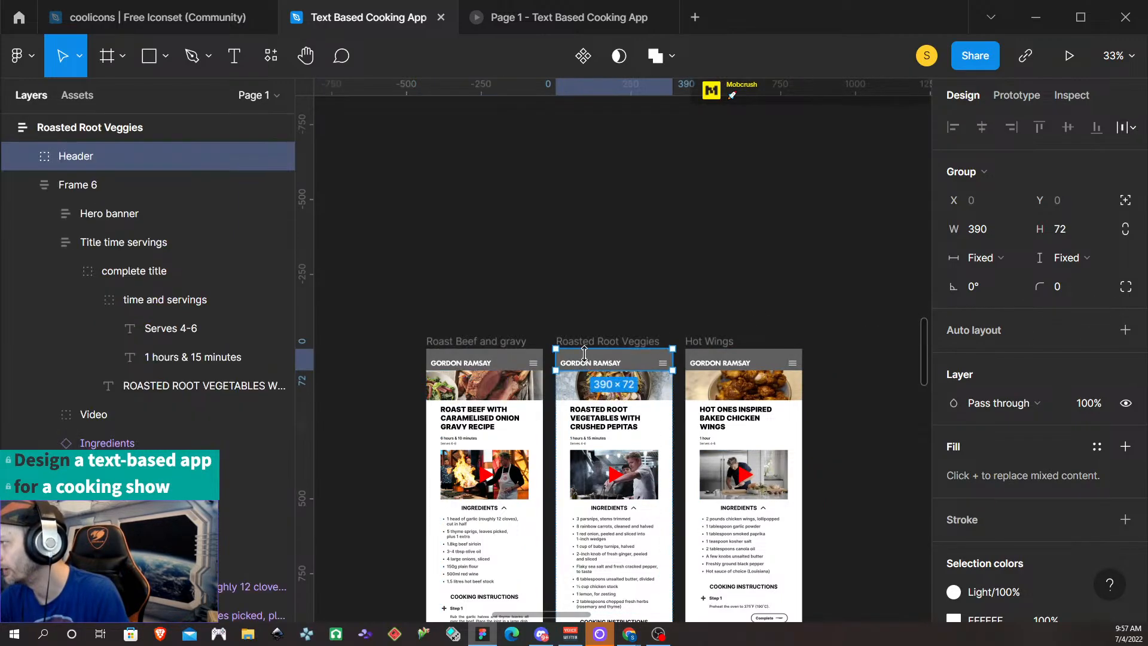
{"action": "left_click", "coordinate": [513, 363]}
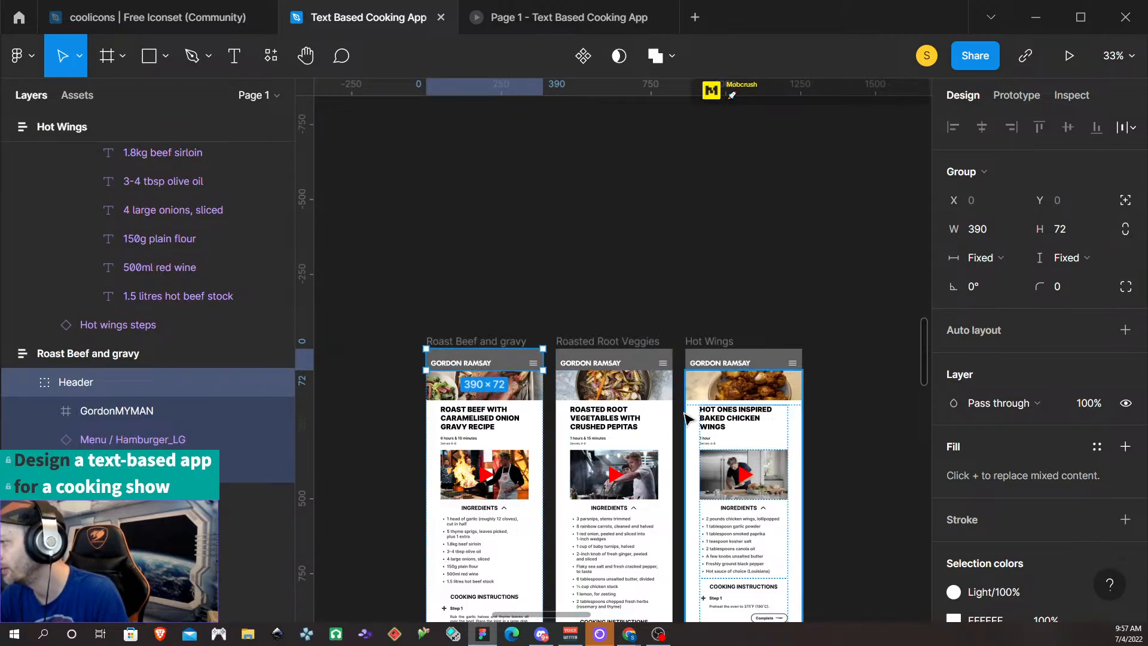
Examine the remaining design settings of the Roast Beef Header group, review the three recipe frames, and clear the selection
{"action": "scroll", "coordinate": [672, 419], "scroll_direction": "down", "scroll_amount": 2}
{"action": "scroll", "coordinate": [1003, 409], "scroll_direction": "down", "scroll_amount": 2}
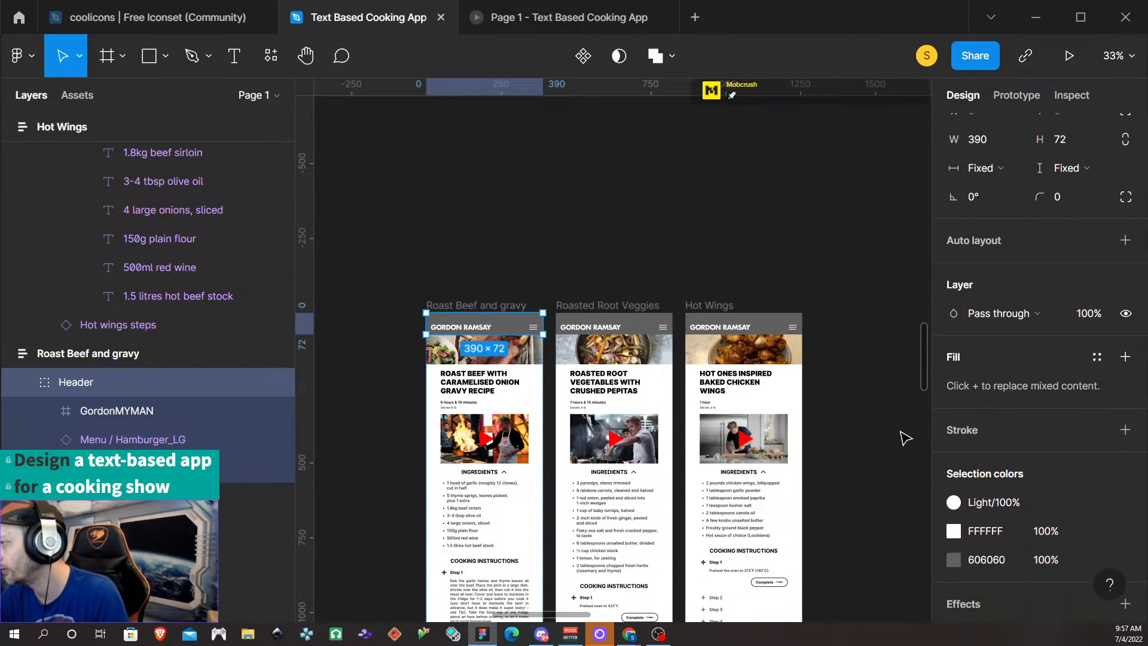
{"action": "scroll", "coordinate": [902, 439], "scroll_direction": "down", "scroll_amount": 2}
{"action": "scroll", "coordinate": [957, 479], "scroll_direction": "down", "scroll_amount": 2}
{"action": "scroll", "coordinate": [968, 488], "scroll_direction": "up", "scroll_amount": 4}
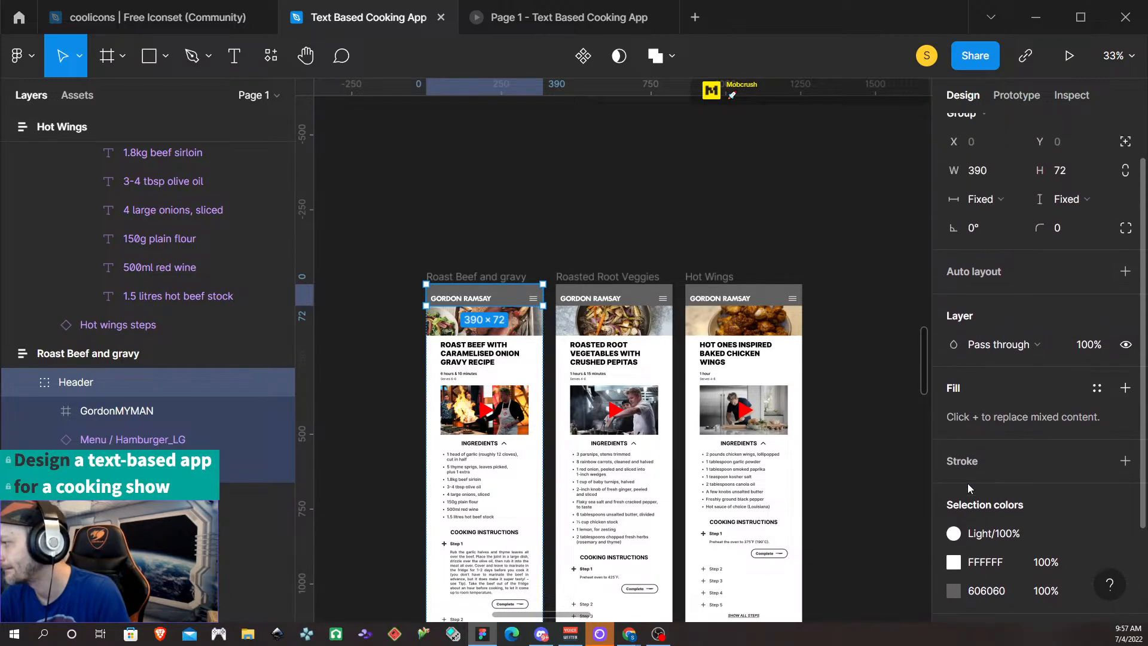
{"action": "scroll", "coordinate": [601, 443], "scroll_direction": "down", "scroll_amount": 2}
{"action": "scroll", "coordinate": [551, 410], "scroll_direction": "down", "scroll_amount": 3}
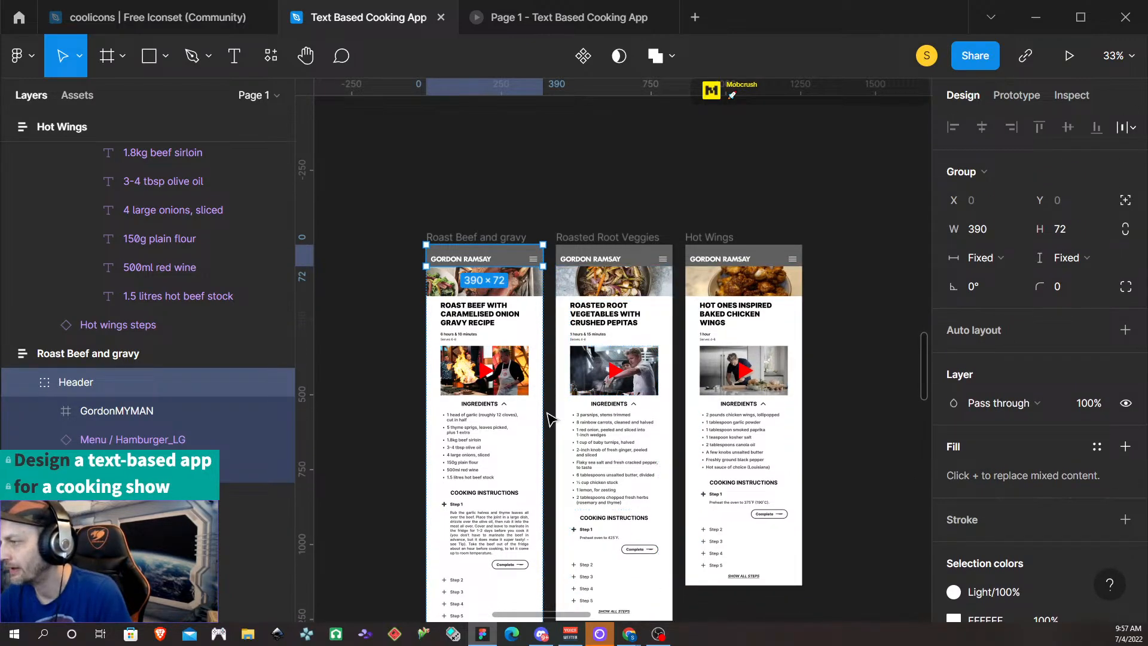
{"action": "scroll", "coordinate": [548, 393], "scroll_direction": "down", "scroll_amount": 2}
{"action": "scroll", "coordinate": [549, 393], "scroll_direction": "down", "scroll_amount": 3}
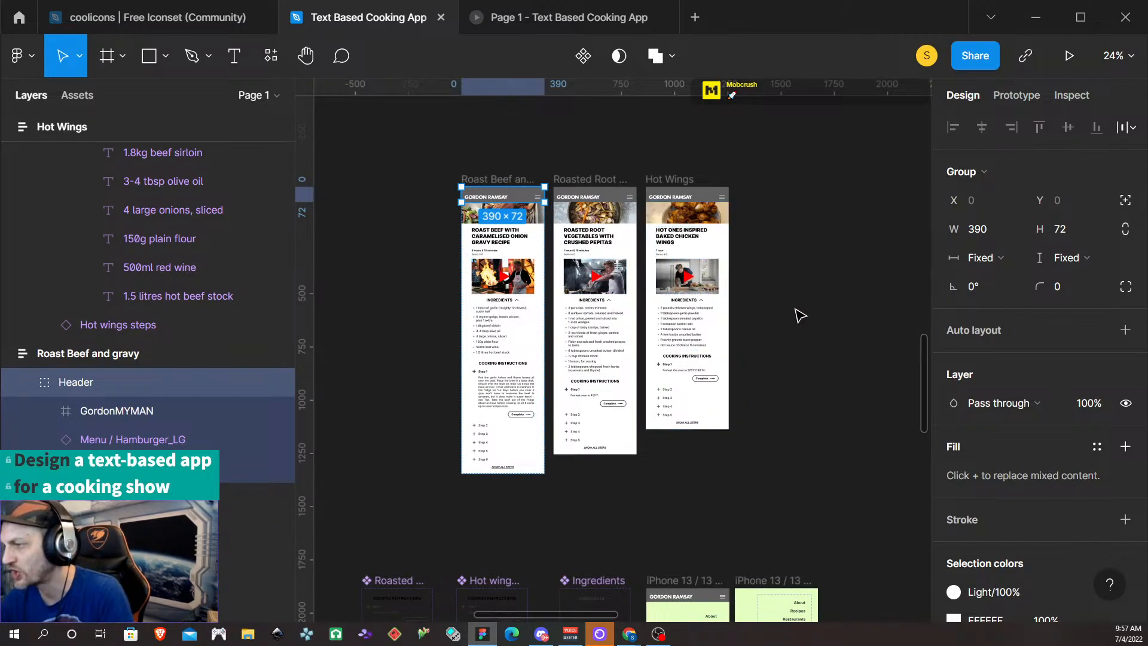
{"action": "scroll", "coordinate": [795, 315], "scroll_direction": "up", "scroll_amount": 3}
{"action": "scroll", "coordinate": [771, 336], "scroll_direction": "left", "scroll_amount": 5}
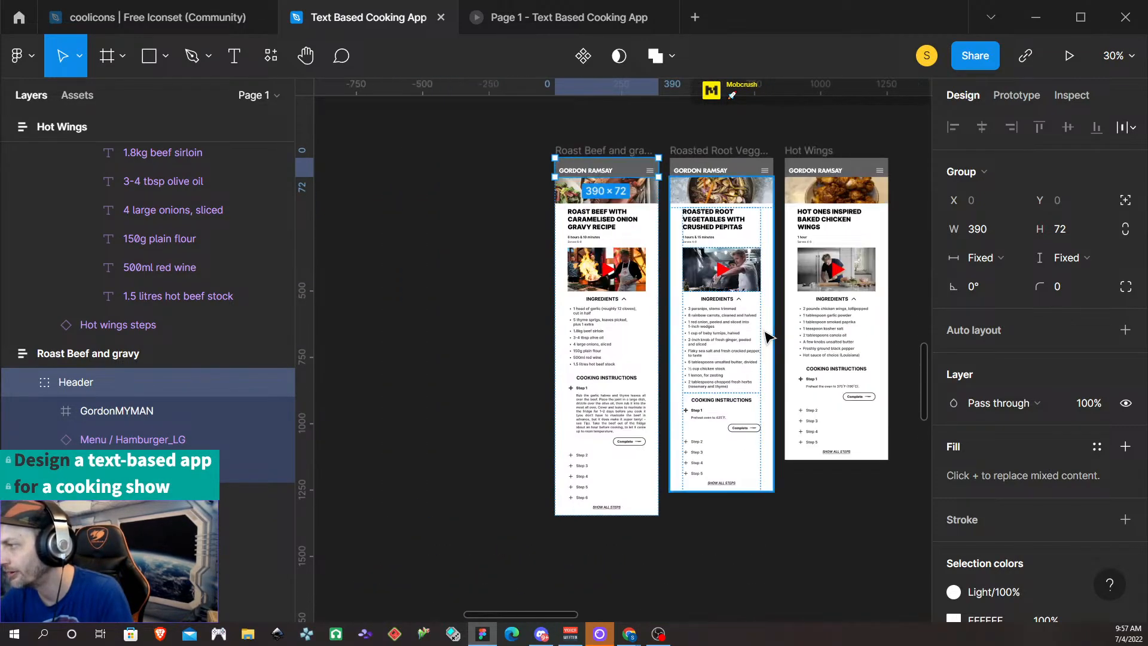
{"action": "scroll", "coordinate": [764, 334], "scroll_direction": "right", "scroll_amount": 1}
{"action": "left_click", "coordinate": [867, 323]}
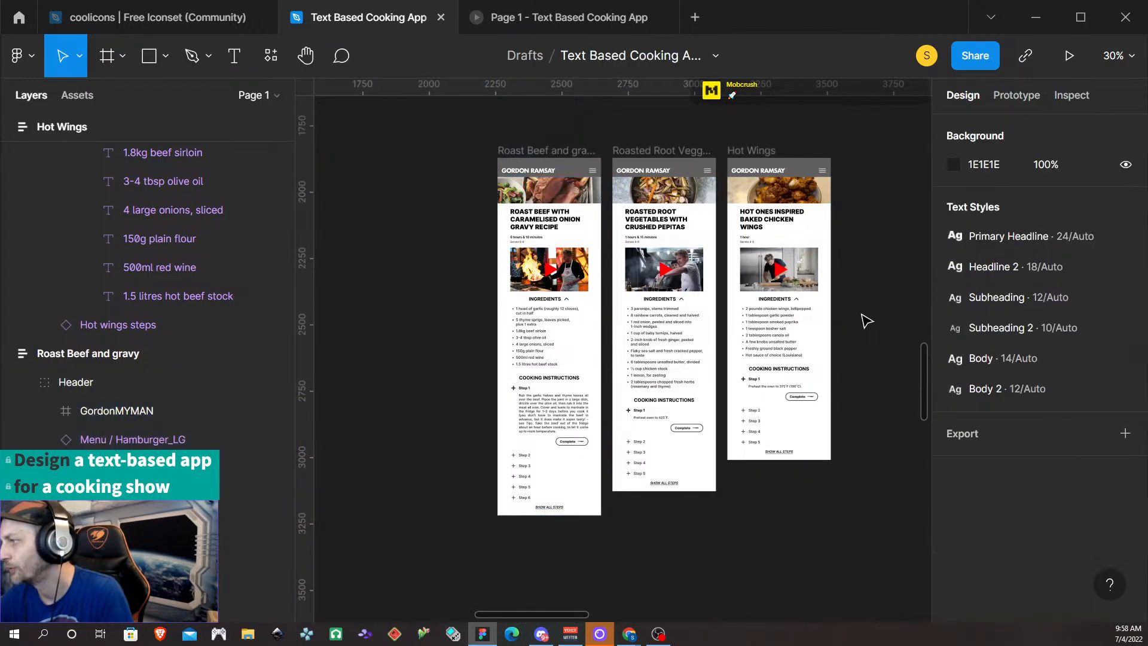
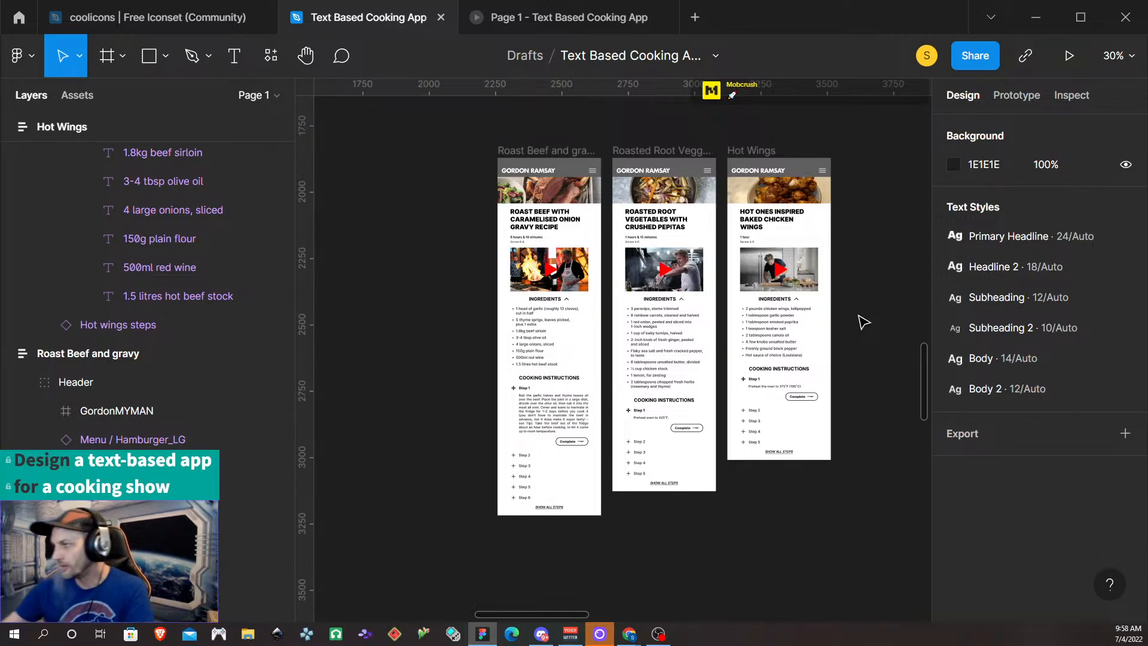
In the running prototype, open and close the navigation menu repeatedly to compare its header with the Roasted Root Vegetables page
{"action": "left_click", "coordinate": [564, 23]}
{"action": "left_click", "coordinate": [656, 120]}
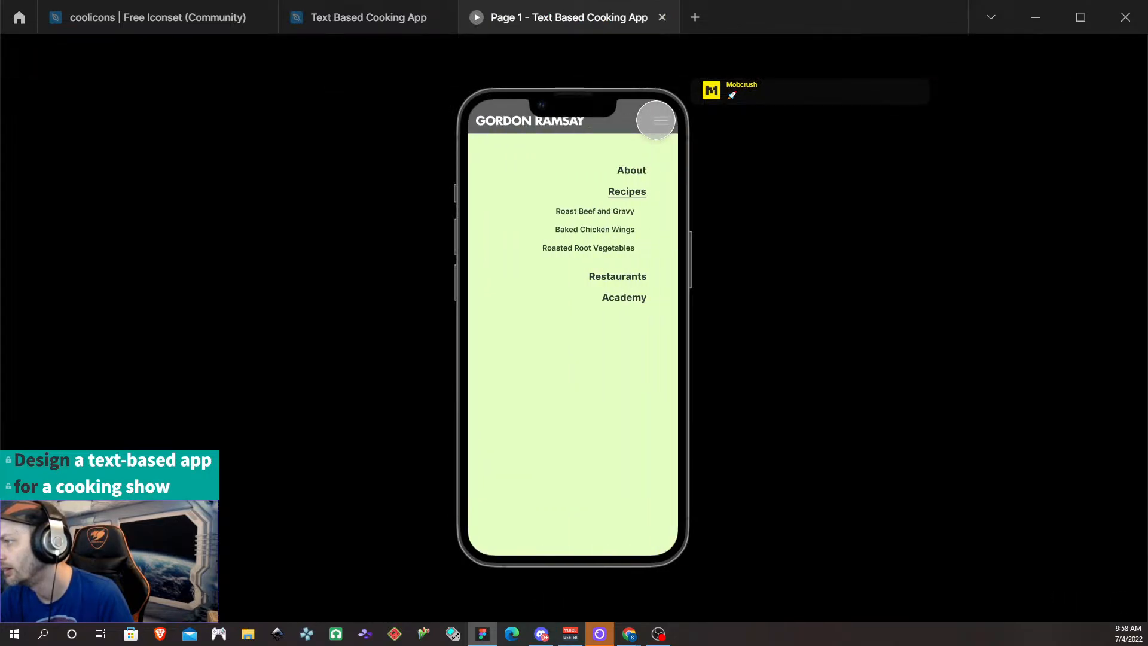
{"action": "left_click", "coordinate": [656, 120]}
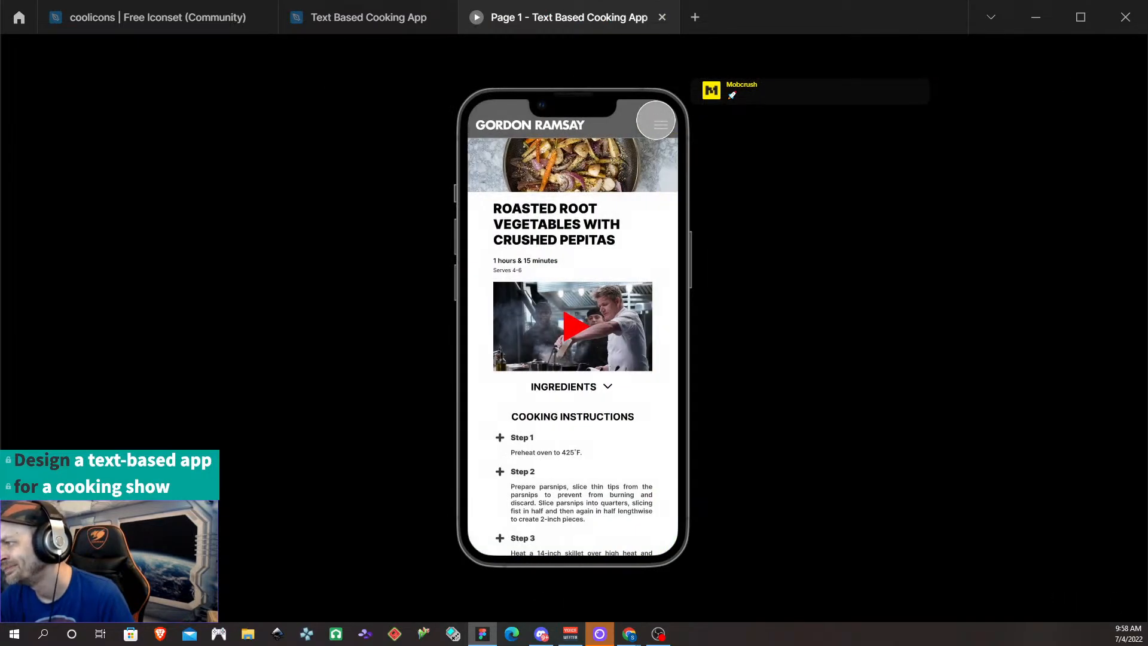
{"action": "left_click", "coordinate": [656, 120]}
{"action": "left_click", "coordinate": [656, 120]}
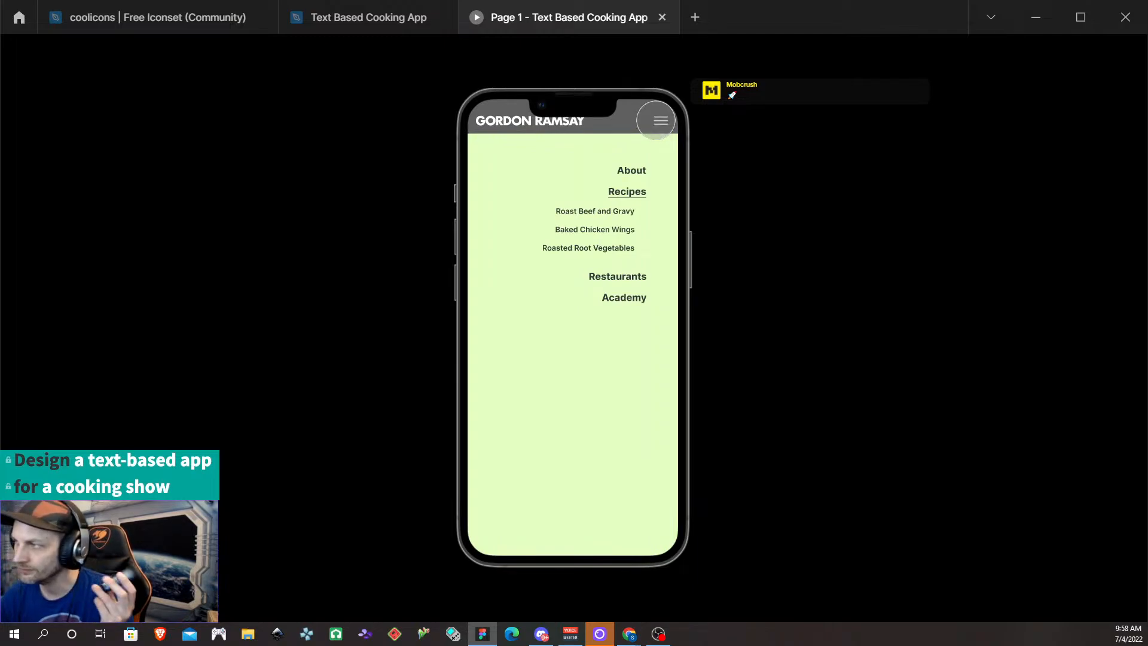
{"action": "left_click", "coordinate": [656, 120]}
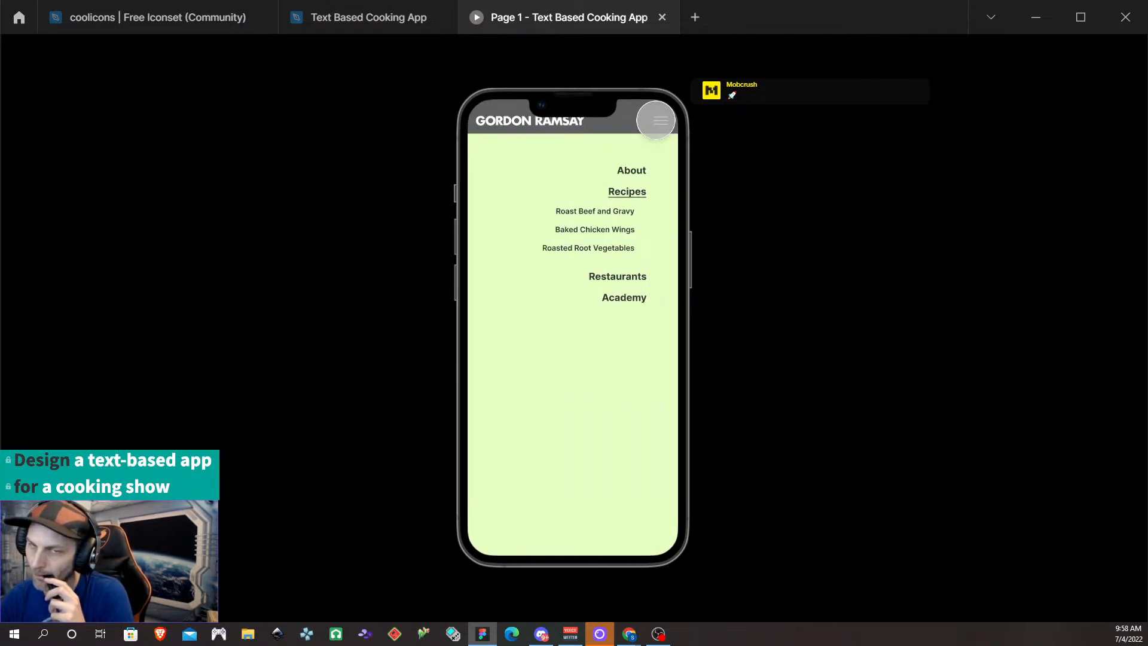
{"action": "left_click", "coordinate": [656, 120]}
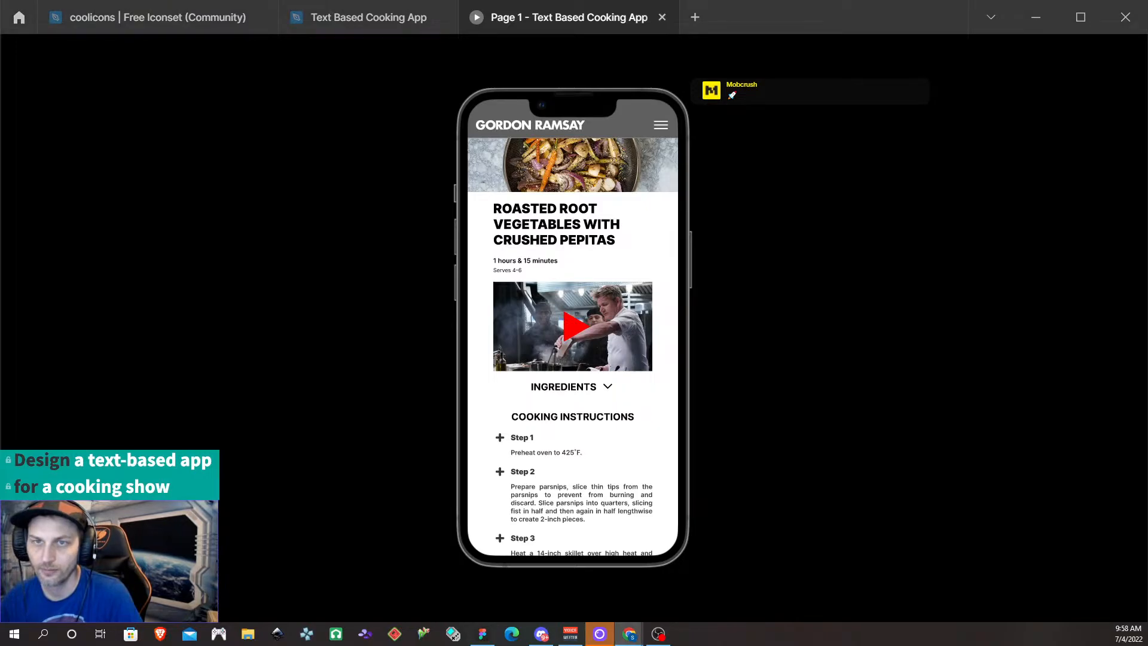
Switch to the maximized Chrome window and go from the baked chicken wings recipe to the Gordon Ramsay home page
{"action": "left_click_drag", "start_coordinate": [0, 66], "coordinate": [386, 46]}
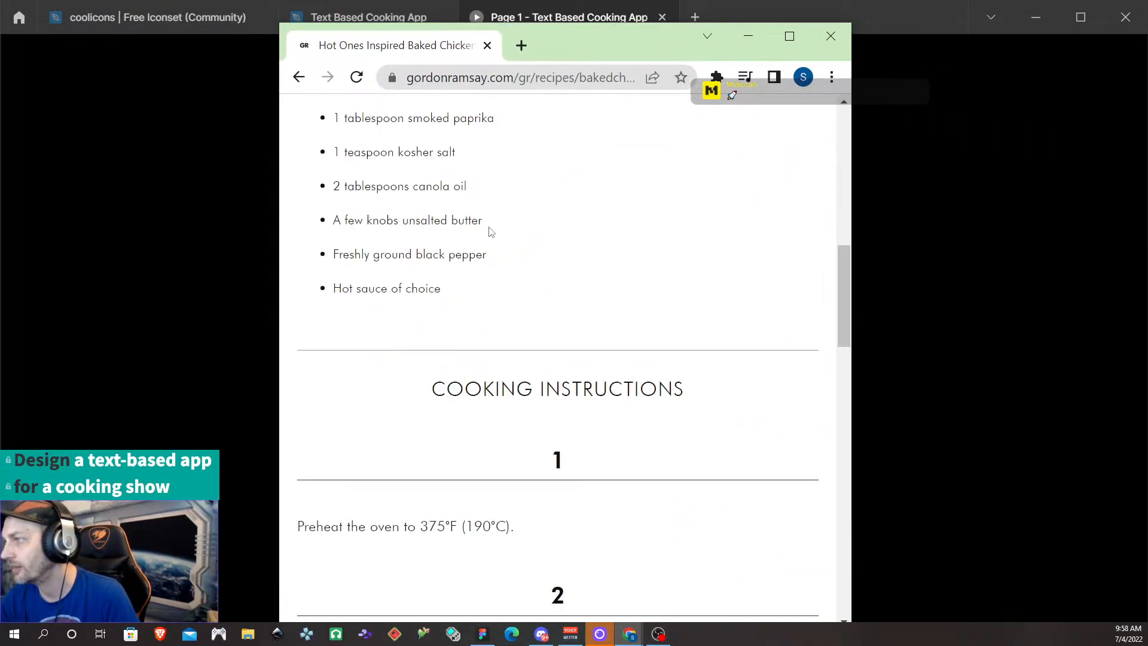
{"action": "left_click", "coordinate": [787, 40]}
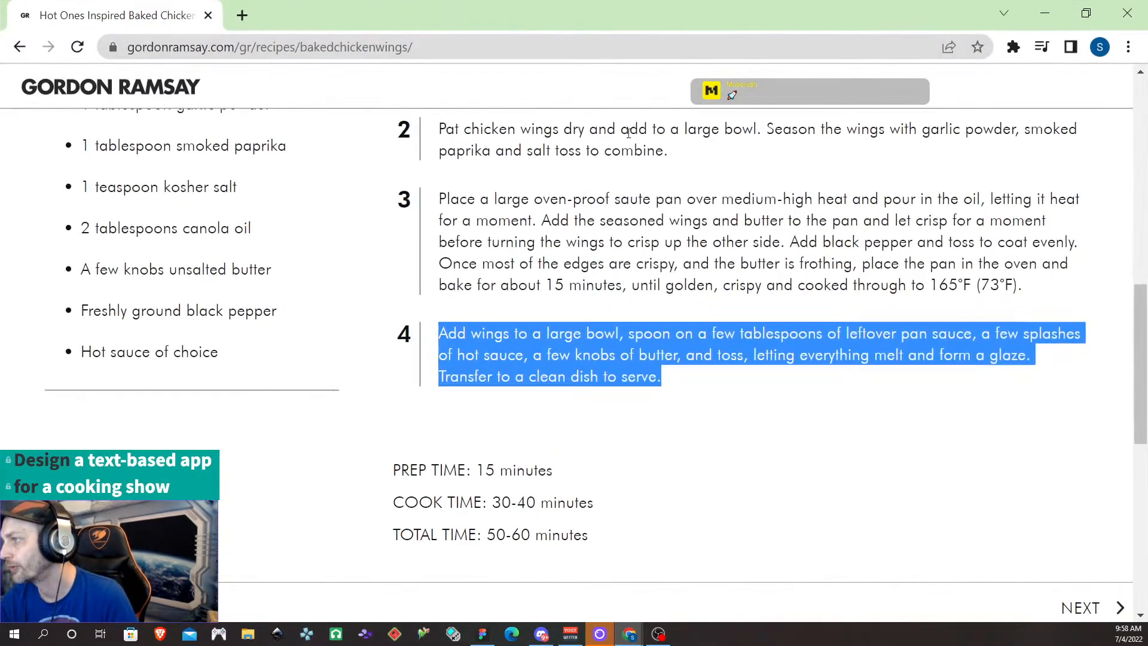
{"action": "left_click", "coordinate": [174, 96]}
Reduce the page zoom to 33% and look over the Gordon Ramsay home page from its banner to the footer
{"action": "scroll", "coordinate": [748, 303], "scroll_direction": "down", "scroll_amount": 4}
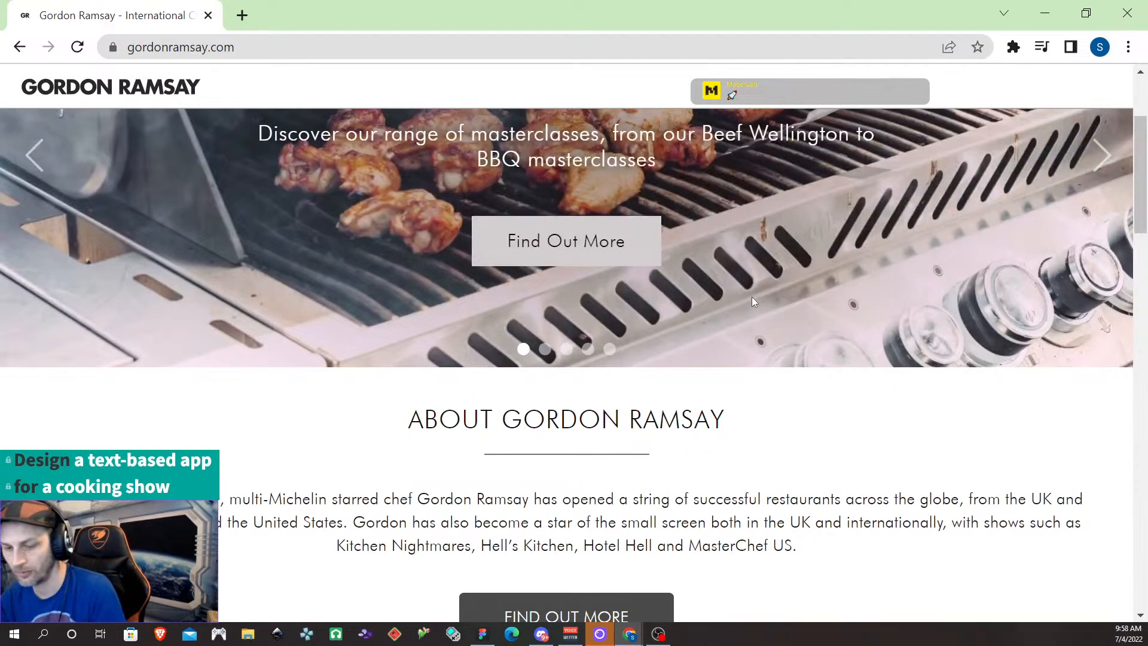
{"action": "scroll", "coordinate": [749, 299], "scroll_direction": "down", "scroll_amount": 6, "text": "ctrl"}
{"action": "scroll", "coordinate": [748, 299], "scroll_direction": "up", "scroll_amount": 2, "text": "ctrl"}
{"action": "scroll", "coordinate": [672, 307], "scroll_direction": "down", "scroll_amount": 2, "text": "ctrl"}
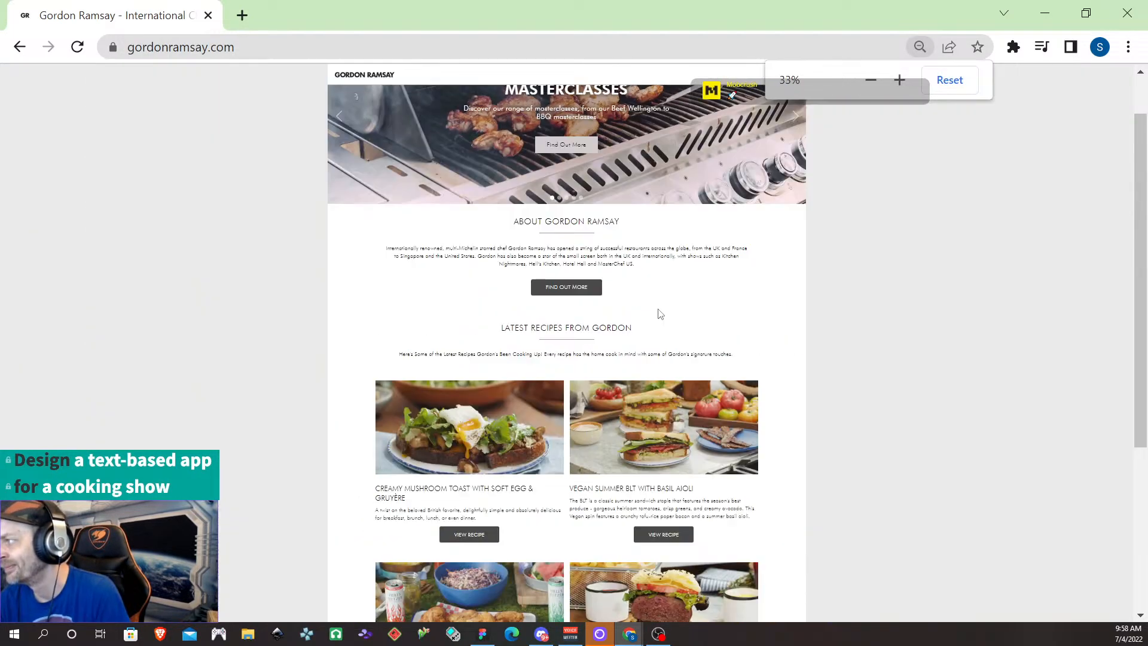
{"action": "scroll", "coordinate": [620, 321], "scroll_direction": "down", "scroll_amount": 5}
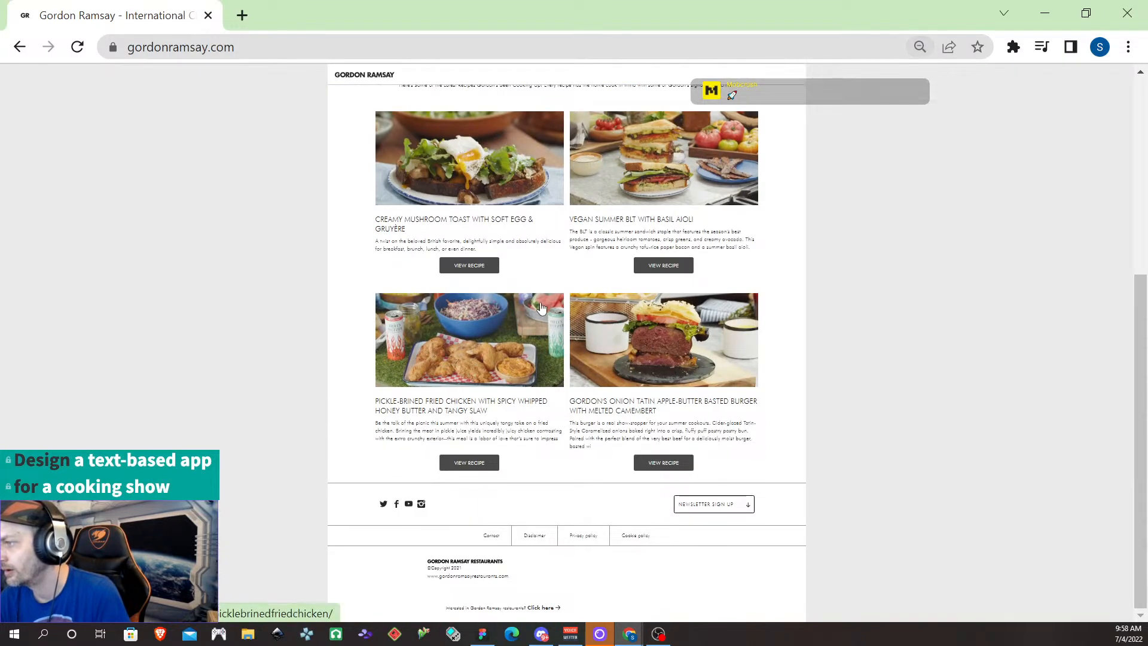
{"action": "scroll", "coordinate": [591, 353], "scroll_direction": "up", "scroll_amount": 5}
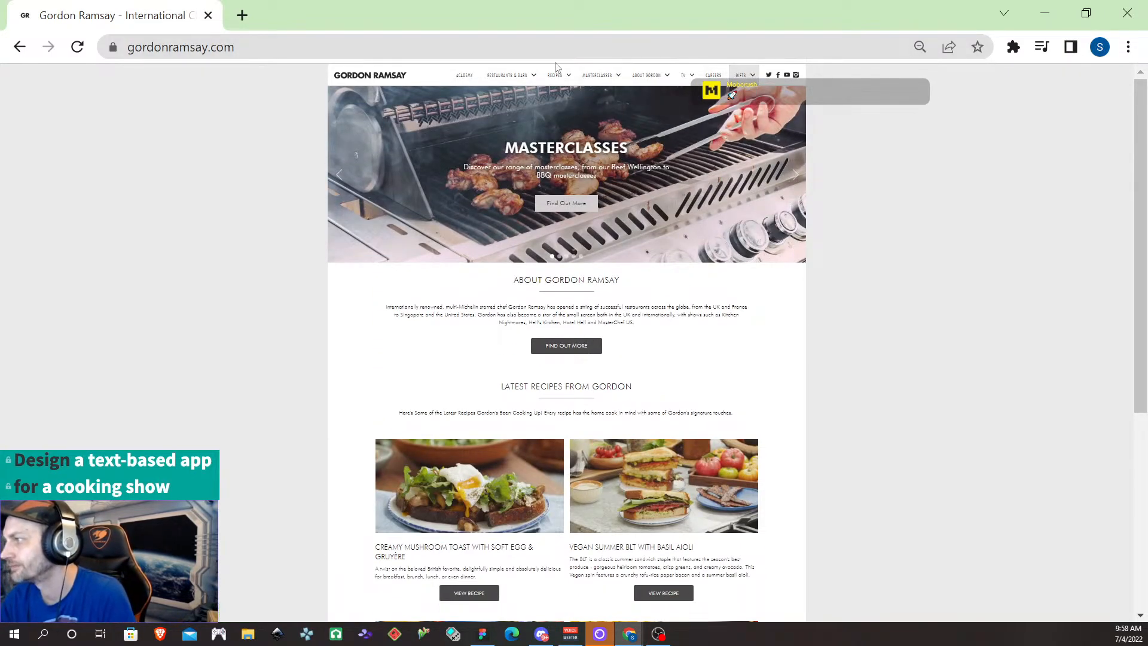
Check the submenus of the website's main navigation and open the TV page
{"action": "mouse_move", "coordinate": [489, 77]}
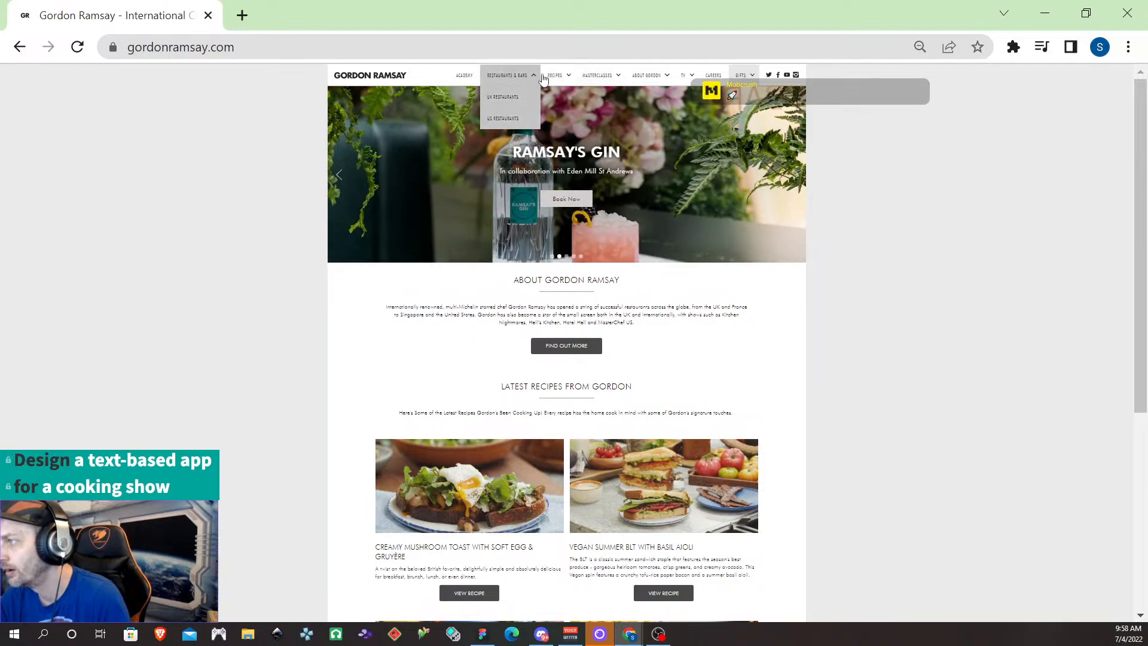
{"action": "mouse_move", "coordinate": [561, 80]}
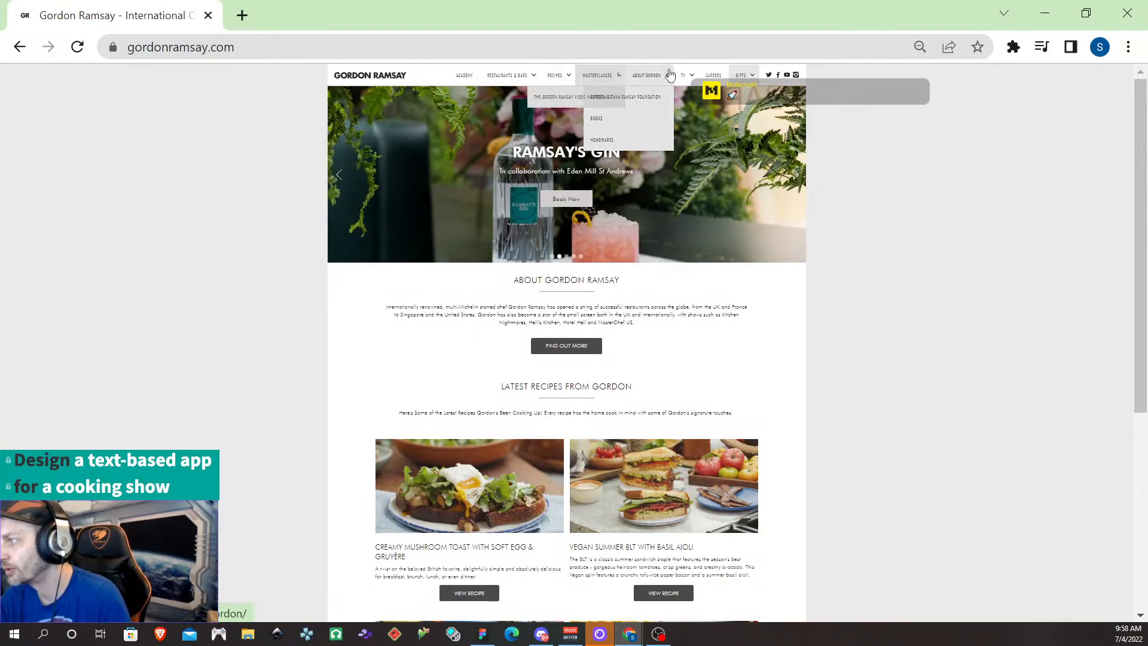
{"action": "mouse_move", "coordinate": [684, 80]}
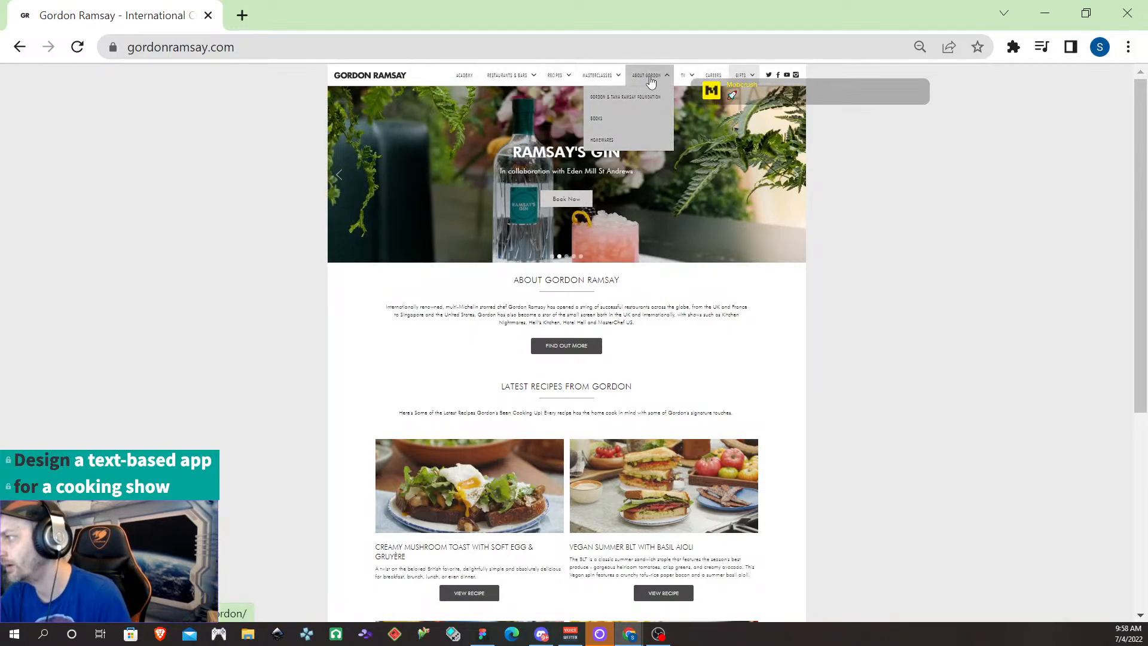
{"action": "left_click", "coordinate": [685, 80]}
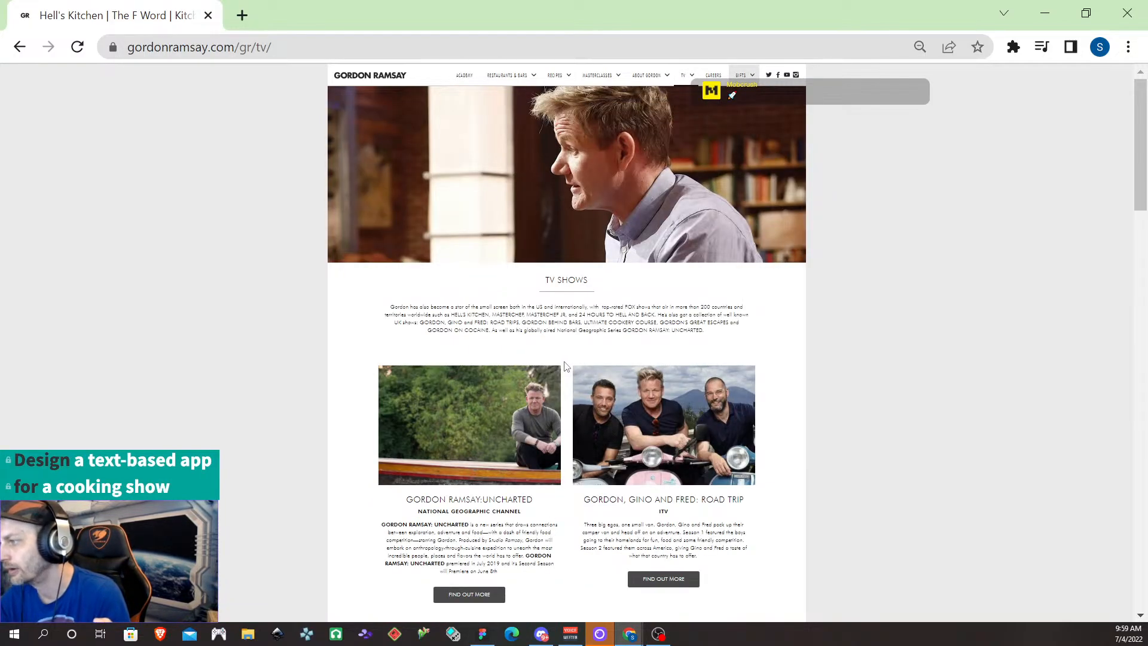
Look through the TV shows listed on the Gordon Ramsay TV page for content and layout ideas
{"action": "scroll", "coordinate": [566, 366], "scroll_direction": "down", "scroll_amount": 5}
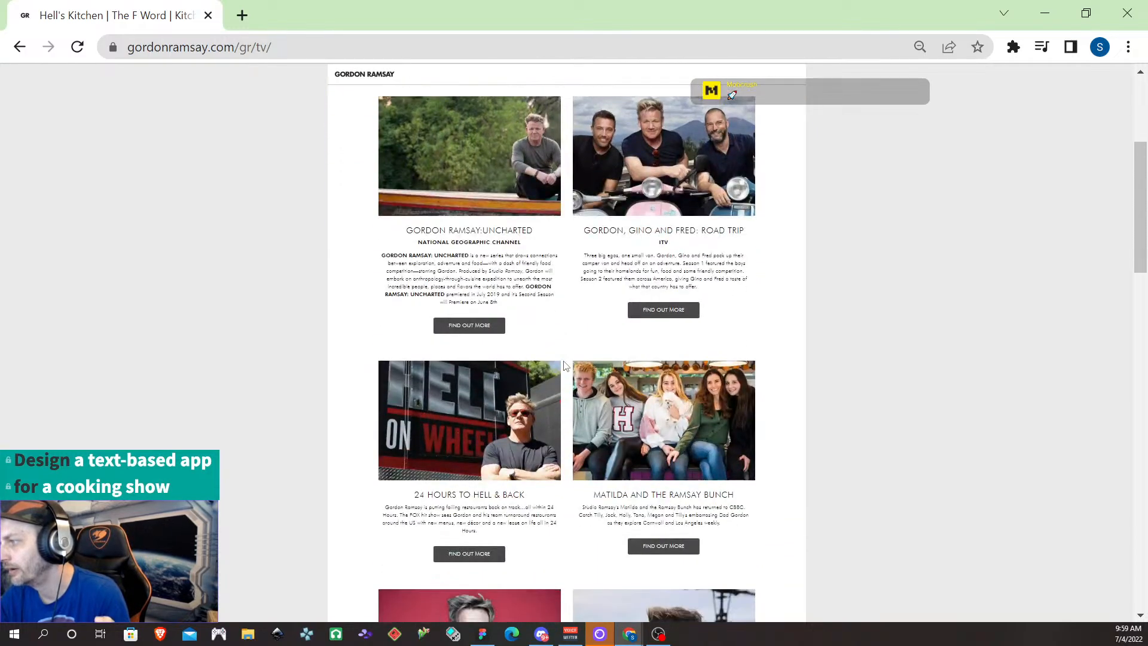
{"action": "scroll", "coordinate": [565, 367], "scroll_direction": "down", "scroll_amount": 3}
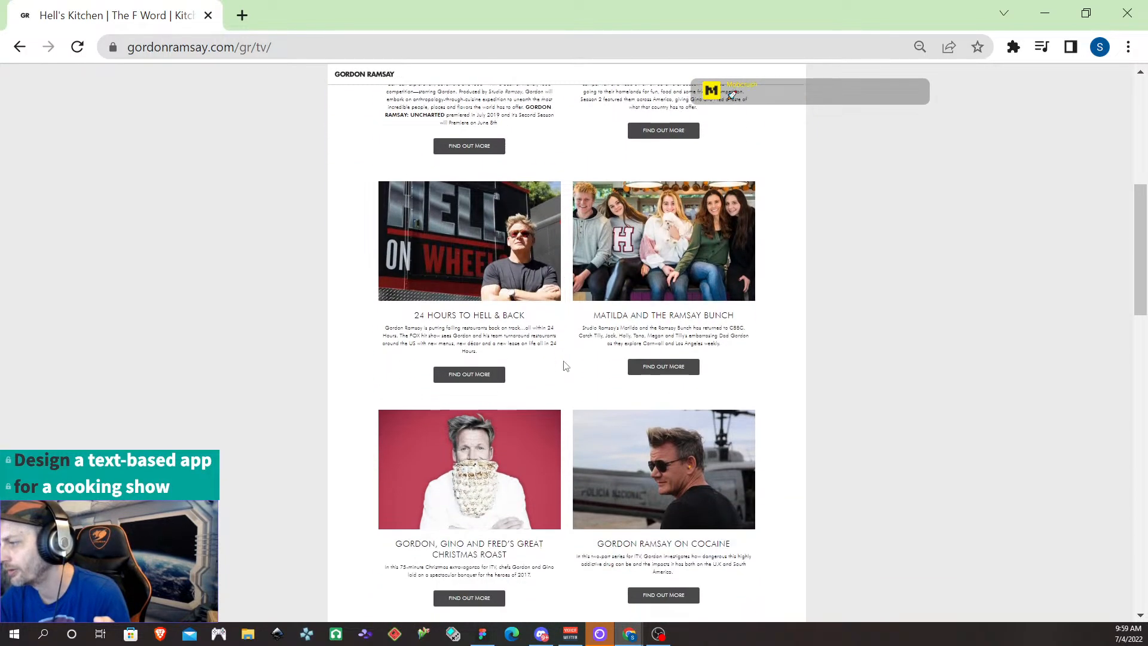
{"action": "scroll", "coordinate": [565, 366], "scroll_direction": "down", "scroll_amount": 2}
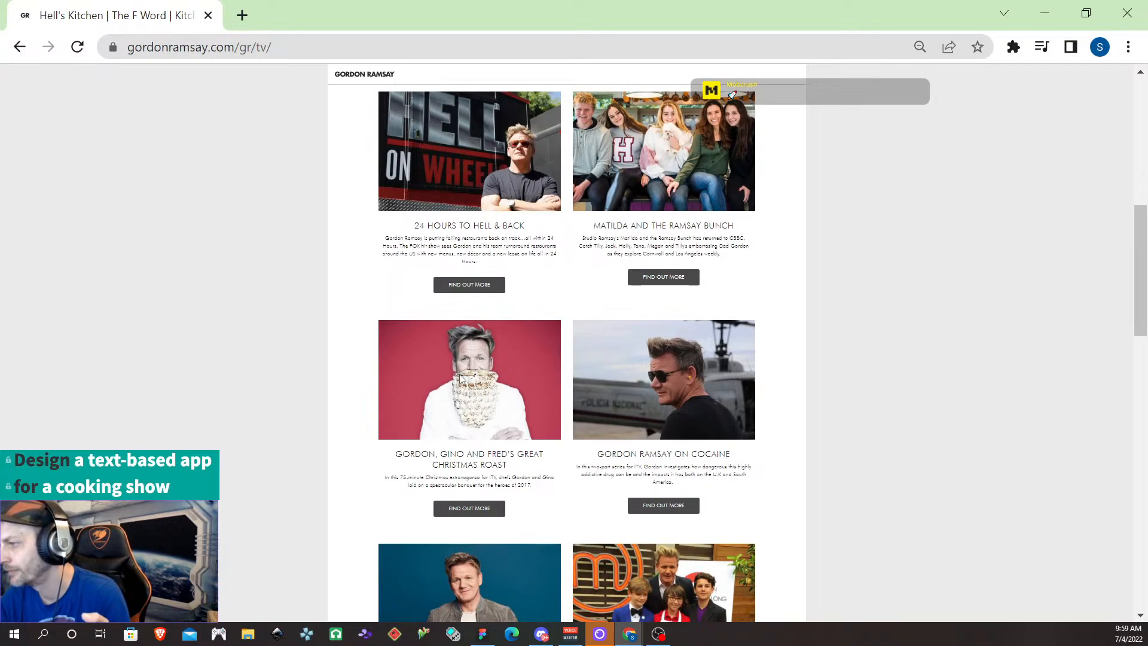
{"action": "scroll", "coordinate": [461, 379], "scroll_direction": "down", "scroll_amount": 3}
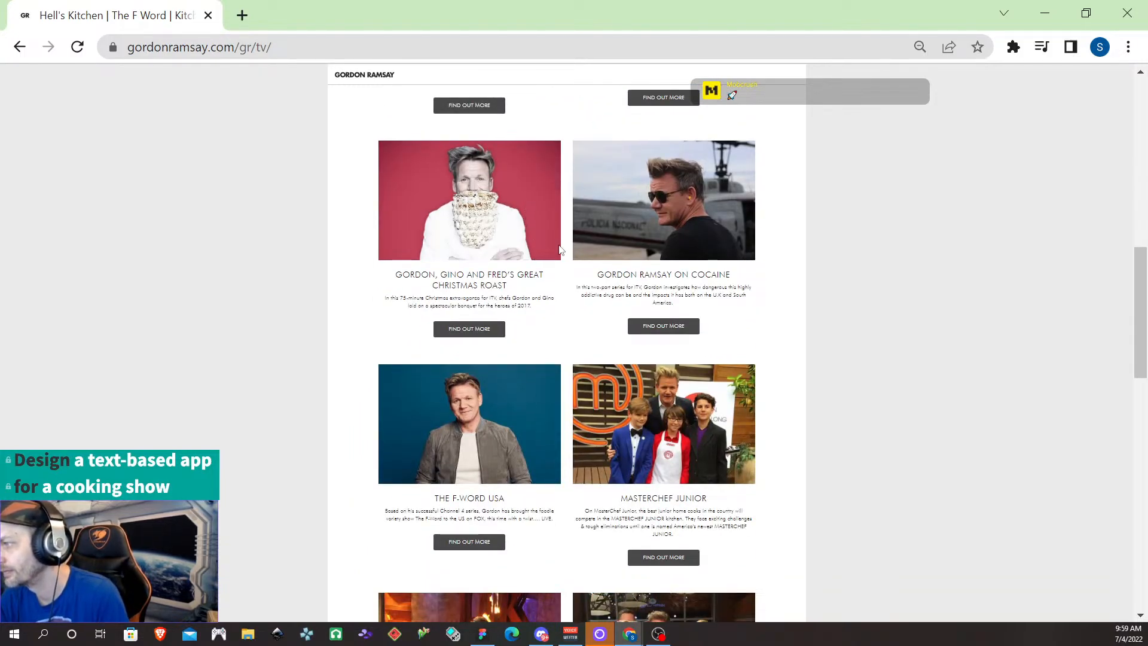
{"action": "scroll", "coordinate": [561, 250], "scroll_direction": "down", "scroll_amount": 10}
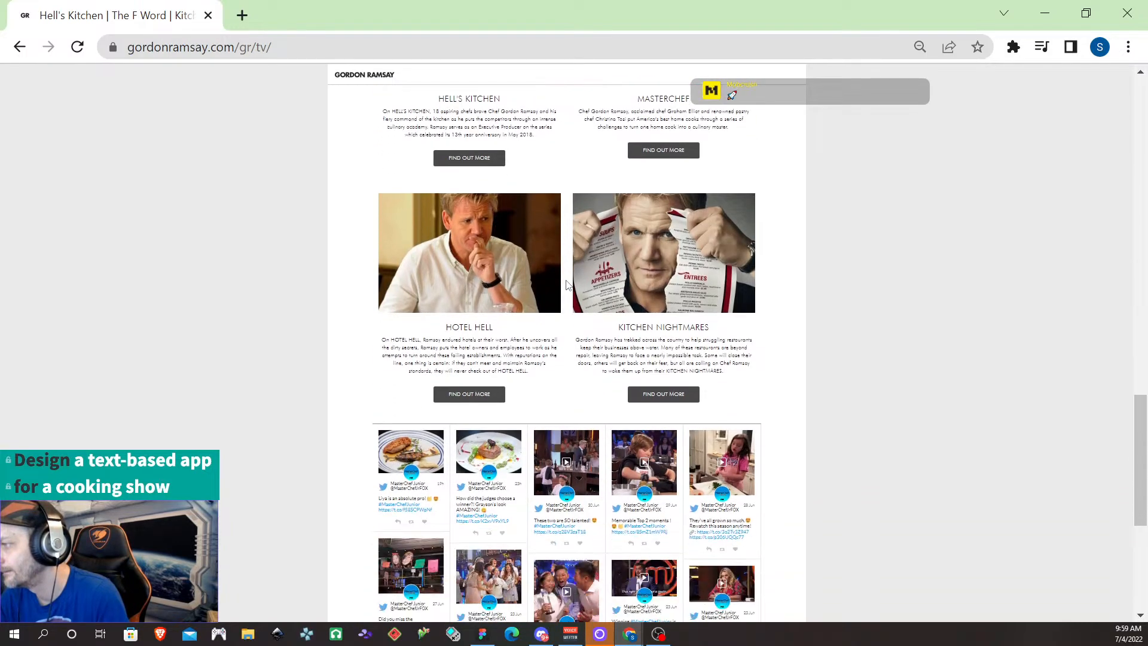
{"action": "scroll", "coordinate": [564, 291], "scroll_direction": "up", "scroll_amount": 7}
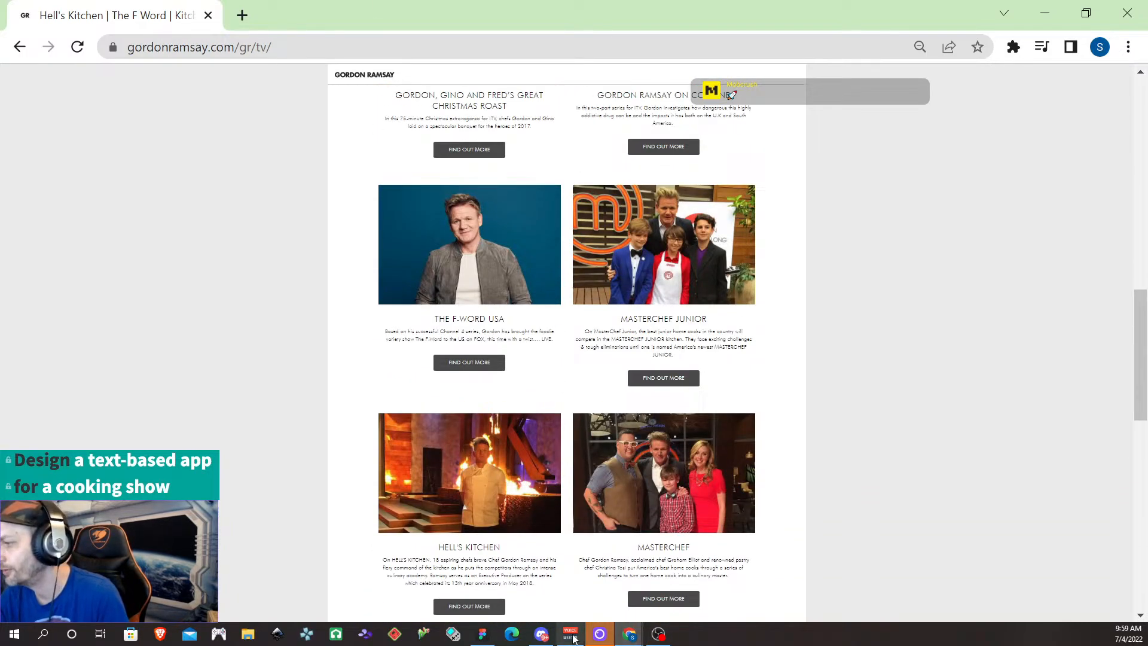
Switch to Figma and locate the two green menu frames in the Text Based Cooking App design file
{"action": "left_click", "coordinate": [483, 634]}
{"action": "scroll", "coordinate": [653, 389], "scroll_direction": "down", "scroll_amount": 5}
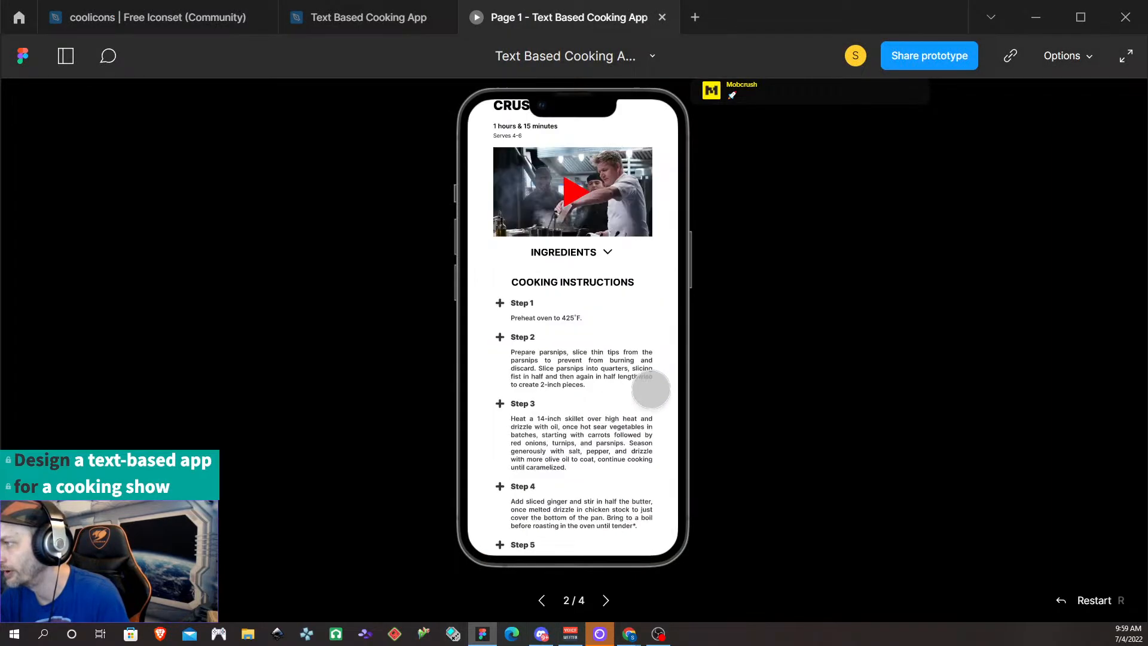
{"action": "left_click", "coordinate": [368, 24]}
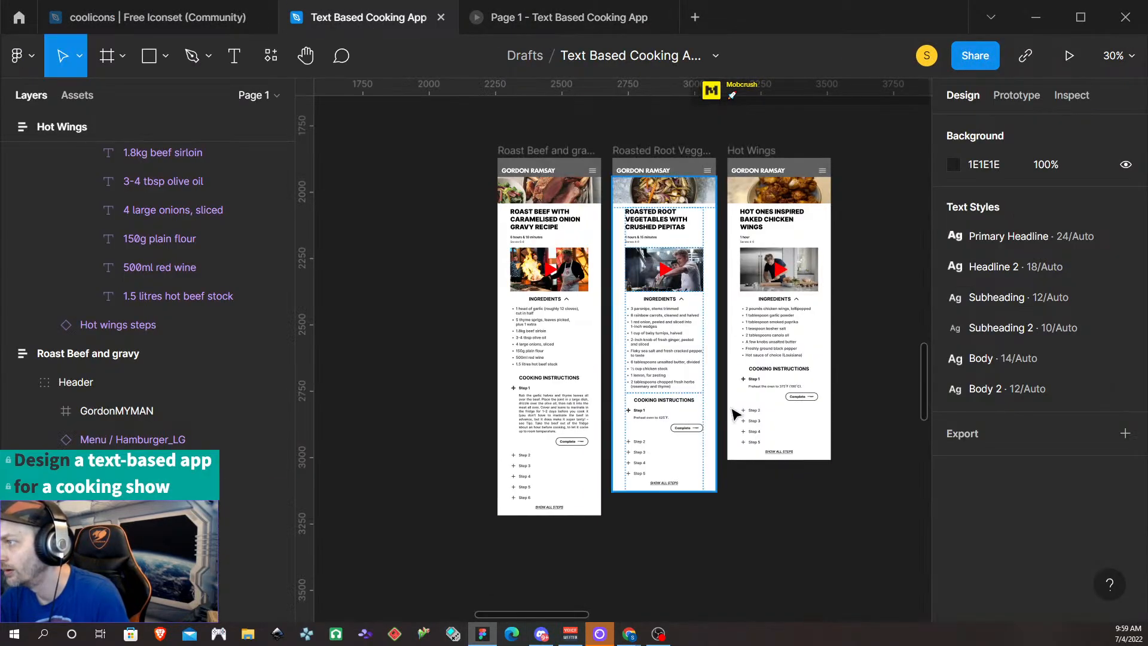
{"action": "scroll", "coordinate": [743, 410], "scroll_direction": "down", "scroll_amount": 3}
{"action": "scroll", "coordinate": [759, 462], "scroll_direction": "down", "scroll_amount": 4}
{"action": "scroll", "coordinate": [735, 437], "scroll_direction": "right", "scroll_amount": 3}
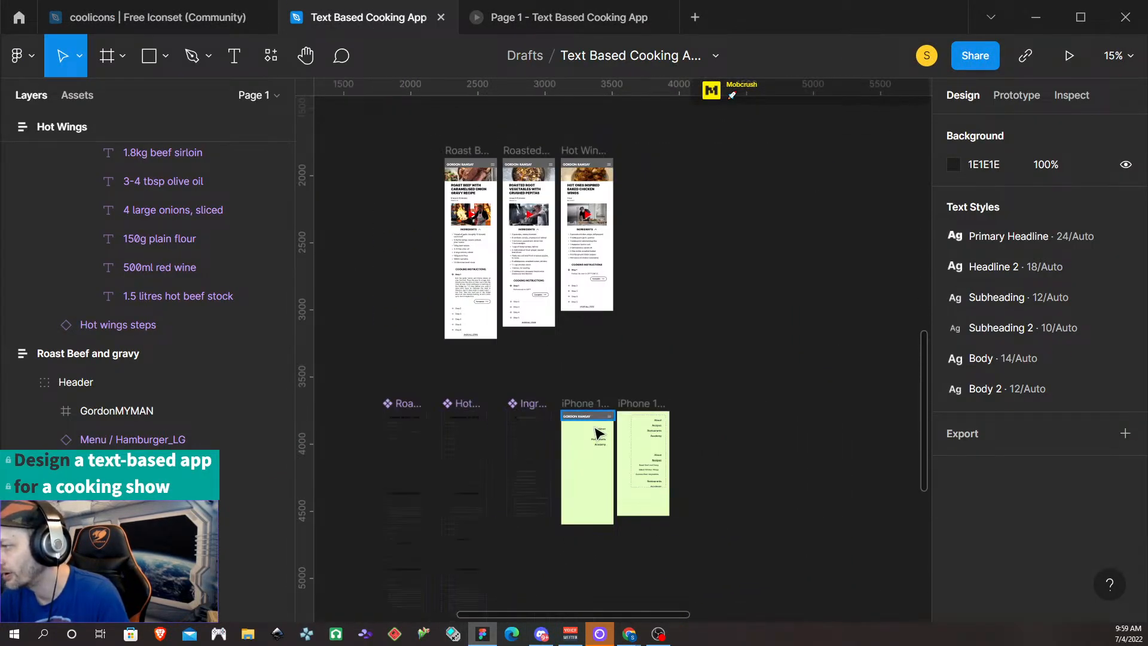
{"action": "scroll", "coordinate": [595, 430], "scroll_direction": "up", "scroll_amount": 2}
{"action": "scroll", "coordinate": [595, 474], "scroll_direction": "down", "scroll_amount": 3}
{"action": "left_click", "coordinate": [650, 351]}
{"action": "scroll", "coordinate": [649, 351], "scroll_direction": "up", "scroll_amount": 1}
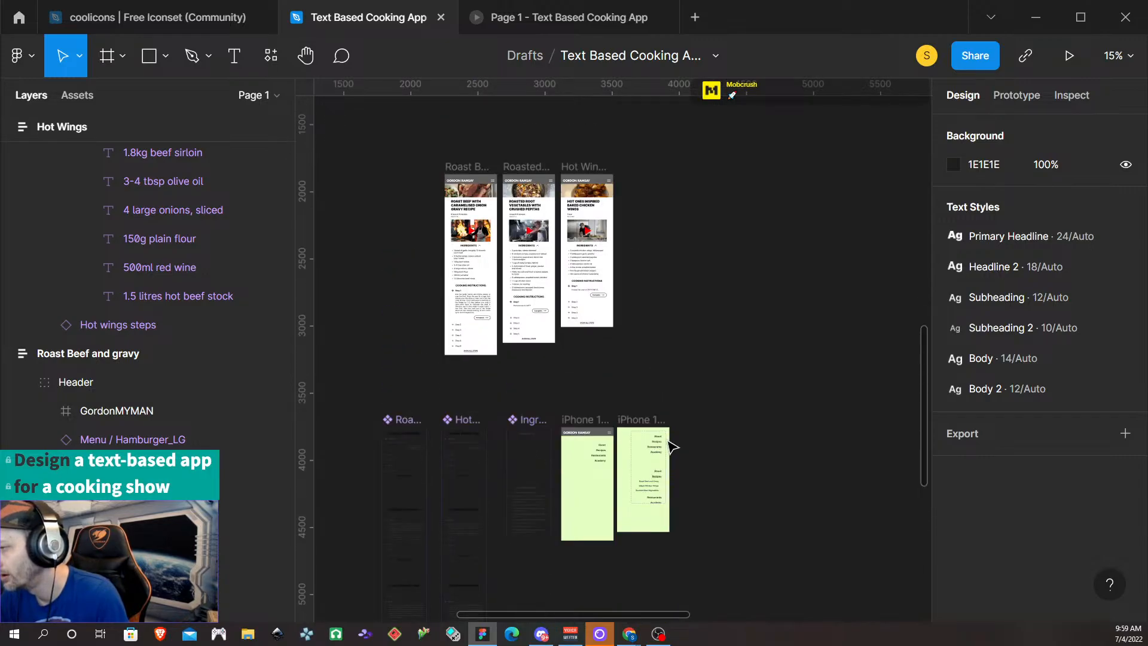
{"action": "scroll", "coordinate": [667, 527], "scroll_direction": "left", "scroll_amount": 1}
{"action": "scroll", "coordinate": [668, 526], "scroll_direction": "right", "scroll_amount": 1}
{"action": "scroll", "coordinate": [586, 511], "scroll_direction": "up", "scroll_amount": 2}
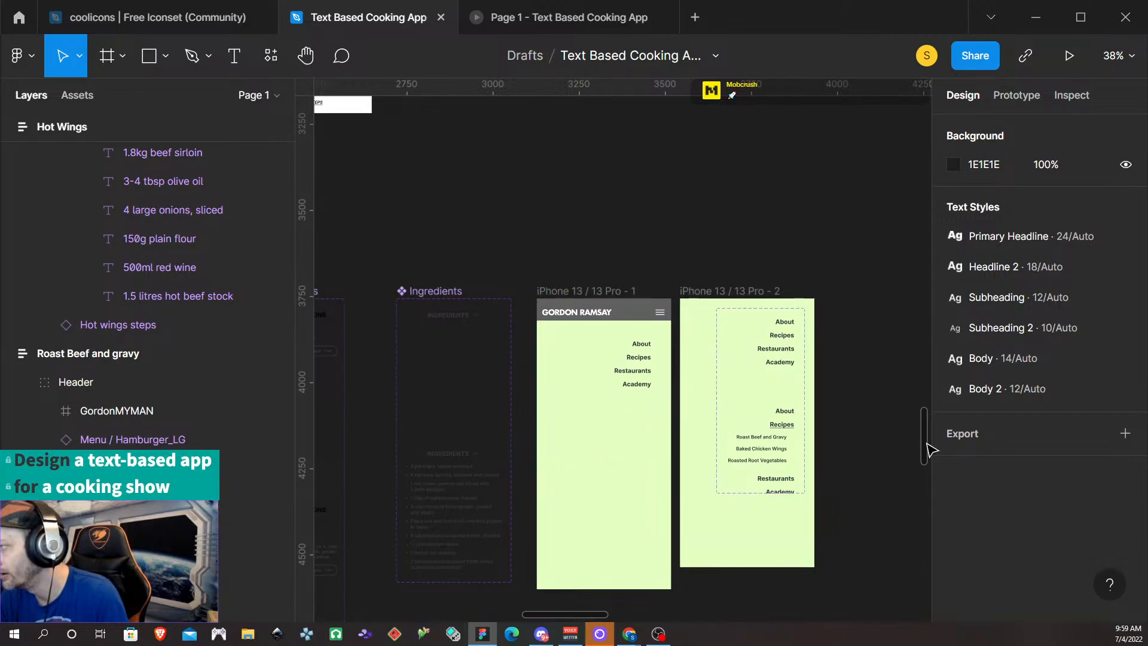
Change the fill of the iPhone 13 / 13 Pro - 1 menu frame to light grey E7E7E7
{"action": "left_click", "coordinate": [577, 292]}
{"action": "scroll", "coordinate": [993, 392], "scroll_direction": "down", "scroll_amount": 3}
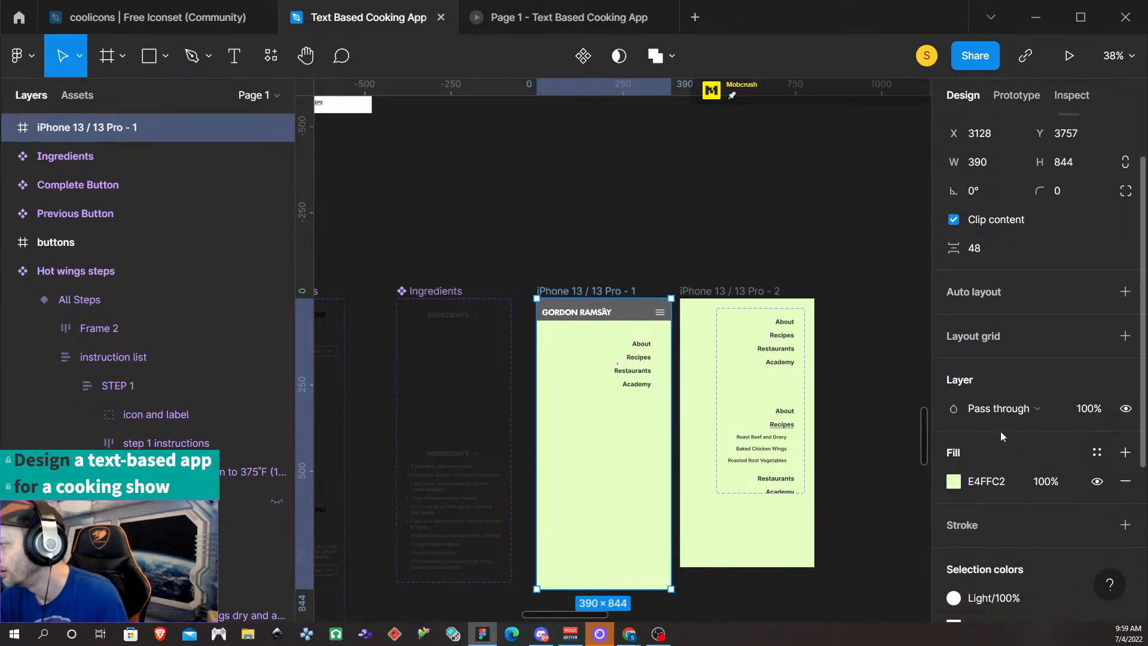
{"action": "left_click", "coordinate": [997, 372]}
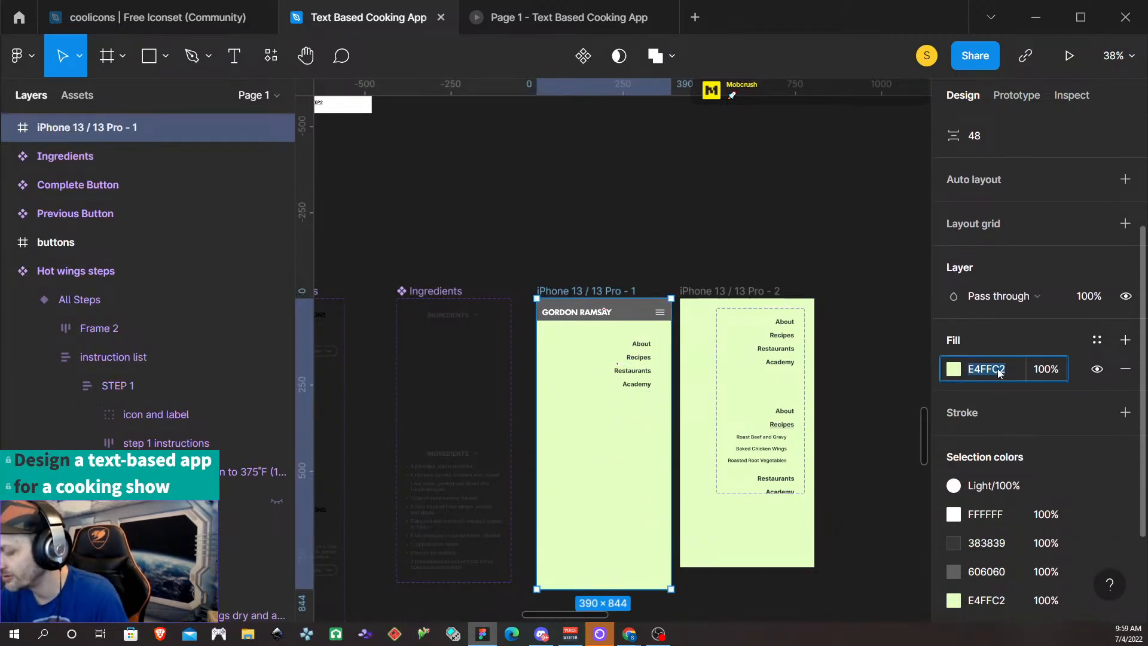
{"action": "left_click", "coordinate": [953, 370]}
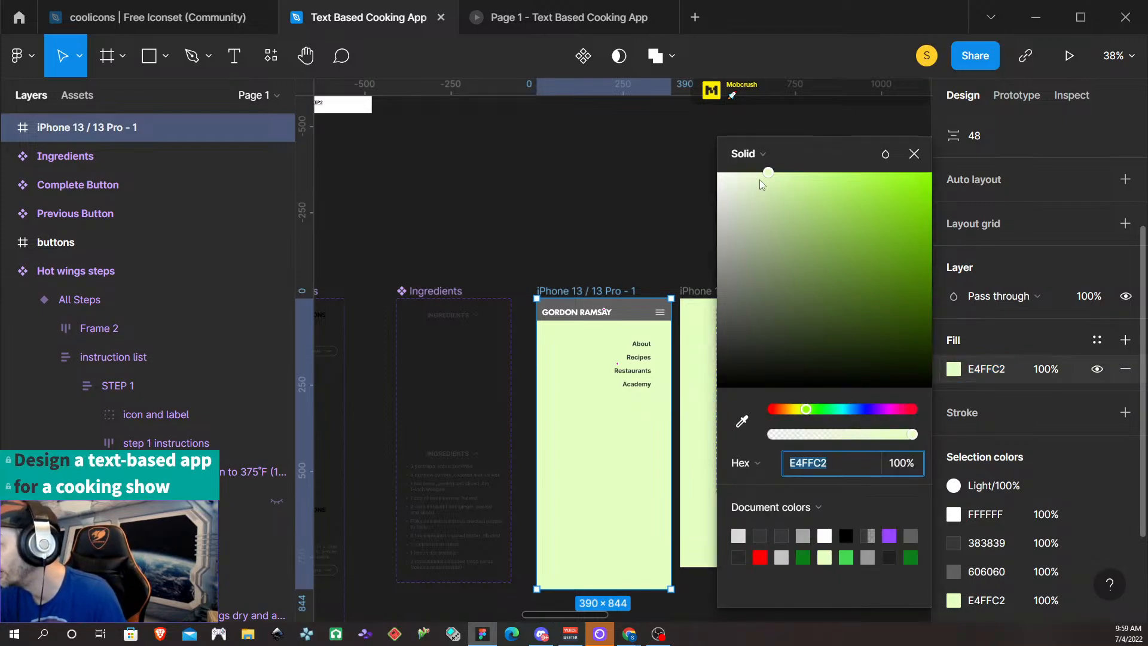
{"action": "left_click_drag", "start_coordinate": [768, 175], "coordinate": [566, 199]}
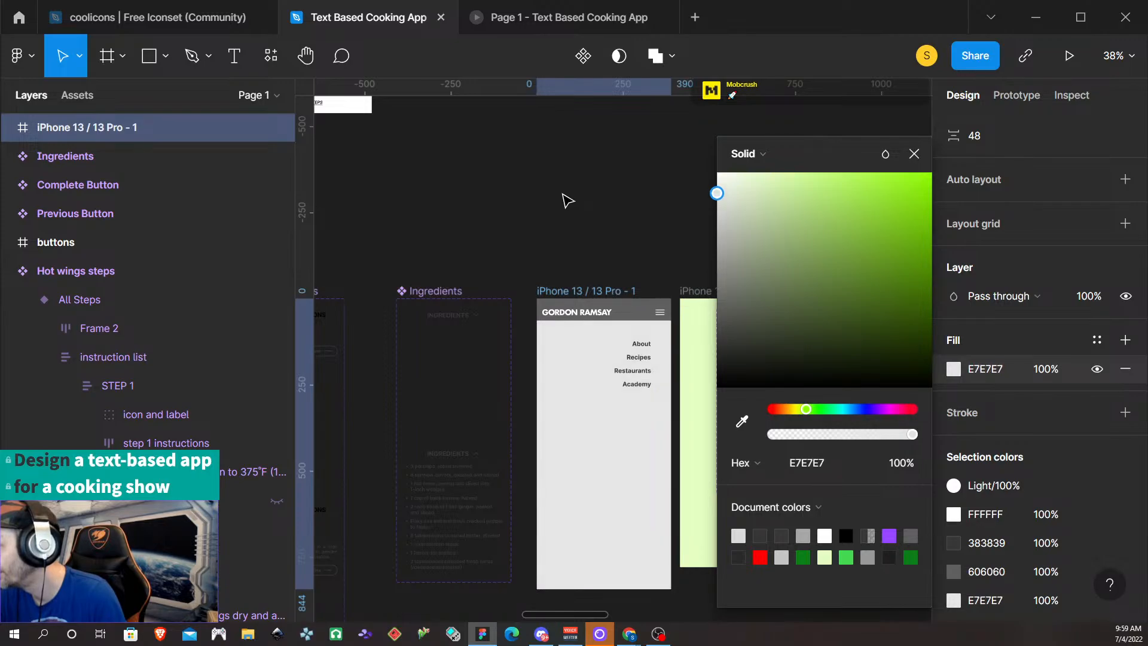
{"action": "left_click", "coordinate": [914, 154]}
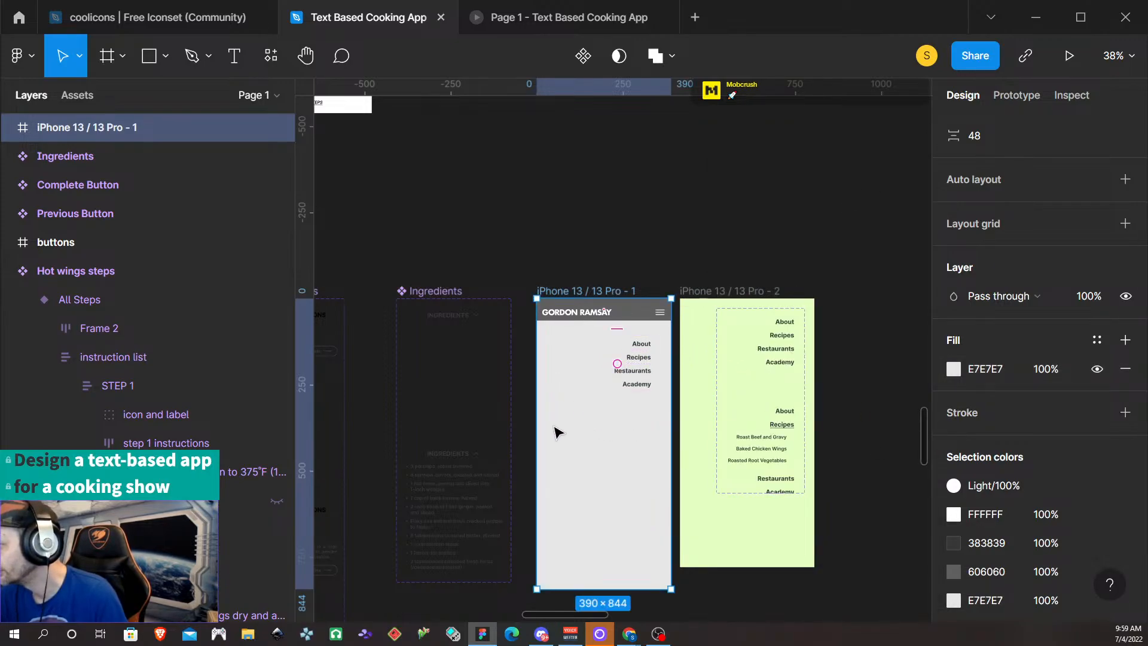
Apply the same E7E7E7 fill colour to the iPhone 13 / 13 Pro - 2 frame
{"action": "left_click", "coordinate": [987, 601]}
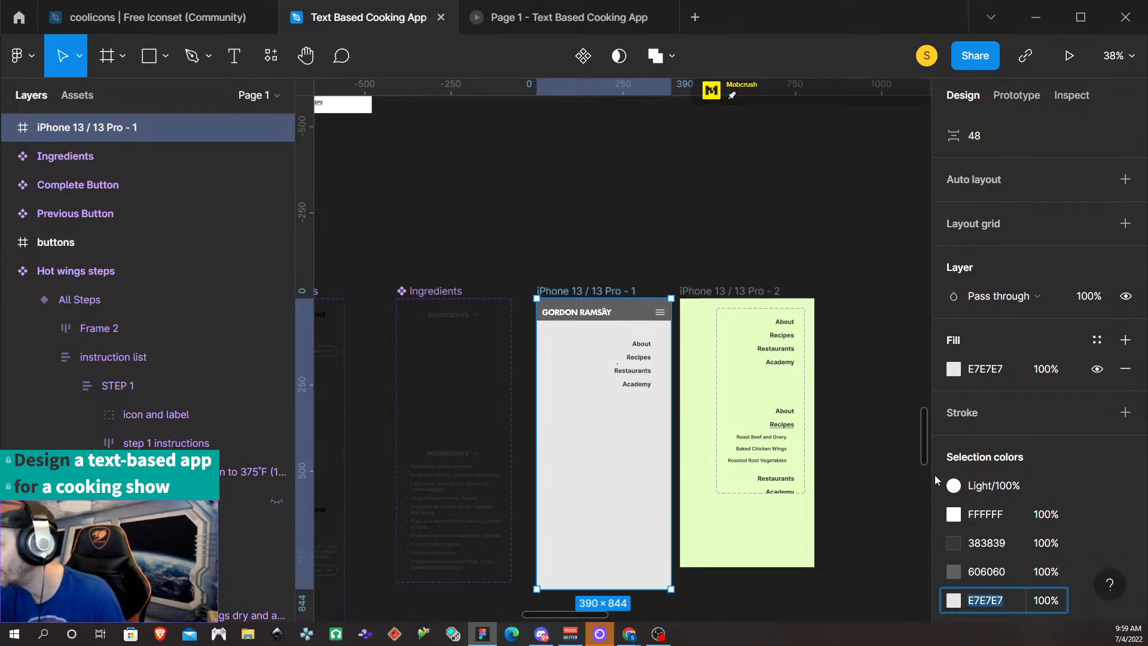
{"action": "left_click", "coordinate": [996, 376]}
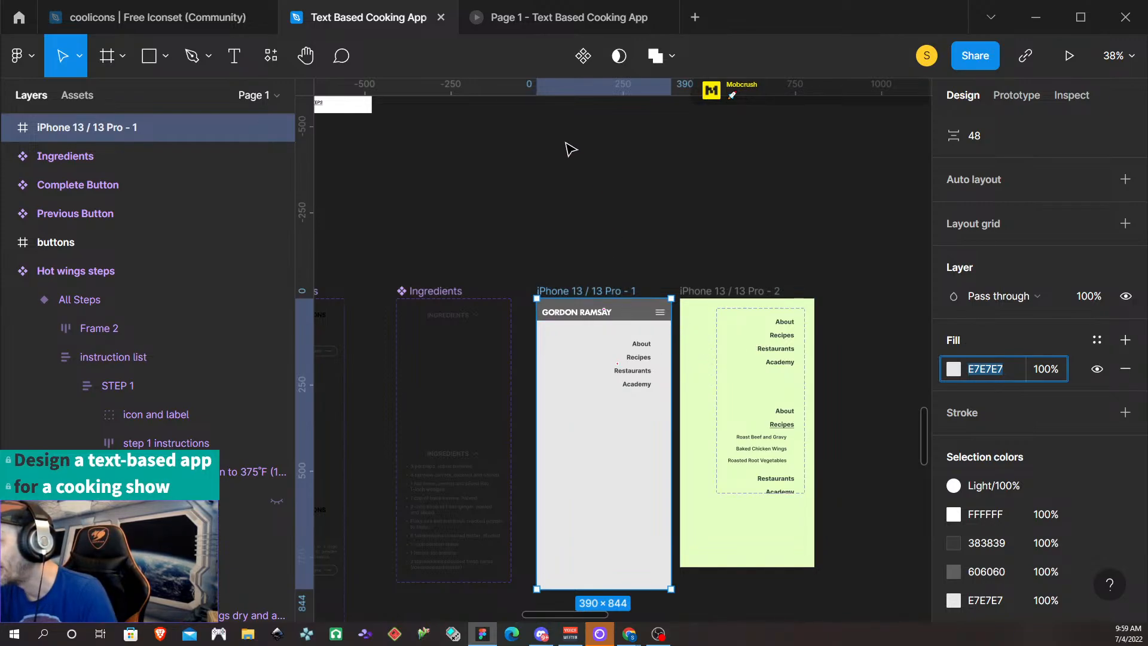
{"action": "left_click", "coordinate": [718, 293]}
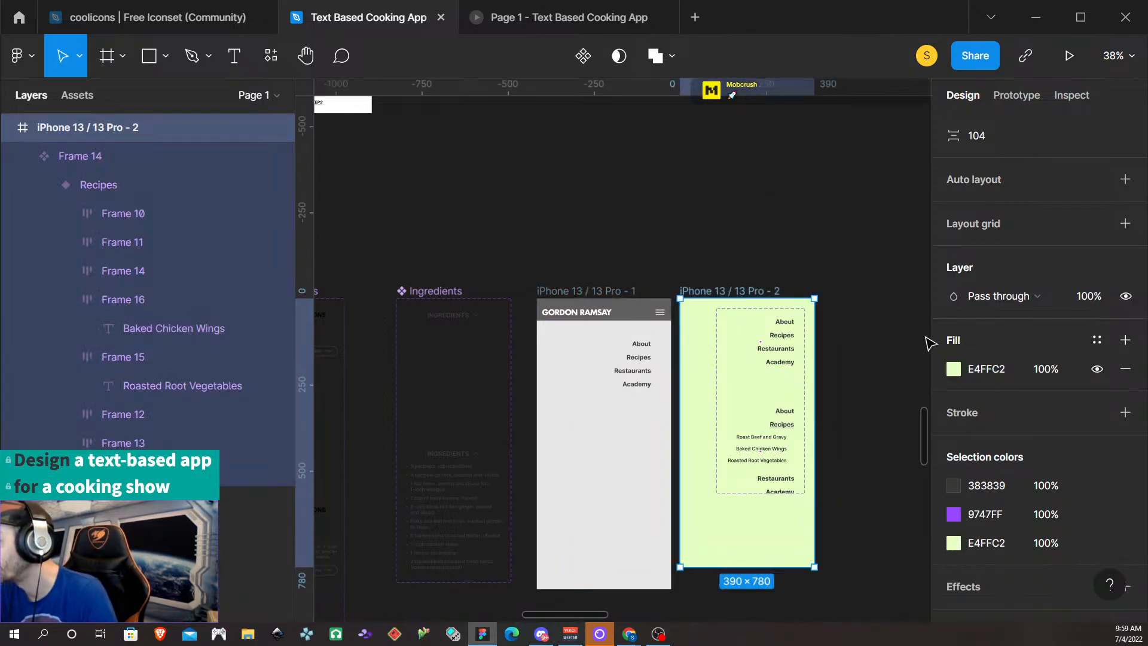
{"action": "left_click", "coordinate": [999, 375]}
{"action": "type", "text": "E7E7E7"}
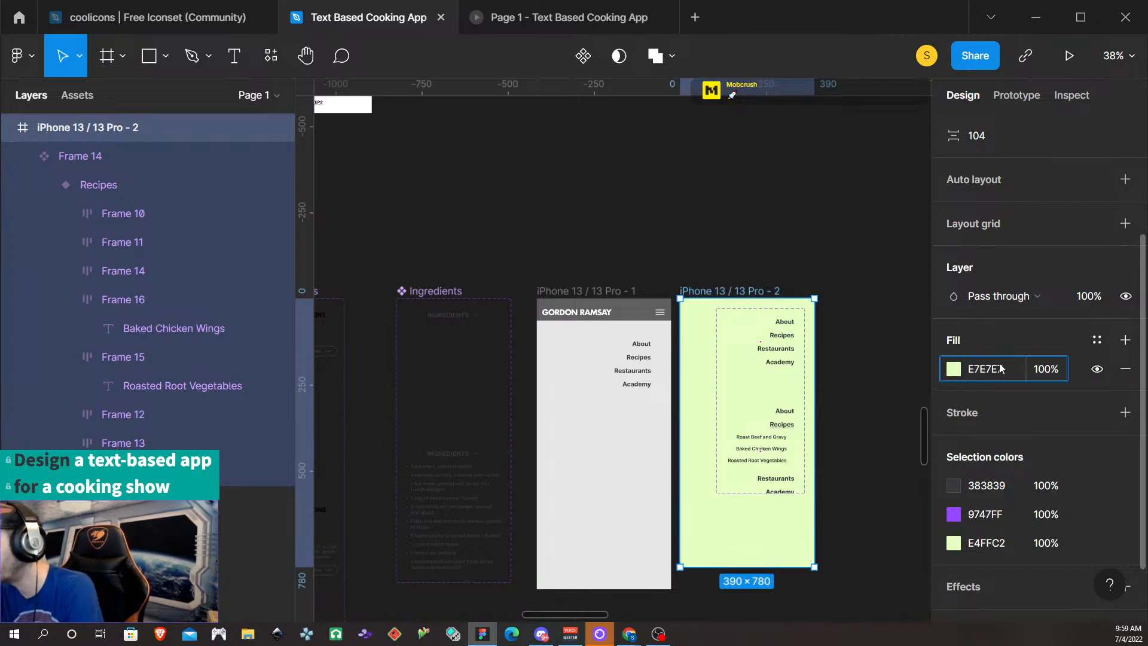
{"action": "key", "text": "Return"}
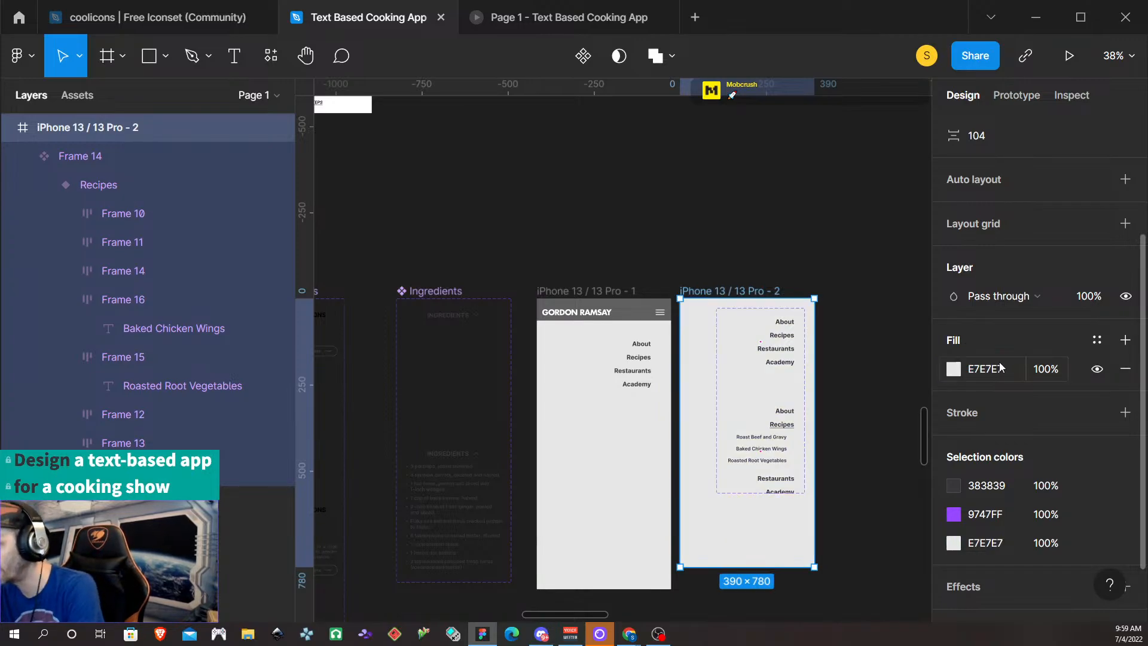
Check the recoloured menu in the prototype preview by opening and closing it from the Roasted Root Vegetables page
{"action": "left_click", "coordinate": [610, 20]}
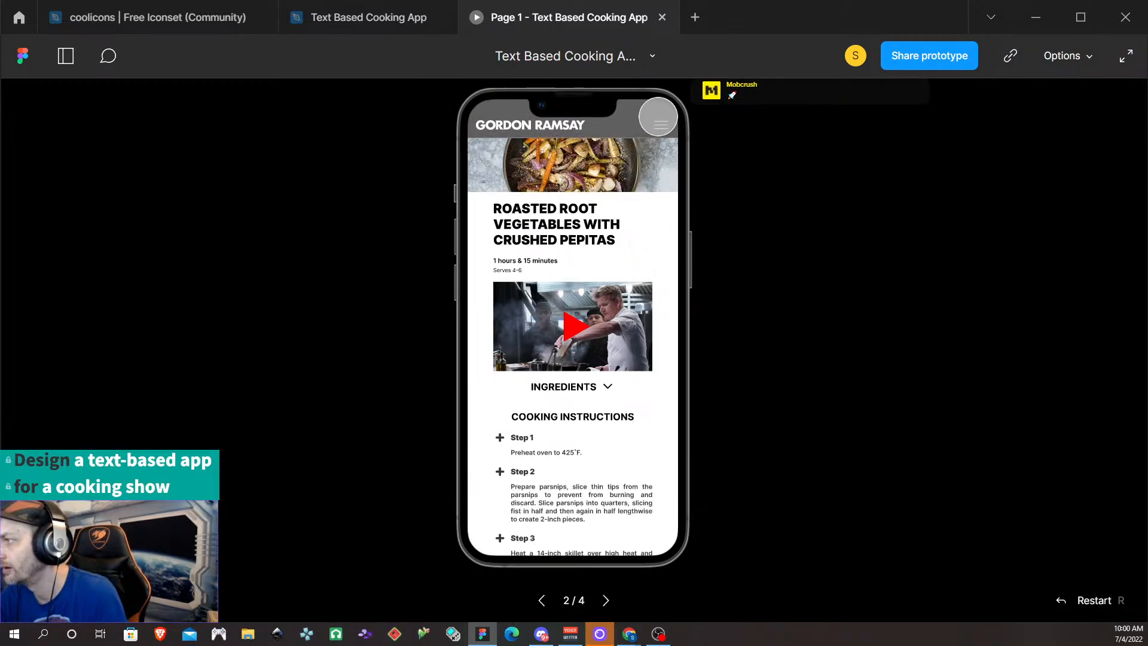
{"action": "left_click", "coordinate": [658, 117]}
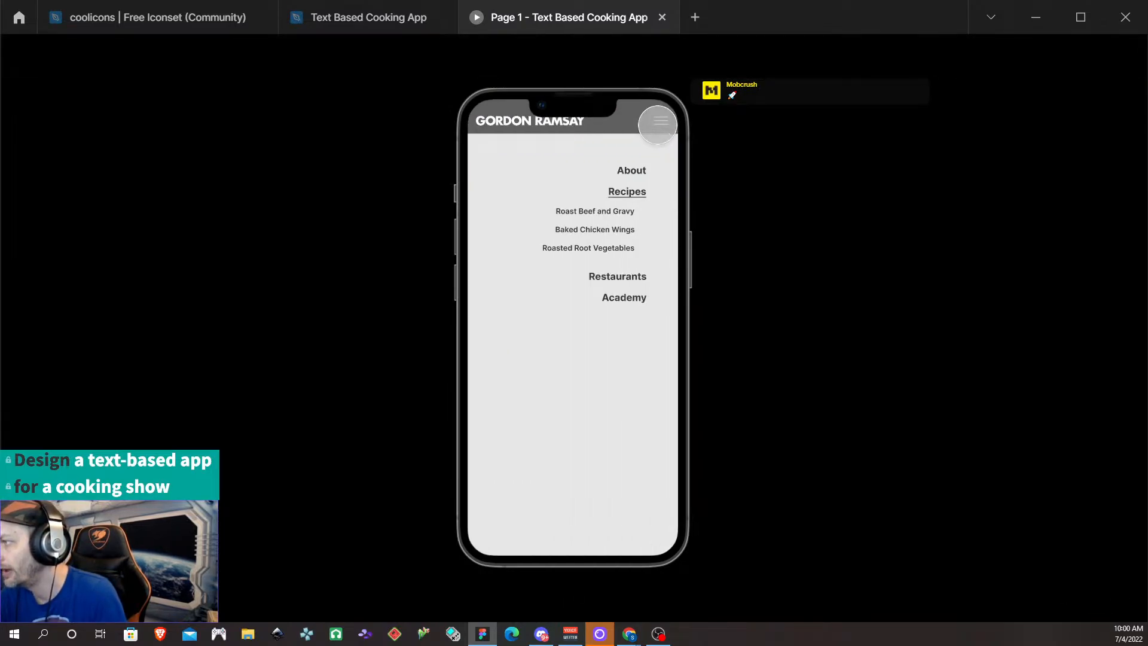
{"action": "left_click", "coordinate": [658, 125]}
{"action": "left_click", "coordinate": [661, 124]}
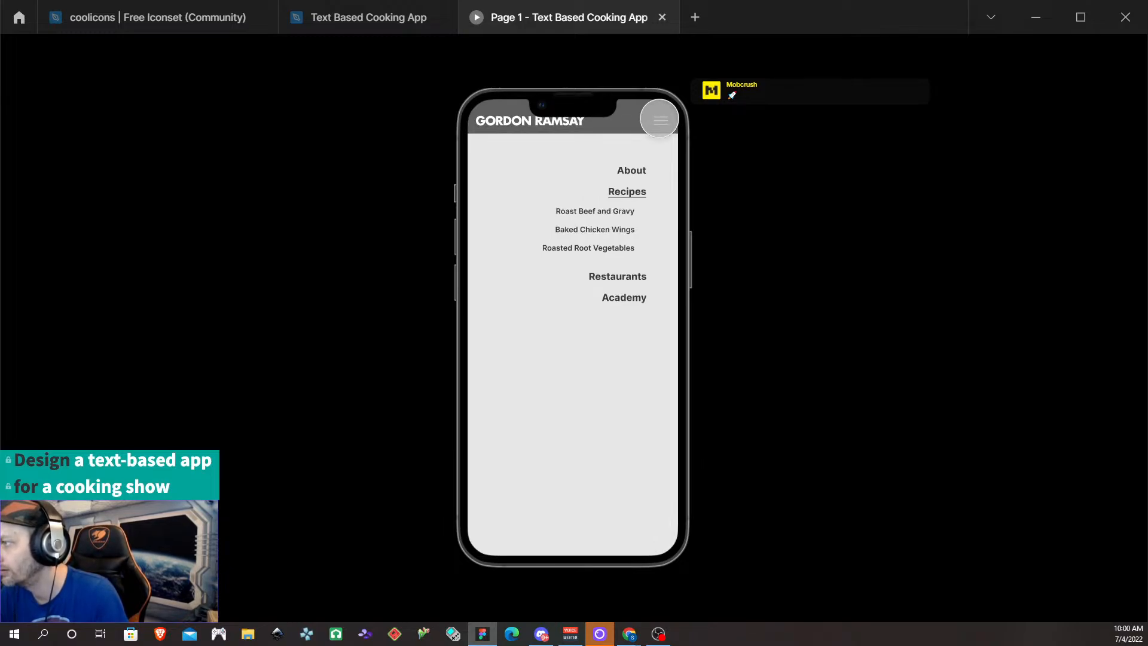
{"action": "left_click", "coordinate": [659, 121]}
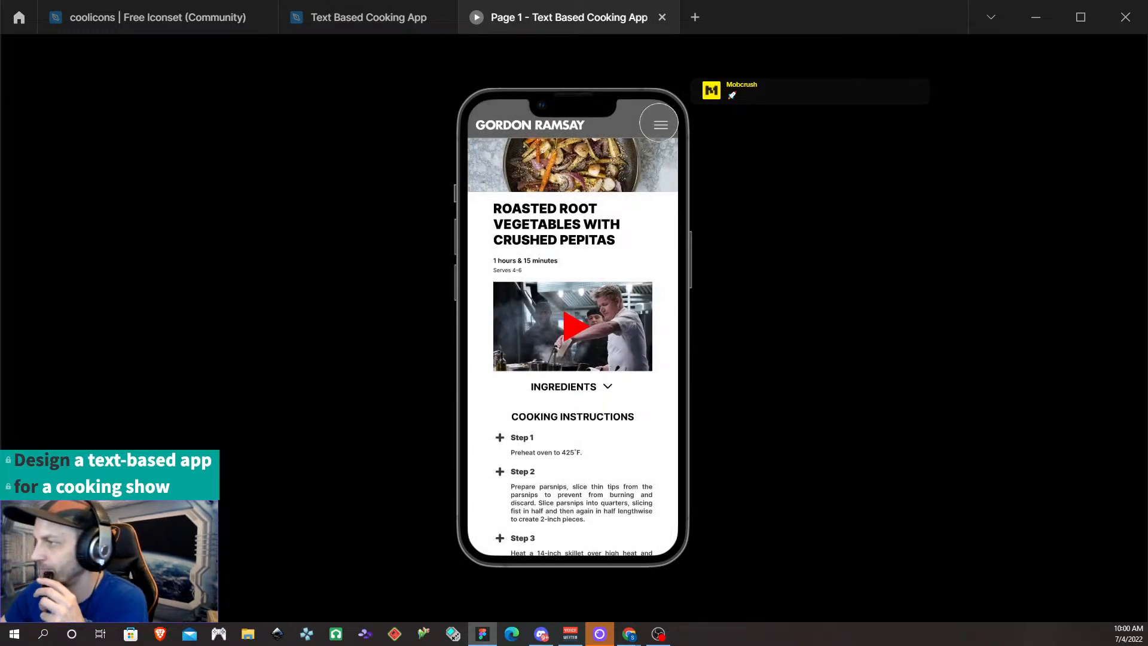
{"action": "left_click", "coordinate": [659, 124]}
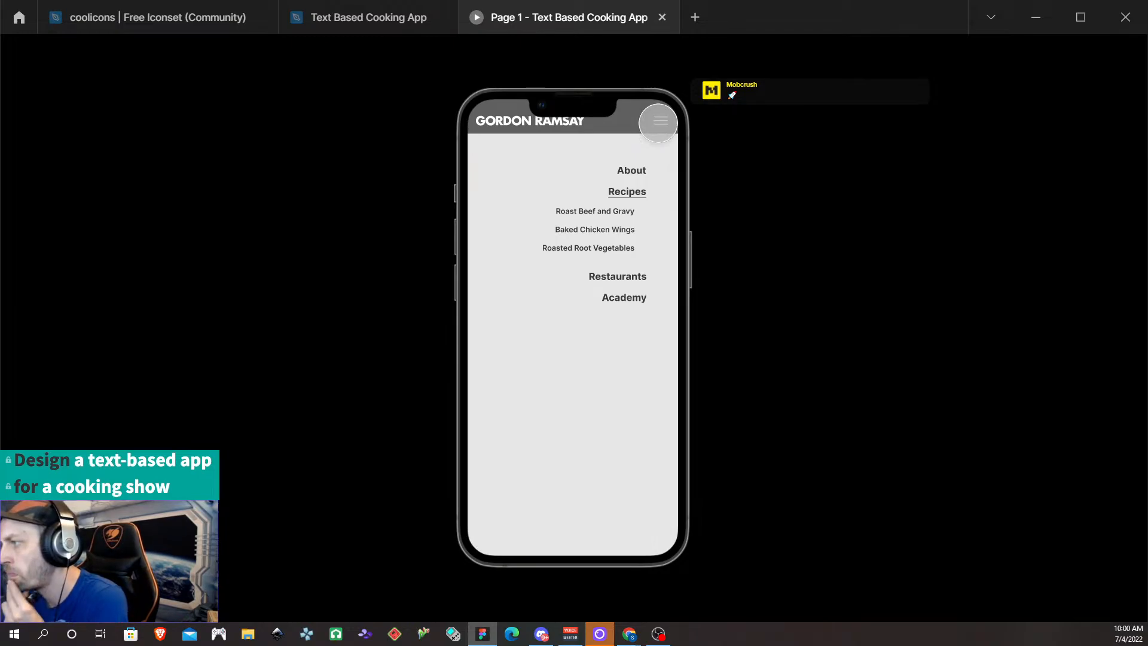
{"action": "left_click", "coordinate": [658, 122]}
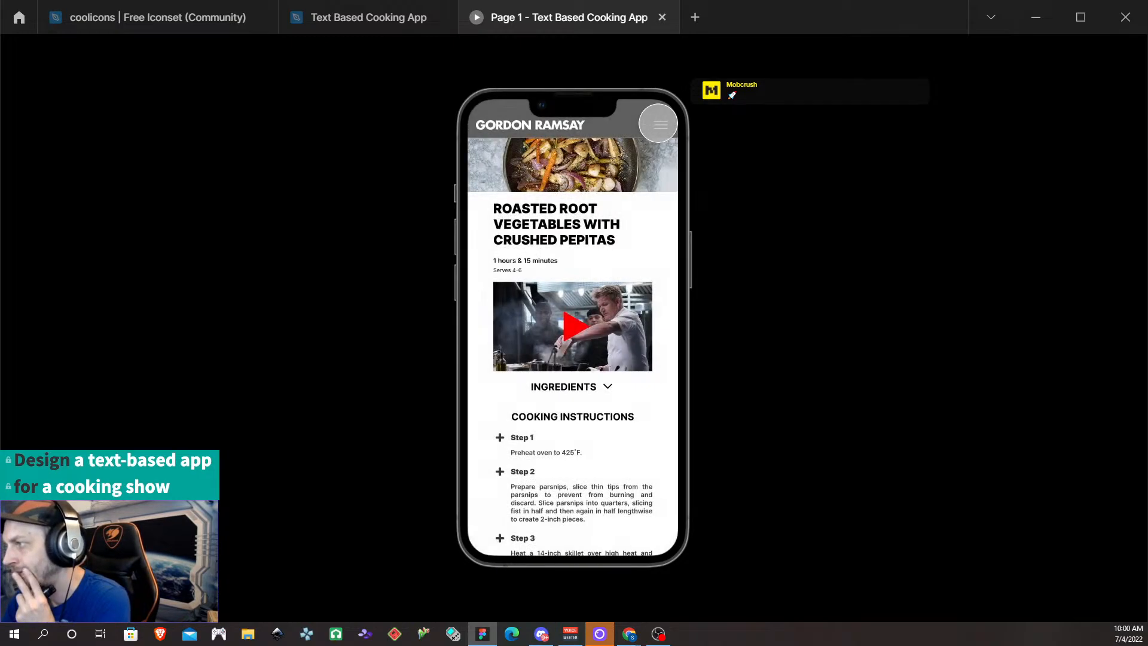
Return to the design file and add a linear gradient fill over the iPhone 13 / 13 Pro - 1 frame's grey fill
{"action": "left_click", "coordinate": [363, 18]}
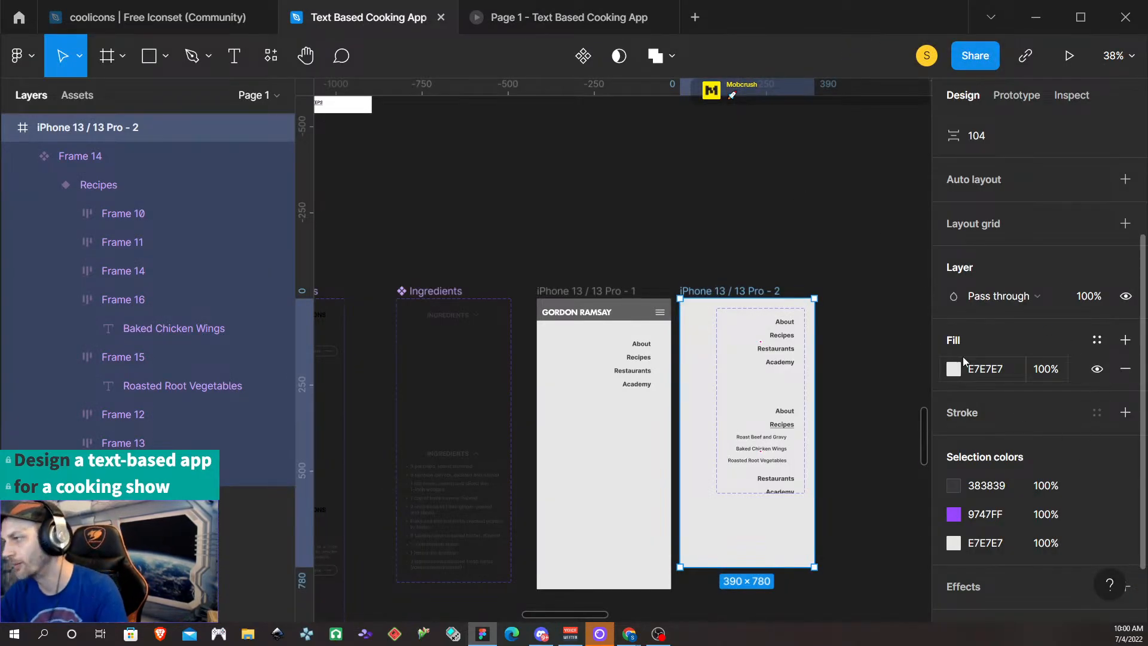
{"action": "left_click", "coordinate": [618, 293]}
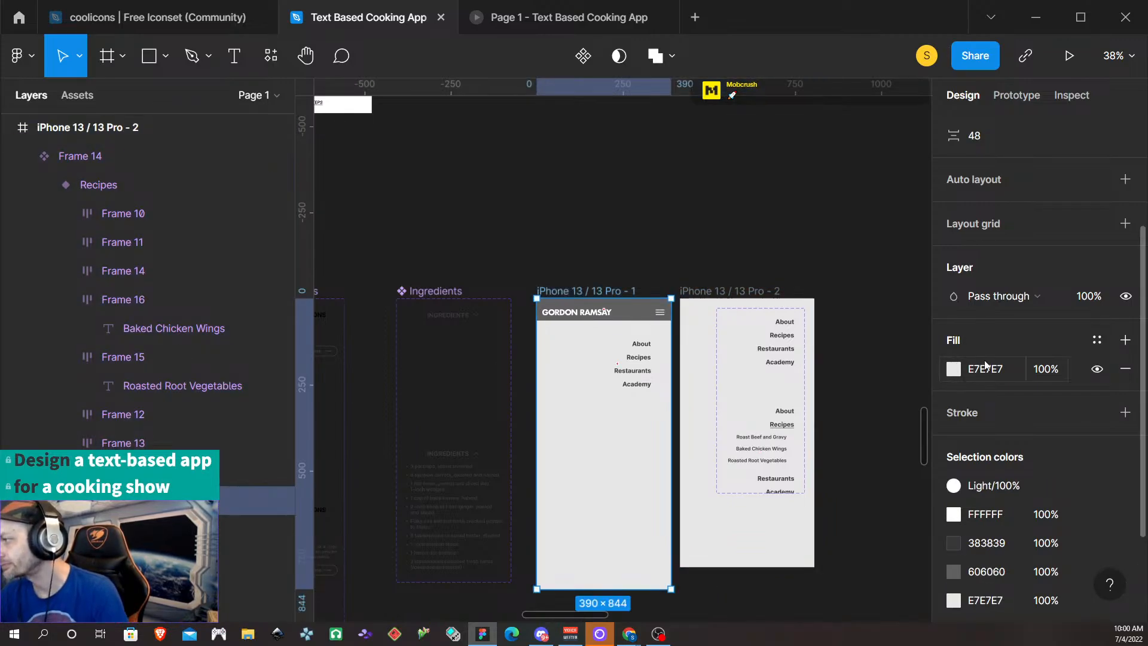
{"action": "left_click", "coordinate": [1125, 339]}
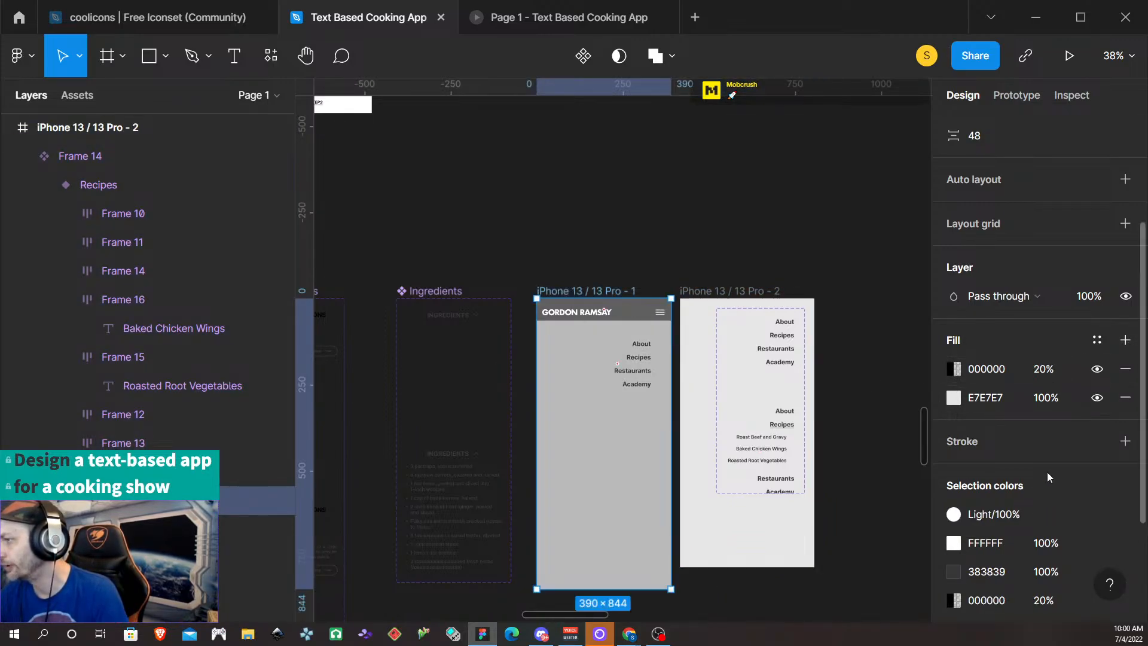
{"action": "left_click", "coordinate": [965, 370]}
{"action": "left_click", "coordinate": [960, 369]}
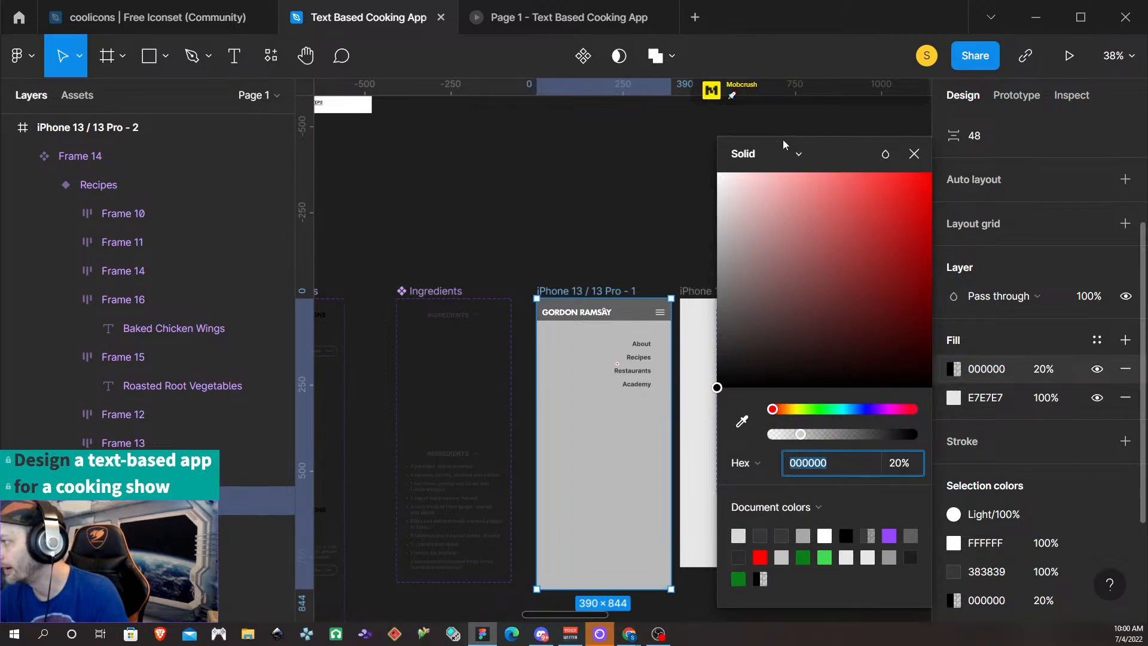
{"action": "left_click", "coordinate": [771, 165]}
{"action": "left_click", "coordinate": [779, 174]}
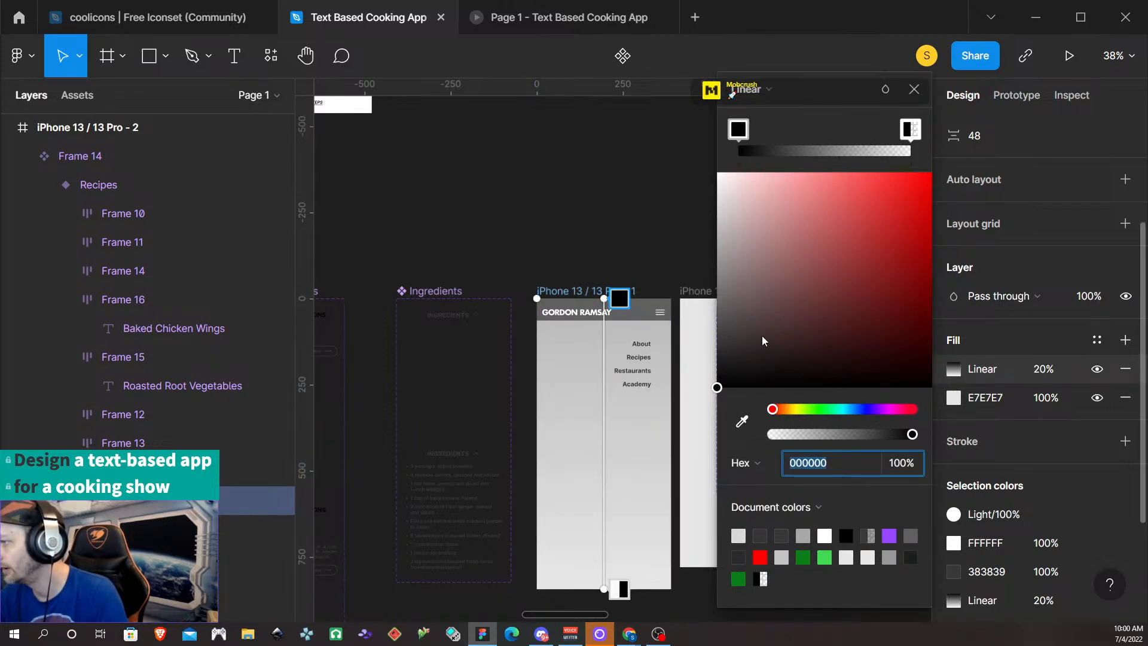
Reverse the gradient's stops and make the starting stop FFFFFF at 100% opacity, leading to black at the end
{"action": "left_click_drag", "start_coordinate": [742, 135], "coordinate": [629, 133]}
{"action": "left_click_drag", "start_coordinate": [878, 131], "coordinate": [1056, 134]}
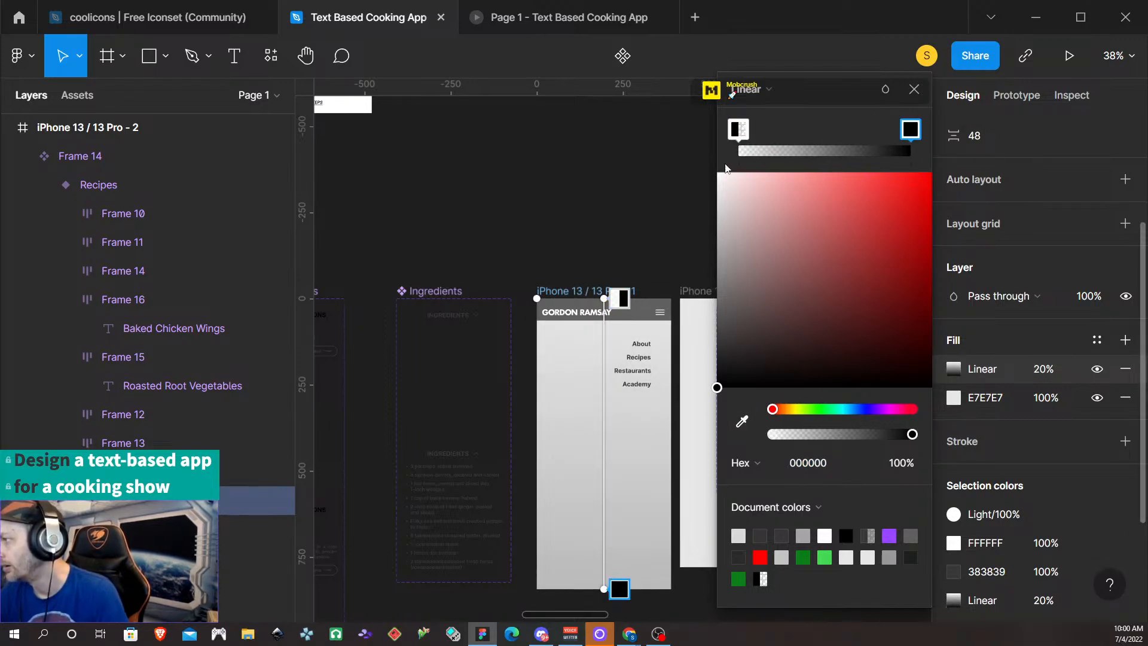
{"action": "left_click", "coordinate": [740, 130]}
{"action": "left_click_drag", "start_coordinate": [717, 389], "coordinate": [666, 145]}
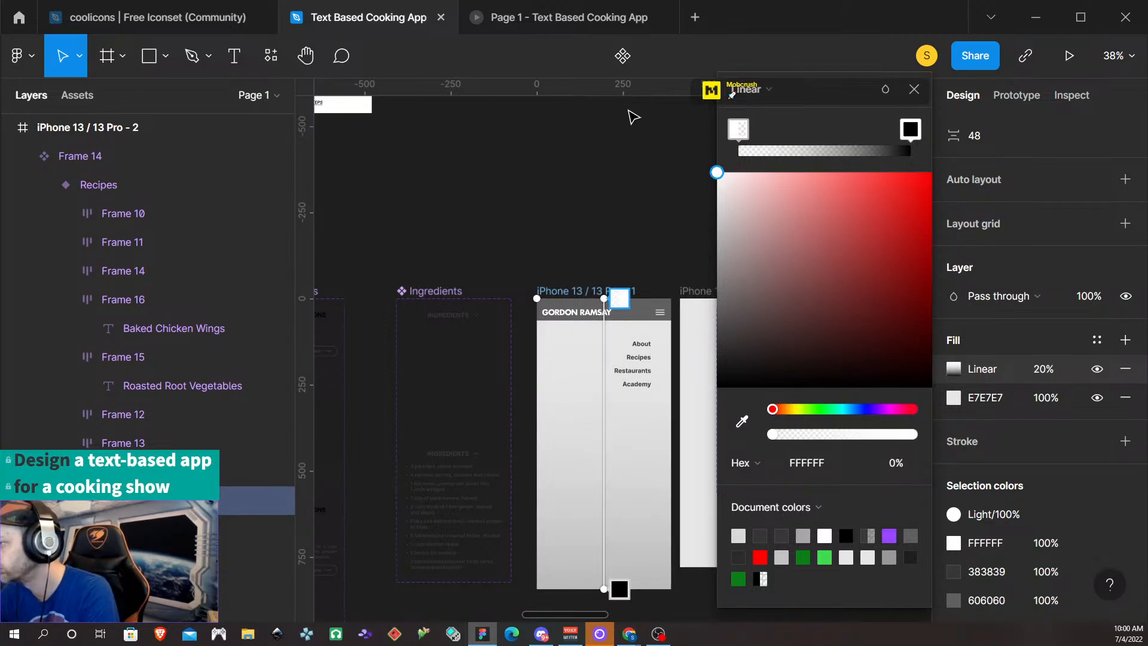
{"action": "left_click_drag", "start_coordinate": [775, 436], "coordinate": [1005, 457]}
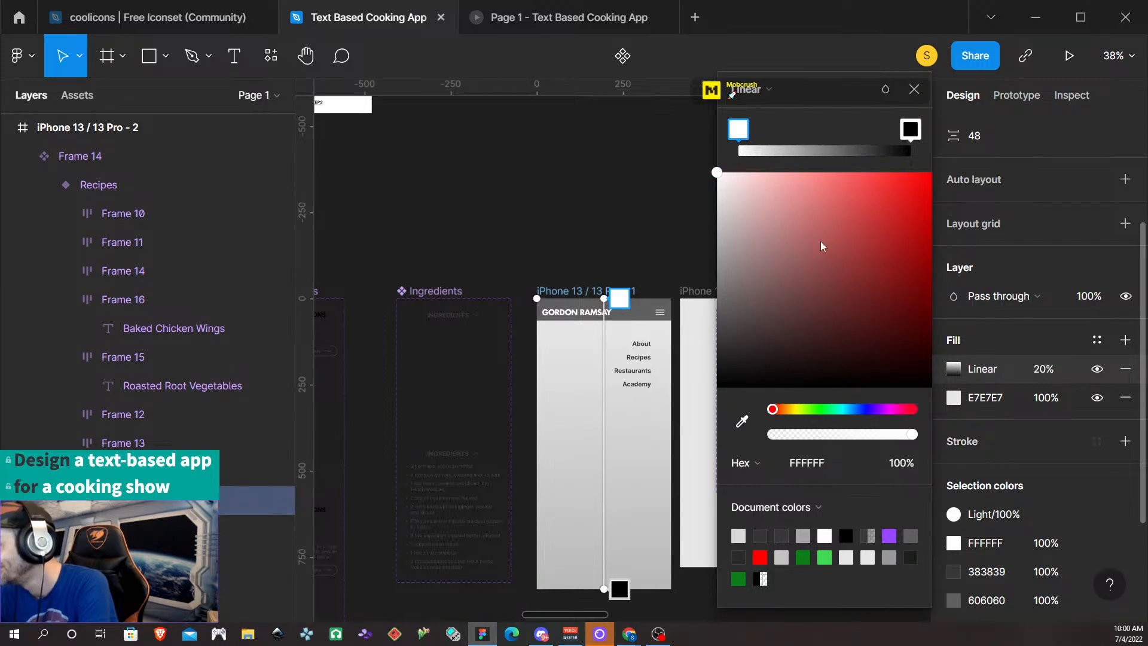
Set the linear gradient fill's opacity to 50%
{"action": "left_click", "coordinate": [1045, 377]}
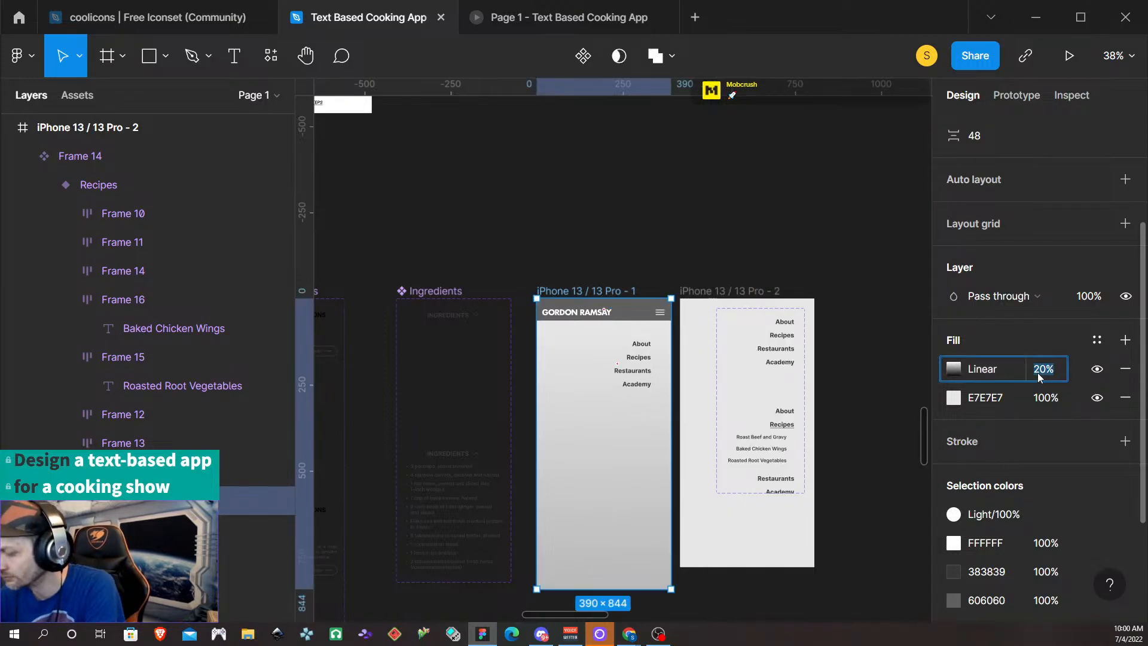
{"action": "type", "text": "50"}
{"action": "key", "text": "Return"}
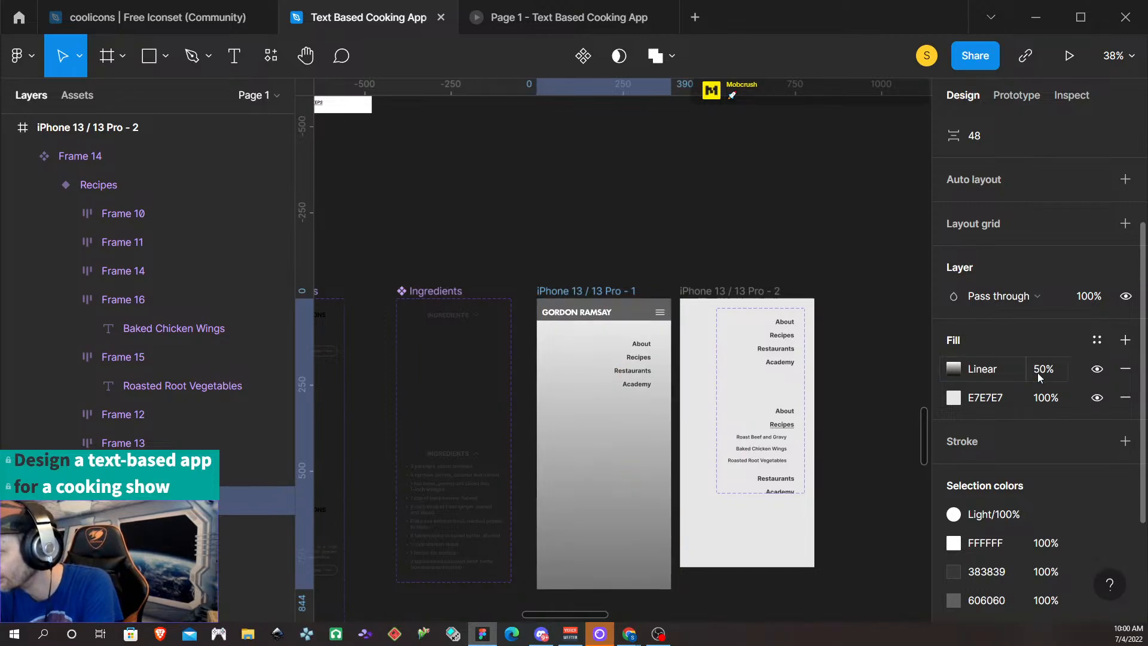
Try running the iPhone 13 / 13 Pro - 1 frame's gradient horizontally, with white at the frame's centre and black at its left edge
{"action": "scroll", "coordinate": [619, 263], "scroll_direction": "up", "scroll_amount": 2}
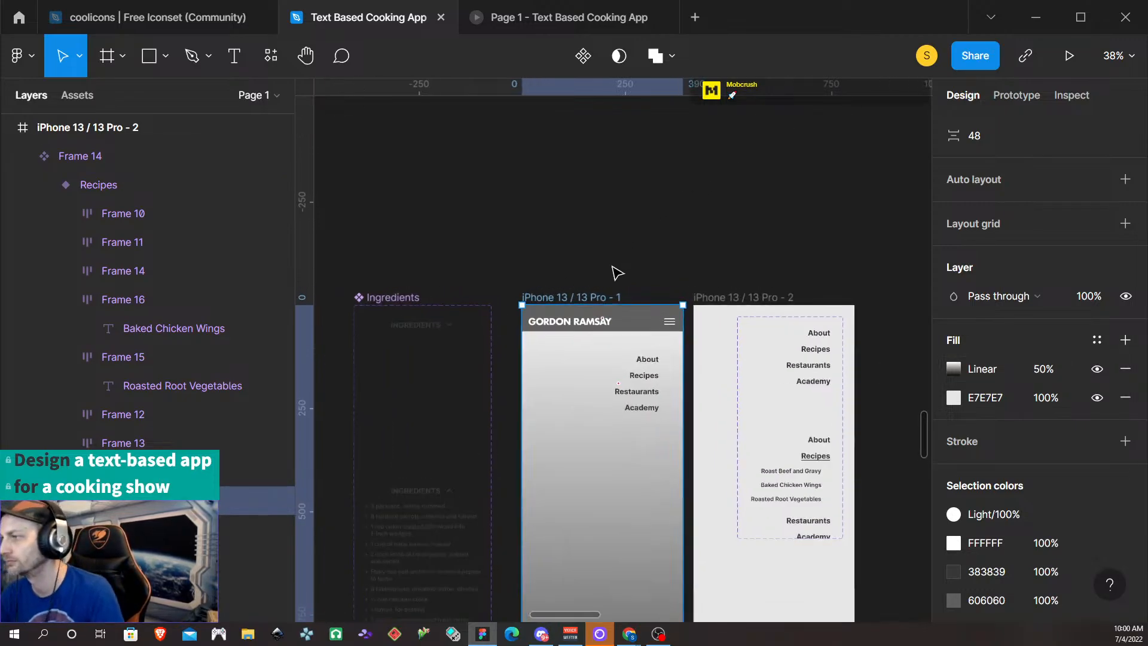
{"action": "scroll", "coordinate": [616, 280], "scroll_direction": "left", "scroll_amount": 1}
{"action": "scroll", "coordinate": [619, 280], "scroll_direction": "down", "scroll_amount": 2}
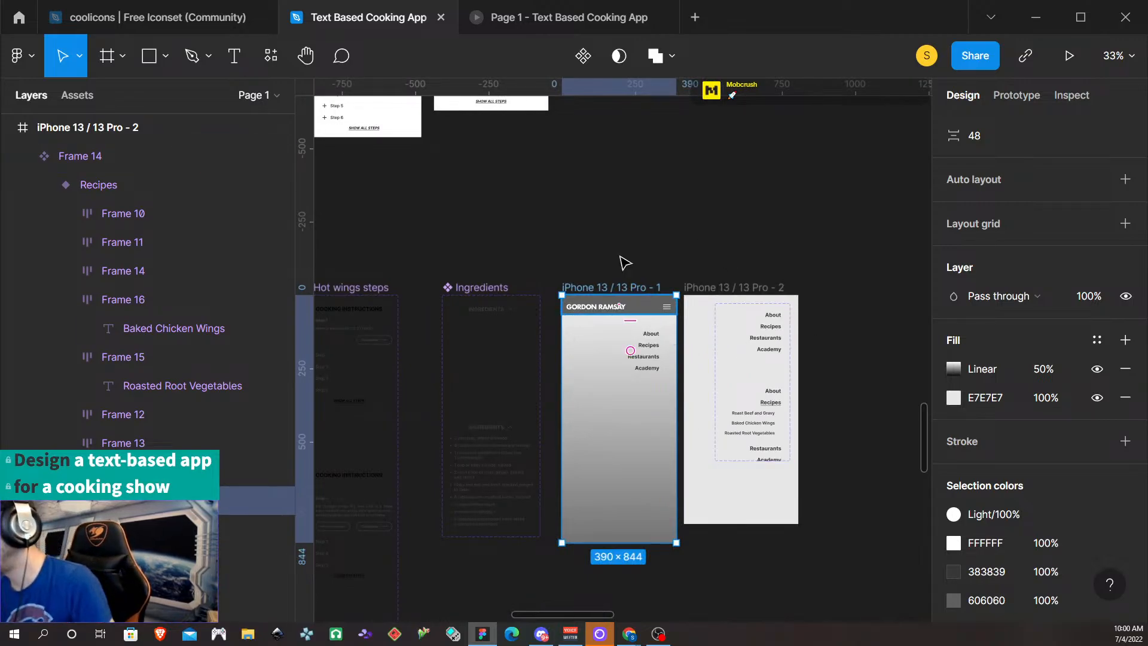
{"action": "left_click", "coordinate": [974, 371]}
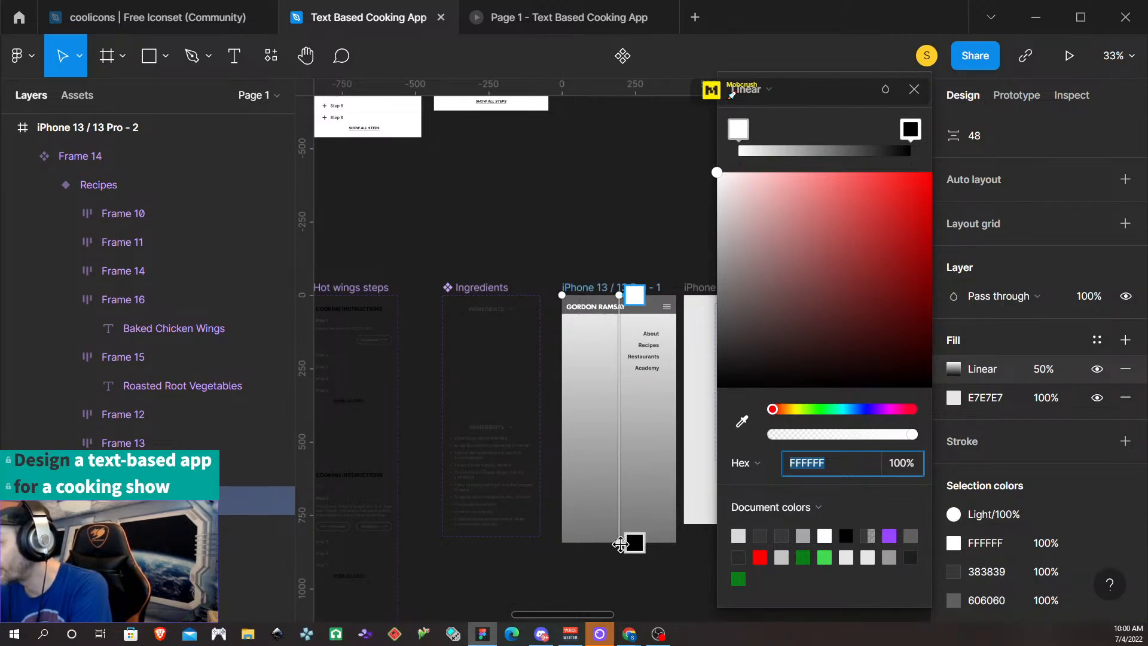
{"action": "left_click_drag", "start_coordinate": [618, 545], "coordinate": [559, 420]}
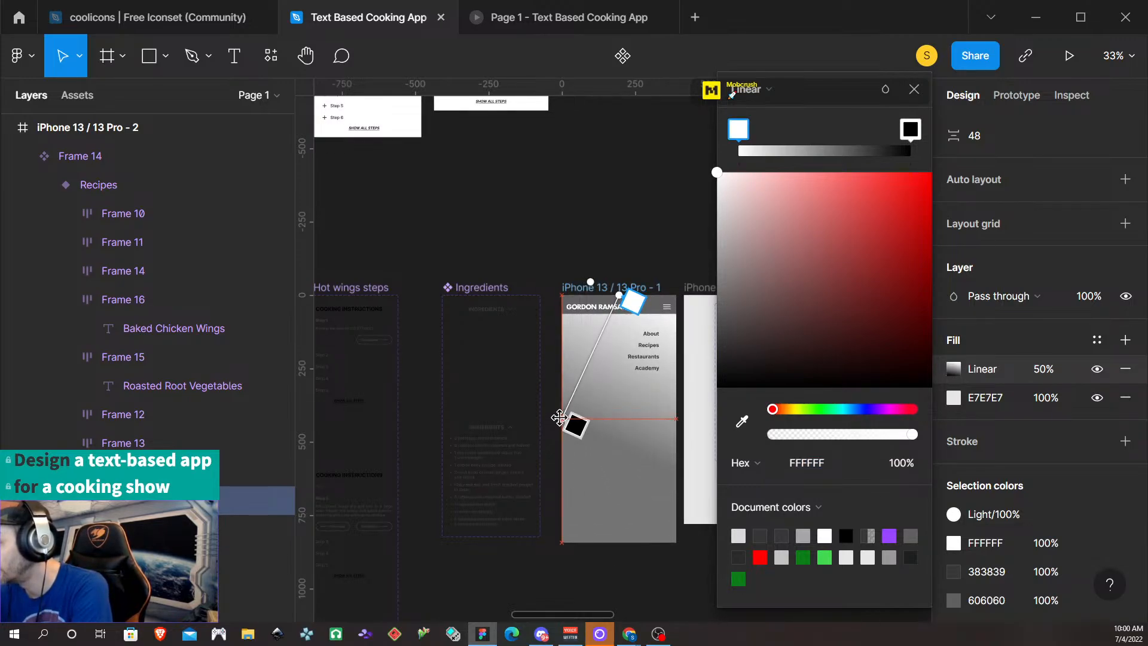
{"action": "left_click_drag", "start_coordinate": [630, 299], "coordinate": [620, 418]}
{"action": "scroll", "coordinate": [652, 412], "scroll_direction": "up", "scroll_amount": 3}
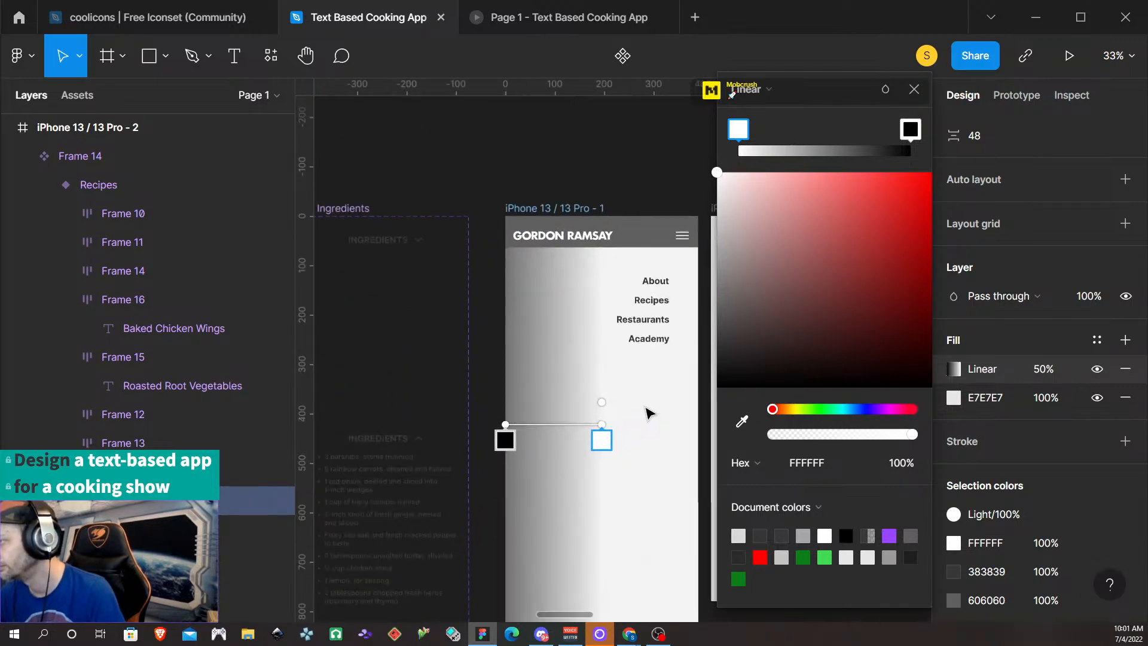
{"action": "scroll", "coordinate": [625, 419], "scroll_direction": "up", "scroll_amount": 4}
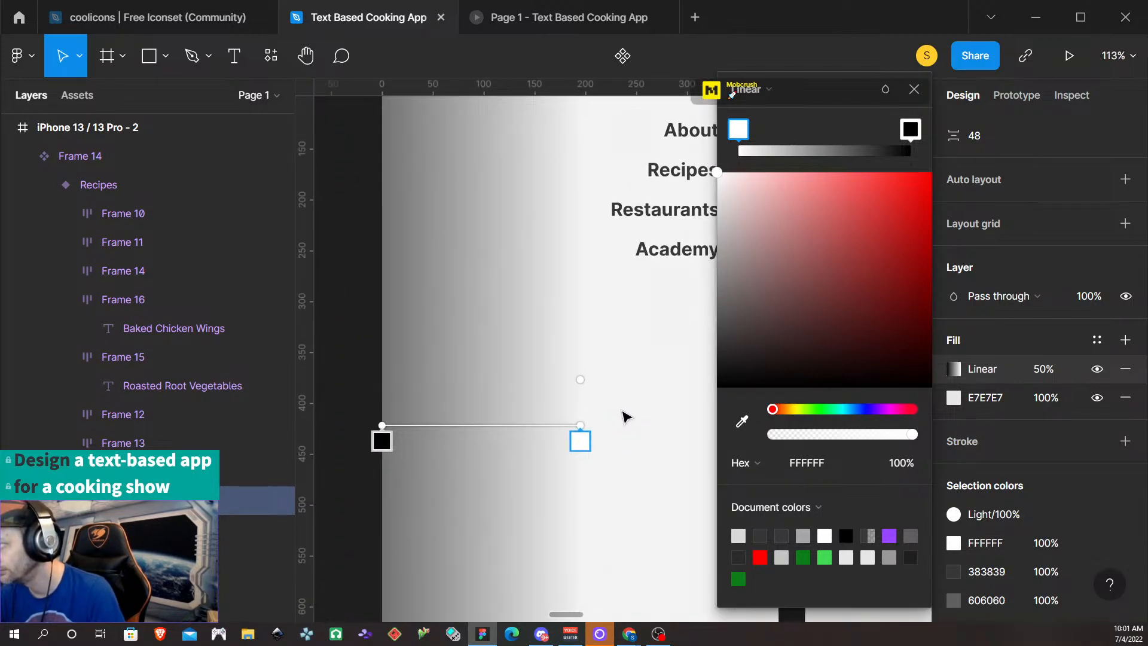
{"action": "scroll", "coordinate": [622, 413], "scroll_direction": "down", "scroll_amount": 1}
{"action": "scroll", "coordinate": [622, 406], "scroll_direction": "down", "scroll_amount": 6}
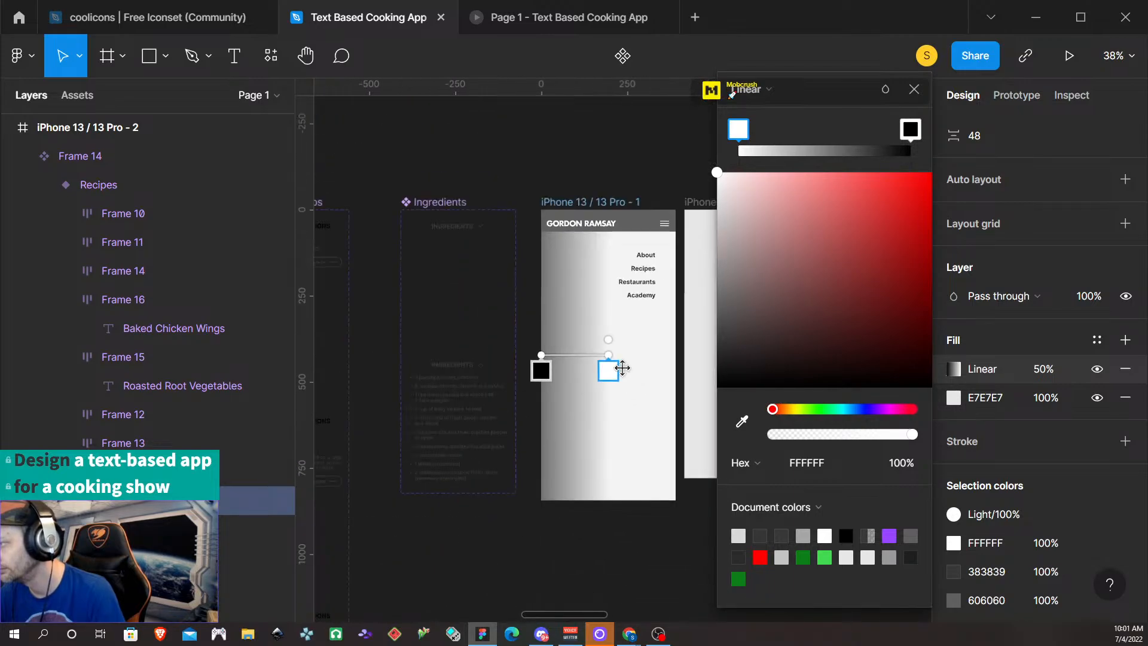
{"action": "scroll", "coordinate": [610, 317], "scroll_direction": "up", "scroll_amount": 2}
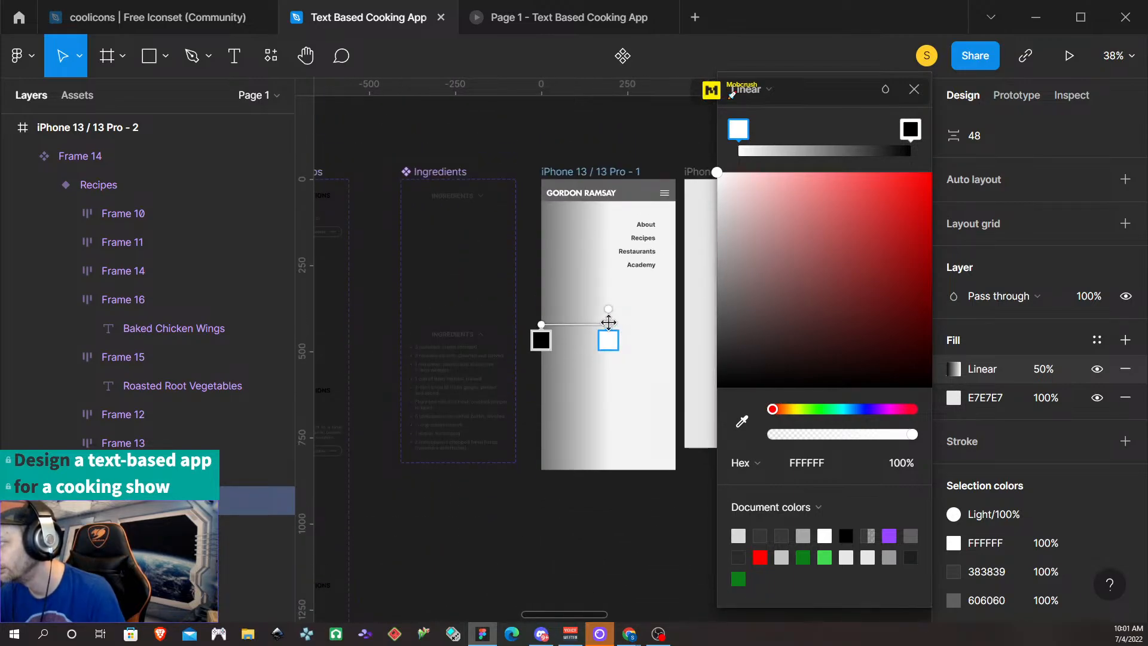
{"action": "mouse_move", "coordinate": [608, 326]}
{"action": "left_mouse_down"}
{"action": "mouse_move", "coordinate": [674, 325]}
{"action": "mouse_move", "coordinate": [544, 318]}
{"action": "mouse_move", "coordinate": [610, 323]}
{"action": "left_mouse_up"}
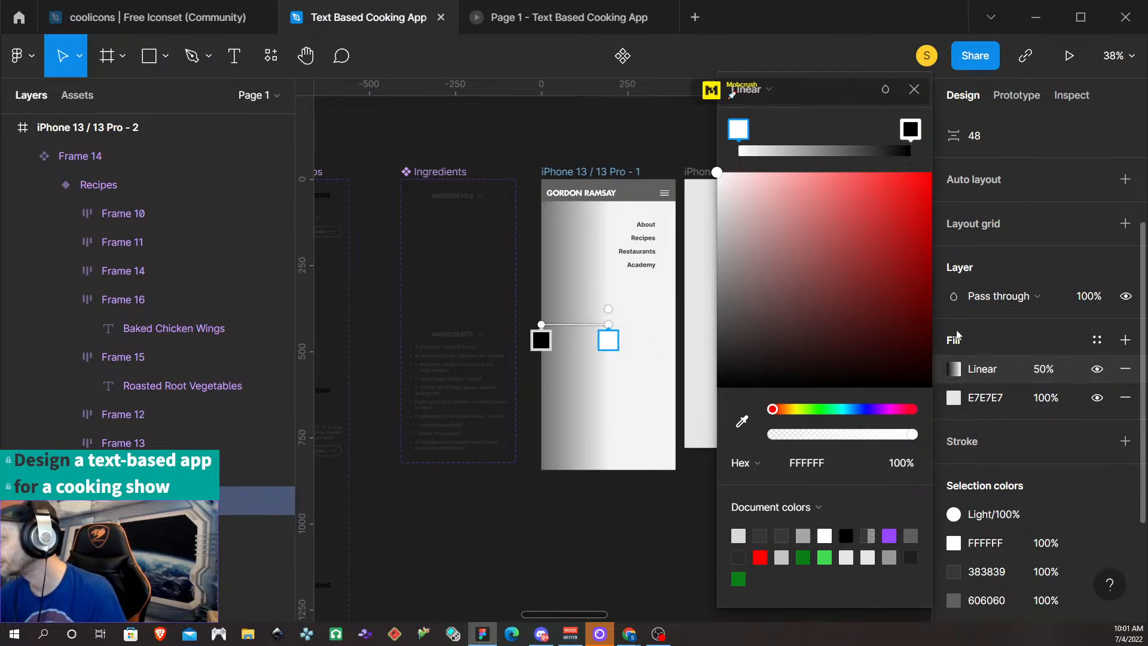
{"action": "mouse_move", "coordinate": [542, 324]}
{"action": "left_mouse_down"}
{"action": "mouse_move", "coordinate": [527, 324]}
{"action": "mouse_move", "coordinate": [595, 325]}
{"action": "mouse_move", "coordinate": [539, 322]}
{"action": "left_mouse_up"}
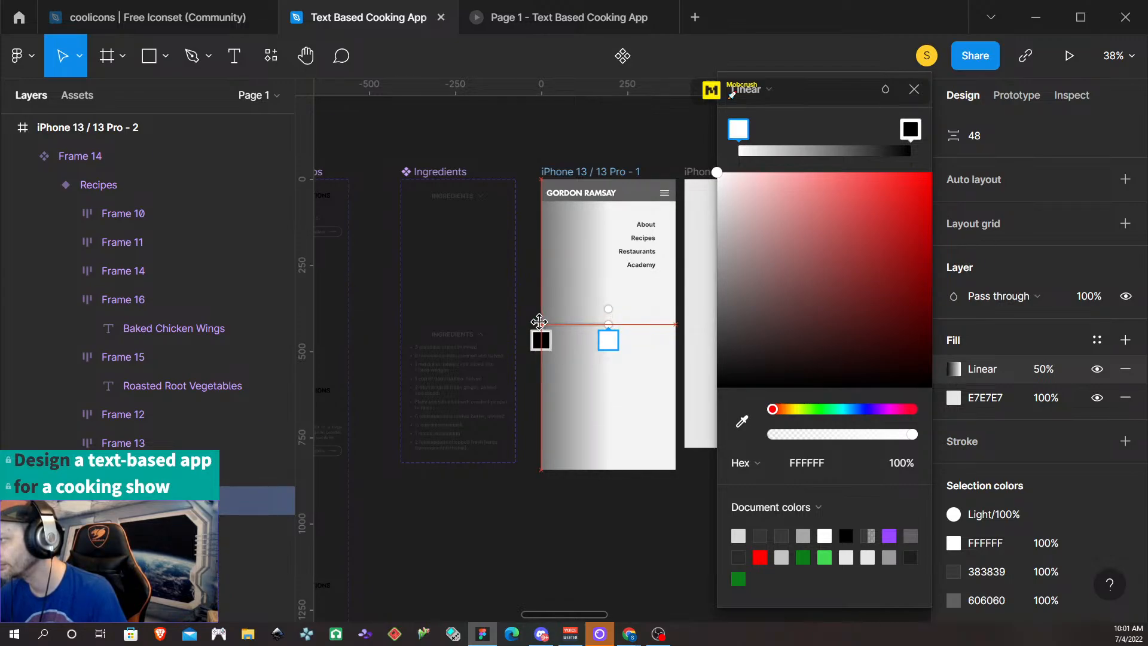
Angle the gradient diagonally, with the white stop beyond the frame's upper right edge and the black stop at its lower left corner
{"action": "scroll", "coordinate": [641, 302], "scroll_direction": "up", "scroll_amount": 3}
{"action": "scroll", "coordinate": [646, 303], "scroll_direction": "down", "scroll_amount": 4}
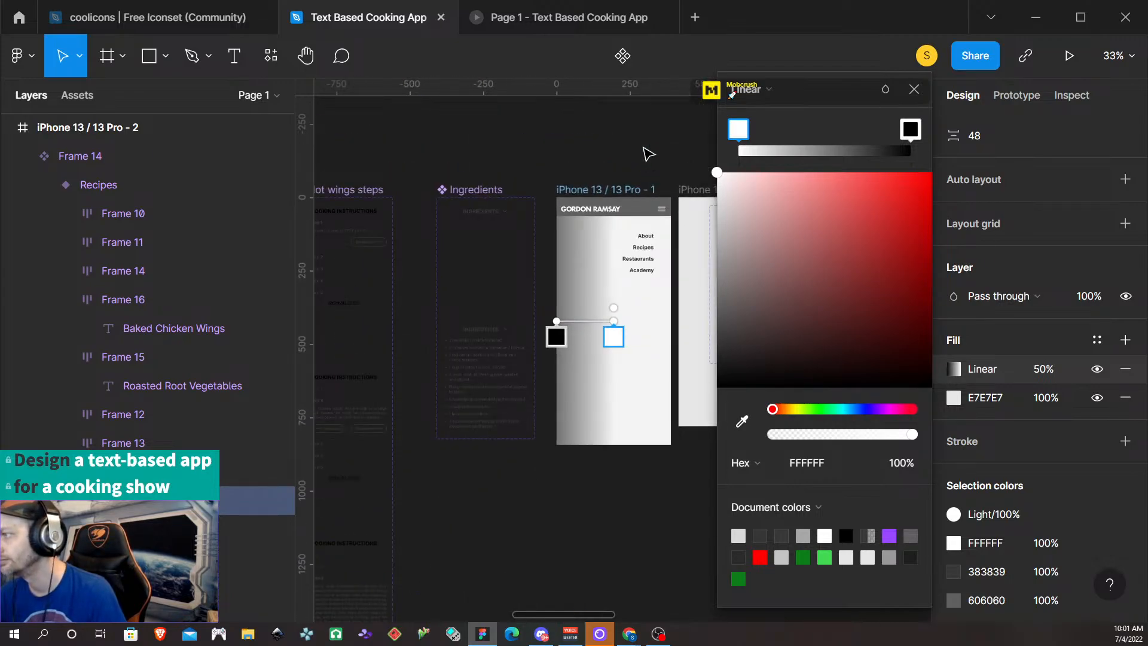
{"action": "scroll", "coordinate": [646, 150], "scroll_direction": "right", "scroll_amount": 3}
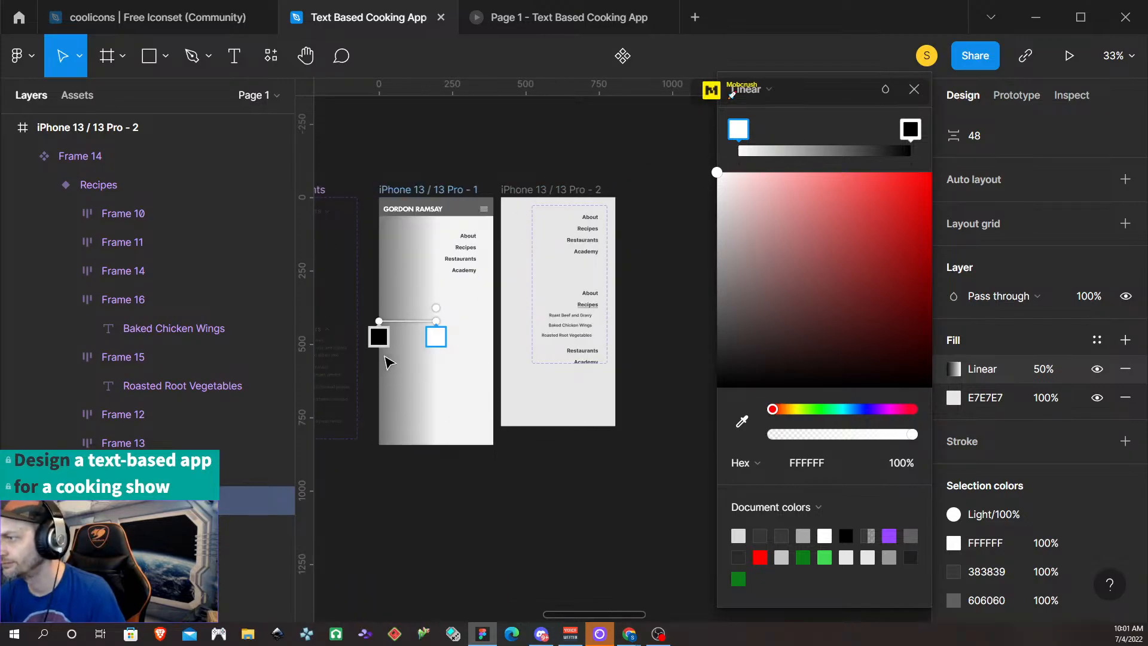
{"action": "left_click_drag", "start_coordinate": [436, 322], "coordinate": [510, 246]}
{"action": "left_click_drag", "start_coordinate": [378, 323], "coordinate": [380, 445]}
{"action": "scroll", "coordinate": [478, 480], "scroll_direction": "up", "scroll_amount": 2}
{"action": "scroll", "coordinate": [466, 436], "scroll_direction": "down", "scroll_amount": 2}
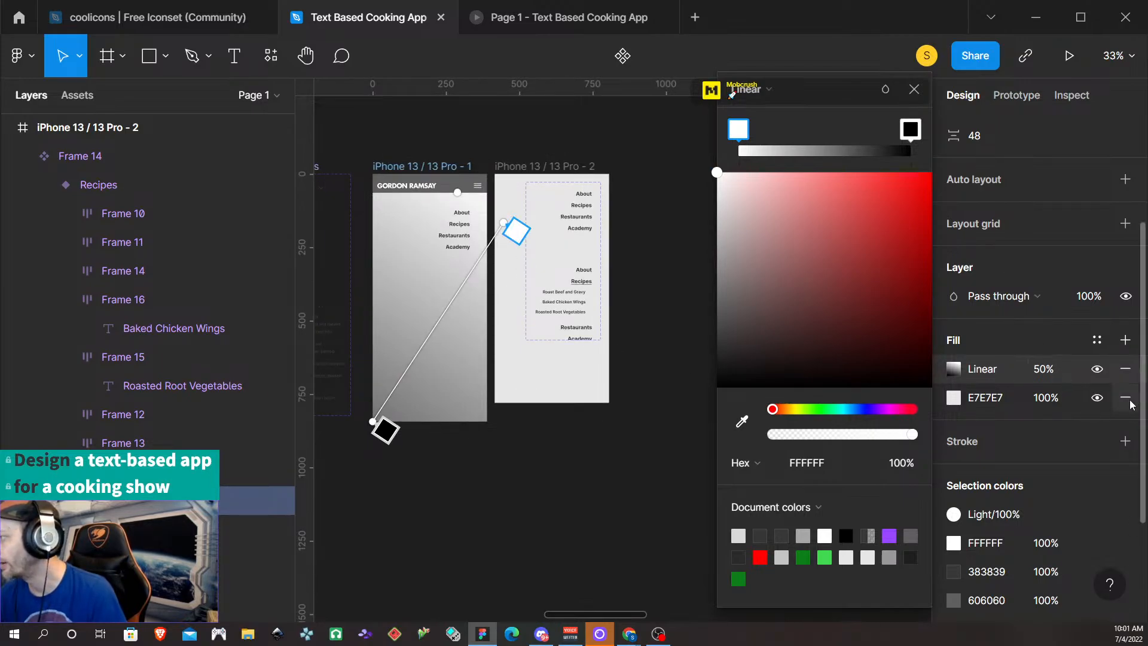
Save the iPhone 13 / 13 Pro - 1 frame's fills as a new color style named Nav Gradient
{"action": "left_click", "coordinate": [1126, 340]}
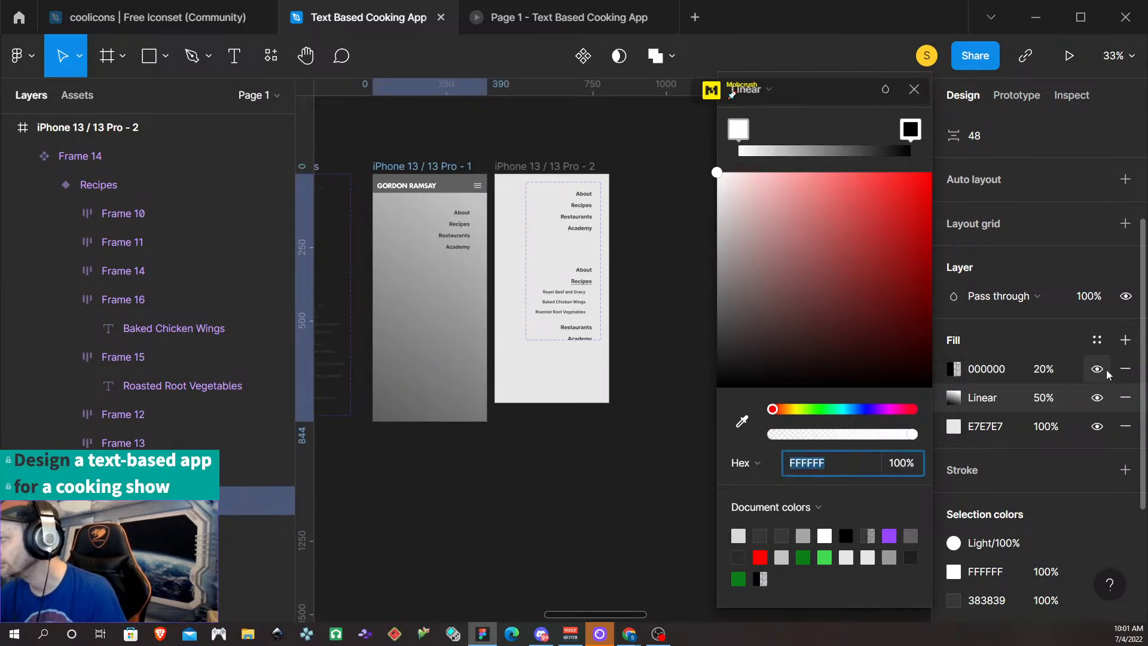
{"action": "left_click", "coordinate": [1126, 369]}
{"action": "left_click", "coordinate": [1097, 340]}
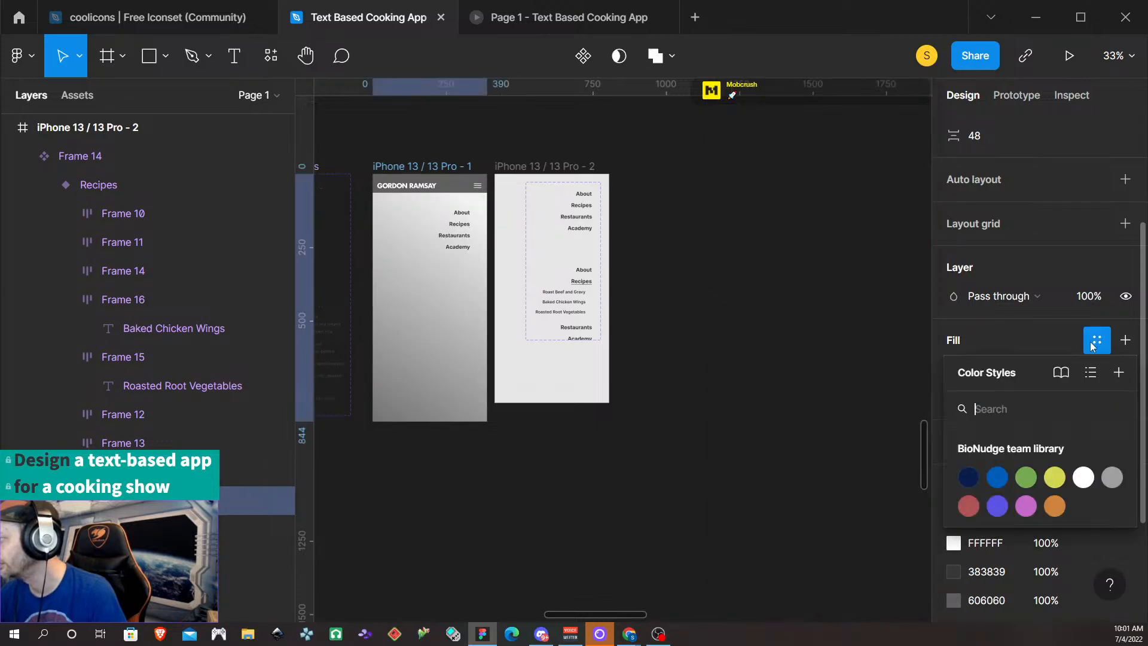
{"action": "left_click", "coordinate": [1119, 372]}
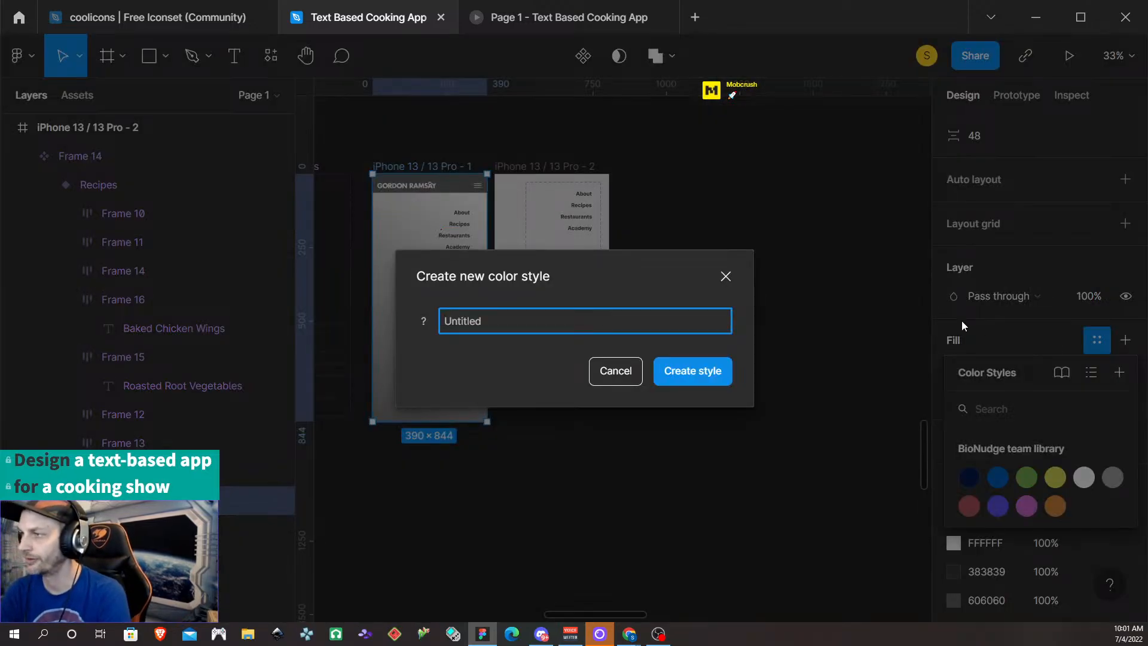
{"action": "type", "text": "Na"}
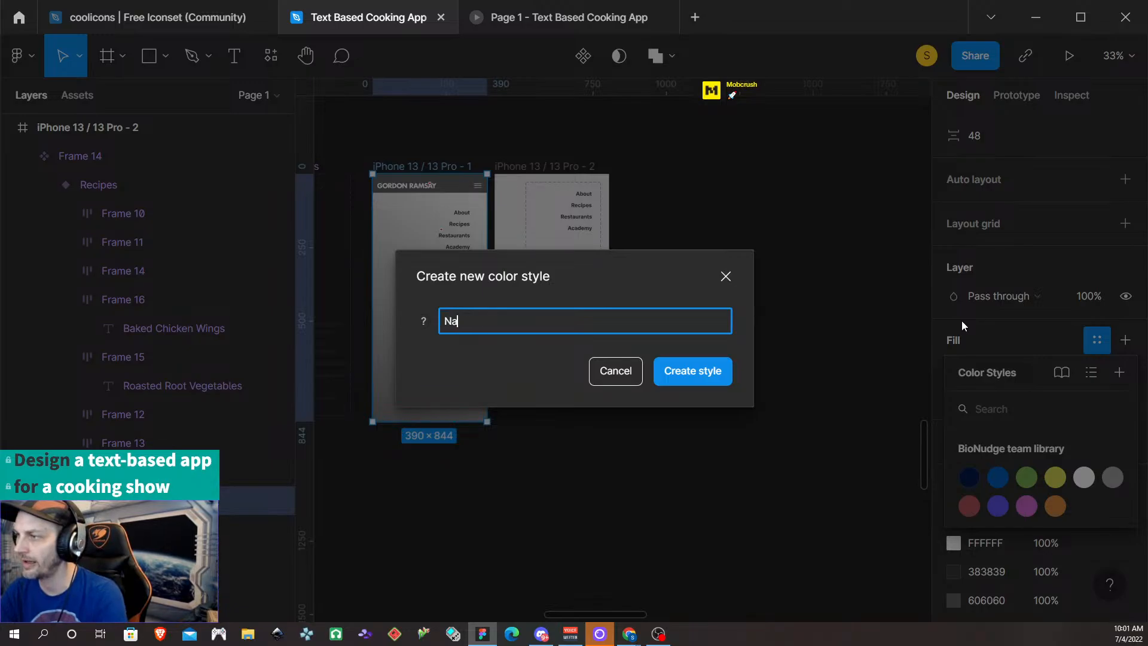
{"action": "type", "text": "v Gradient"}
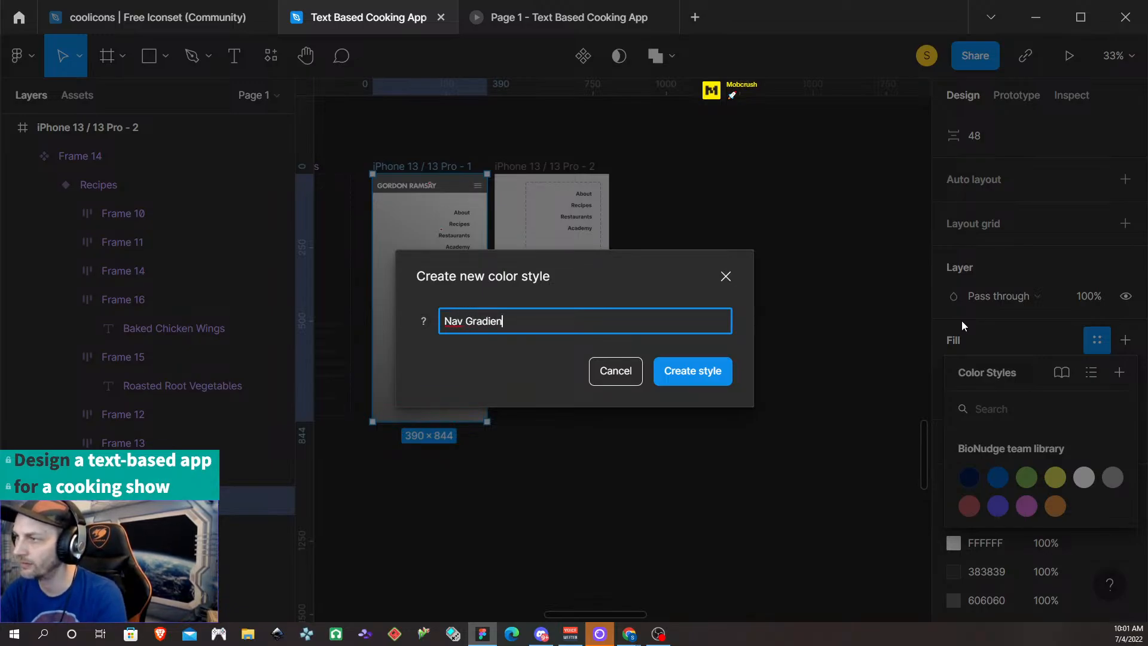
{"action": "key", "text": "Return"}
Apply the Nav Gradient color style to the iPhone 13 / 13 Pro - 2 frame
{"action": "left_click", "coordinate": [515, 180]}
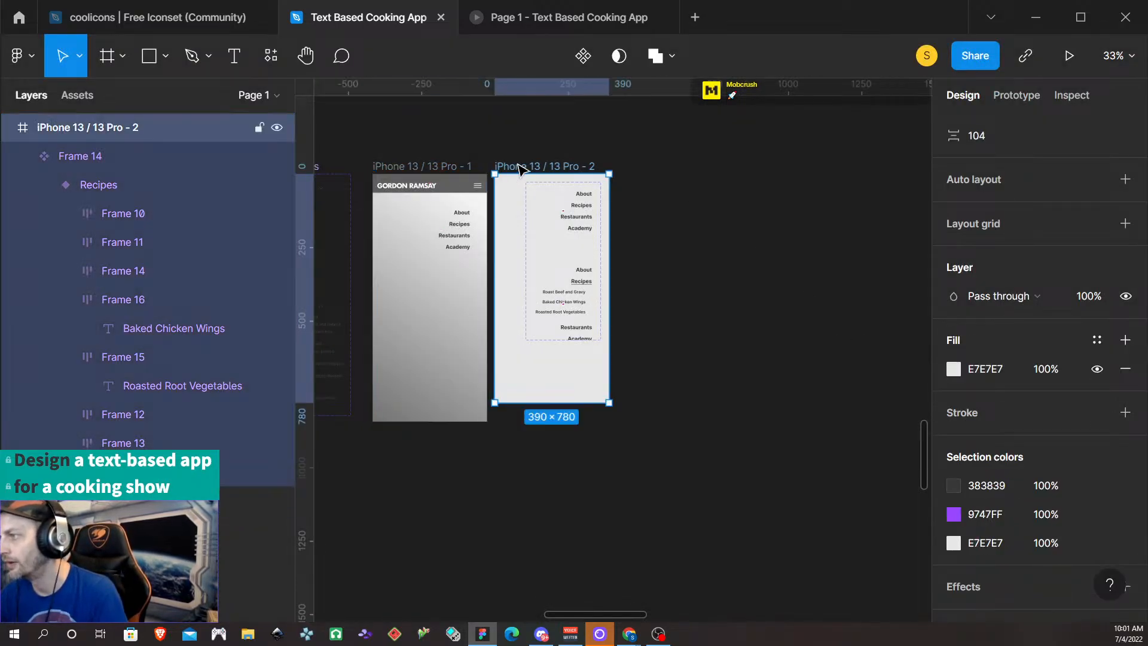
{"action": "left_click", "coordinate": [1097, 340]}
{"action": "left_click", "coordinate": [968, 448]}
{"action": "left_click", "coordinate": [910, 395]}
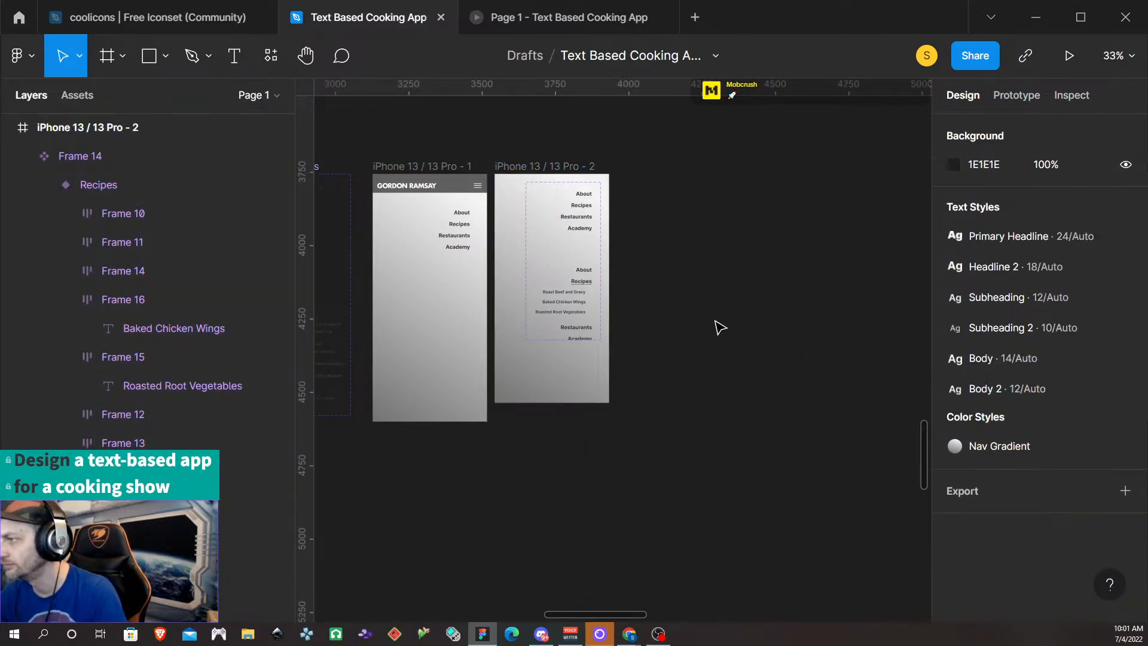
Check the gradient menu in the prototype preview, including the Baked Chicken Wings link and reopening the menu there, and close the preview
{"action": "left_click", "coordinate": [556, 18]}
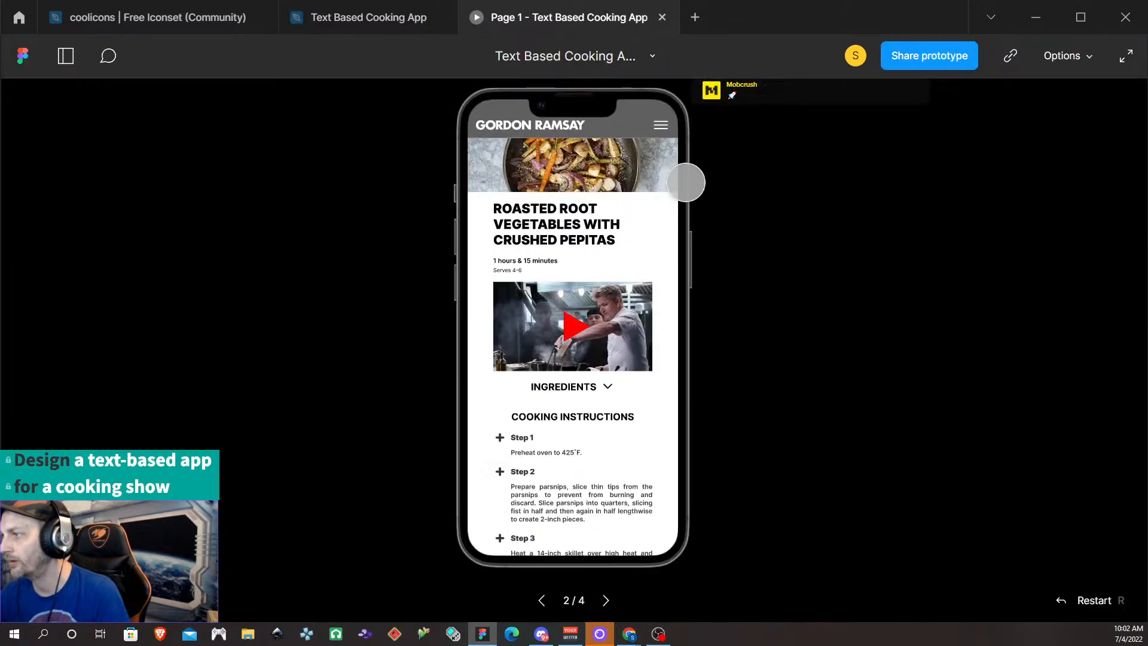
{"action": "left_click", "coordinate": [662, 123]}
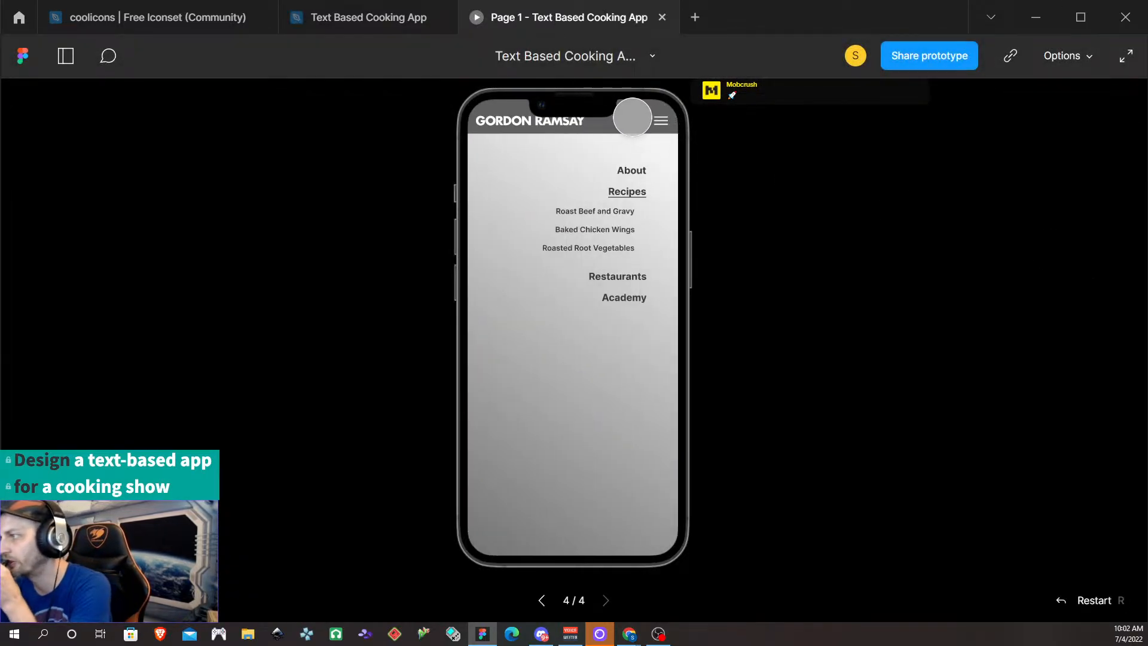
{"action": "left_click", "coordinate": [661, 121]}
{"action": "left_click", "coordinate": [660, 121]}
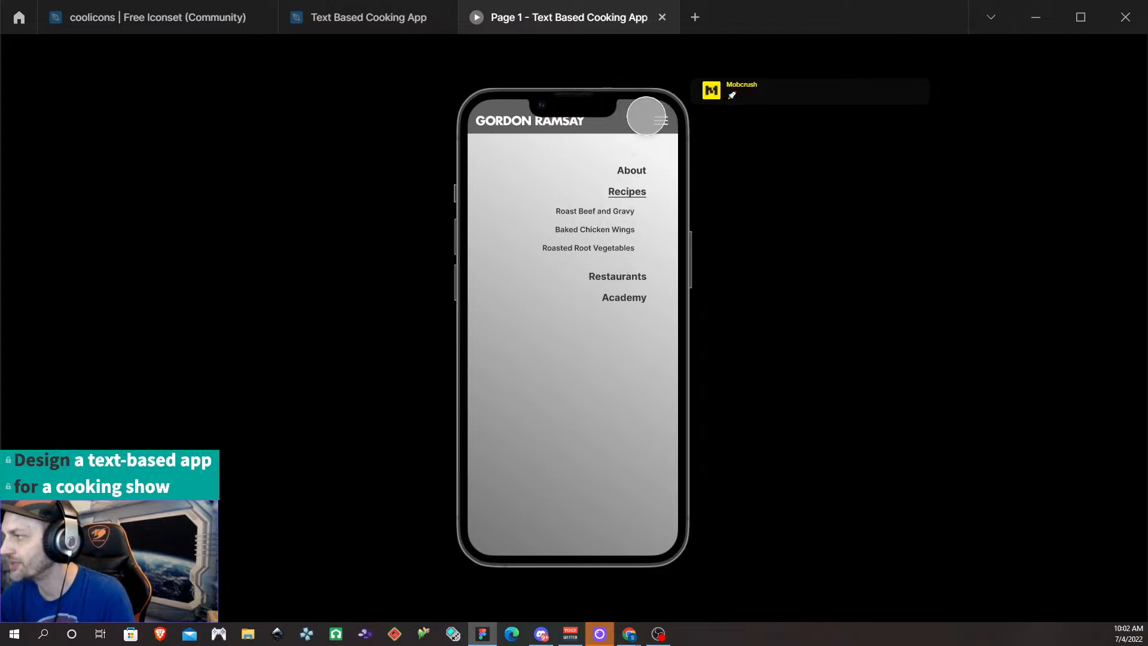
{"action": "left_click", "coordinate": [600, 232]}
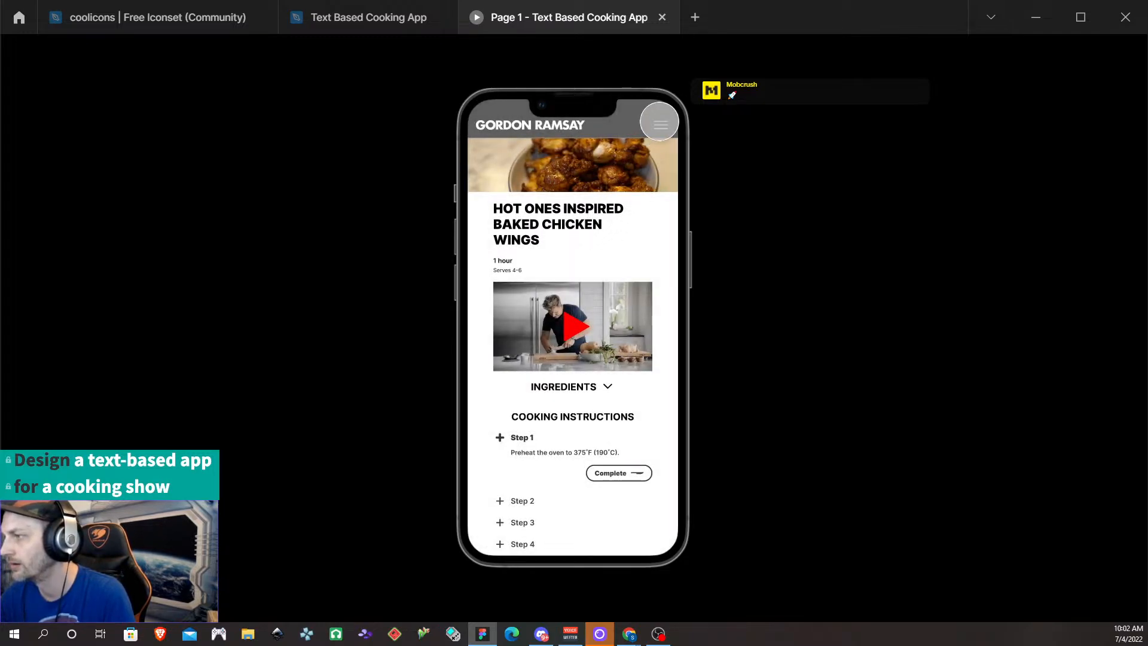
{"action": "left_click", "coordinate": [659, 122]}
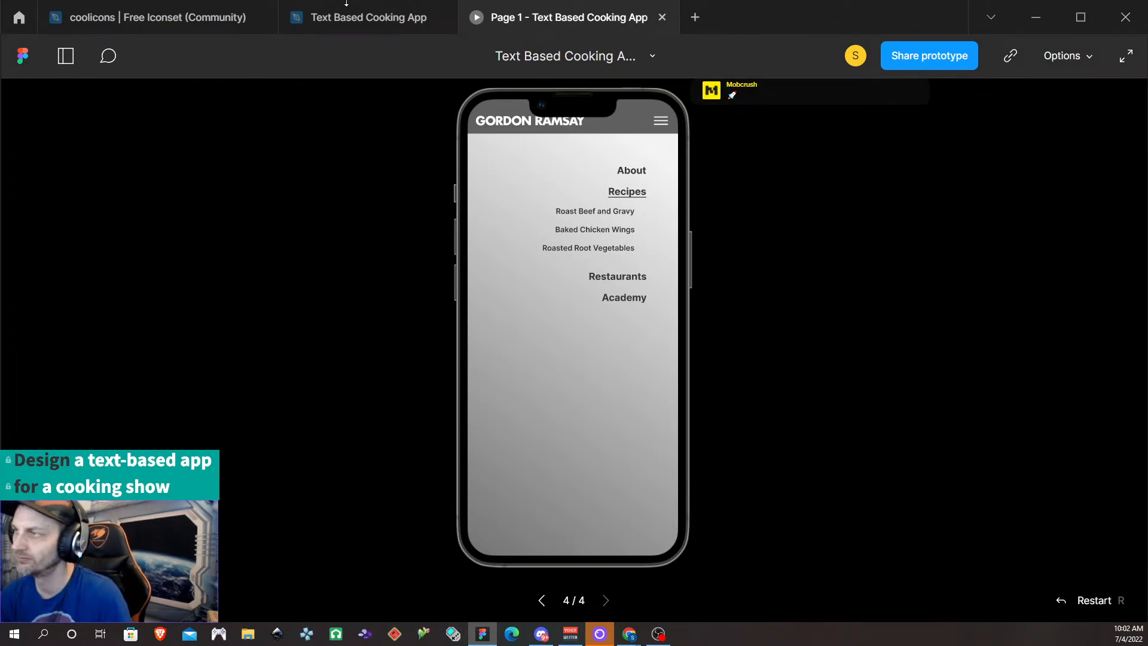
{"action": "left_click", "coordinate": [663, 18]}
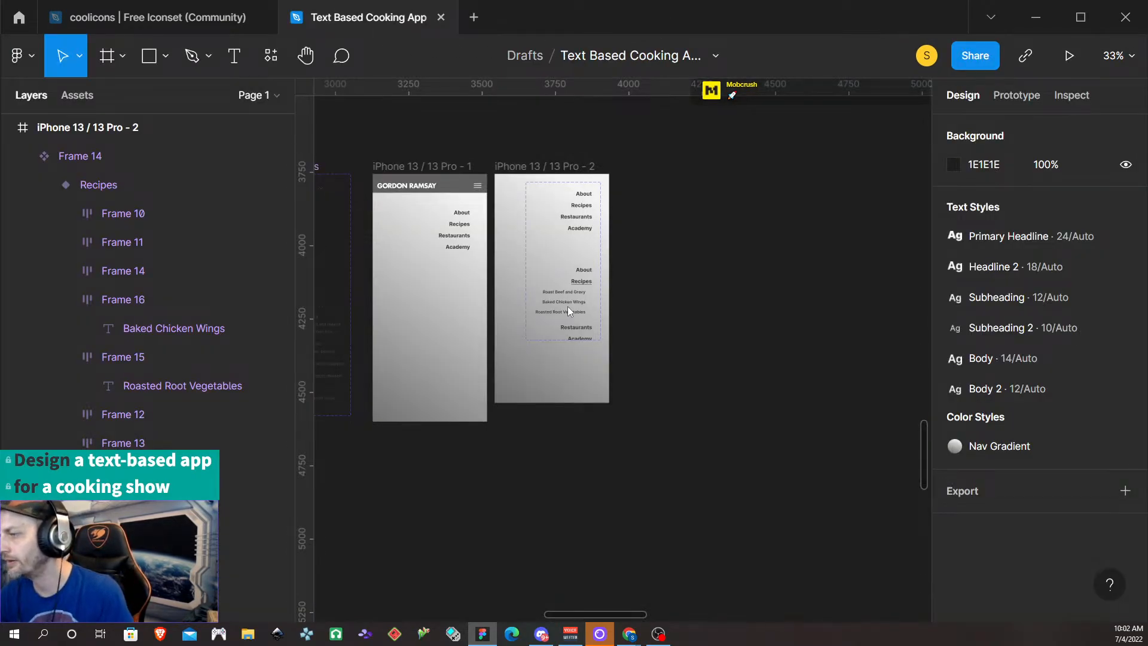
Review the overall arrangement of frames, components and text across the whole design page
{"action": "scroll", "coordinate": [604, 321], "scroll_direction": "down", "scroll_amount": 5}
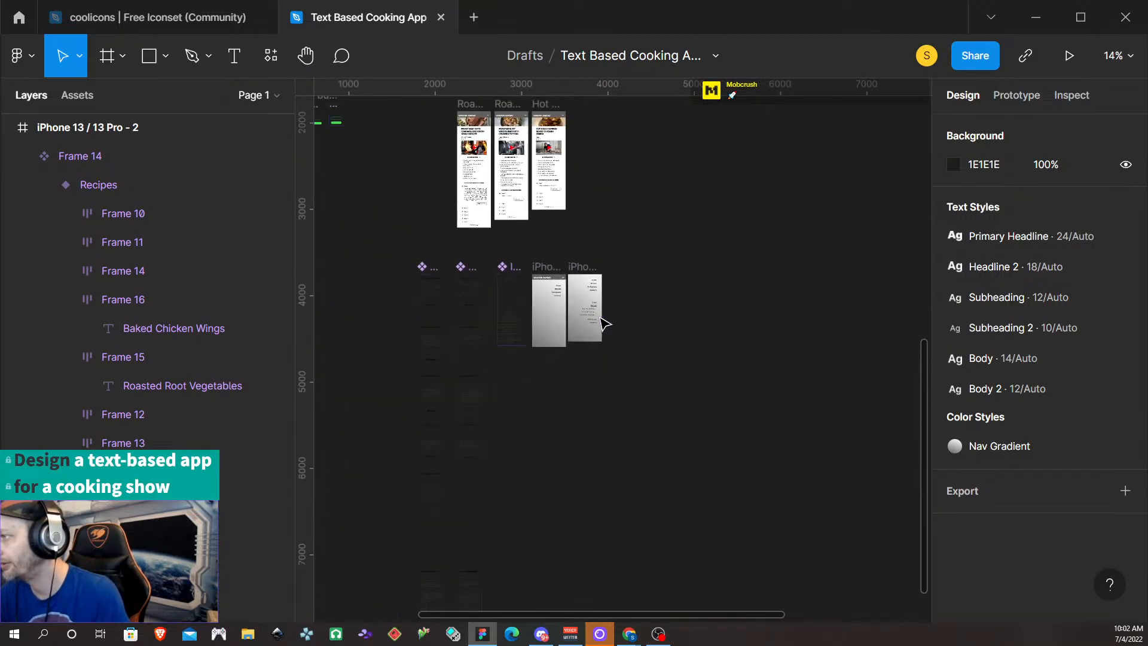
{"action": "scroll", "coordinate": [599, 321], "scroll_direction": "down", "scroll_amount": 1}
{"action": "scroll", "coordinate": [588, 322], "scroll_direction": "left", "scroll_amount": 4}
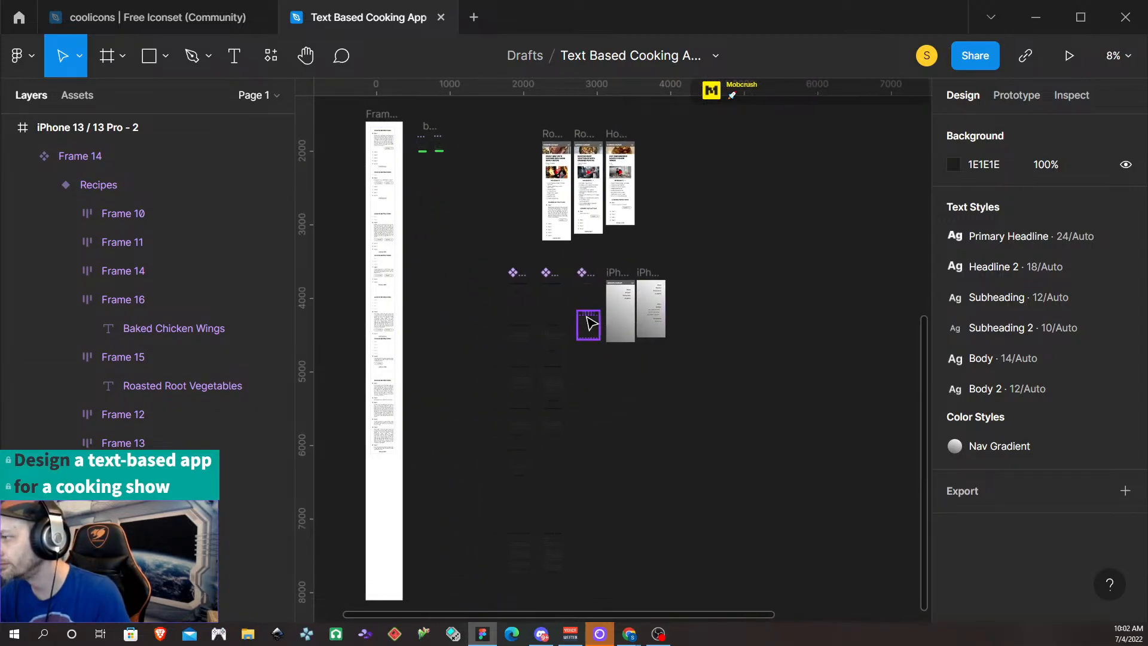
{"action": "scroll", "coordinate": [591, 323], "scroll_direction": "down", "scroll_amount": 3}
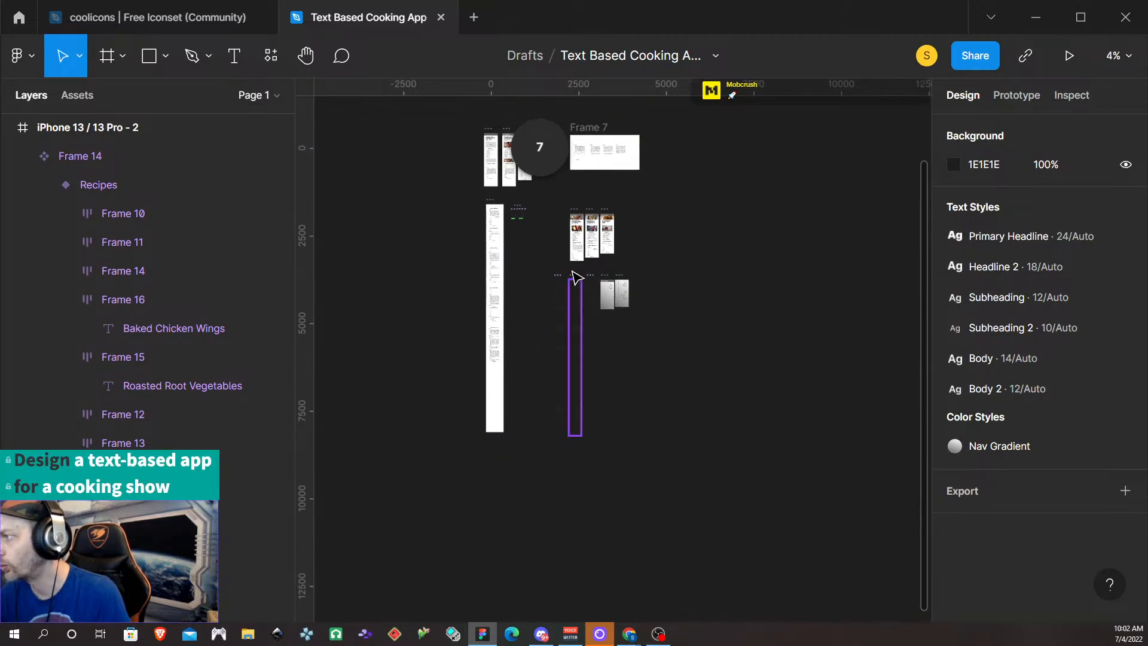
{"action": "scroll", "coordinate": [579, 275], "scroll_direction": "up", "scroll_amount": 2}
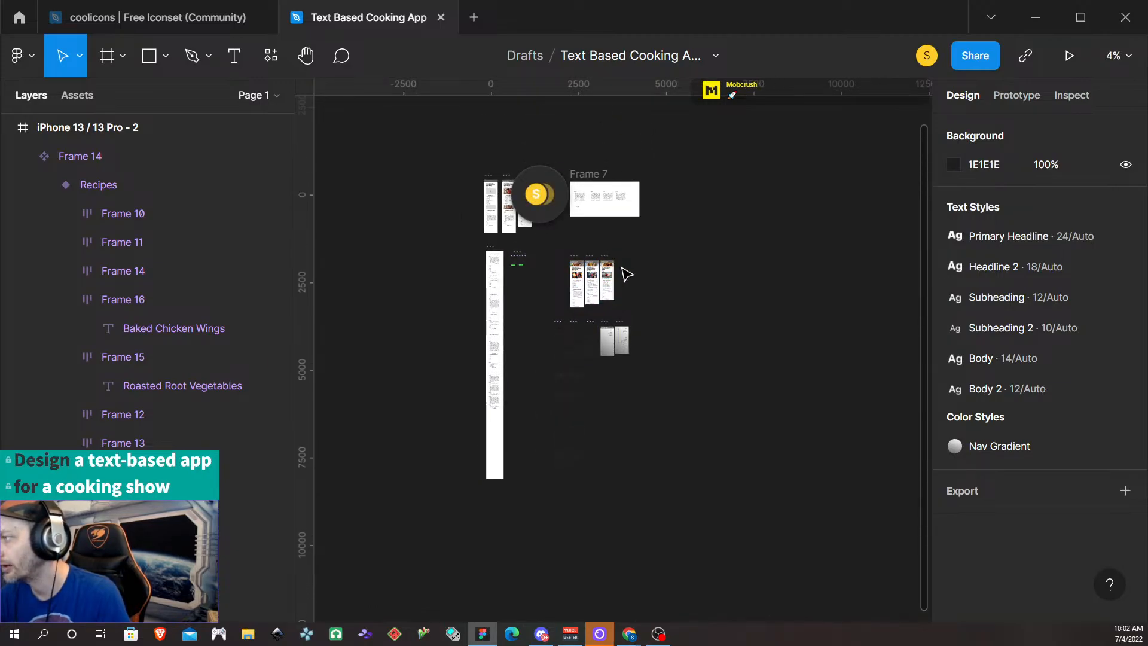
{"action": "scroll", "coordinate": [625, 270], "scroll_direction": "up", "scroll_amount": 1}
{"action": "scroll", "coordinate": [627, 273], "scroll_direction": "up", "scroll_amount": 5}
{"action": "scroll", "coordinate": [633, 279], "scroll_direction": "down", "scroll_amount": 3}
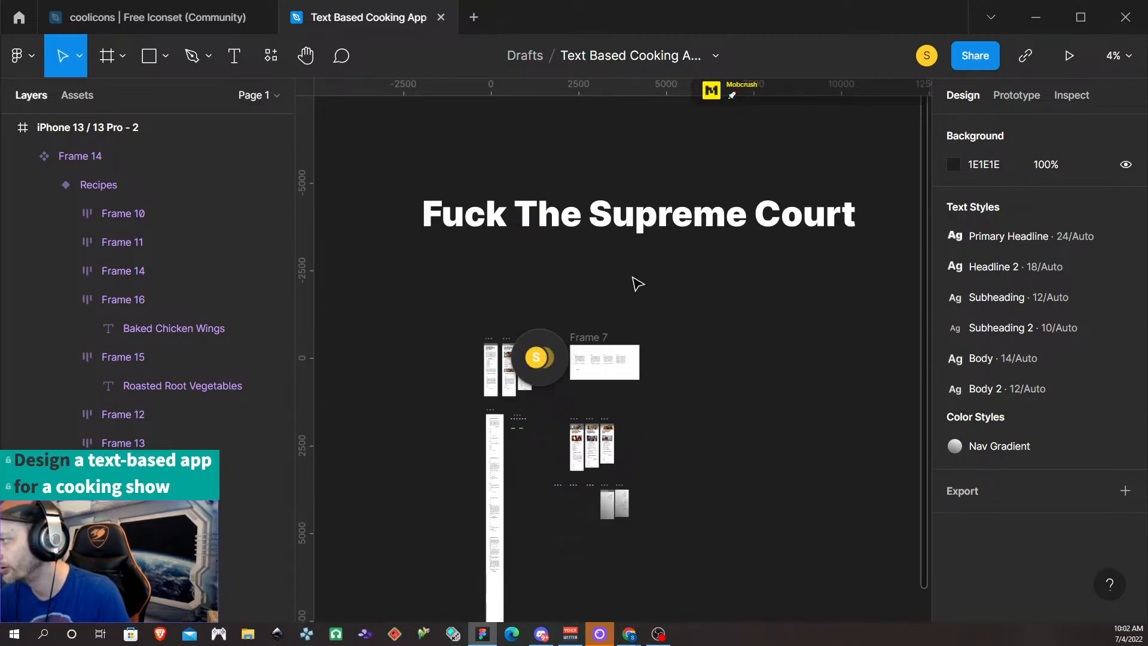
{"action": "scroll", "coordinate": [637, 284], "scroll_direction": "down", "scroll_amount": 1}
{"action": "scroll", "coordinate": [634, 282], "scroll_direction": "right", "scroll_amount": 1}
{"action": "scroll", "coordinate": [634, 282], "scroll_direction": "down", "scroll_amount": 2}
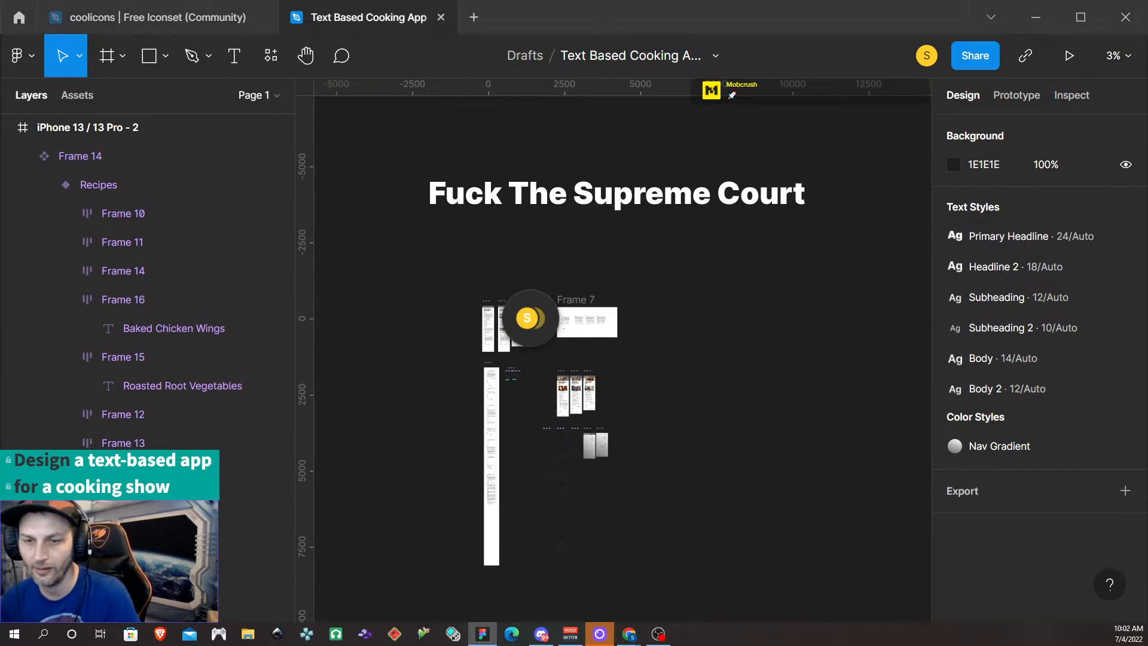
{"action": "key", "text": "alt+Tab"}
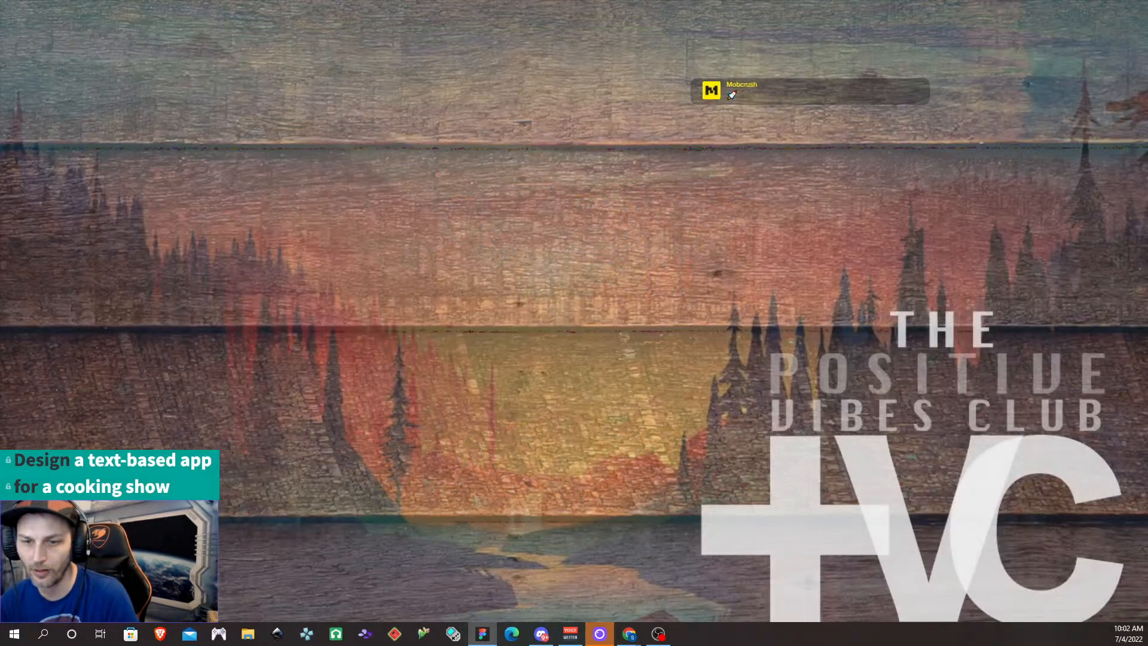
{"action": "key", "text": "alt+Tab"}
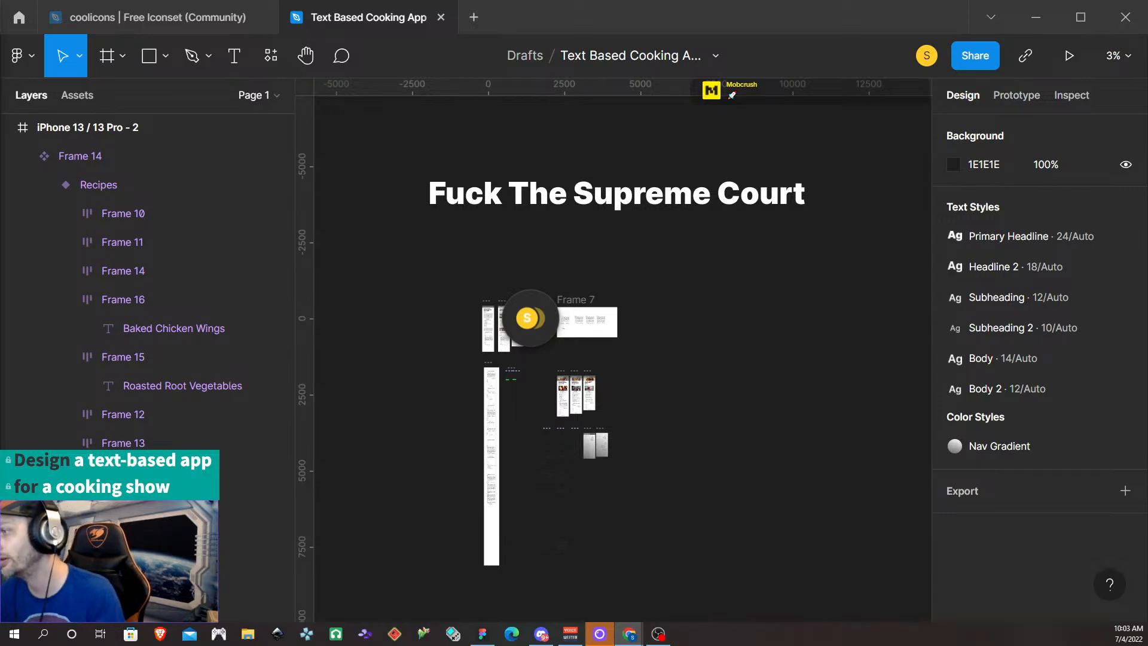
Examine the Roast Beef and gravy, Roasted Root Veggies and Hot Wings recipe frames up close
{"action": "scroll", "coordinate": [599, 377], "scroll_direction": "up", "scroll_amount": 5}
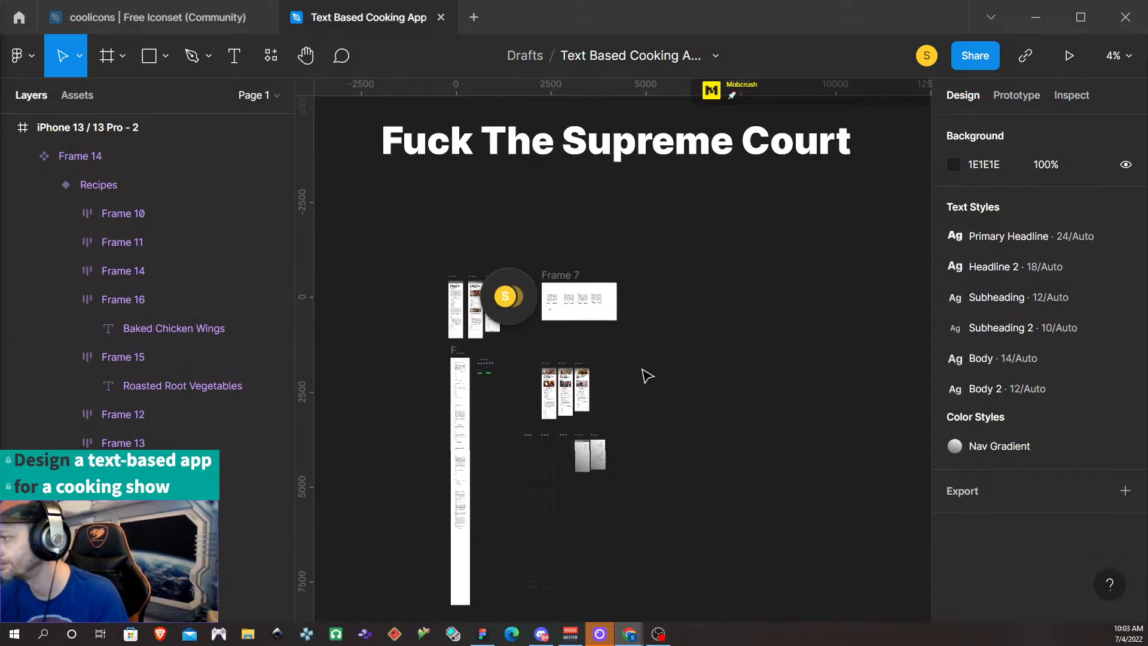
{"action": "scroll", "coordinate": [544, 449], "scroll_direction": "up", "scroll_amount": 8}
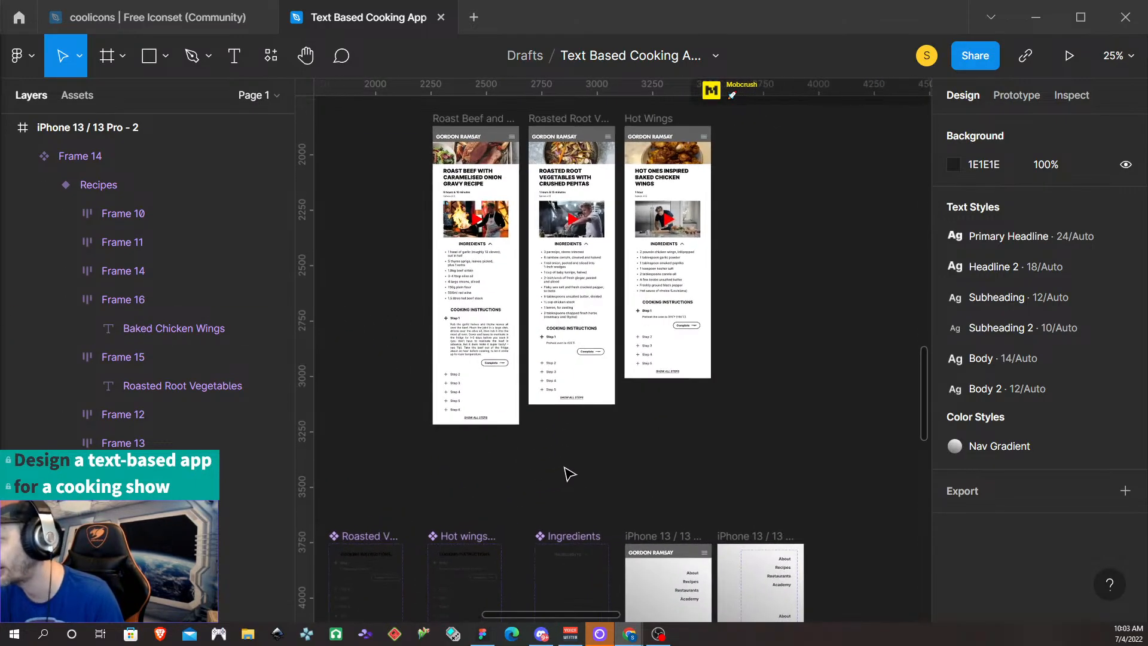
{"action": "scroll", "coordinate": [571, 469], "scroll_direction": "up", "scroll_amount": 3}
{"action": "scroll", "coordinate": [566, 464], "scroll_direction": "up", "scroll_amount": 4}
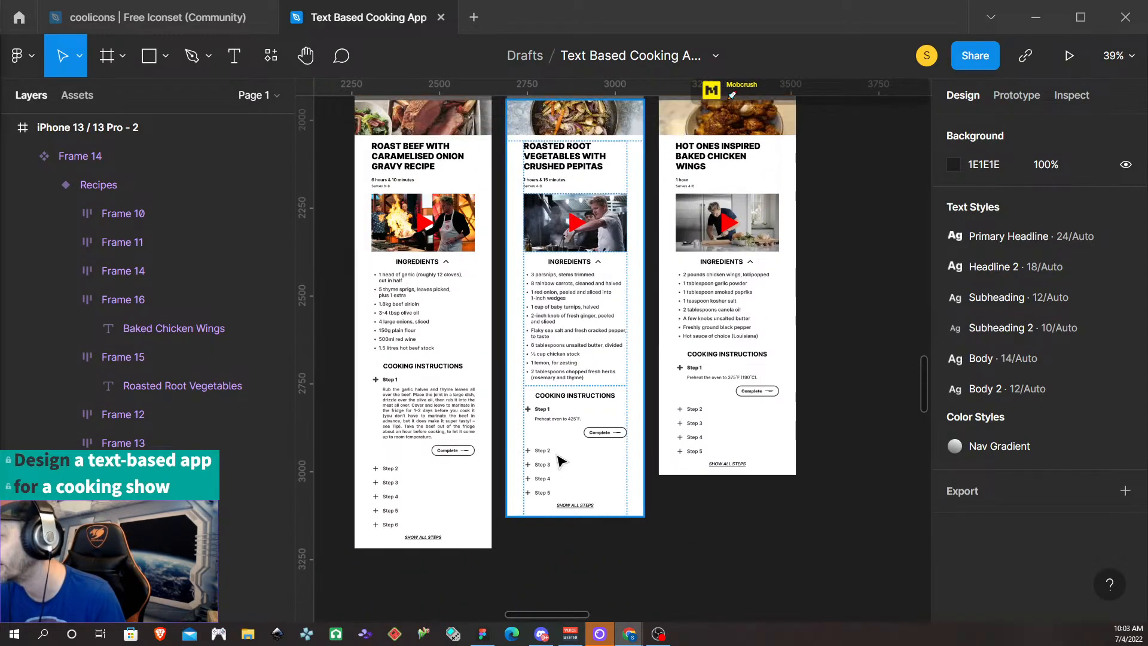
{"action": "scroll", "coordinate": [861, 437], "scroll_direction": "up", "scroll_amount": 2}
{"action": "scroll", "coordinate": [865, 427], "scroll_direction": "down", "scroll_amount": 2}
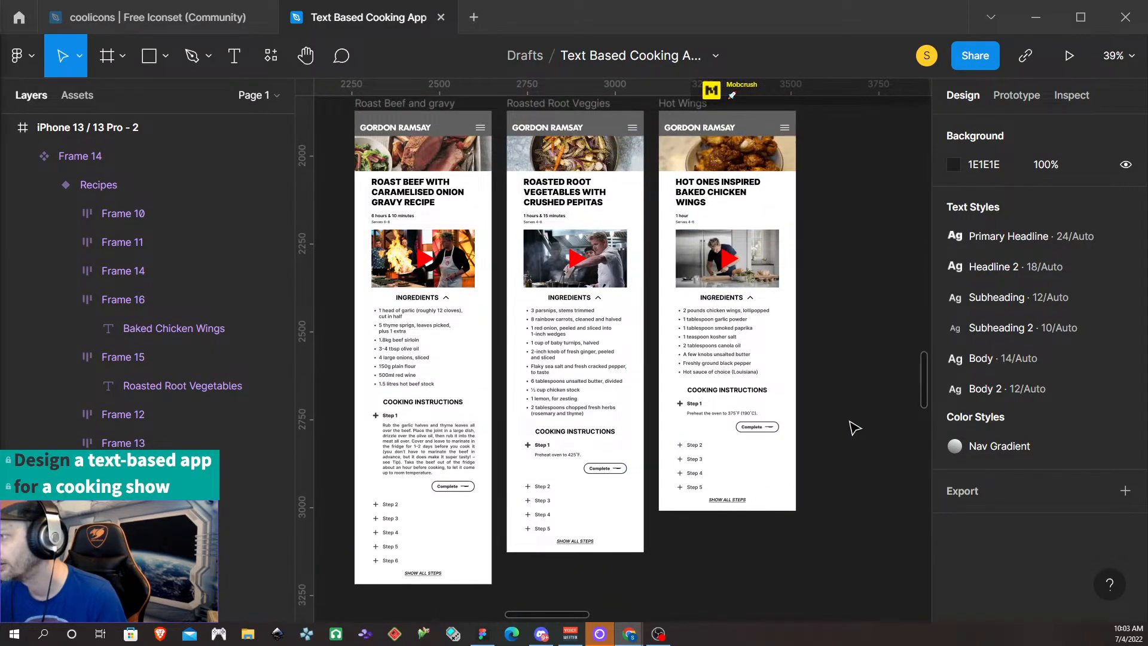